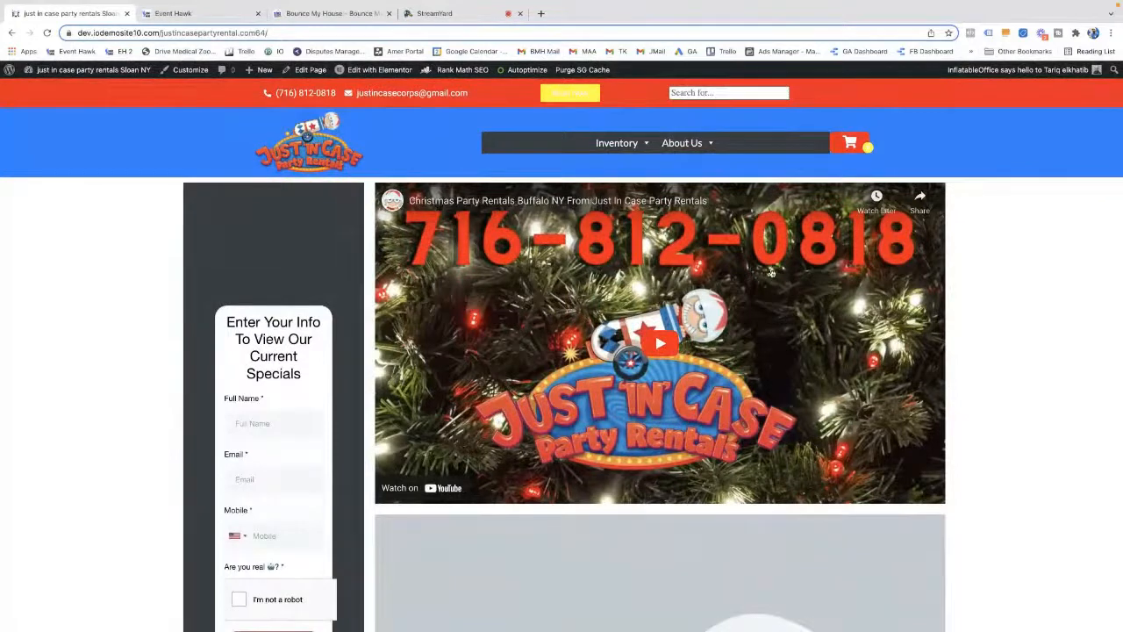
Examine the live home page from the video and coupon form down to the rental category tiles
scroll(1005, 285, down, 2)
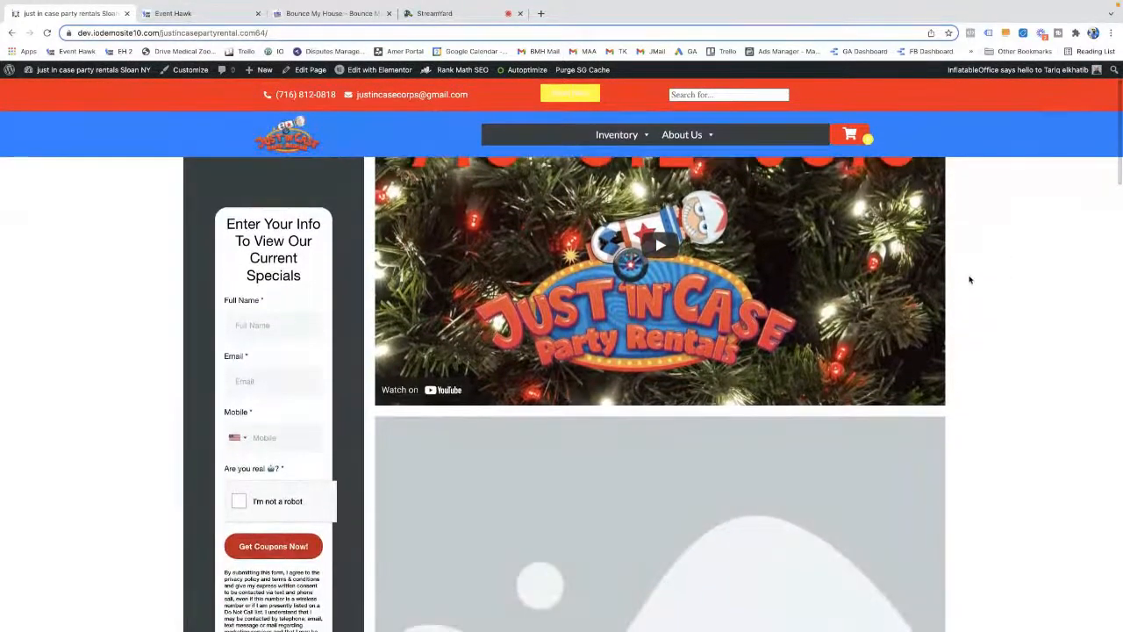
scroll(1009, 287, down, 3)
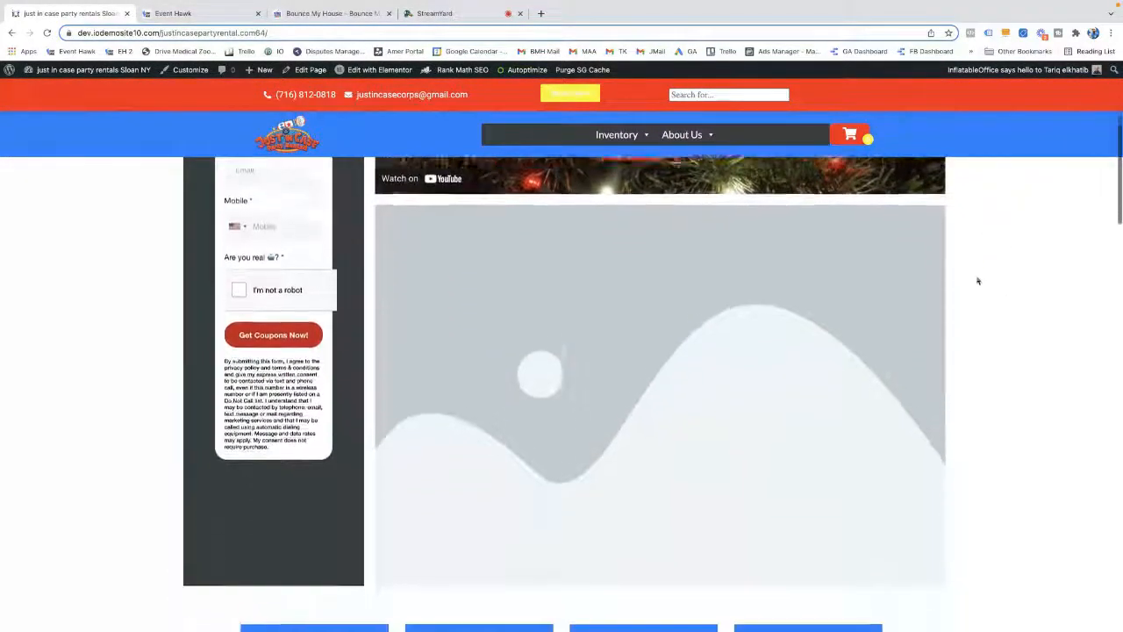
scroll(978, 280, down, 2)
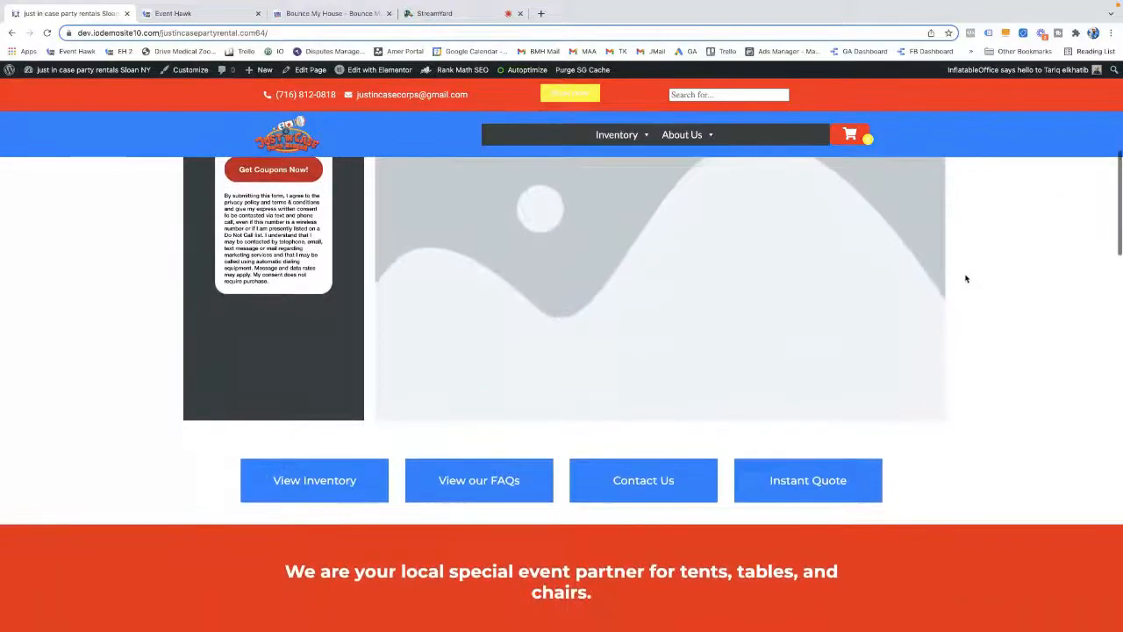
scroll(1097, 321, down, 6)
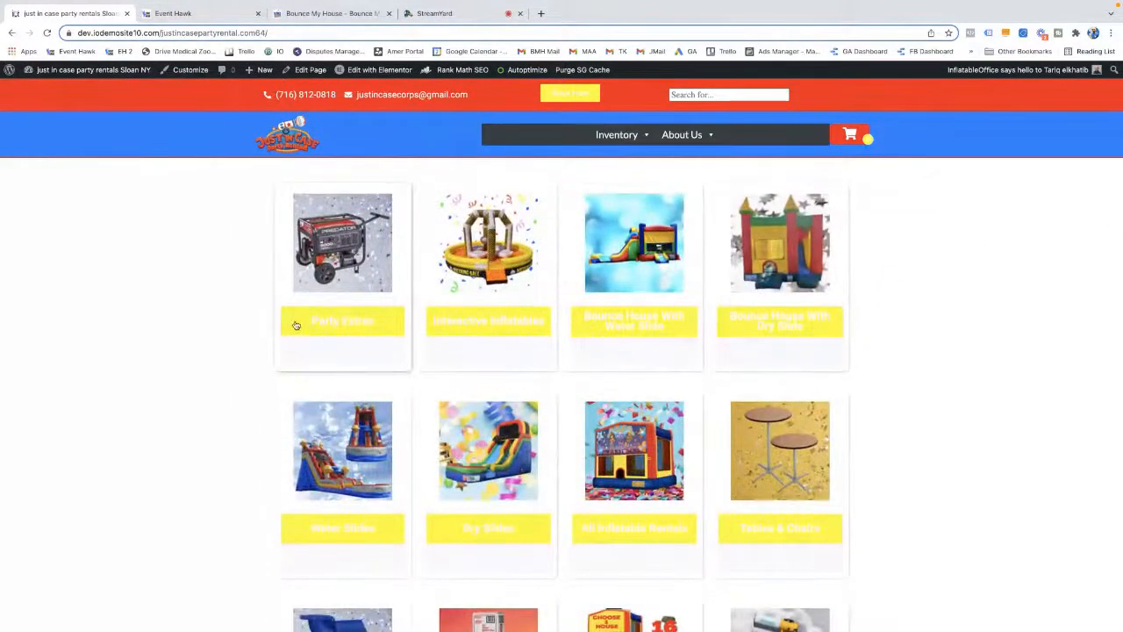
scroll(359, 320, down, 1)
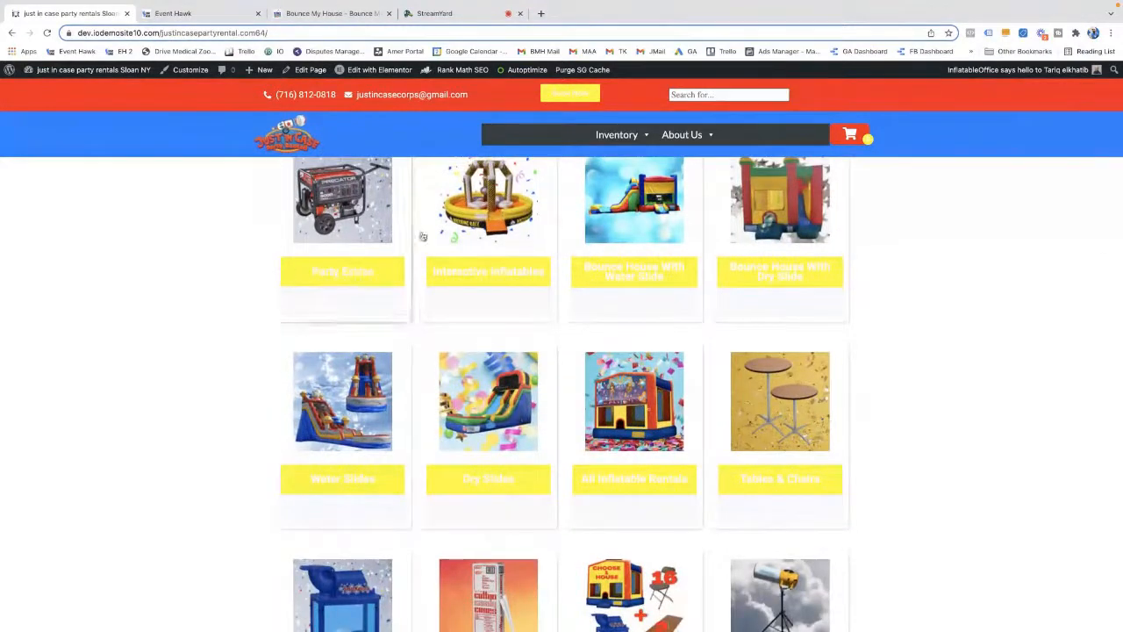
scroll(443, 288, down, 2)
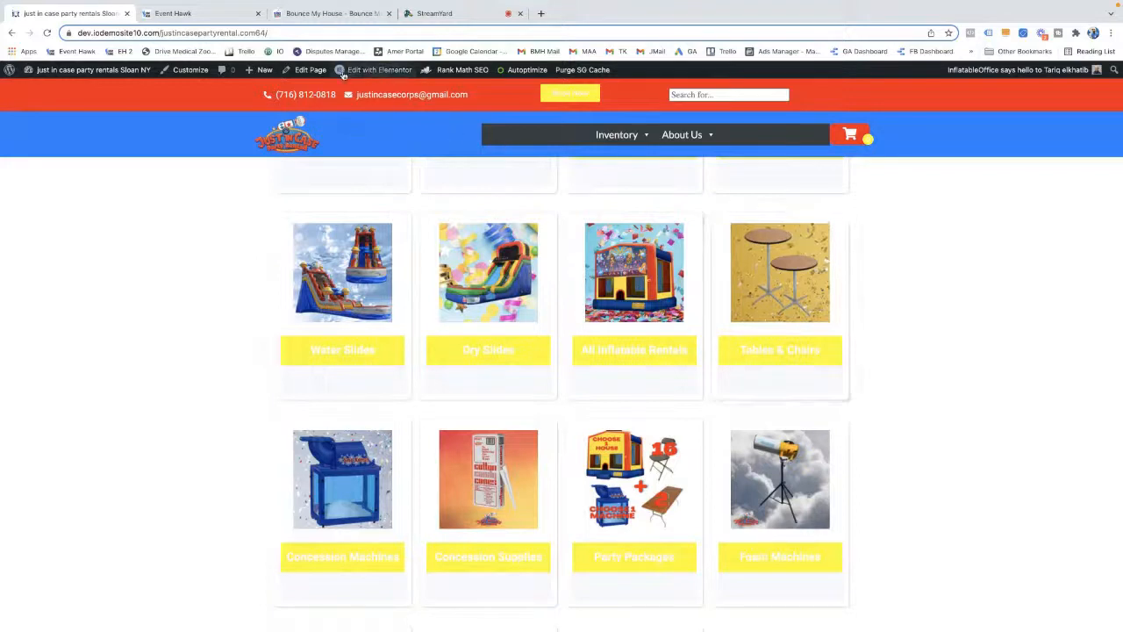
Open the home page for editing with Elementor and take over the page from its current editor
mouse_move(372, 72)
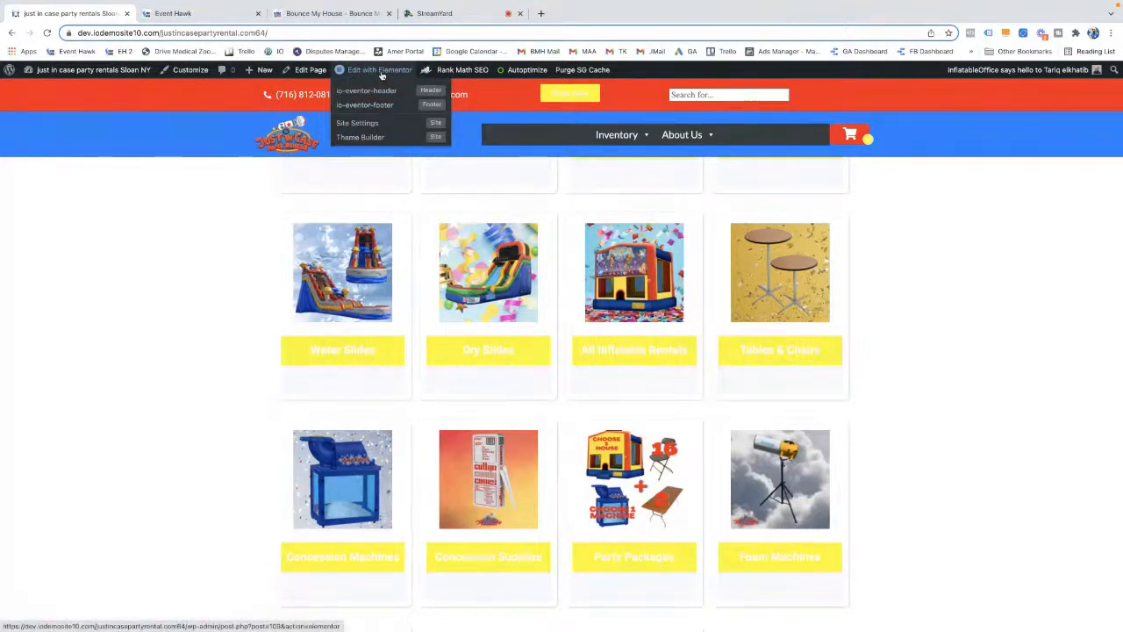
scroll(167, 296, up, 5)
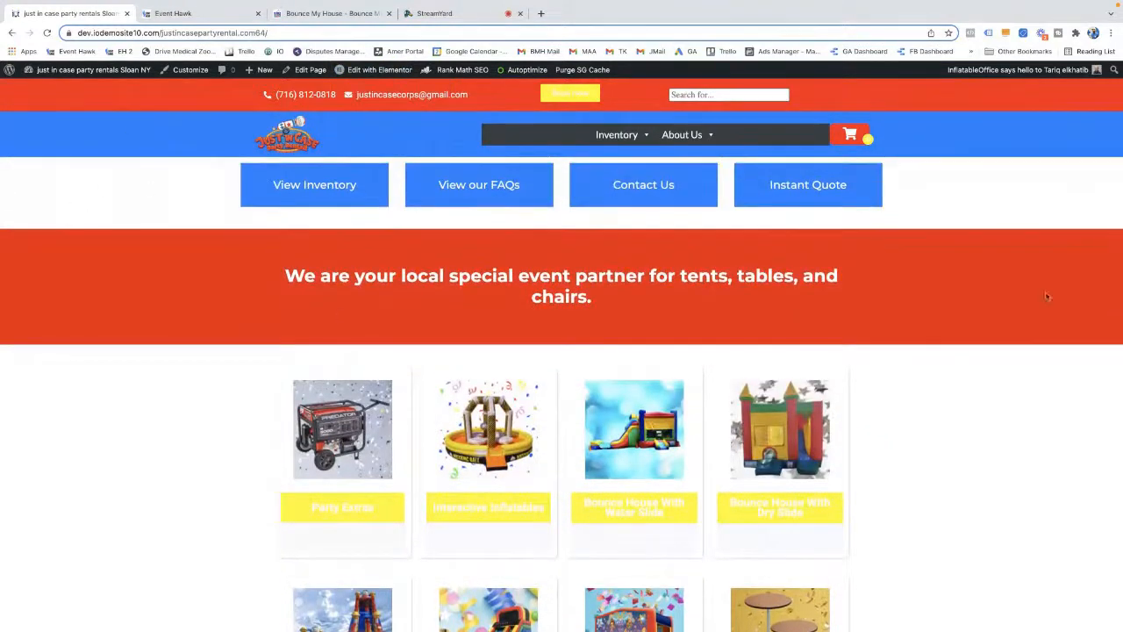
scroll(698, 340, up, 10)
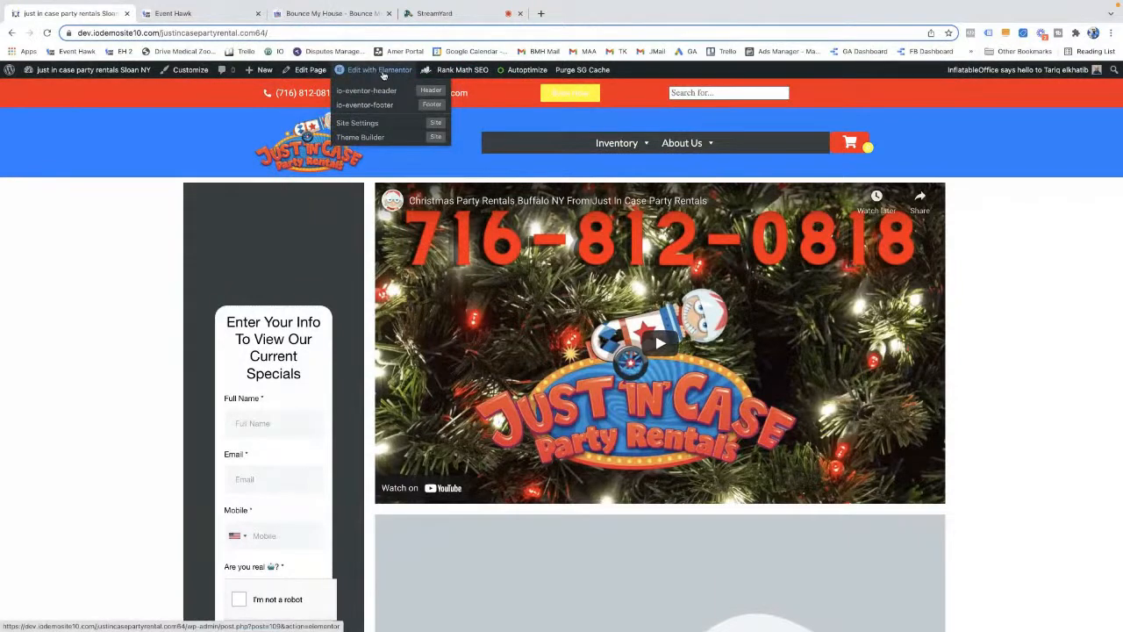
click(382, 76)
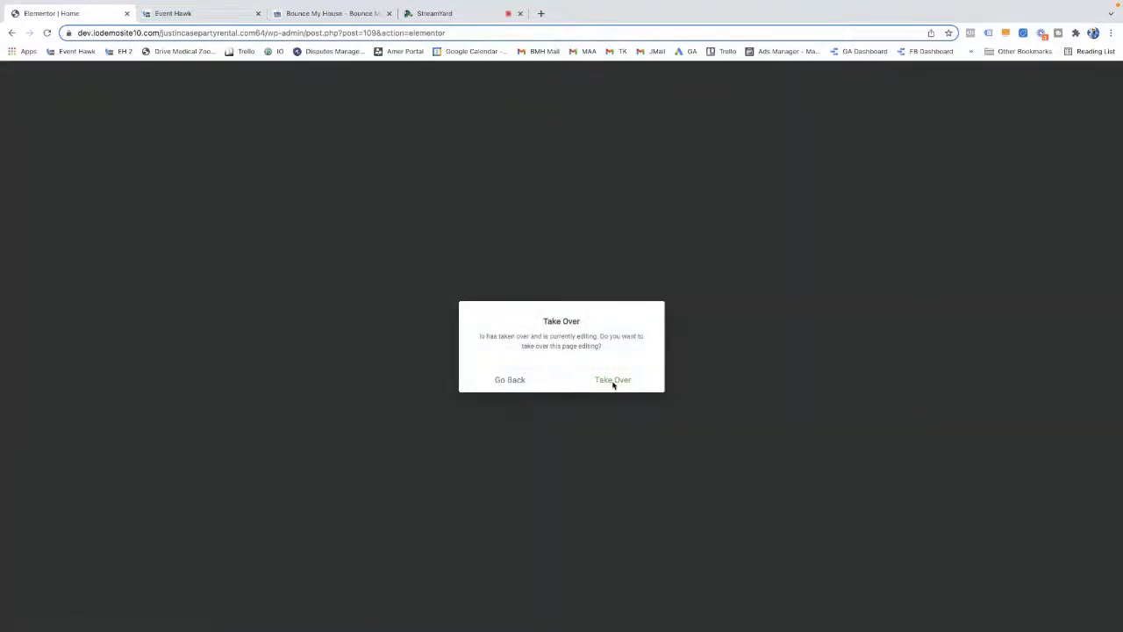
click(613, 381)
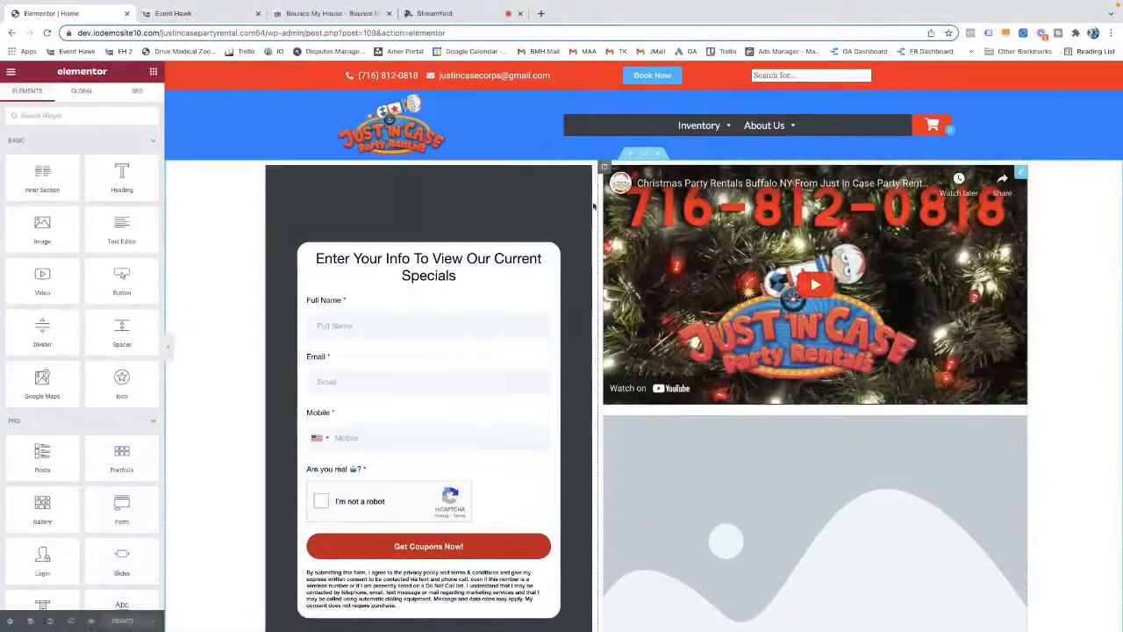
Examine the home page layout in the editor, from the coupon form and video through the link buttons to the category tiles
scroll(614, 325, down, 8)
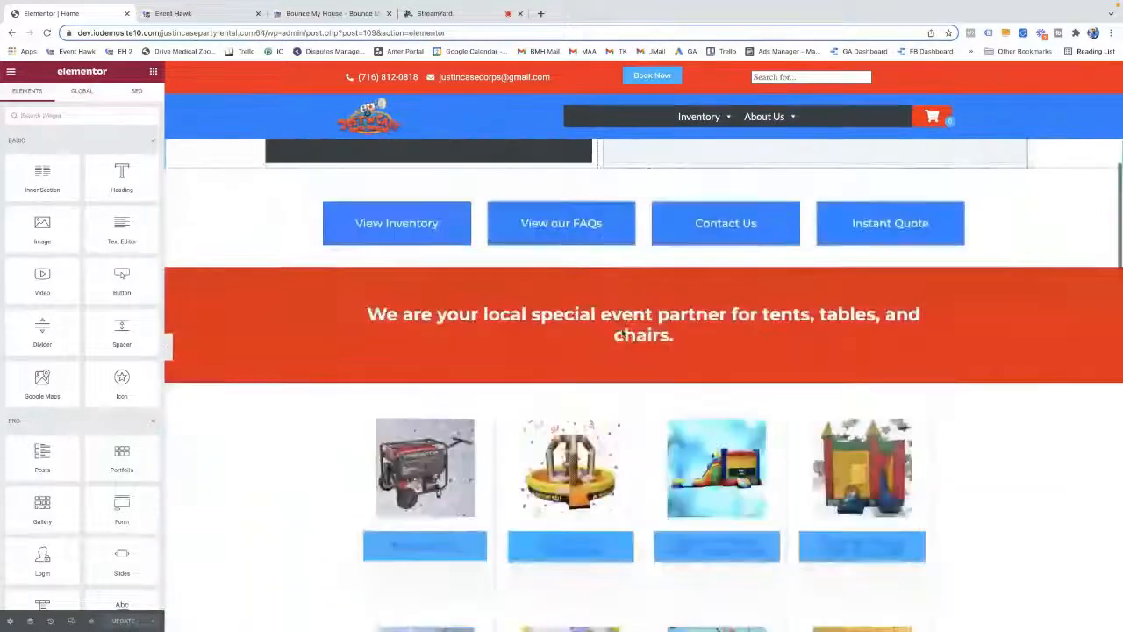
scroll(631, 355, up, 7)
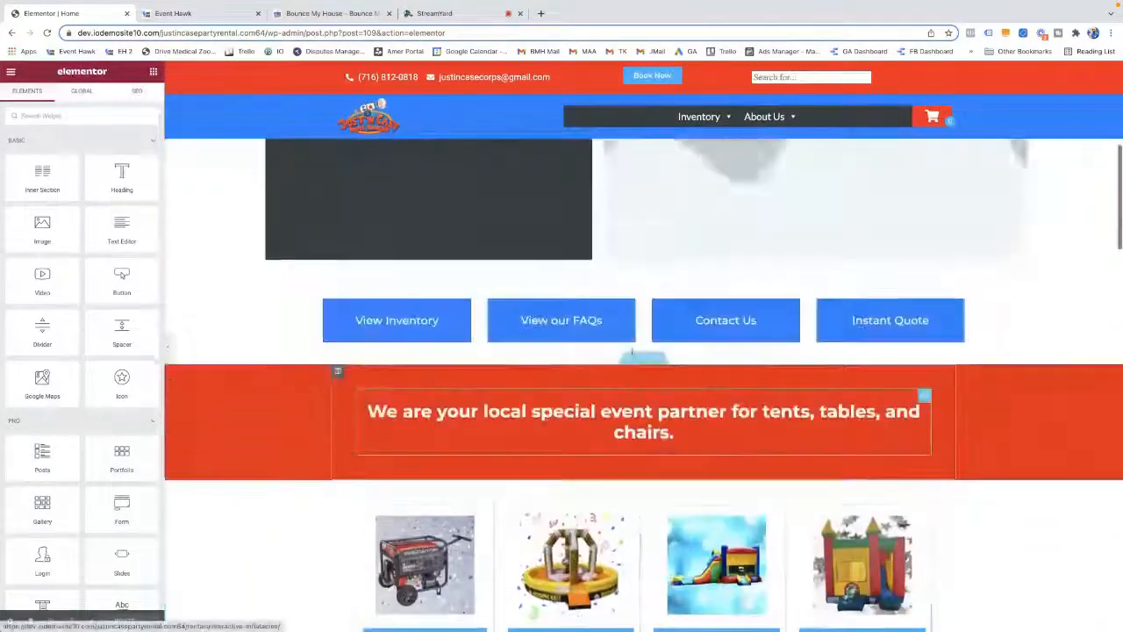
scroll(631, 355, up, 2)
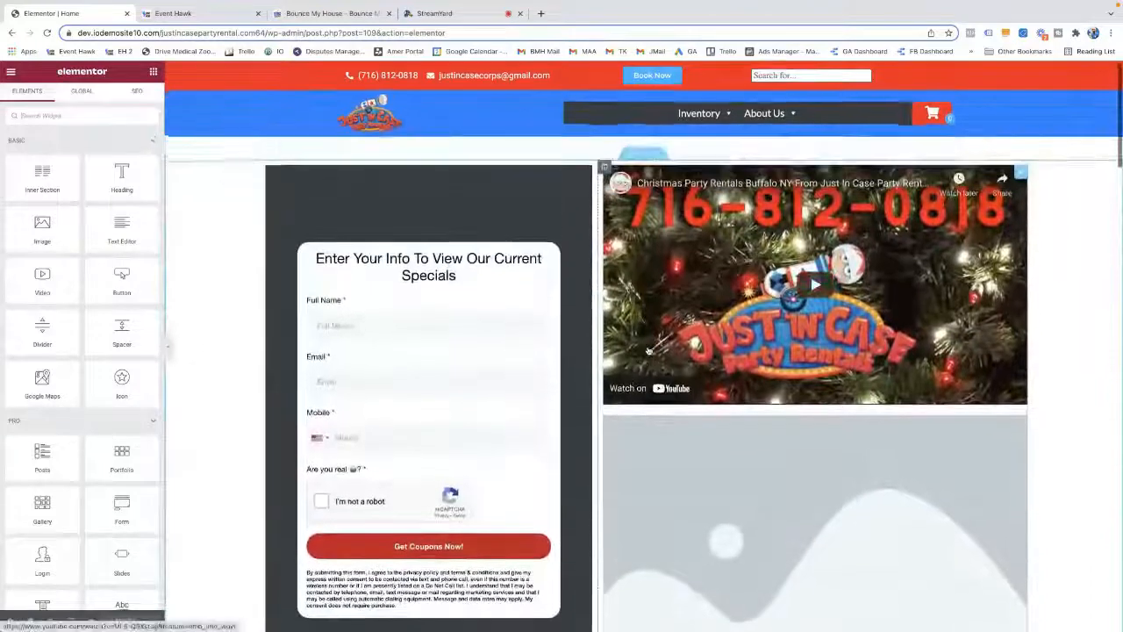
scroll(648, 351, down, 5)
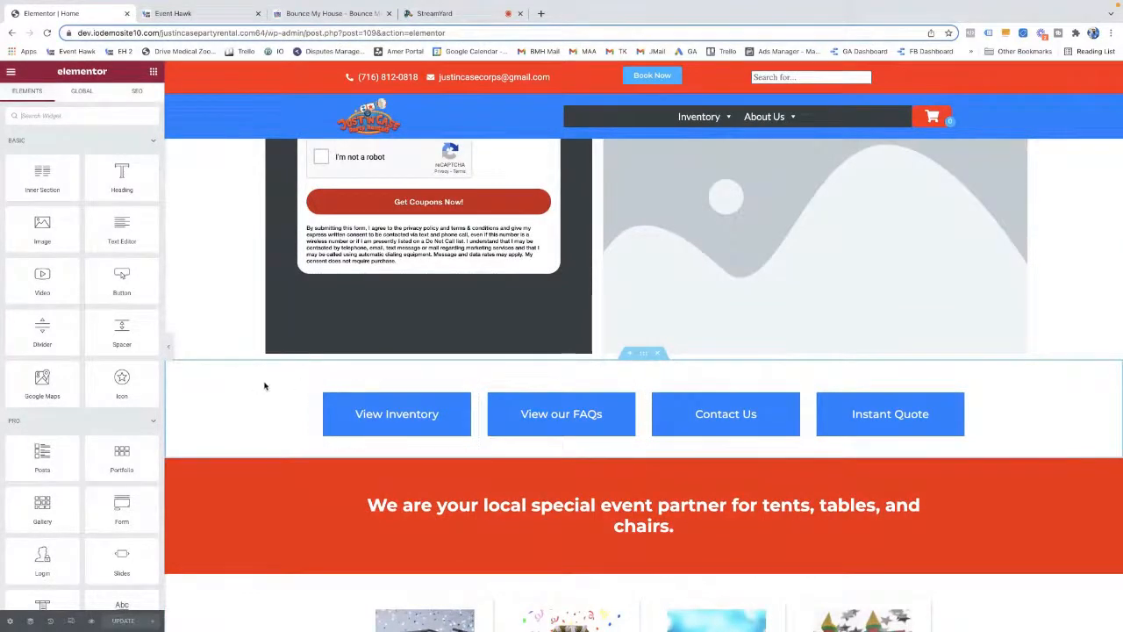
scroll(526, 383, down, 3)
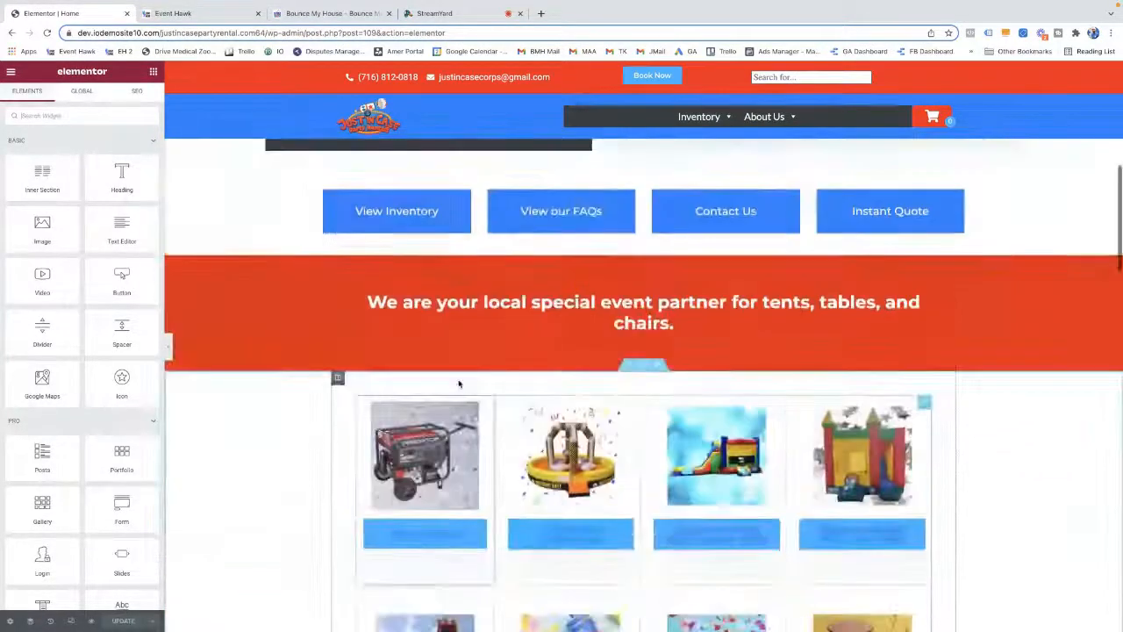
scroll(458, 384, up, 3)
mouse_move(465, 396)
mouse_down()
mouse_move(437, 391)
mouse_move(444, 399)
mouse_up()
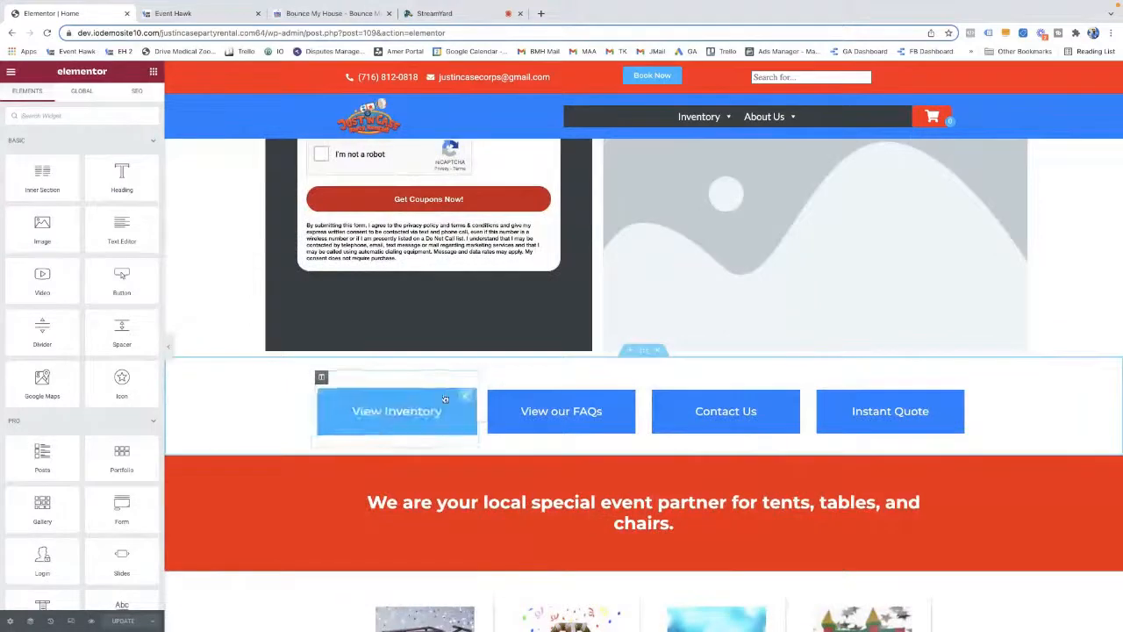
scroll(491, 386, up, 5)
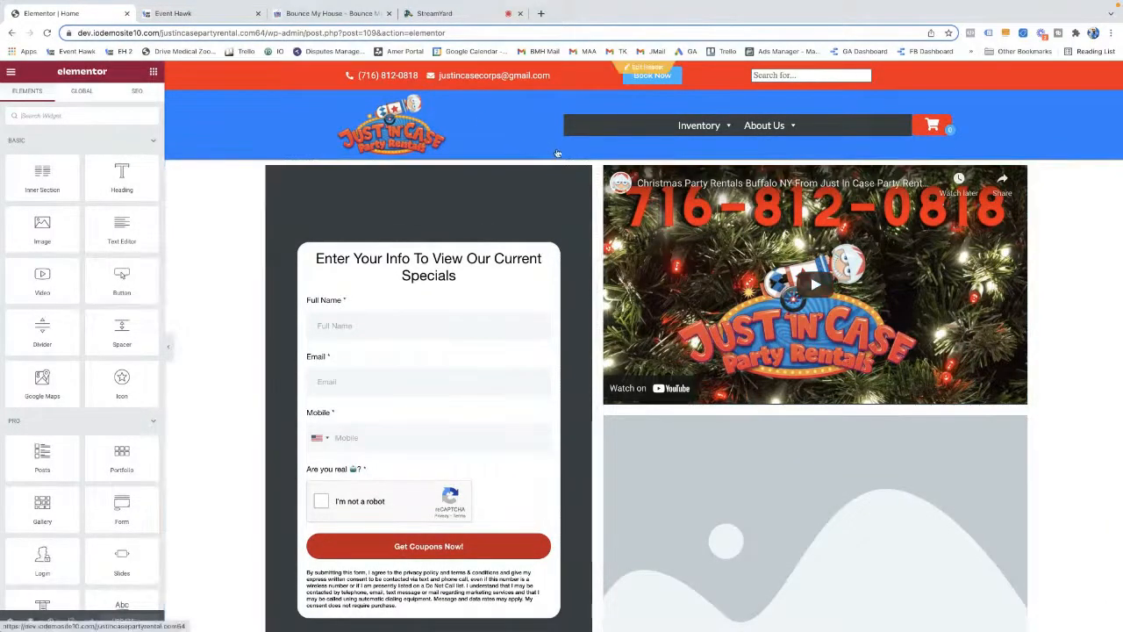
scroll(678, 275, down, 3)
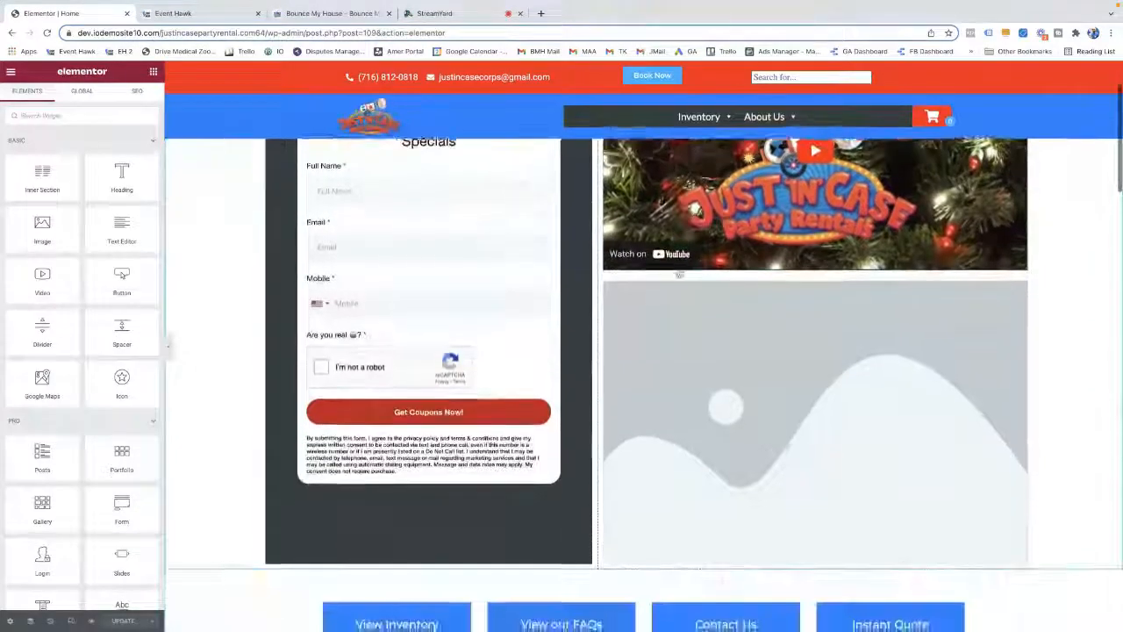
scroll(678, 275, up, 1)
scroll(678, 275, down, 3)
scroll(678, 275, up, 2)
scroll(679, 274, down, 5)
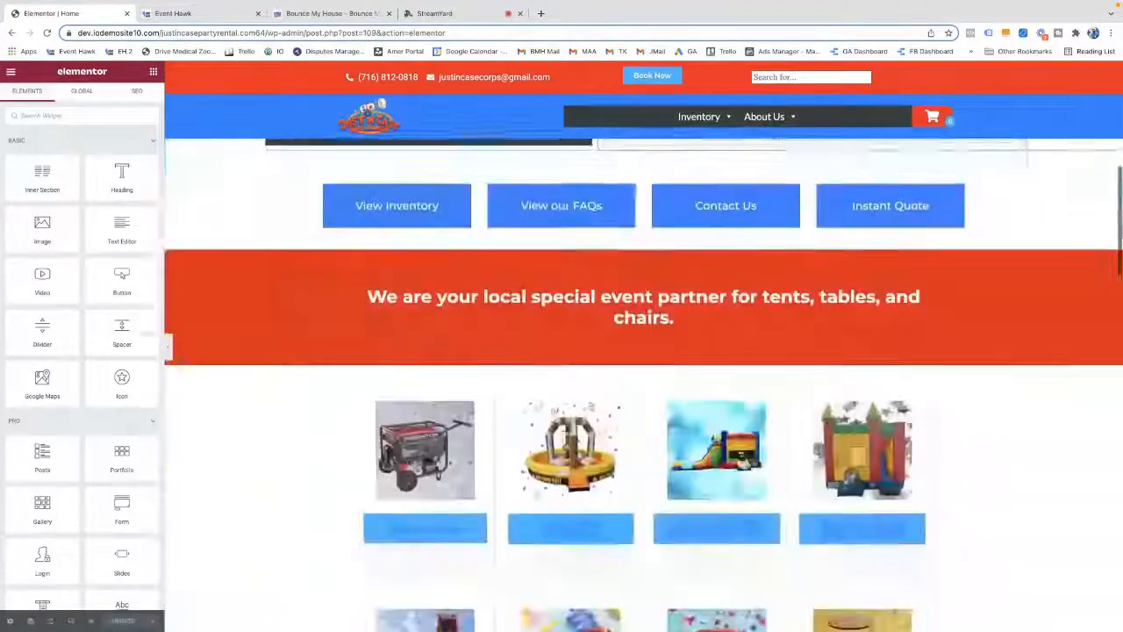
scroll(617, 260, down, 3)
scroll(617, 261, up, 6)
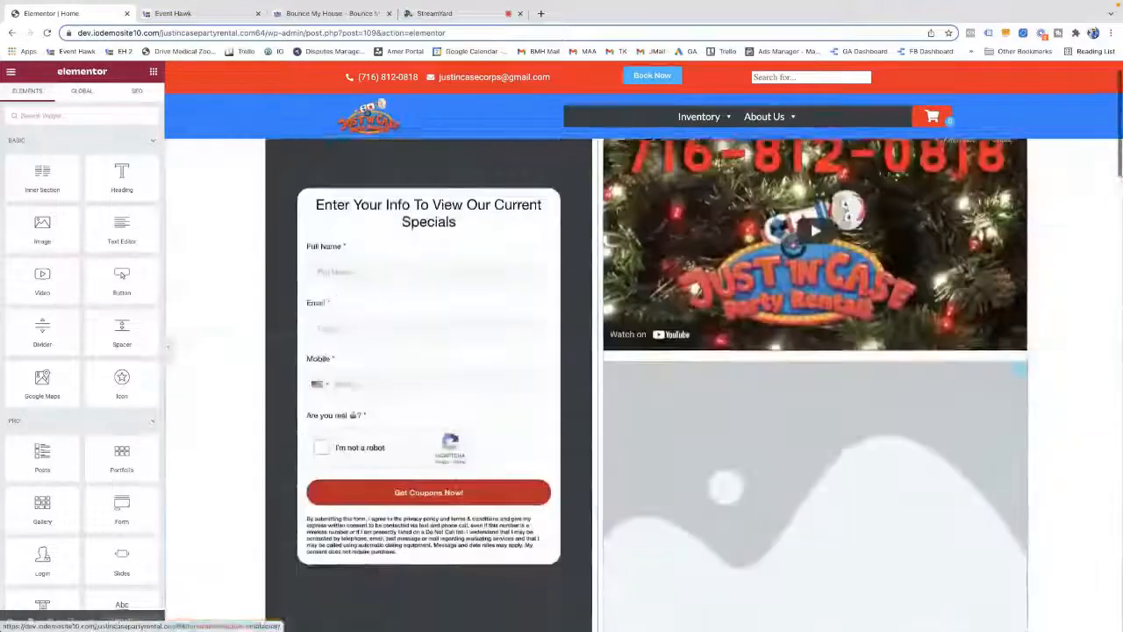
scroll(617, 263, up, 1)
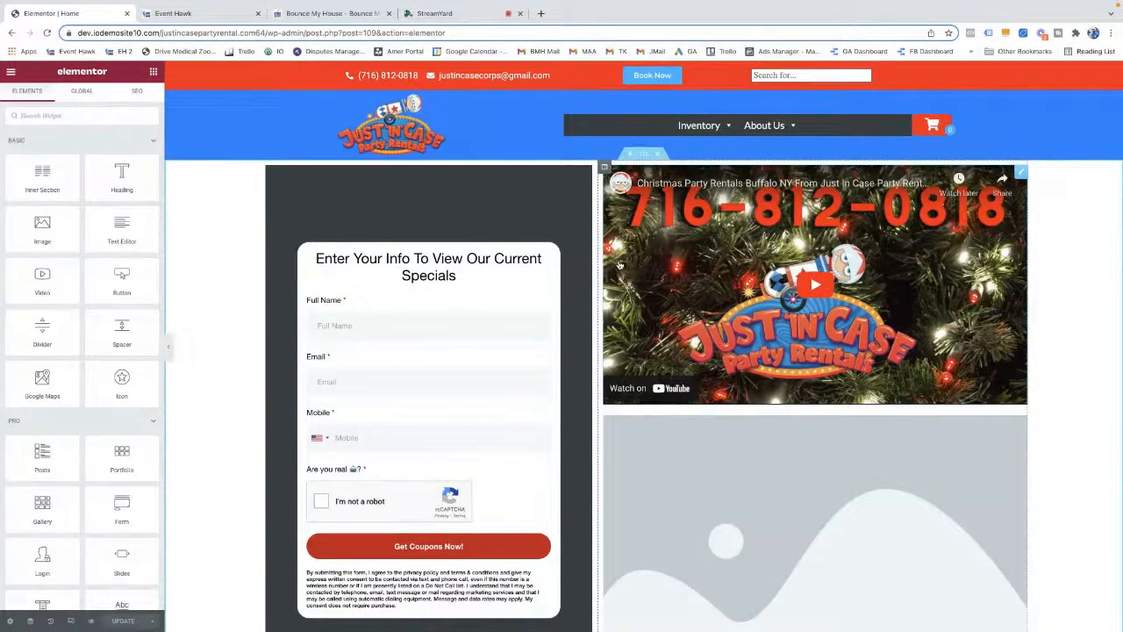
Open the settings of the InflatableOffice Featured Products widget that holds the rental category tiles
scroll(619, 263, down, 5)
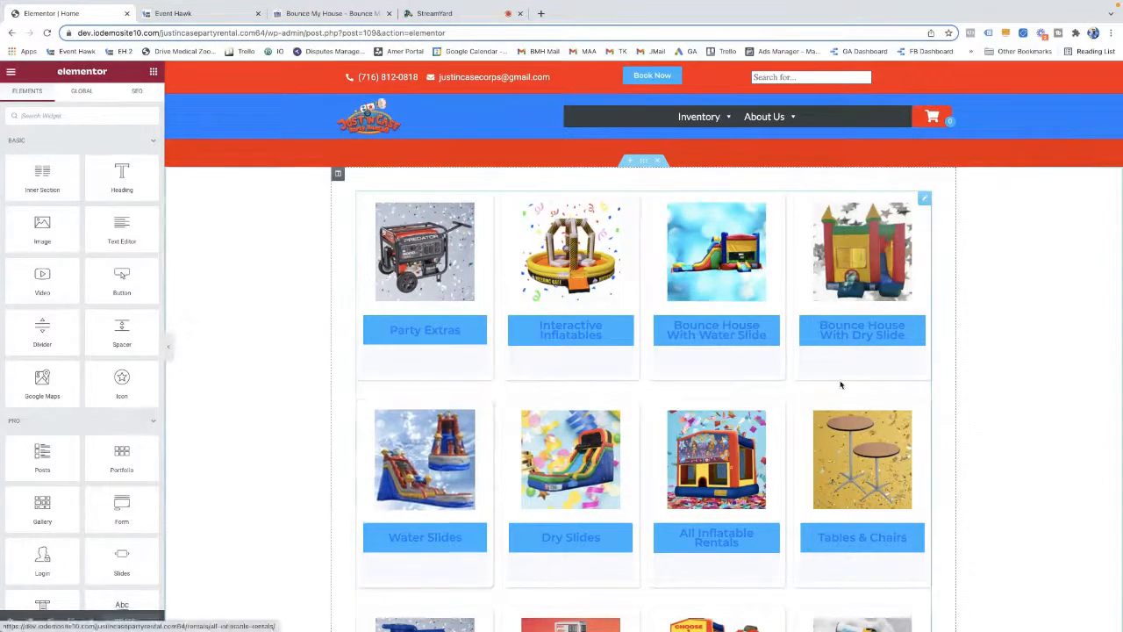
click(925, 200)
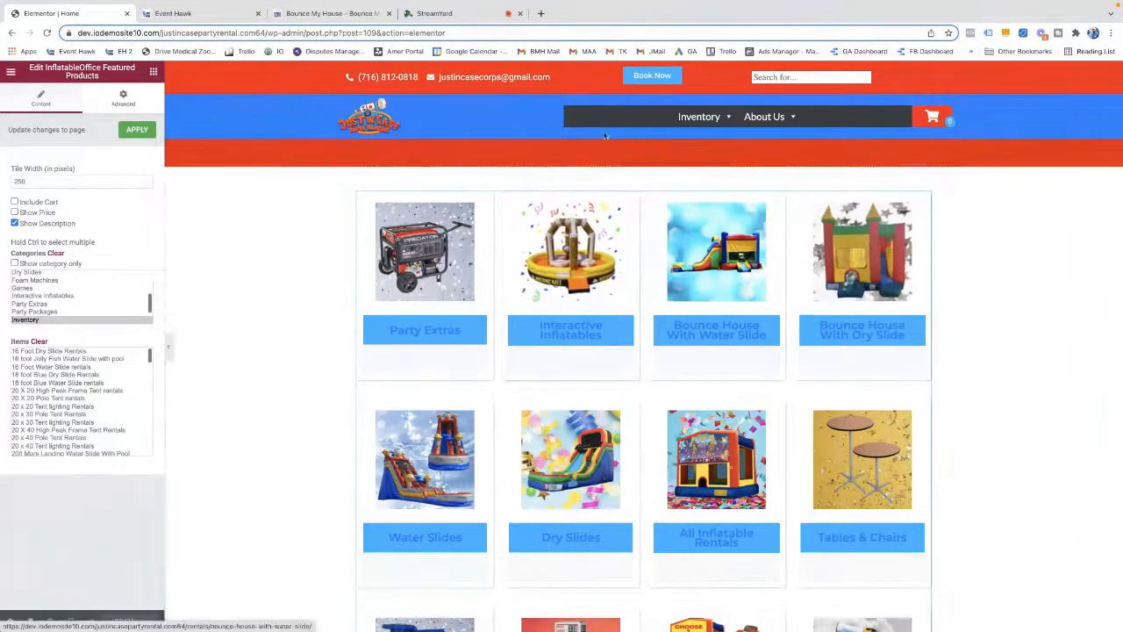
Examine the full grid of category tiles, from the slogan banner above it to the Bounce Houses, Games and Tents row
scroll(516, 131, up, 2)
scroll(516, 131, up, 2)
scroll(646, 232, up, 1)
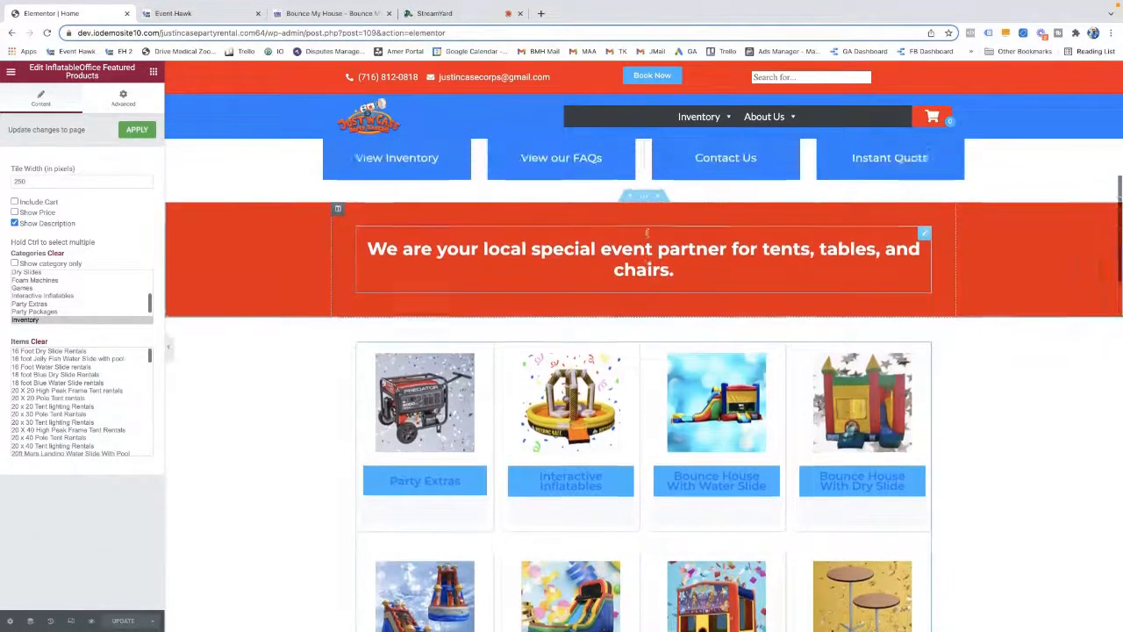
scroll(648, 219, down, 2)
scroll(845, 328, down, 5)
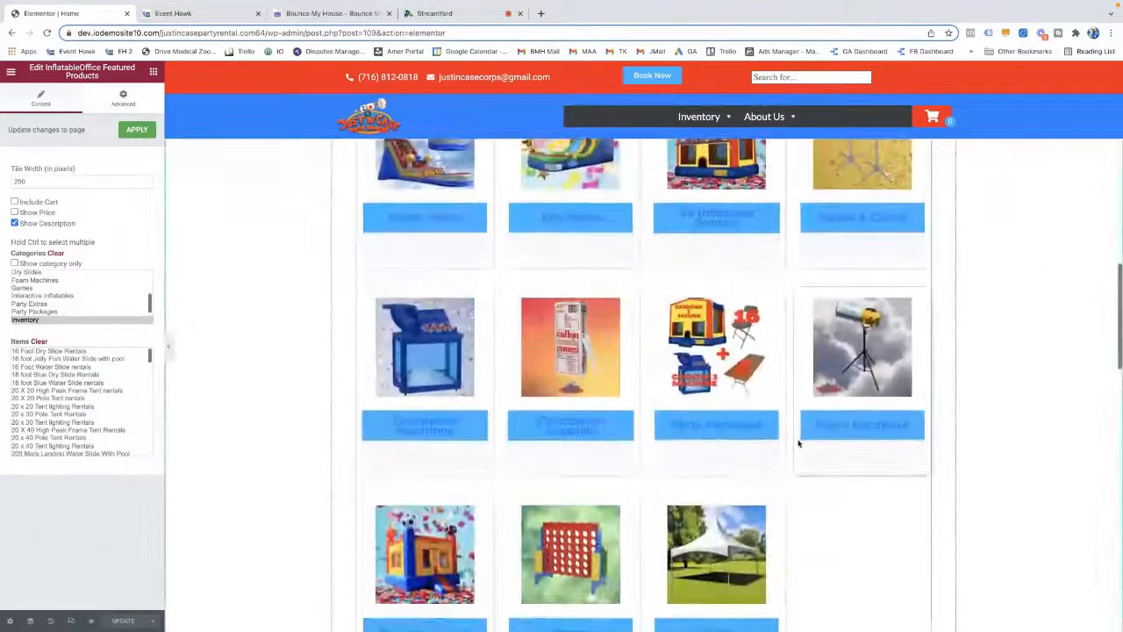
scroll(797, 444, down, 2)
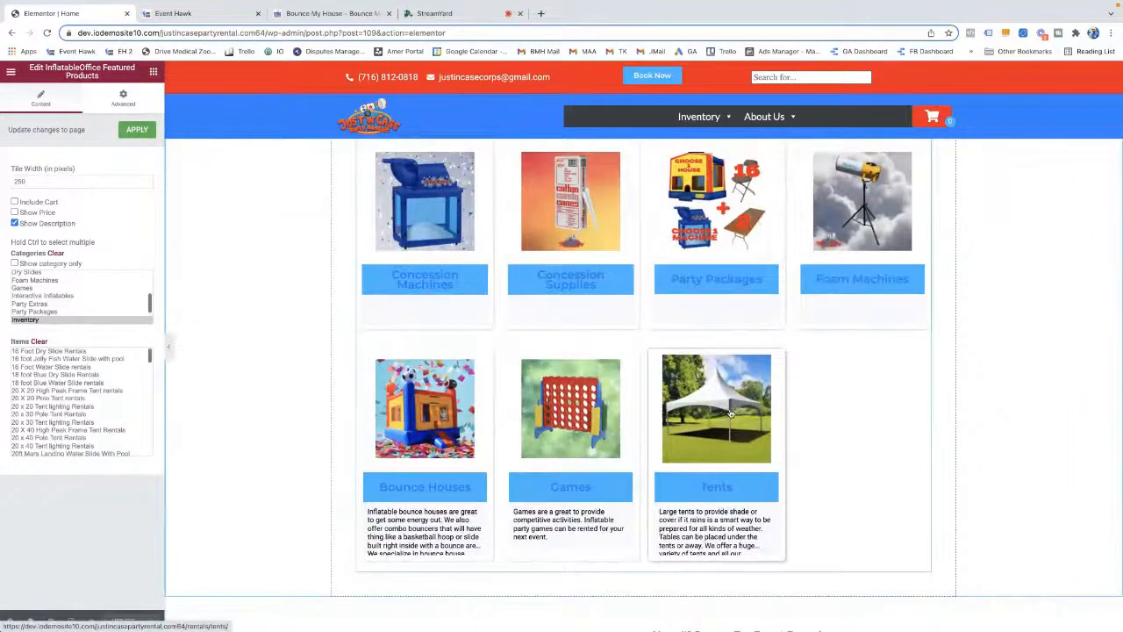
scroll(737, 419, up, 1)
scroll(731, 414, down, 1)
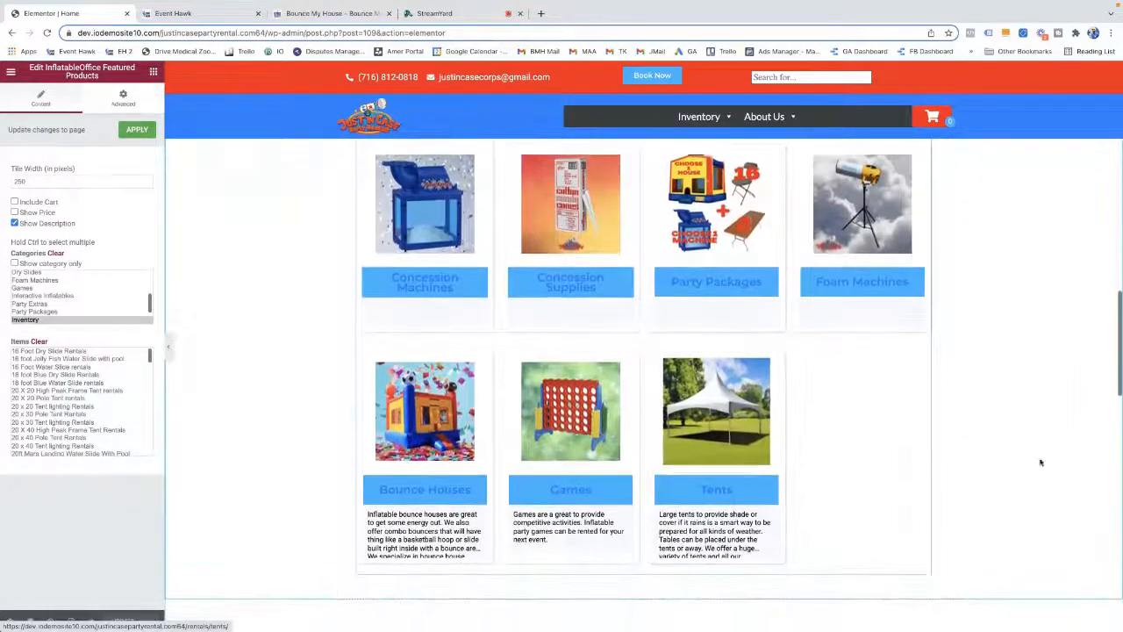
Review the page sections above the category grid, including the video, image placeholder, link buttons and slogan banner
scroll(966, 446, up, 6)
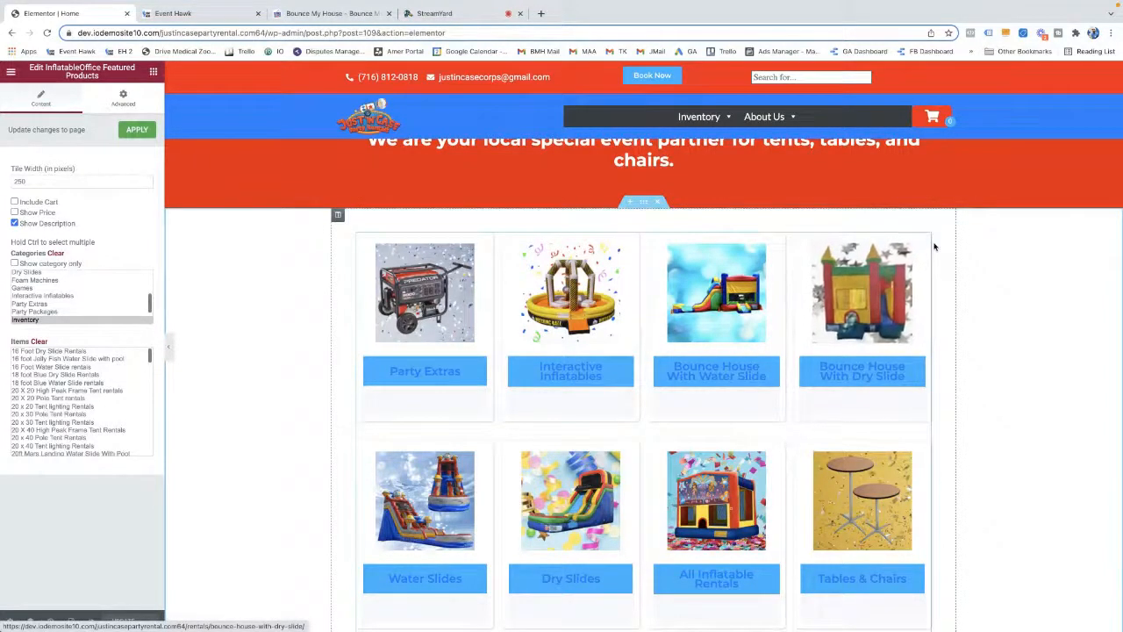
scroll(934, 247, up, 1)
scroll(906, 253, up, 3)
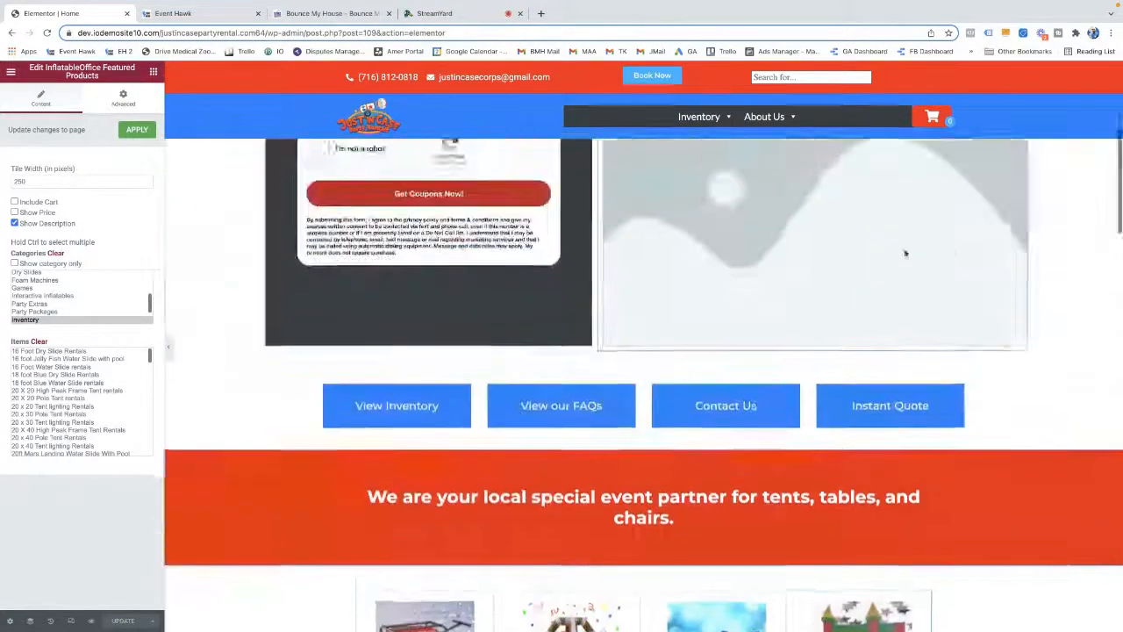
scroll(905, 254, up, 4)
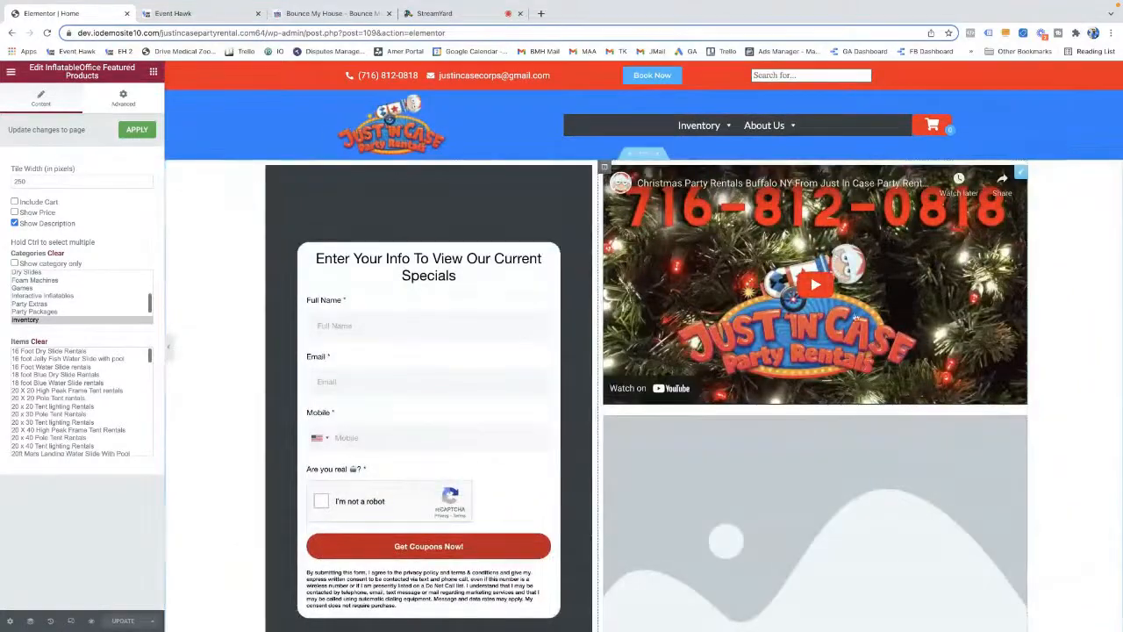
scroll(1003, 353, down, 3)
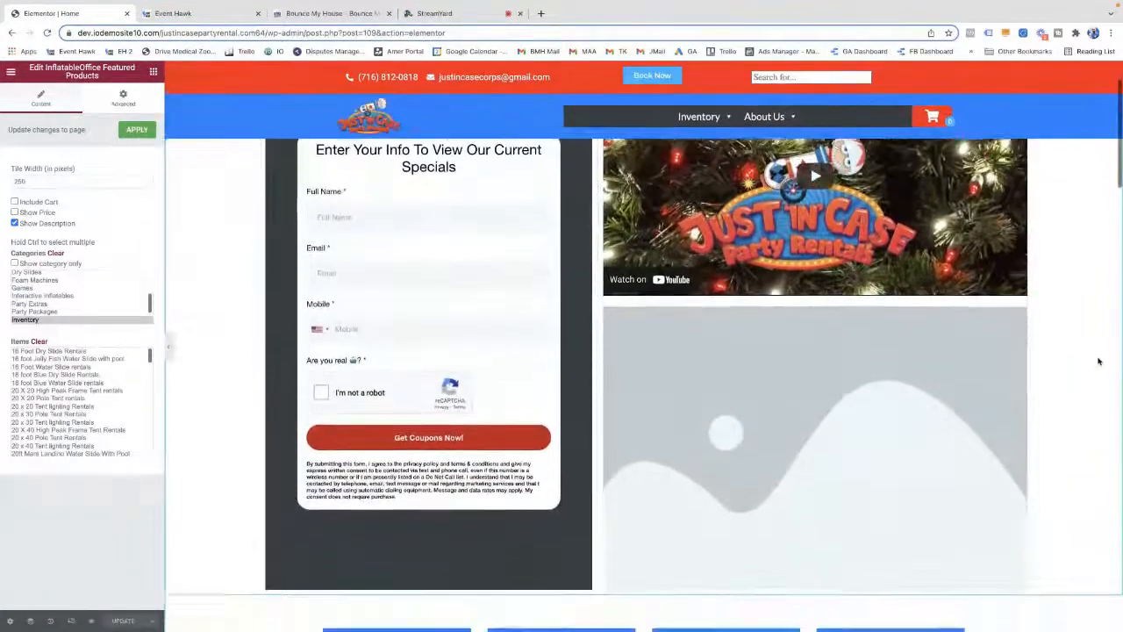
scroll(1097, 361, down, 1)
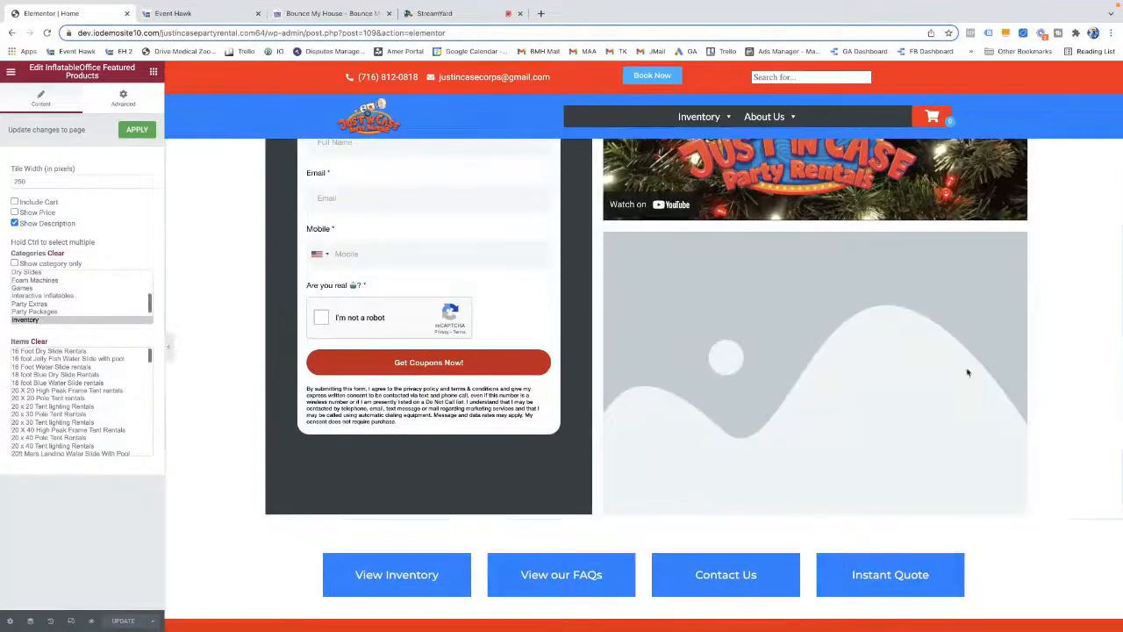
scroll(967, 373, down, 4)
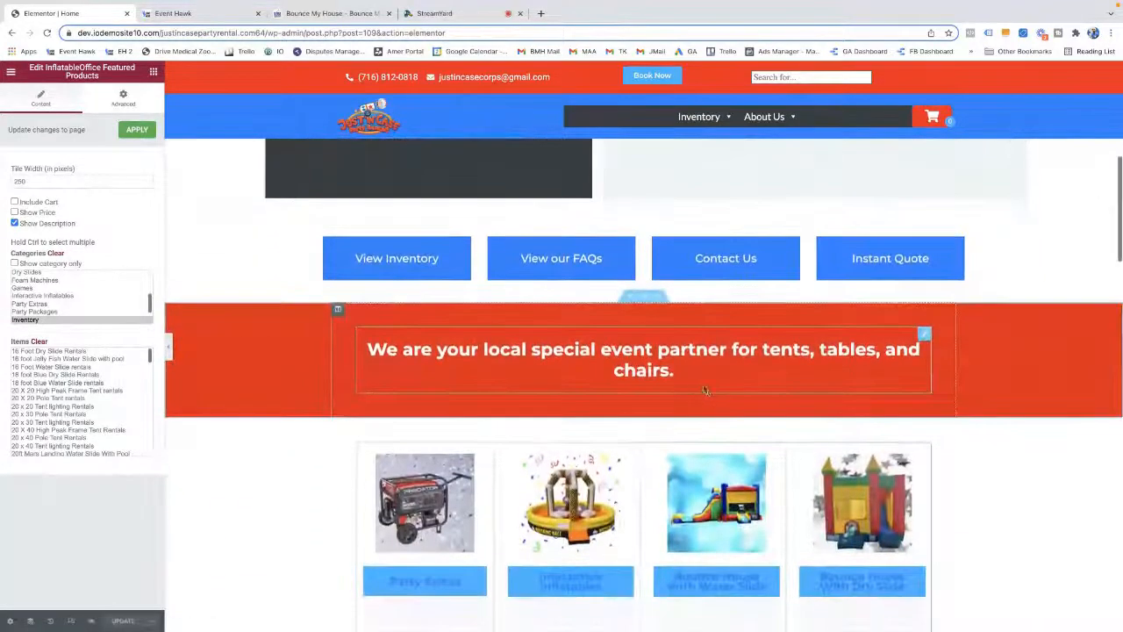
scroll(704, 389, down, 1)
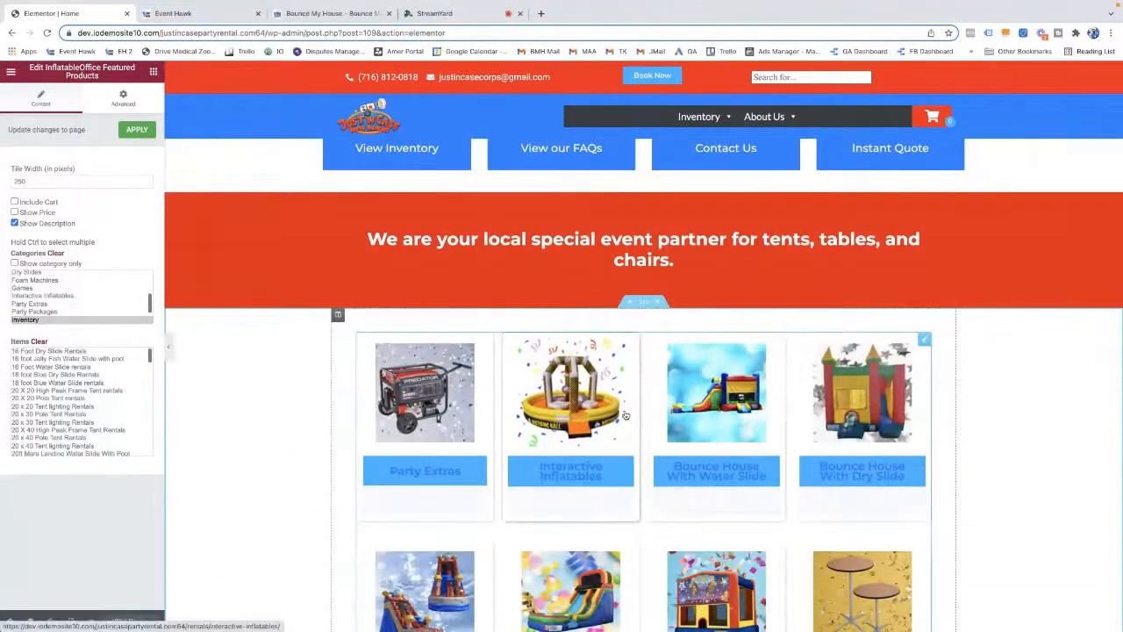
Examine the category tile grid down to its last row, and the coupon form, video, image placeholder and link buttons above it
scroll(624, 415, down, 2)
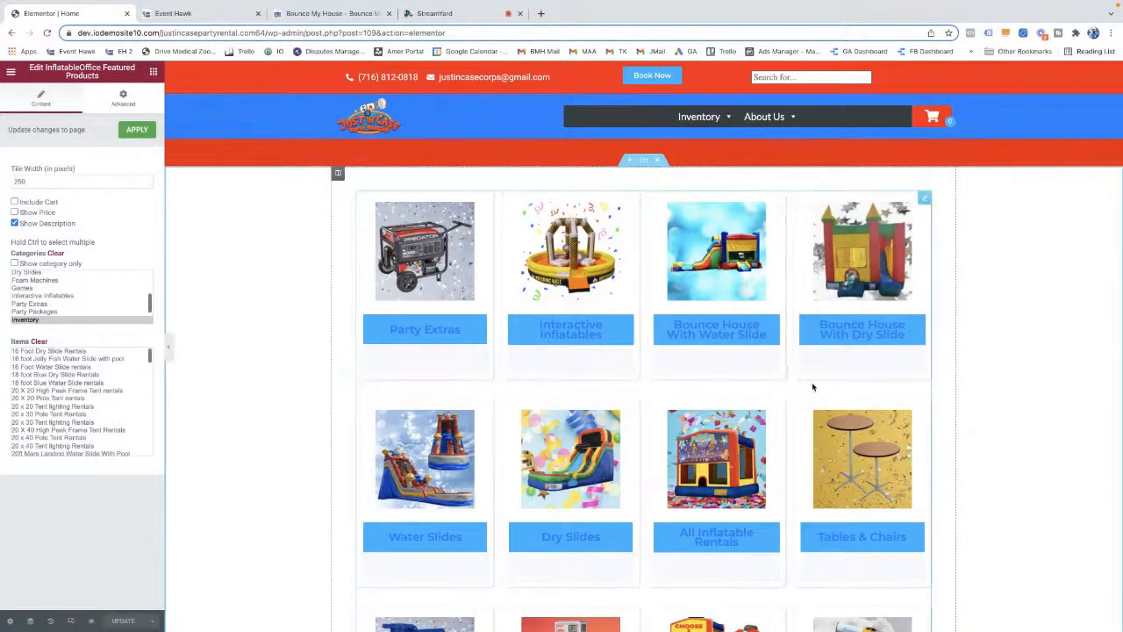
scroll(905, 378, down, 2)
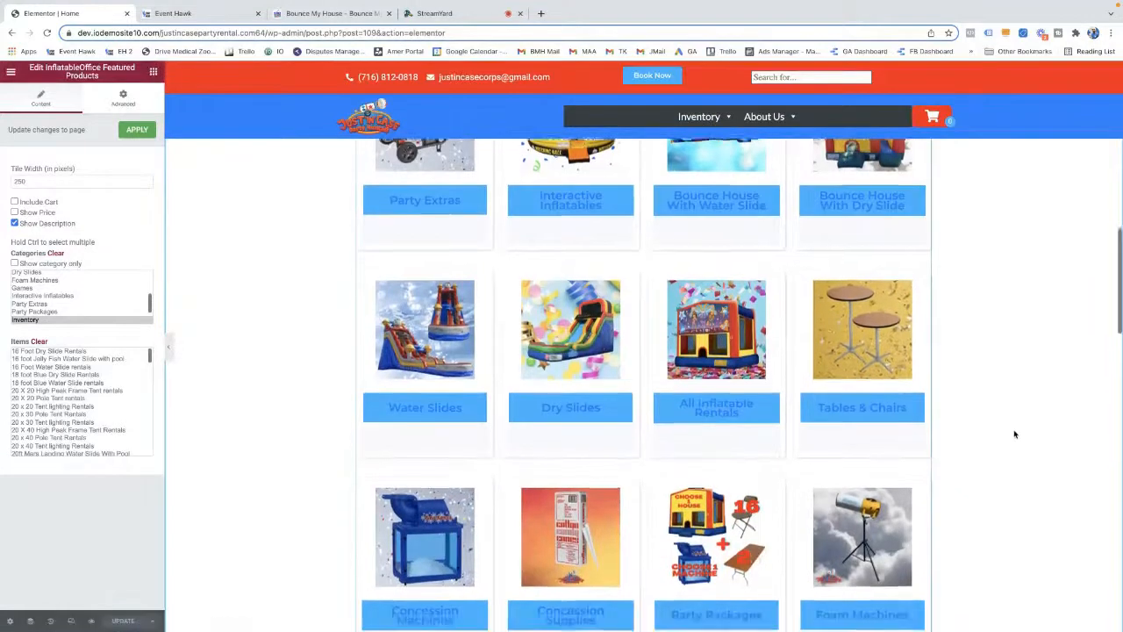
scroll(1015, 434, down, 2)
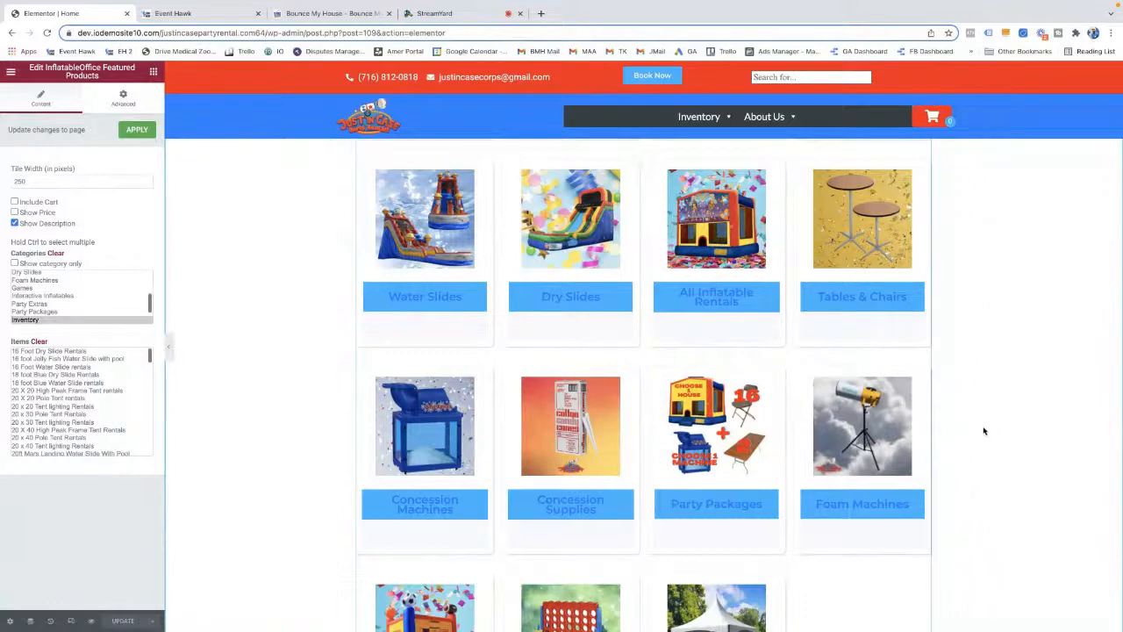
scroll(974, 425, up, 1)
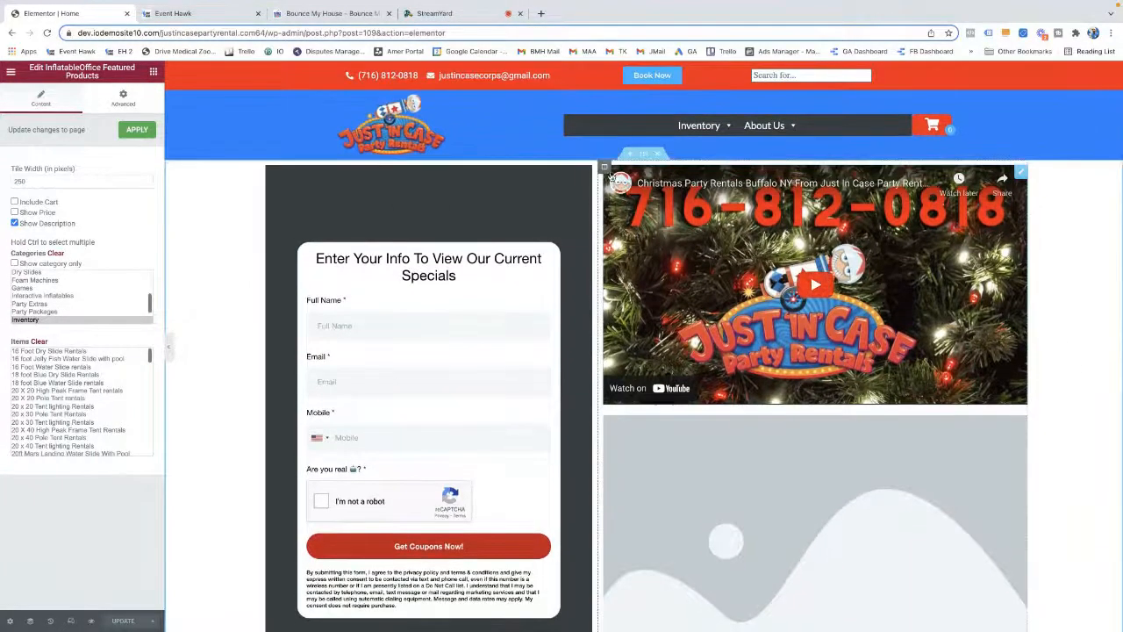
scroll(663, 278, down, 1)
scroll(1038, 381, down, 3)
scroll(1050, 368, down, 1)
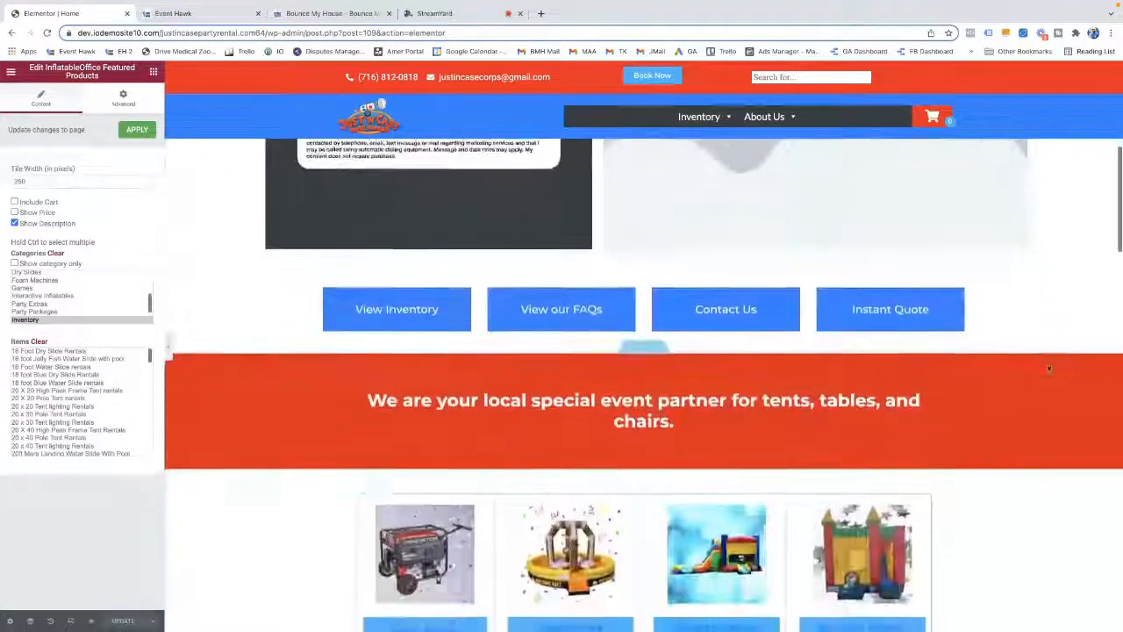
scroll(1014, 355, up, 5)
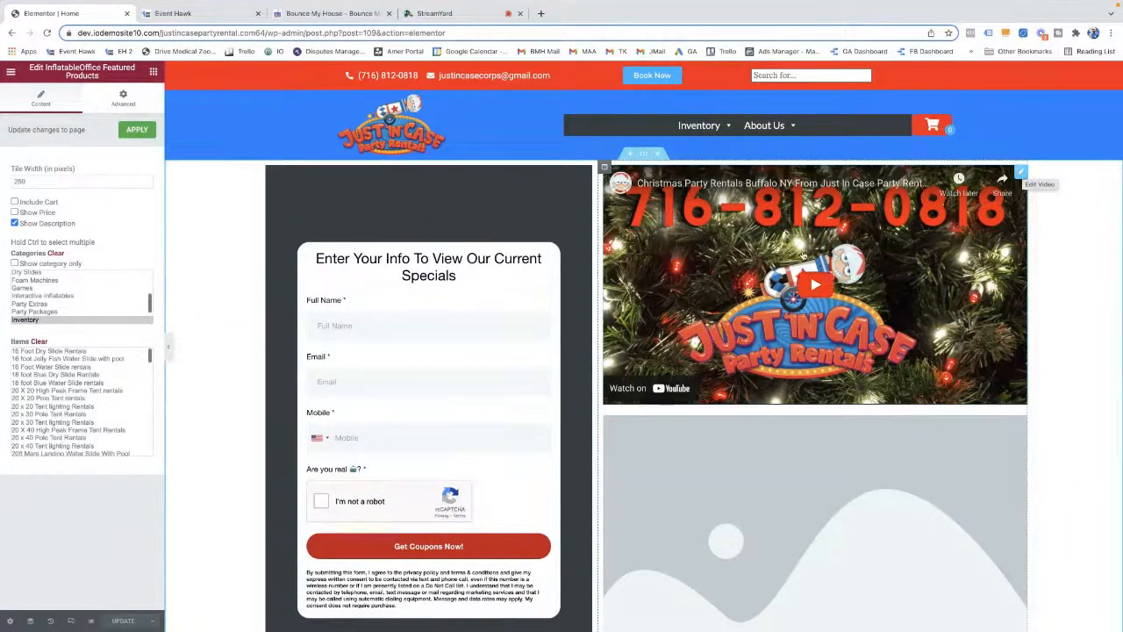
Fill the image placeholder below the video with the media library photo of the lit white tent at night
scroll(864, 421, down, 1)
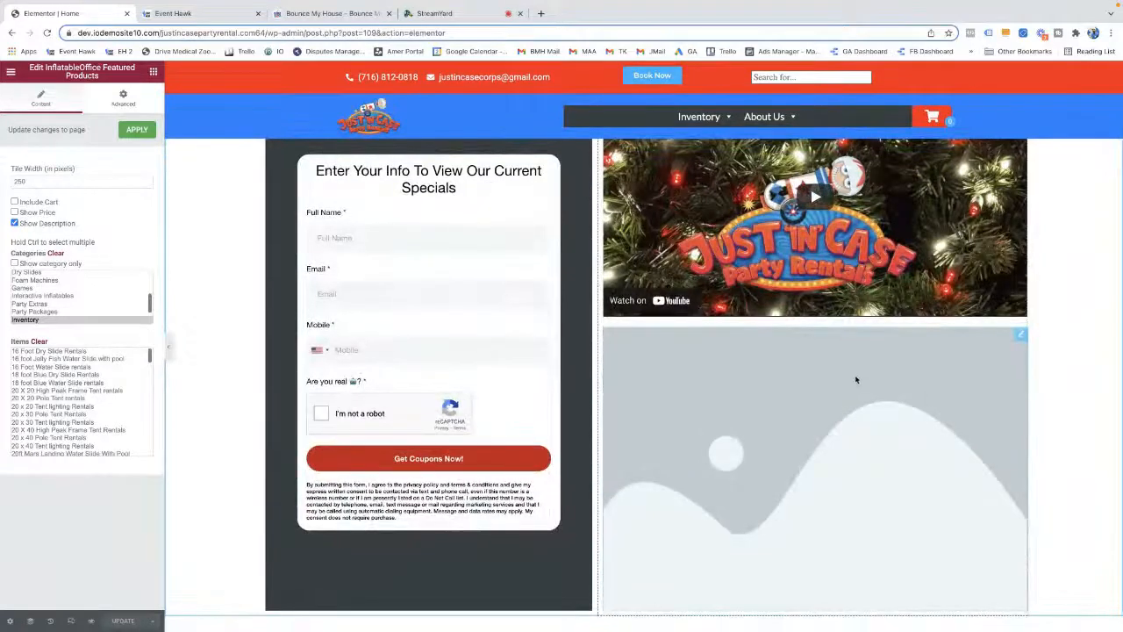
click(833, 442)
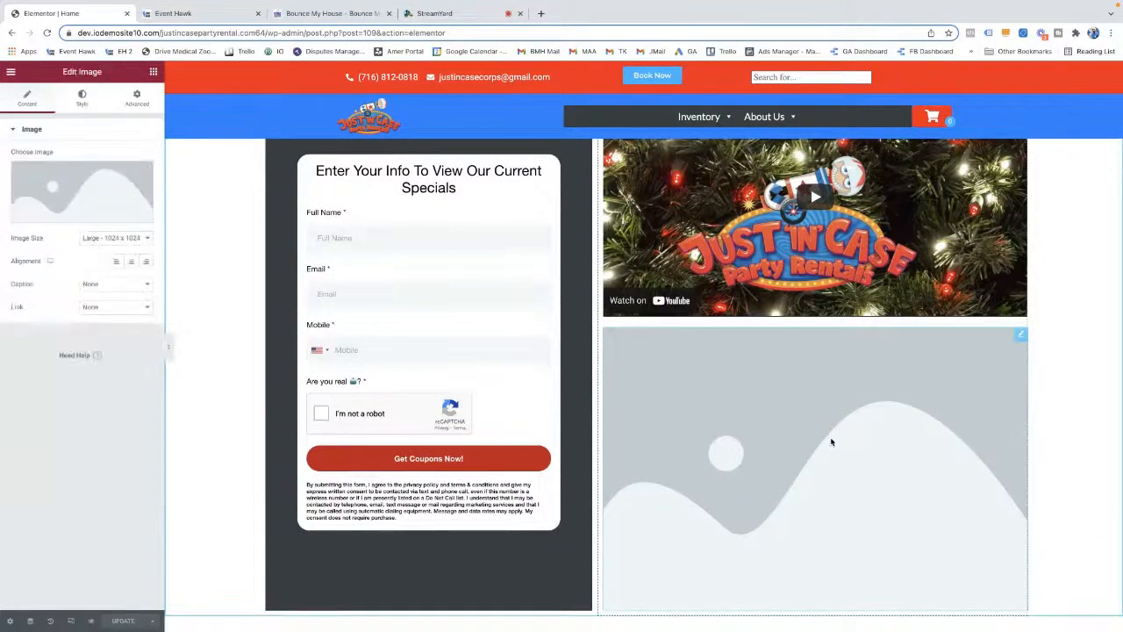
click(88, 200)
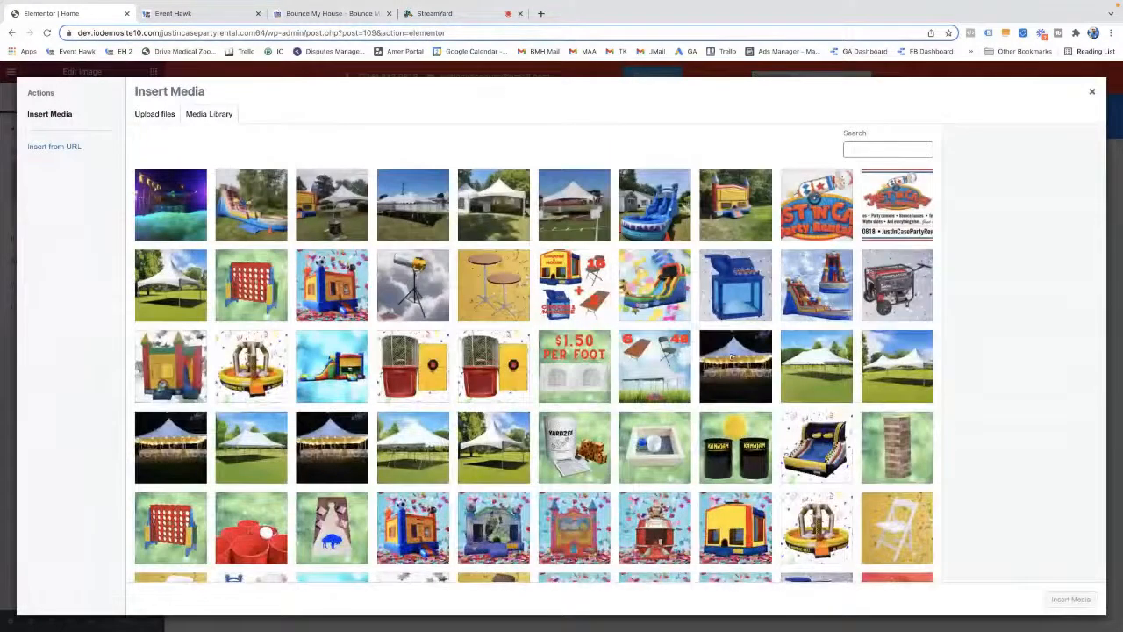
click(744, 377)
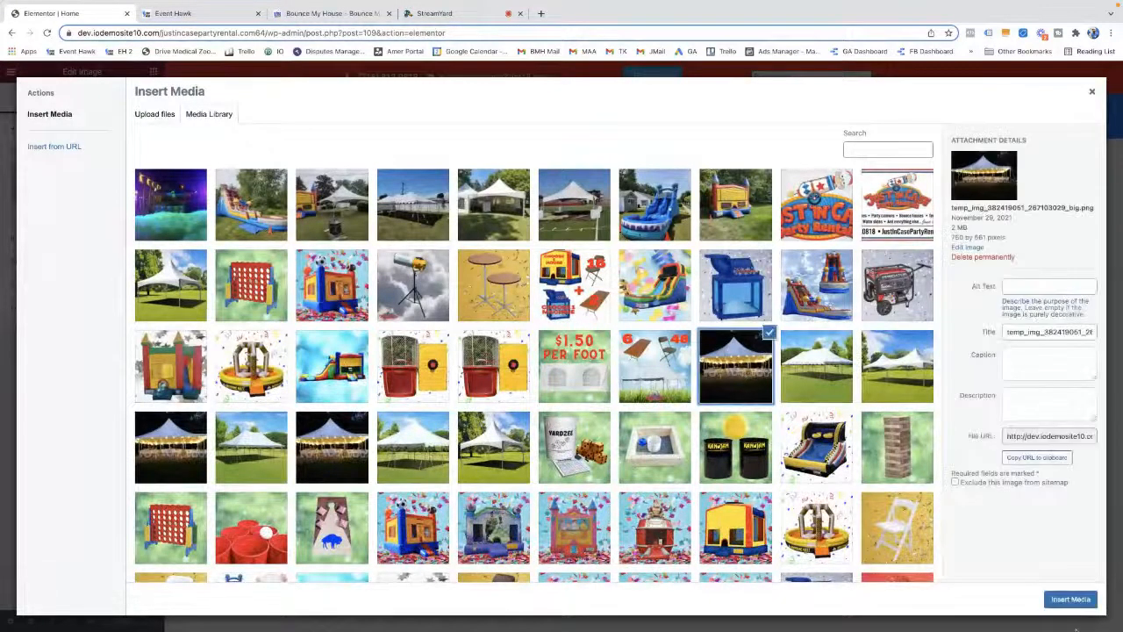
click(1072, 600)
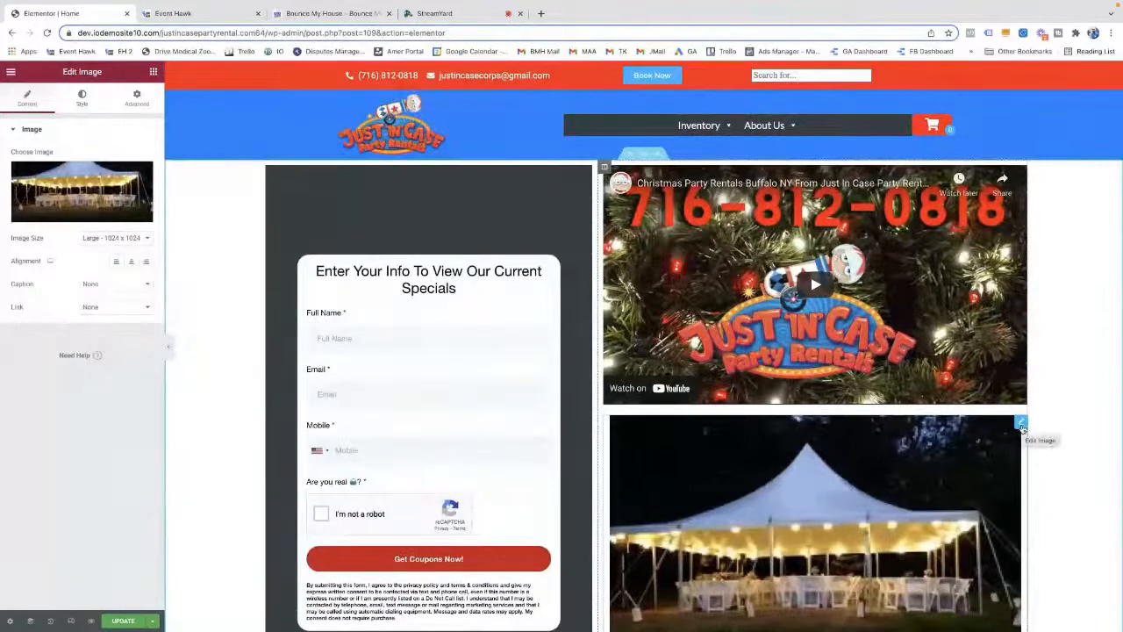
Move the tent image above the video in its column and back to its place below it
drag(1021, 426, 895, 210)
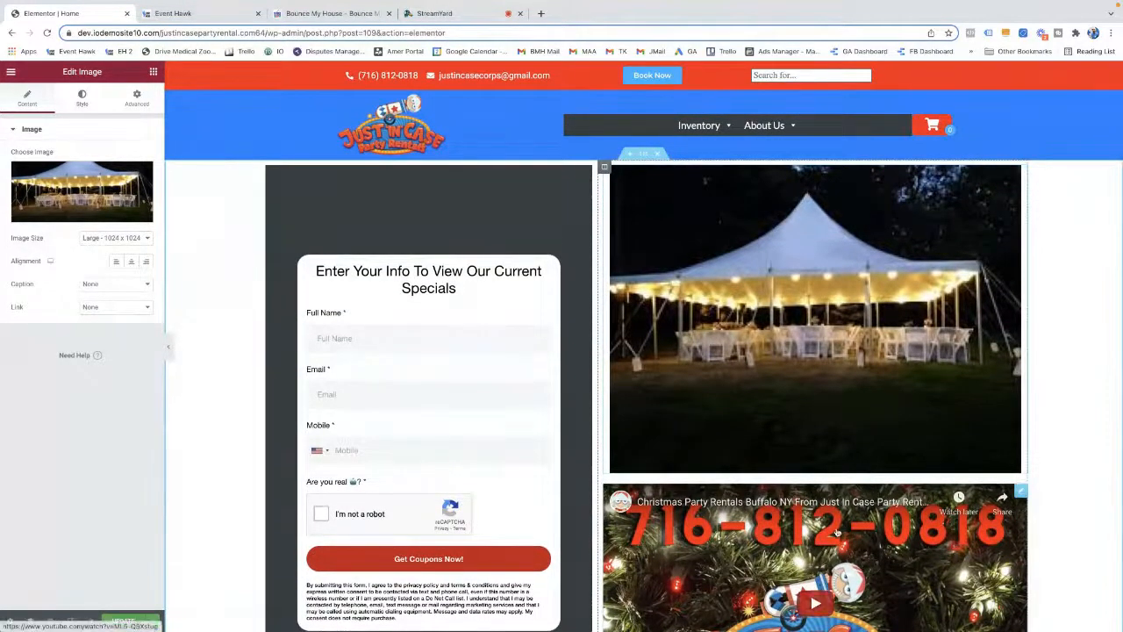
scroll(877, 500, down, 2)
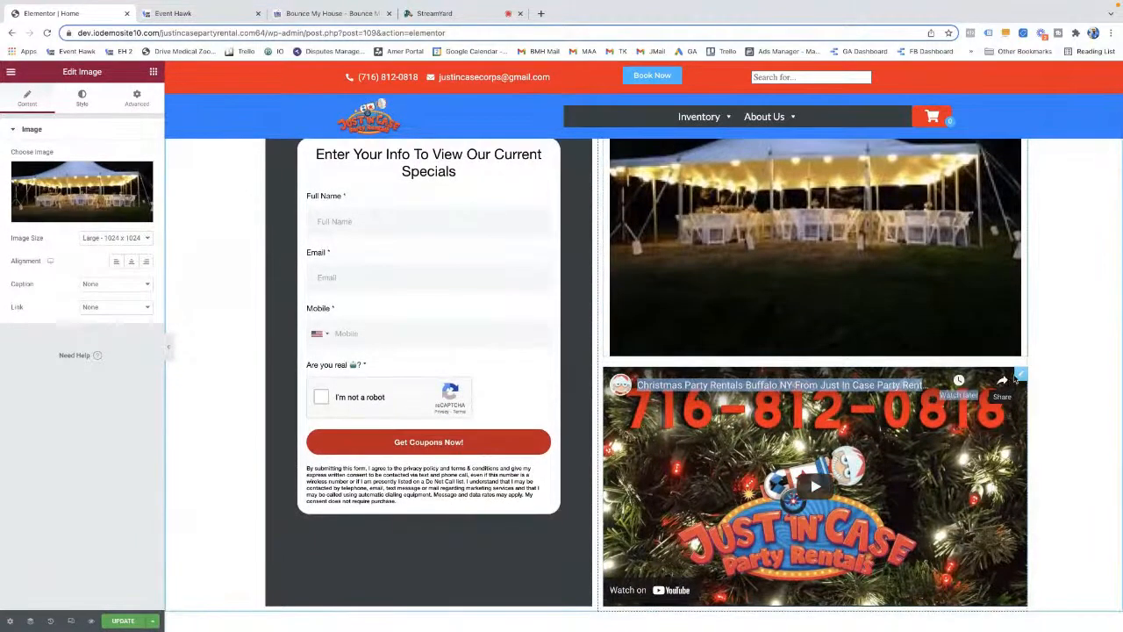
drag(1019, 369, 971, 263)
scroll(941, 312, up, 2)
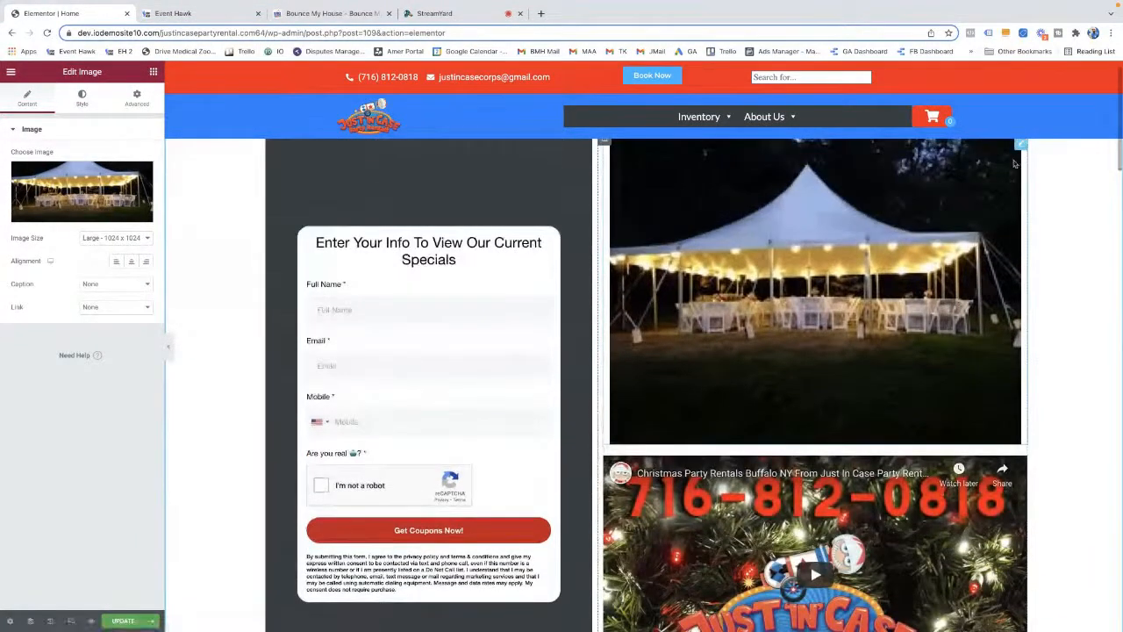
drag(1020, 147, 938, 505)
scroll(937, 379, up, 2)
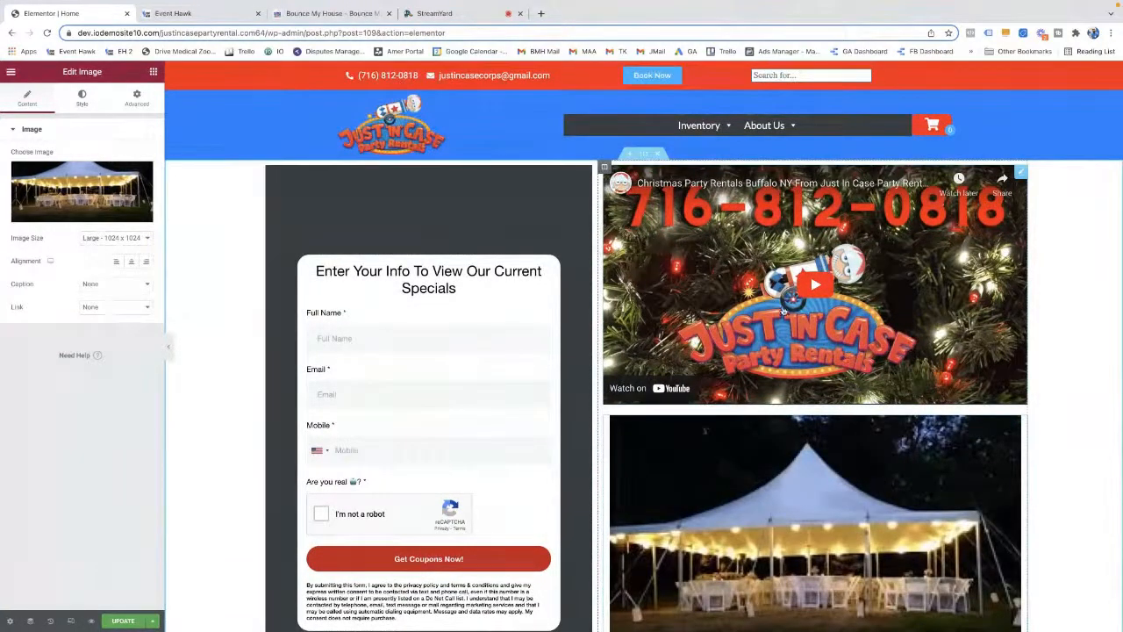
Play and pause the Christmas video, clear its YouTube link, and delete the video widget above the tent image
click(866, 282)
click(866, 282)
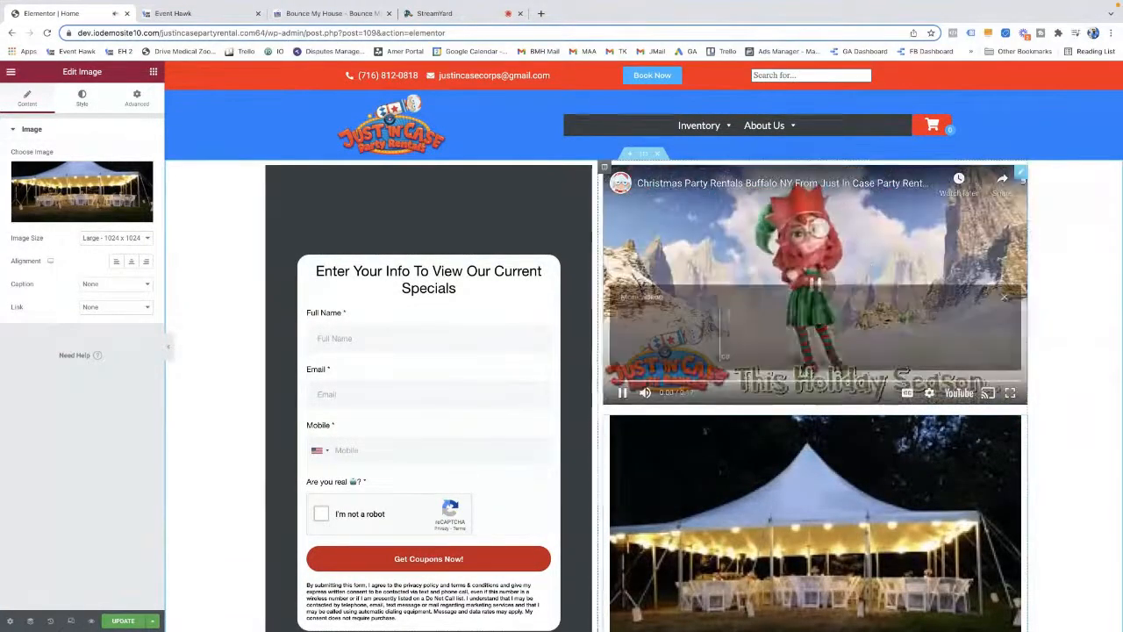
click(1020, 178)
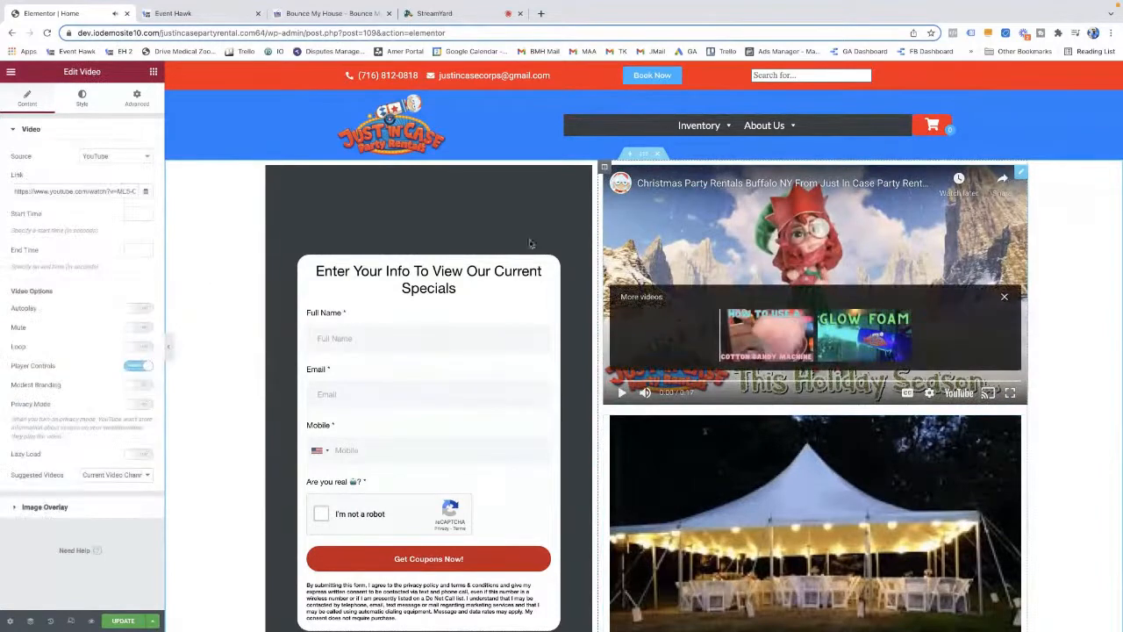
triple_click(86, 192)
key(BackSpace)
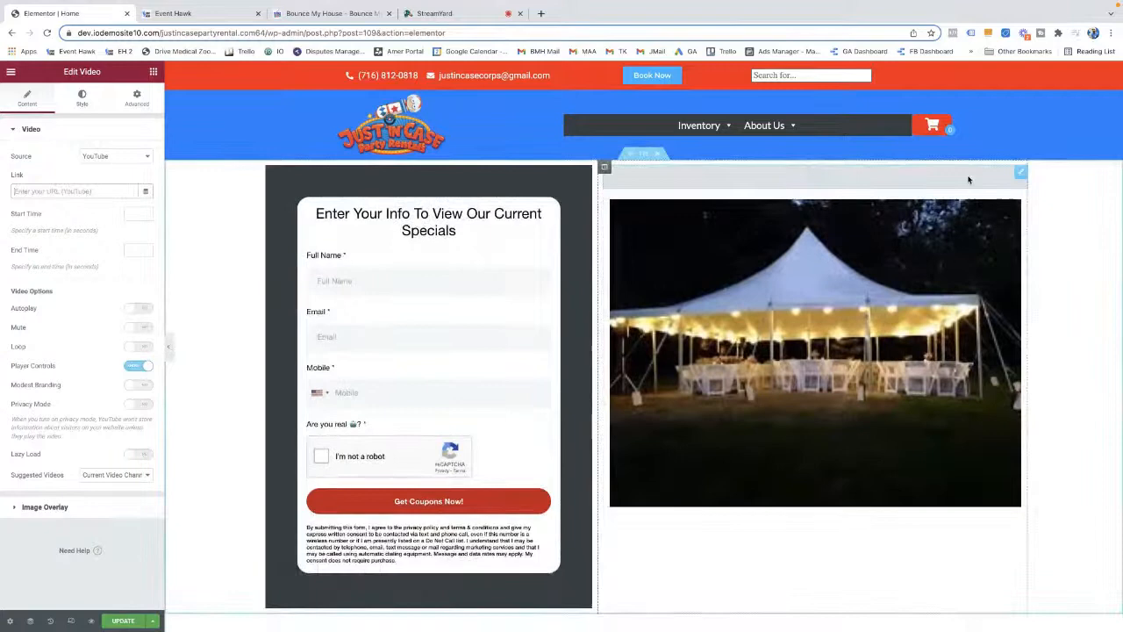
right_click(1020, 174)
click(1043, 329)
drag(849, 185, 845, 188)
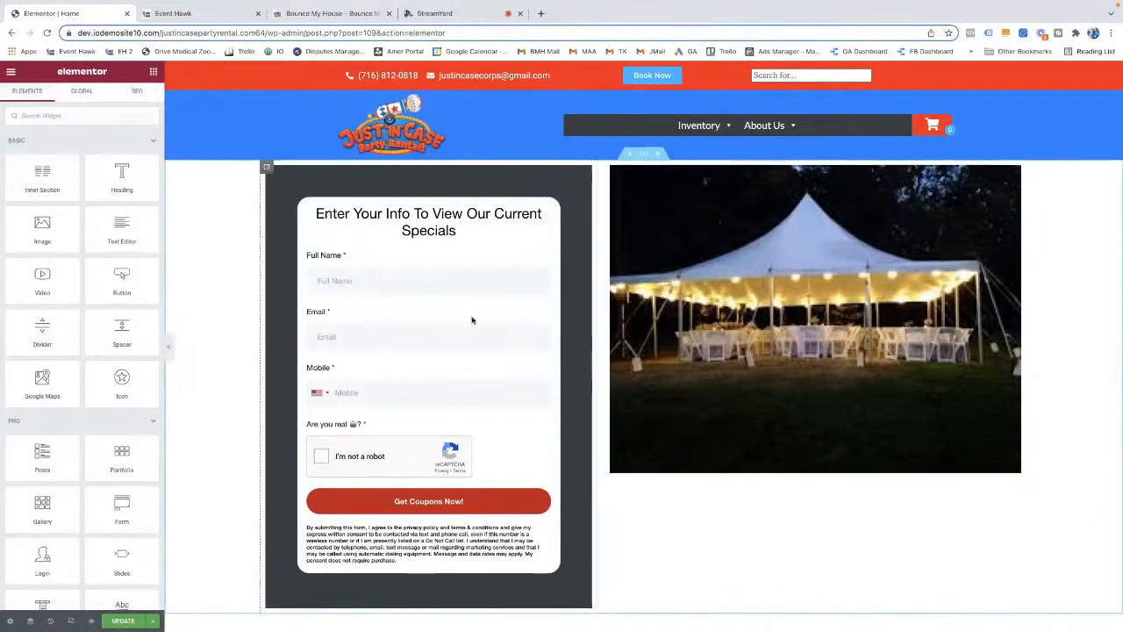
scroll(472, 321, down, 1)
scroll(472, 323, up, 1)
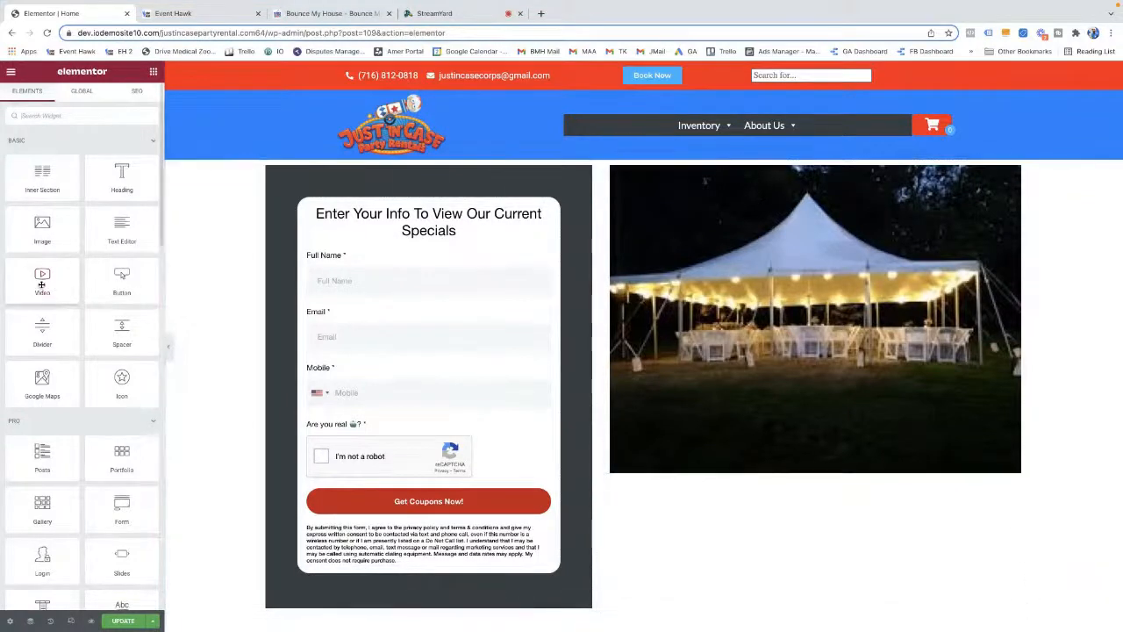
drag(43, 282, 742, 182)
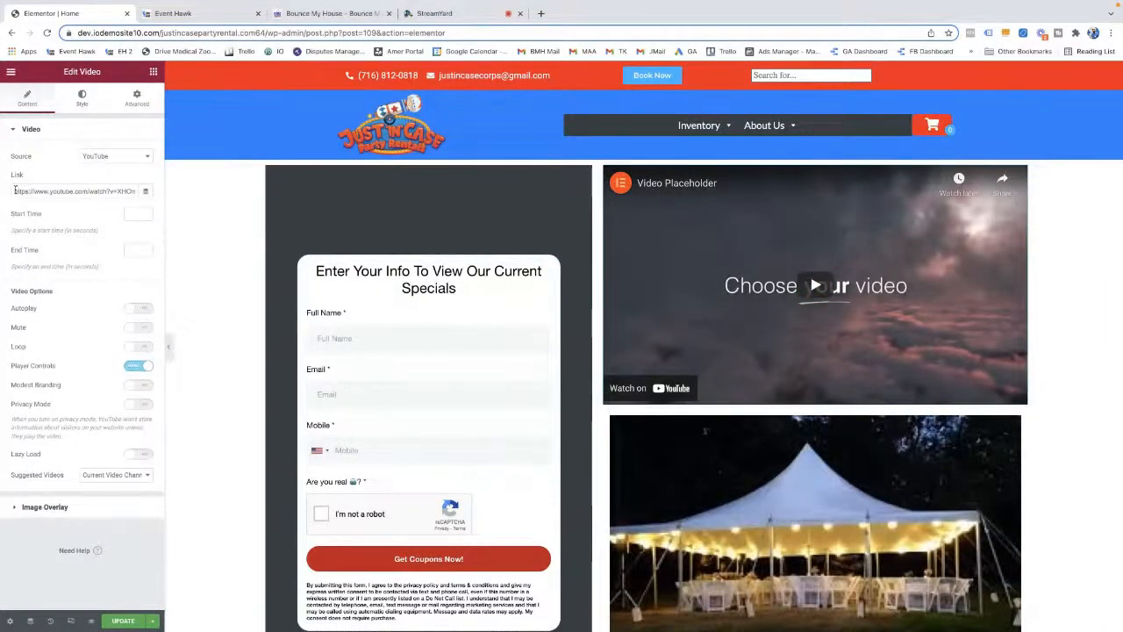
drag(15, 190, 193, 187)
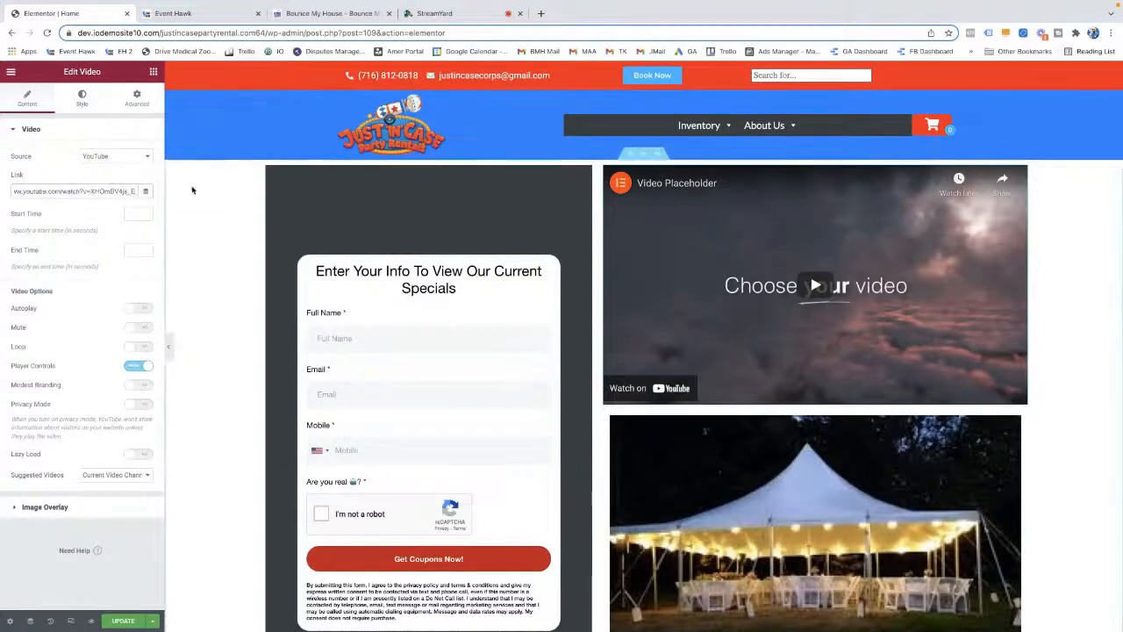
triple_click(98, 188)
text(https://www.youtube.com/watch?v=MLS-Q5Xstug)
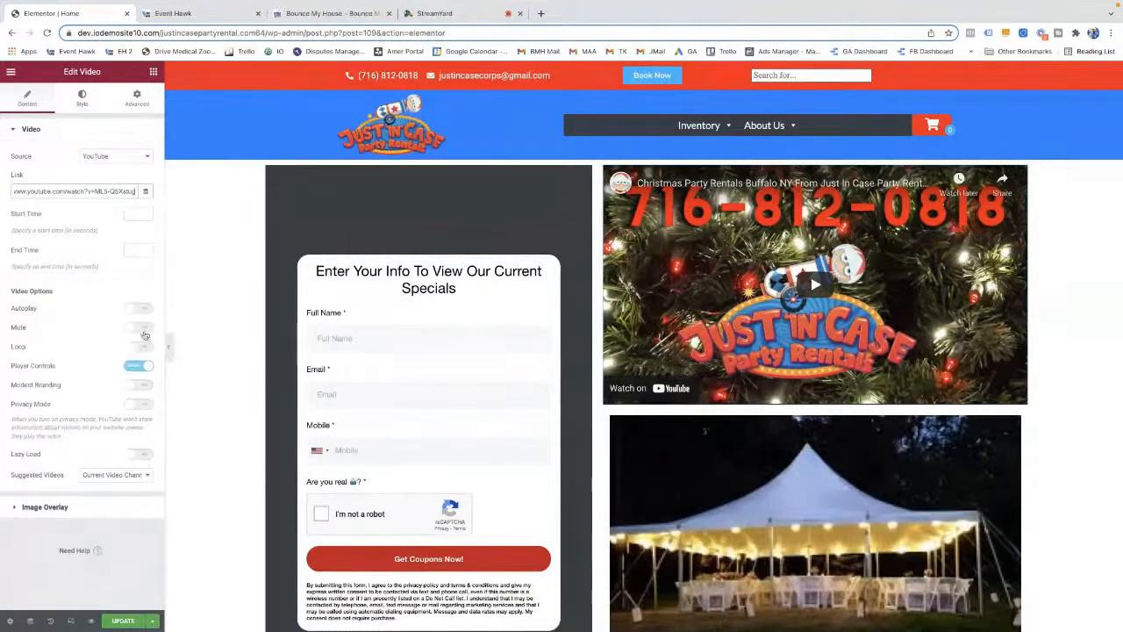
Enable autoplay, mute and loop for the video, and check how it plays on the page
click(141, 311)
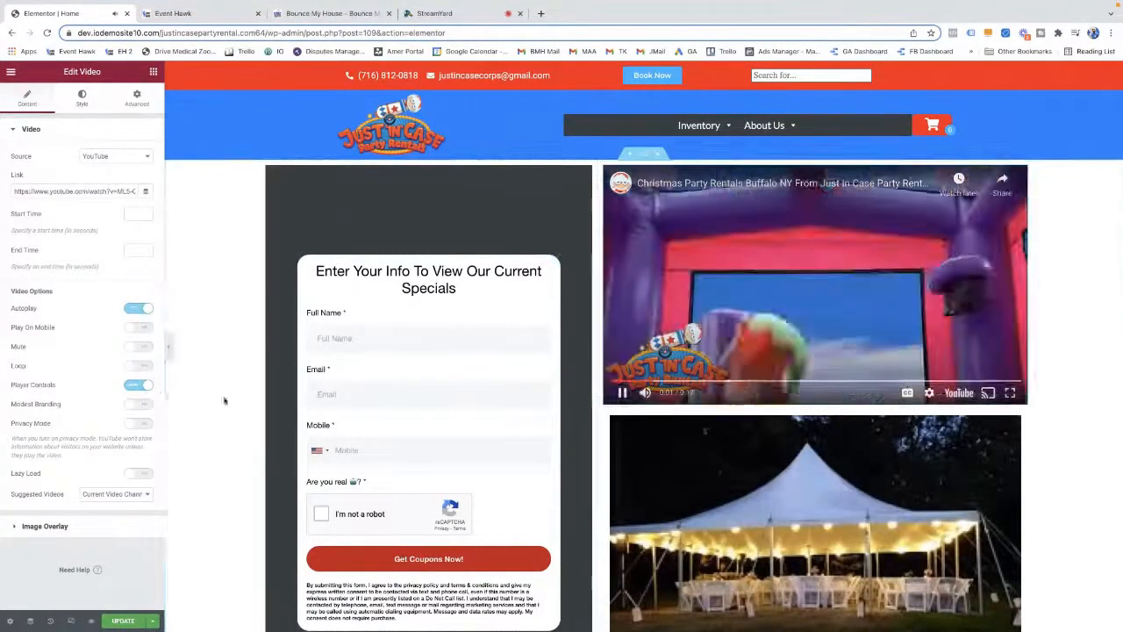
click(735, 282)
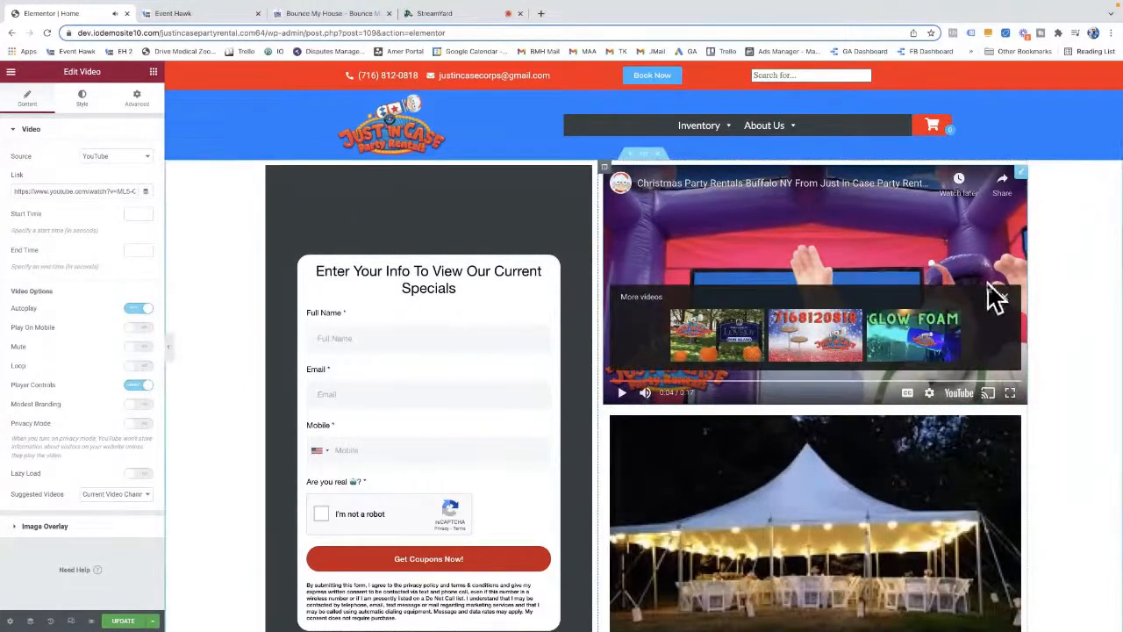
click(1005, 300)
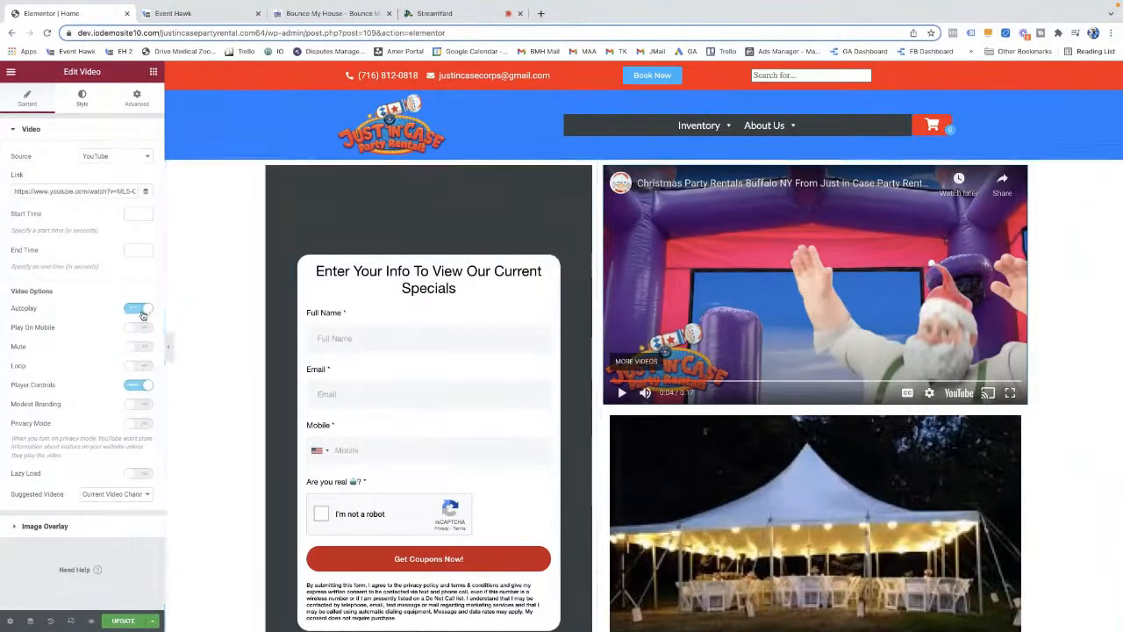
click(140, 350)
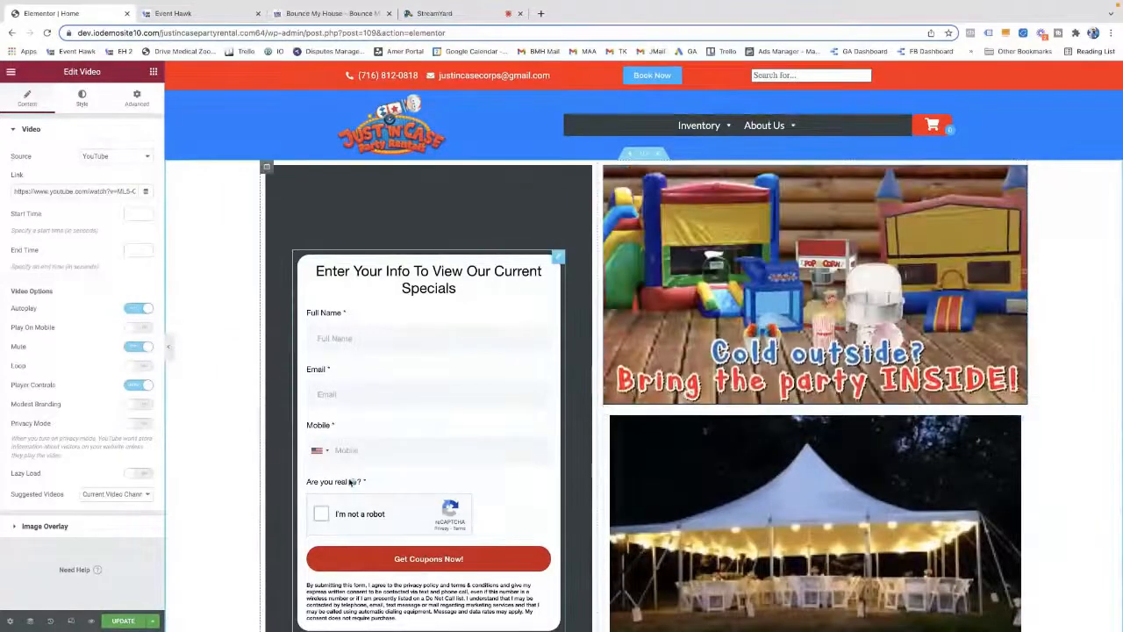
click(136, 365)
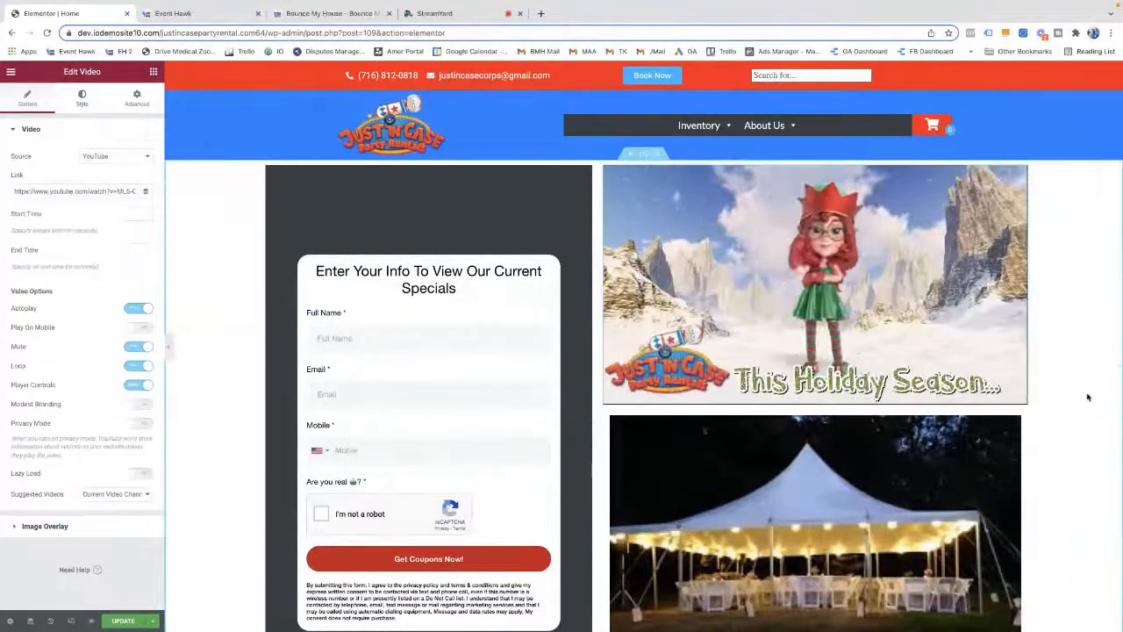
scroll(1087, 398, down, 2)
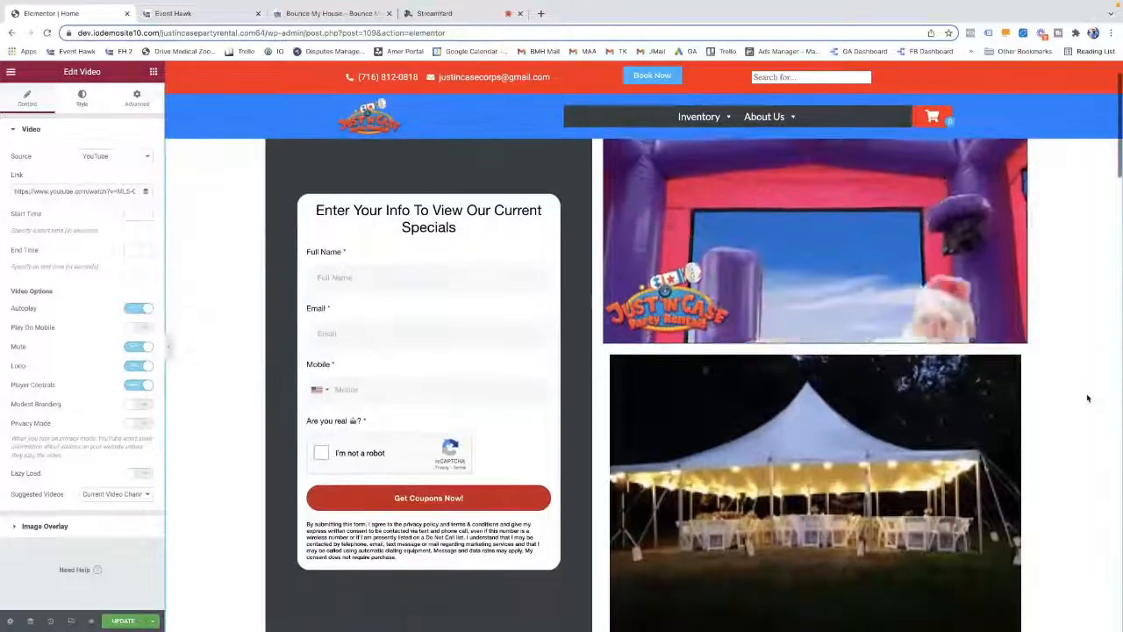
scroll(1088, 397, up, 1)
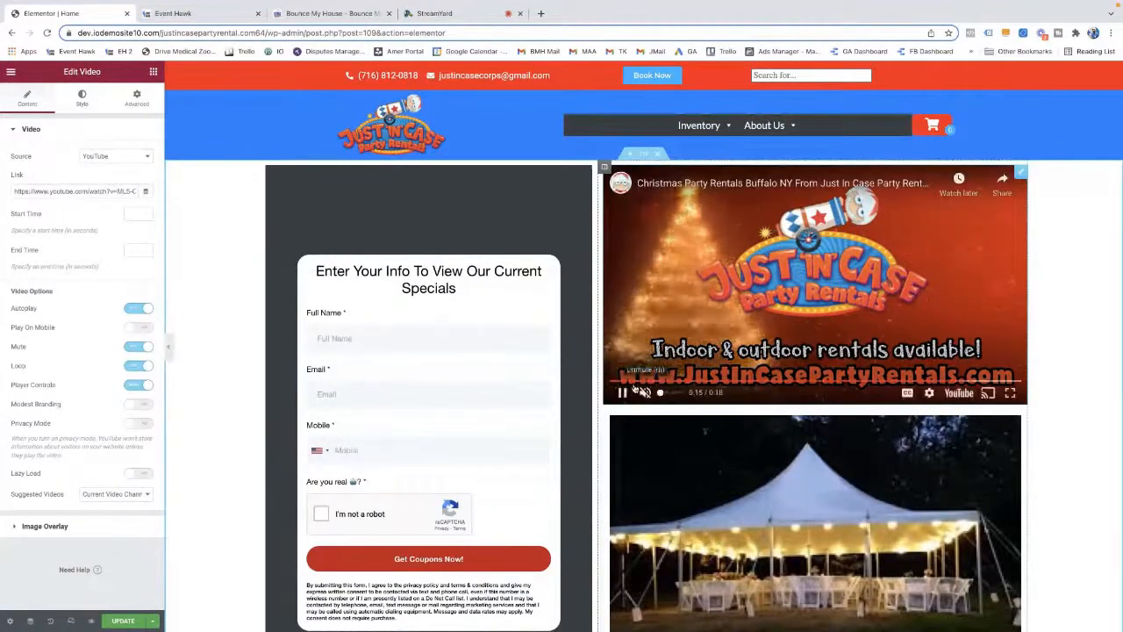
Pause the video and set its Suggested Videos option to Any Video
click(820, 332)
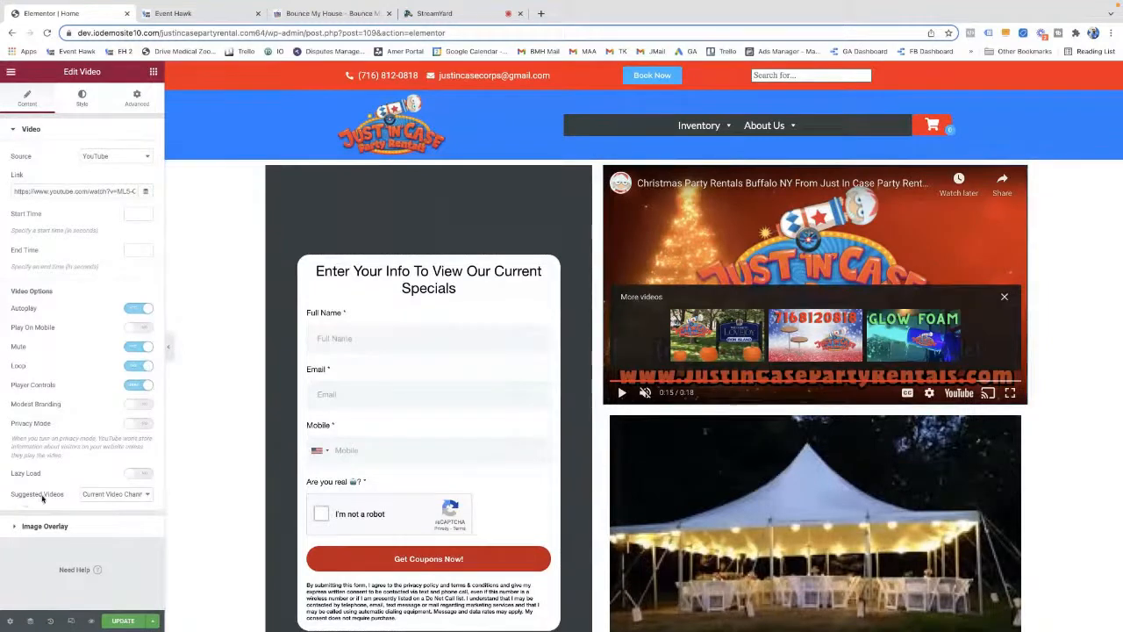
click(112, 494)
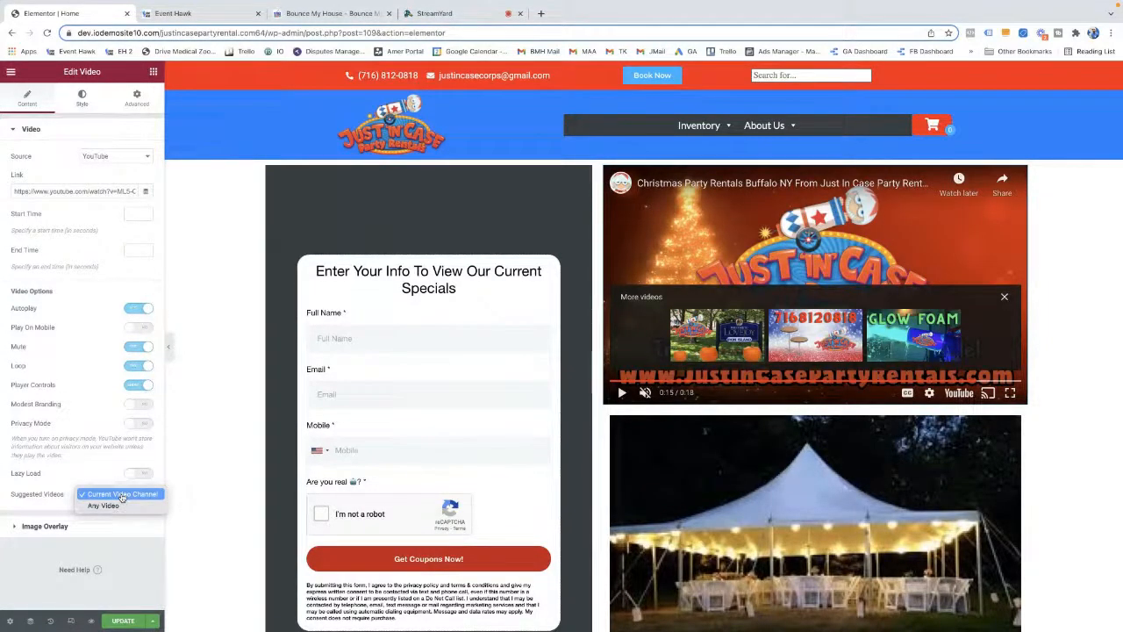
click(121, 495)
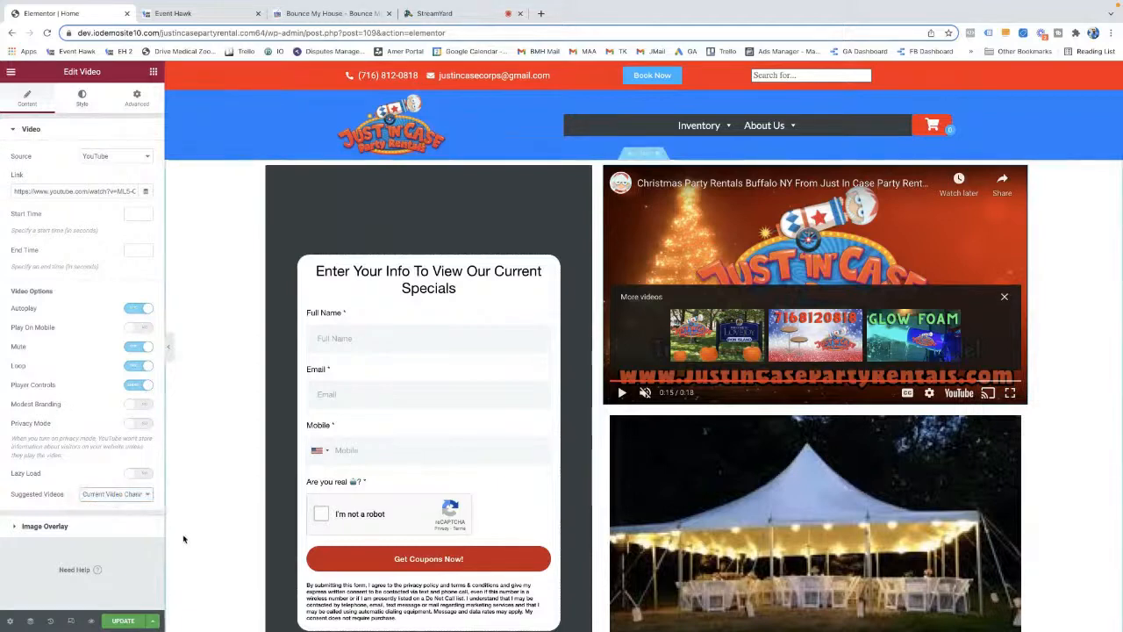
click(109, 499)
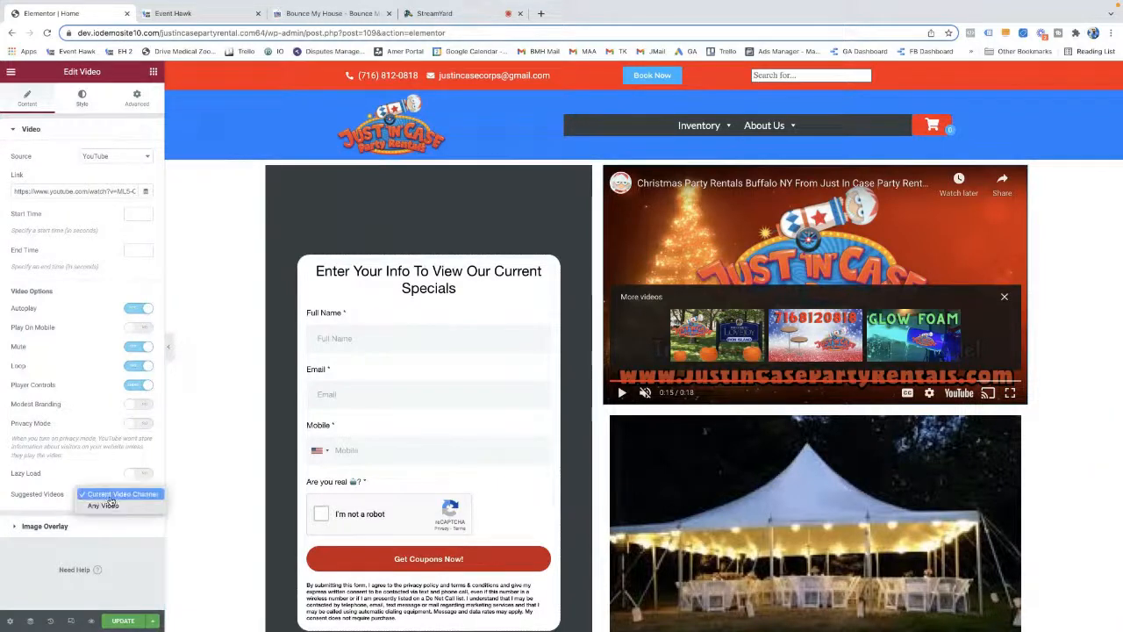
click(122, 506)
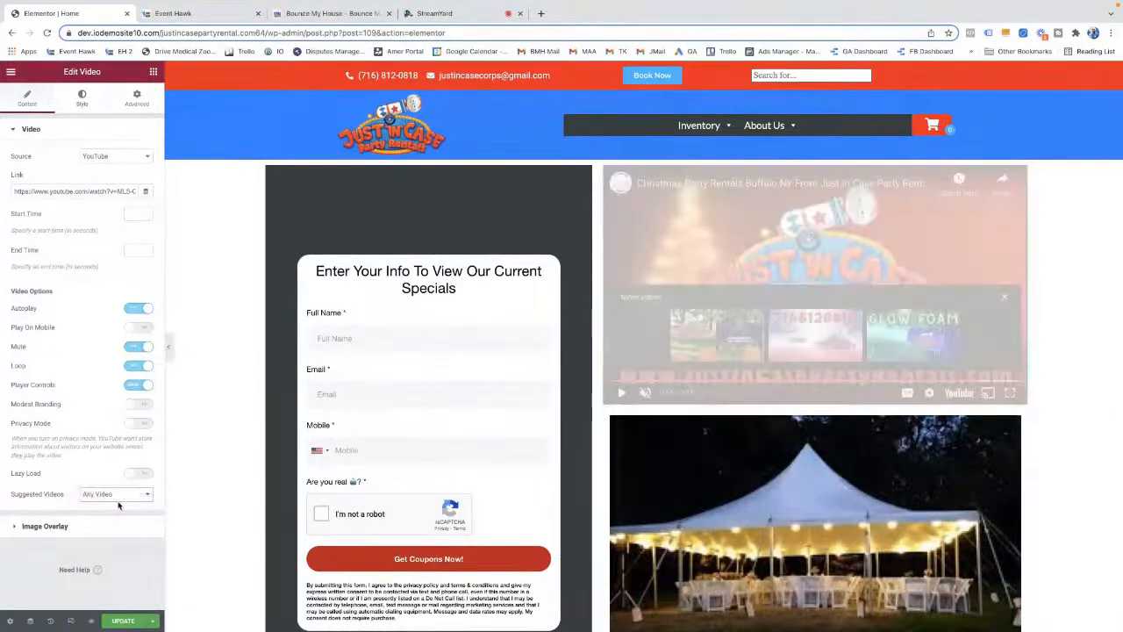
Pause the video, set its Suggested Videos option to Current Video Channel, and check the suggestions on pause
click(622, 393)
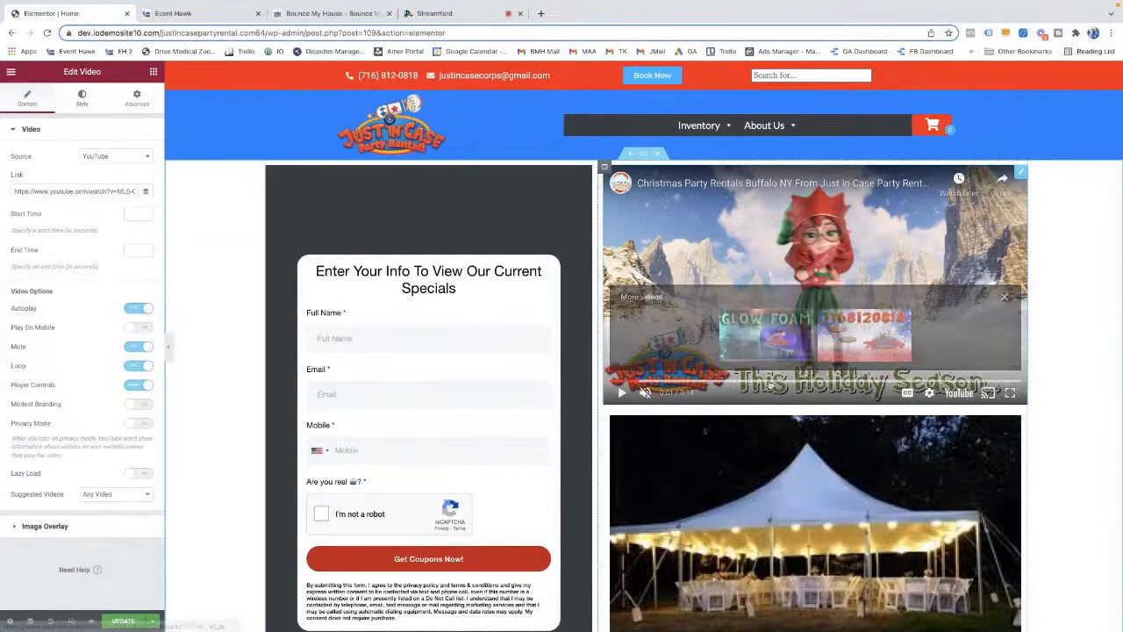
click(128, 497)
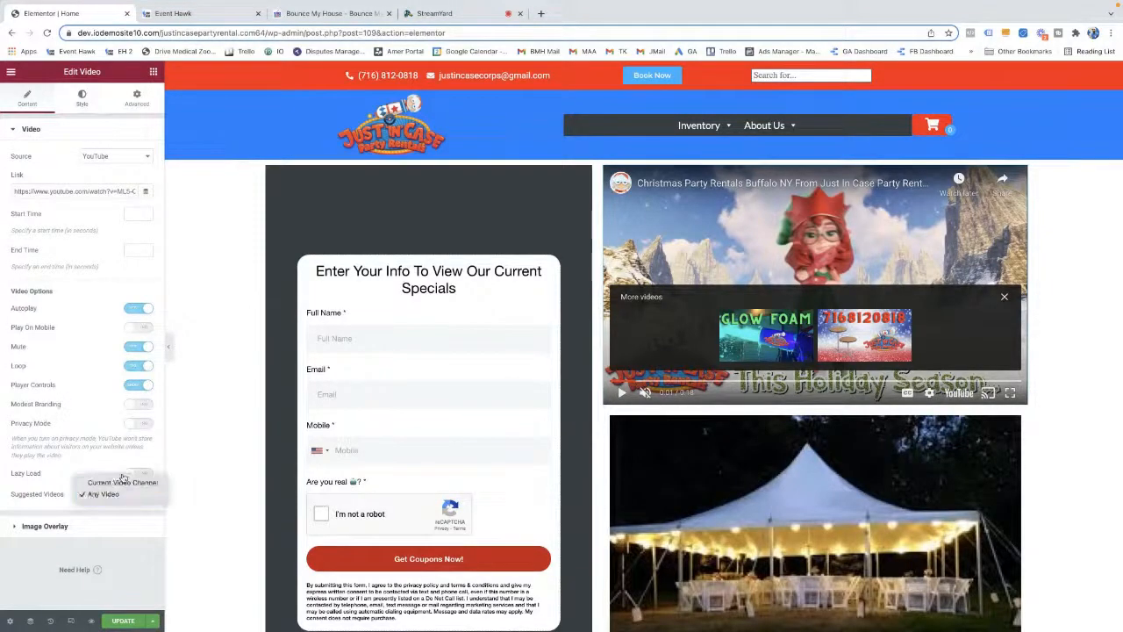
click(121, 484)
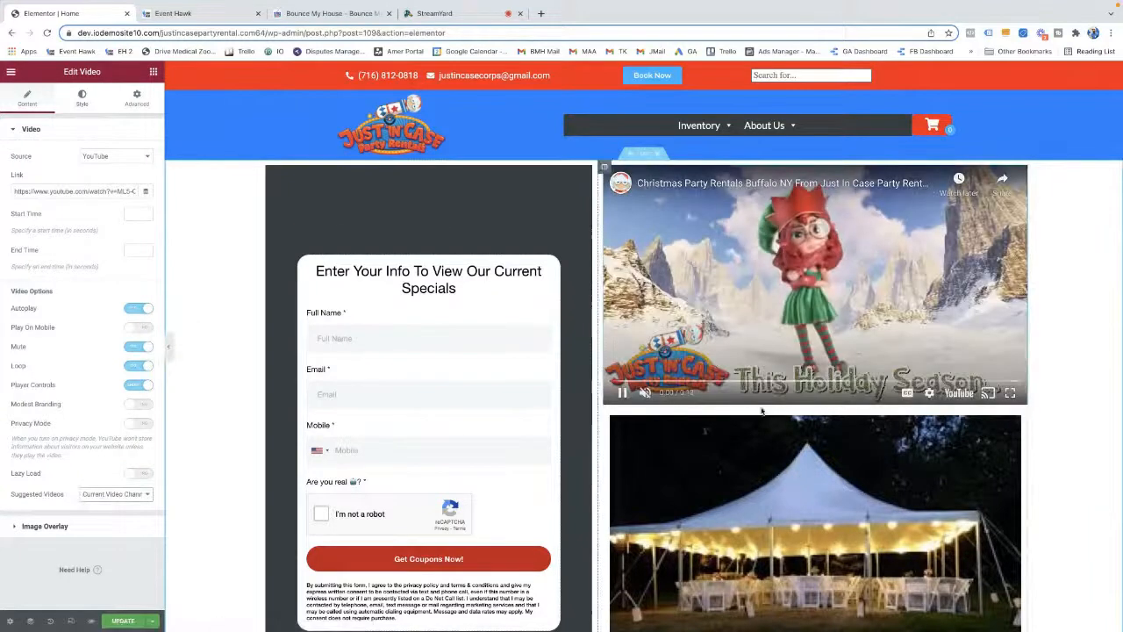
click(623, 393)
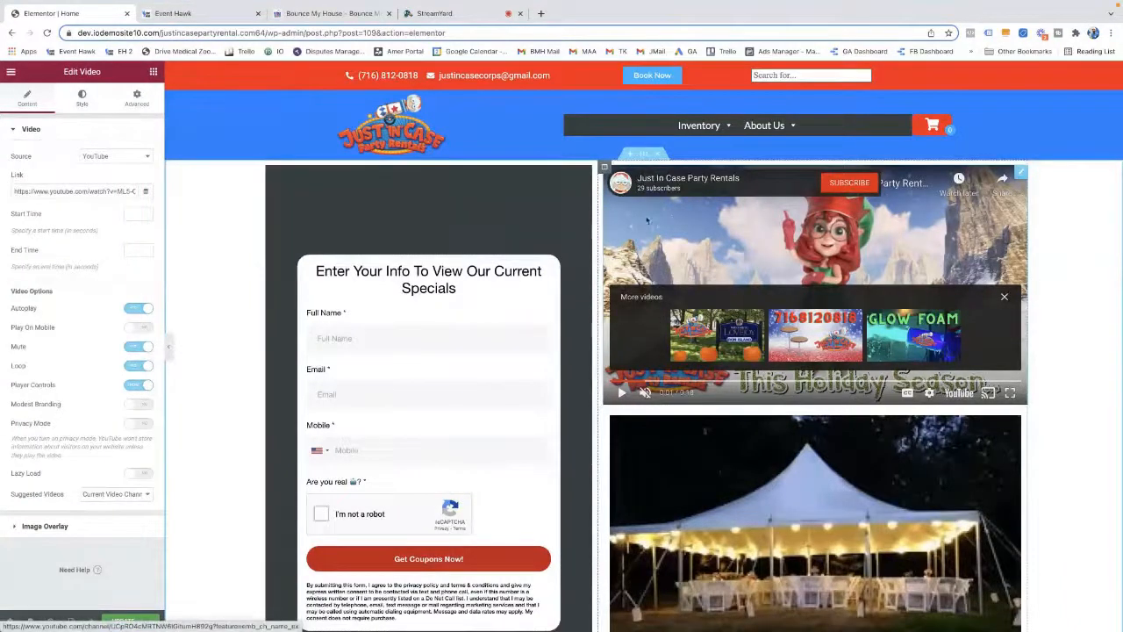
Add a three-column section above the signup form and video, and delete it again
scroll(647, 221, down, 5)
scroll(650, 225, up, 5)
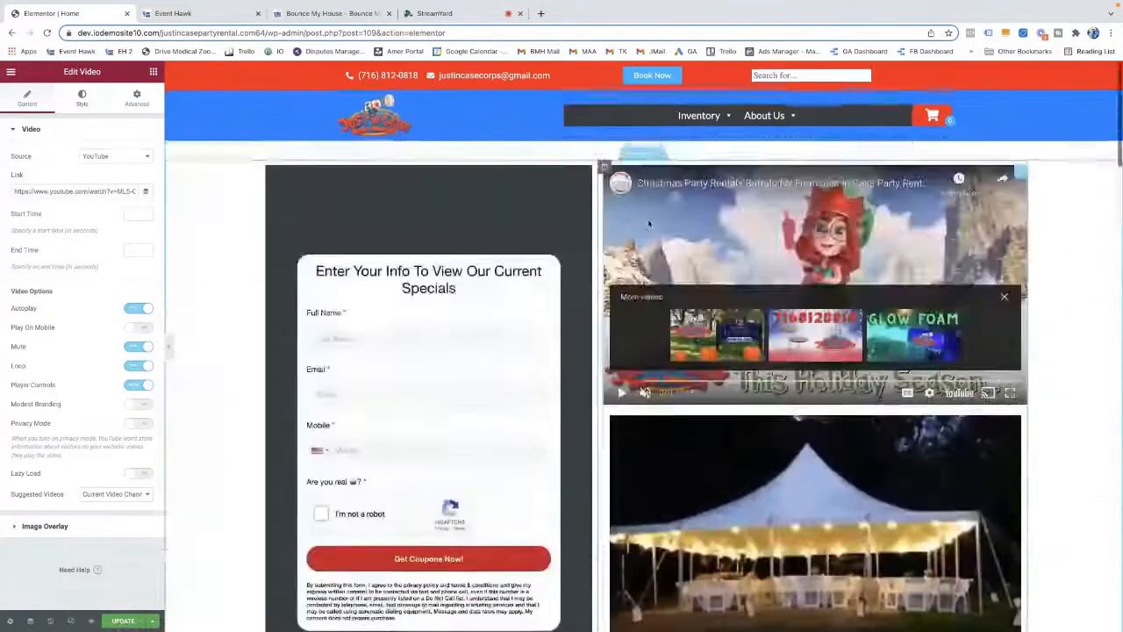
scroll(649, 224, down, 6)
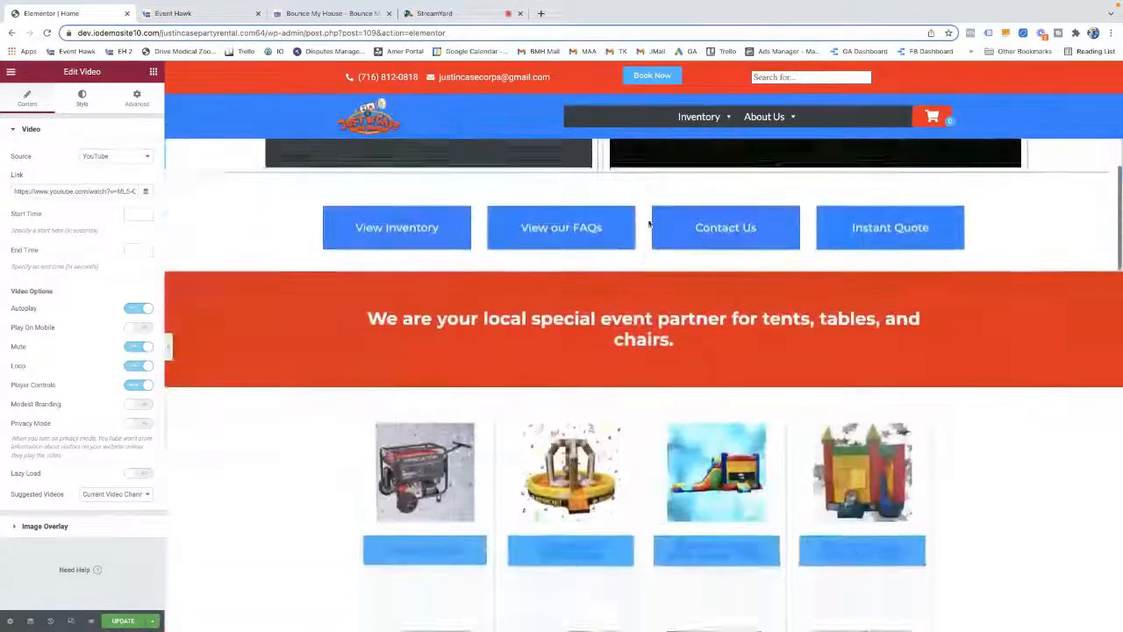
scroll(649, 224, up, 6)
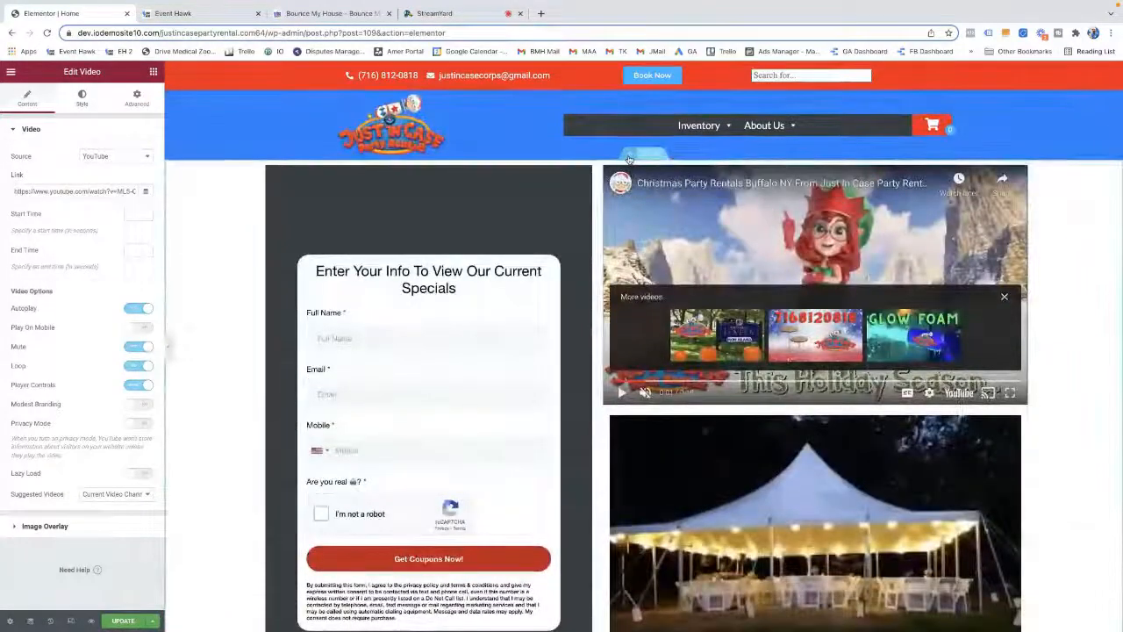
click(628, 156)
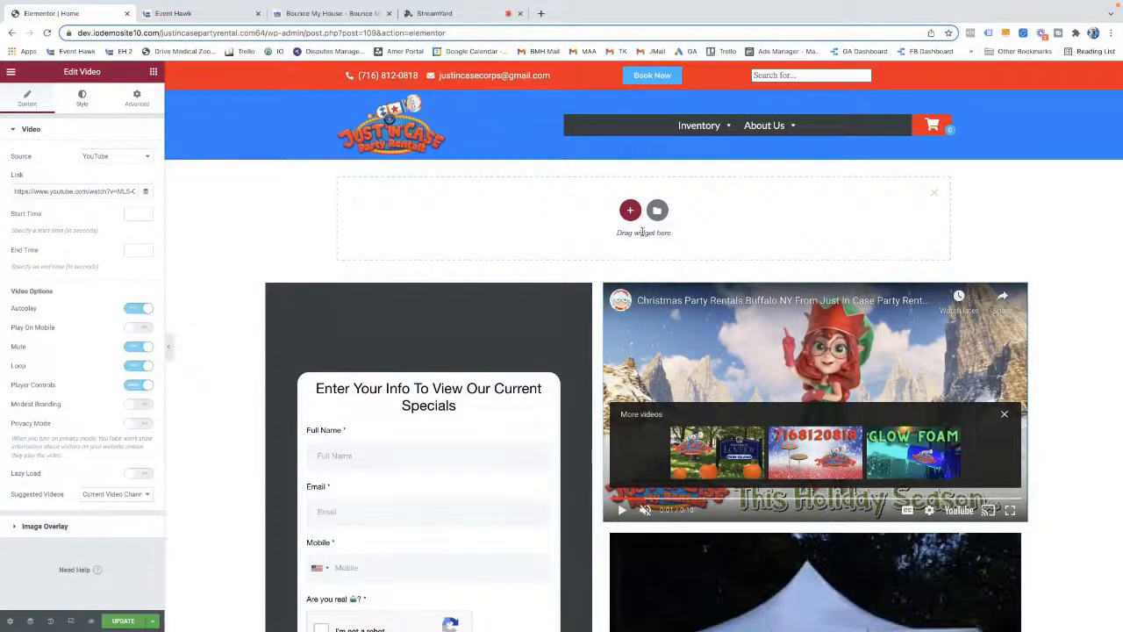
click(630, 209)
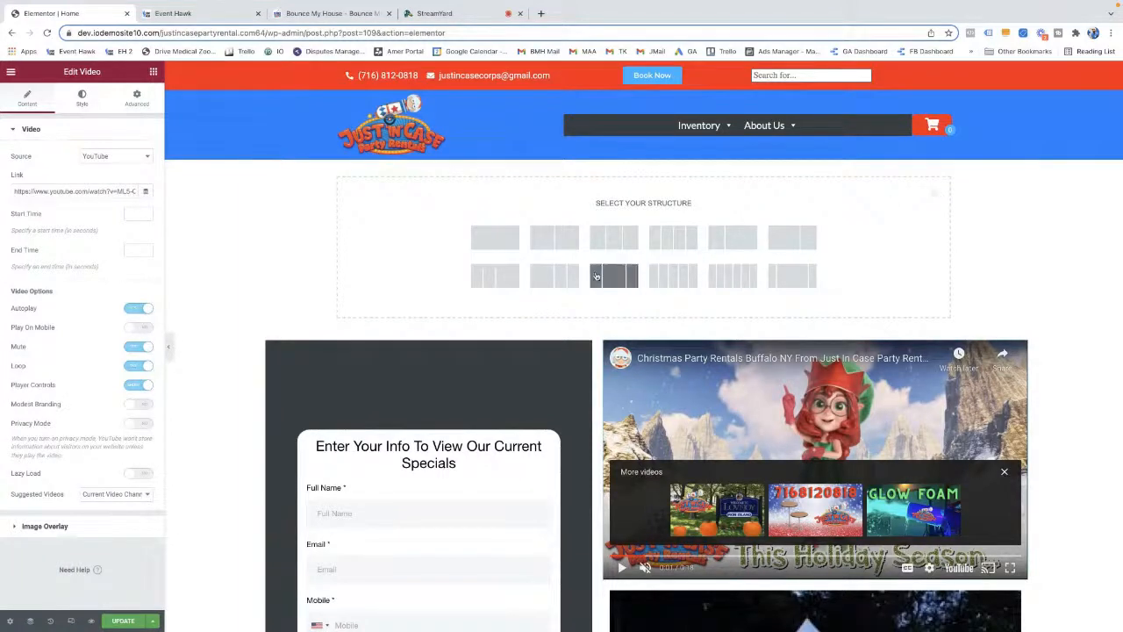
click(613, 237)
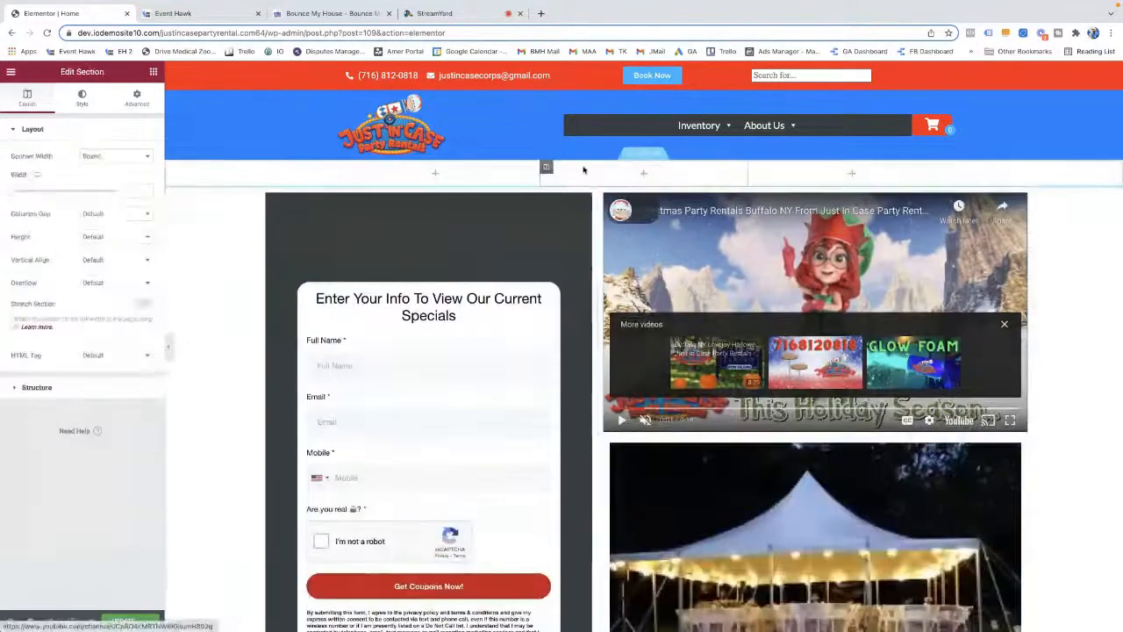
click(435, 174)
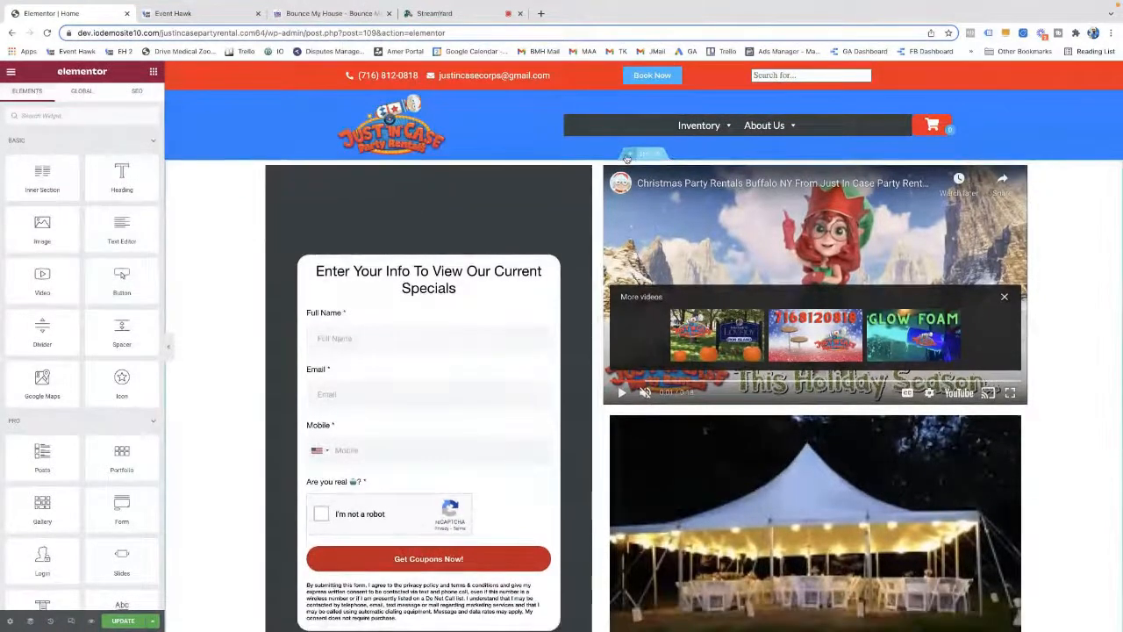
click(657, 155)
Add a single-column section above the signup form and video, and place a Button widget in it
click(628, 204)
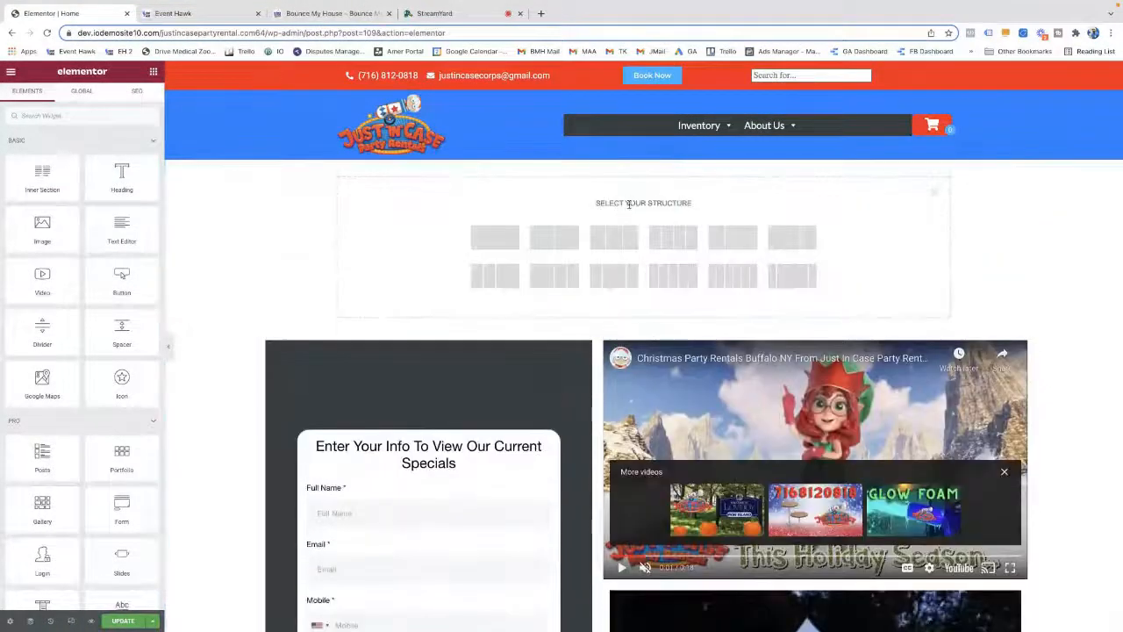
click(495, 238)
click(646, 176)
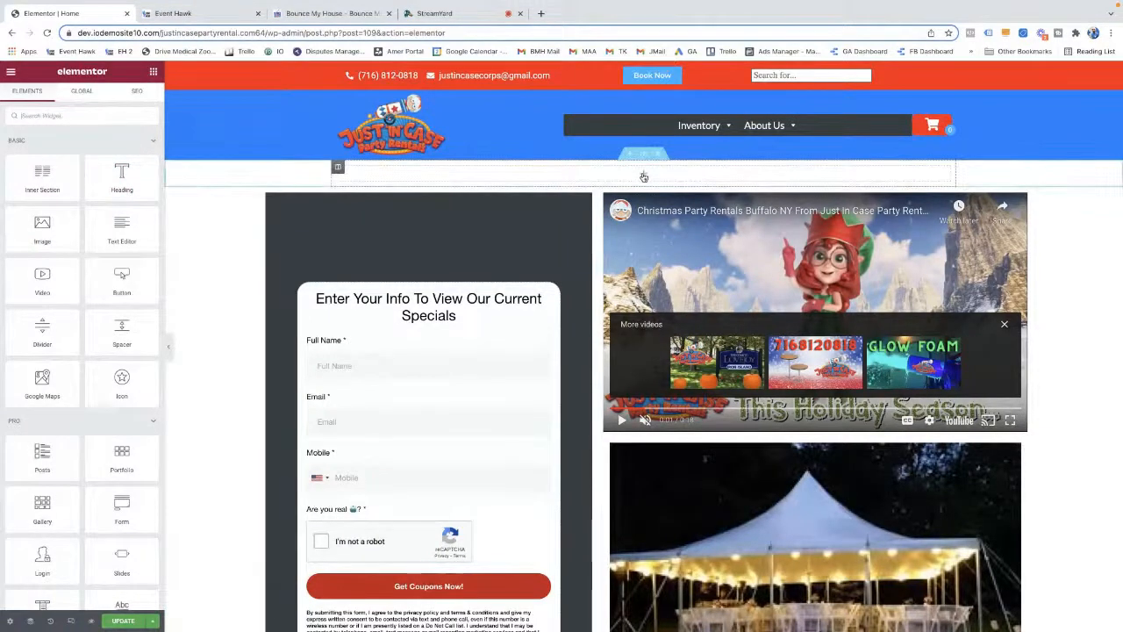
scroll(62, 248, down, 10)
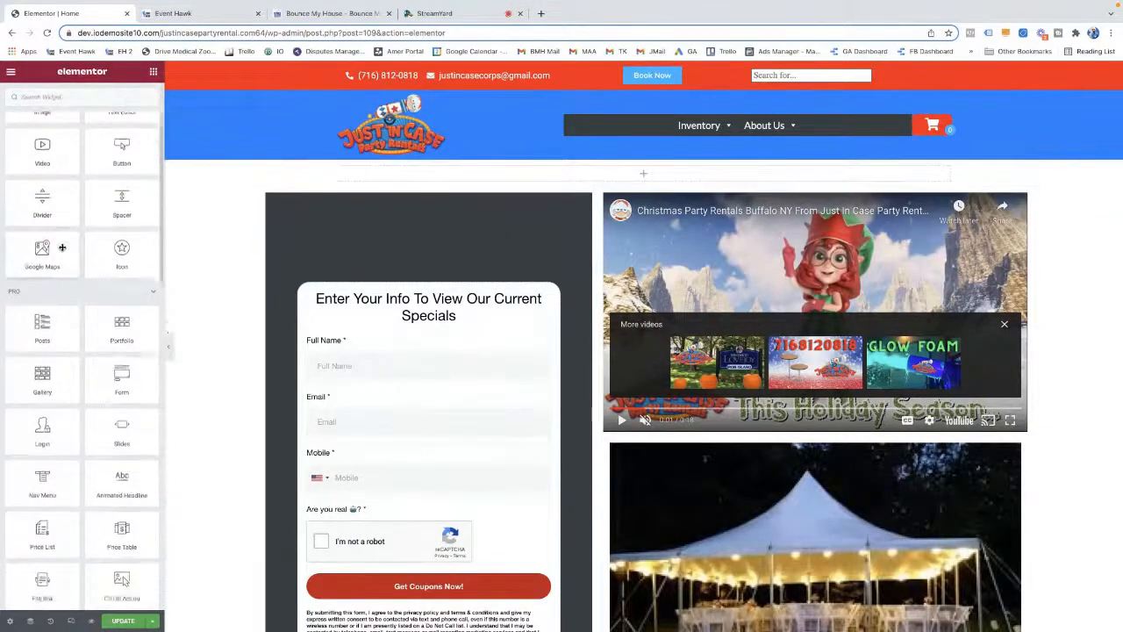
scroll(69, 250, up, 10)
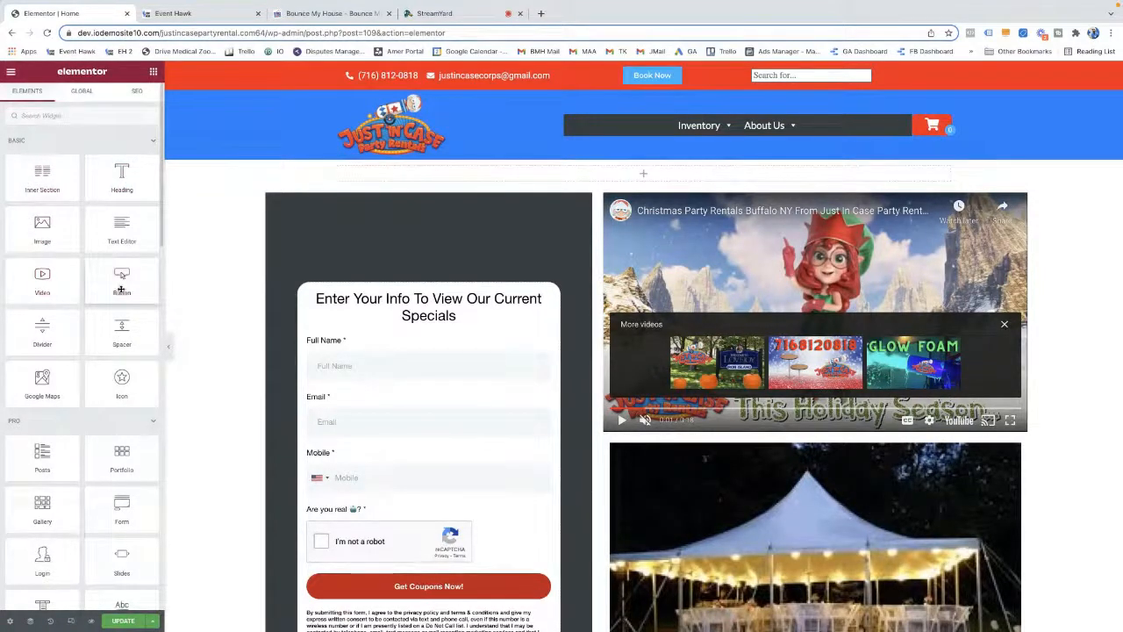
drag(121, 290, 645, 173)
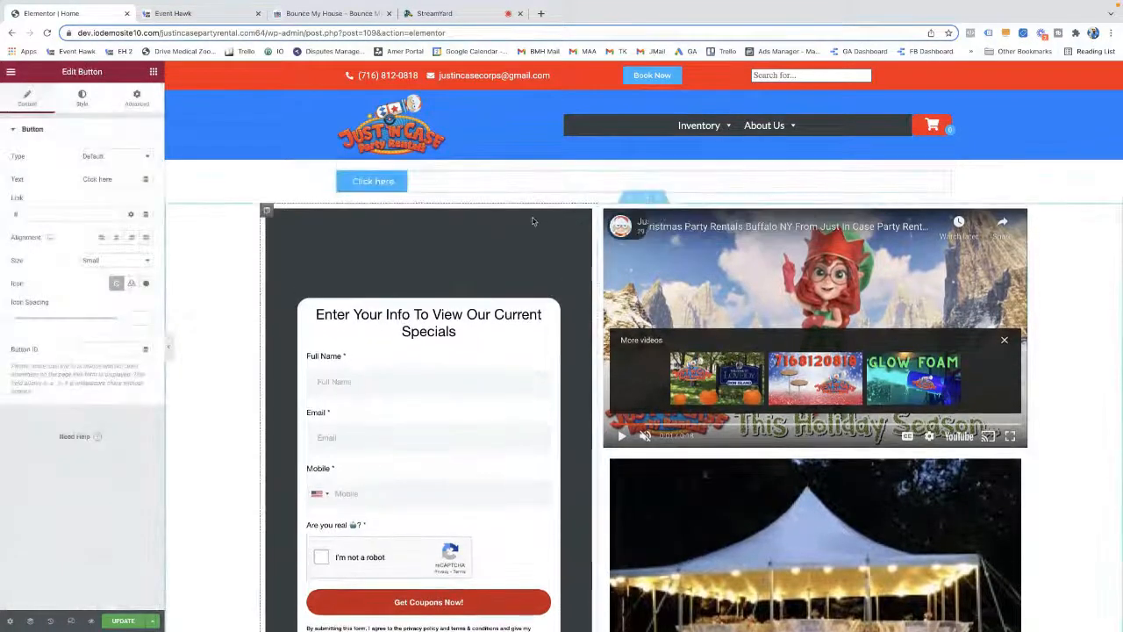
Add a Google Maps widget below the new button, with the location "just in case party rentals" and a height of 500 px
click(154, 72)
scroll(52, 325, down, 1)
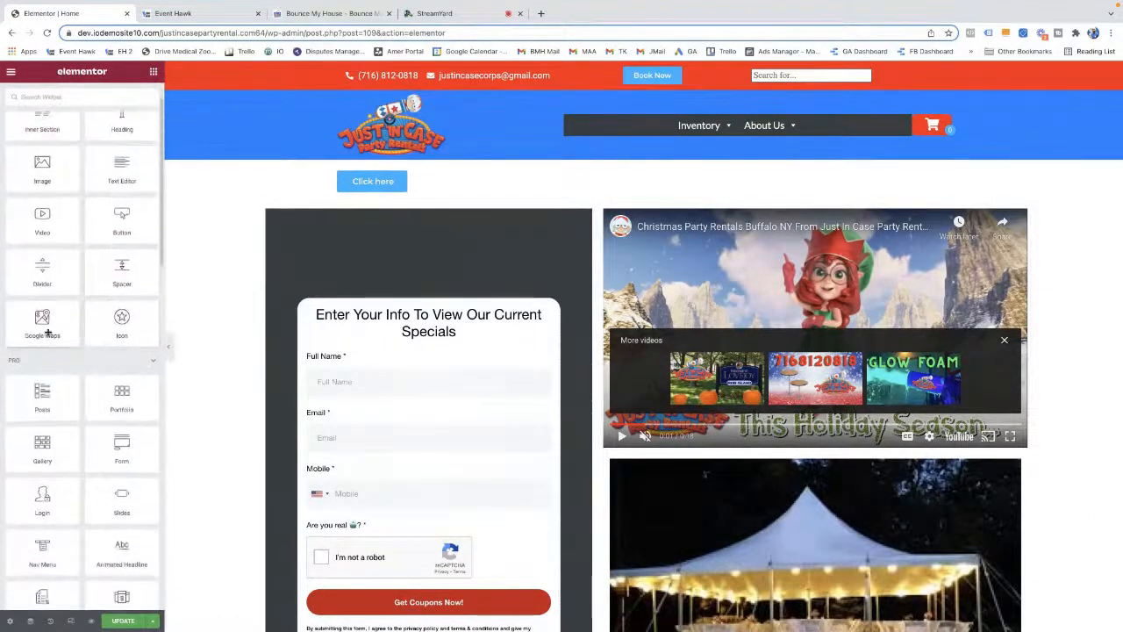
drag(48, 332, 529, 189)
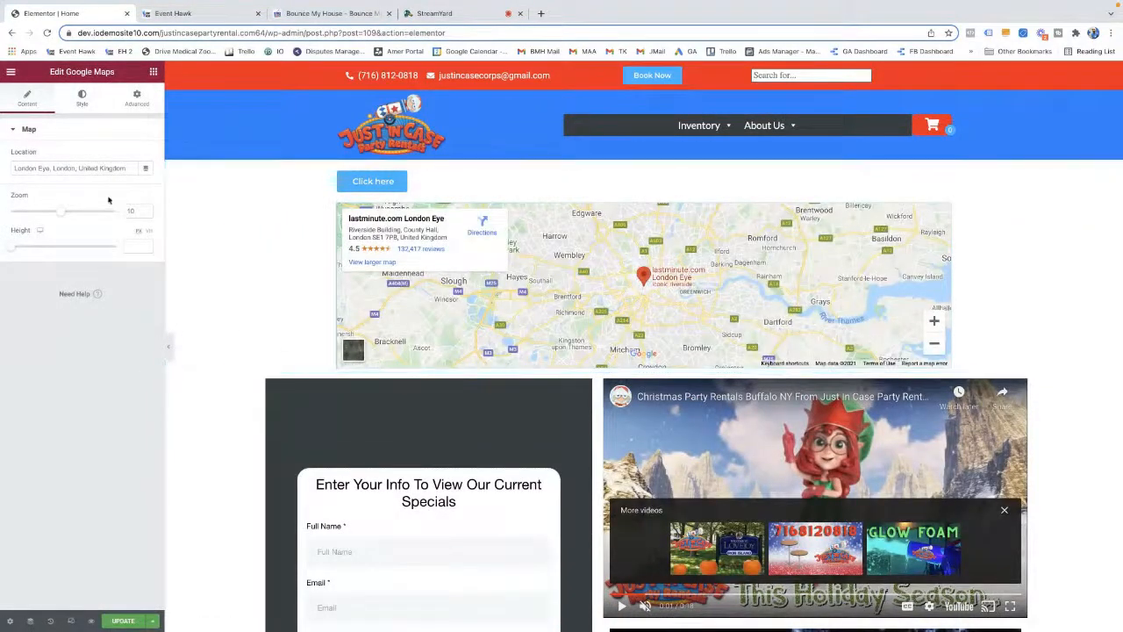
triple_click(91, 168)
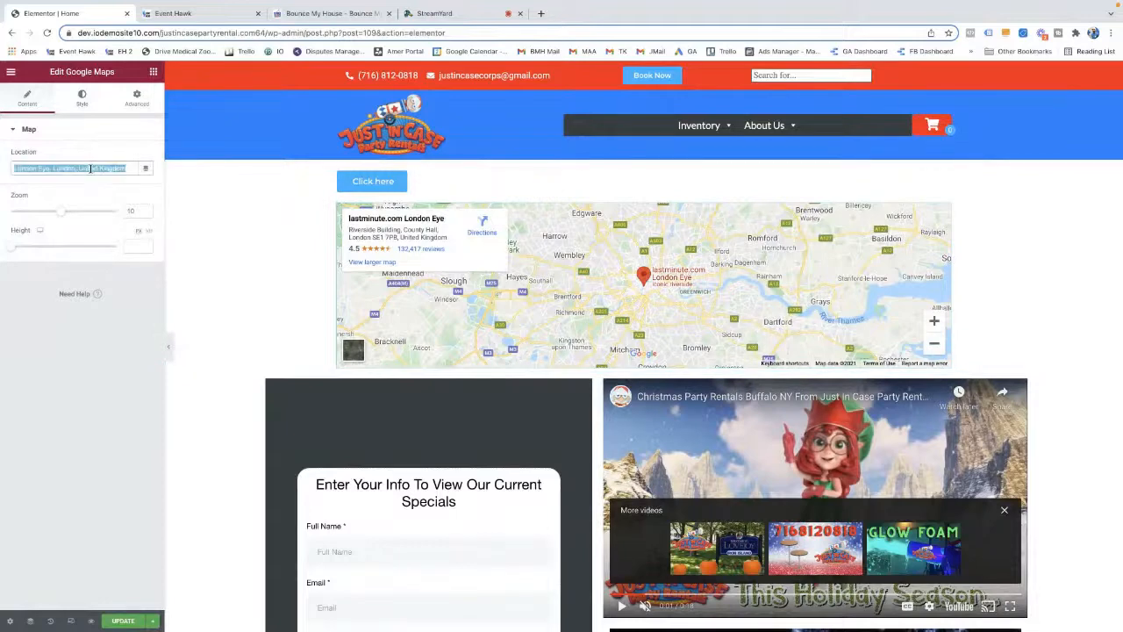
text(just in case)
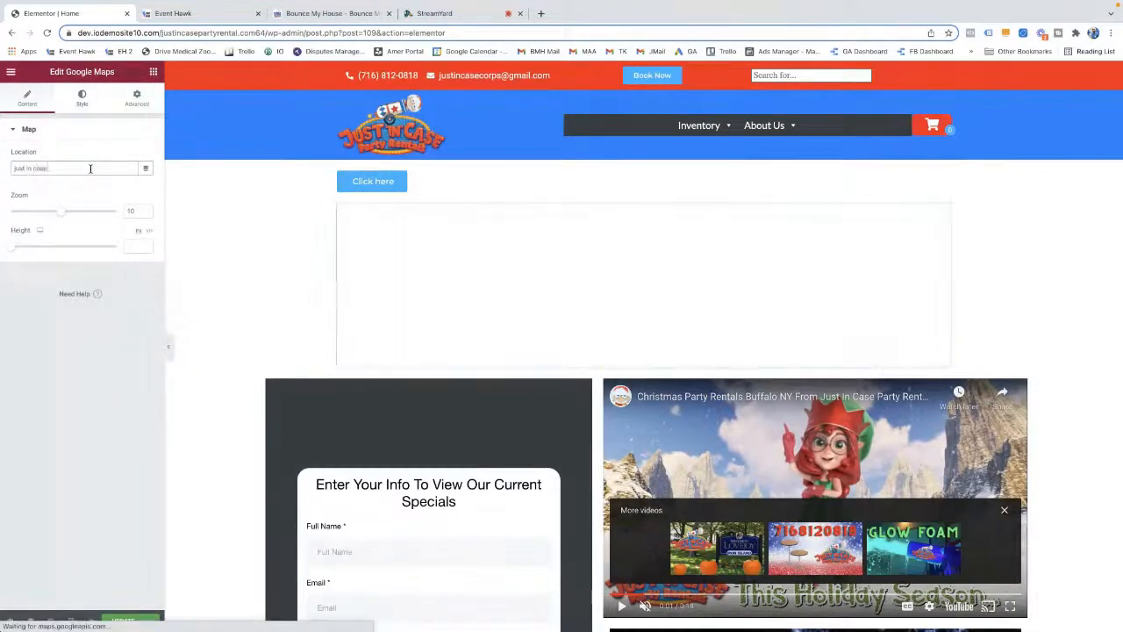
text( party rentals)
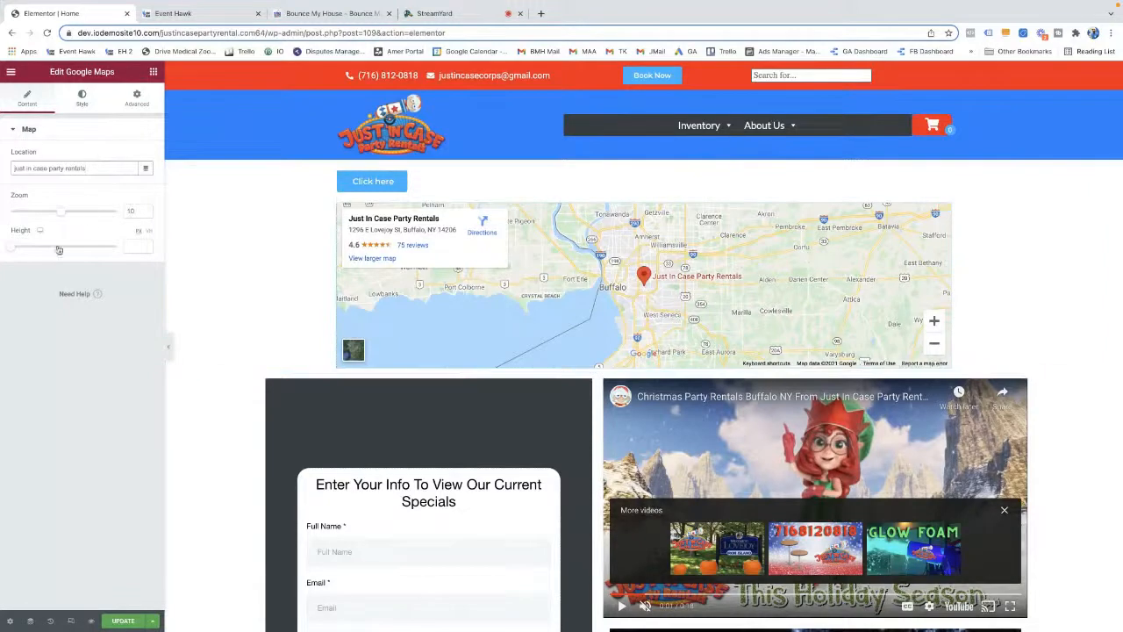
drag(15, 251, 50, 254)
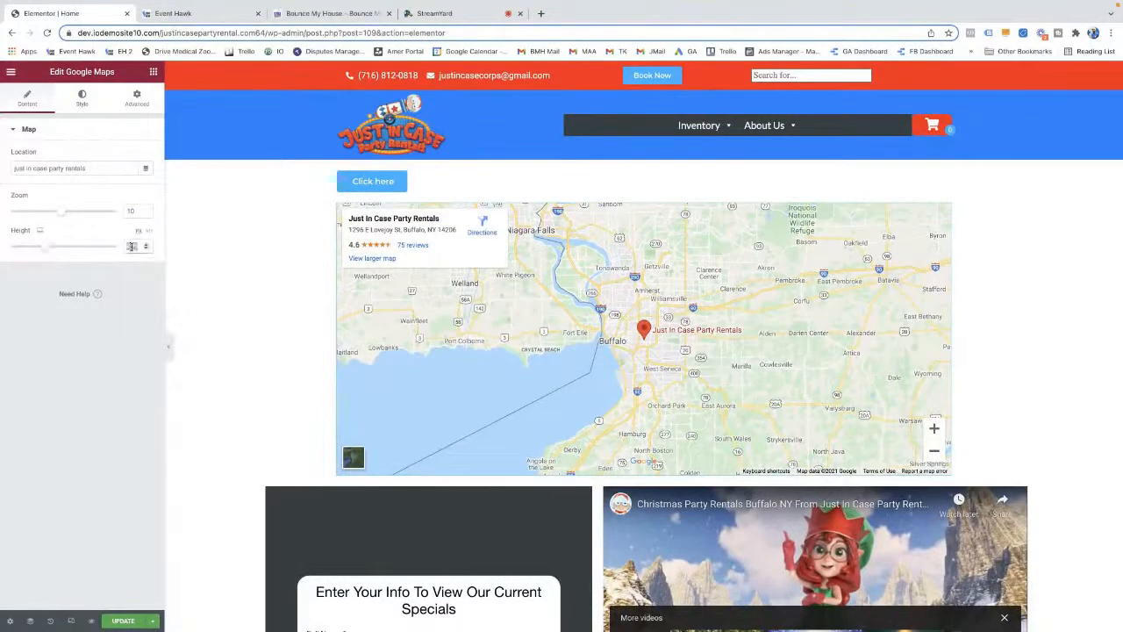
text(500)
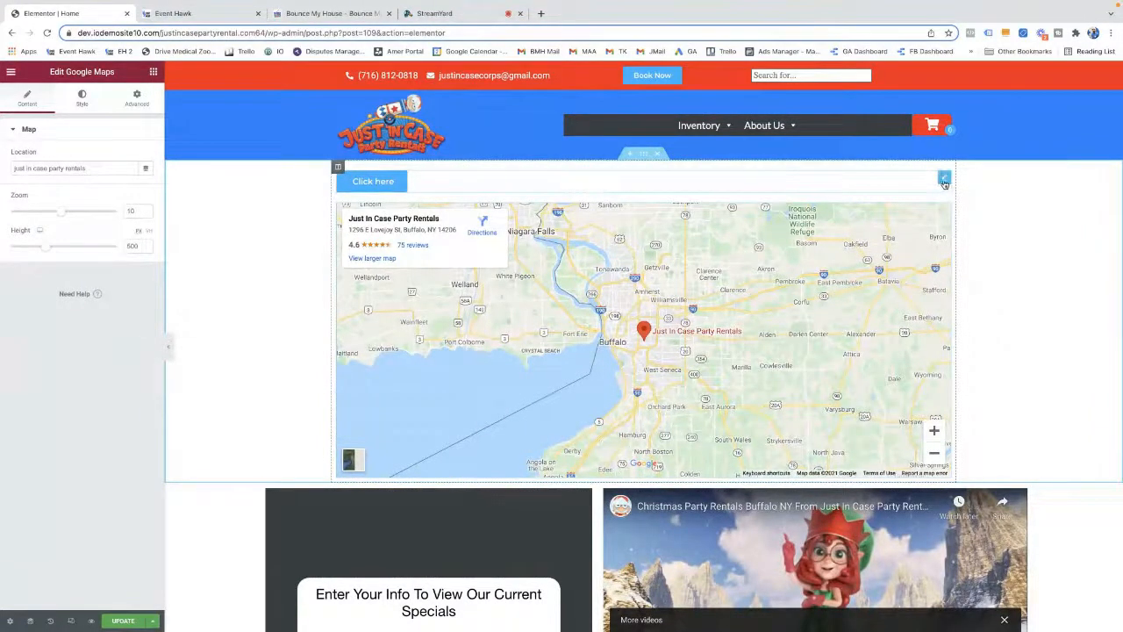
Delete the "Click here" button above the map and move the map section down the page to just above the quote request section
right_click(944, 182)
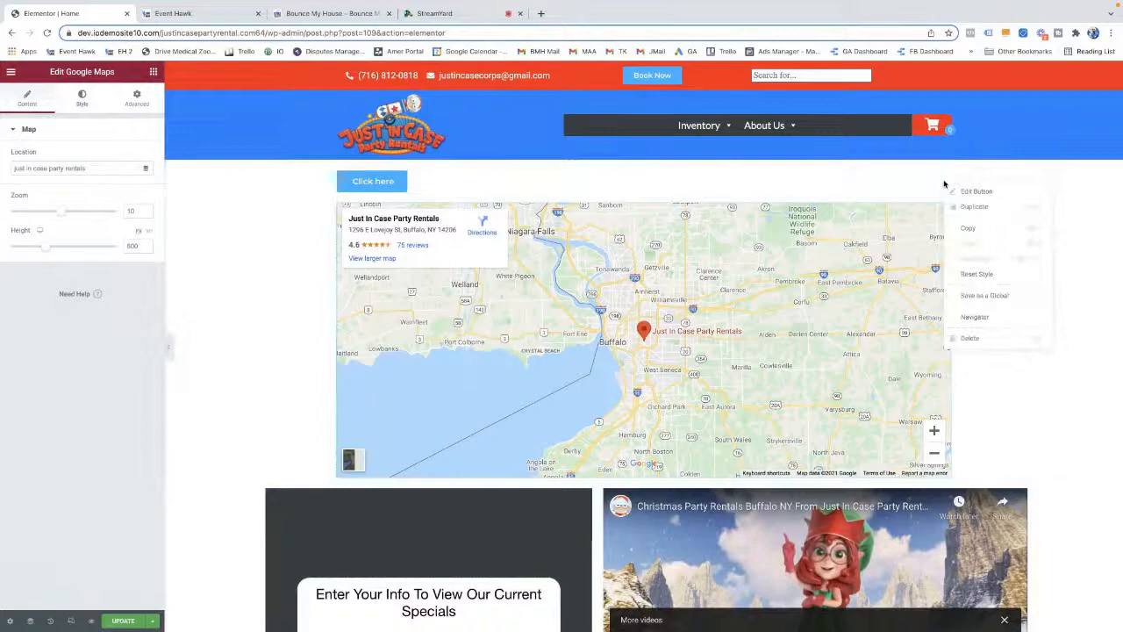
click(972, 339)
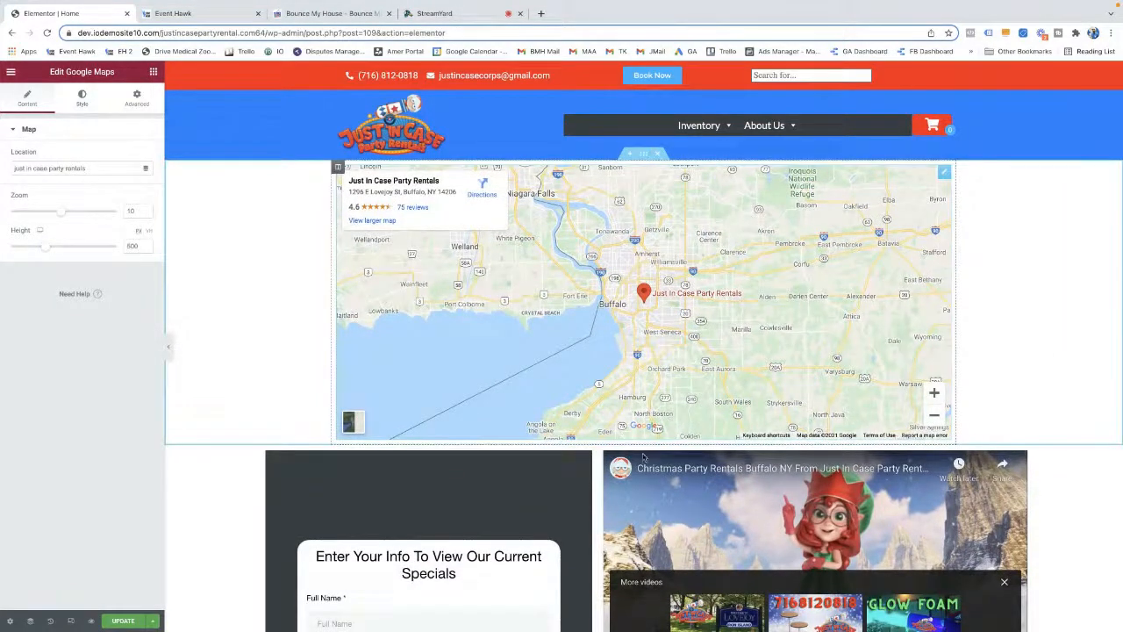
drag(643, 153, 615, 460)
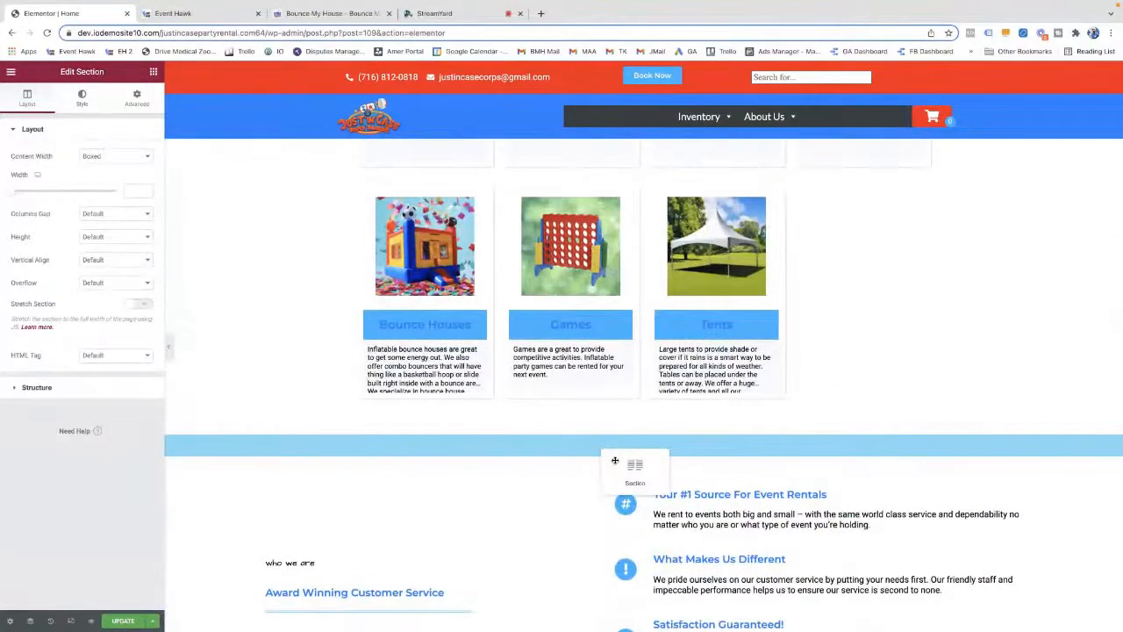
drag(615, 460, 643, 209)
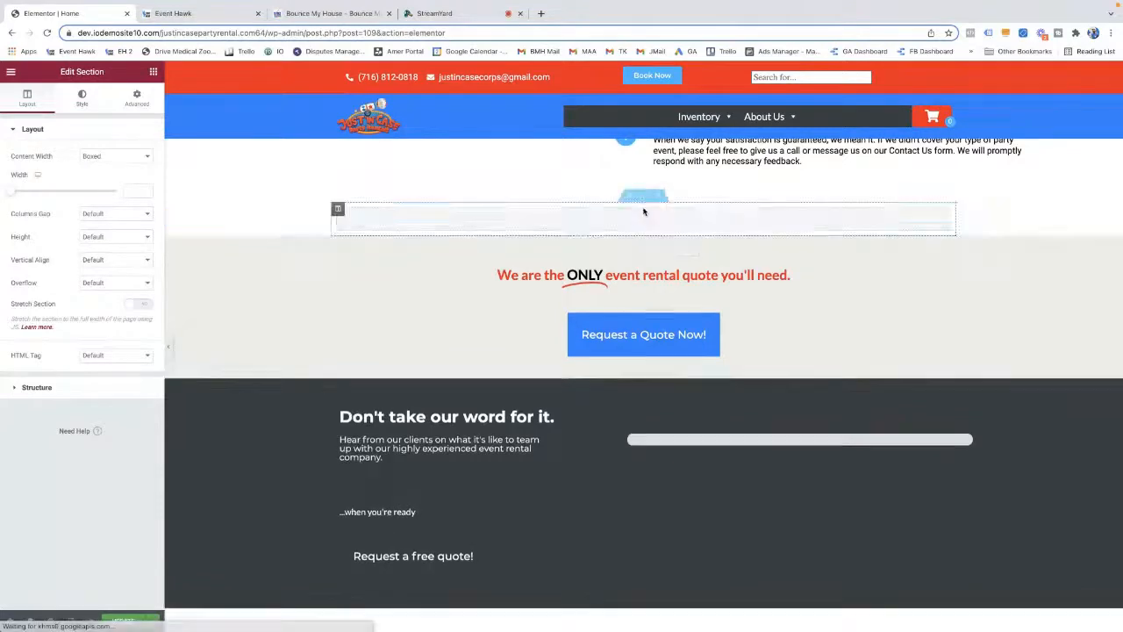
Try "best" and "only" as the highlighted text of the animated headline in the quote request section, and restore it to "ONLY"
click(586, 537)
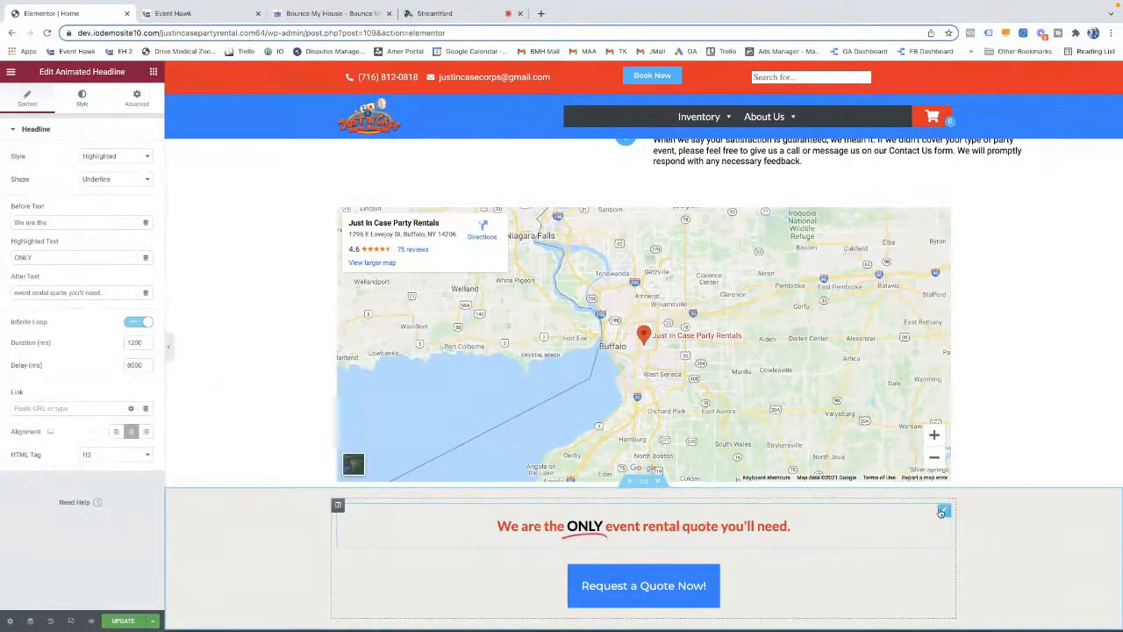
scroll(649, 438, up, 2)
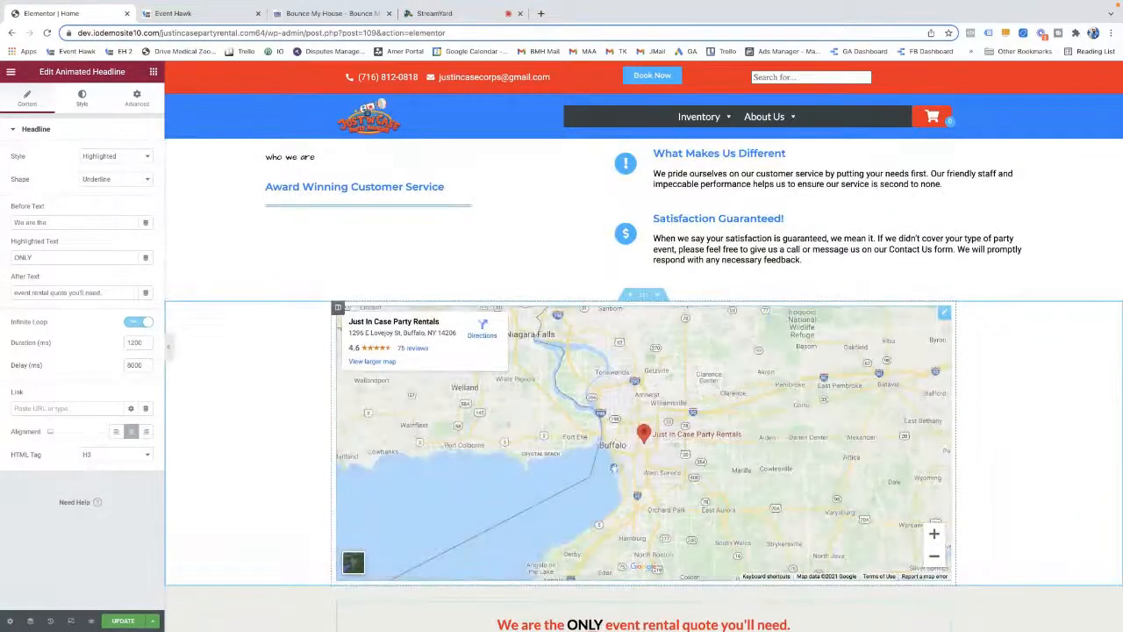
scroll(667, 491, down, 2)
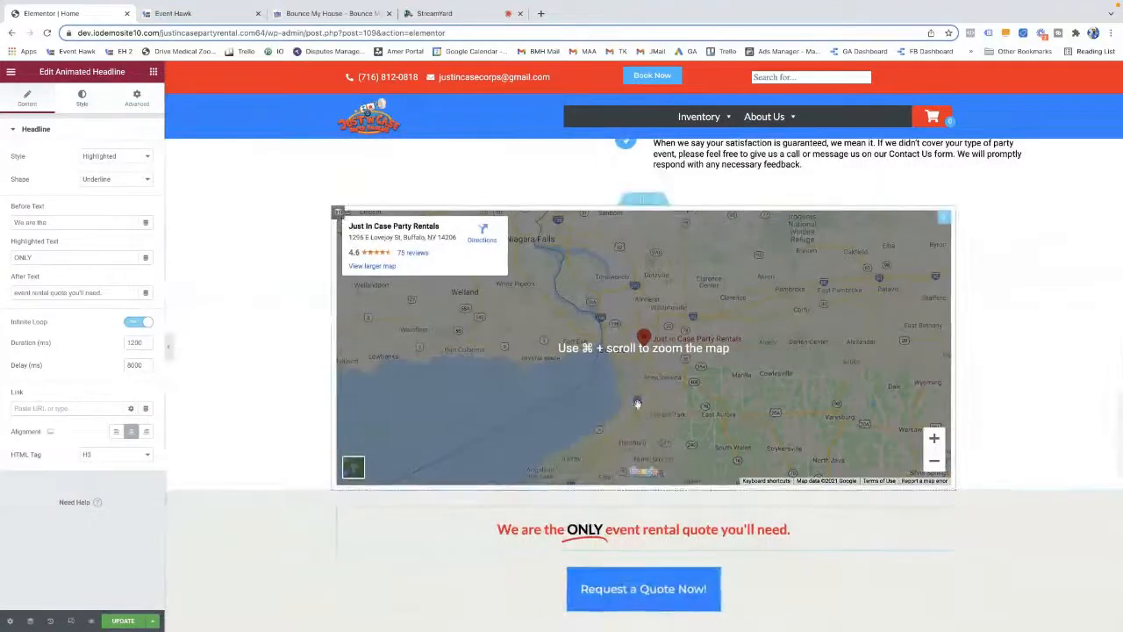
scroll(614, 526, down, 3)
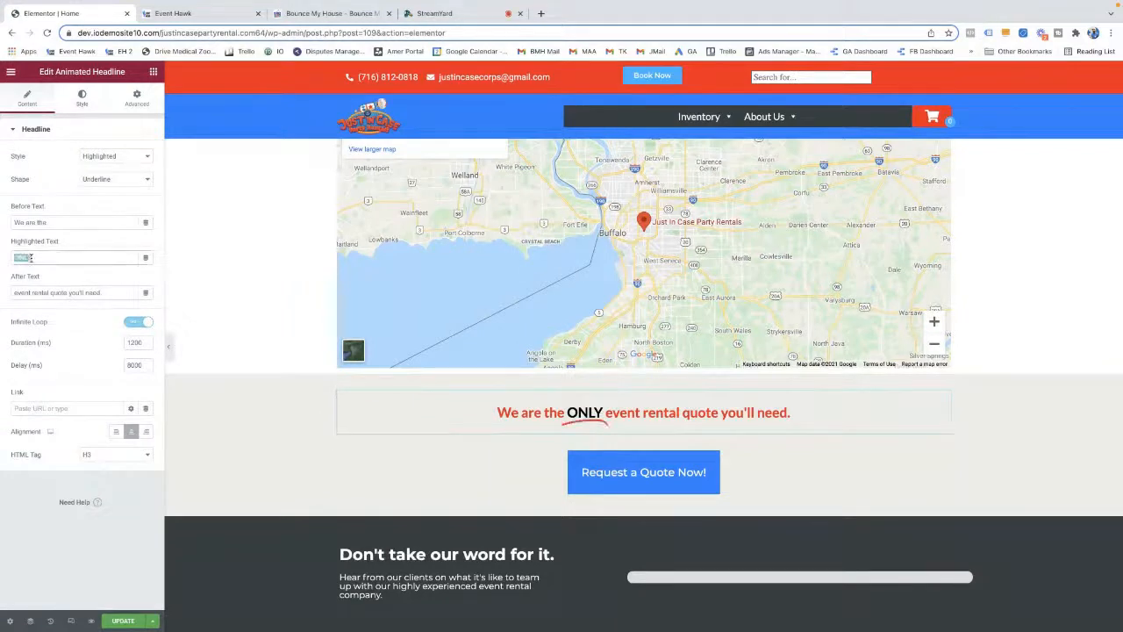
text(best)
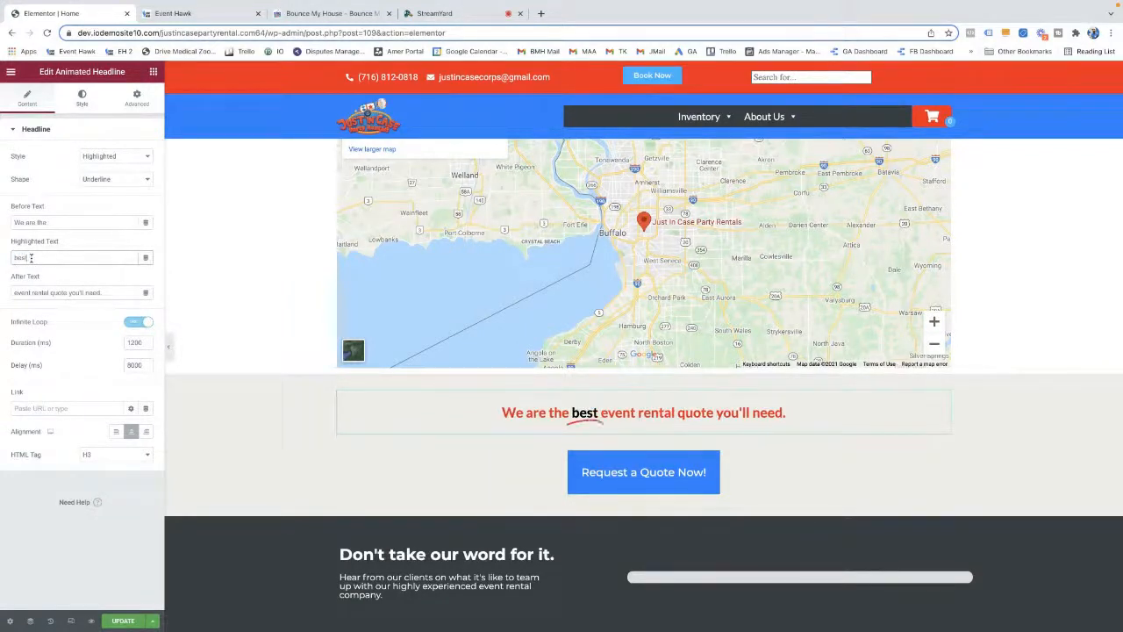
key(BackSpace)
key(BackSpace)
key(BackSpace)
key(BackSpace)
text(only)
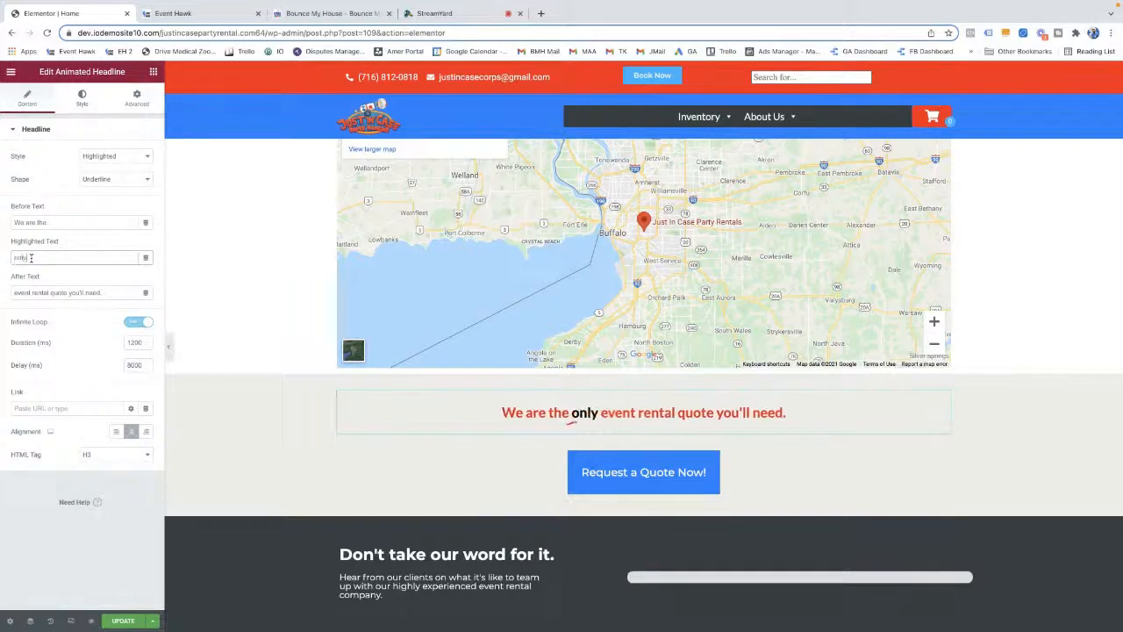
key(BackSpace)
key(BackSpace)
key(BackSpace)
key(BackSpace)
text(ONLY)
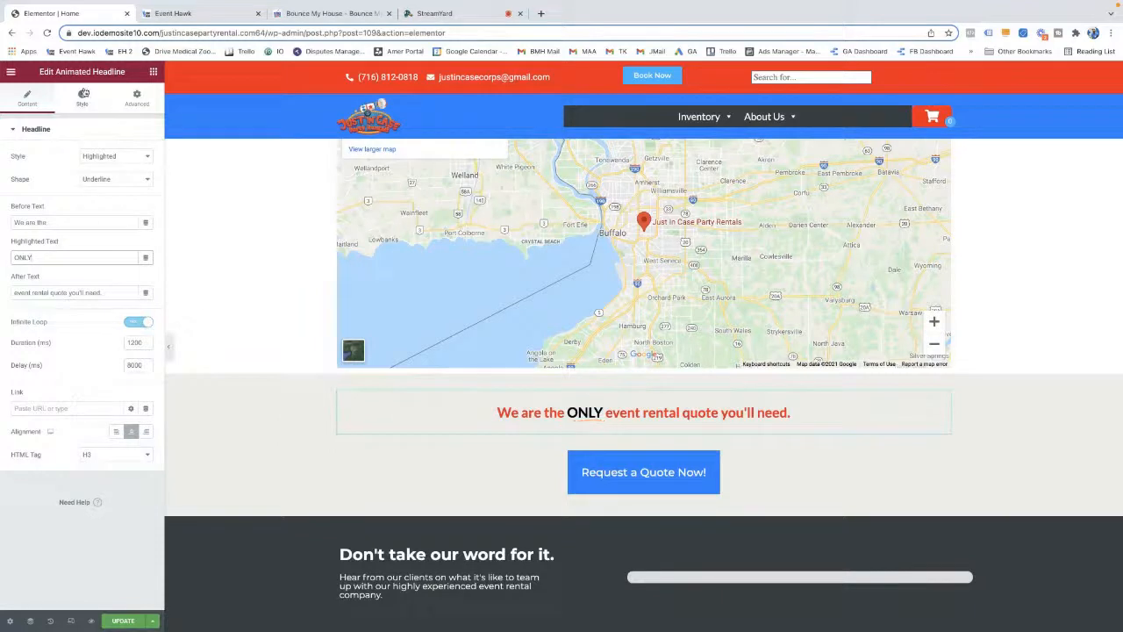
Try the Double, Double Underline and Curly shapes on the animated headline's highlighted word, and set the shape to Underline Zigzag
click(111, 179)
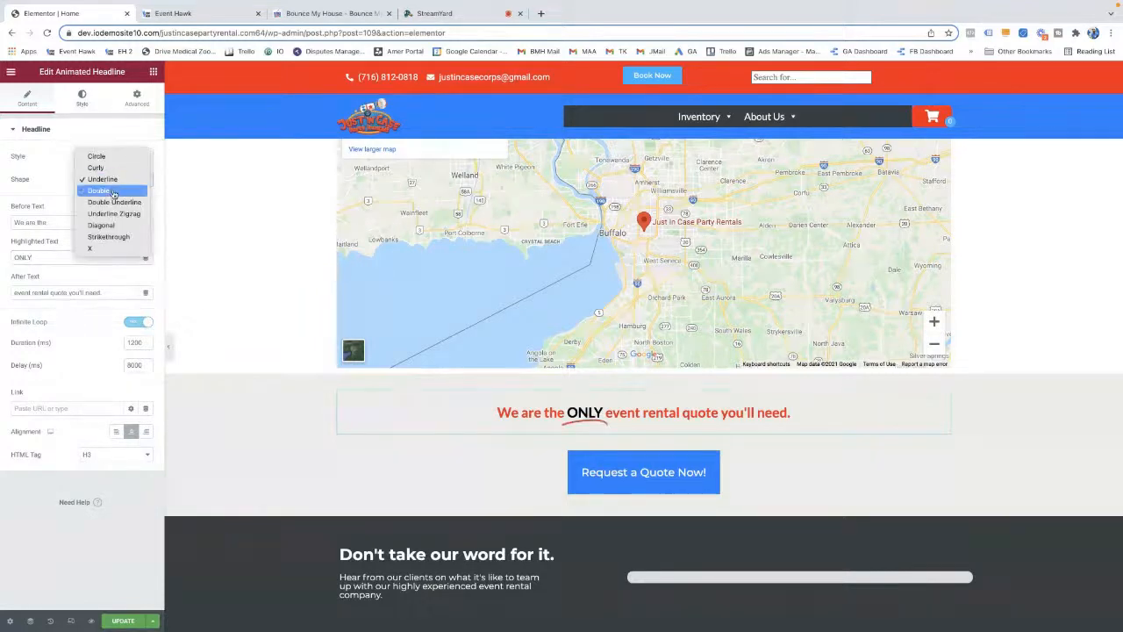
click(113, 191)
click(116, 182)
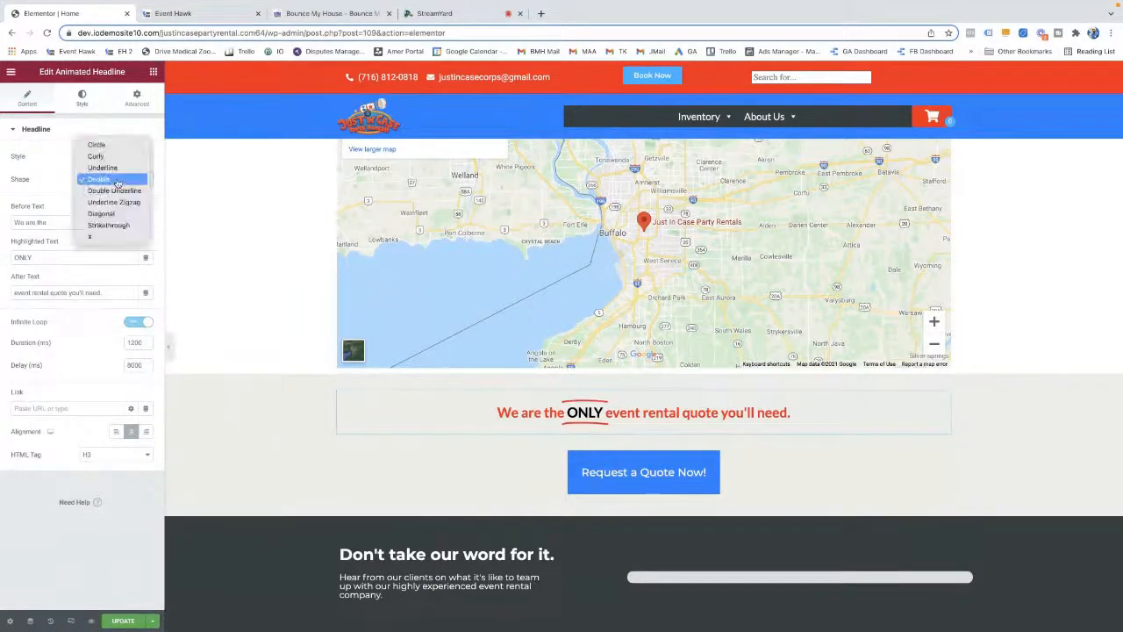
click(119, 190)
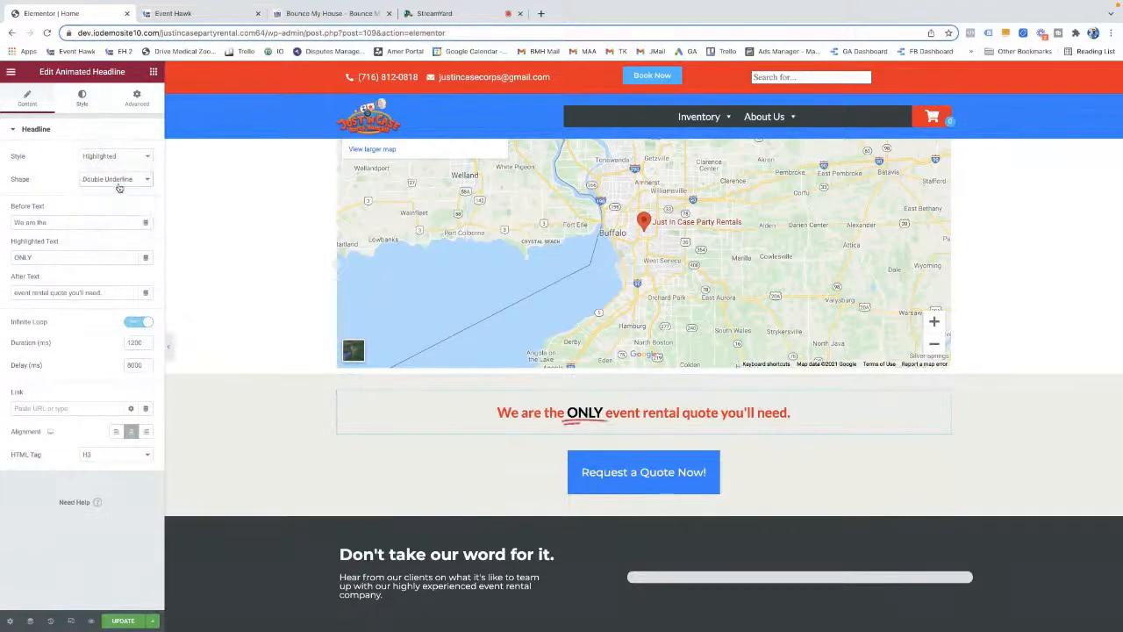
click(118, 186)
click(119, 145)
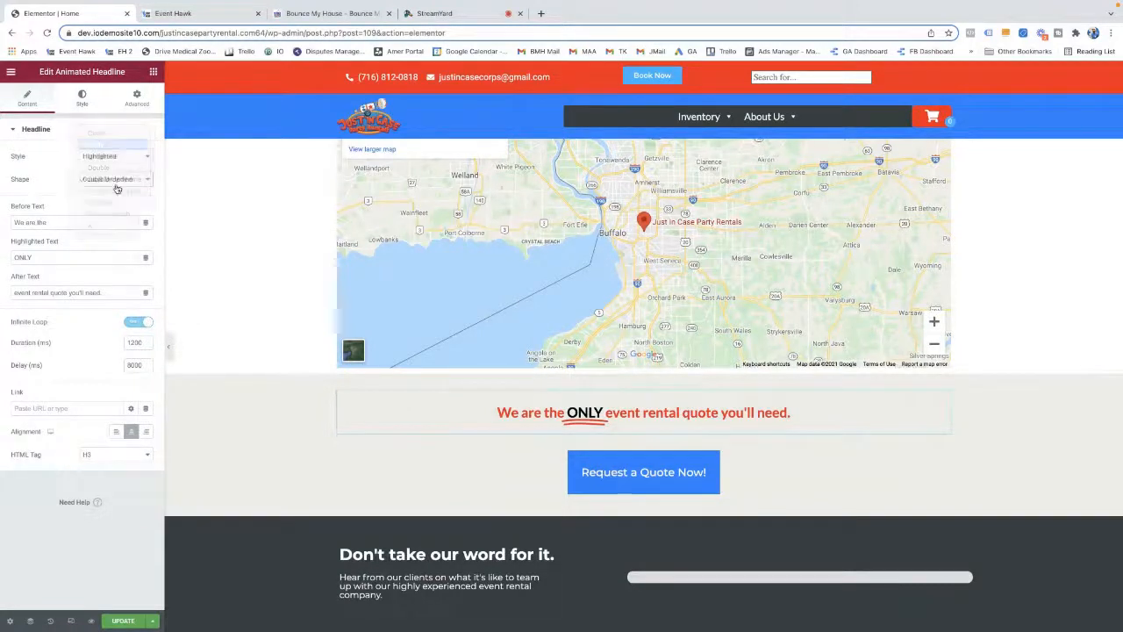
click(121, 181)
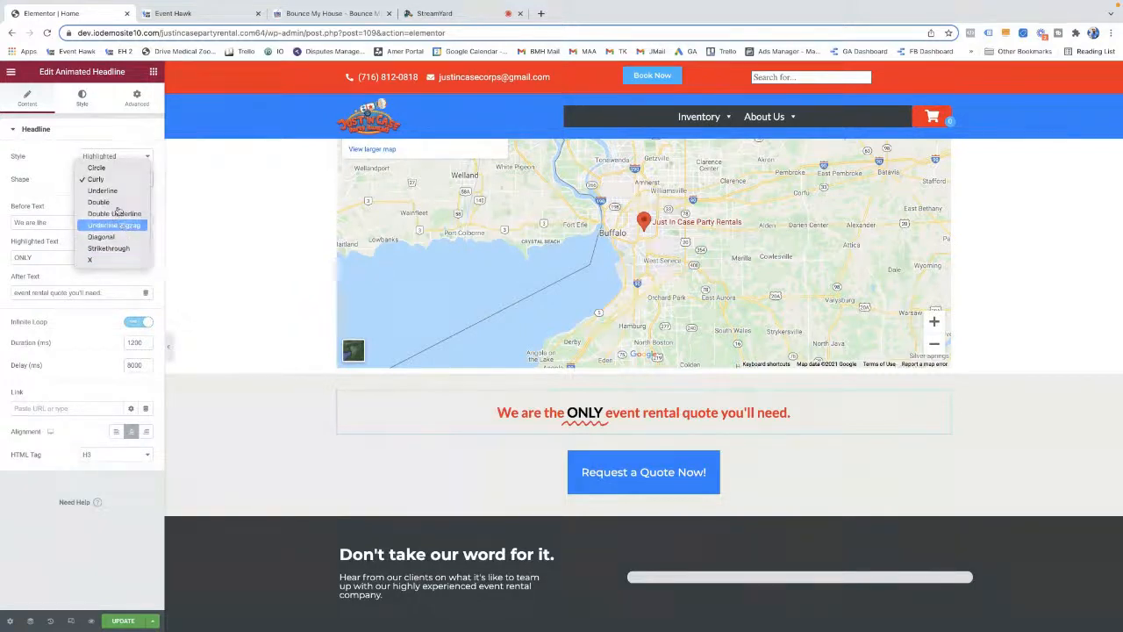
click(117, 226)
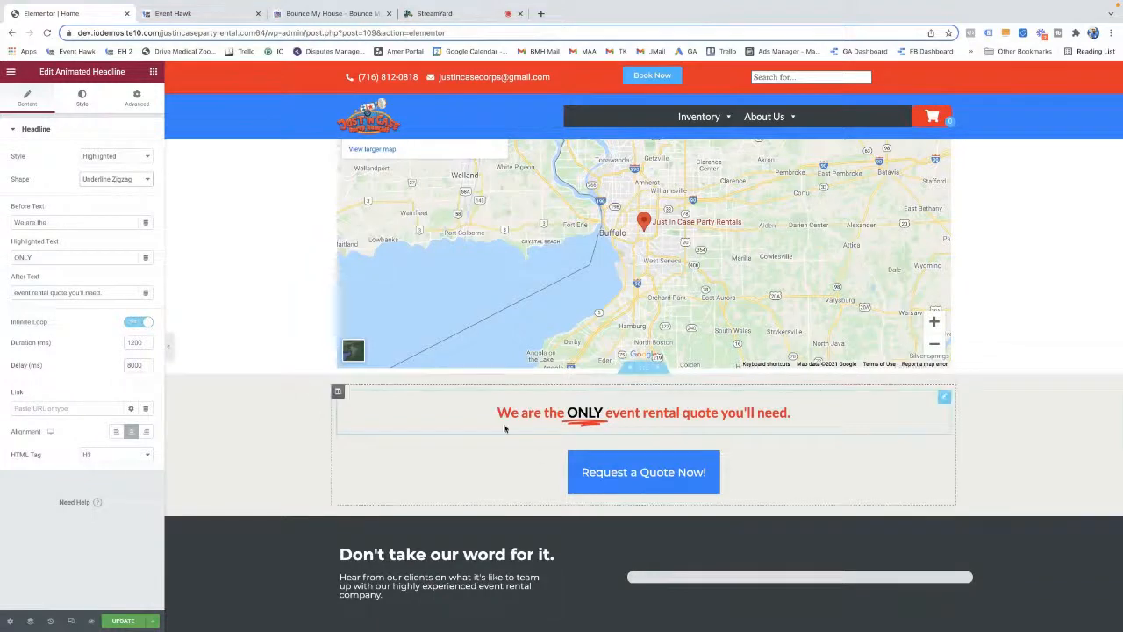
Add an empty single-column section at the top of the page, above the signup form and video
scroll(542, 414, up, 10)
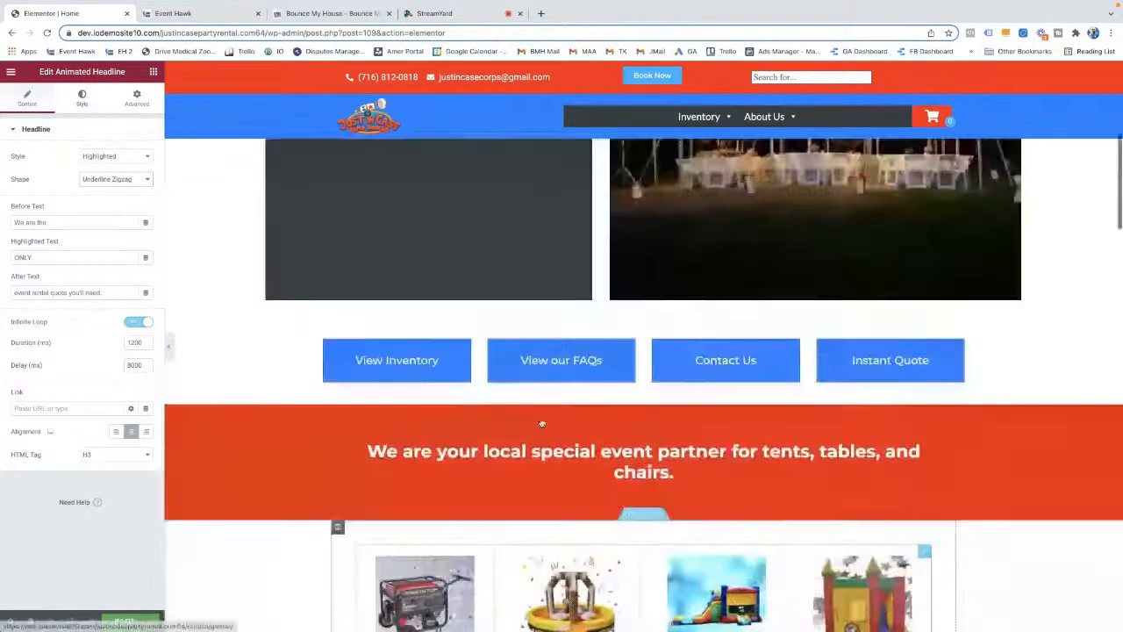
click(640, 156)
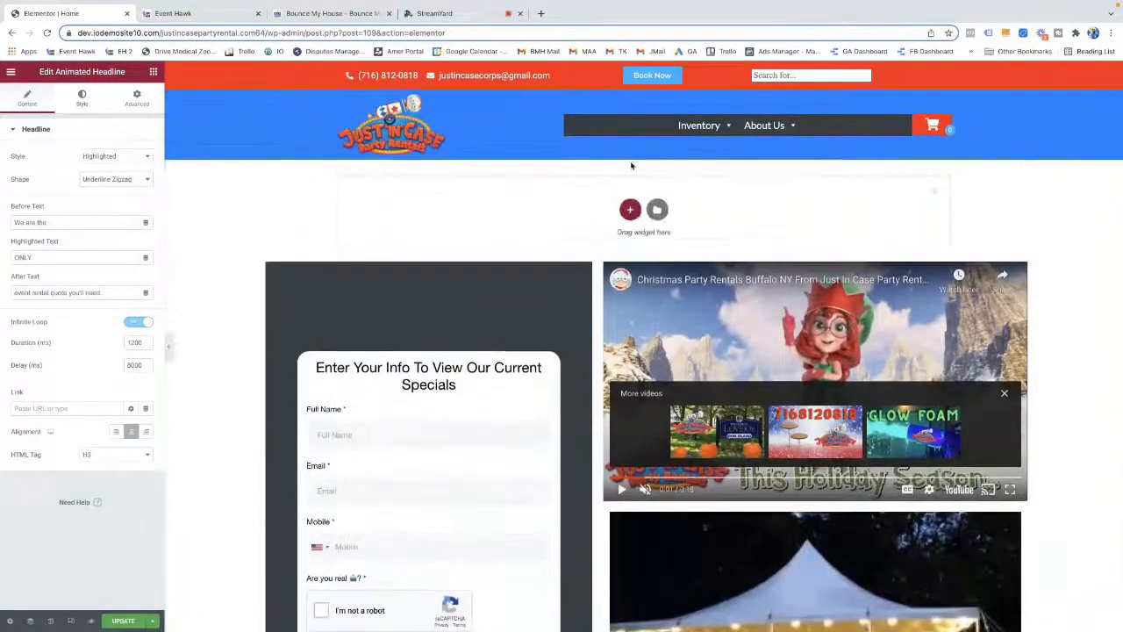
click(629, 212)
click(517, 247)
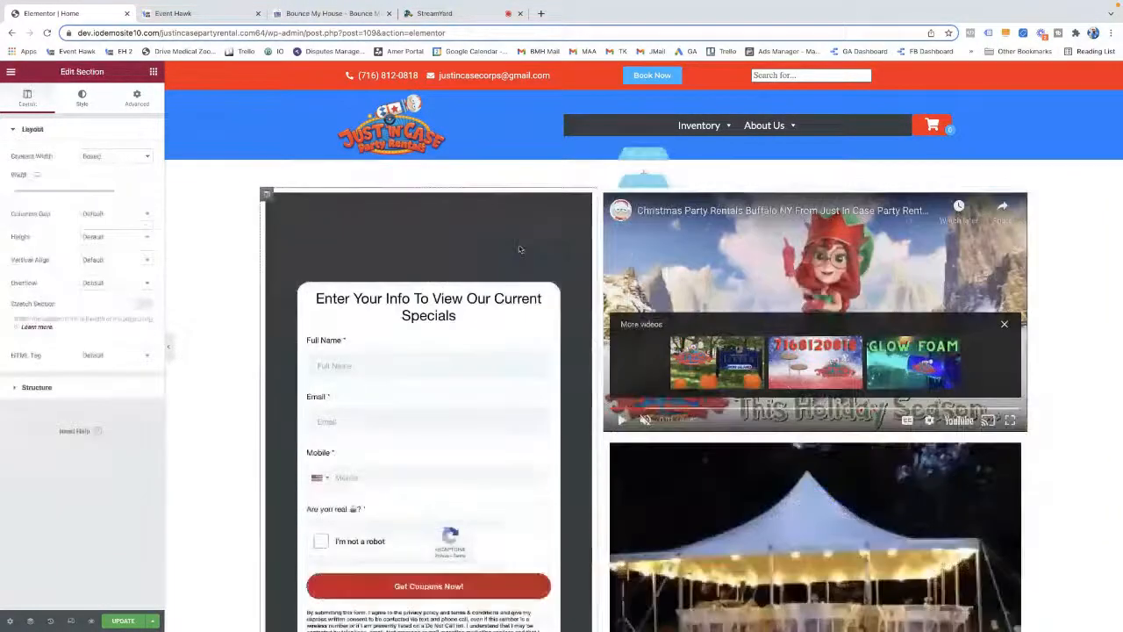
click(643, 175)
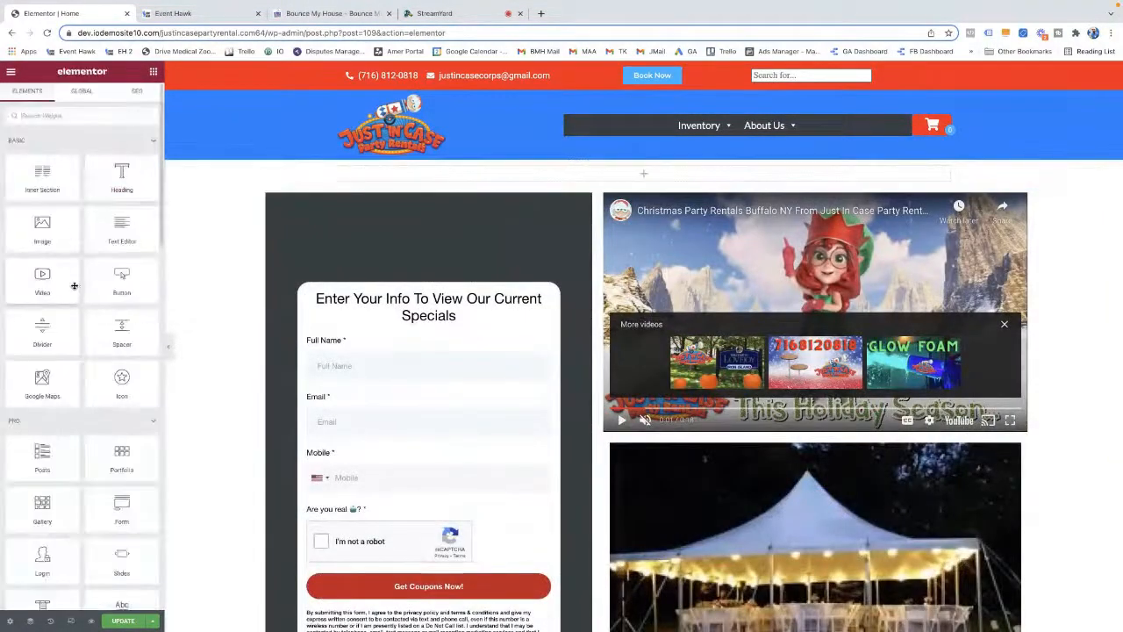
Try an Icon widget with the crying face icon in the new top section, and delete the widget
drag(180, 346, 656, 174)
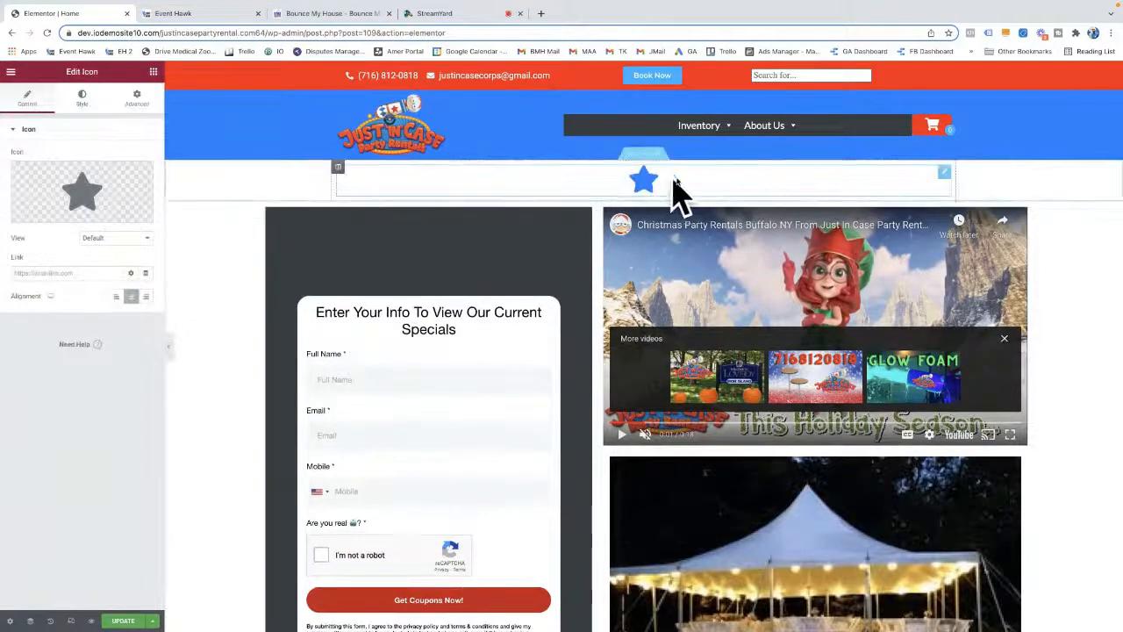
click(40, 208)
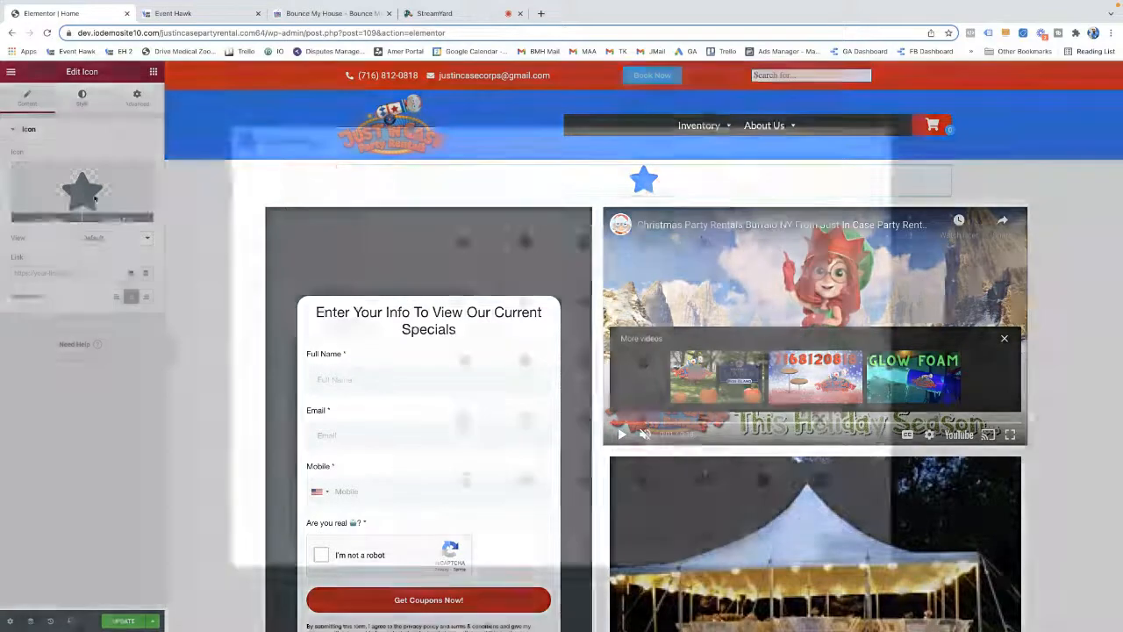
scroll(620, 345, down, 5)
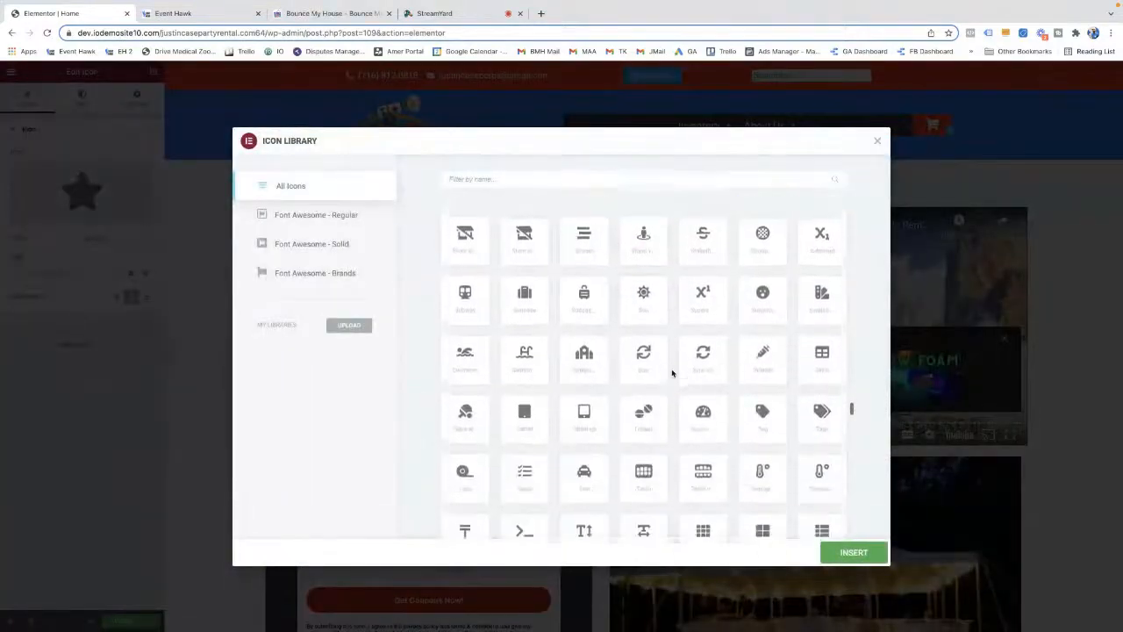
scroll(588, 233, up, 5)
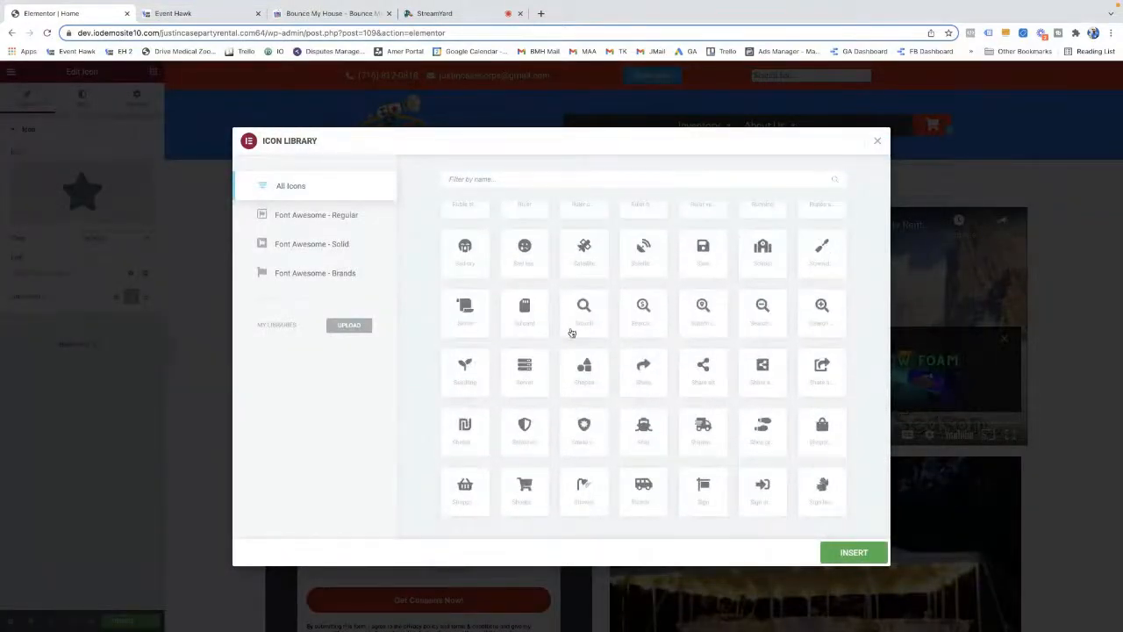
click(478, 256)
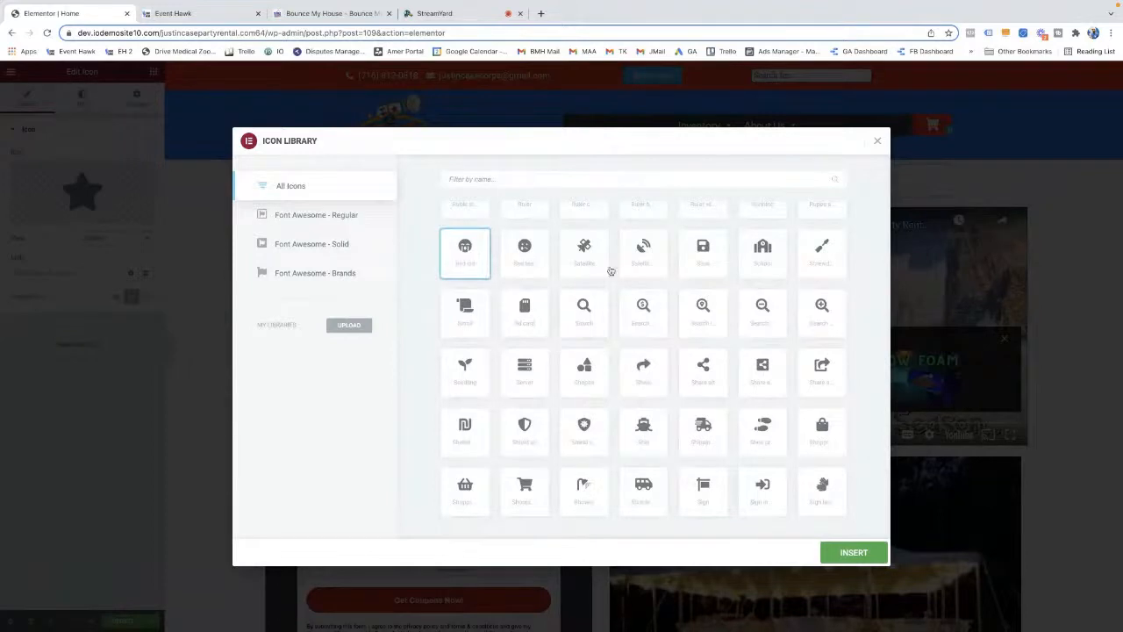
click(853, 551)
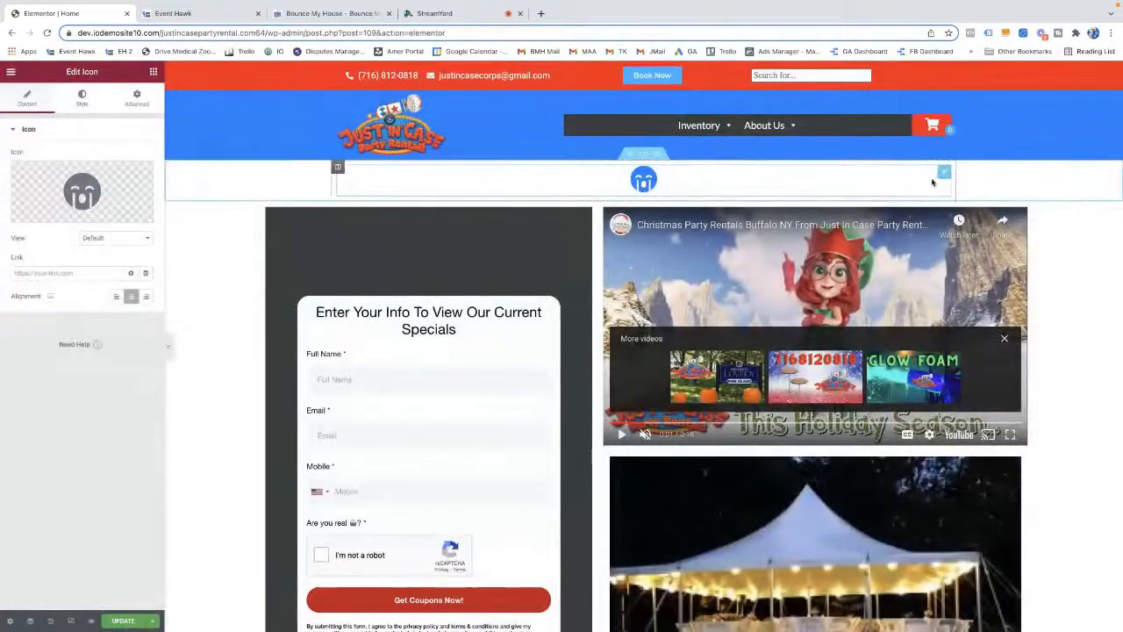
right_click(944, 174)
click(965, 331)
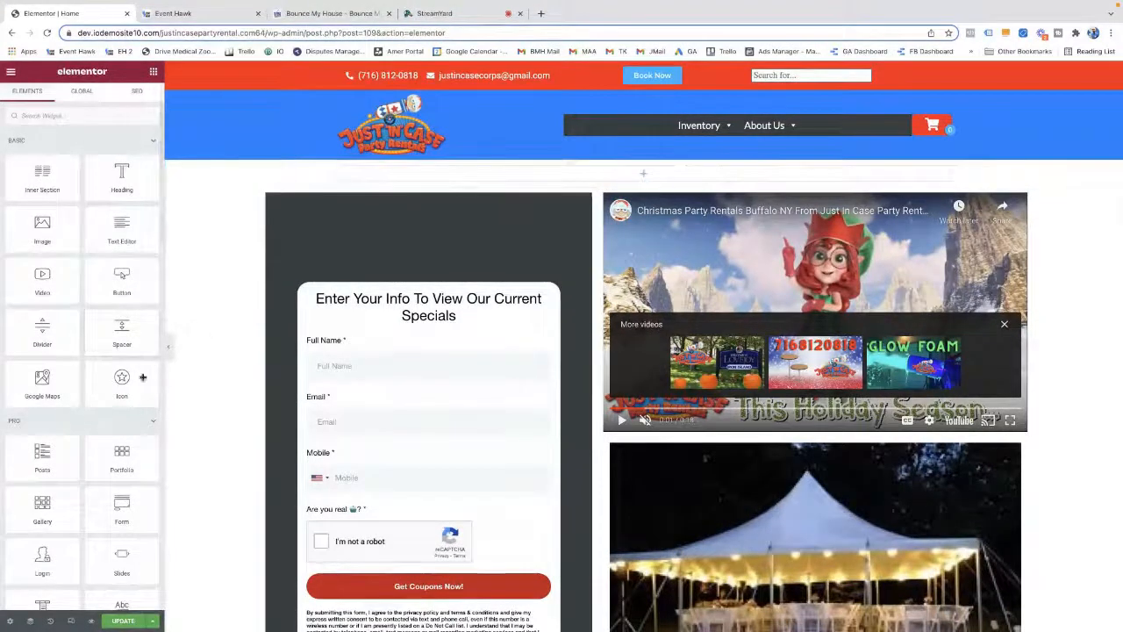
Place a Gallery widget in the empty top section with the glow foam, water slide, giant connect-four, white tent and sports bounce house images
scroll(88, 368, down, 2)
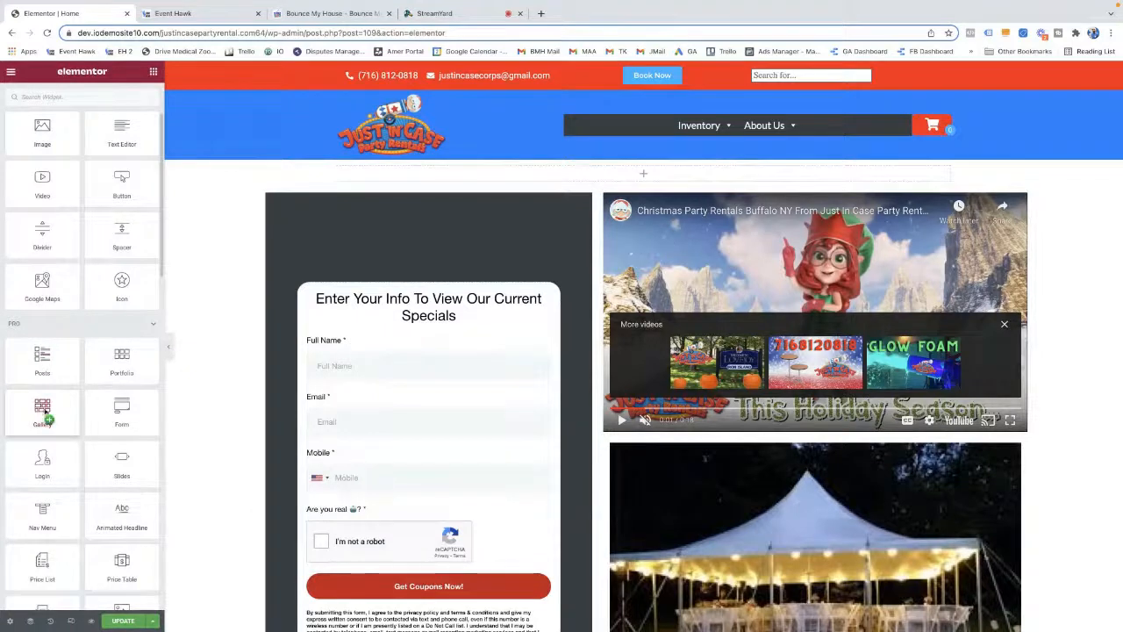
drag(44, 412, 643, 173)
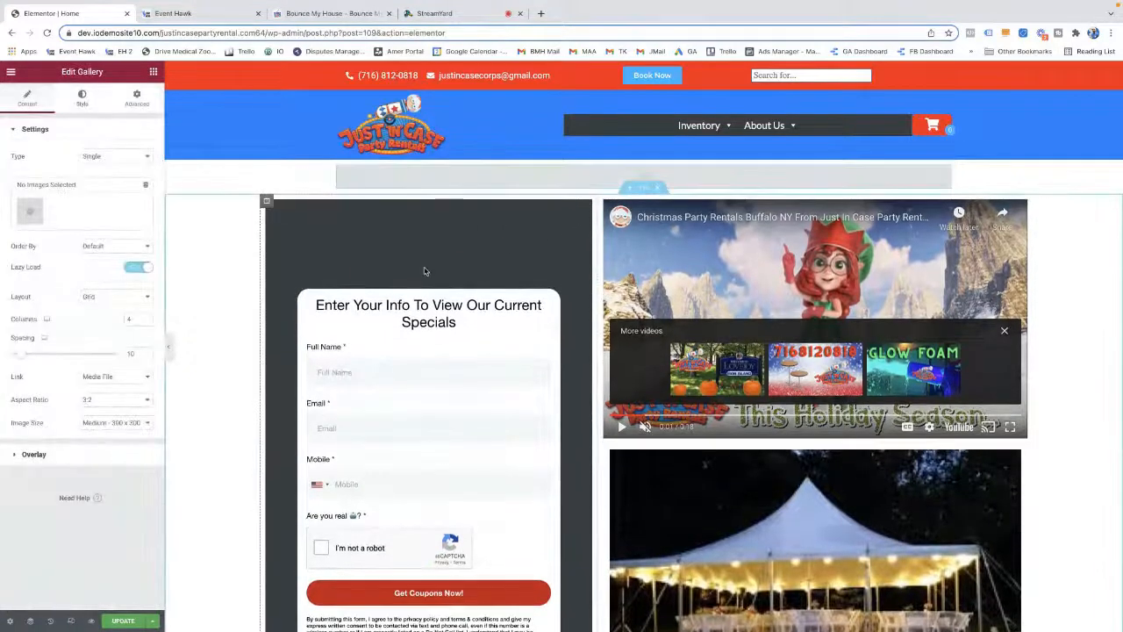
click(32, 213)
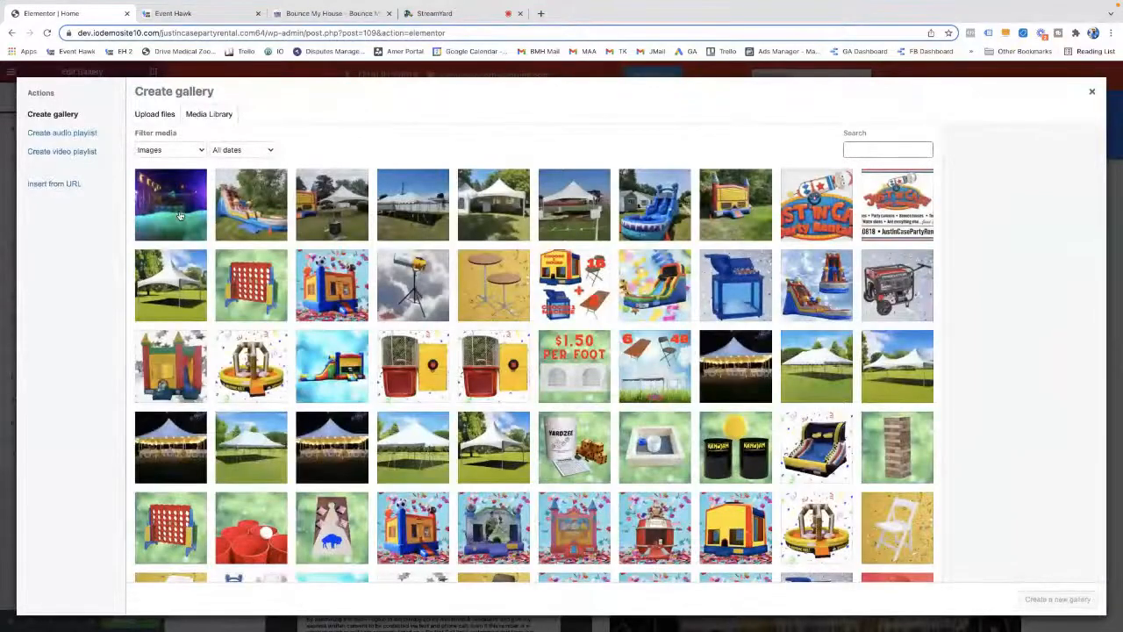
click(179, 216)
click(263, 216)
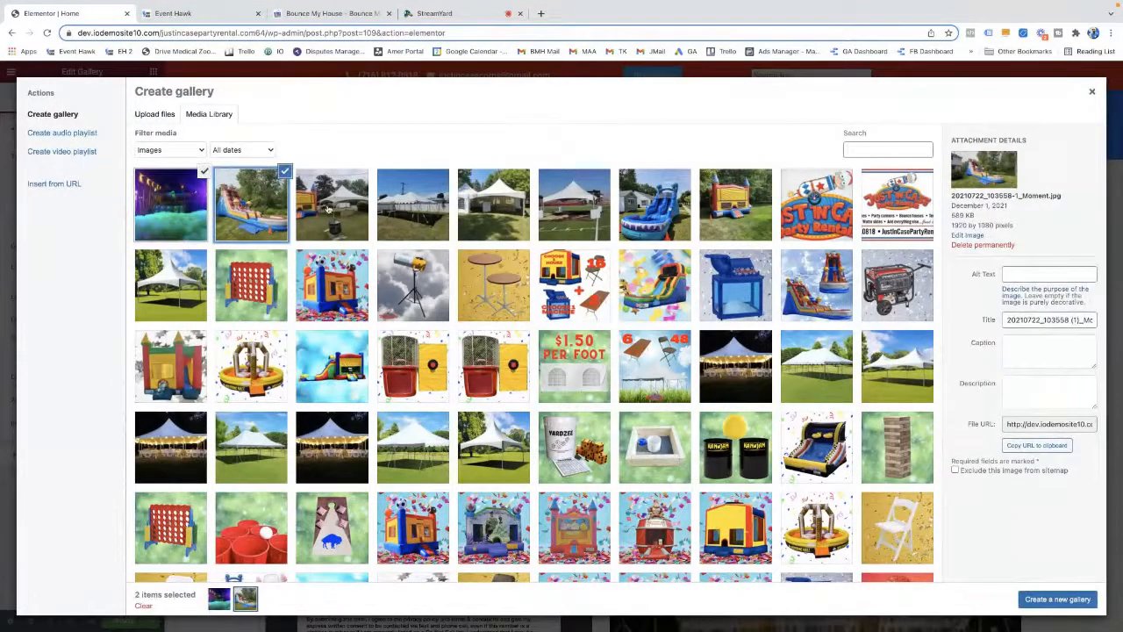
click(266, 279)
click(188, 279)
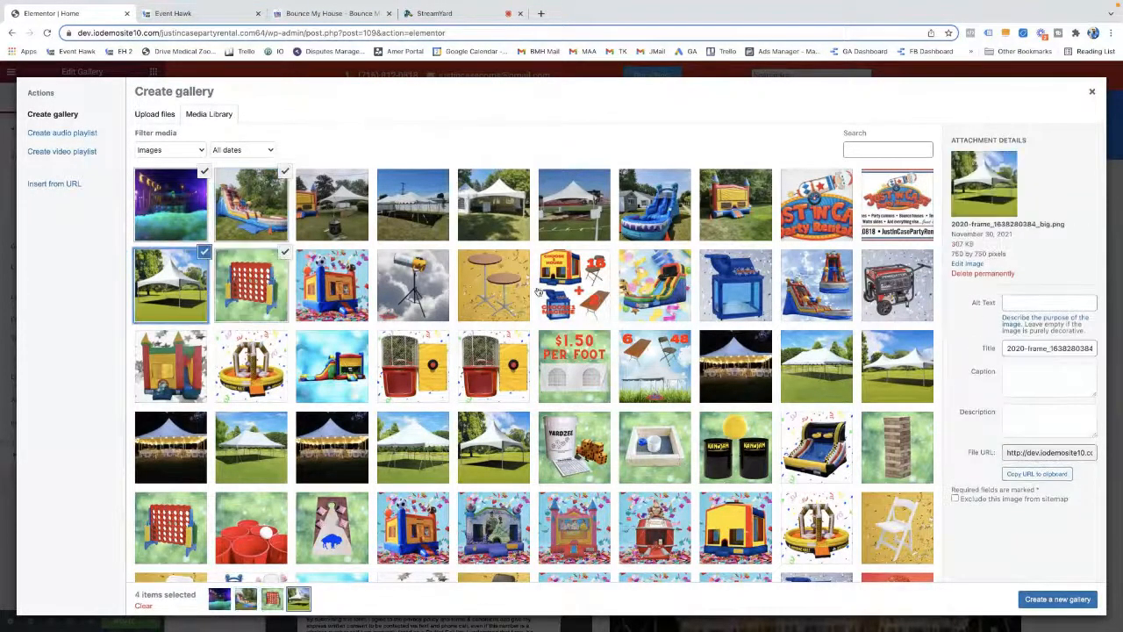
click(347, 294)
click(1062, 600)
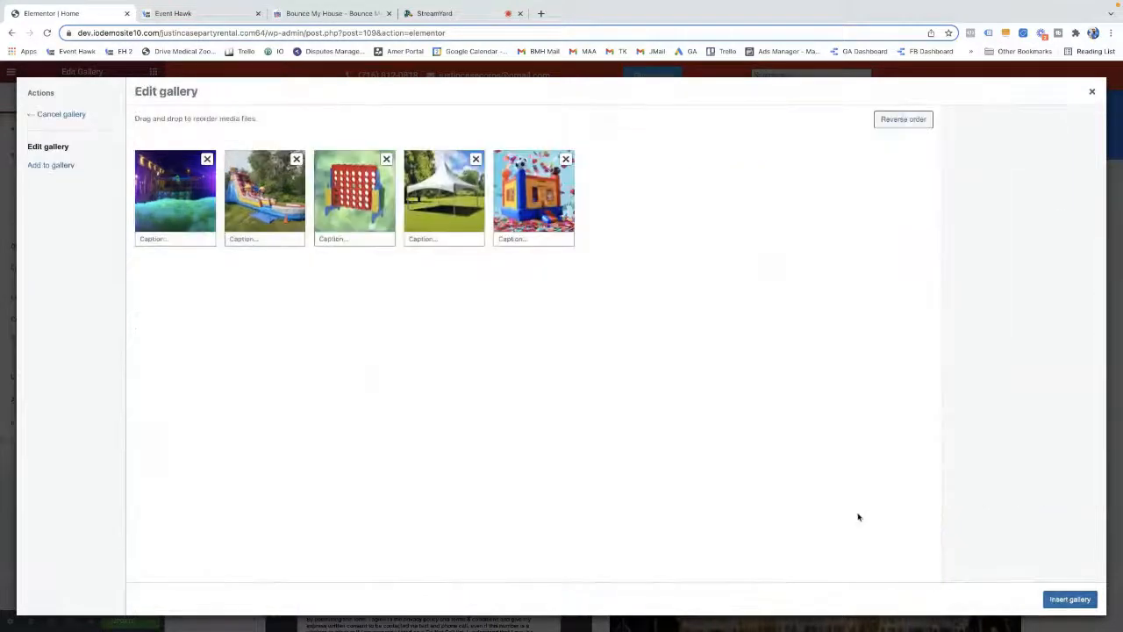
click(1071, 597)
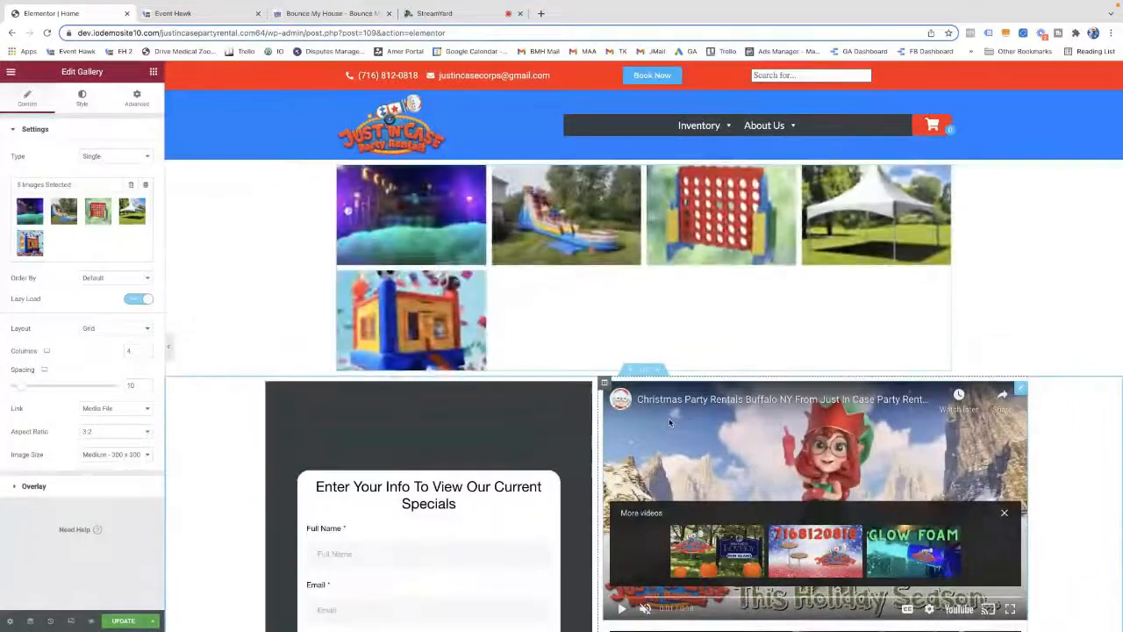
Preview the gallery images in the lightbox, from the glow foam photo through to the bounce house, and close it
click(387, 209)
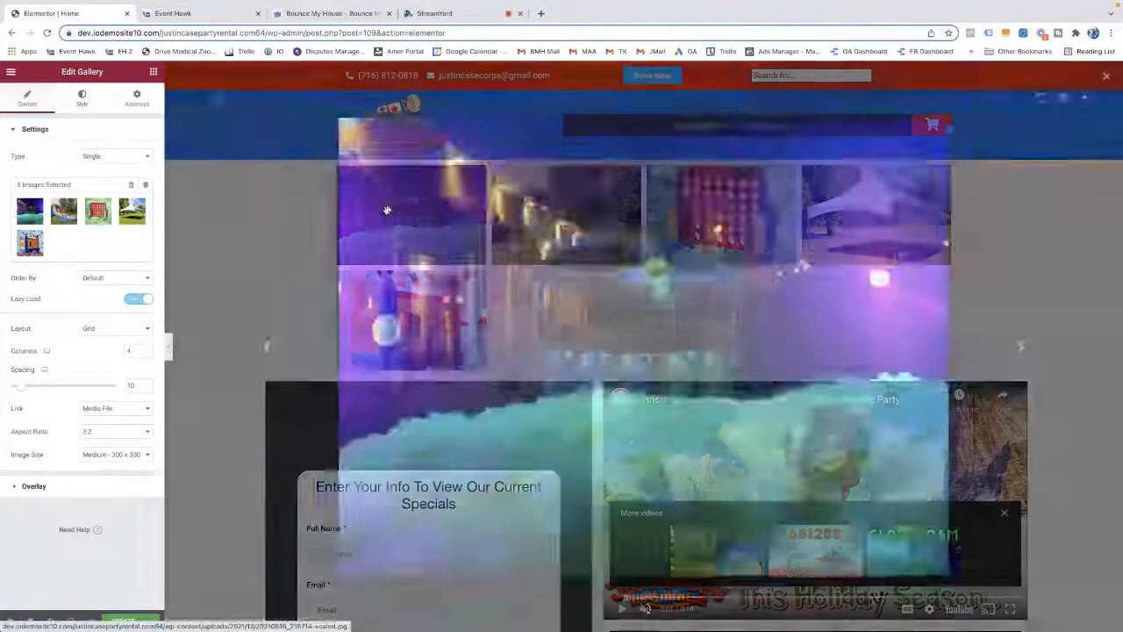
click(1050, 347)
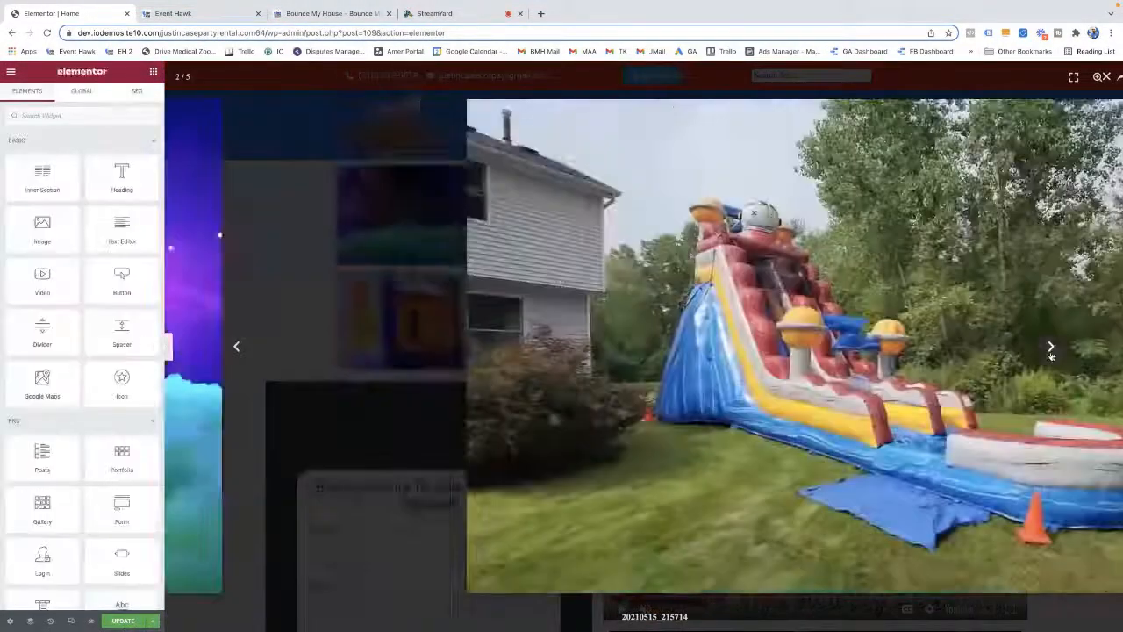
click(1050, 347)
click(1050, 347)
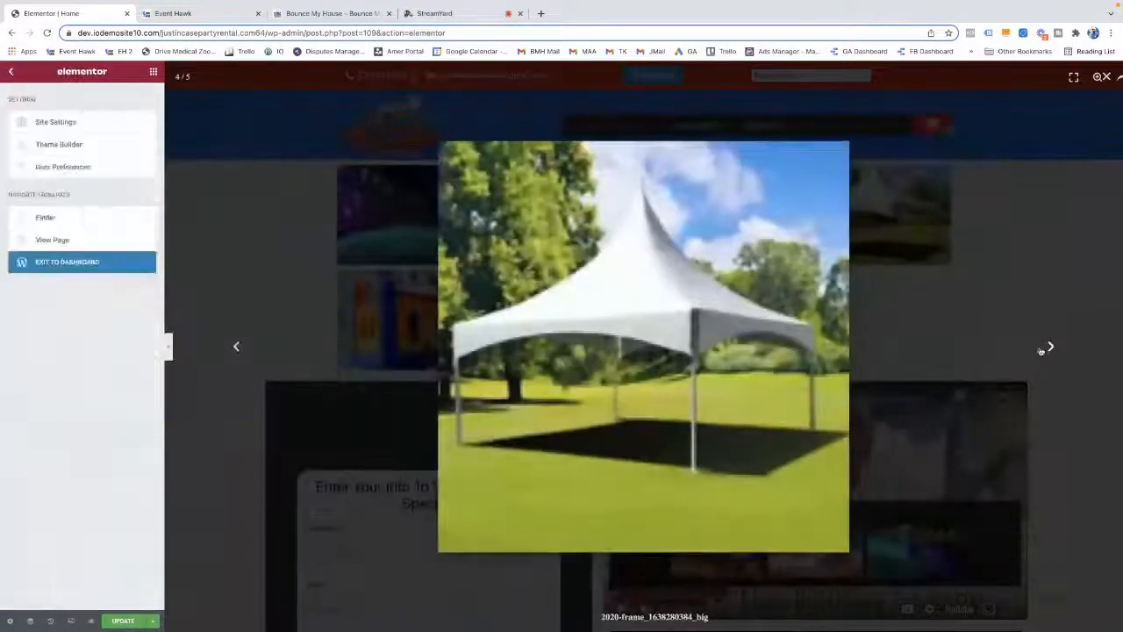
click(1049, 348)
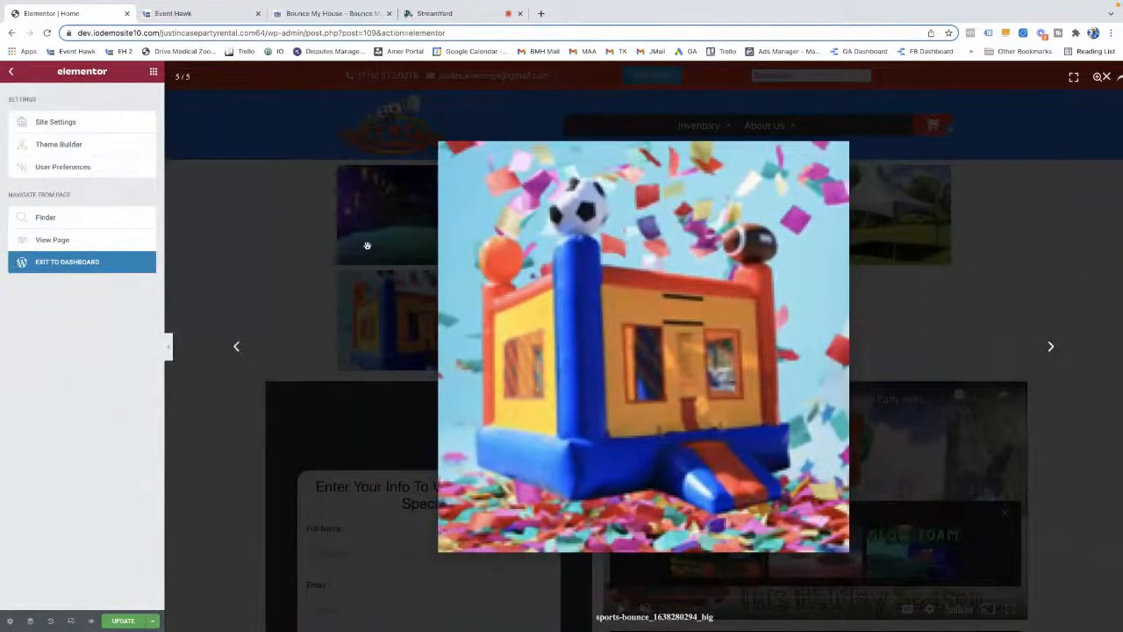
click(367, 246)
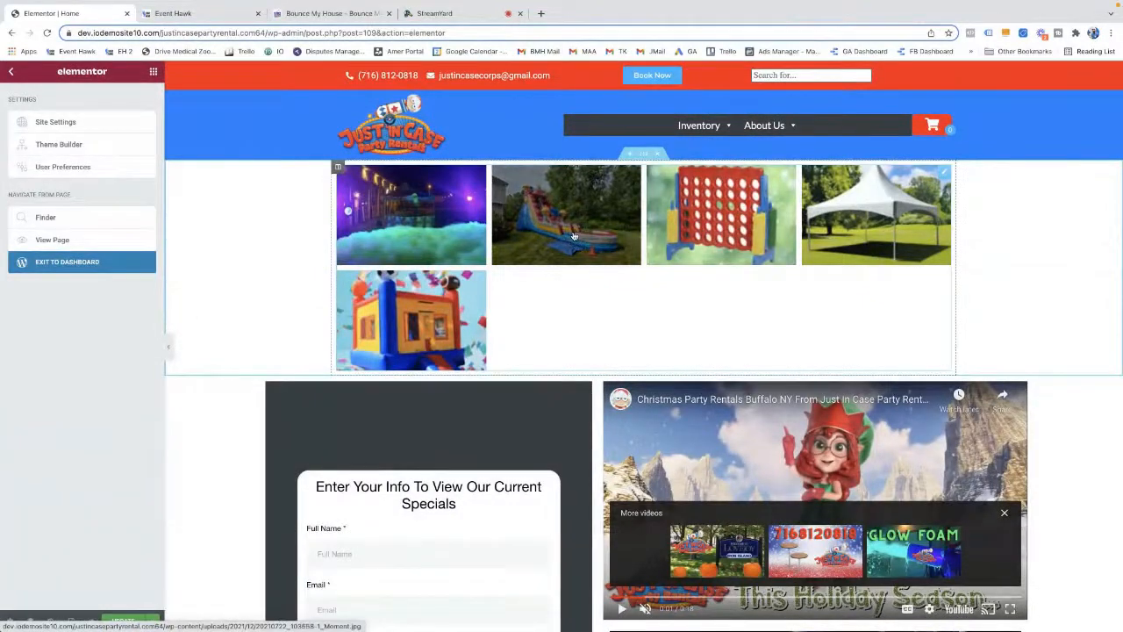
click(432, 295)
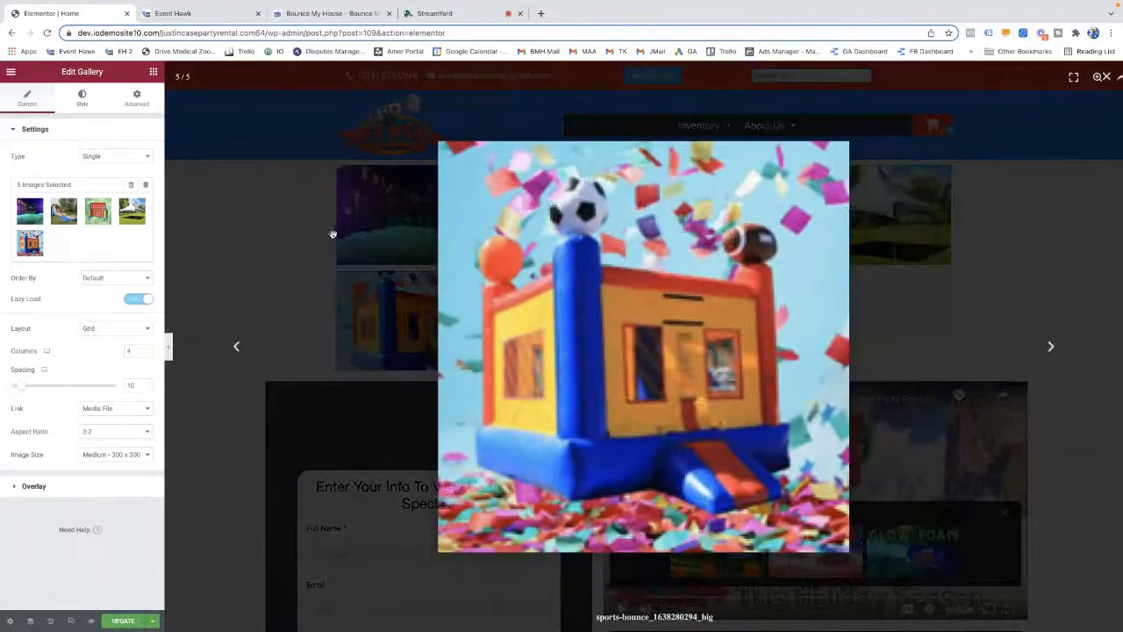
click(333, 234)
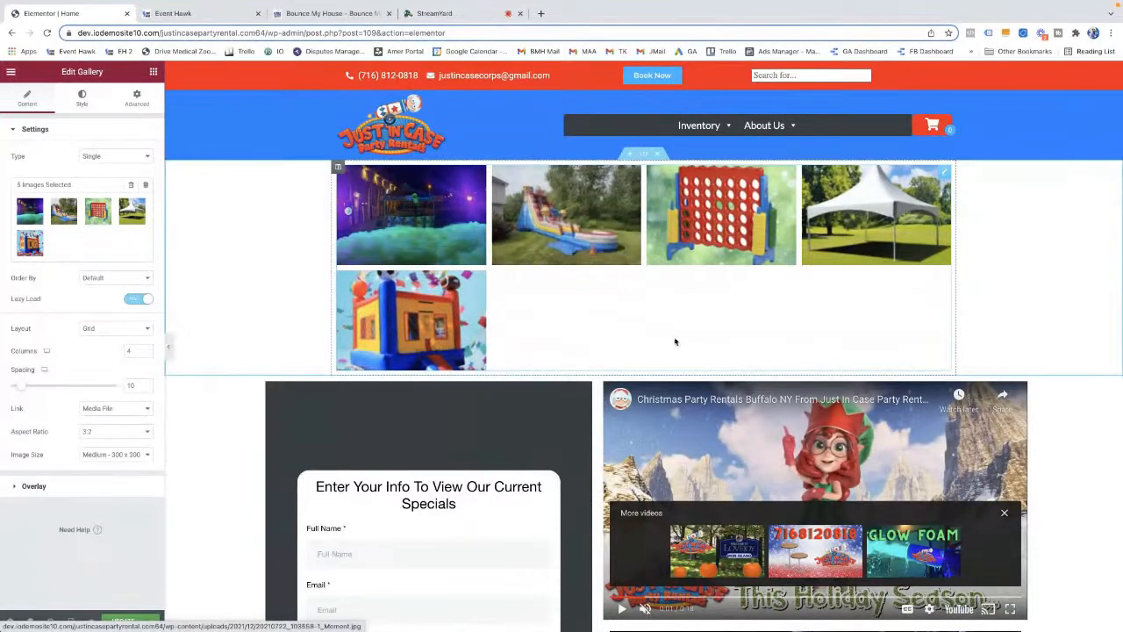
Add an empty single-column section above the image gallery and bring up the widget list for it
click(628, 159)
scroll(627, 159, down, 1)
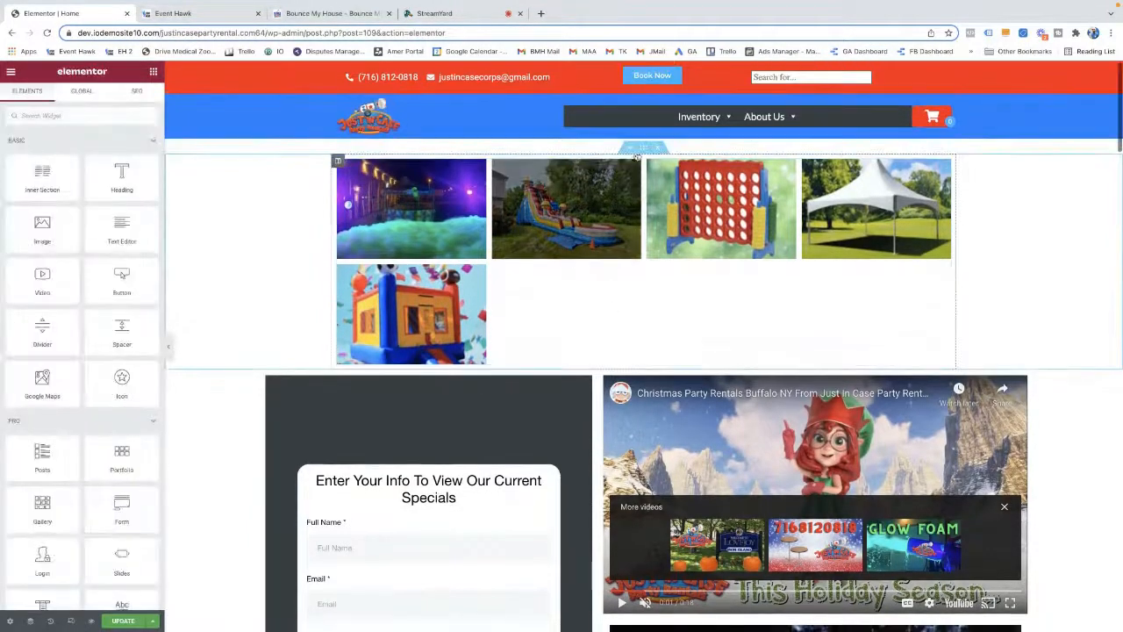
click(632, 148)
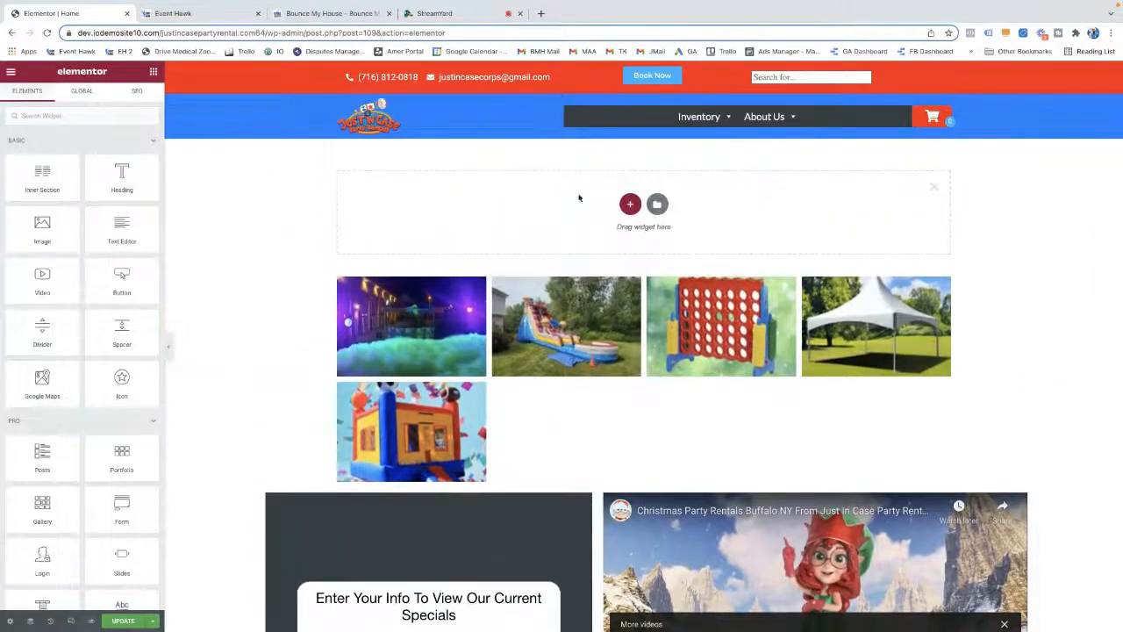
click(625, 204)
click(494, 231)
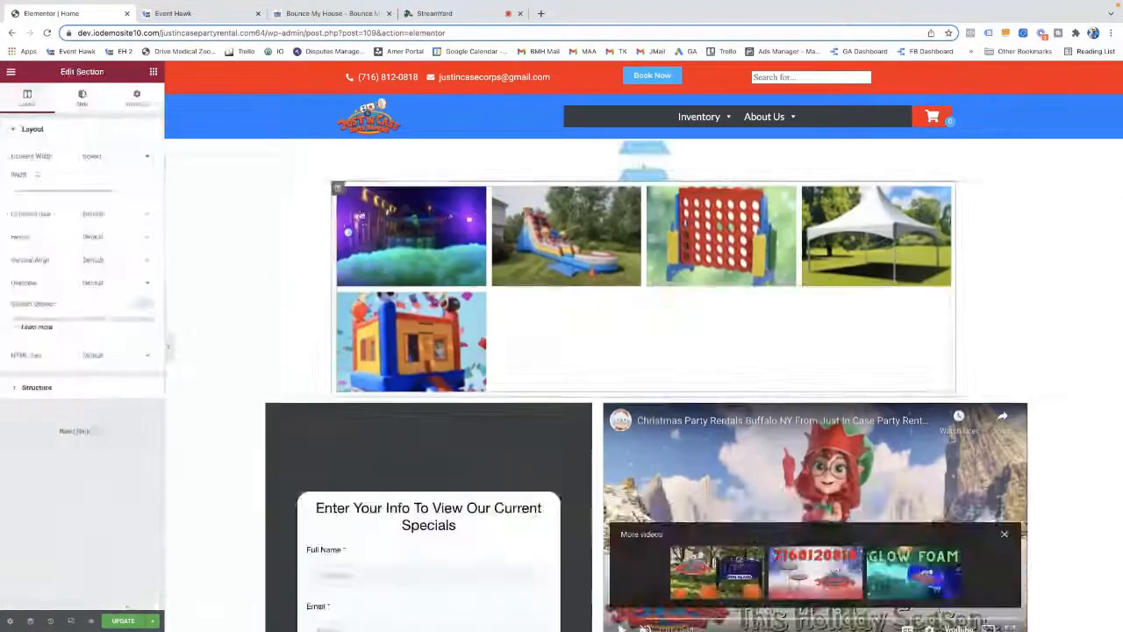
click(152, 71)
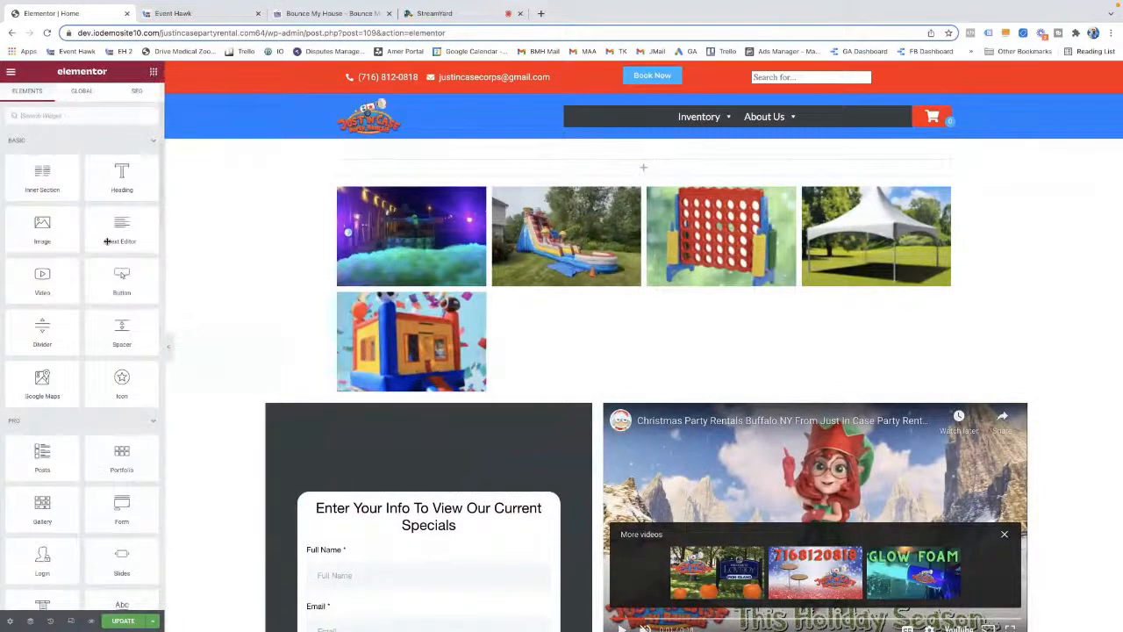
Place a Slides widget in the empty section above the image gallery
scroll(97, 351, down, 2)
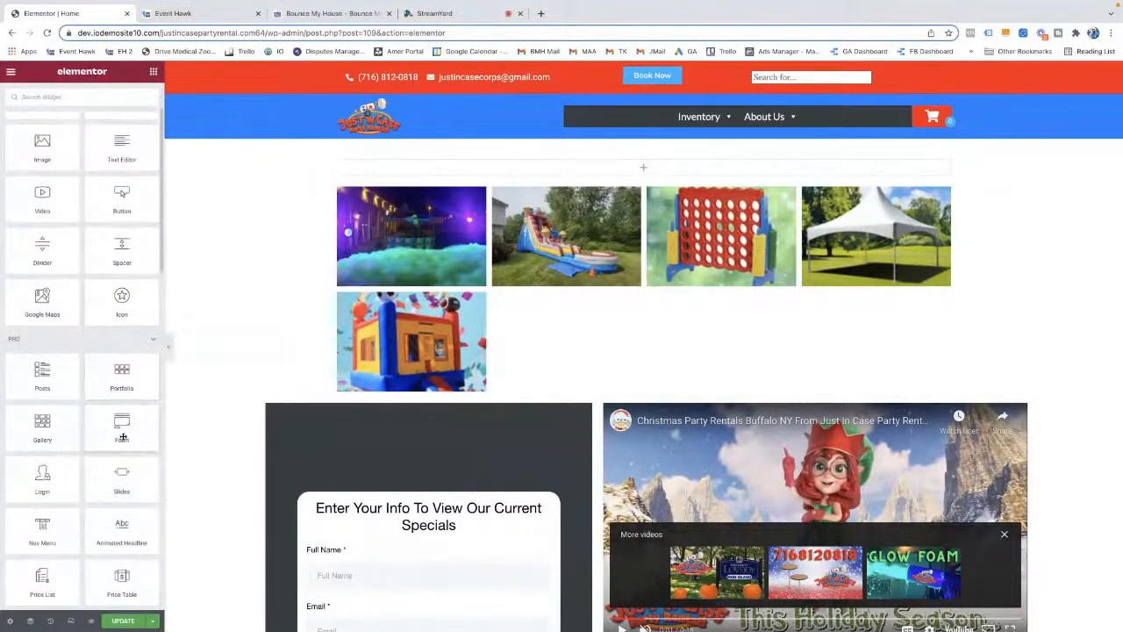
scroll(123, 436, down, 2)
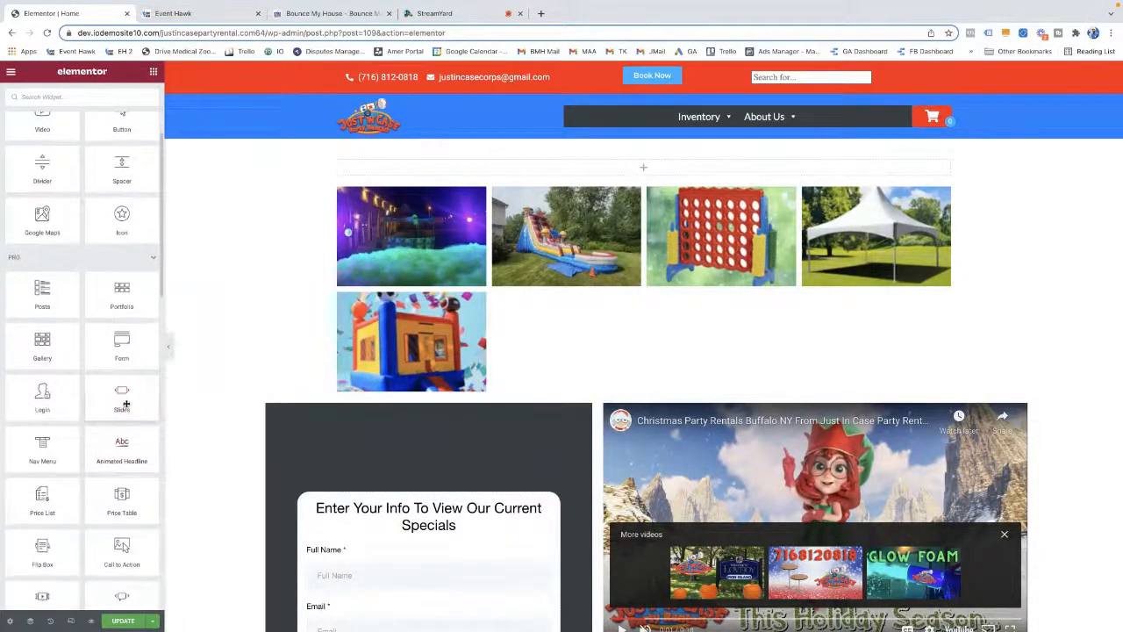
drag(126, 404, 592, 181)
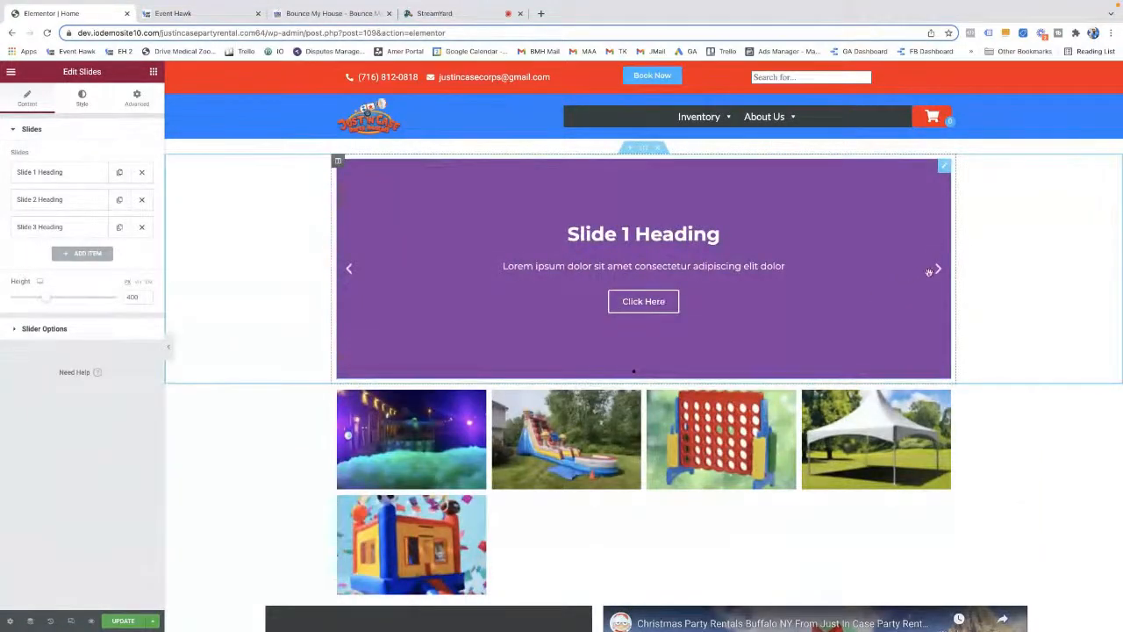
Set the inflatable water slide photo as the first slide's background image and show that slide in the preview
click(53, 172)
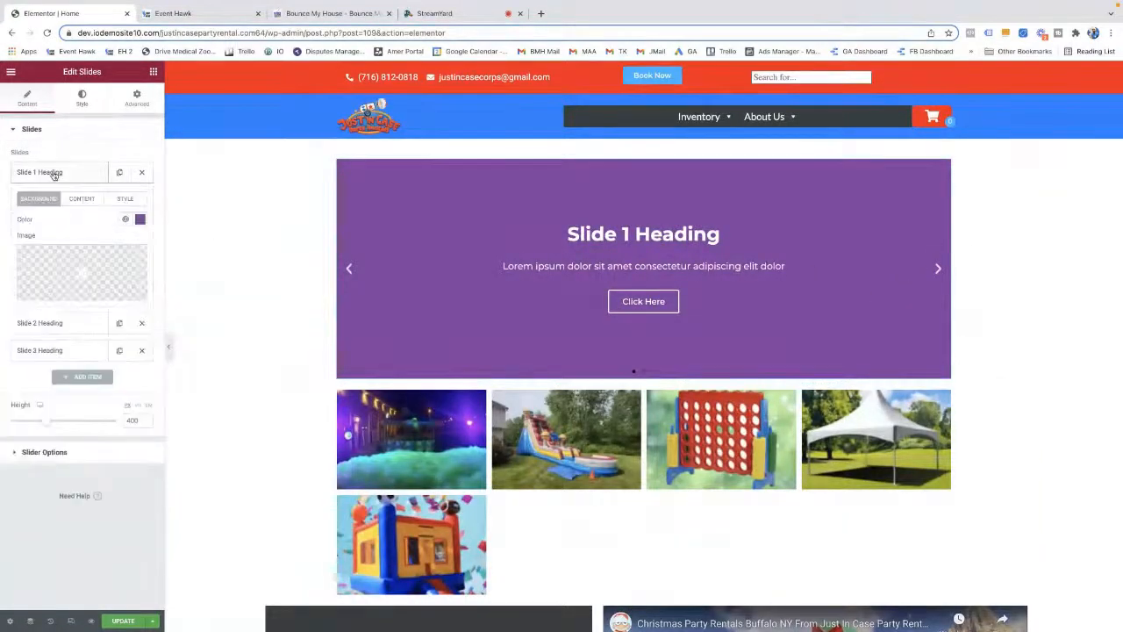
click(68, 258)
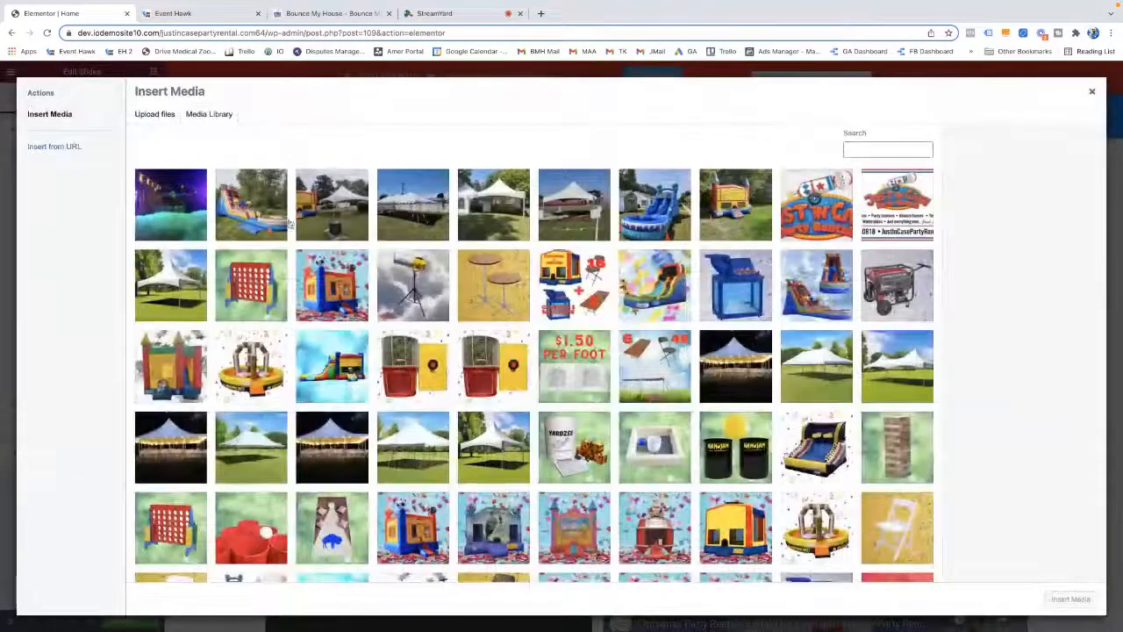
click(251, 204)
click(1070, 598)
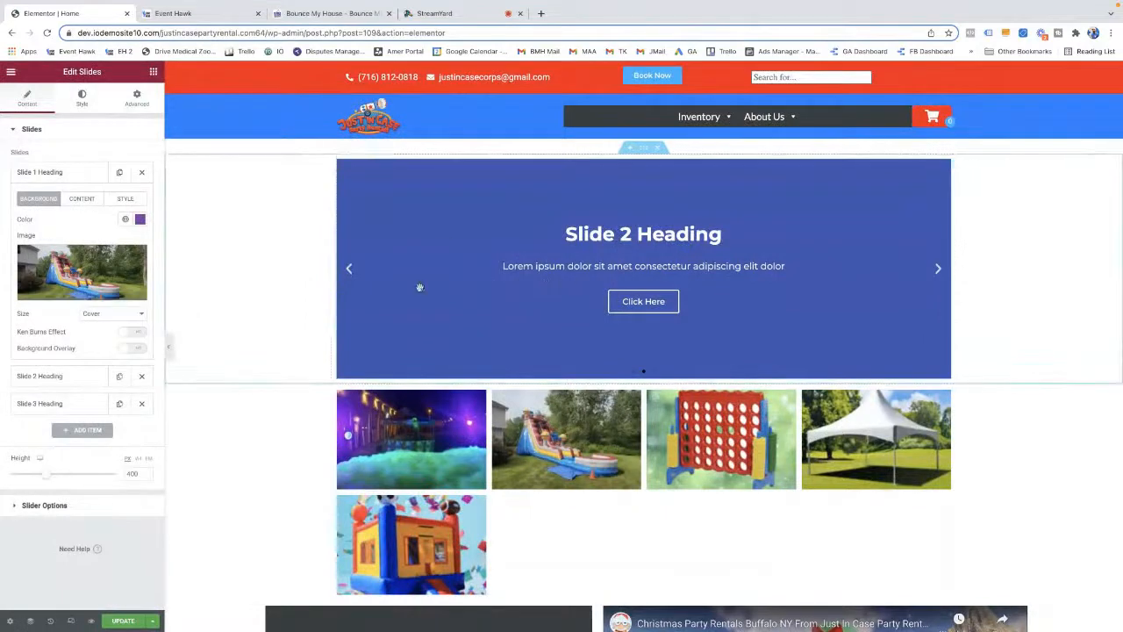
click(347, 270)
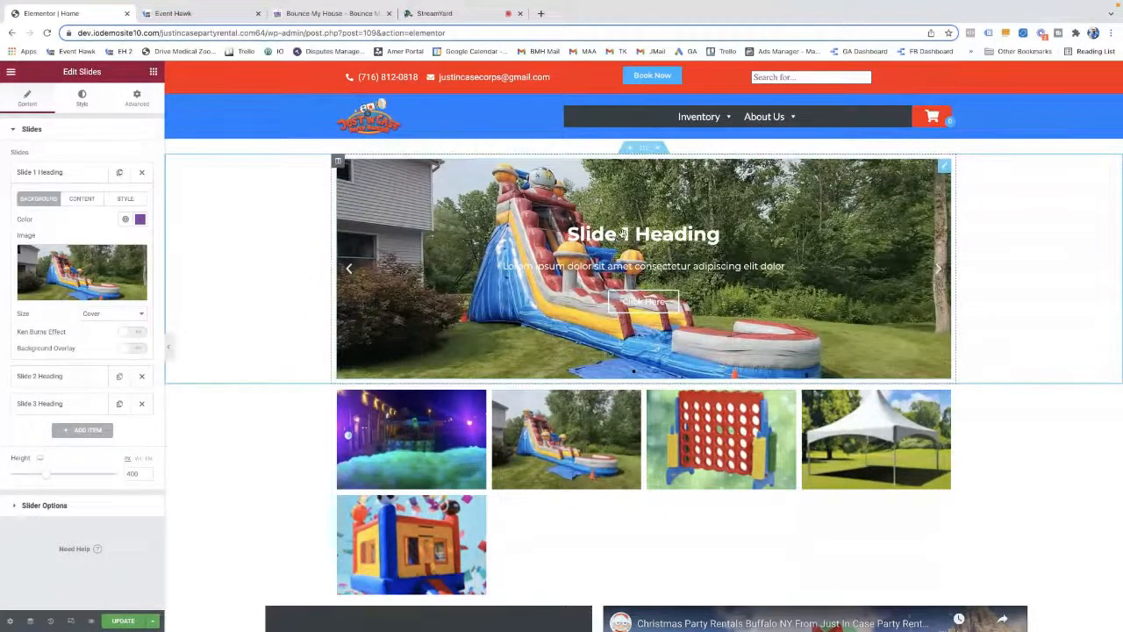
Move the Slides widget into the gallery's section, trying it below the gallery and placing it directly above the gallery images
drag(636, 289, 614, 390)
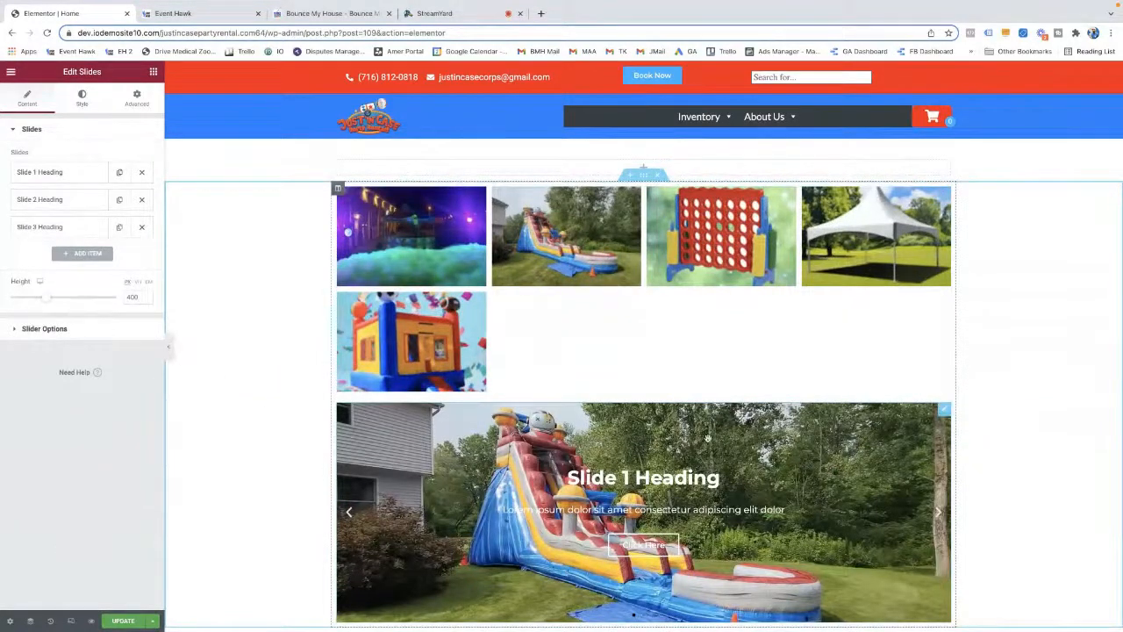
scroll(708, 439, down, 1)
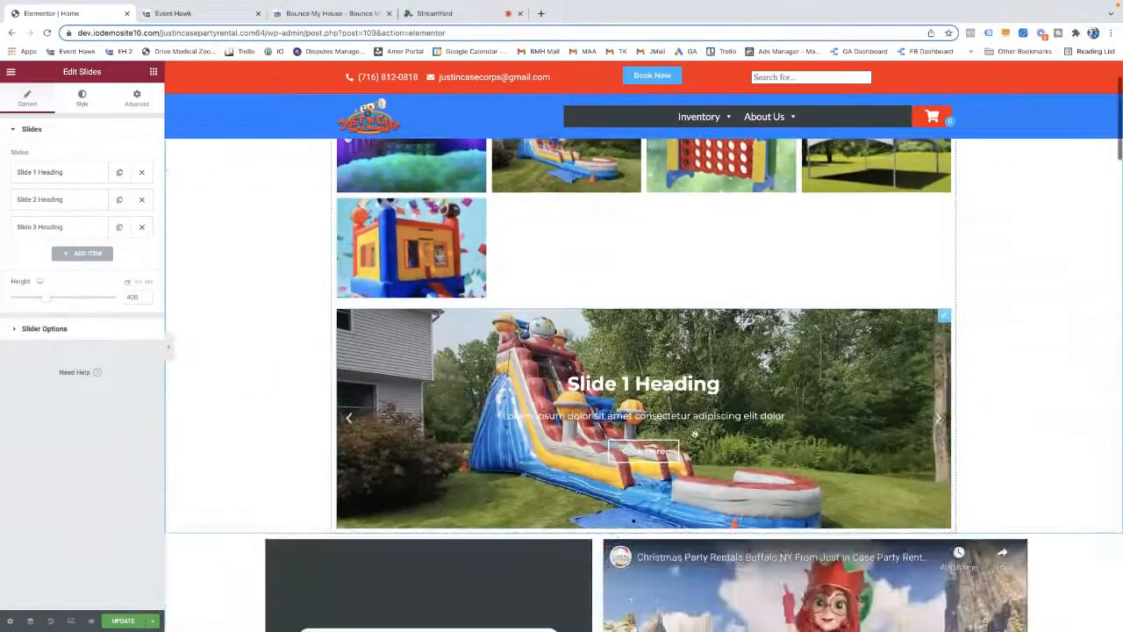
click(60, 172)
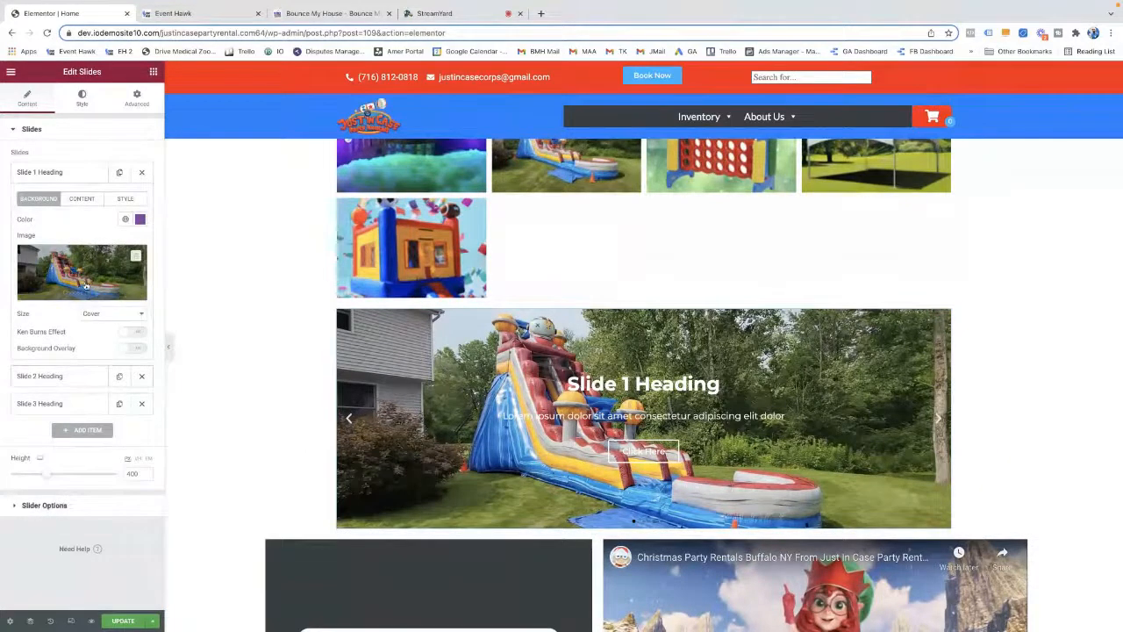
drag(455, 364, 505, 161)
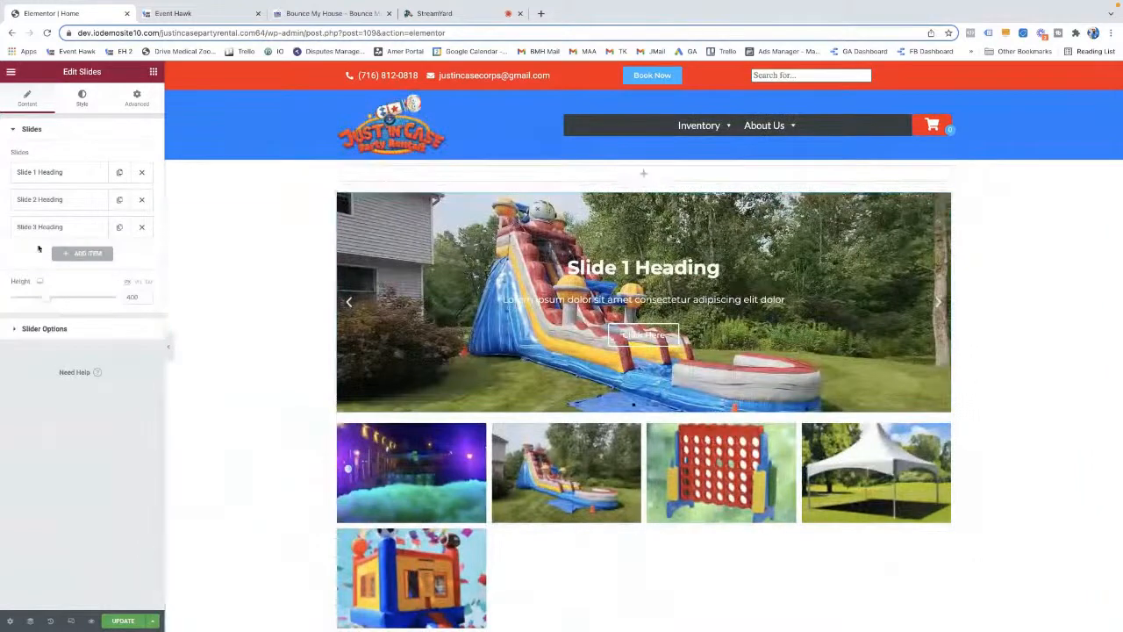
Open the first slide's content settings with its title, description, button text and link
click(58, 173)
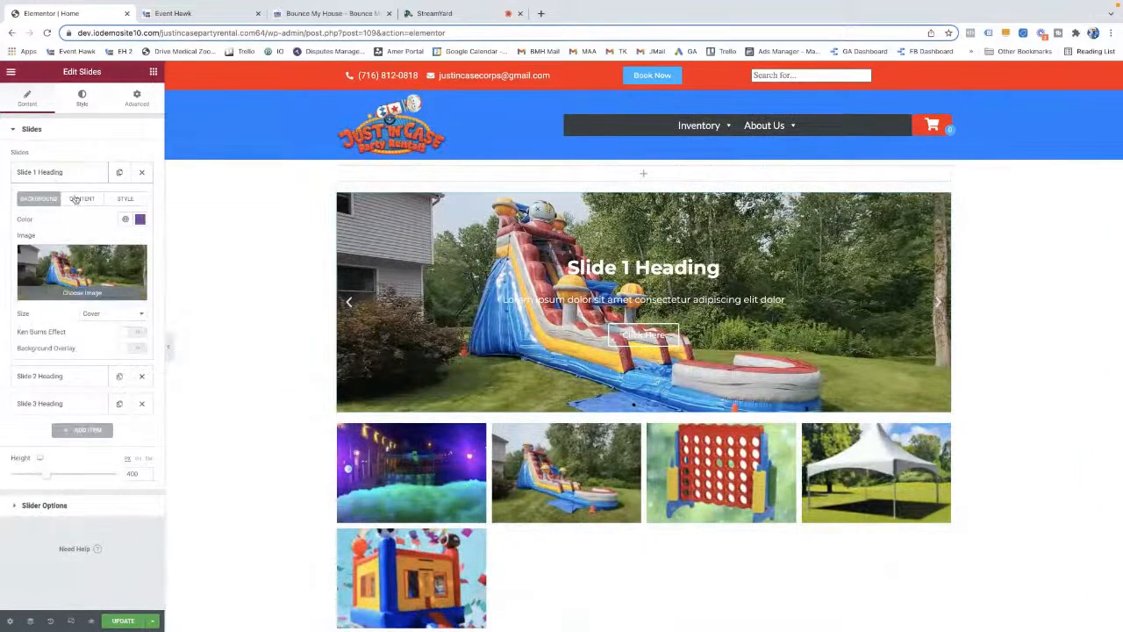
click(60, 170)
click(65, 173)
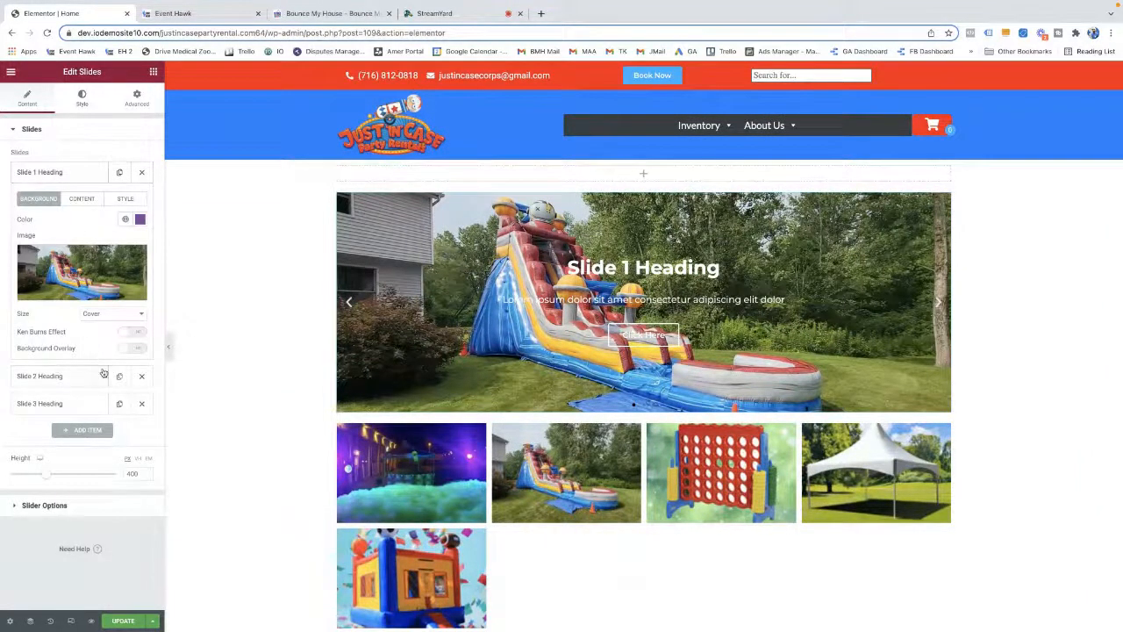
click(81, 198)
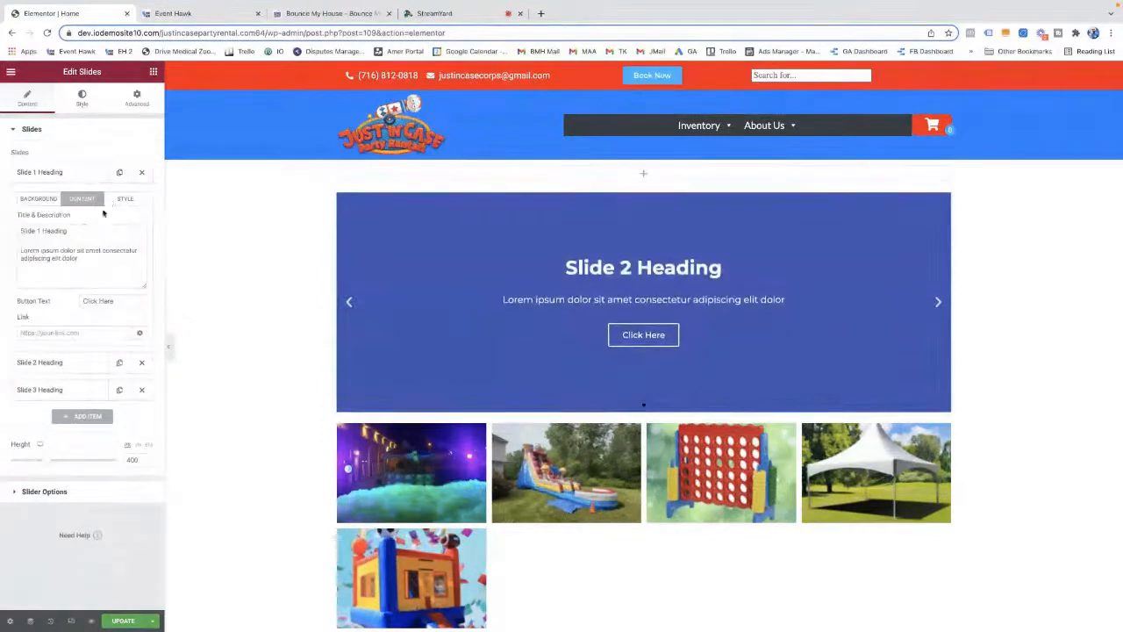
Title the first slide "NEW ASTRONOT SLIDE"
double_click(85, 229)
text(N)
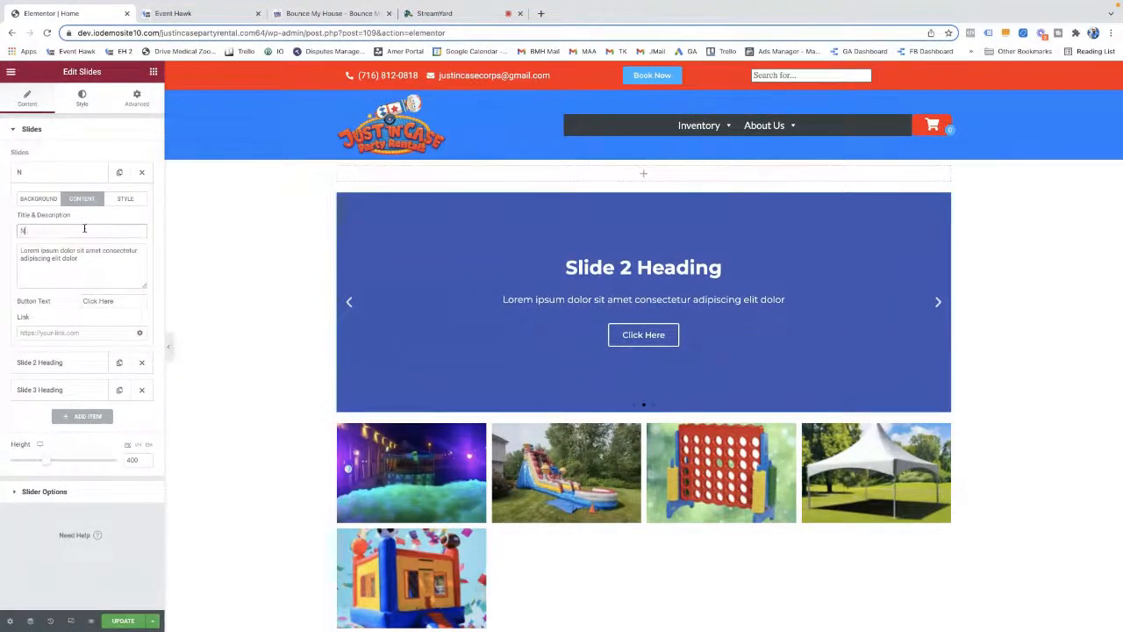
text(EW ASTRONG)
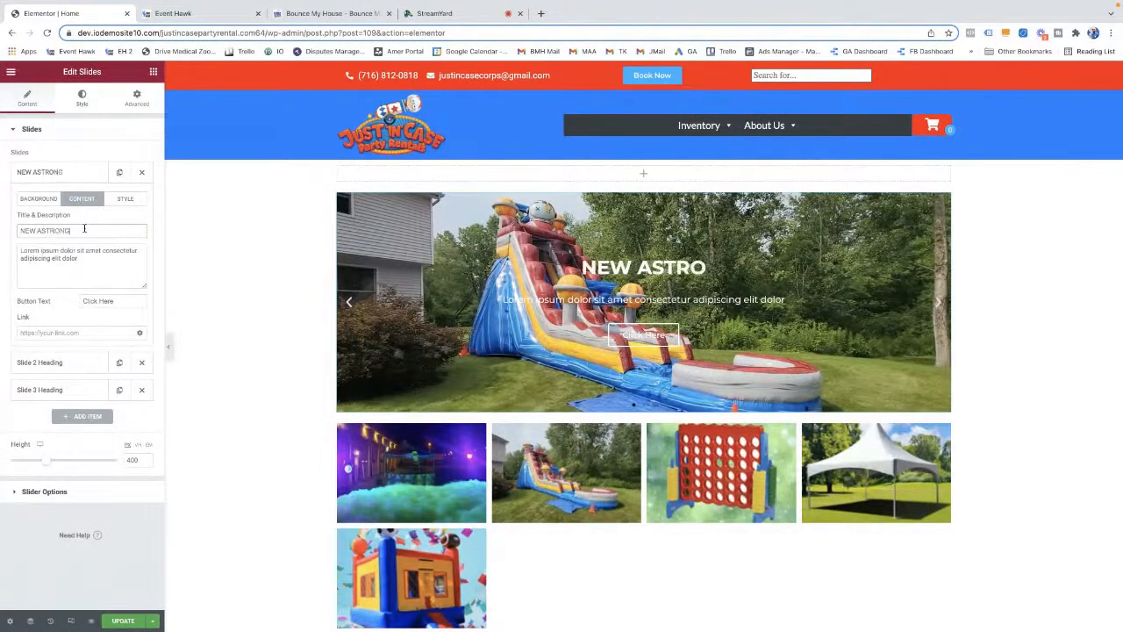
text(T SLIDE)
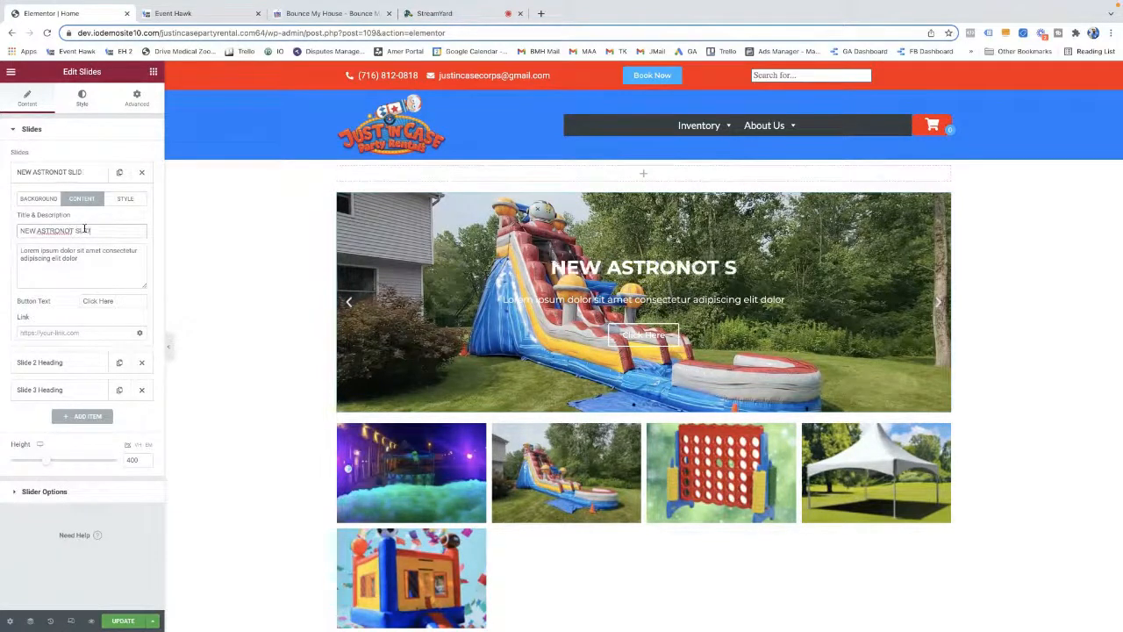
Try to correct the misspelled word in the first slide's title, changing it to "NEW ASTRONOUT SLIDE"
right_click(58, 235)
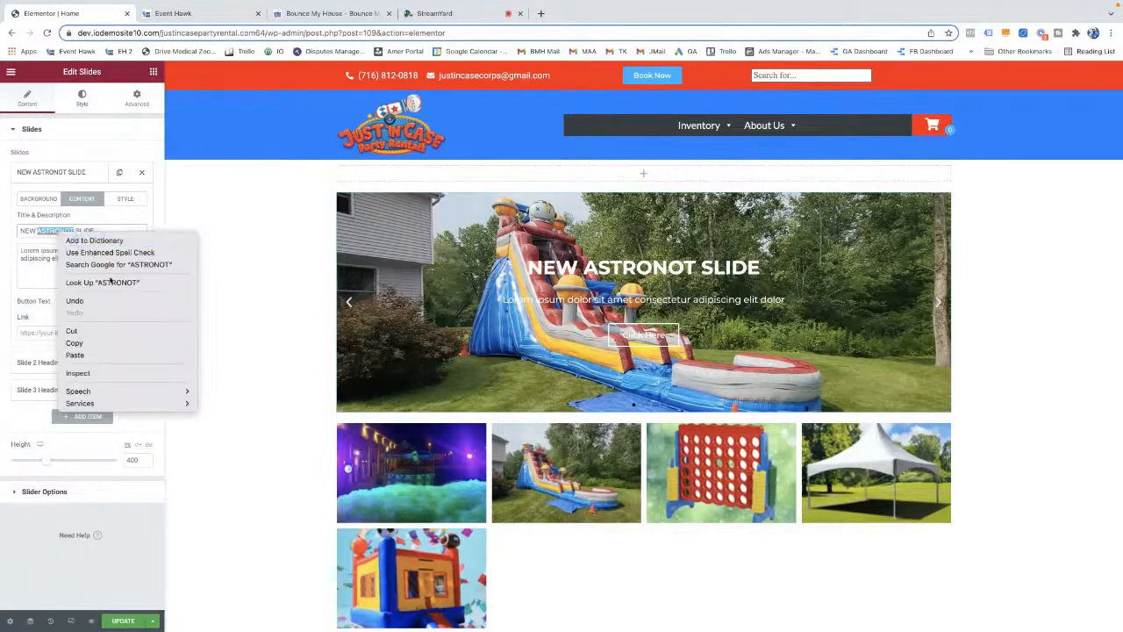
click(32, 228)
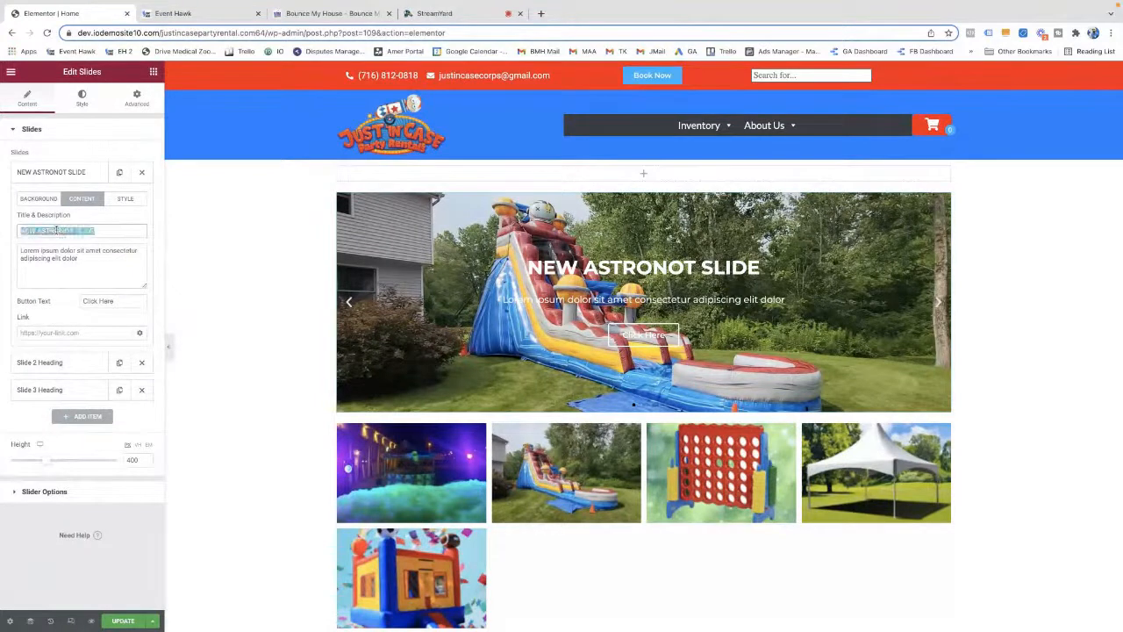
drag(56, 230, 56, 230)
right_click(56, 231)
double_click(53, 231)
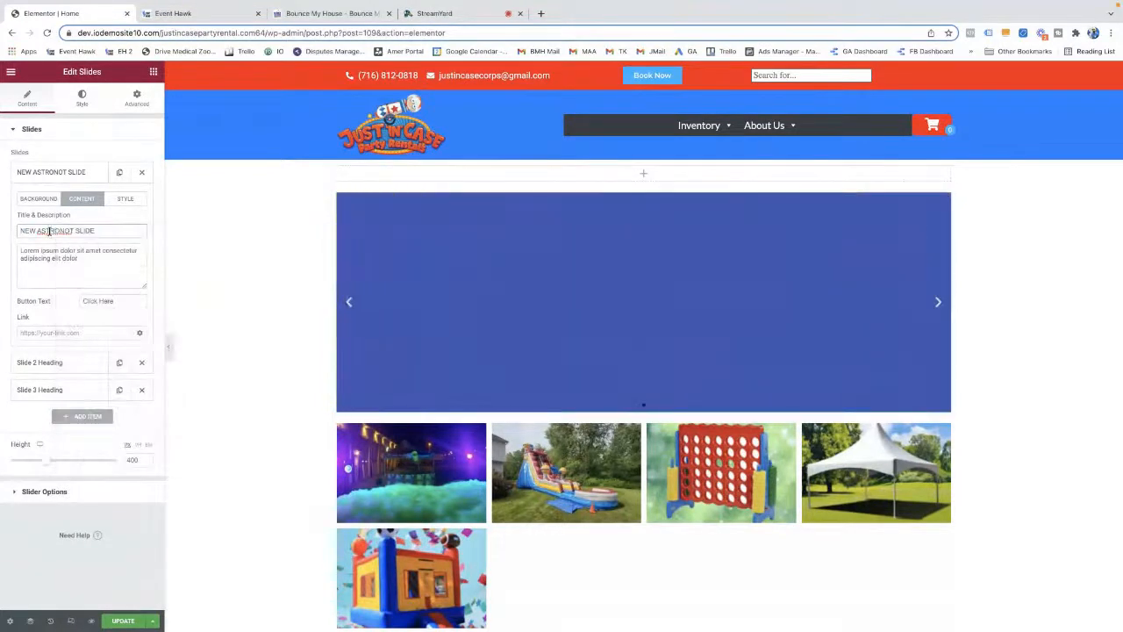
right_click(54, 231)
click(78, 238)
click(77, 234)
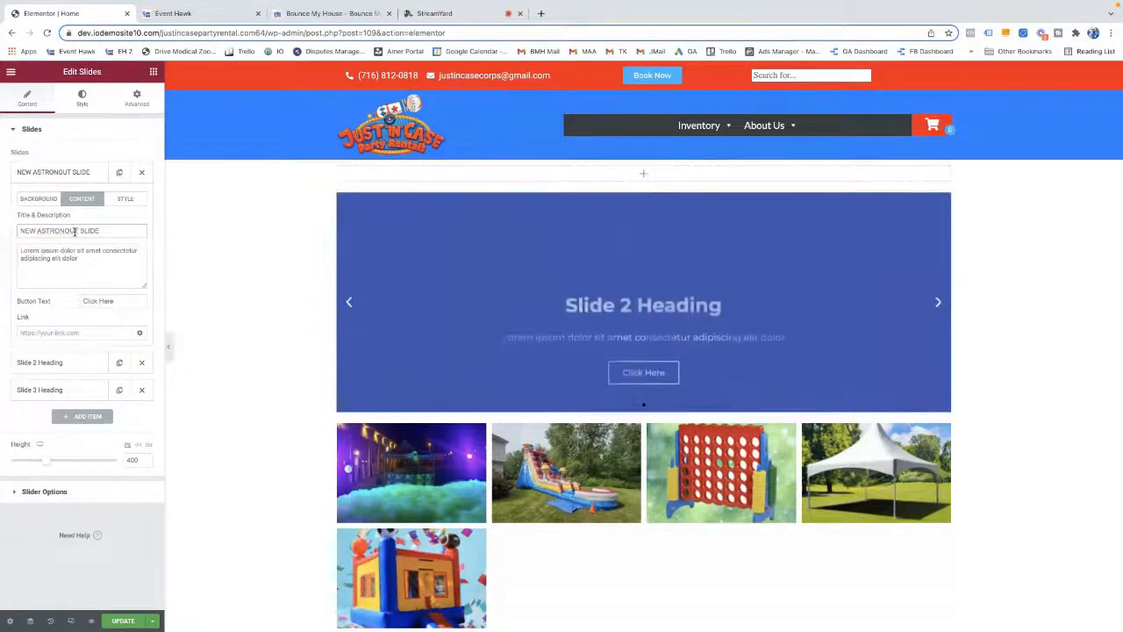
double_click(79, 232)
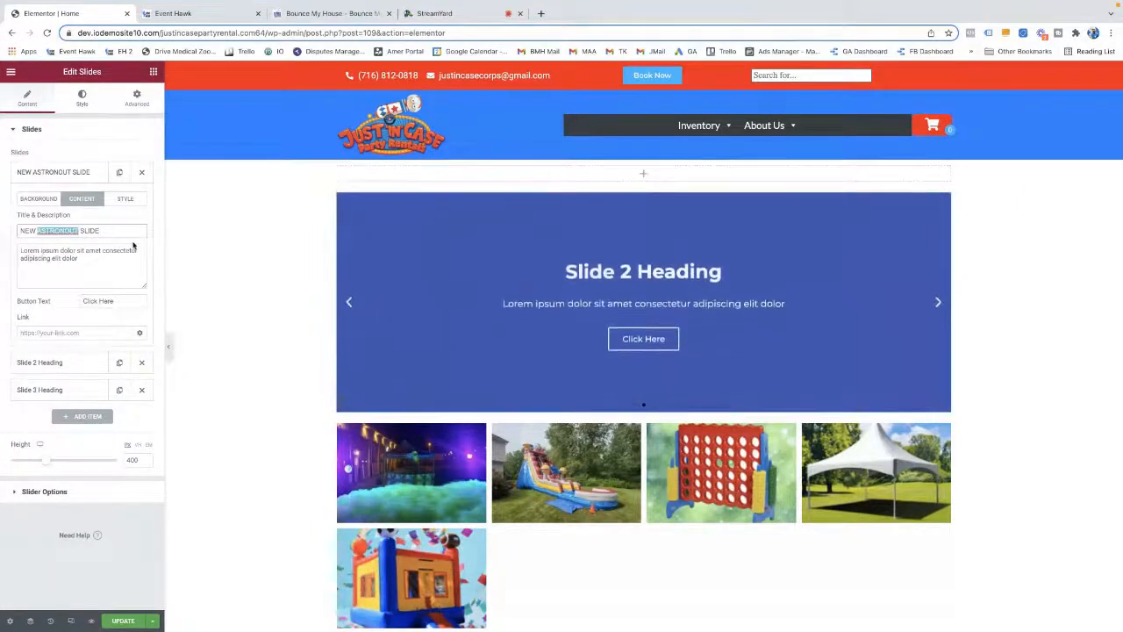
Replace the first slide's title with "NEW SLIDES"
triple_click(80, 230)
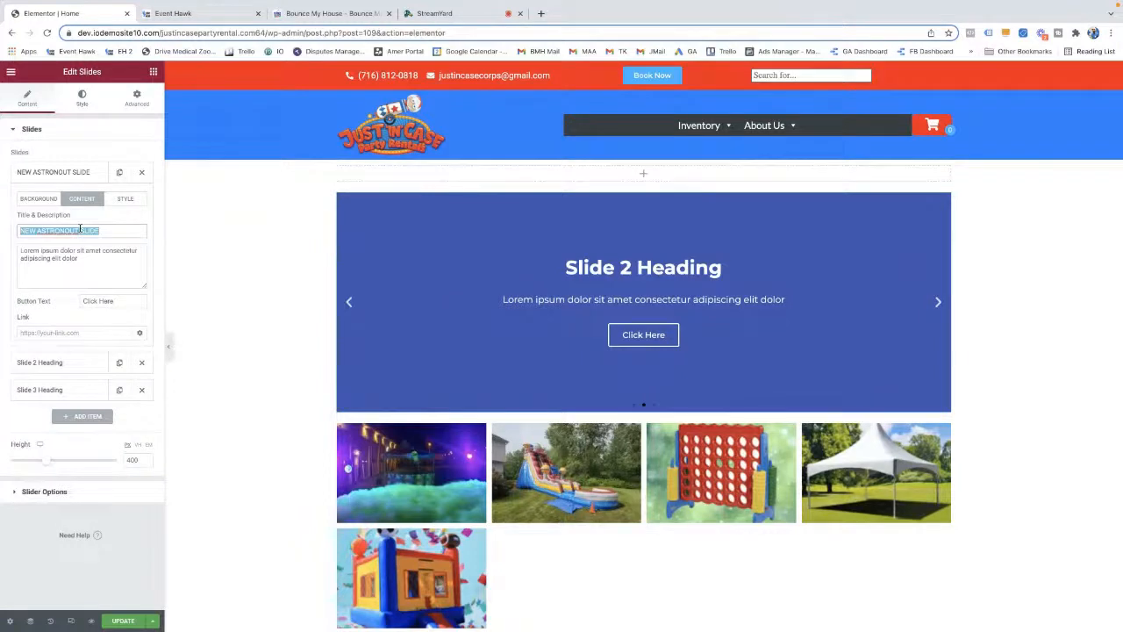
text(NEW)
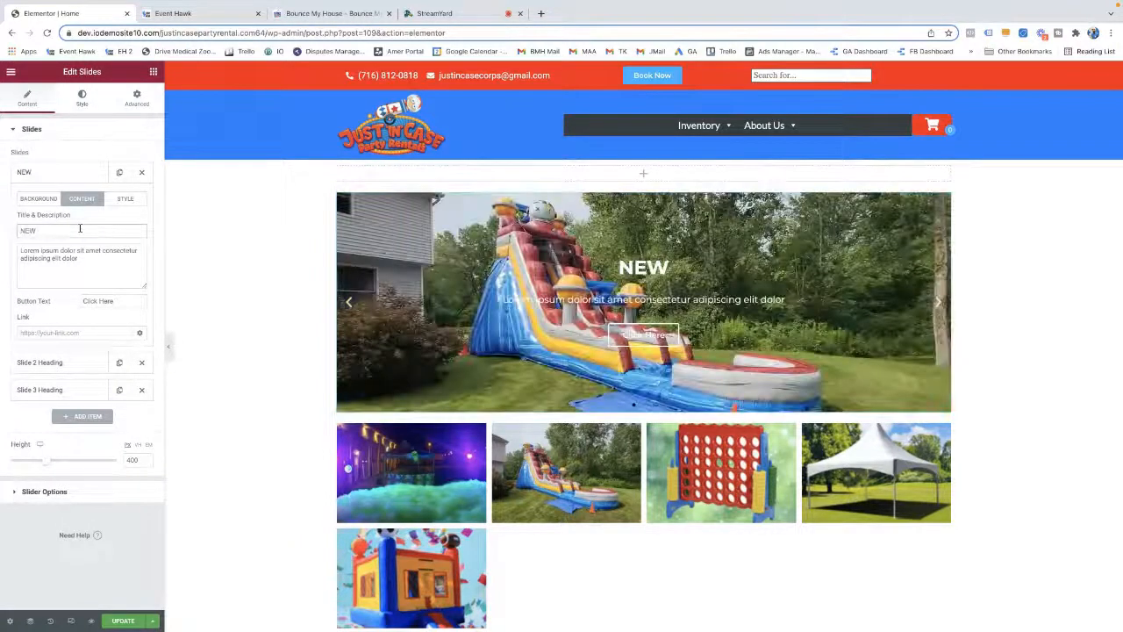
text( SLI)
key(BackSpace)
key(BackSpace)
text(SLIDES)
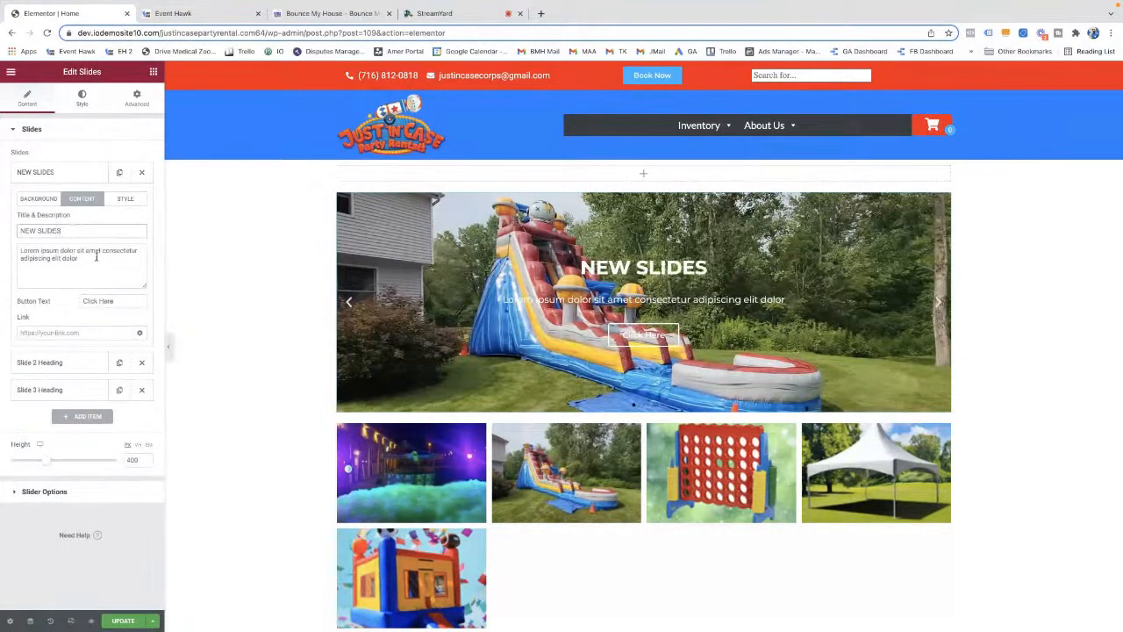
Replace the first slide's placeholder description with "Our New Slides Will Blow You Away!"
triple_click(69, 257)
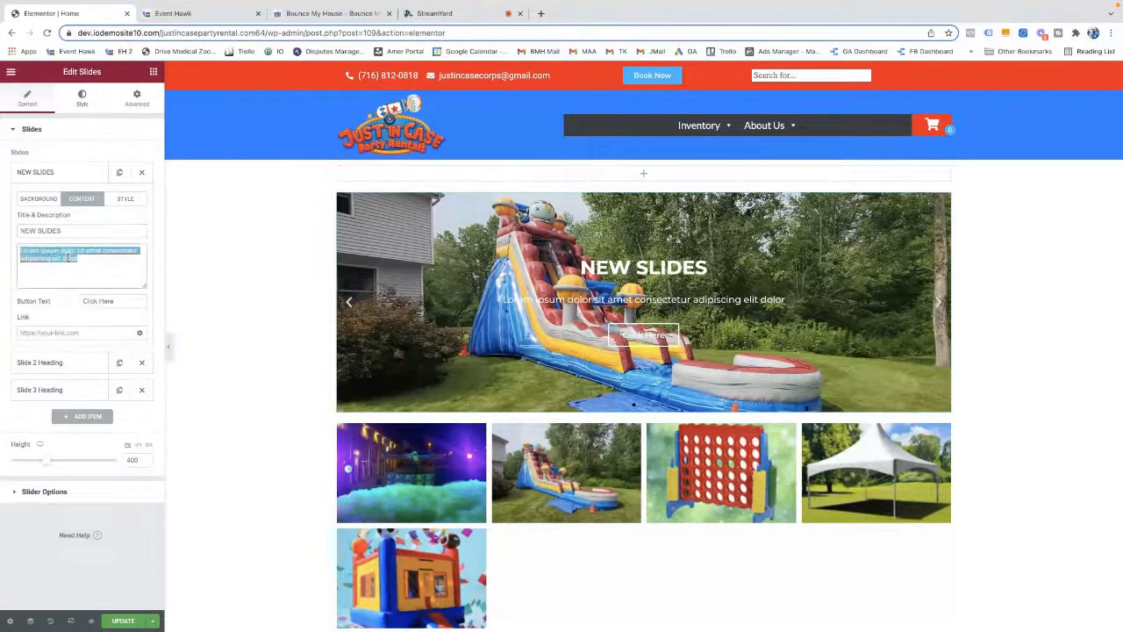
text(bu)
key(BackSpace)
key(BackSpace)
key(BackSpace)
text(Our)
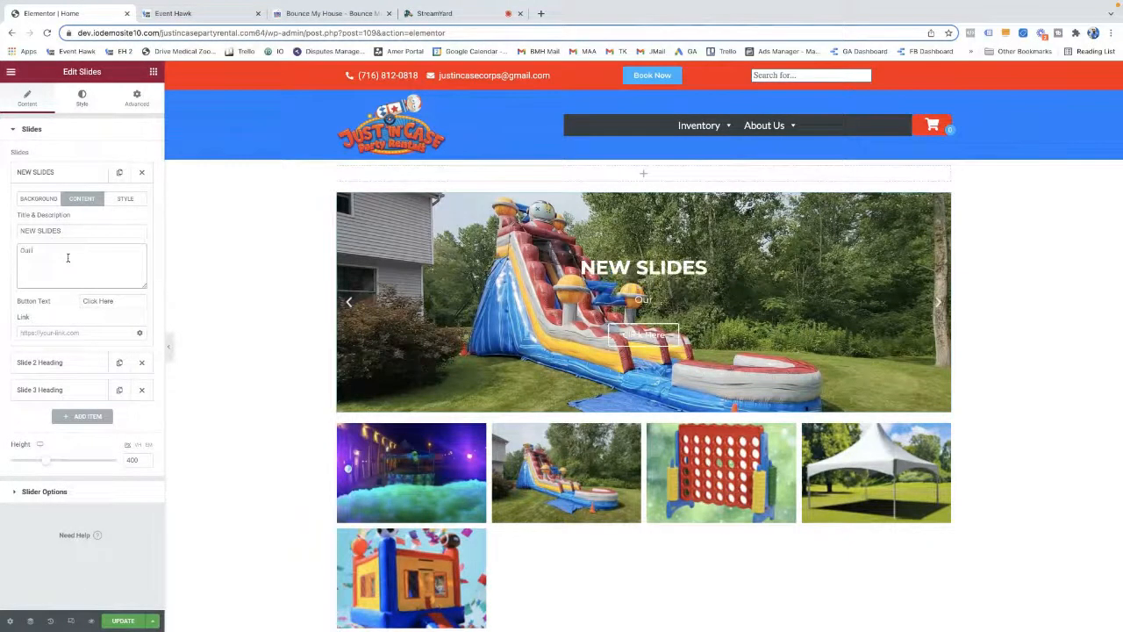
text( New Slides Will Blow)
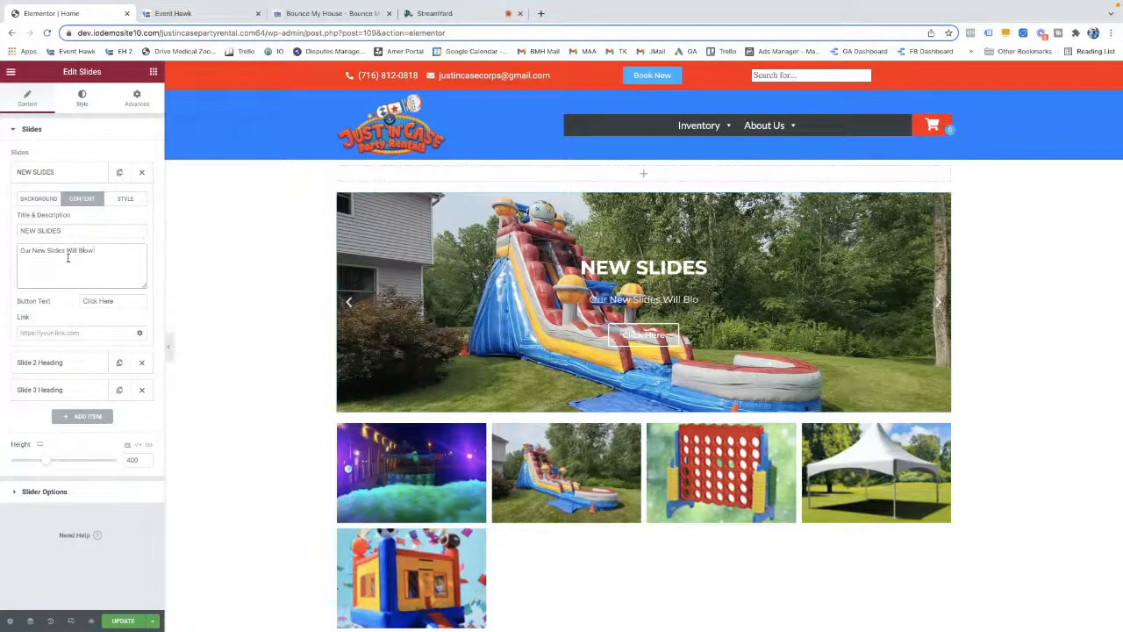
text( You Away)
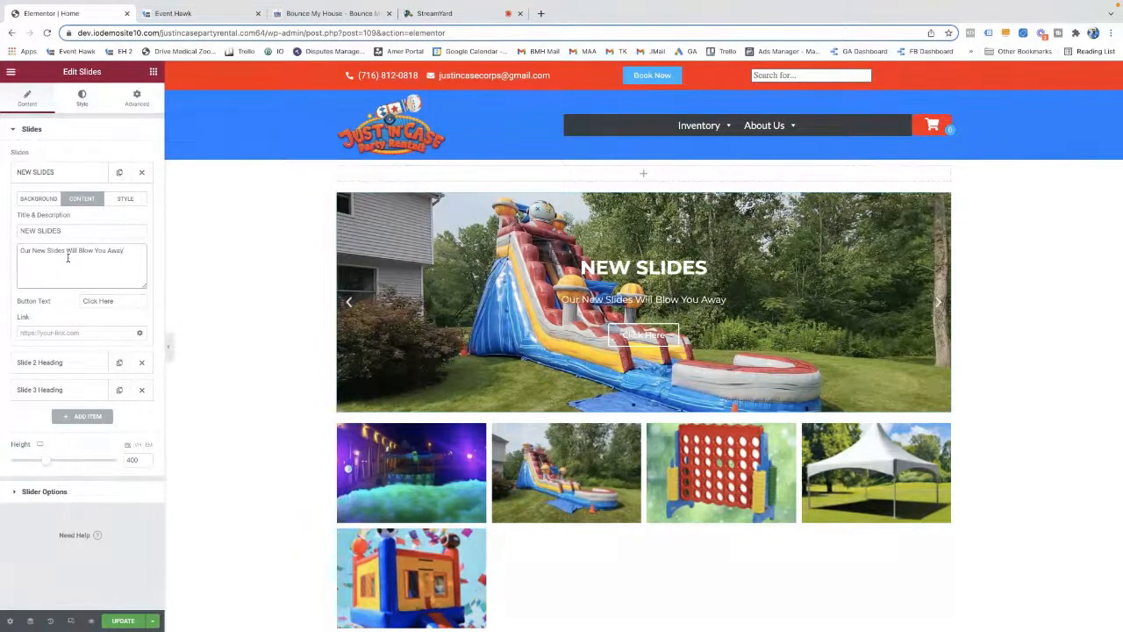
text(!)
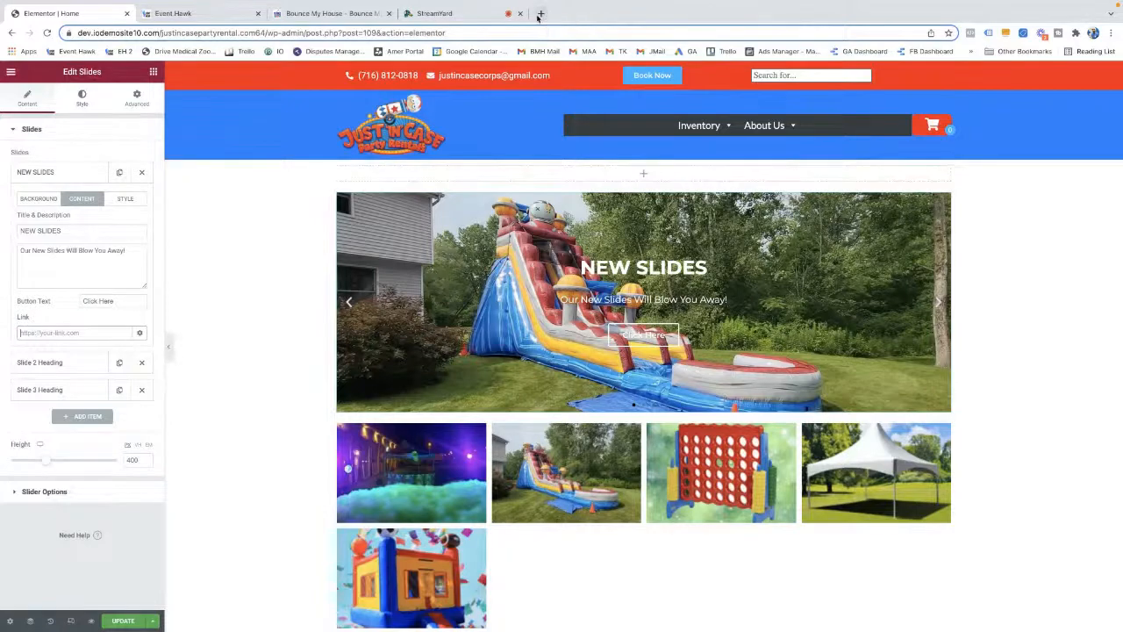
Open a new browser tab to look for the slide's link address, and return to the page editor
click(541, 14)
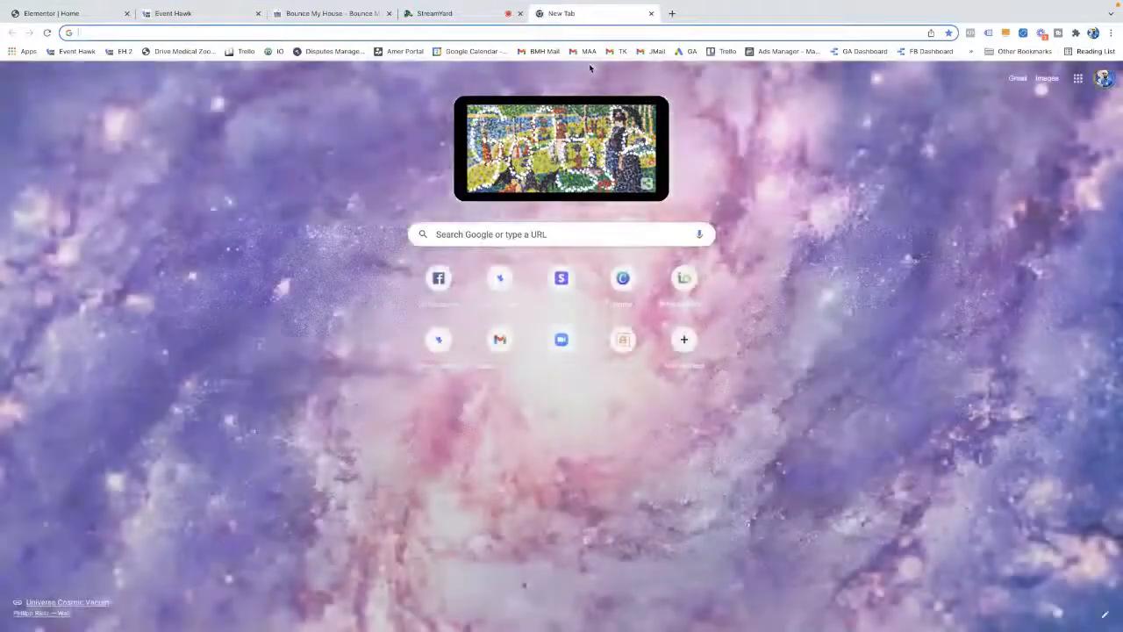
text(justincasepartyrentals.com)
click(101, 14)
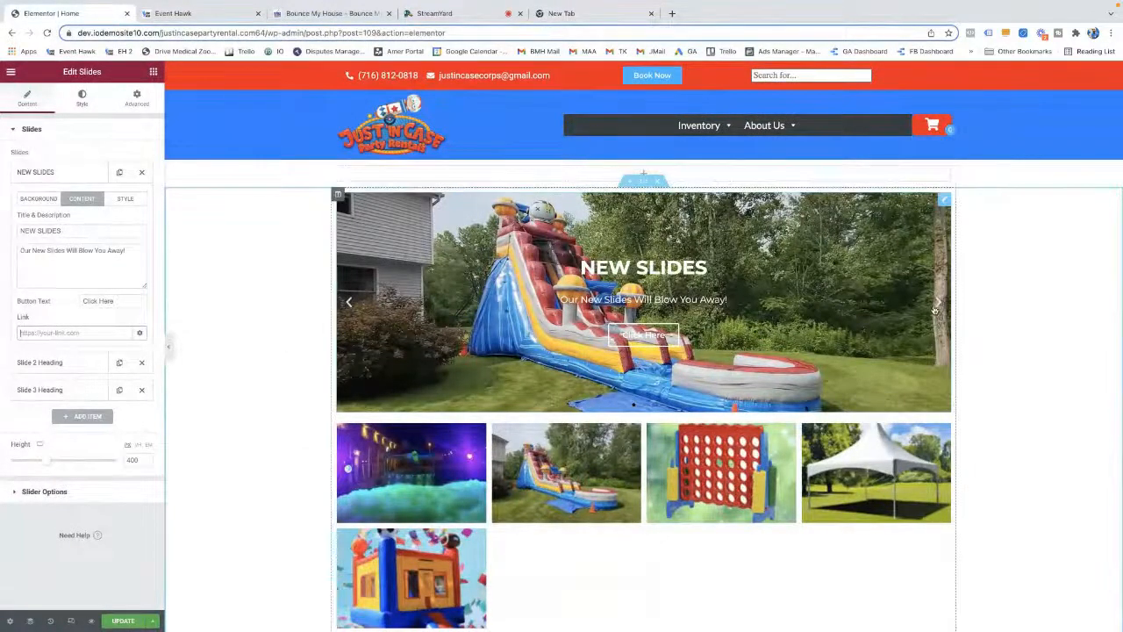
Preview the slider's other slides, collapse the first slide's settings, and open the slider options for navigation, autoplay and transition
click(936, 305)
click(936, 304)
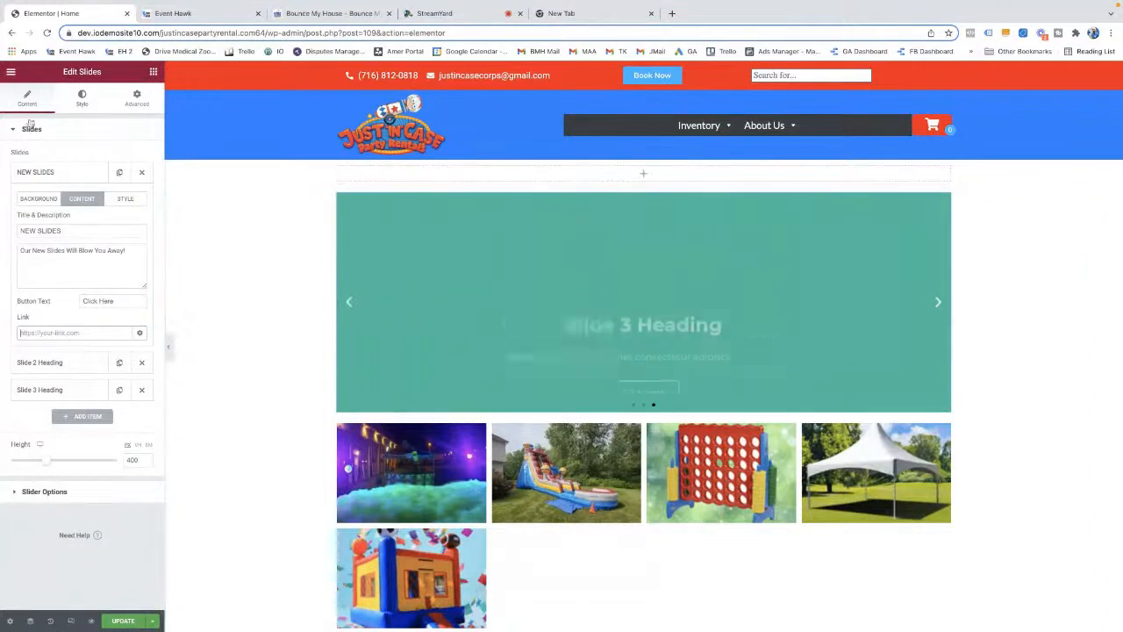
click(37, 172)
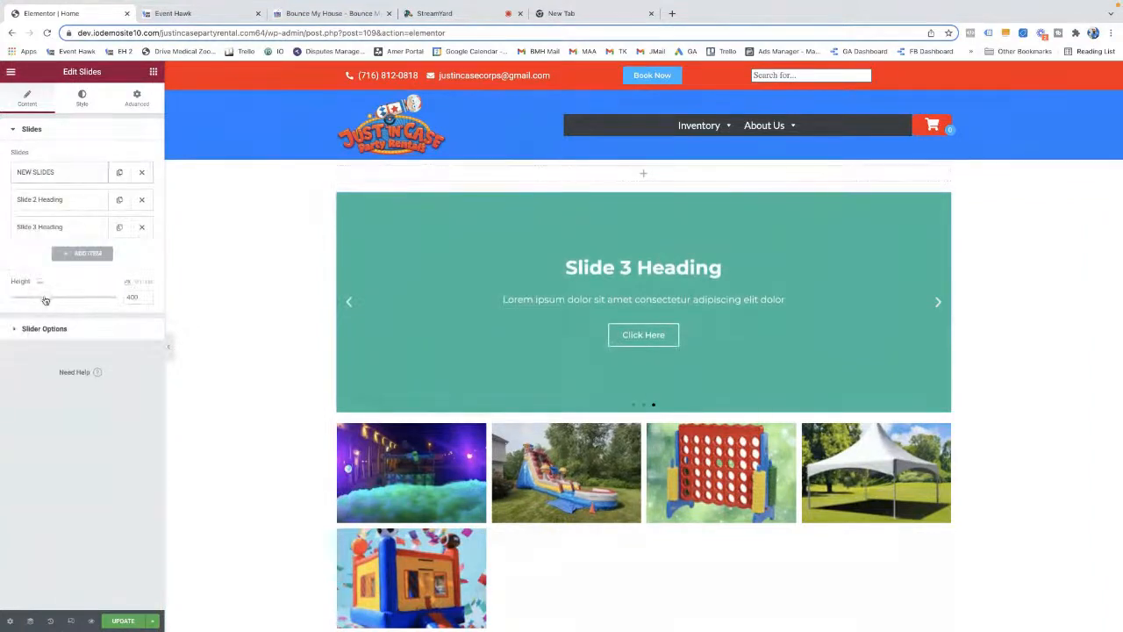
click(19, 330)
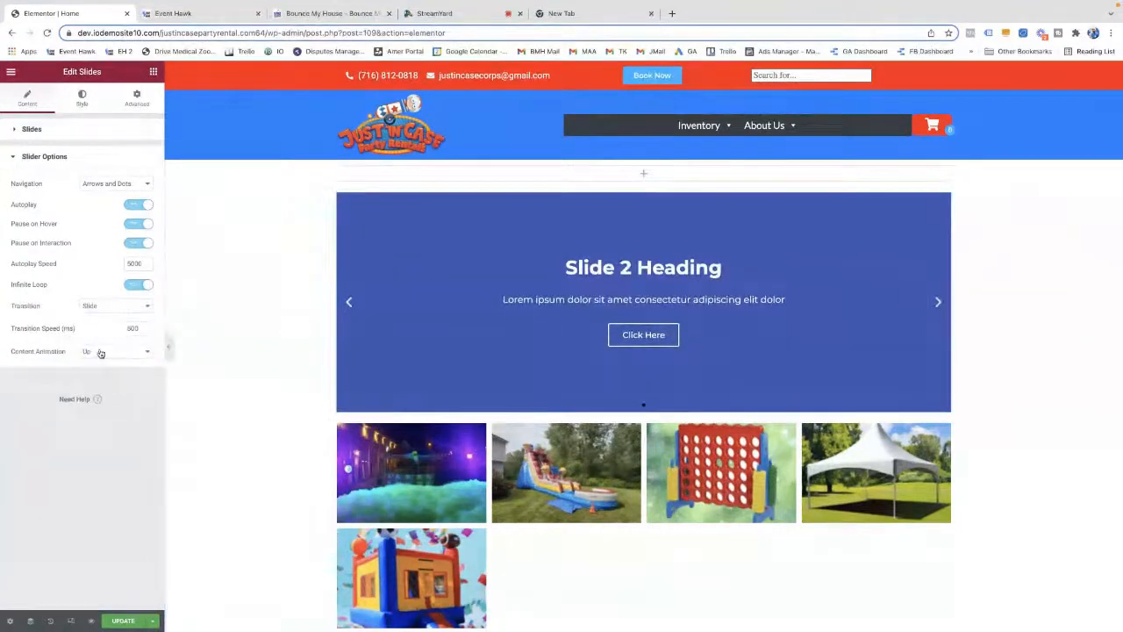
Return to the first slide, try the Right content animation, and set the content animation back to Up
click(349, 302)
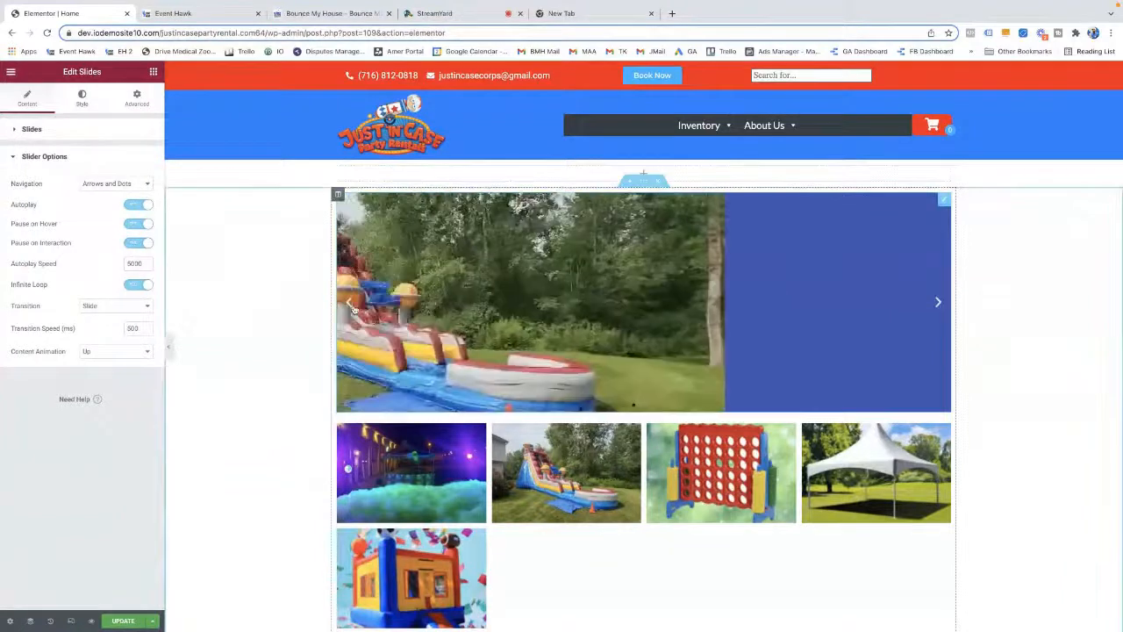
click(122, 352)
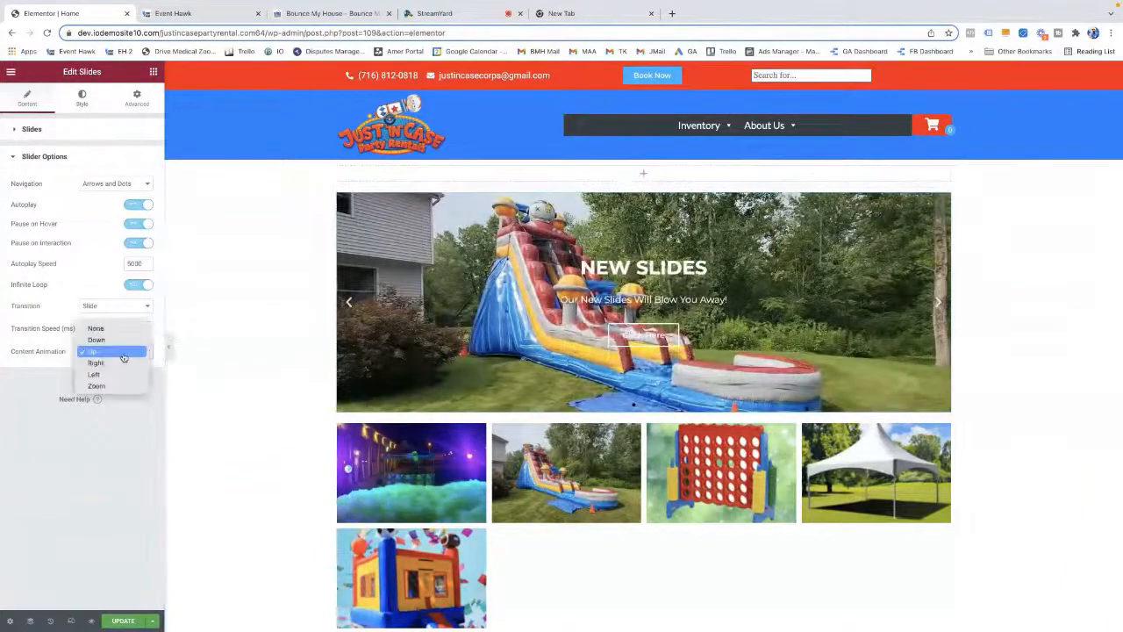
click(121, 364)
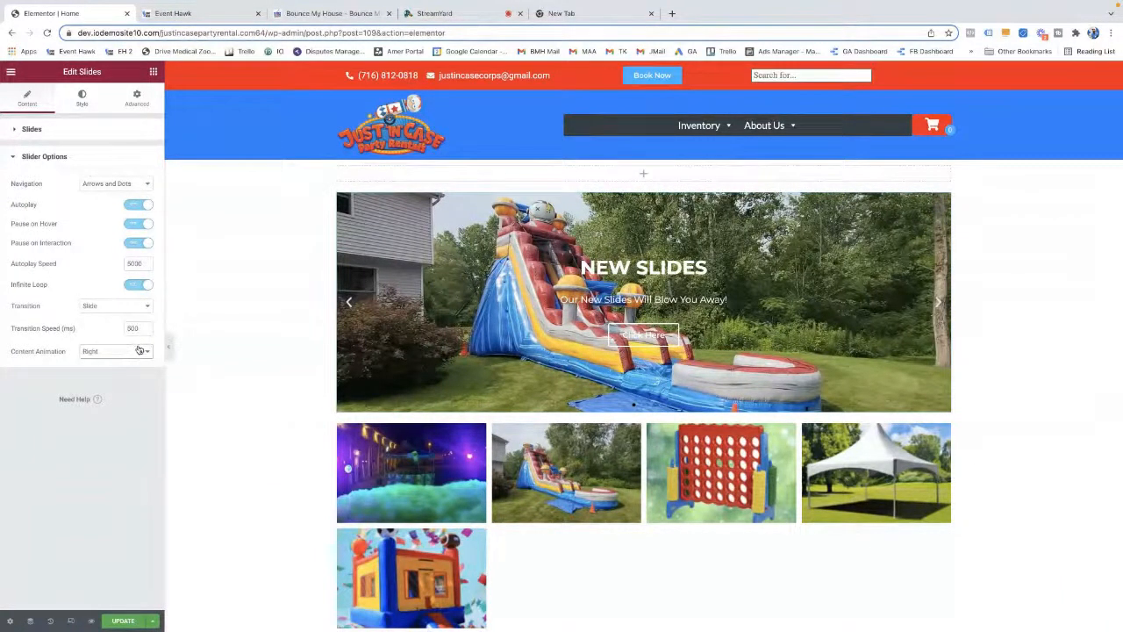
click(138, 351)
click(119, 340)
Look over the slider's list of slides and the style settings for its title
click(71, 129)
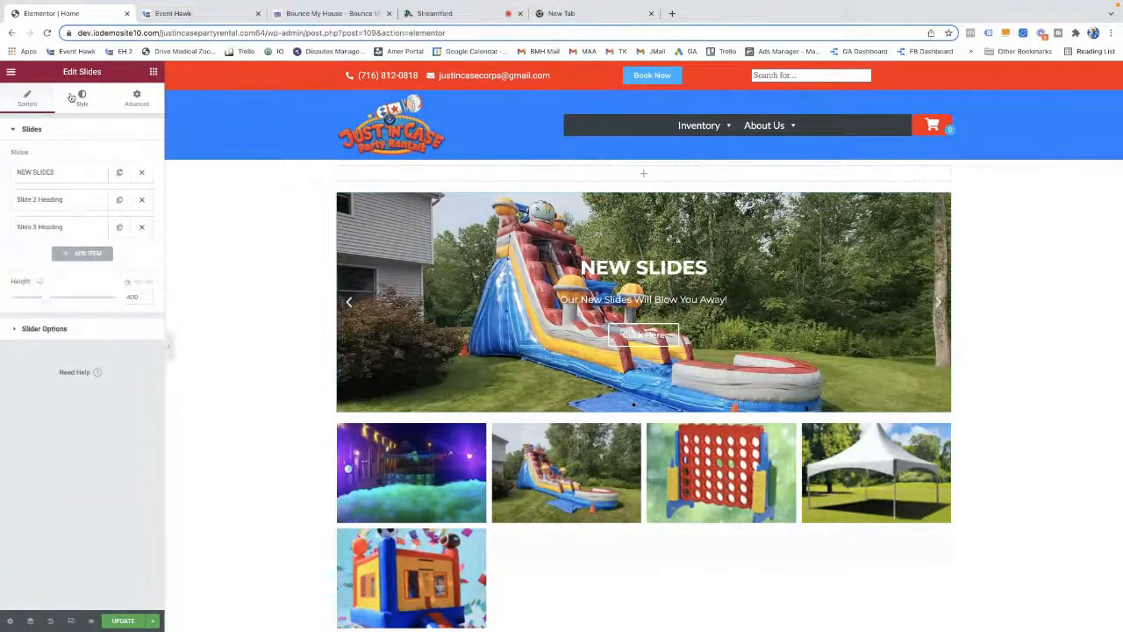
click(81, 97)
click(58, 338)
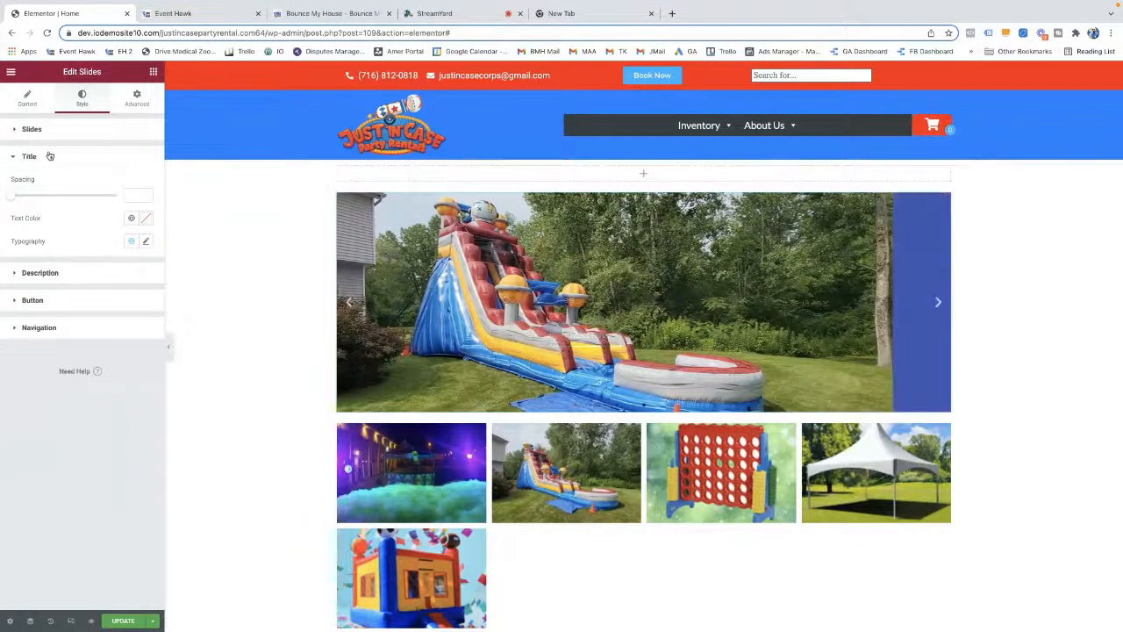
click(50, 155)
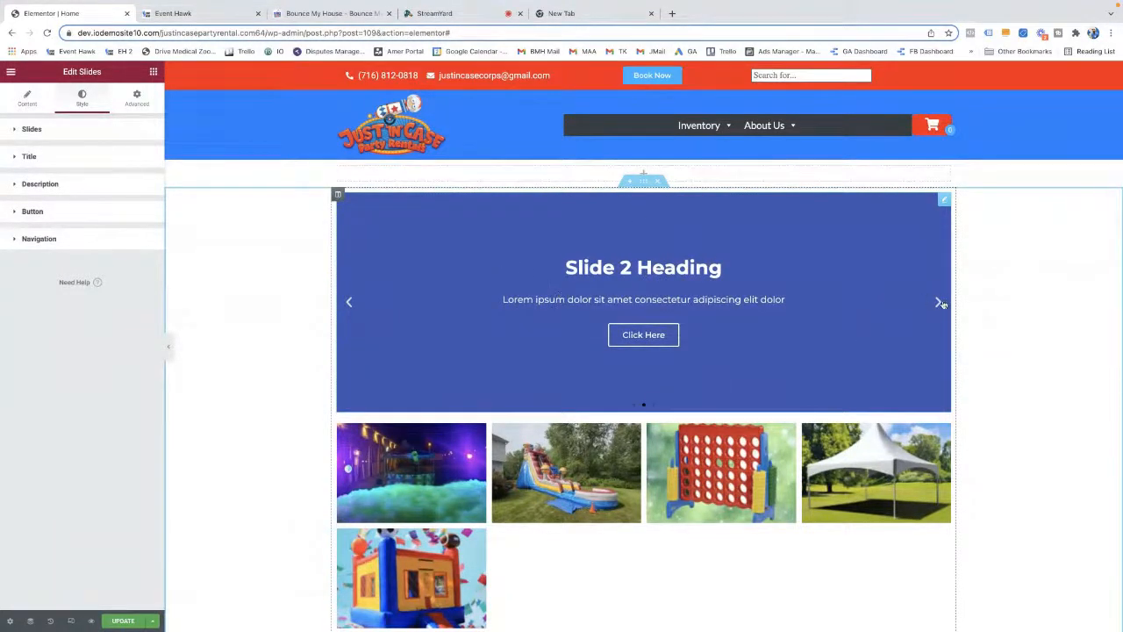
Move the Slides widget below the image gallery and page back through its slides
drag(943, 304, 939, 304)
scroll(742, 475, down, 1)
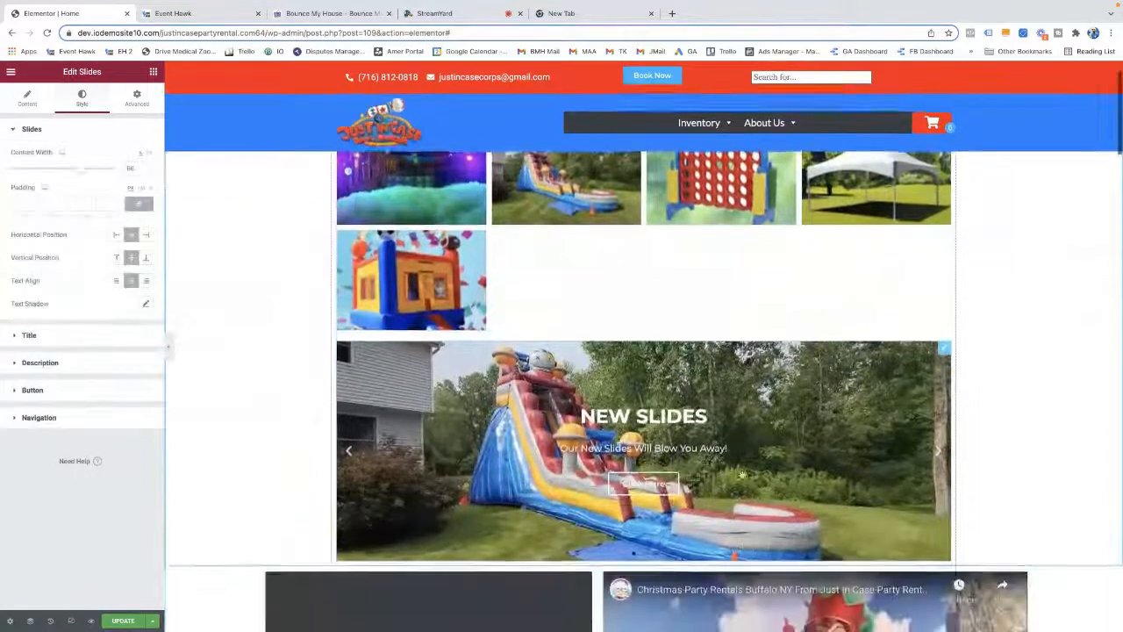
click(350, 451)
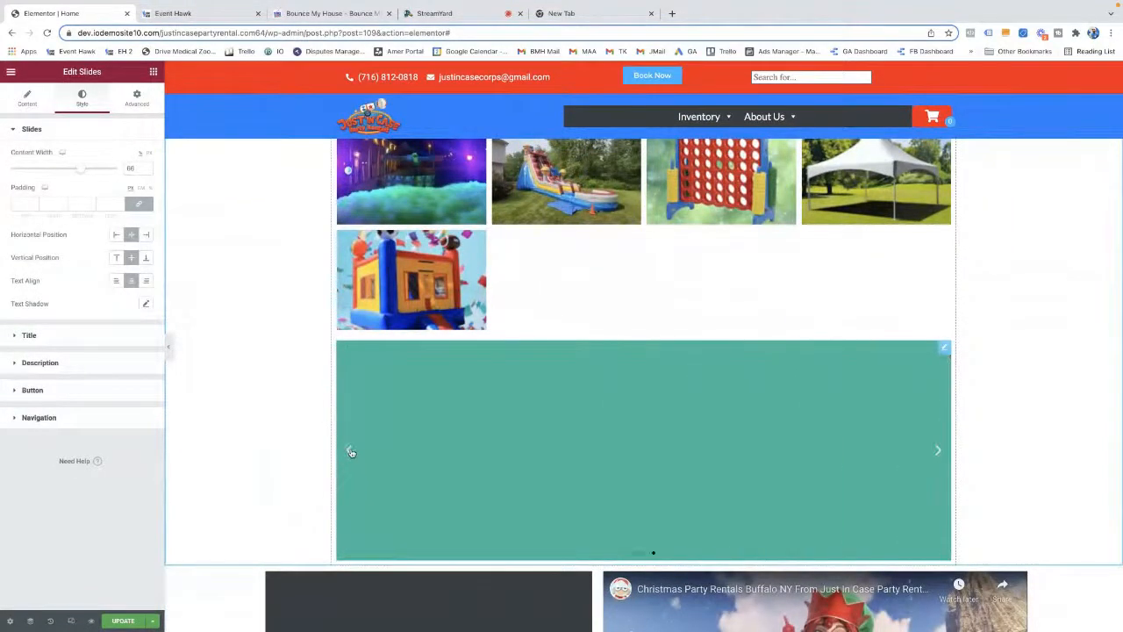
click(350, 452)
Move the Slides widget into the dark column under the coupon form, and from there into the empty section above the gallery
drag(349, 452, 355, 457)
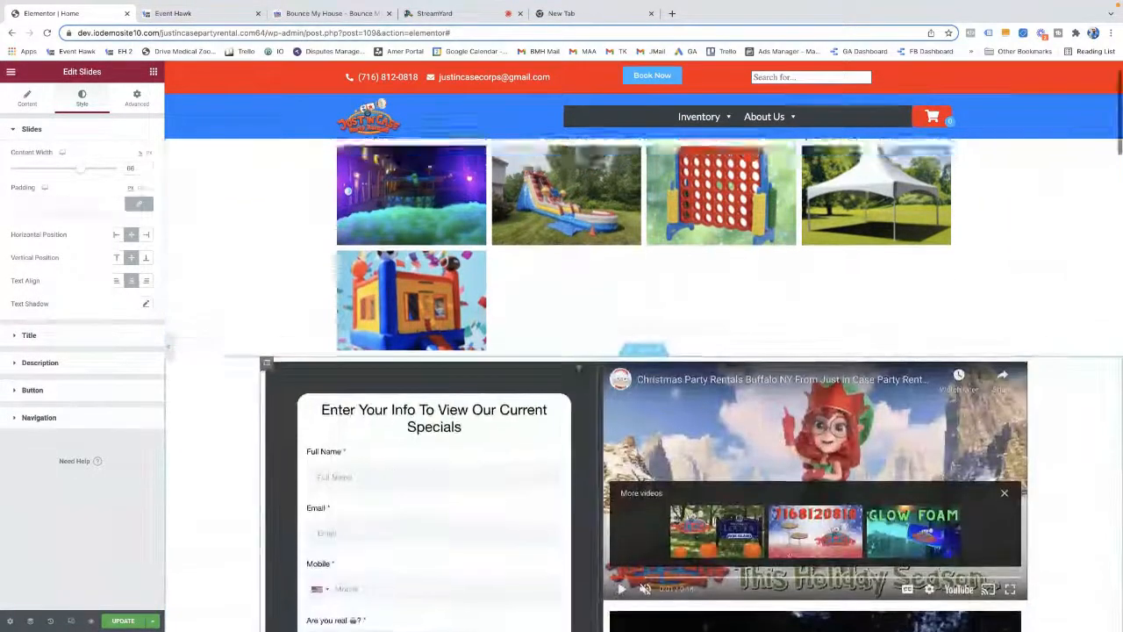
scroll(588, 386, down, 6)
scroll(588, 387, up, 1)
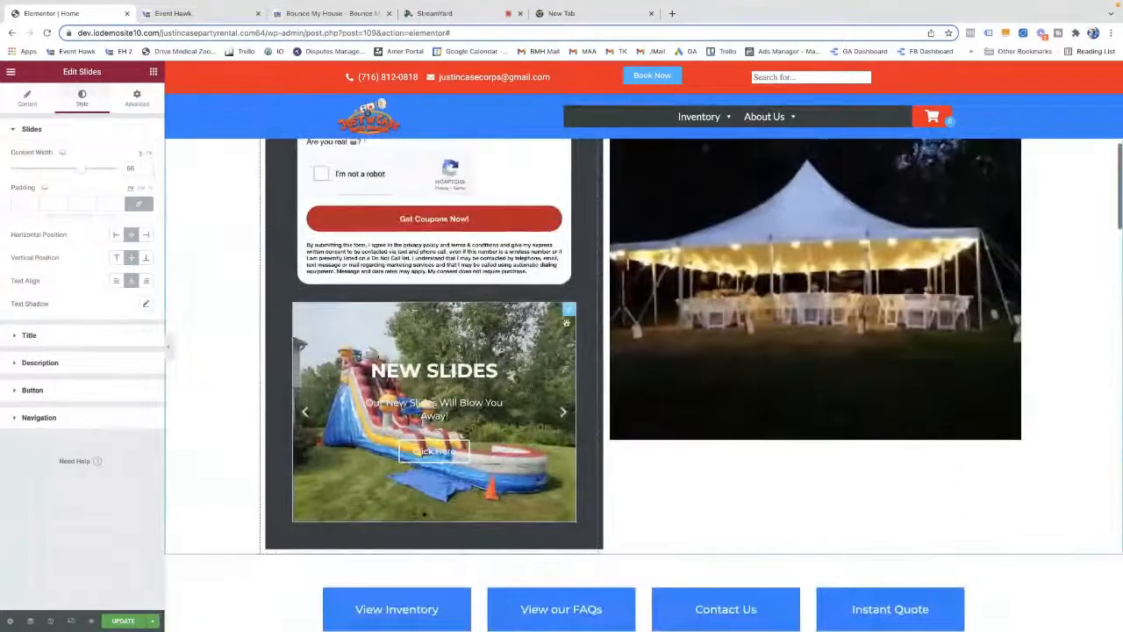
drag(570, 316, 655, 142)
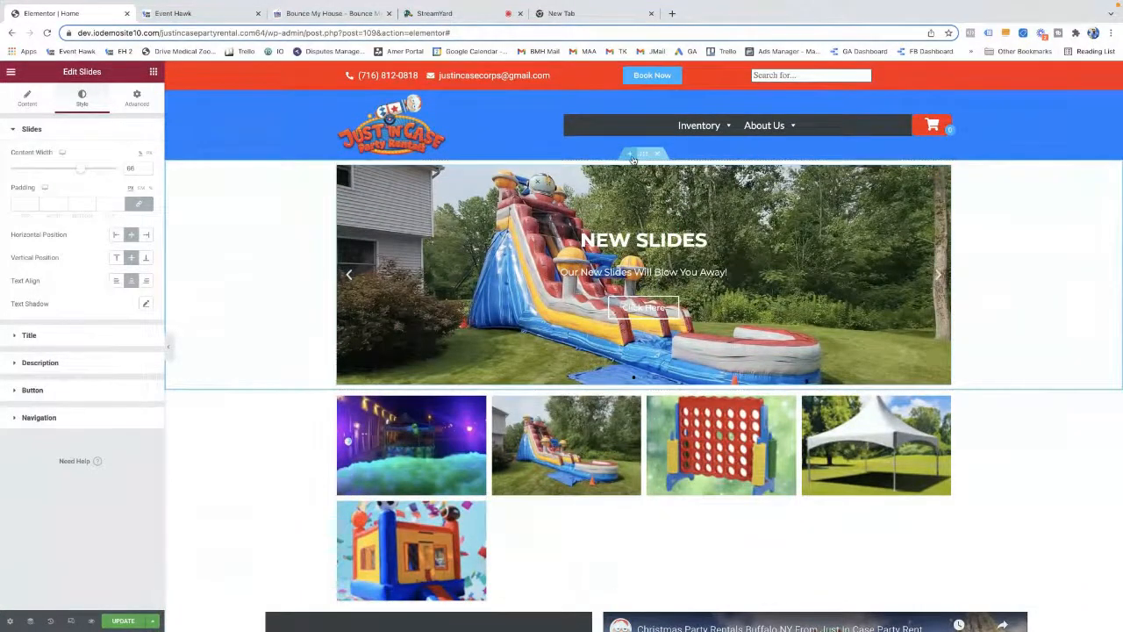
Add an Animated Headline widget between the slides carousel and the image gallery
click(154, 72)
scroll(136, 265, down, 3)
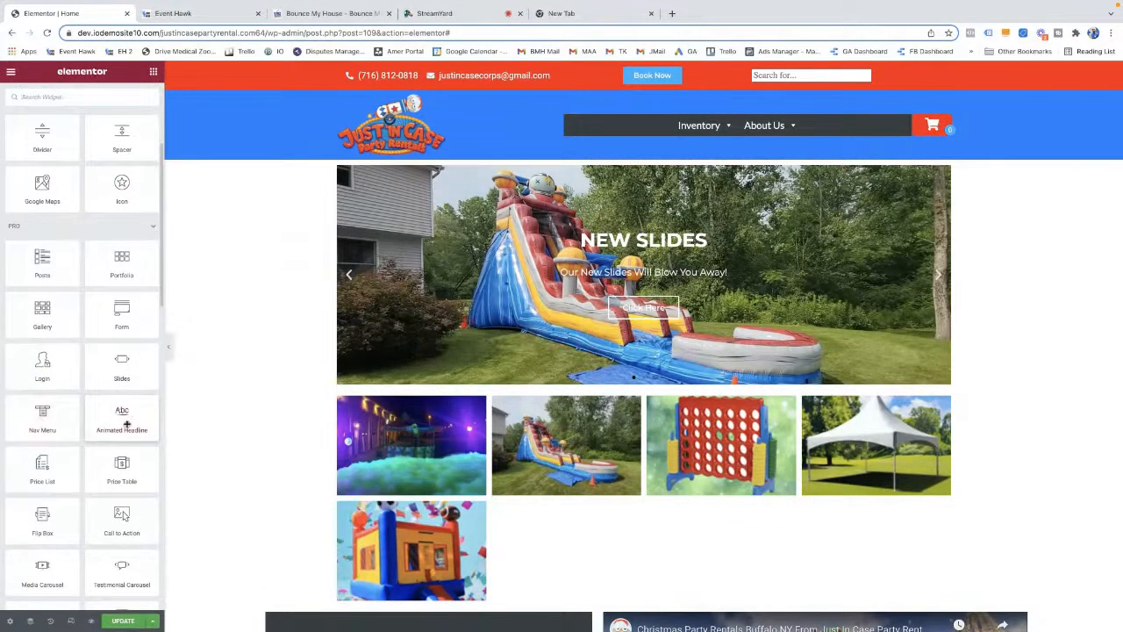
drag(115, 427, 626, 395)
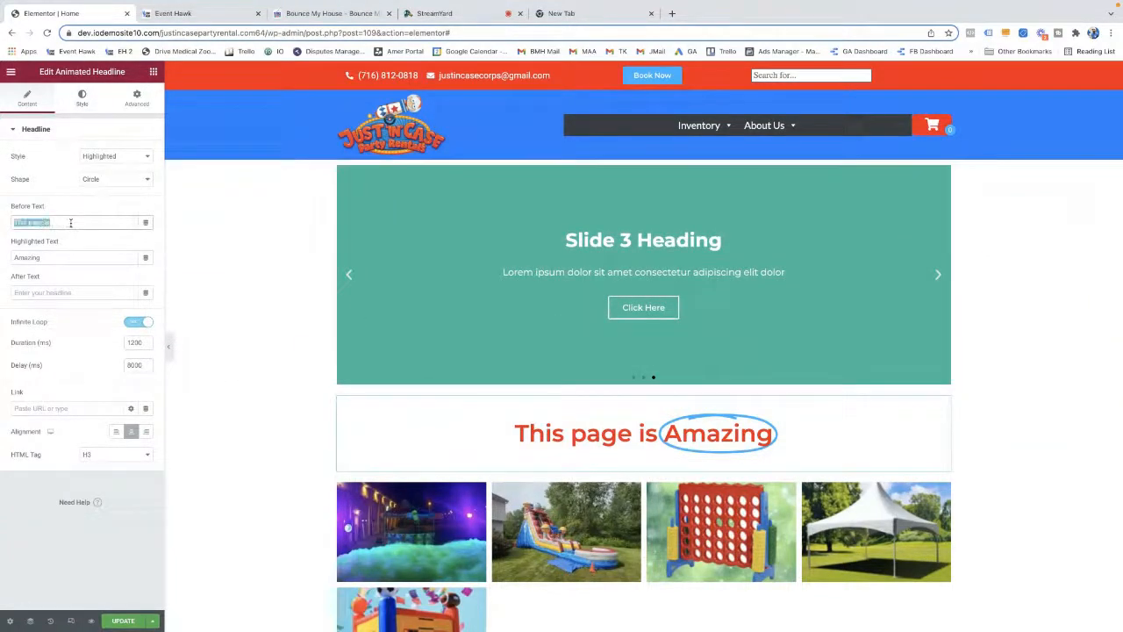
Set the animated headline's before text to "Our Customers" and its highlighted text to "LOVE"
text(Our Customers)
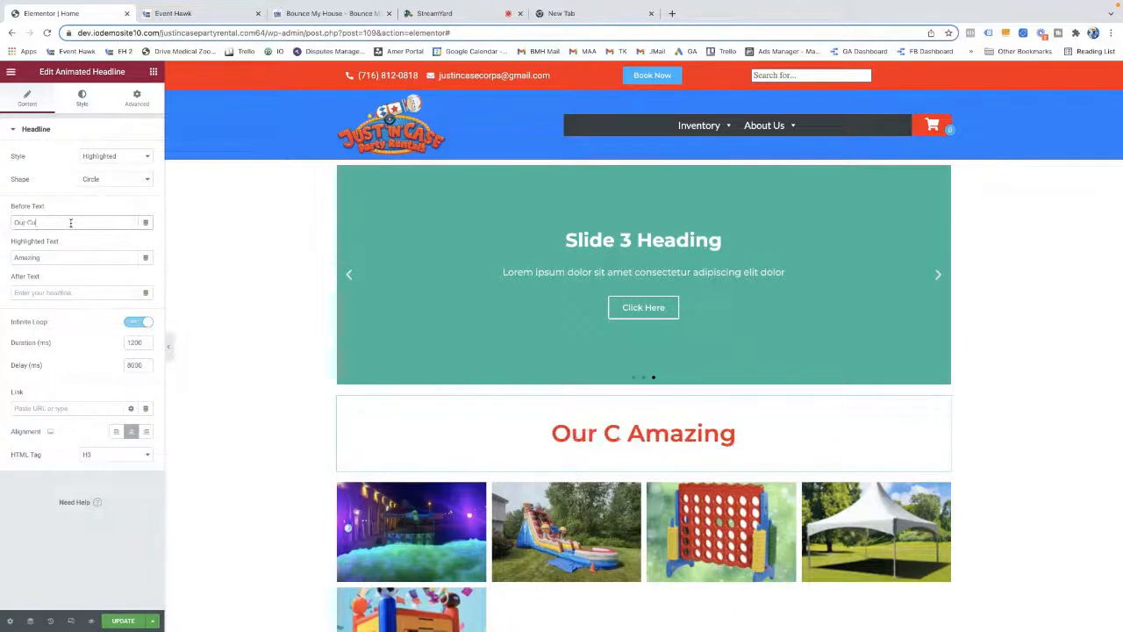
key(Tab)
key(BackSpace)
text(LOVE)
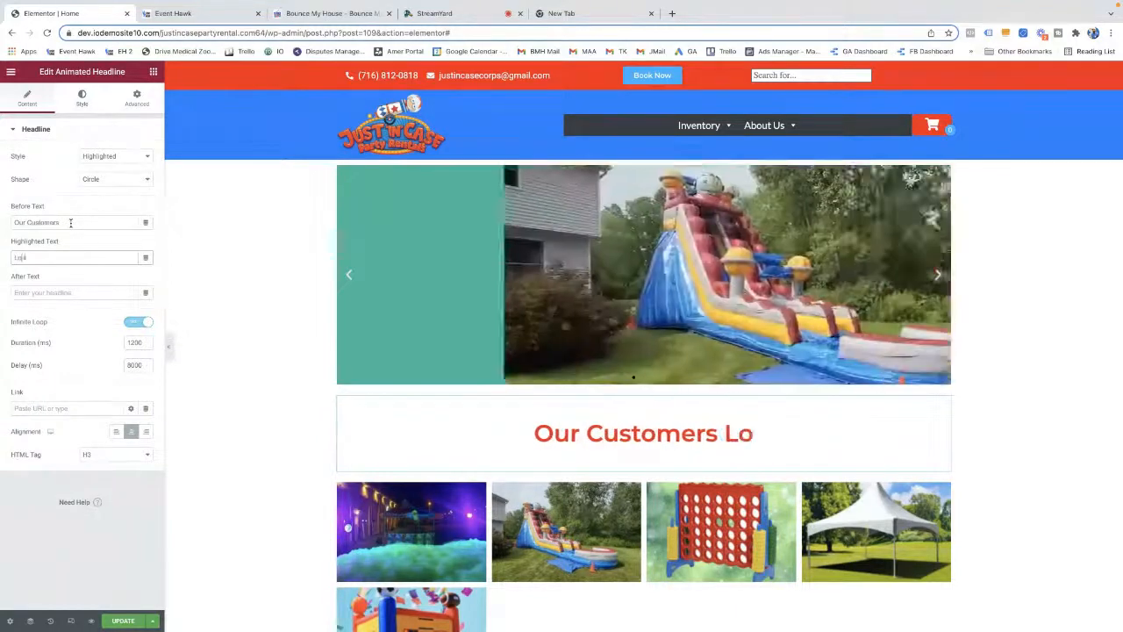
Set the animated headline's after text to "Us", trying the capitalizations "US" and "us" as well
key(Tab)
text(US)
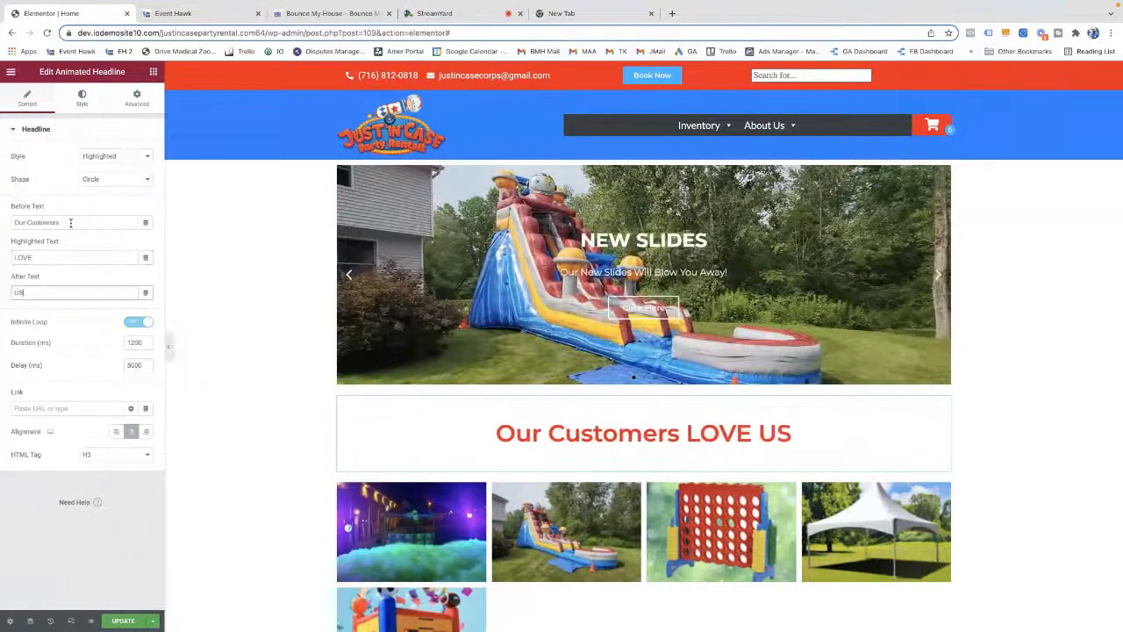
key(BackSpace)
key(BackSpace)
text(us)
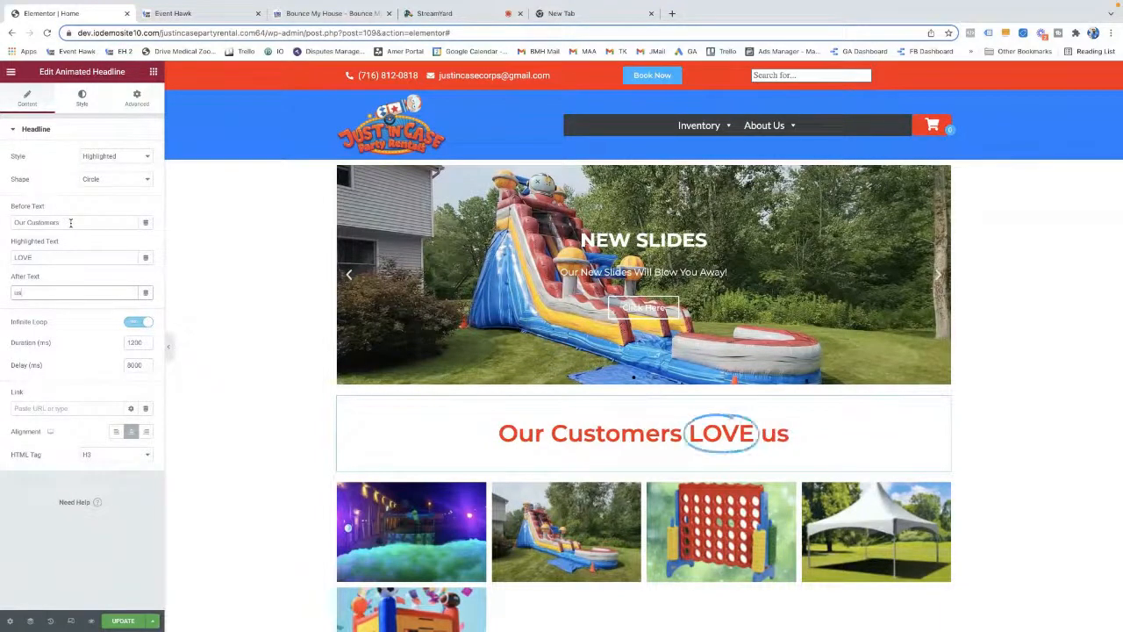
key(BackSpace)
key(BackSpace)
text(US)
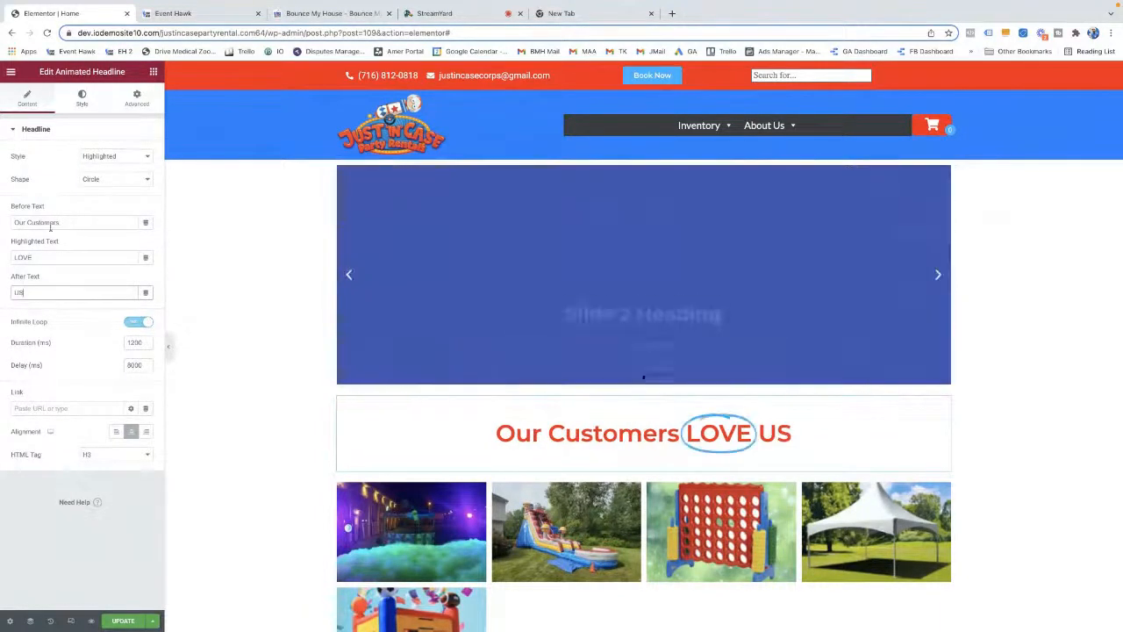
key(BackSpace)
text(s)
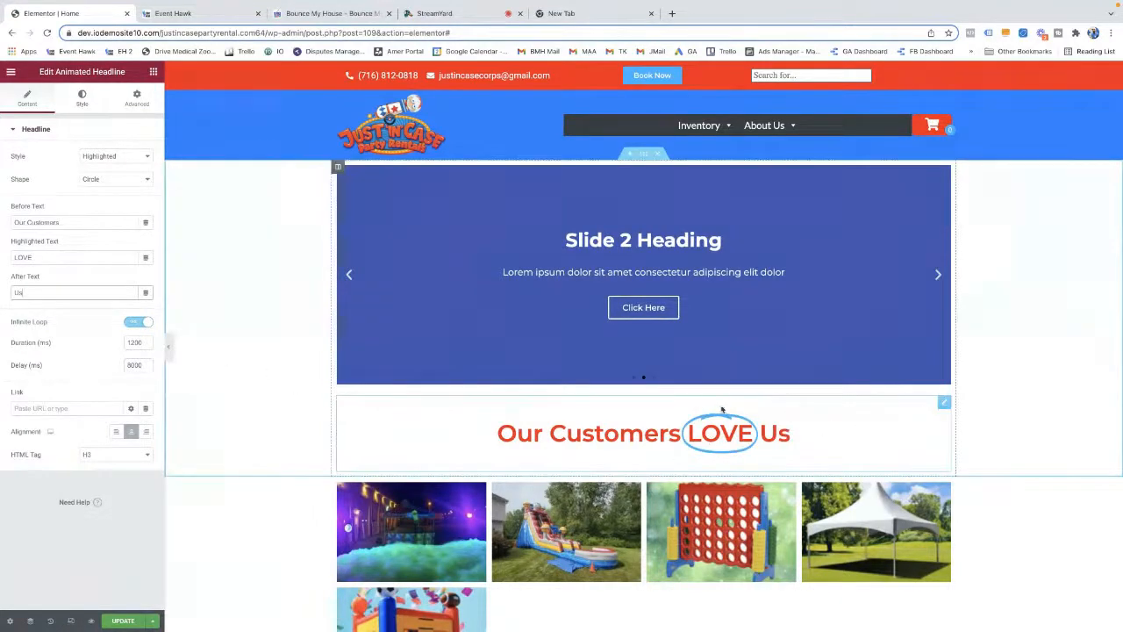
Add a Flip Box widget between the animated headline and the image gallery
click(154, 72)
scroll(134, 436, down, 4)
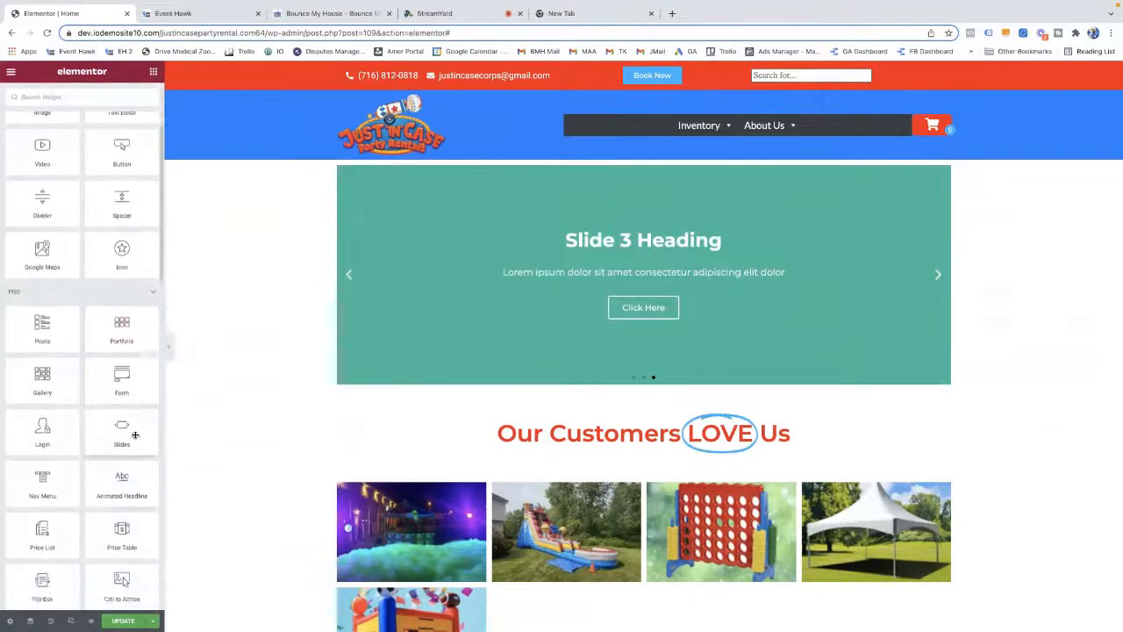
scroll(133, 436, down, 2)
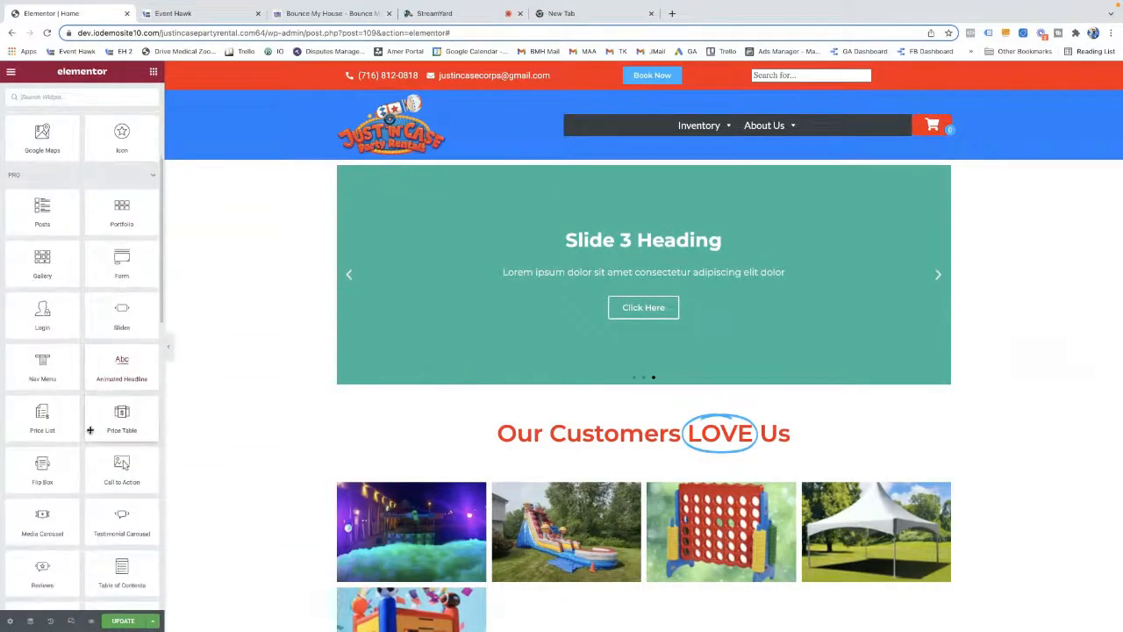
scroll(61, 423, down, 1)
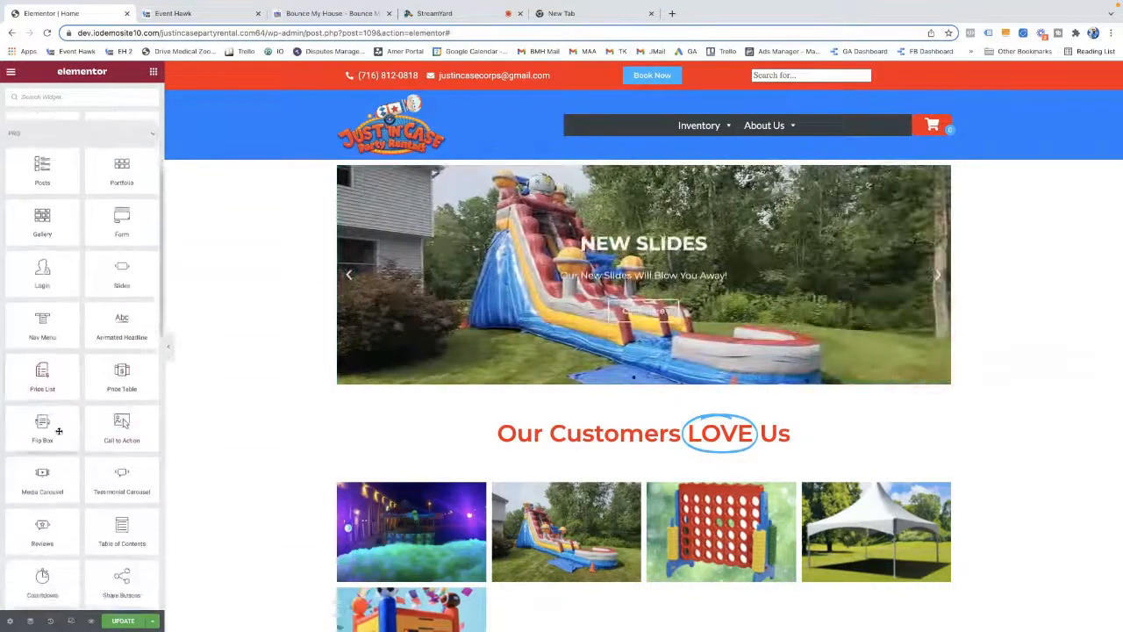
drag(87, 436, 722, 460)
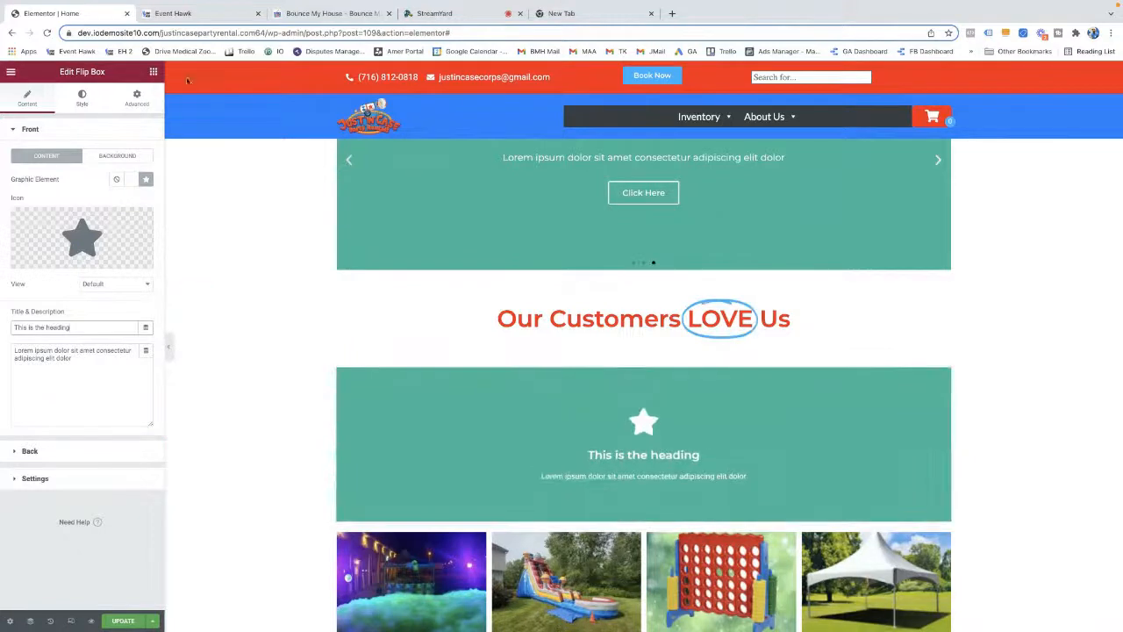
Add a Call to Action widget between the flip box and the image gallery
click(154, 72)
scroll(123, 401, down, 3)
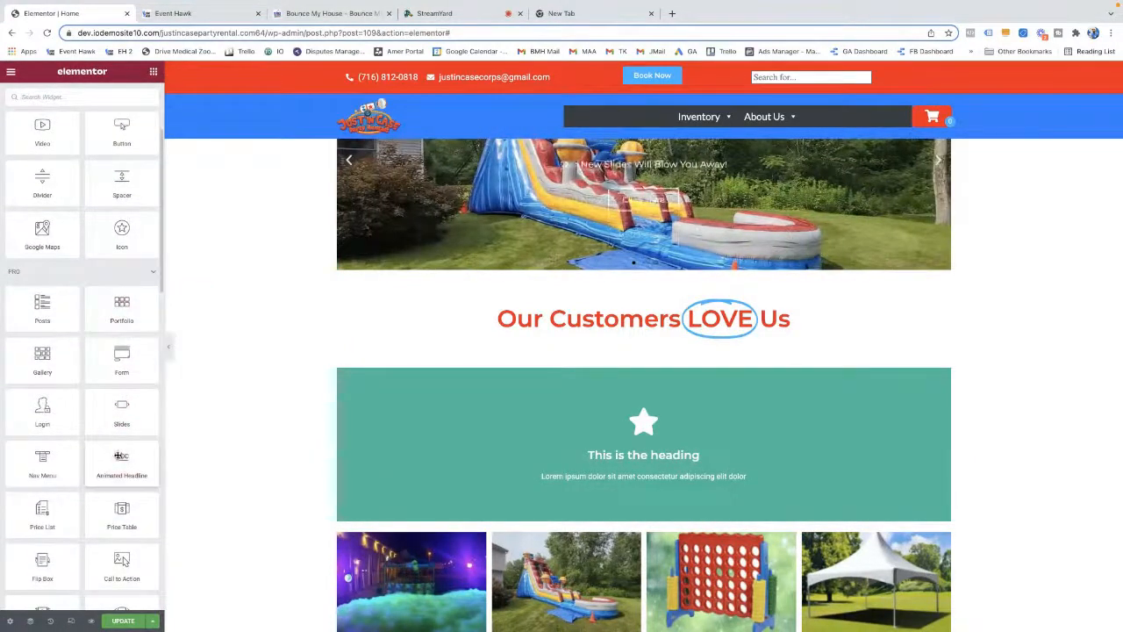
scroll(154, 465, down, 1)
scroll(122, 439, down, 1)
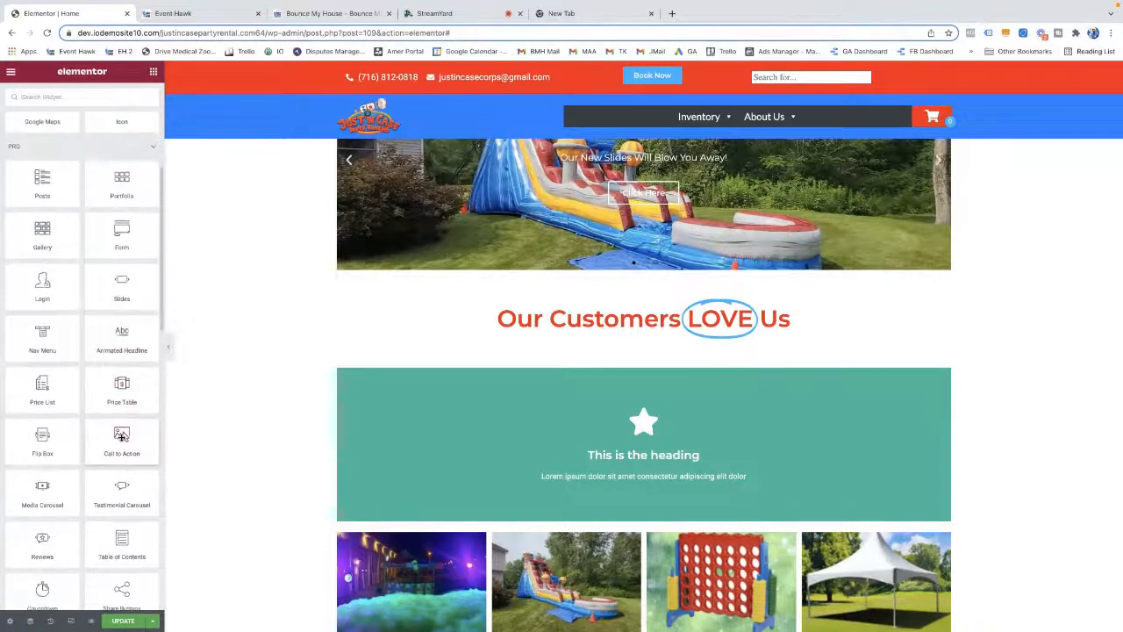
drag(122, 436, 611, 523)
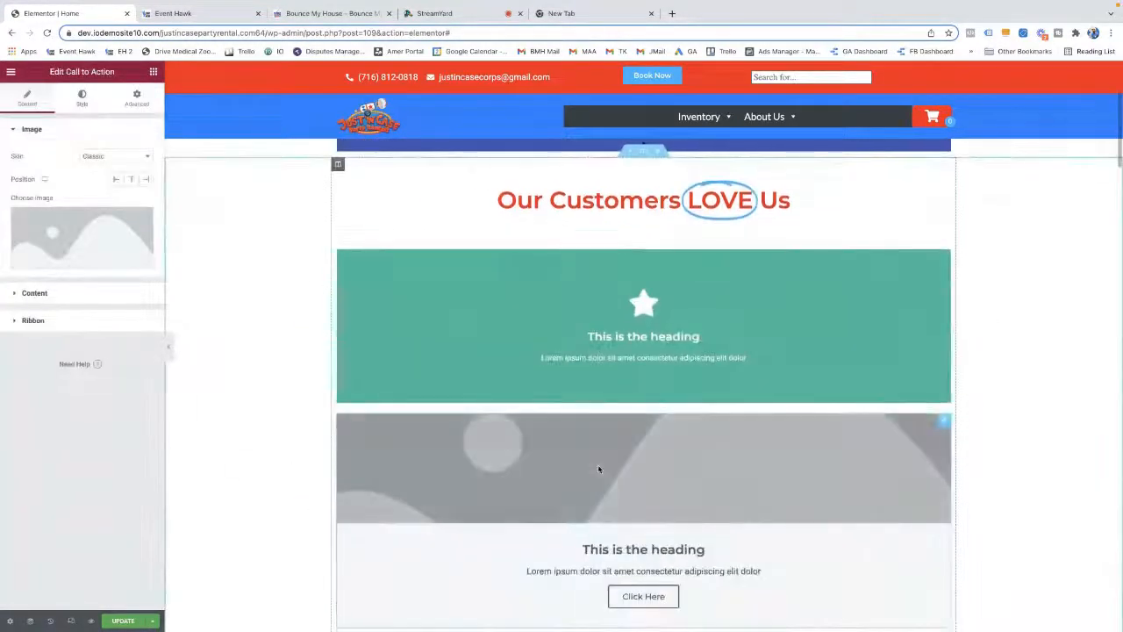
scroll(599, 469, down, 2)
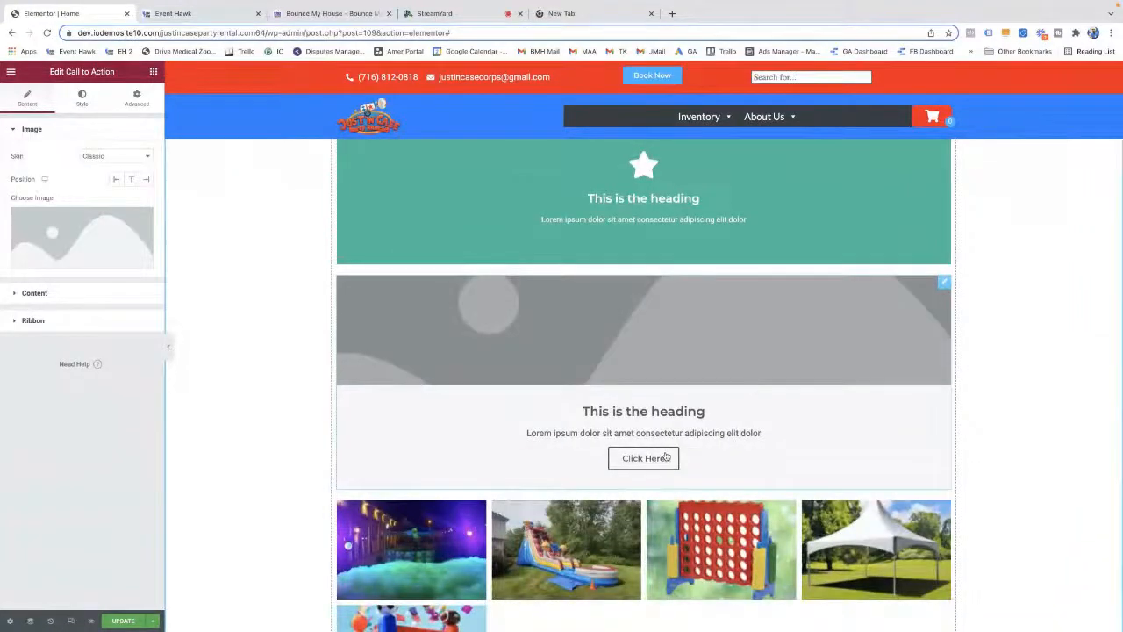
Delete the Call to Action and Flip Box widgets from the page
right_click(946, 288)
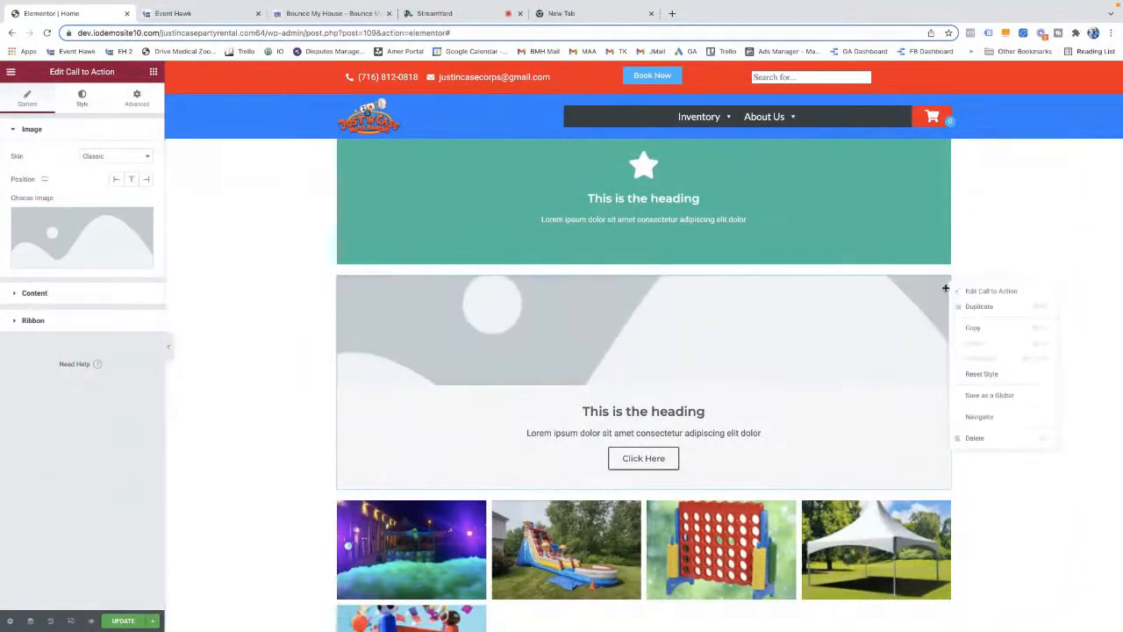
click(988, 434)
scroll(787, 213, up, 3)
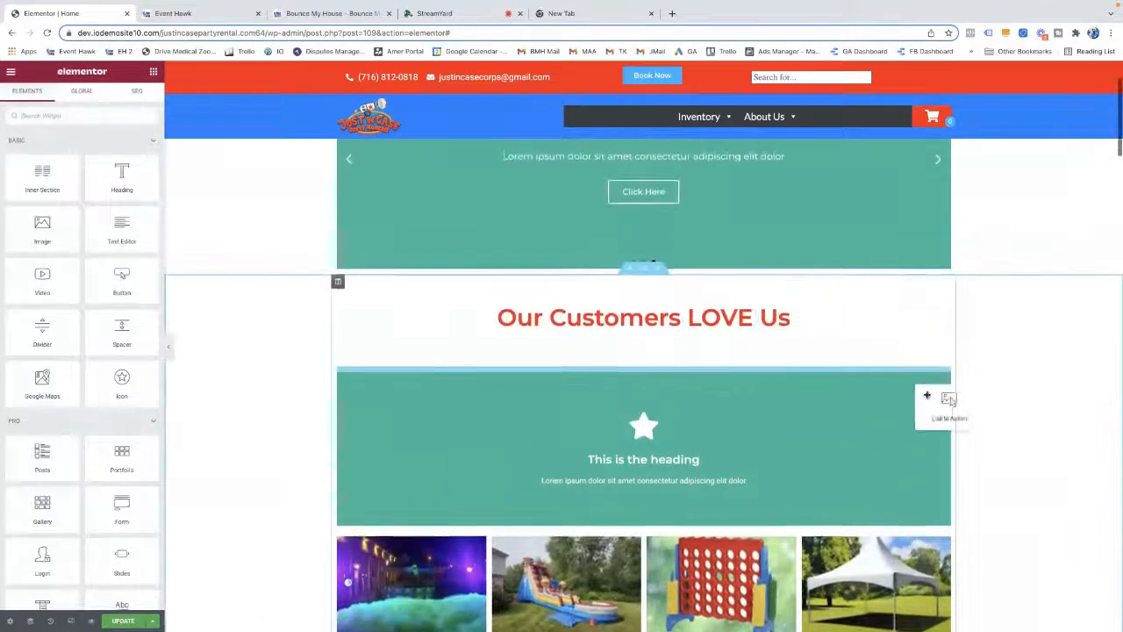
right_click(948, 374)
click(972, 526)
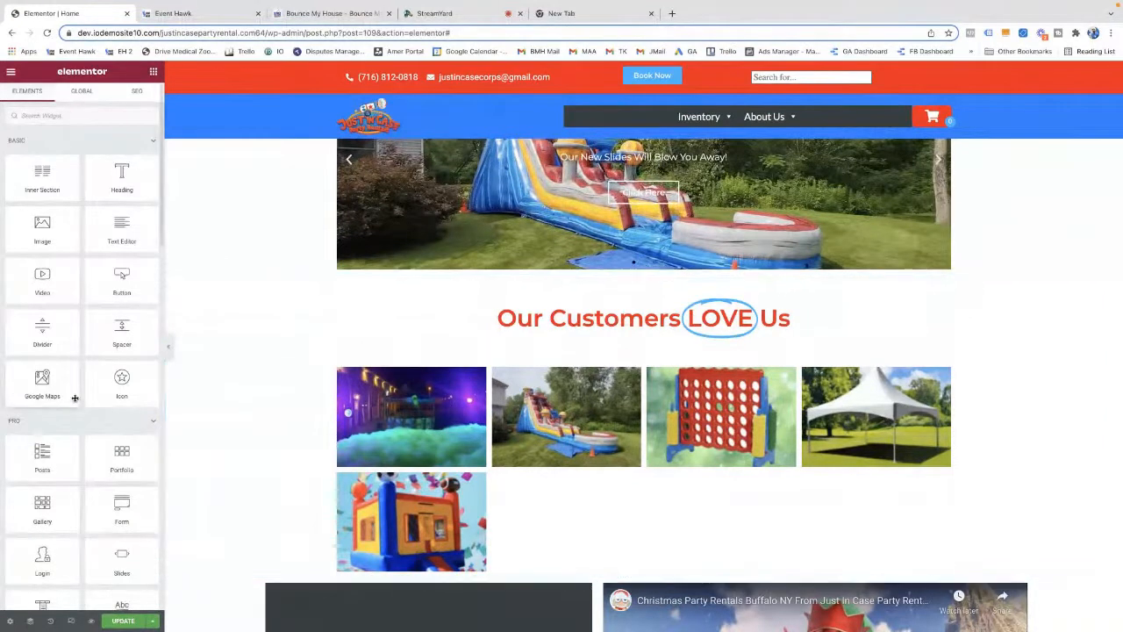
Add a Media Carousel widget below the image gallery and compare it with the slides carousel above
scroll(105, 400, down, 5)
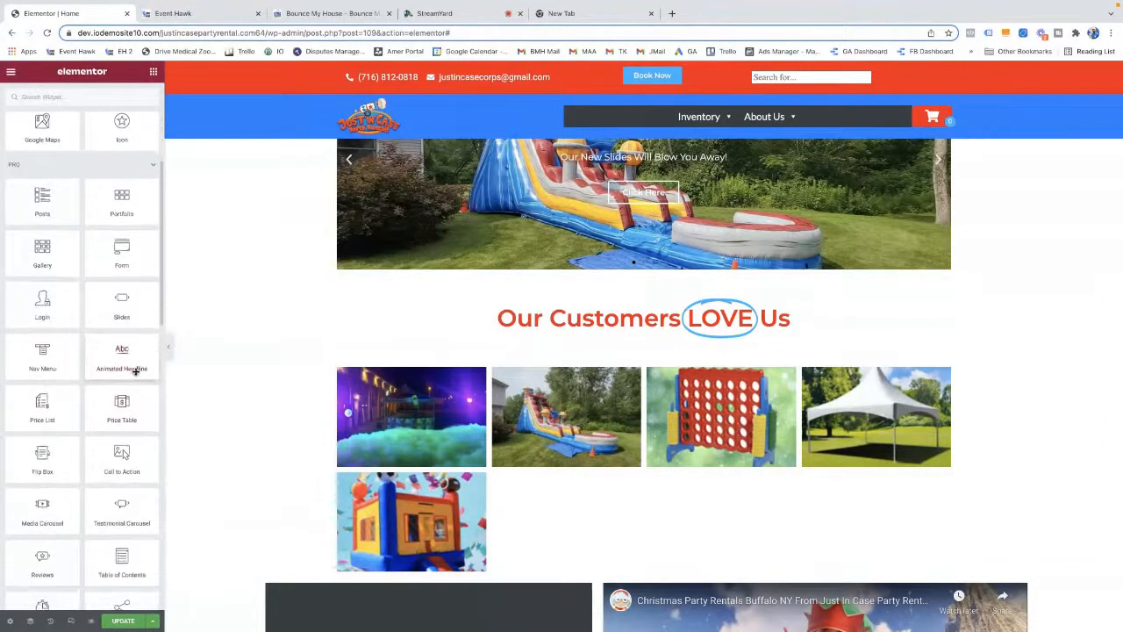
scroll(141, 390, down, 2)
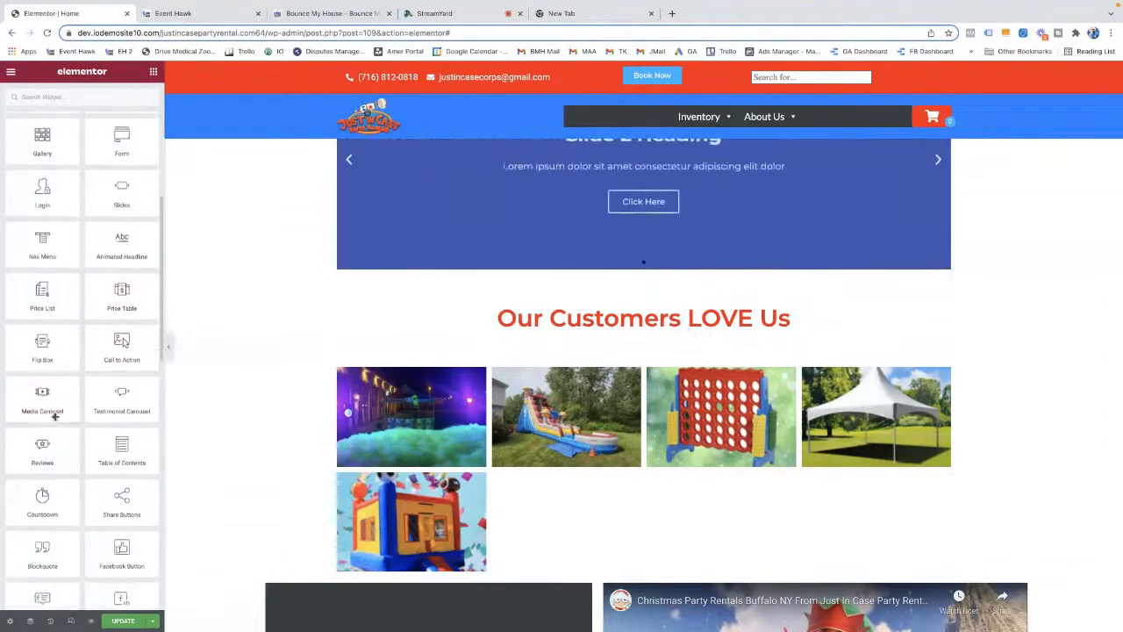
drag(42, 399, 587, 533)
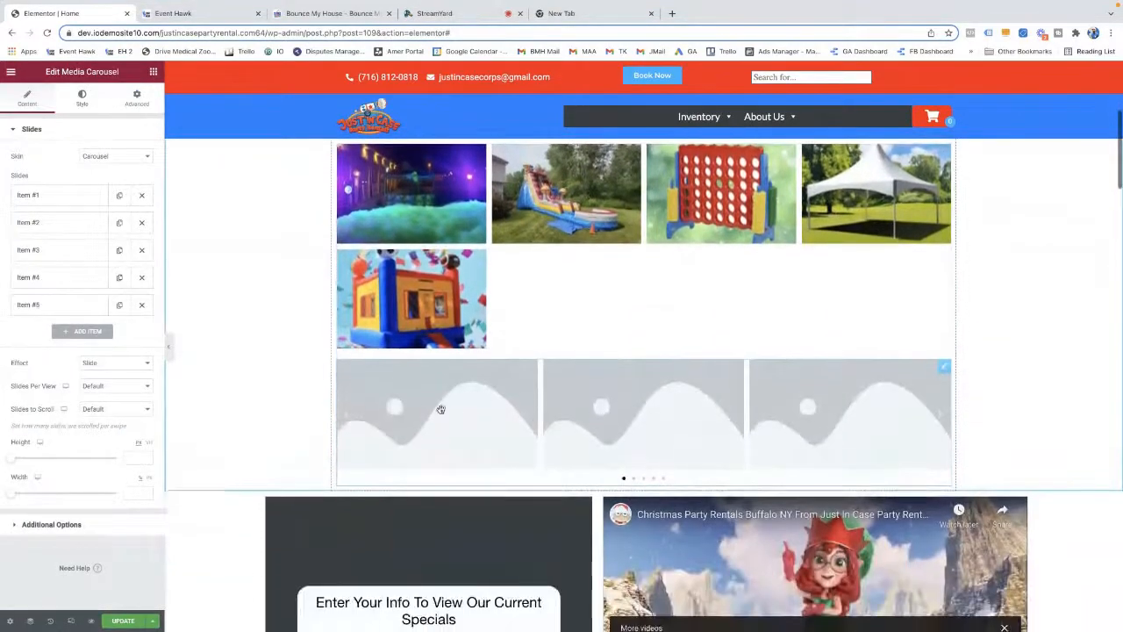
scroll(956, 421, up, 4)
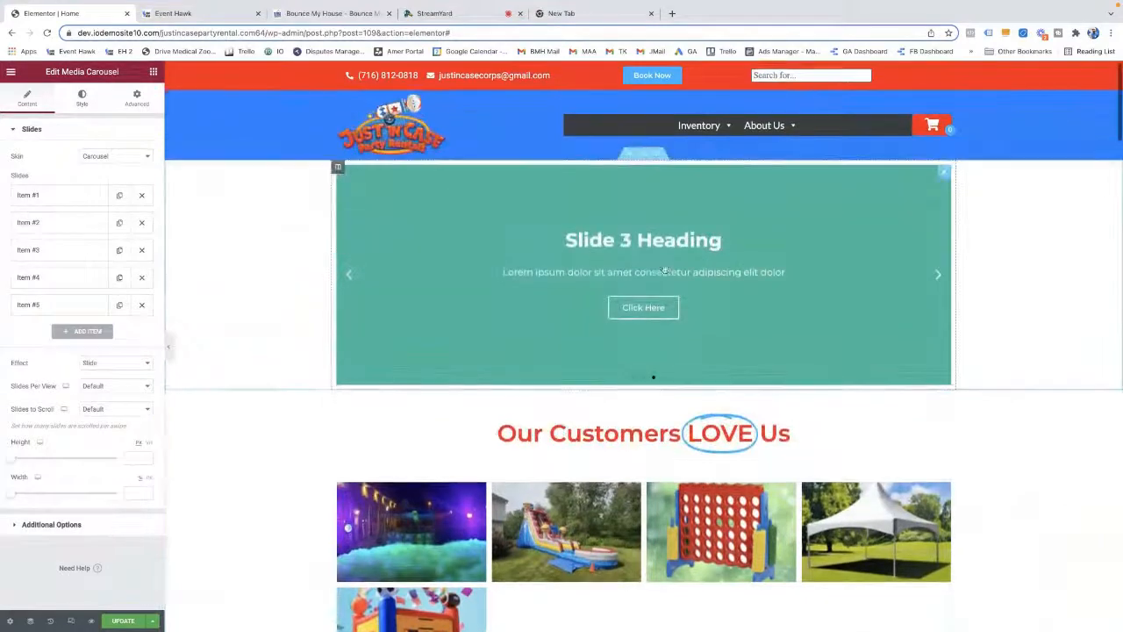
scroll(755, 398, down, 4)
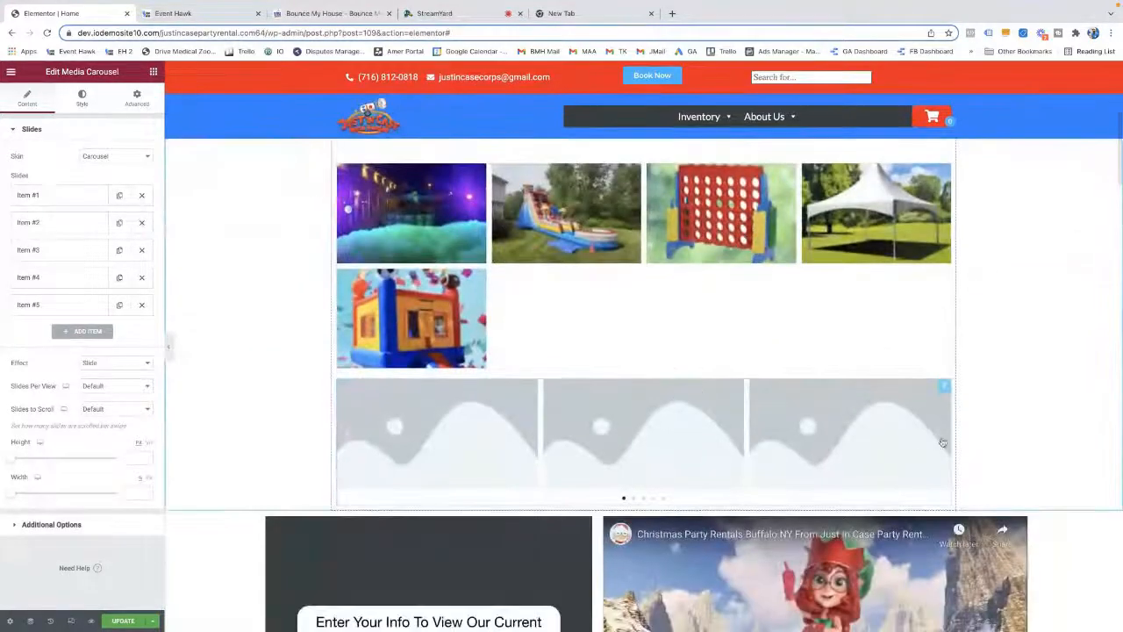
Set the media carousel's first slide image to the inflatable slide and bounce house combo on the light-blue background
click(349, 441)
click(349, 440)
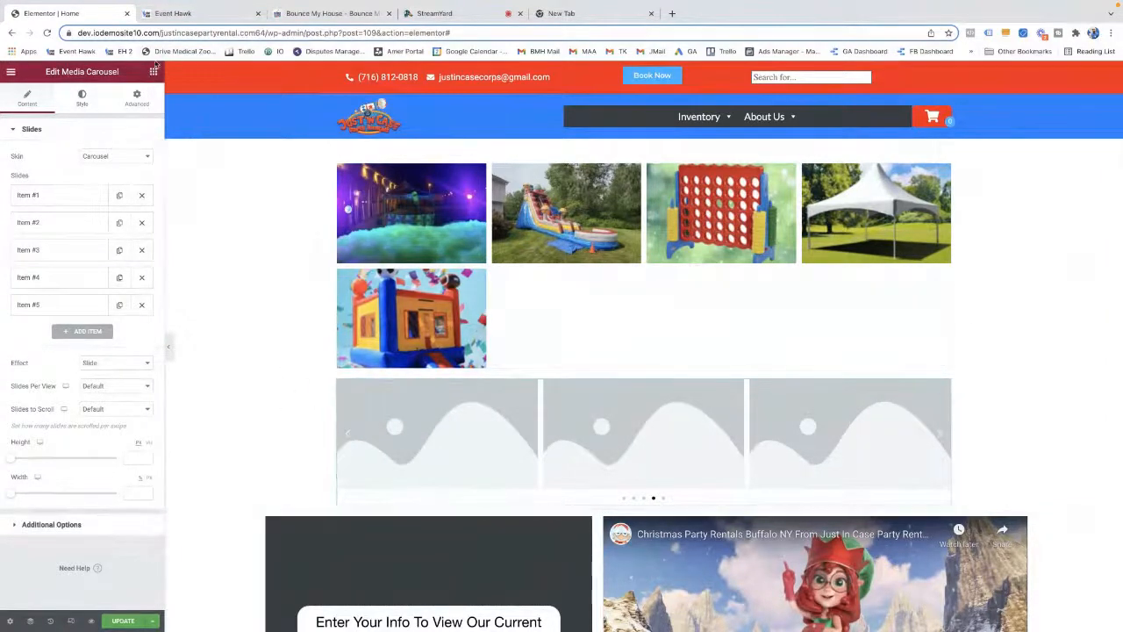
click(153, 71)
click(439, 451)
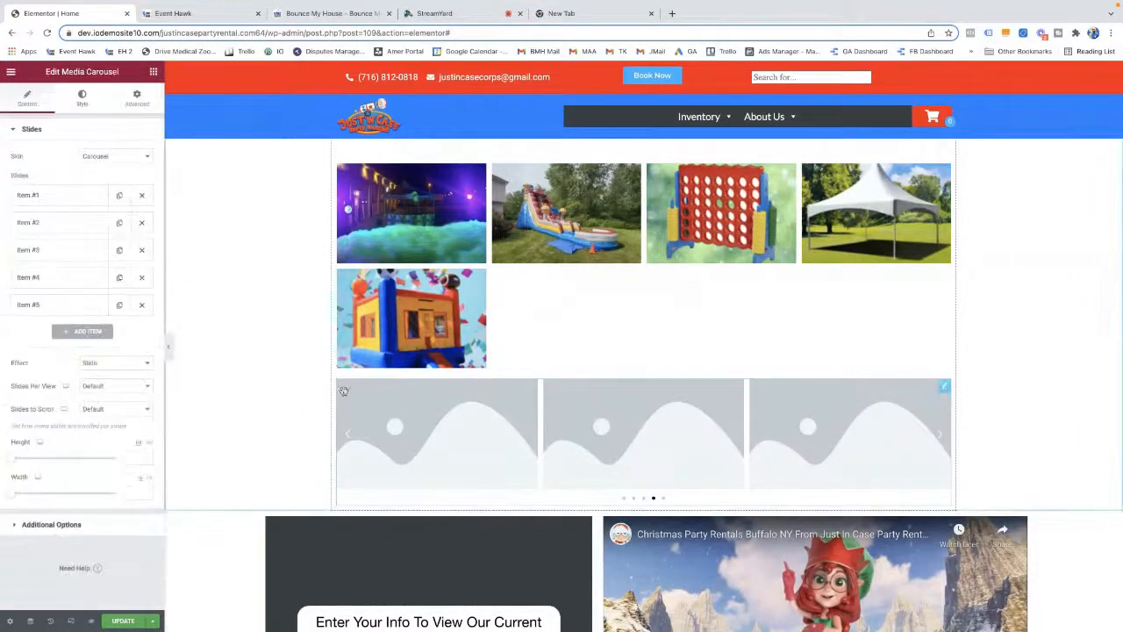
click(63, 197)
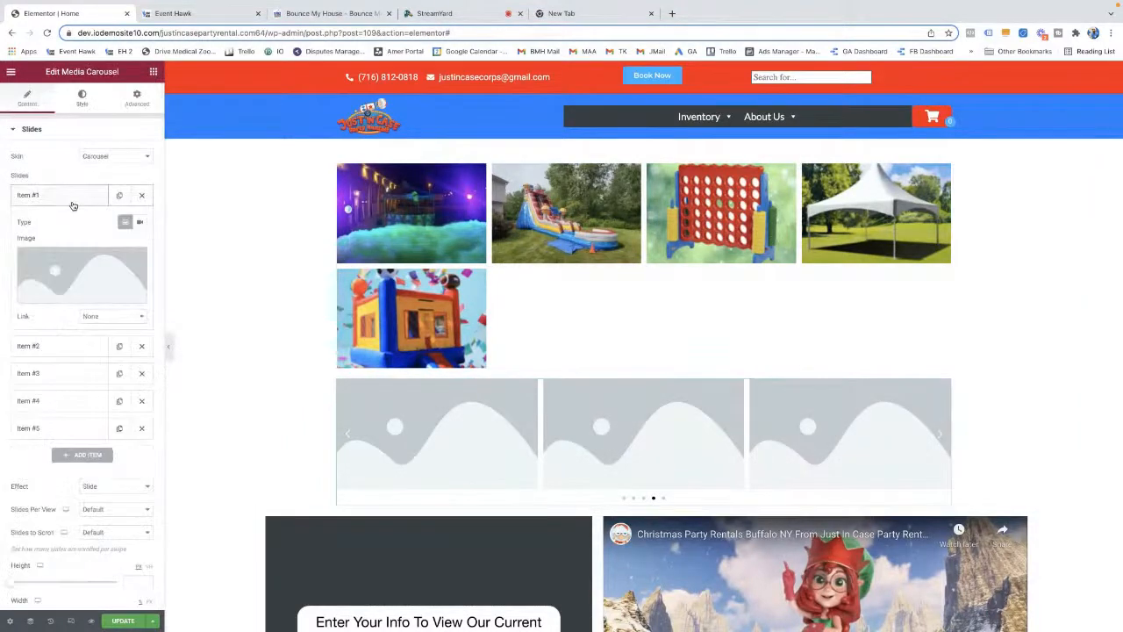
click(70, 272)
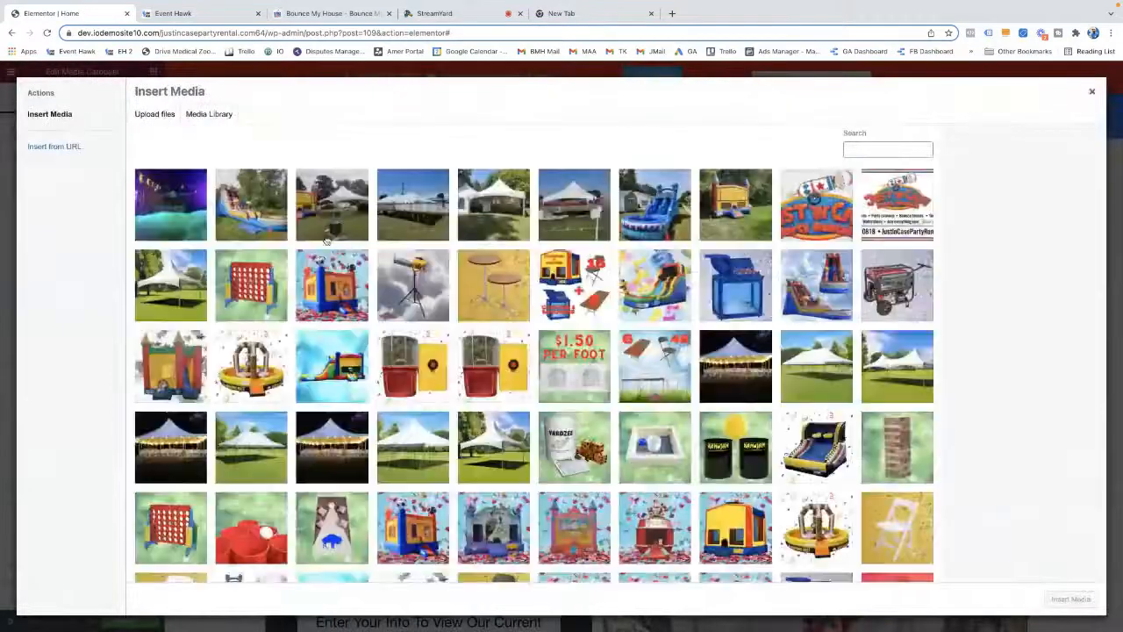
double_click(358, 369)
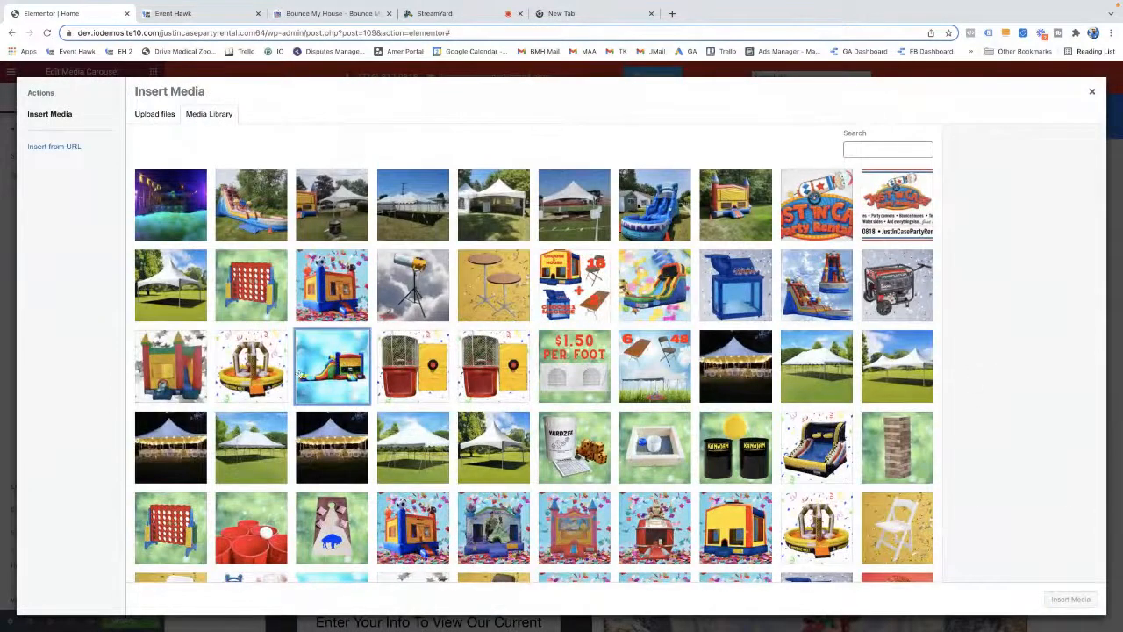
click(349, 369)
click(1071, 599)
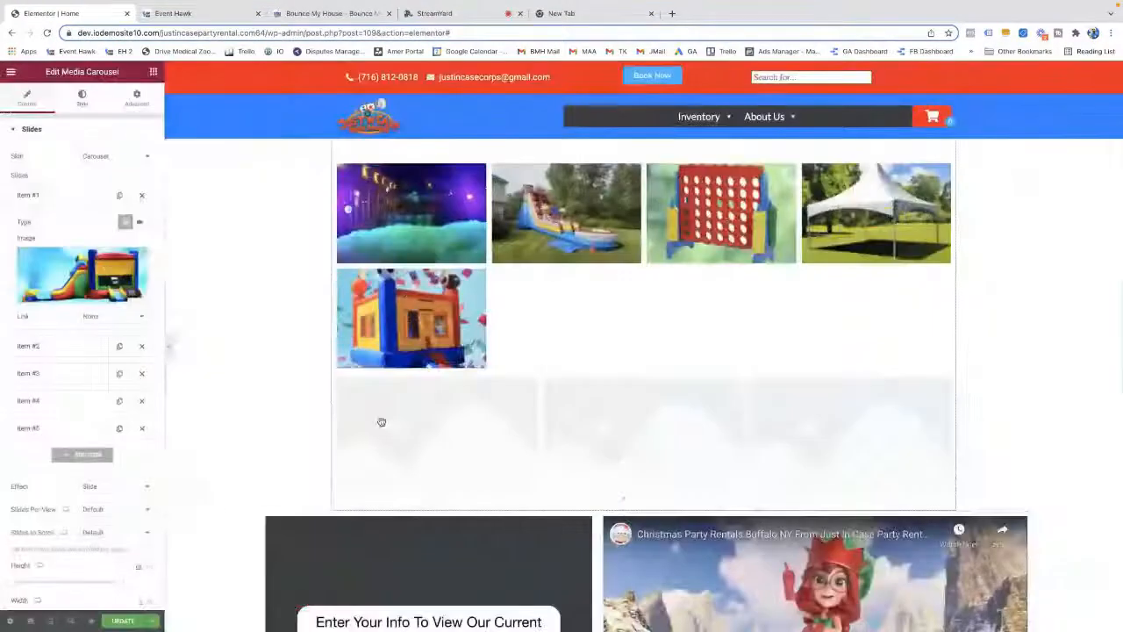
Cycle through the media carousel's slides in both directions to examine how the new image moves
scroll(373, 474, down, 1)
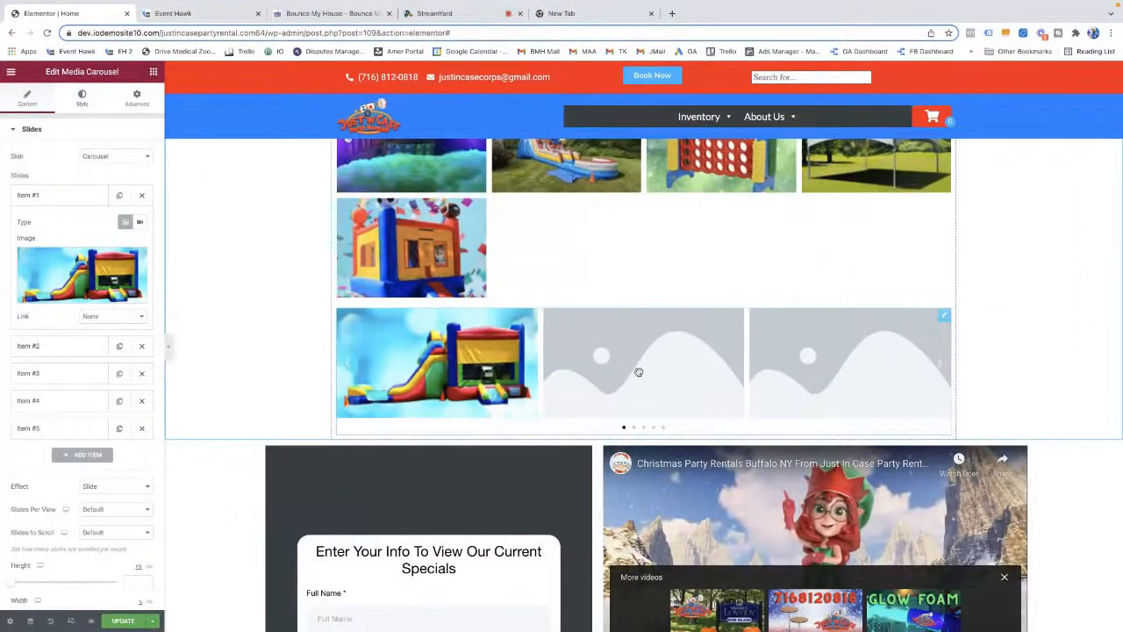
drag(638, 372, 439, 370)
click(347, 372)
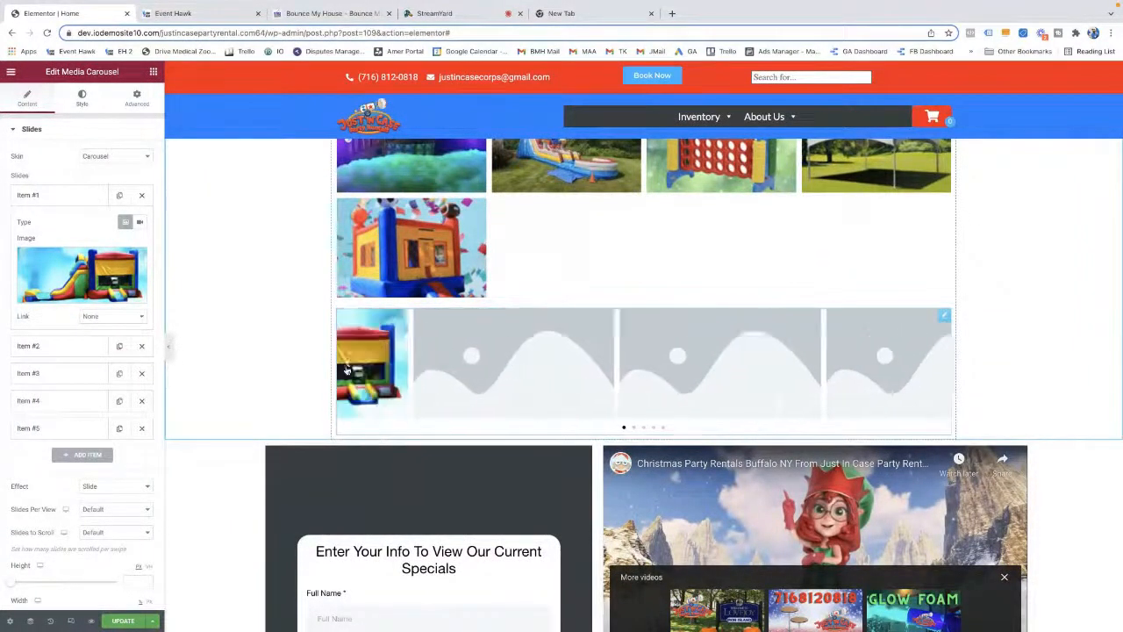
click(348, 371)
click(347, 371)
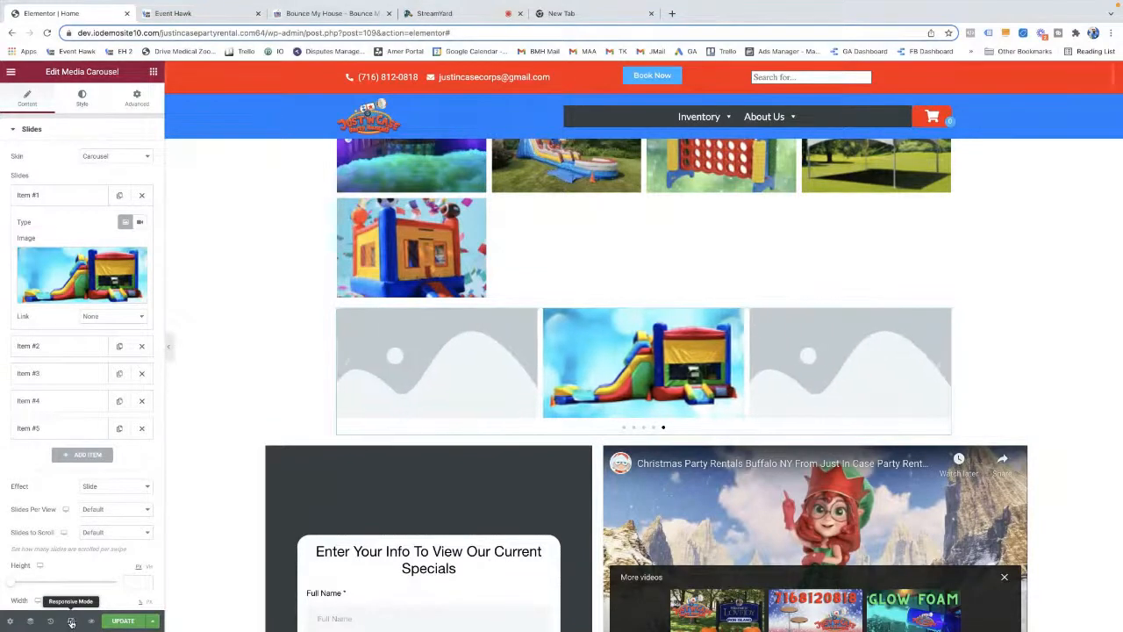
Preview the page's gallery and media carousel in the mobile layout, and return to the desktop layout
click(71, 622)
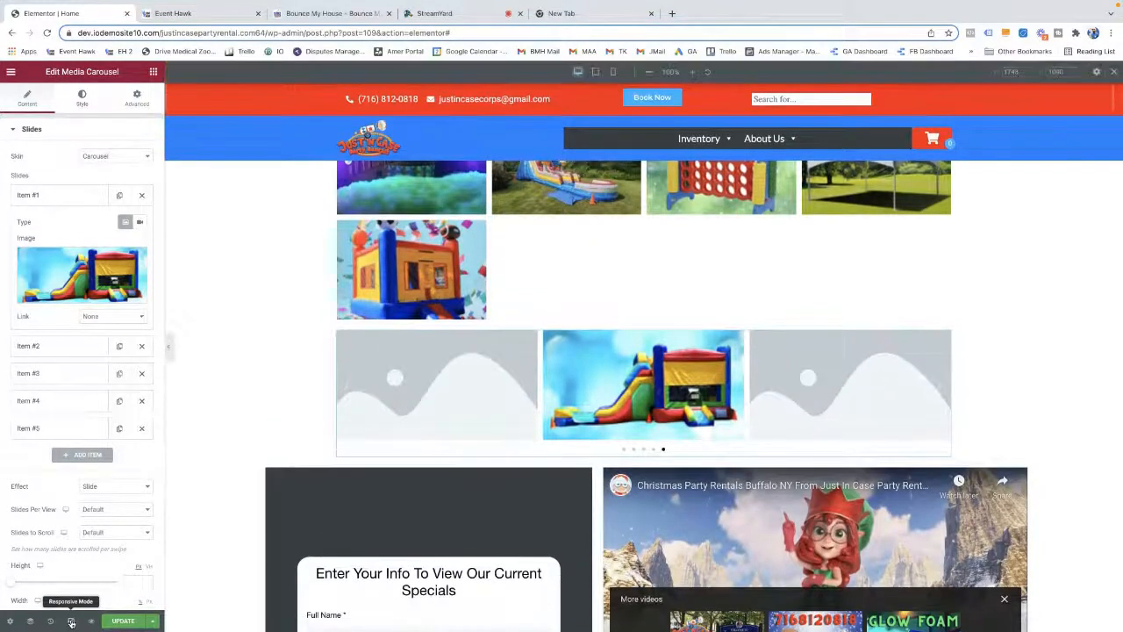
click(614, 72)
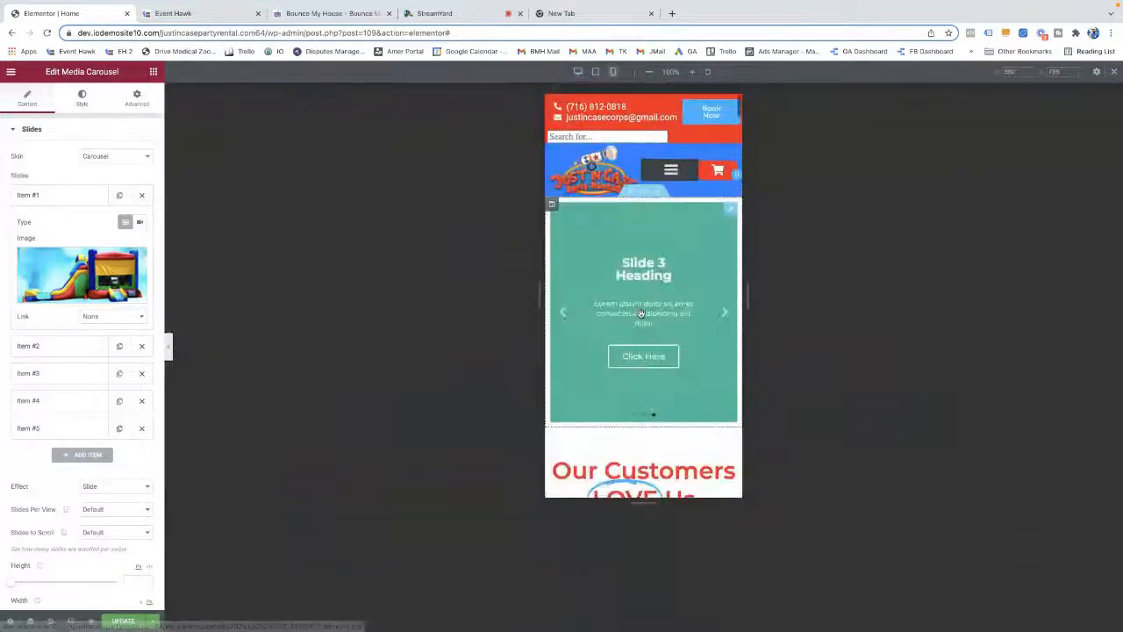
scroll(643, 319, down, 3)
scroll(645, 322, down, 4)
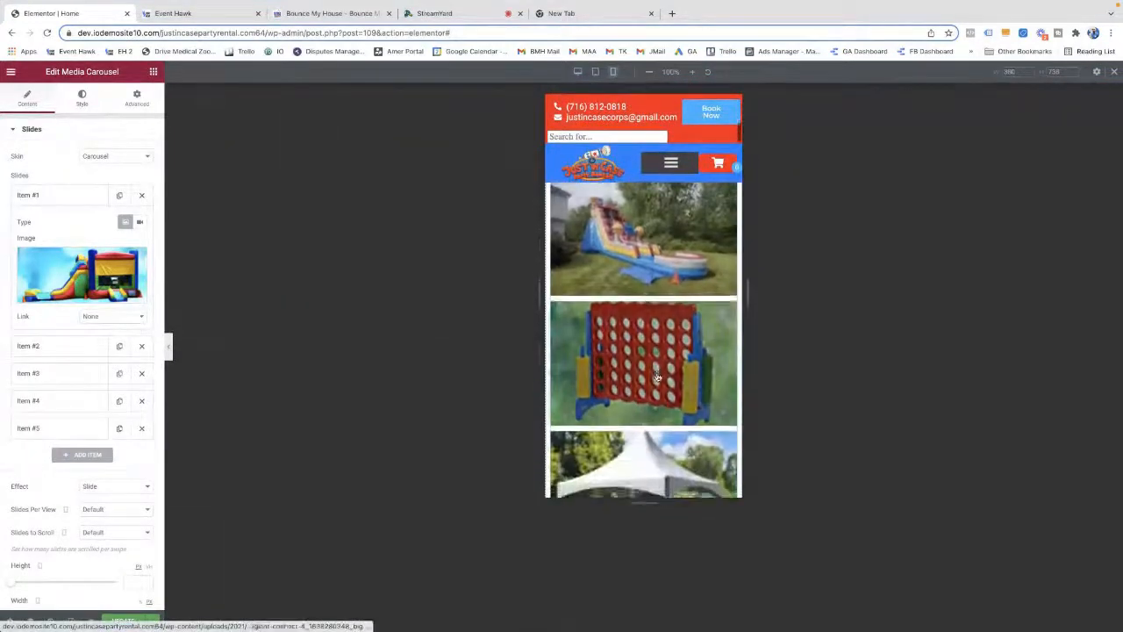
scroll(648, 342, down, 3)
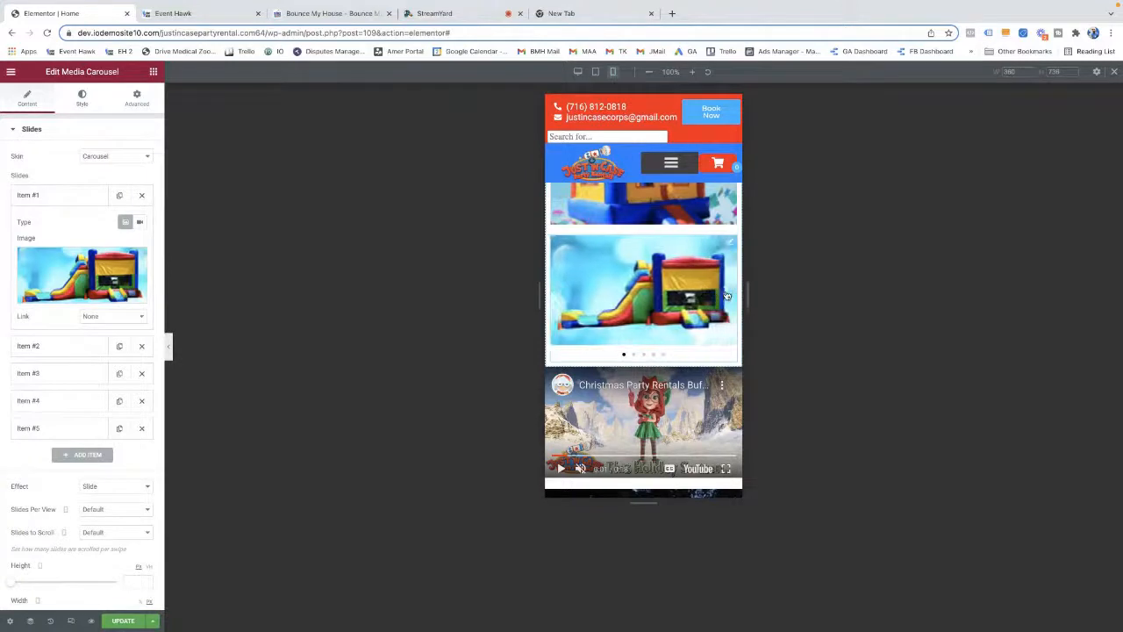
scroll(727, 296, down, 1)
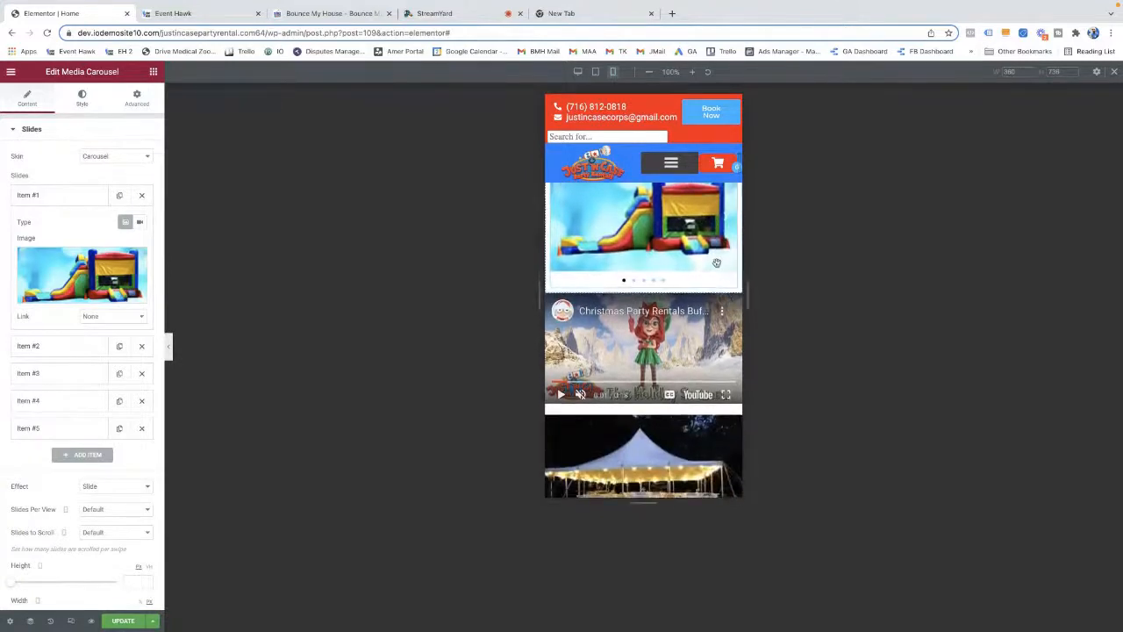
scroll(717, 263, up, 2)
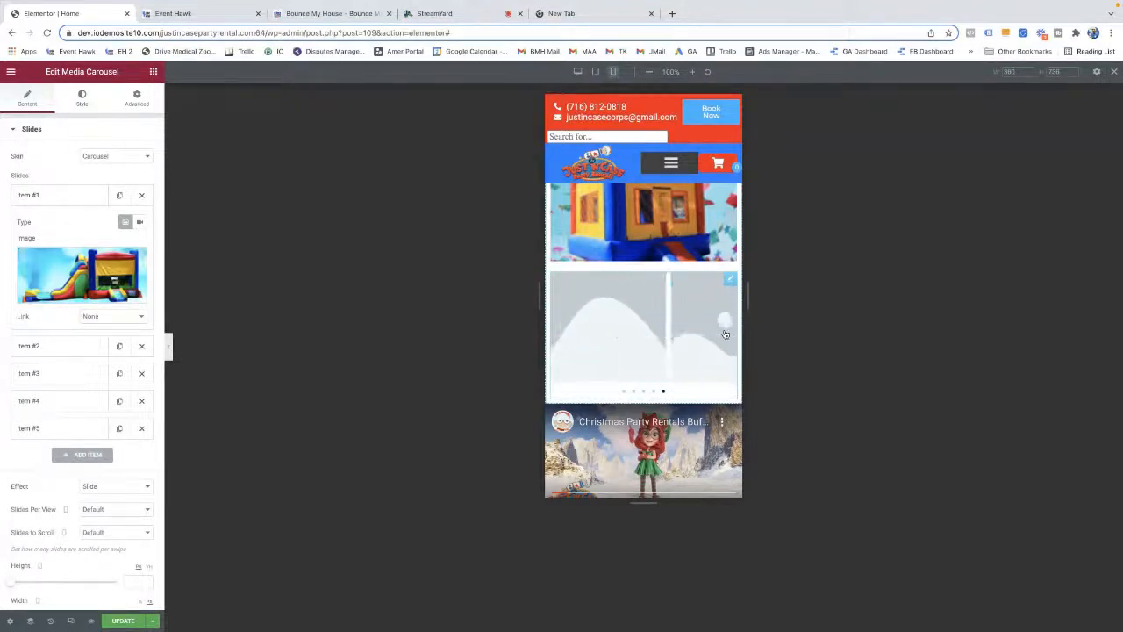
scroll(647, 246, up, 2)
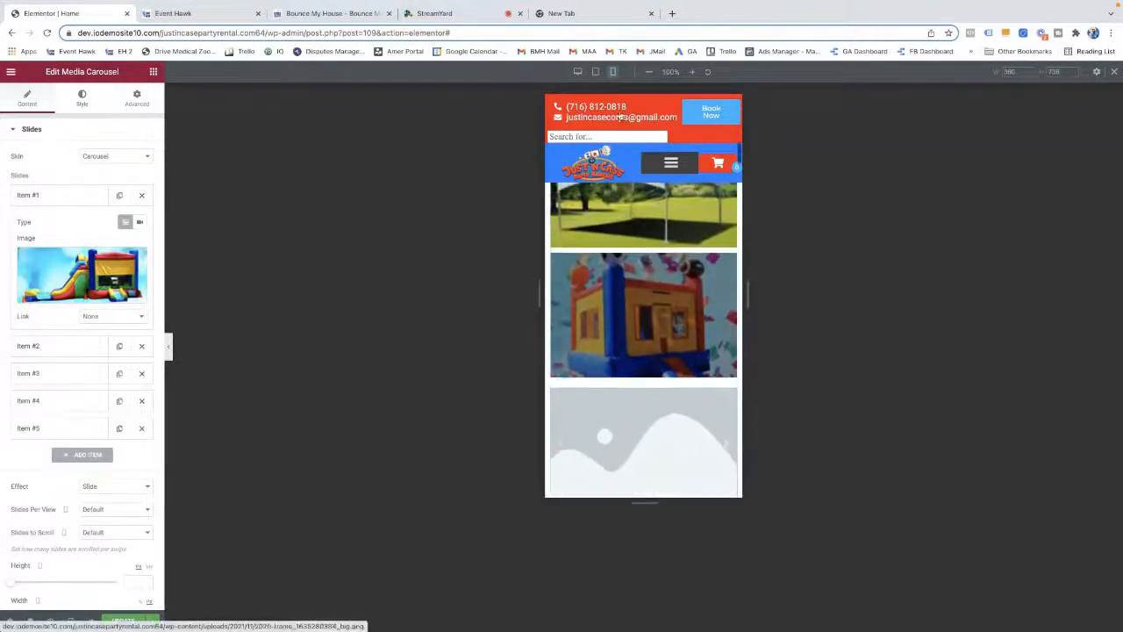
click(578, 73)
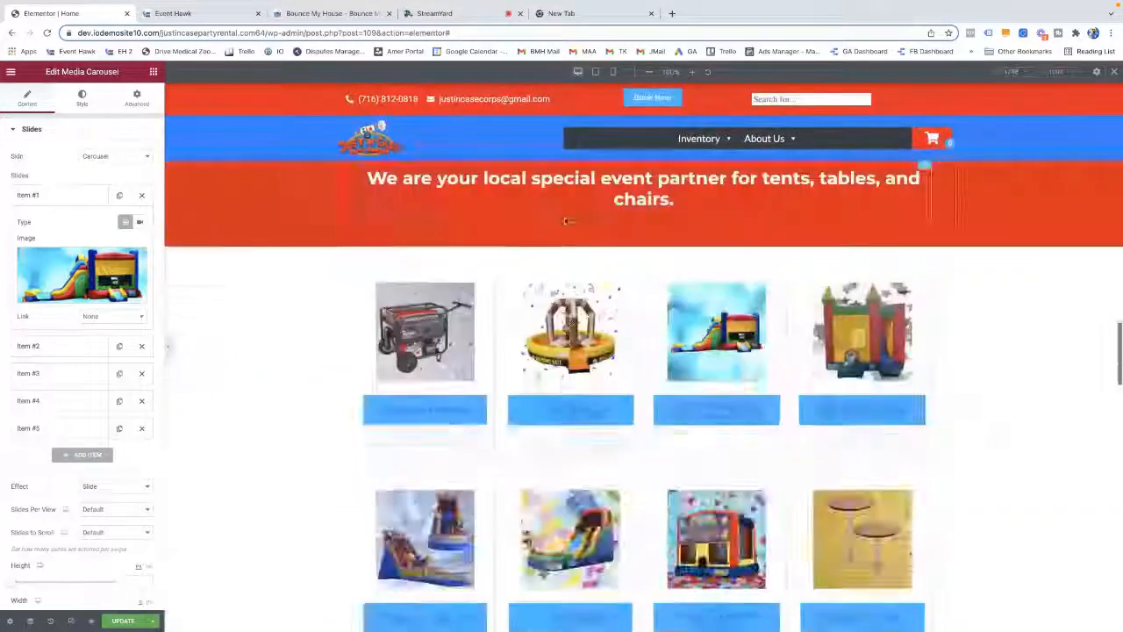
Delete the image gallery between the animated headline and the media carousel
scroll(564, 216, up, 7)
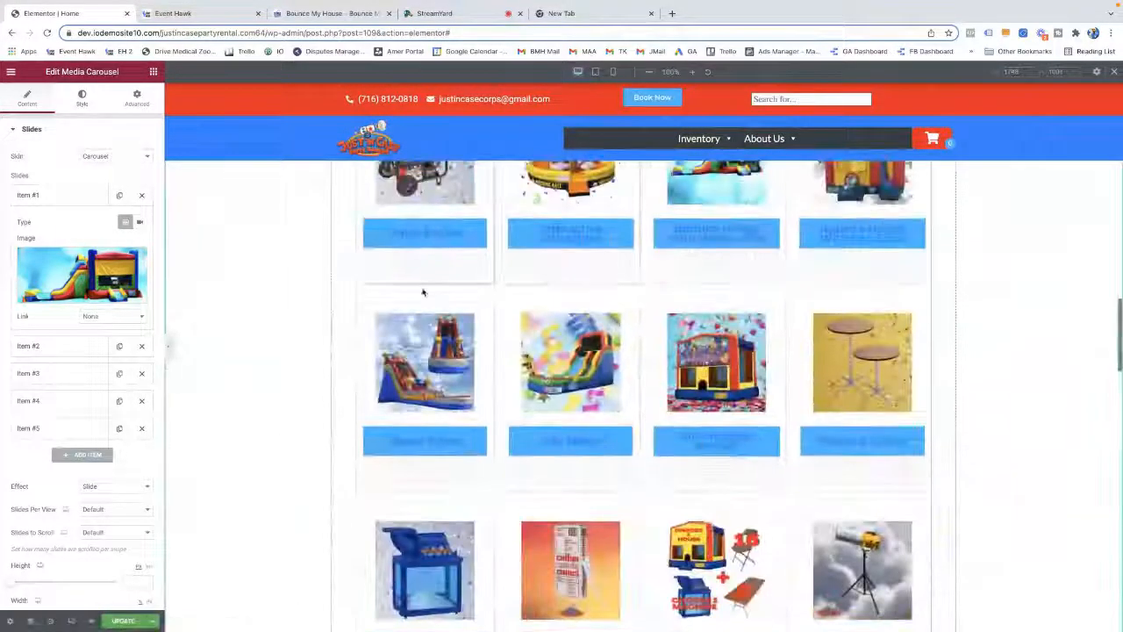
scroll(430, 294, down, 3)
scroll(442, 299, down, 5)
scroll(448, 295, up, 15)
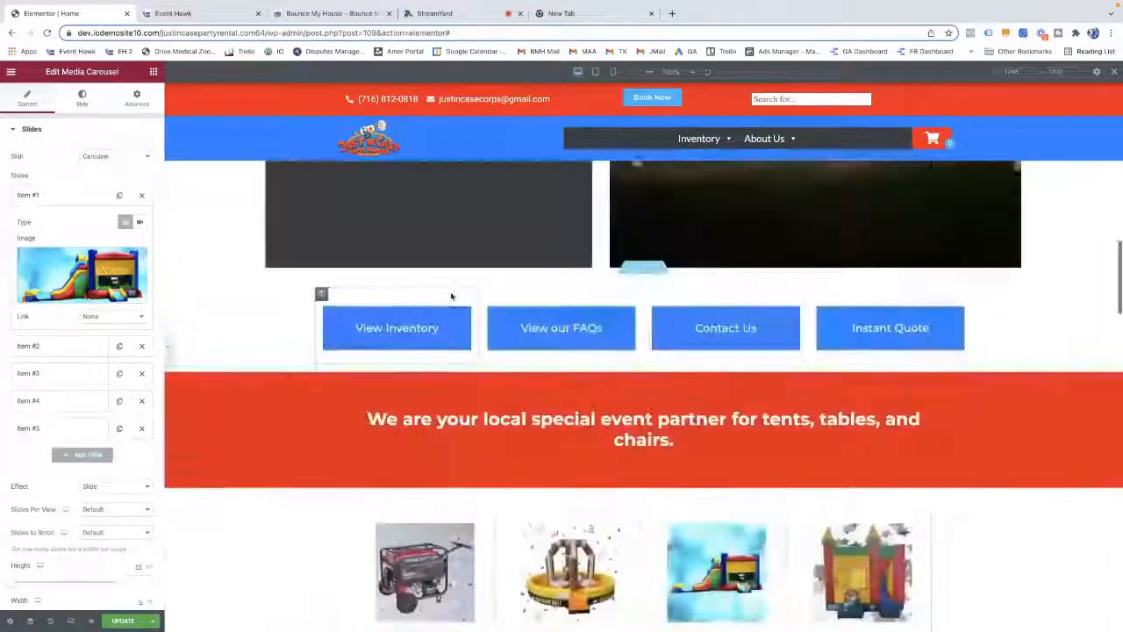
scroll(450, 292, up, 10)
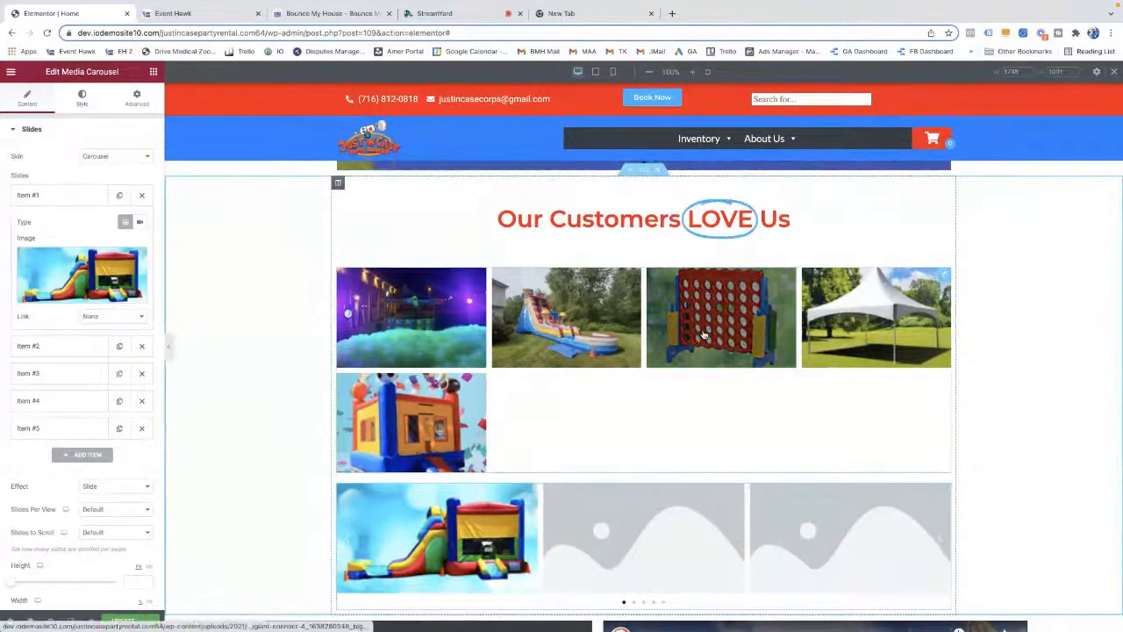
right_click(946, 278)
click(969, 430)
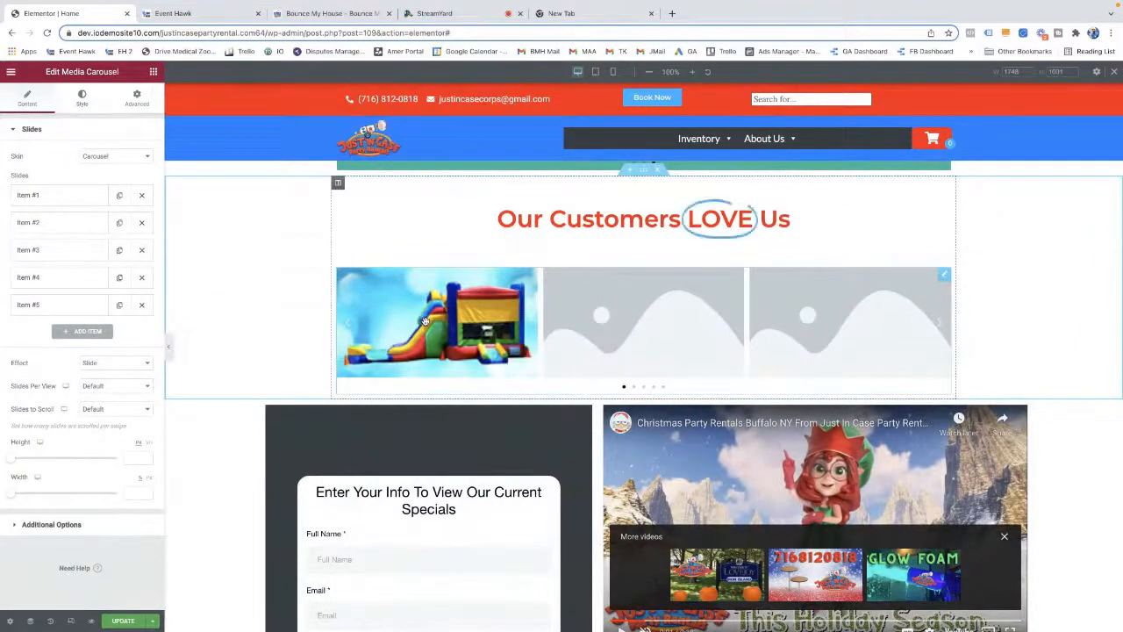
Set the link of the media carousel's first slide to Custom URL and show its link options
drag(425, 321, 562, 253)
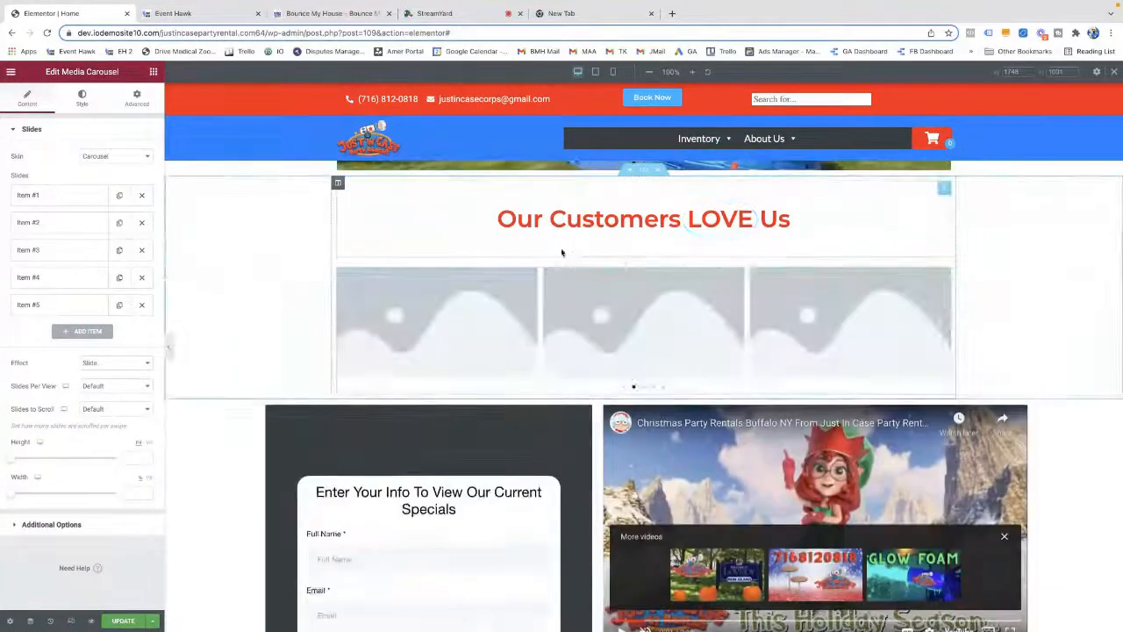
click(58, 199)
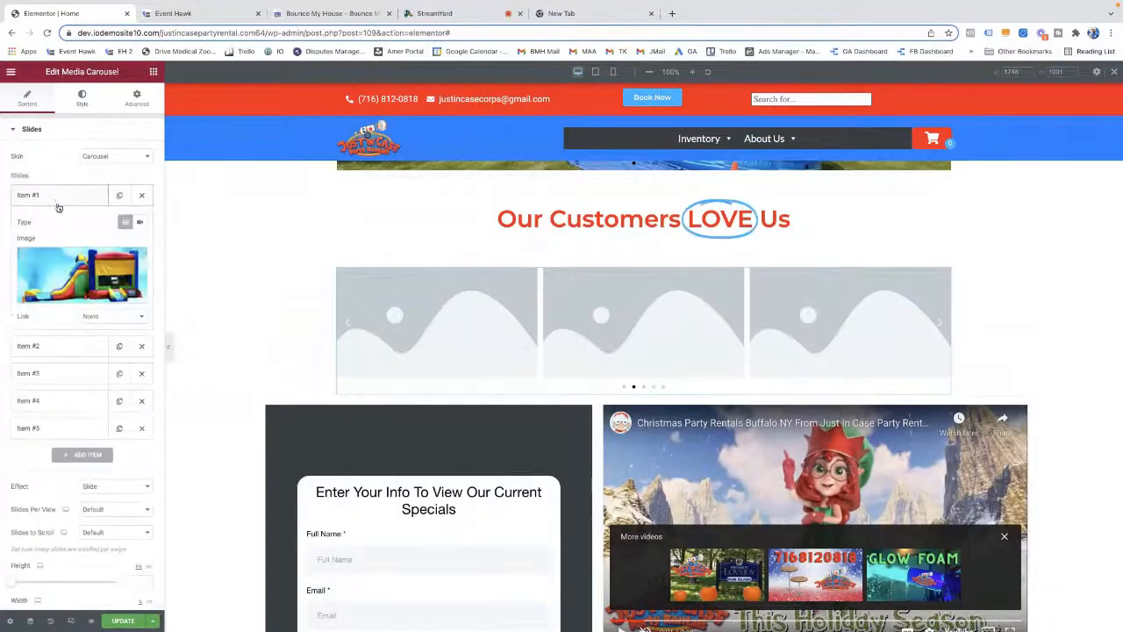
click(103, 318)
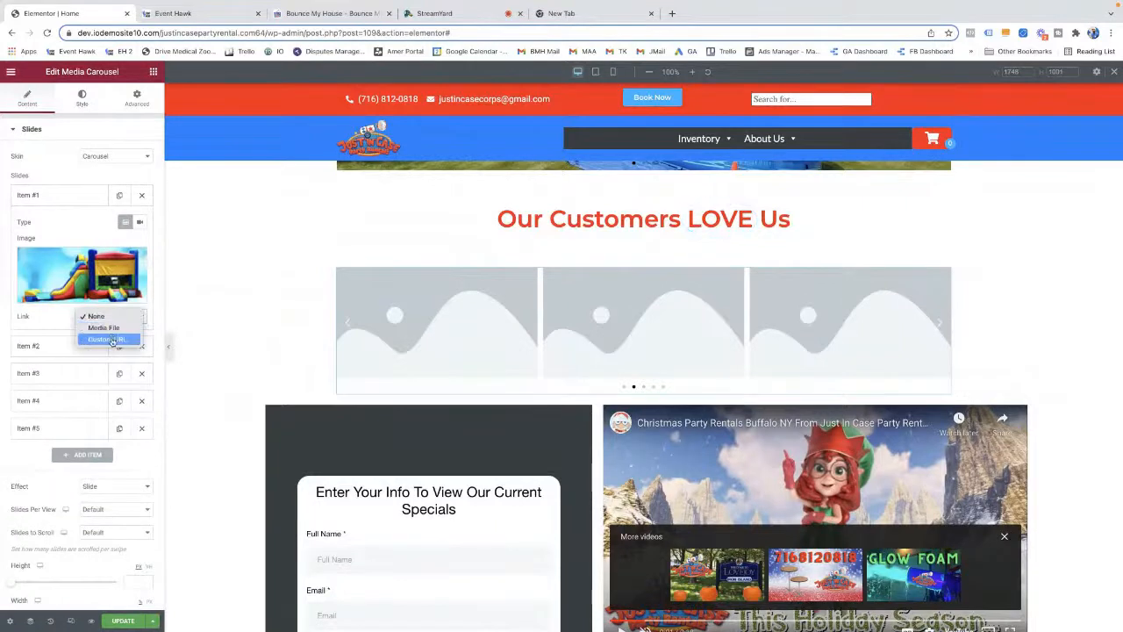
click(107, 340)
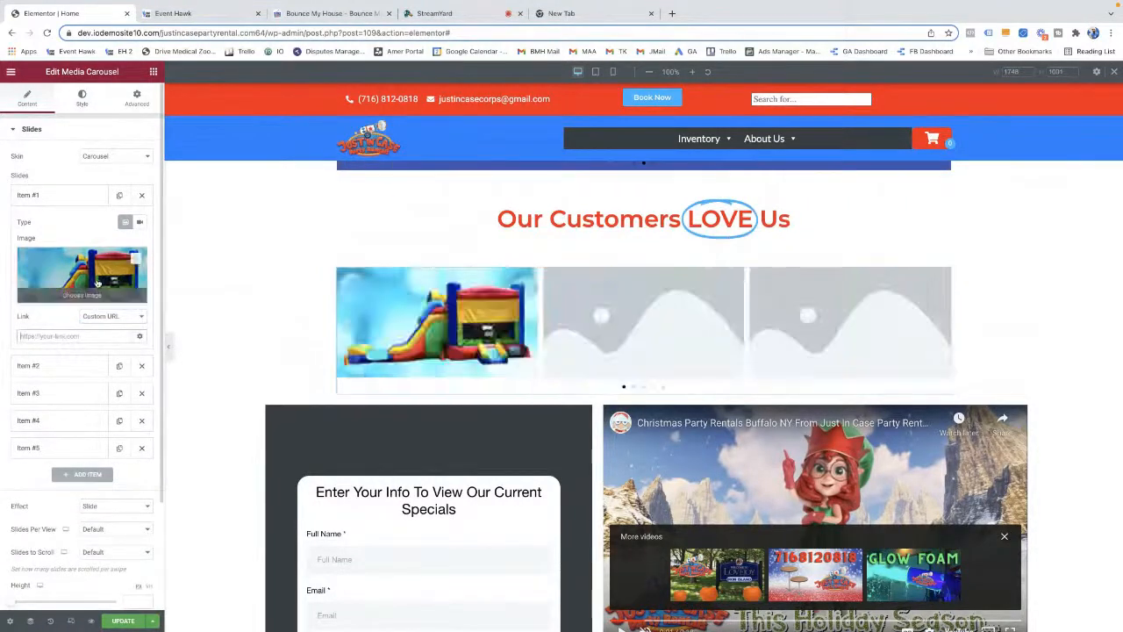
click(139, 337)
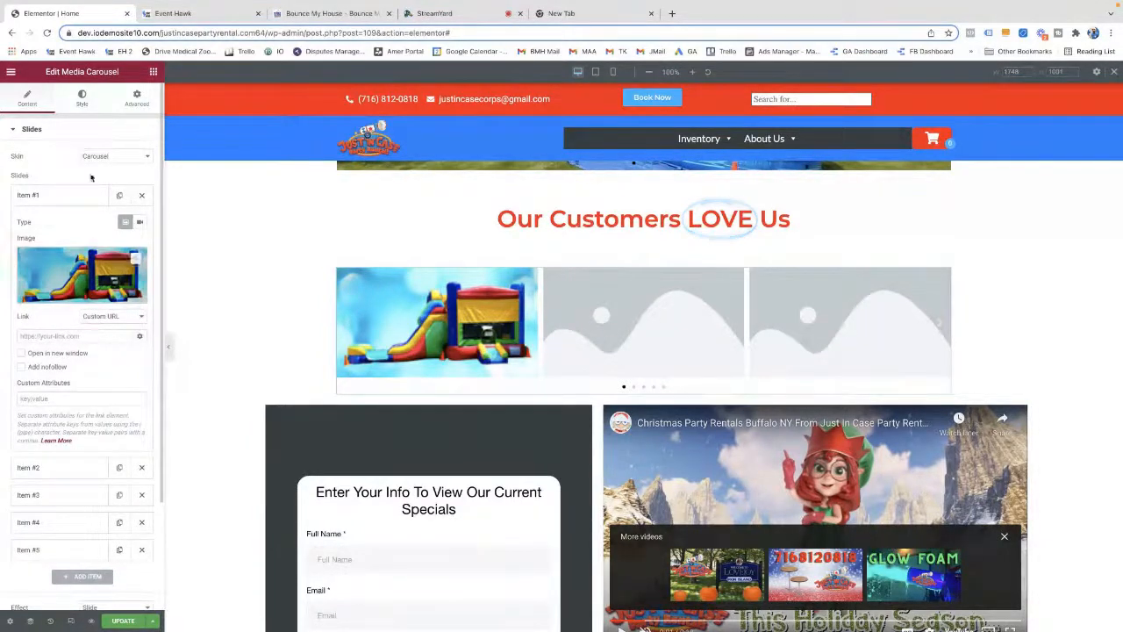
Search the widgets for "count" and add a Counter widget above the slides carousel at the top of the page
click(153, 71)
scroll(131, 426, down, 10)
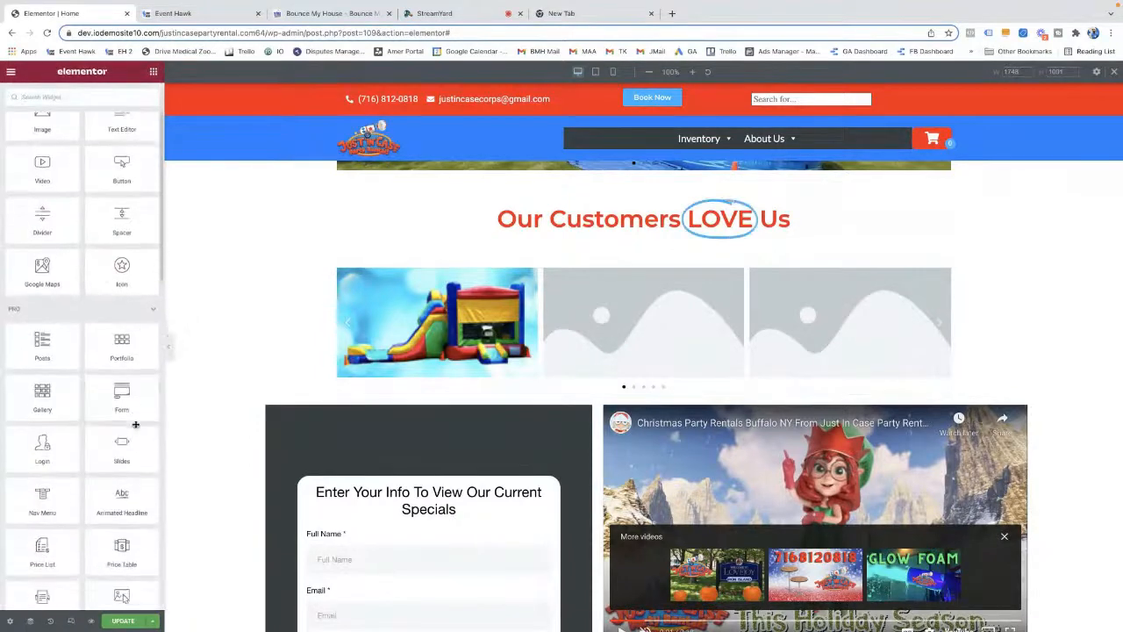
scroll(135, 416, down, 3)
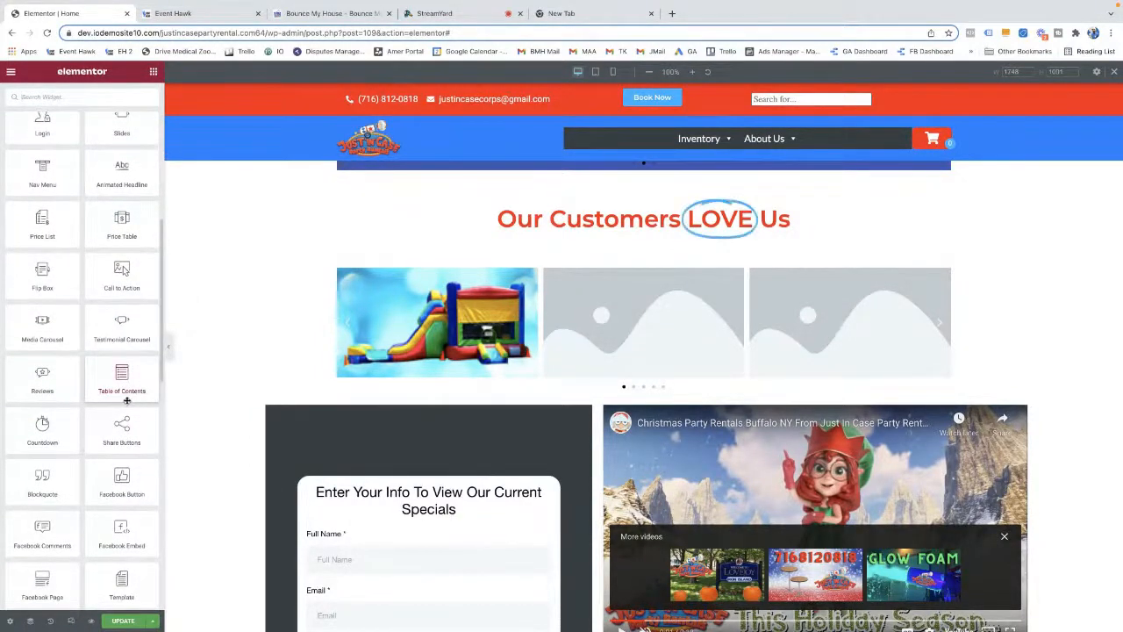
scroll(128, 400, down, 1)
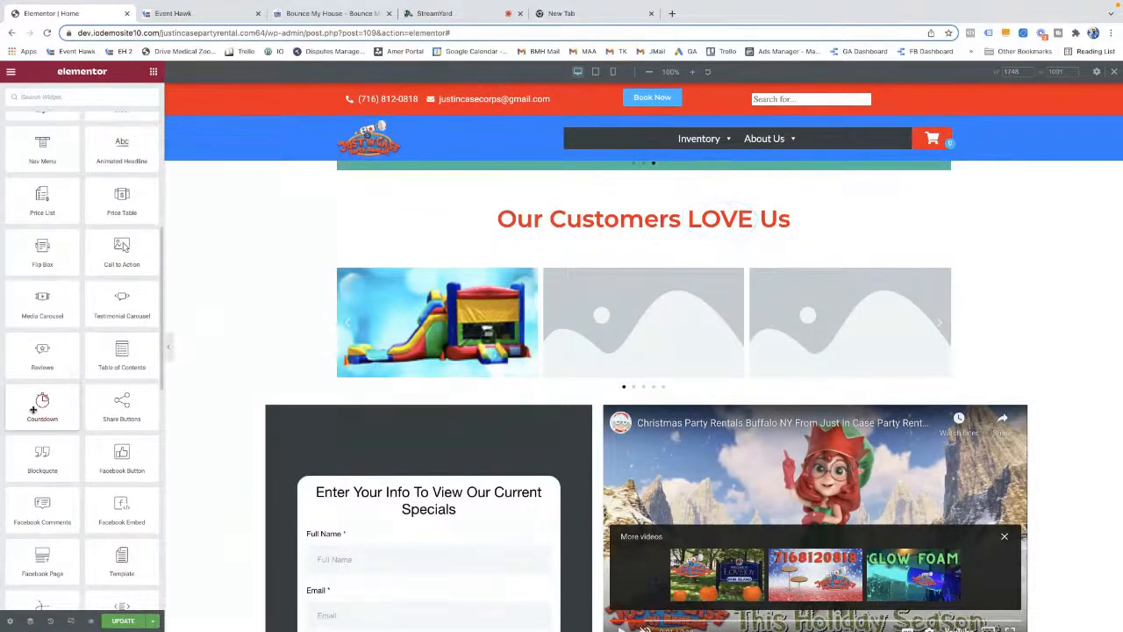
scroll(62, 412, down, 3)
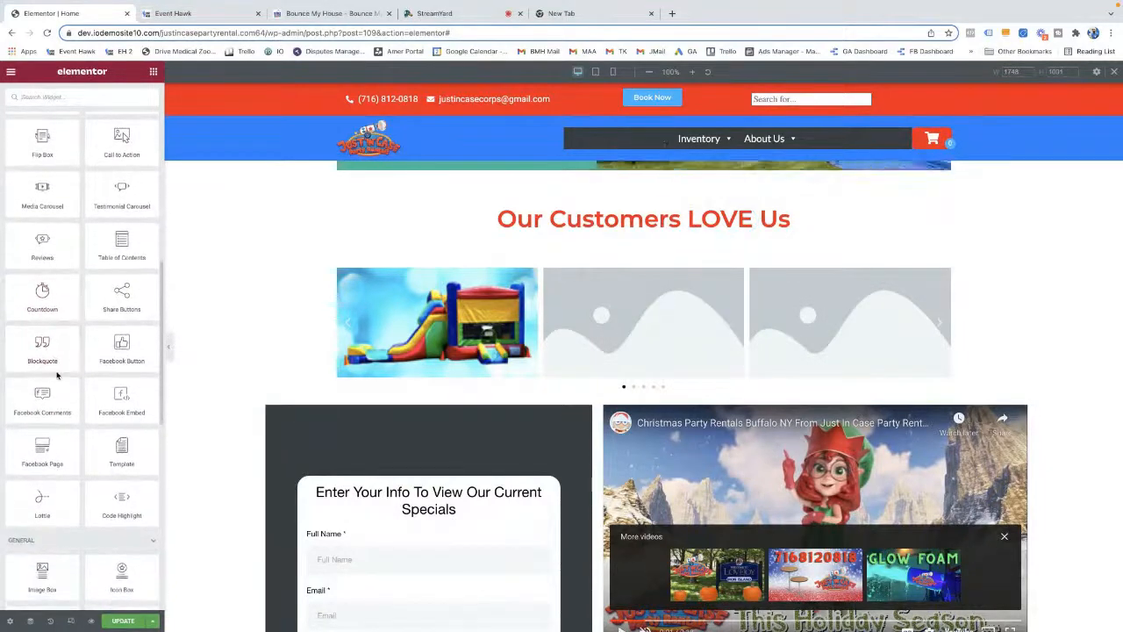
scroll(61, 351, up, 5)
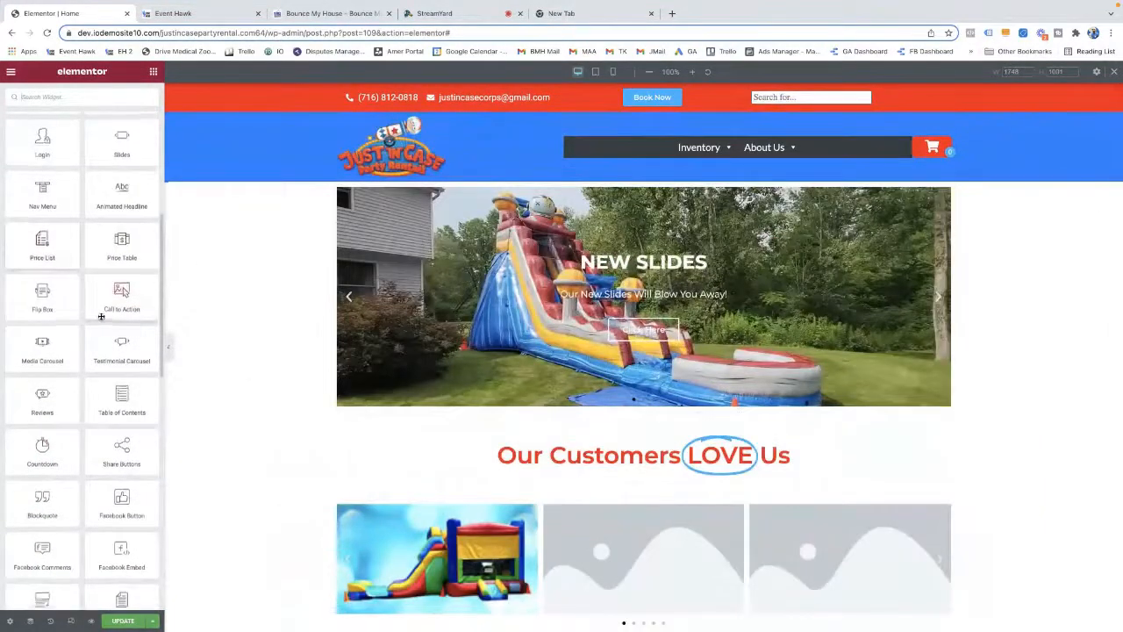
scroll(96, 307, up, 12)
click(102, 121)
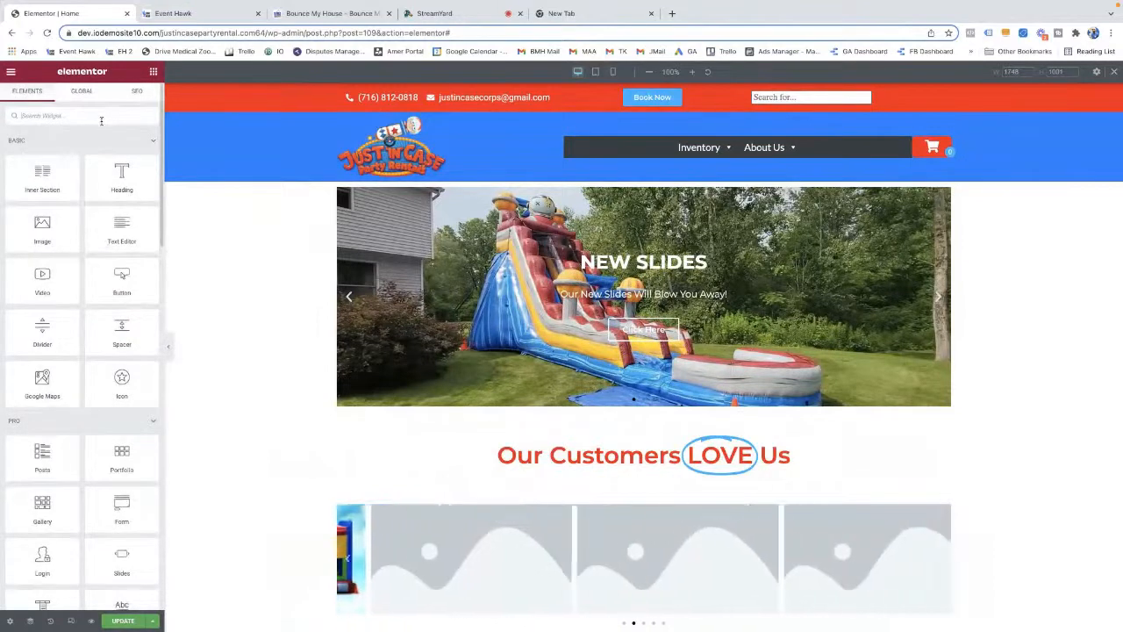
text(count)
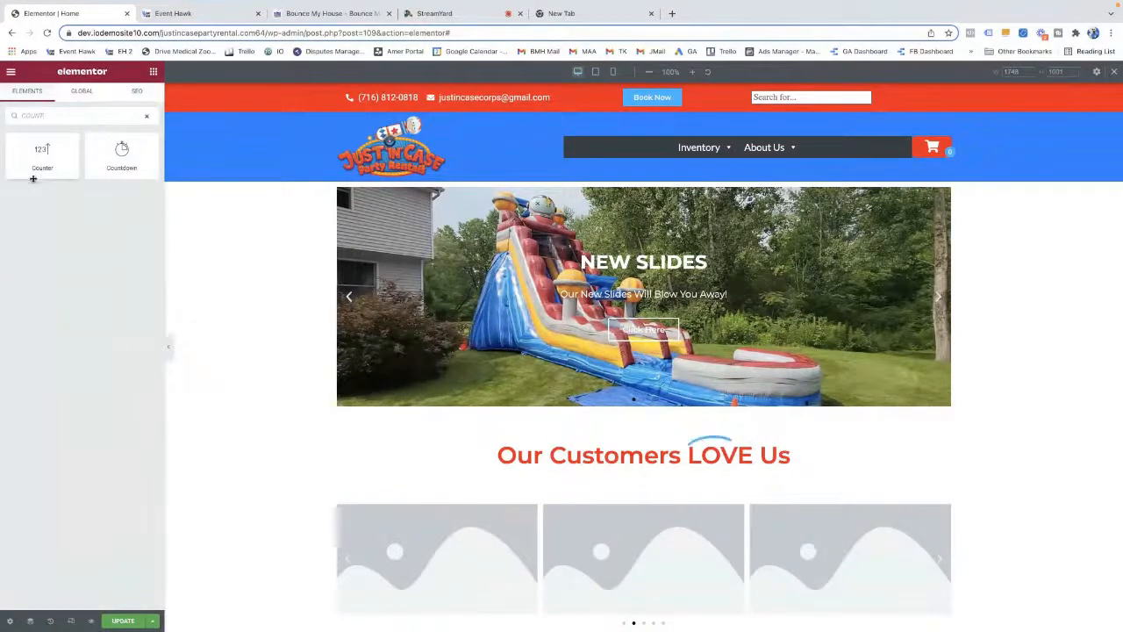
drag(34, 179, 671, 207)
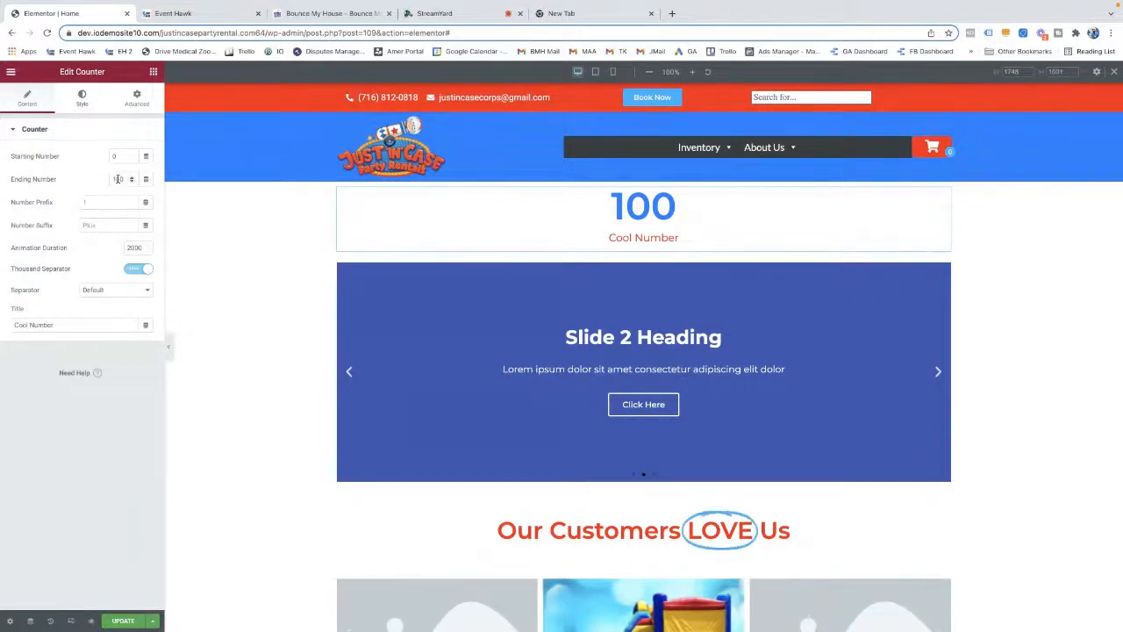
Set the counter's ending number to 500 and its number suffix to "+"
click(86, 202)
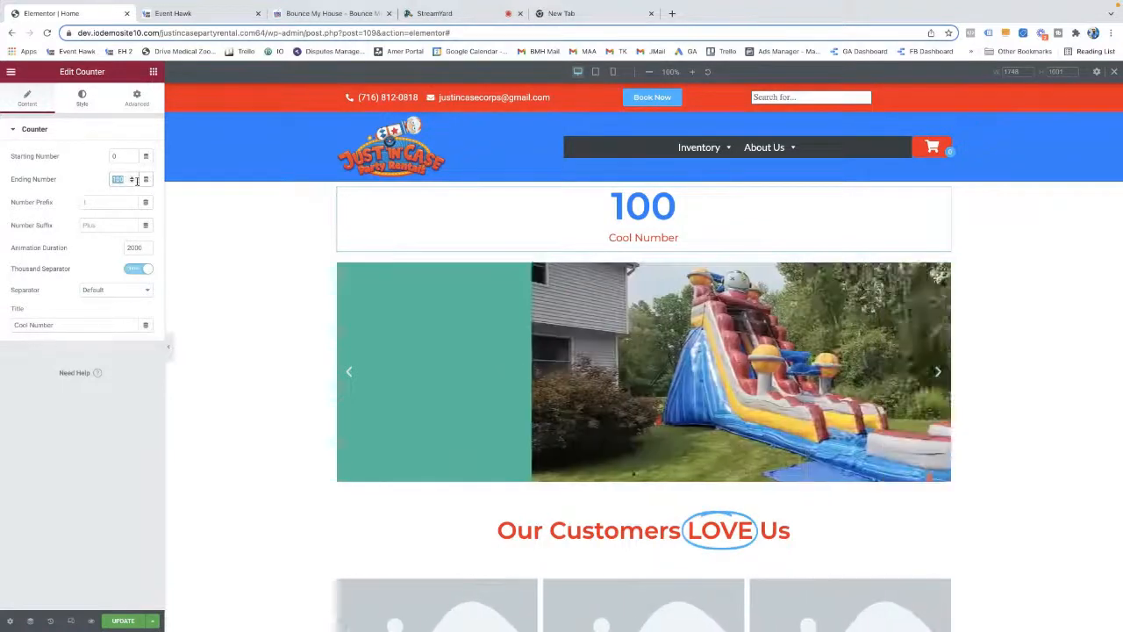
double_click(115, 180)
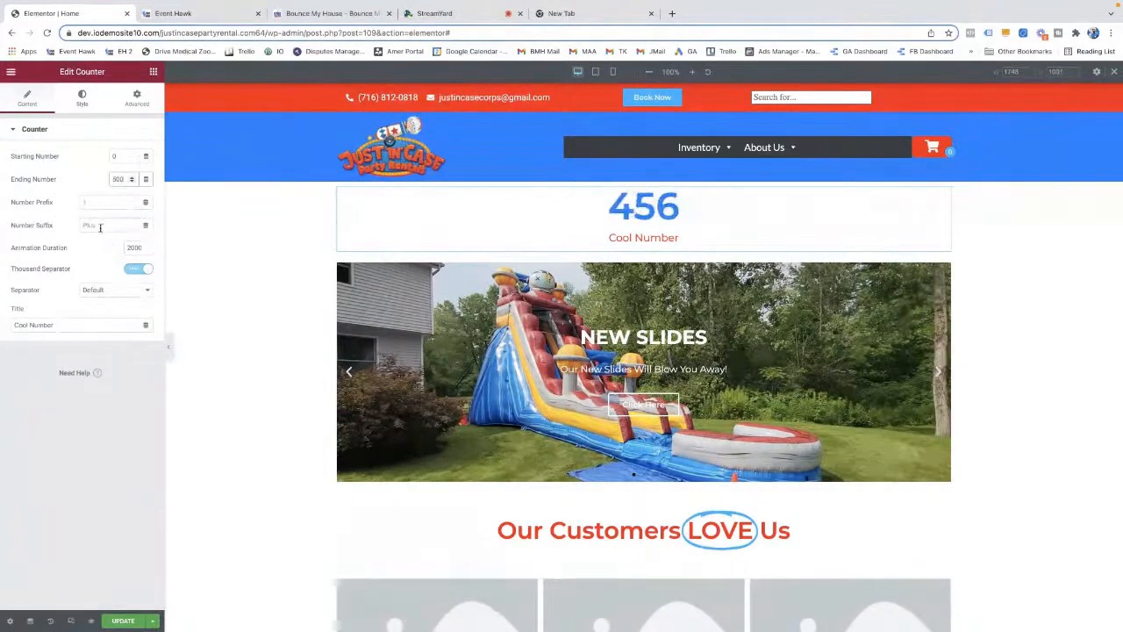
text(+)
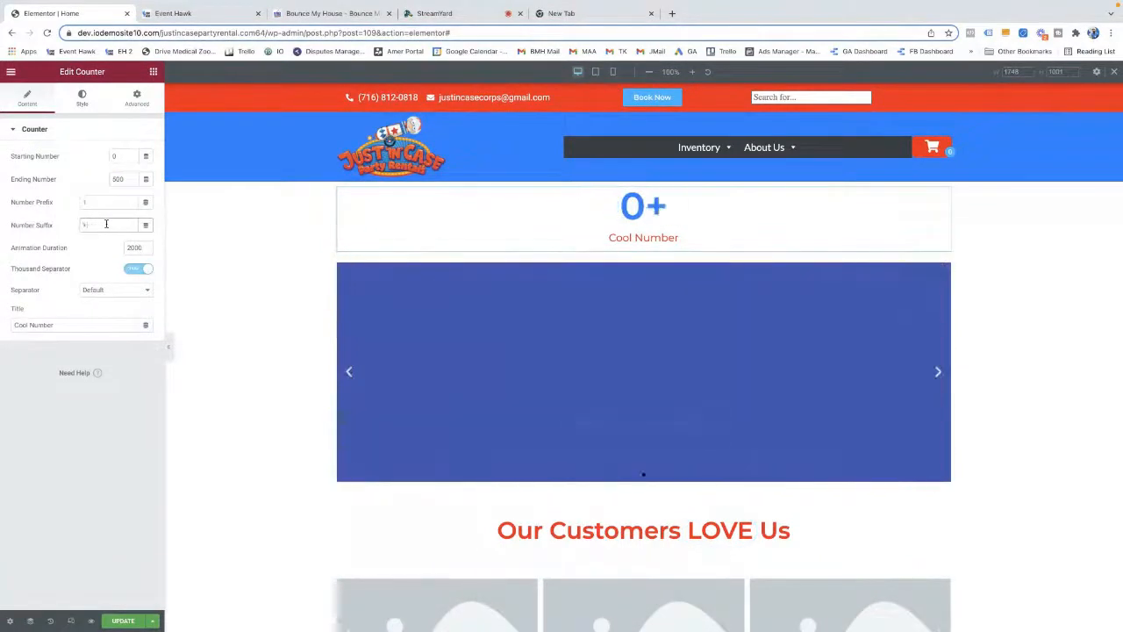
Replace the counter's title with "Buffalo Families Served This Year"
triple_click(90, 324)
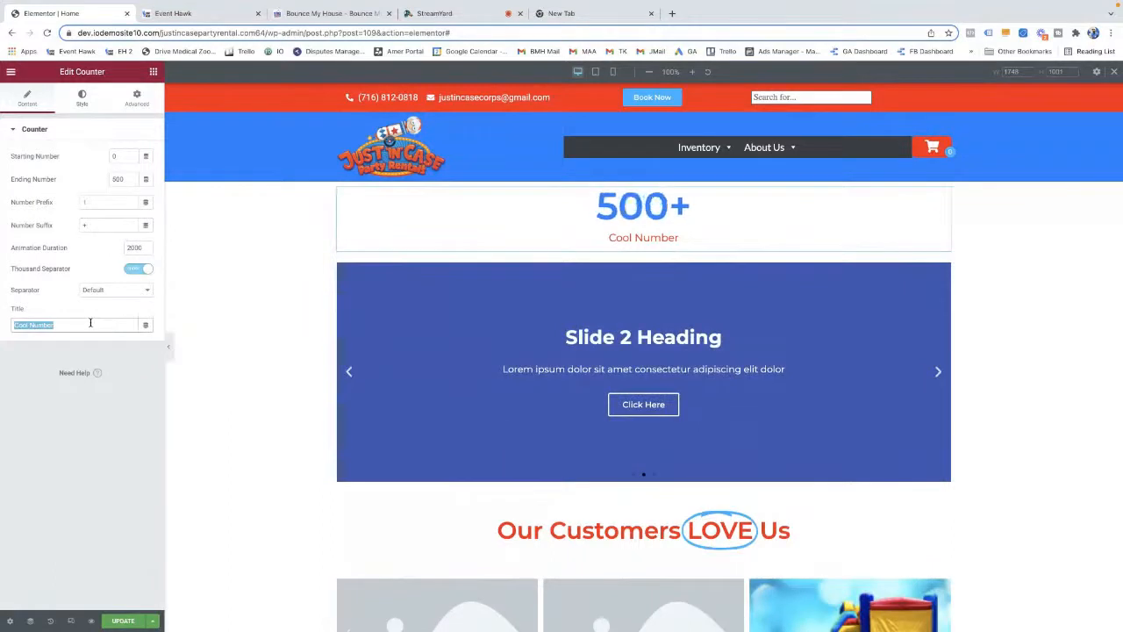
text(B)
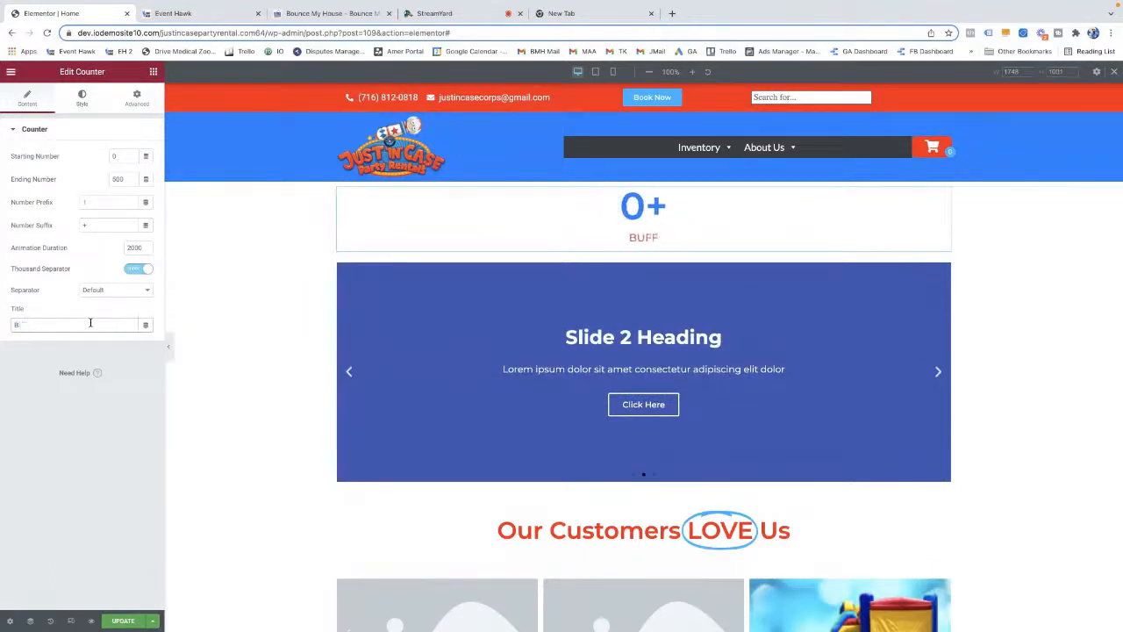
text(uffalo Farm)
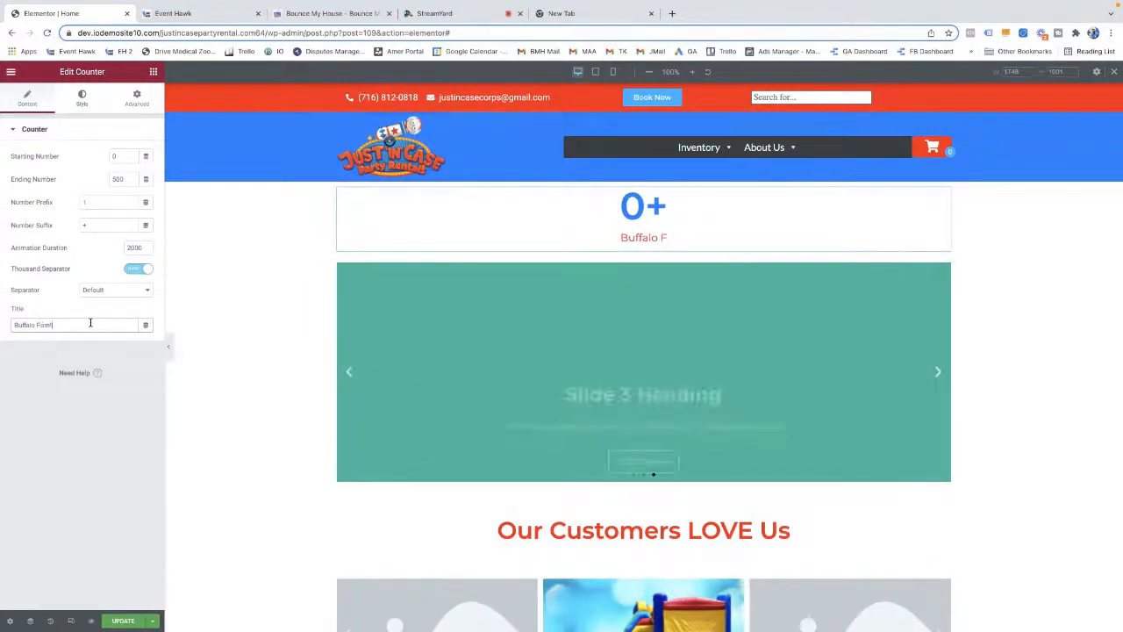
text(lies)
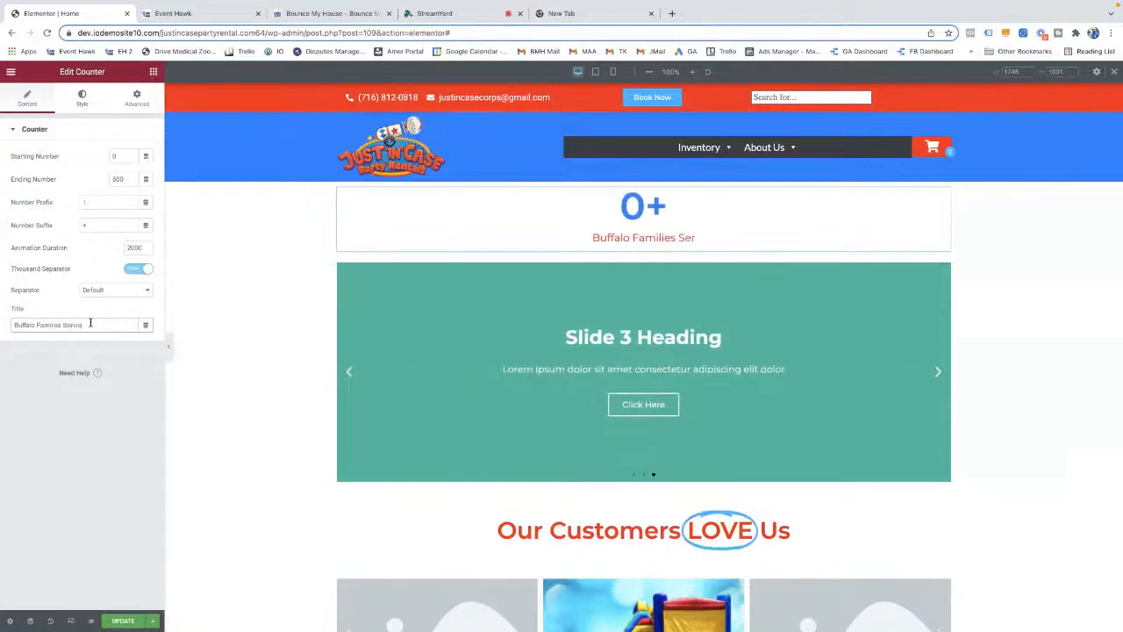
text( Servie)
key(BackSpace)
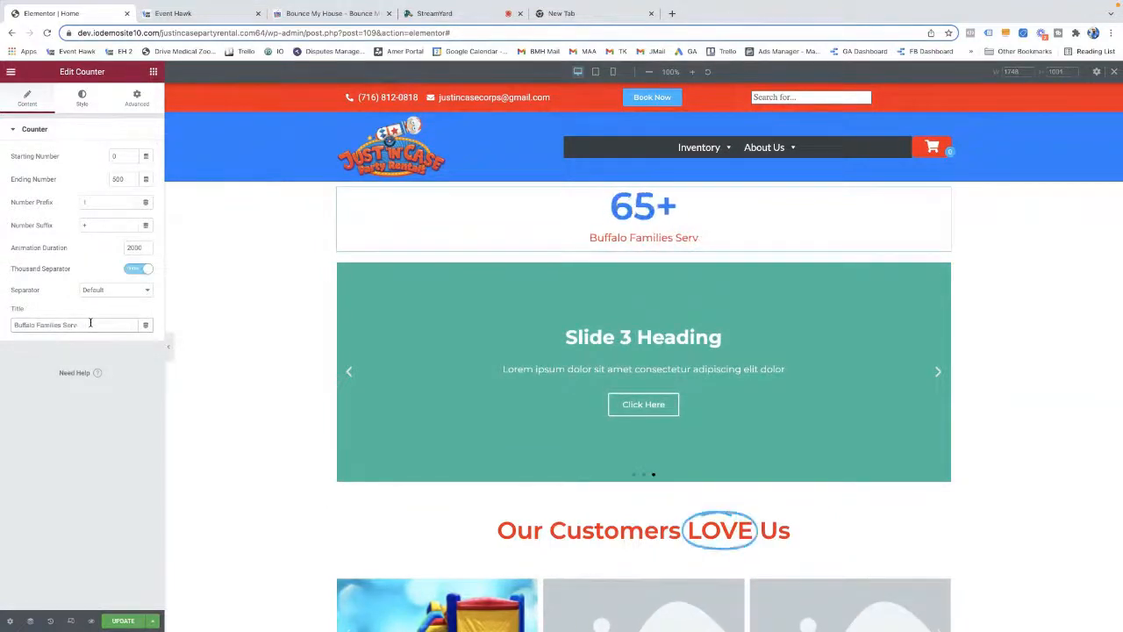
text(ed This Yar)
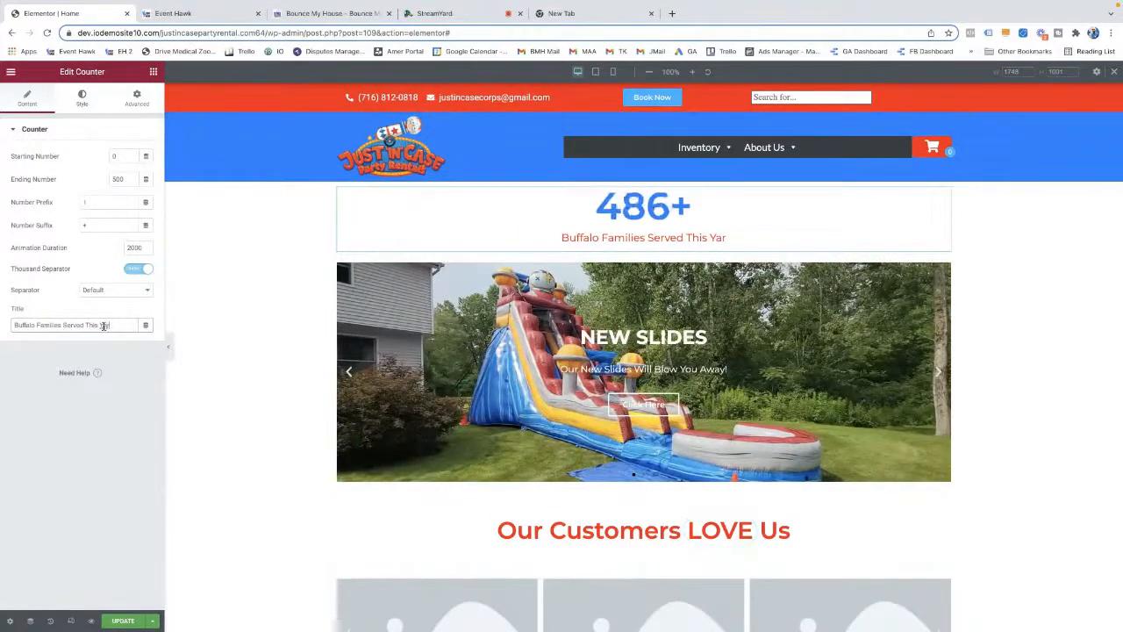
text(e)
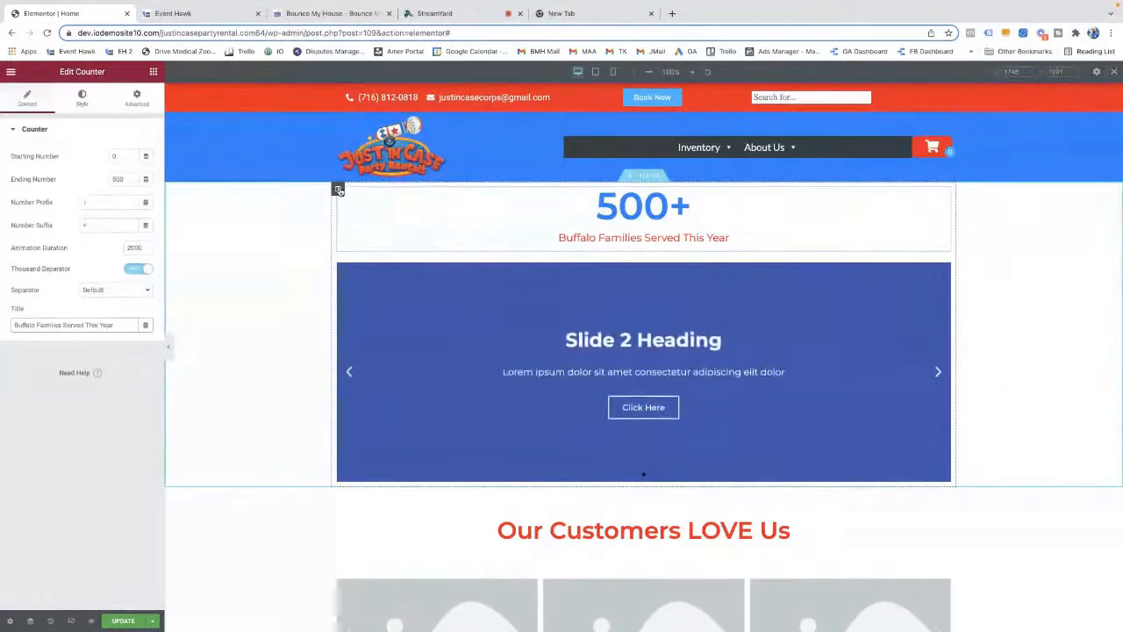
Delete the slides widget and the media carousel below the counter
right_click(943, 271)
right_click(943, 269)
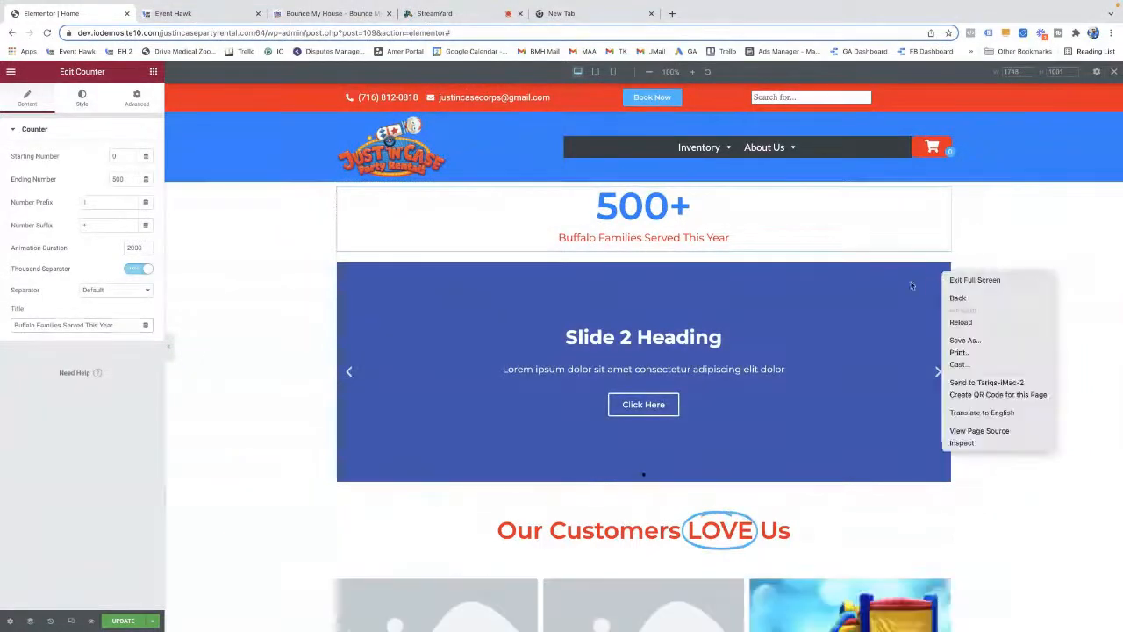
click(912, 284)
drag(955, 274, 886, 277)
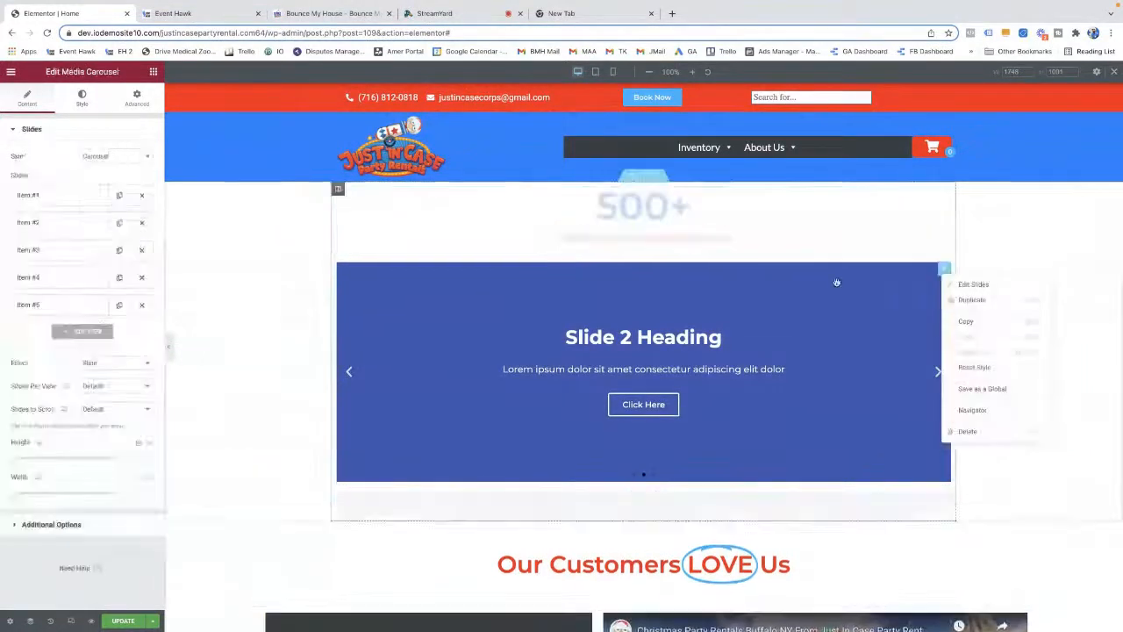
right_click(945, 270)
click(965, 429)
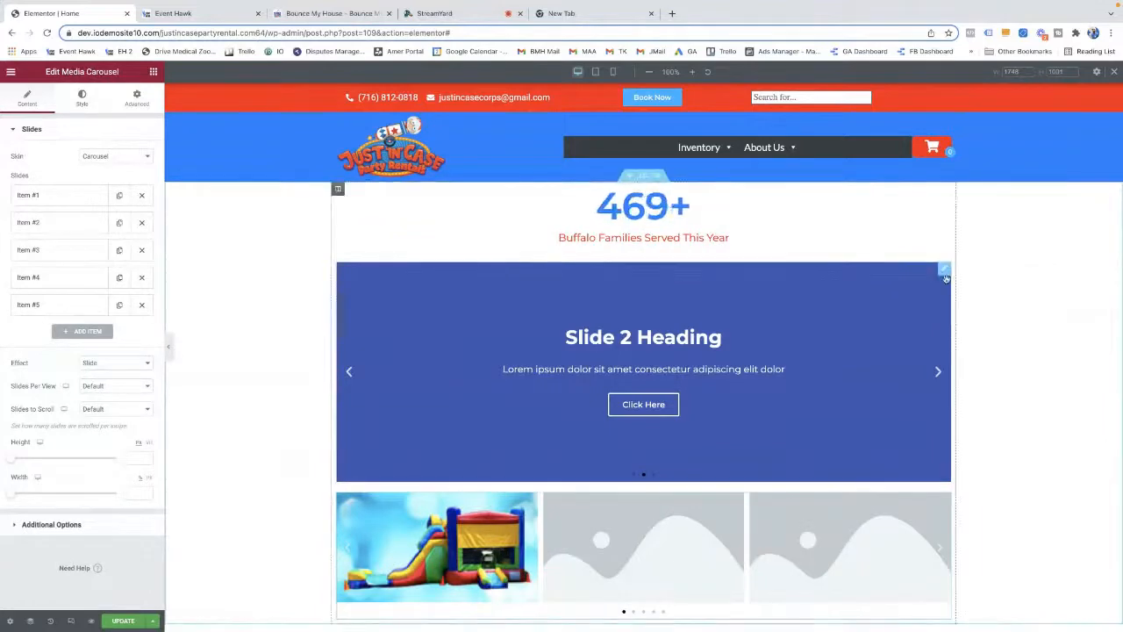
right_click(945, 273)
click(972, 428)
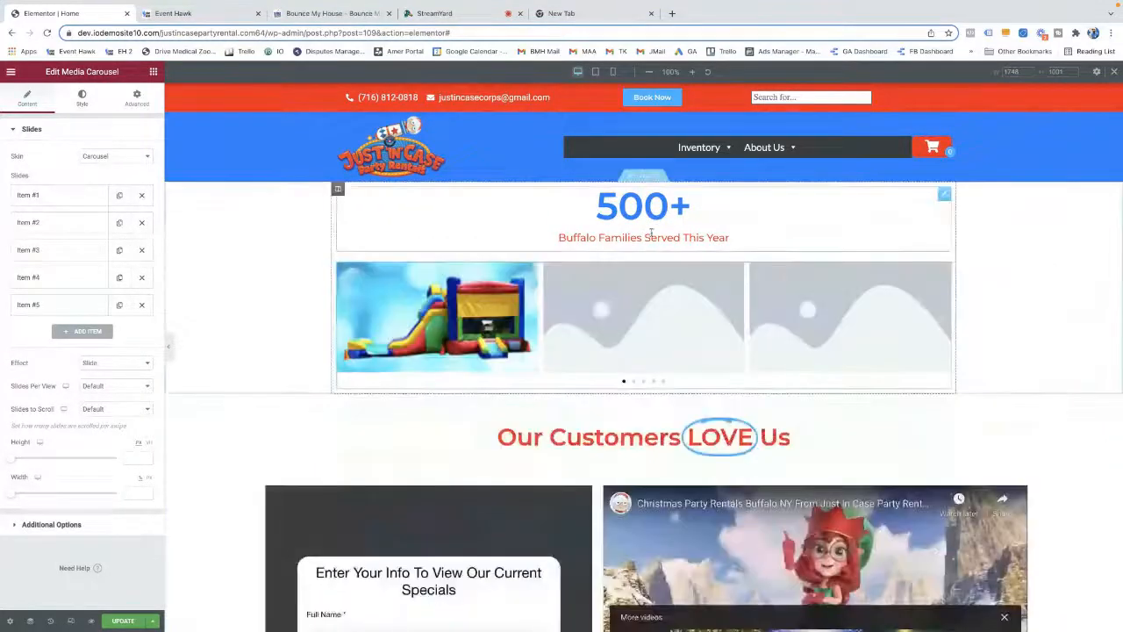
right_click(955, 279)
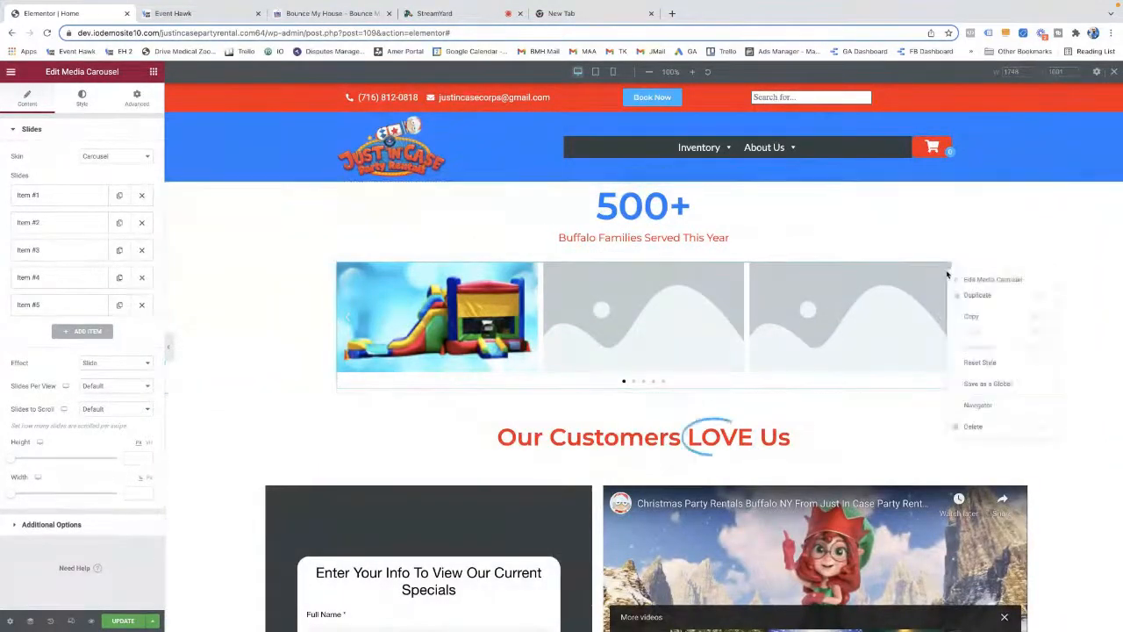
click(968, 427)
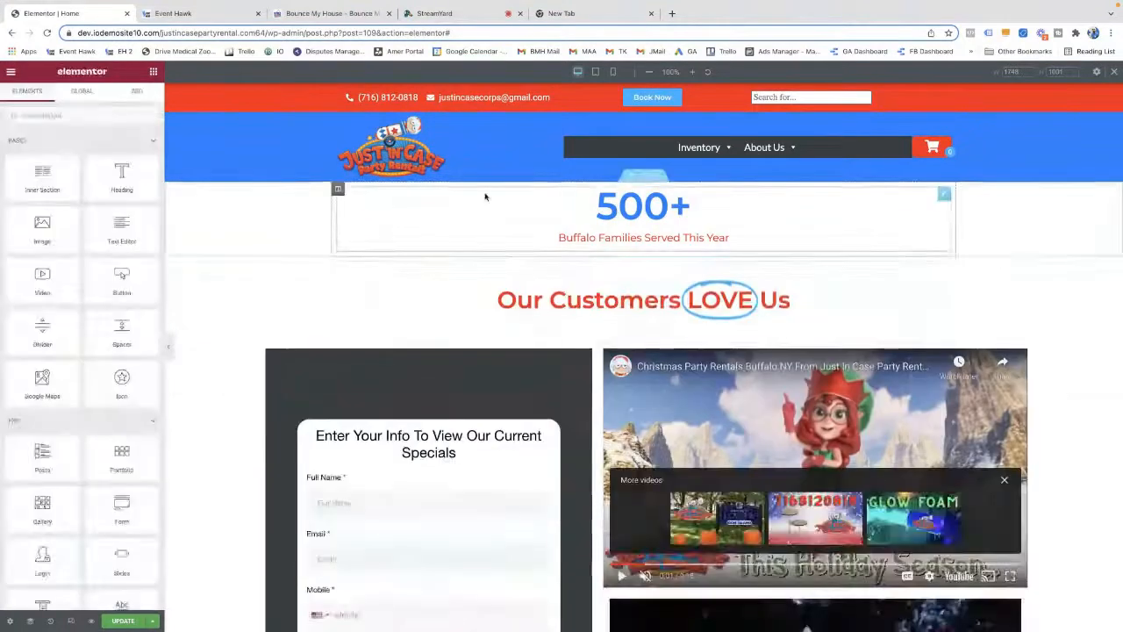
Duplicate the column that holds the "Buffalo Families Served This Year" counter
right_click(337, 190)
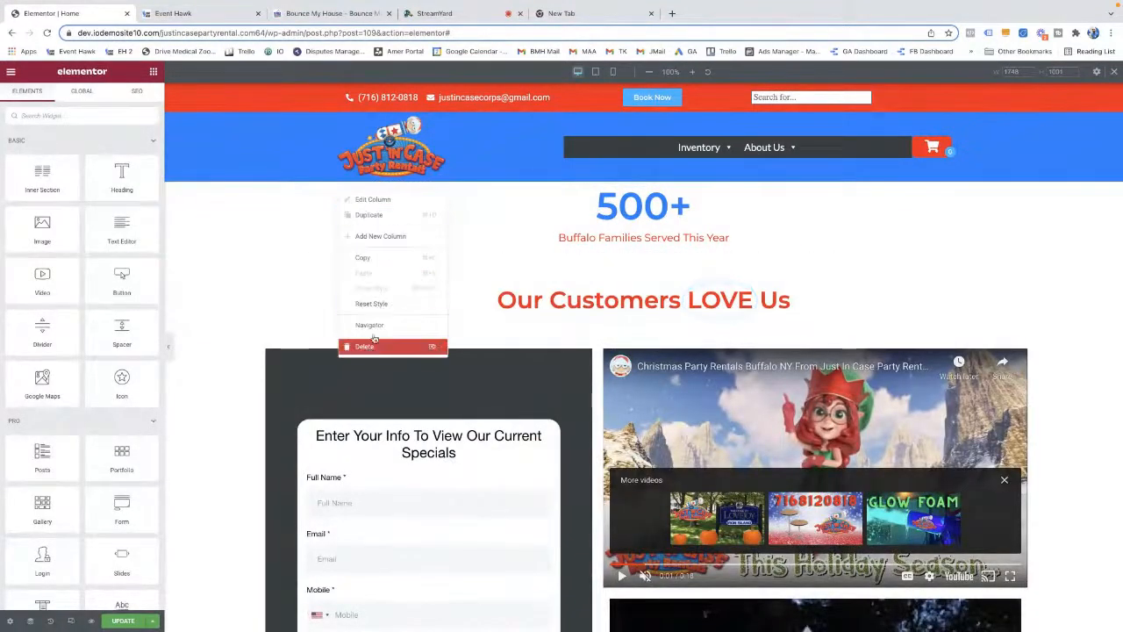
click(373, 215)
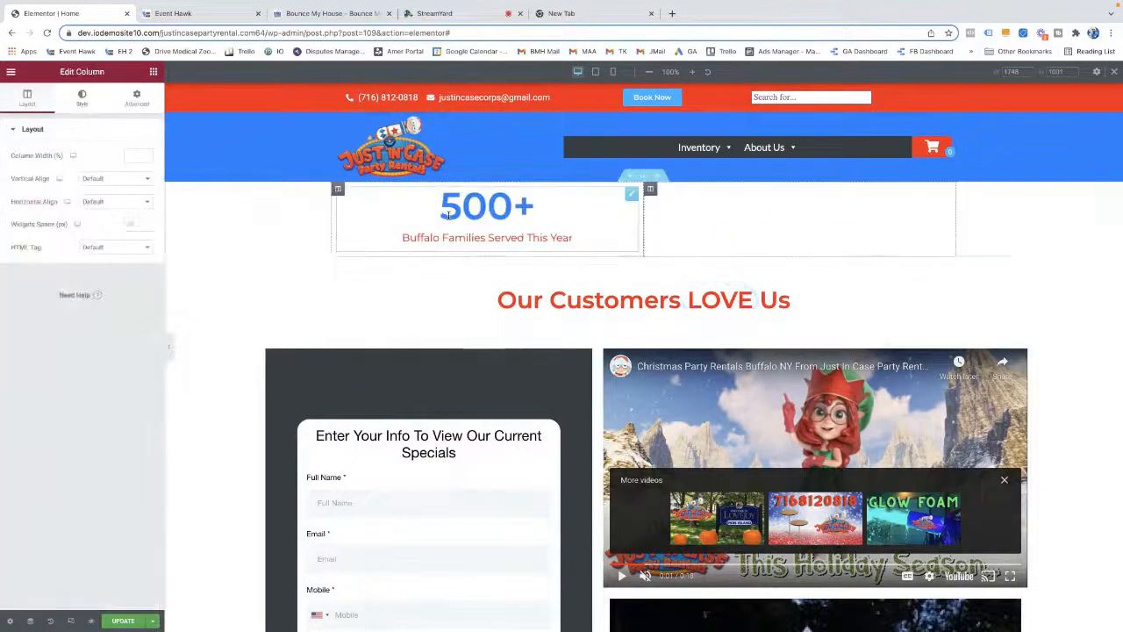
Save the page as a draft and reload the editor
drag(562, 213, 334, 201)
drag(404, 211, 150, 603)
drag(93, 568, 56, 79)
click(48, 33)
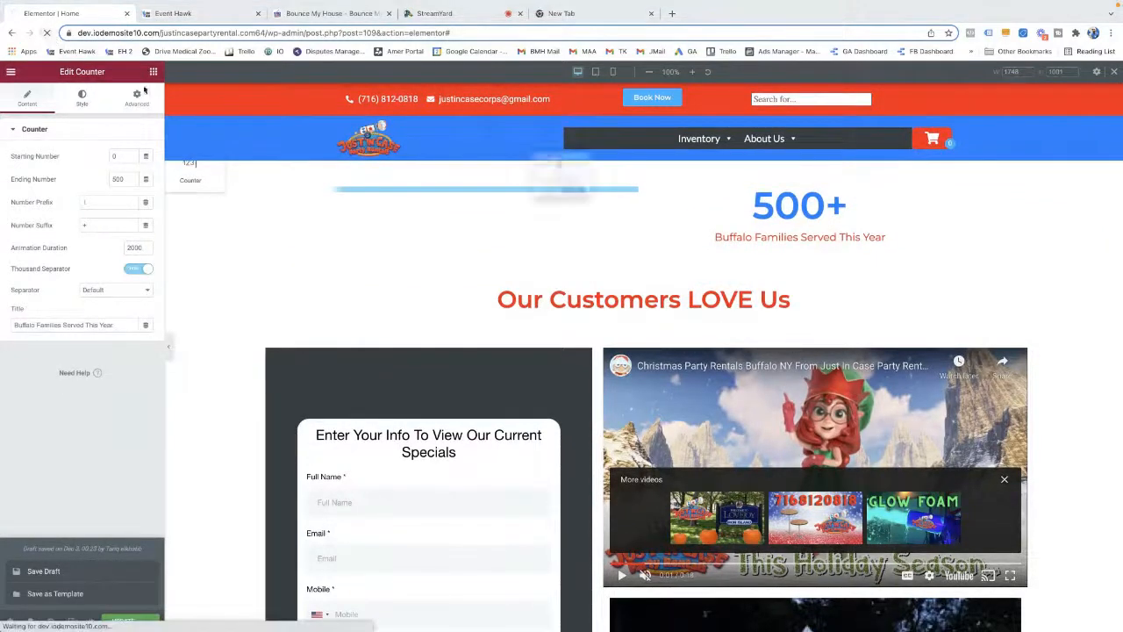
click(526, 214)
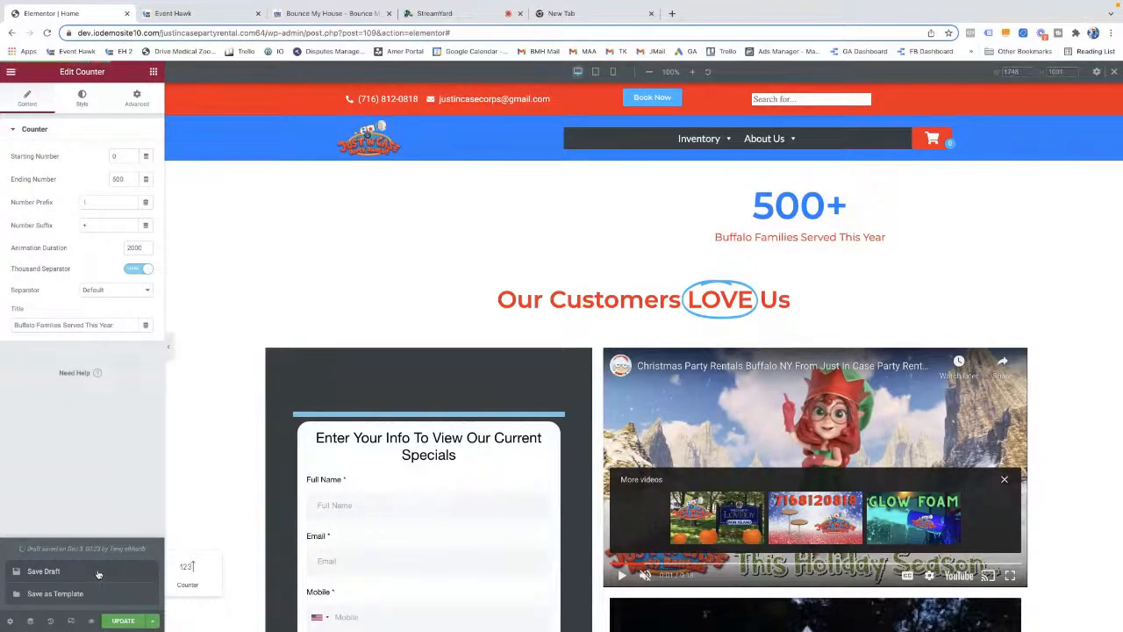
click(49, 33)
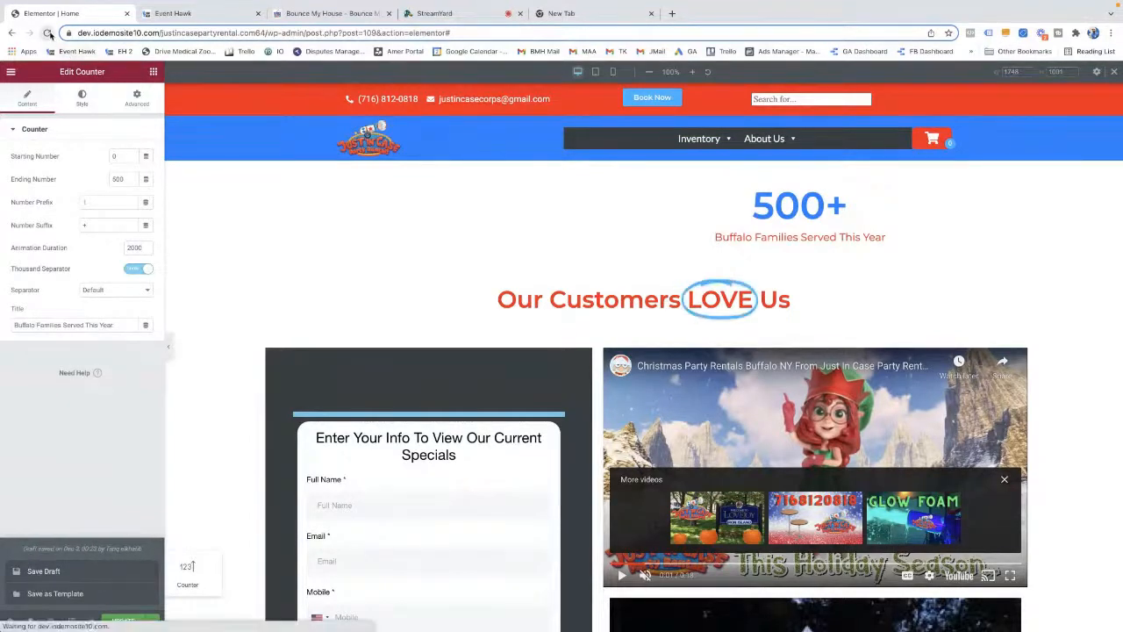
click(594, 213)
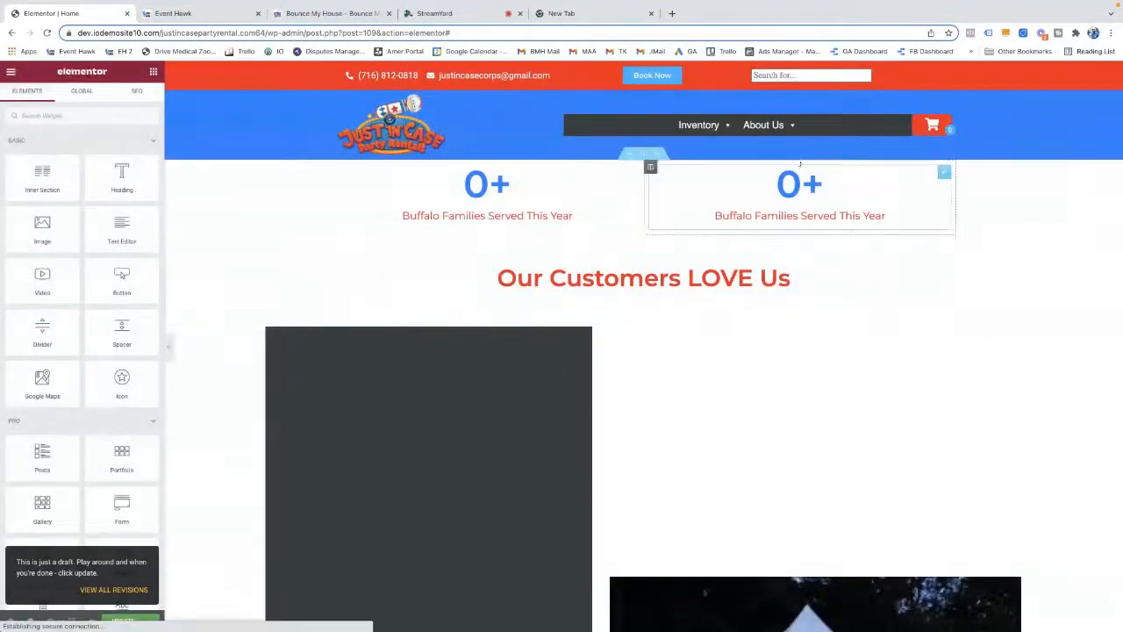
Set the duplicated counter's ending number to 1200 and its title to "Rentals Delivered"
click(944, 174)
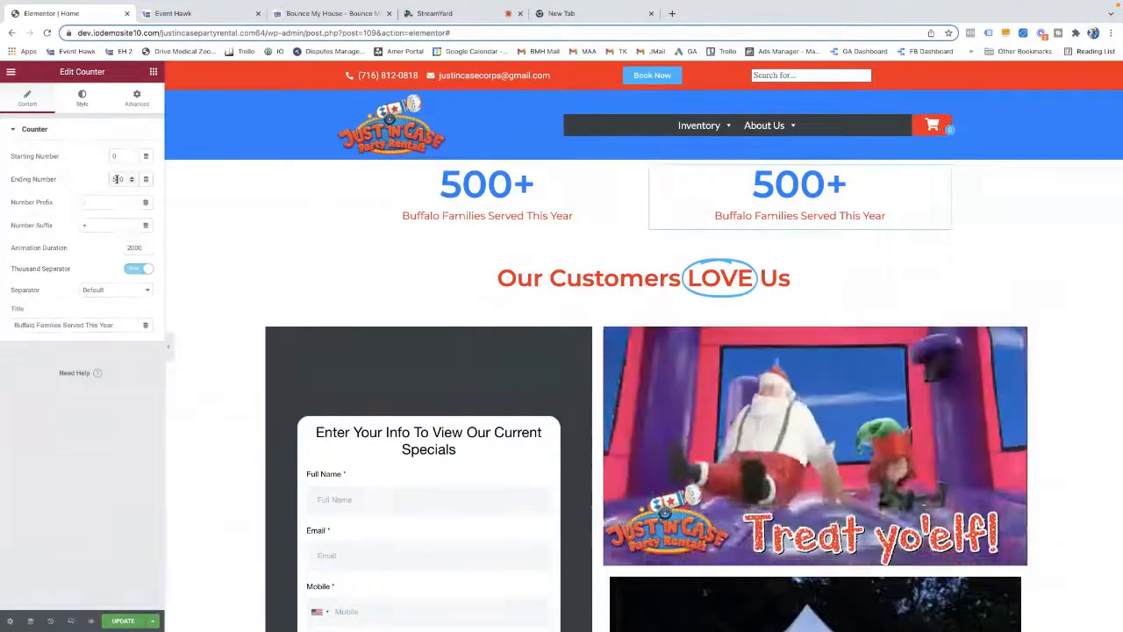
double_click(117, 178)
text(12)
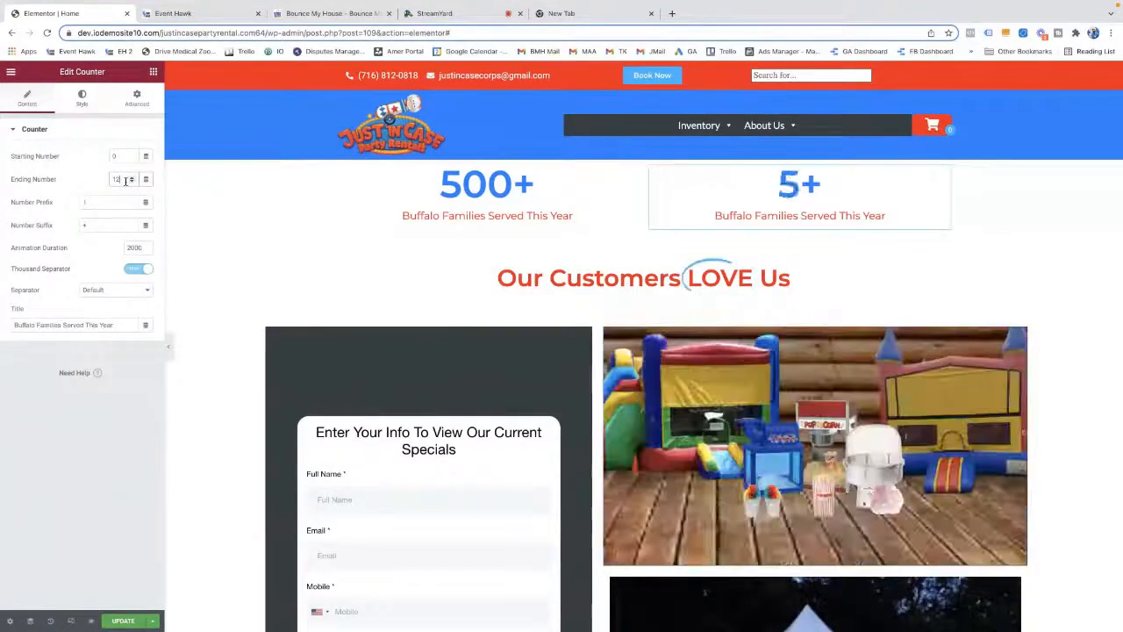
text(00)
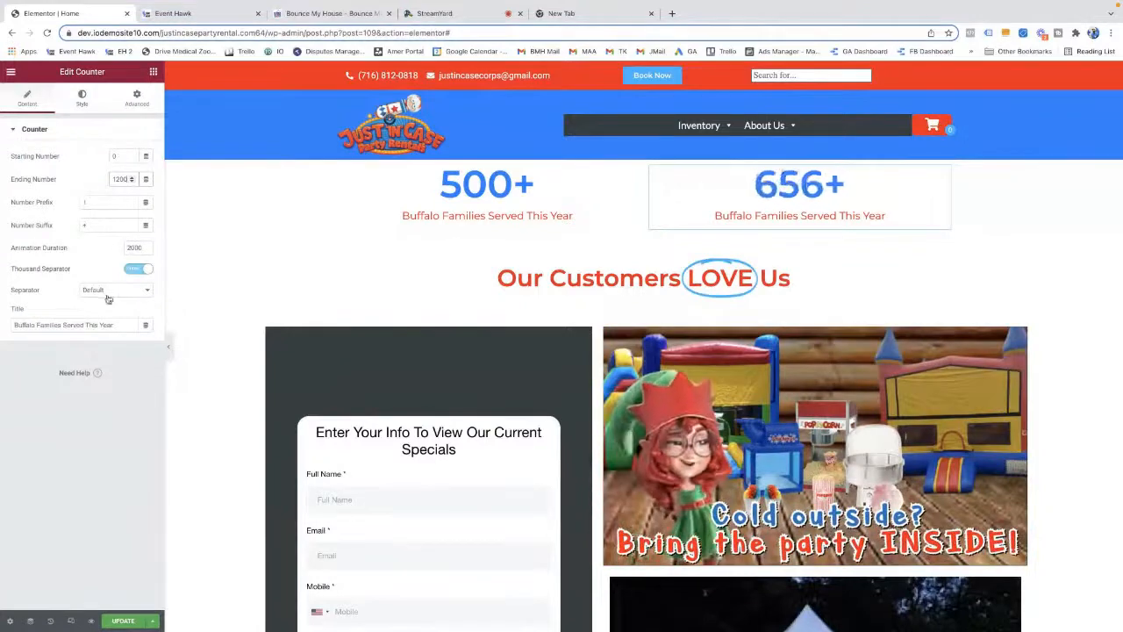
triple_click(65, 325)
text(Rentals Delivered)
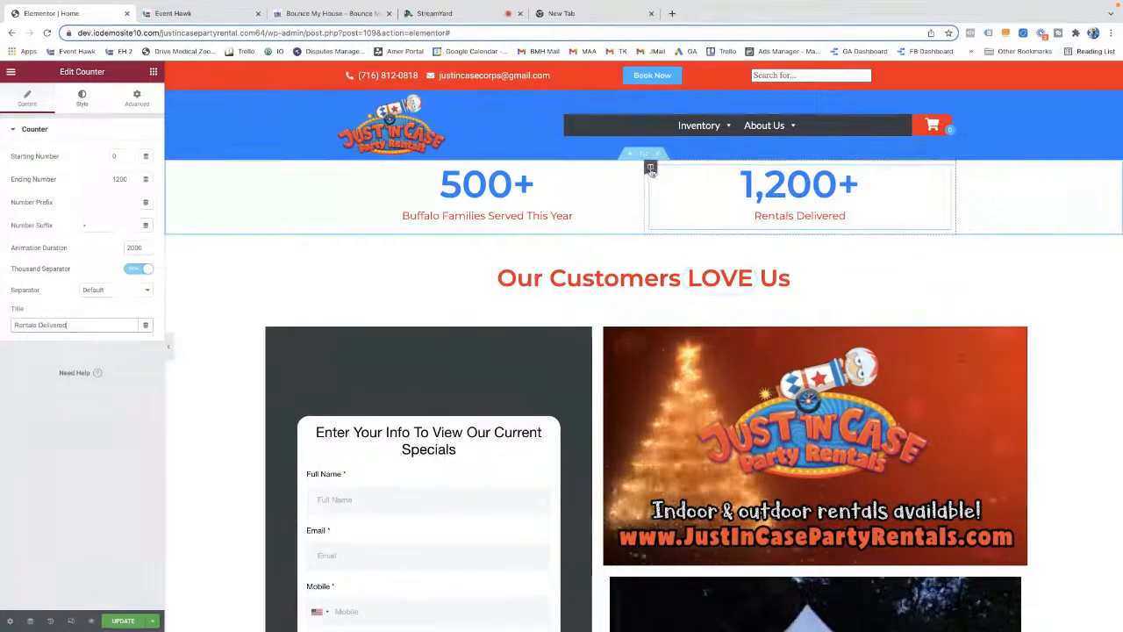
Duplicate the "Rentals Delivered" column and set the last counter's ending number to 70 and its title to "5 Star Reviews"
right_click(650, 169)
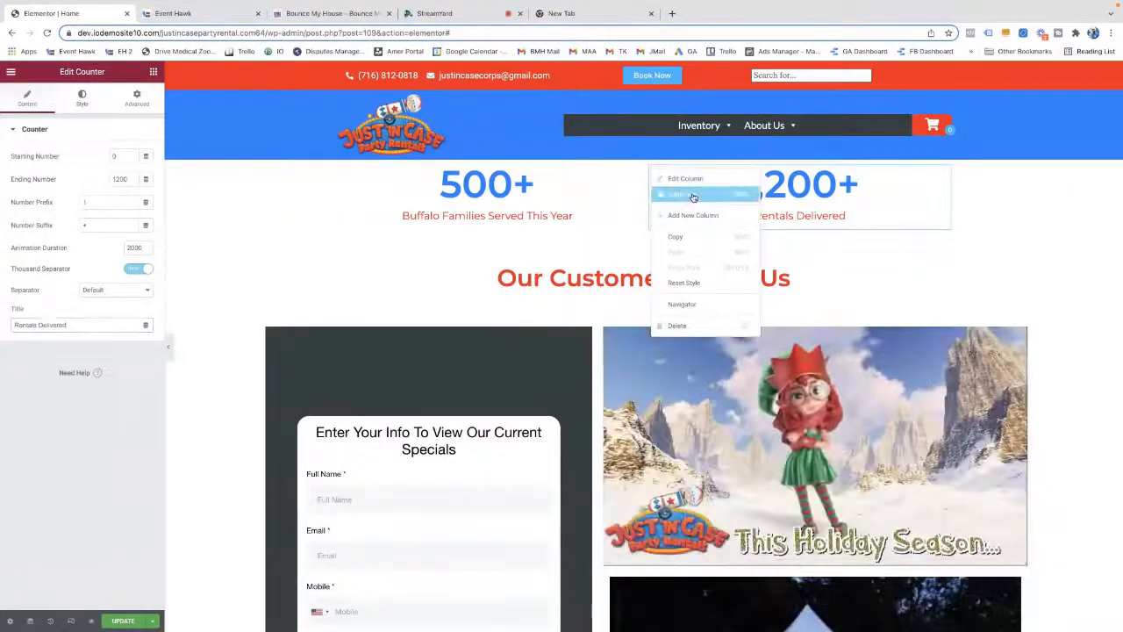
click(693, 196)
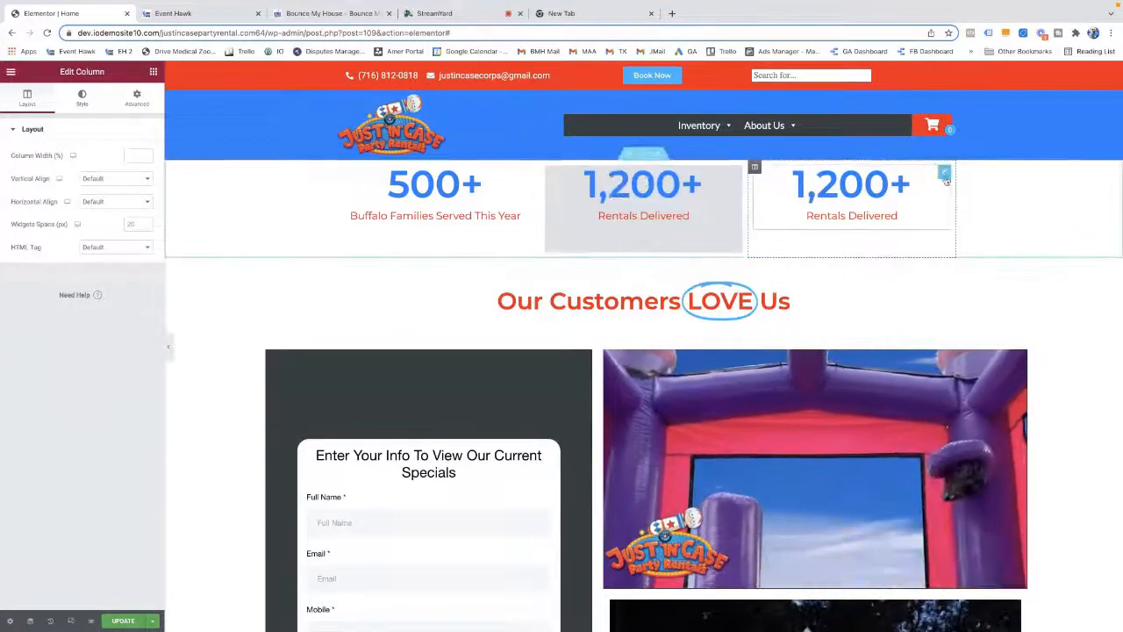
click(944, 174)
double_click(119, 179)
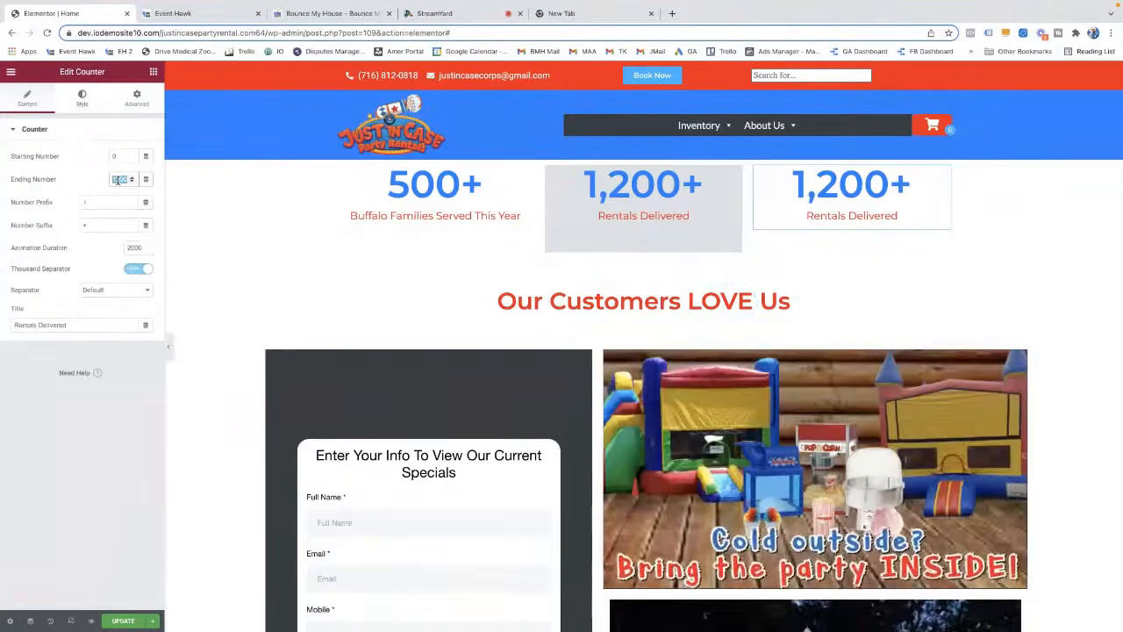
key(BackSpace)
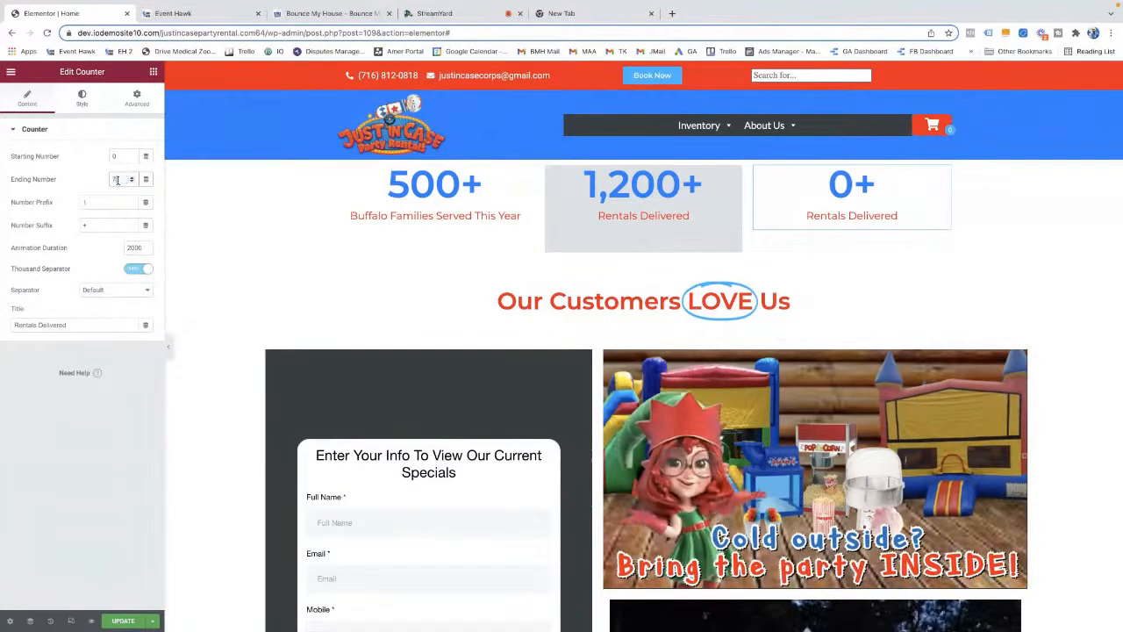
text(70)
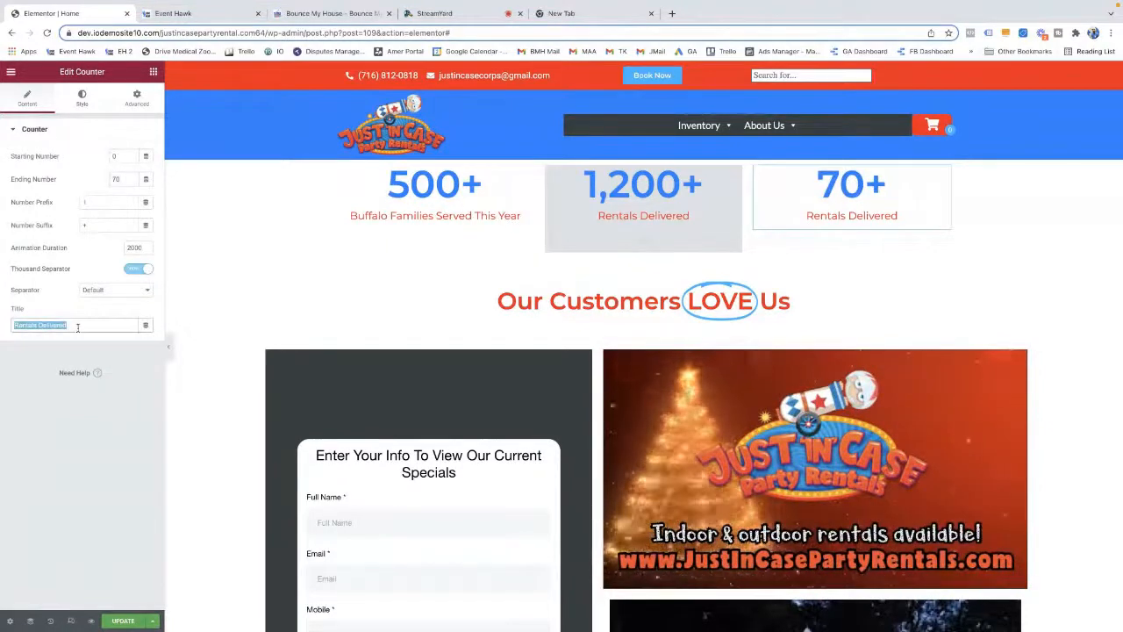
text(5 Star Reviews)
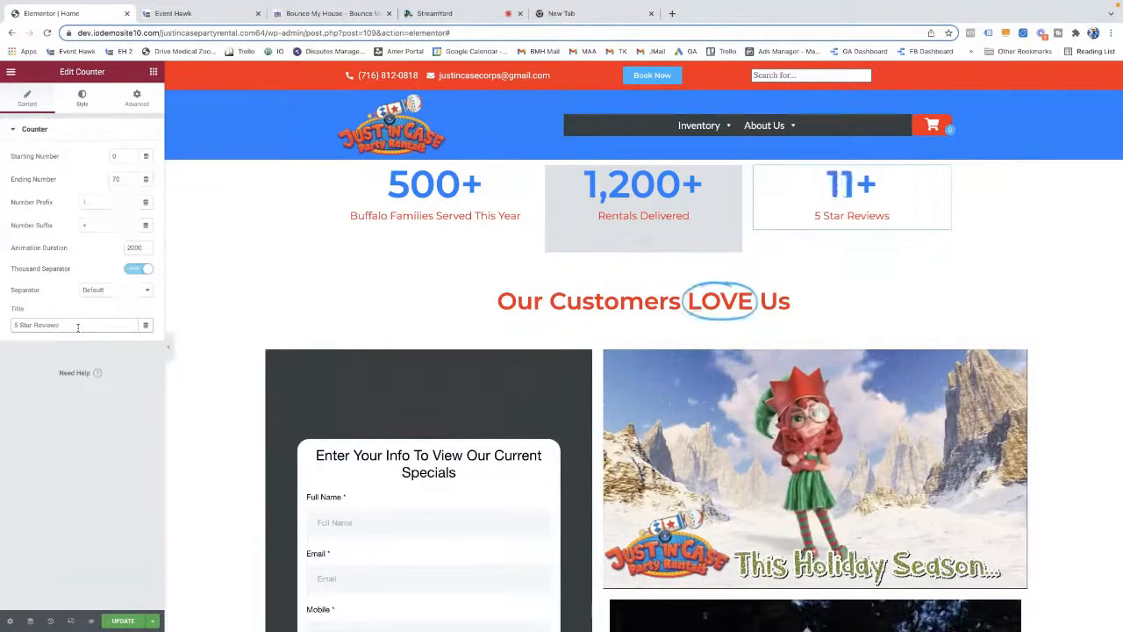
Save the page with its row of three counters as a draft
click(568, 198)
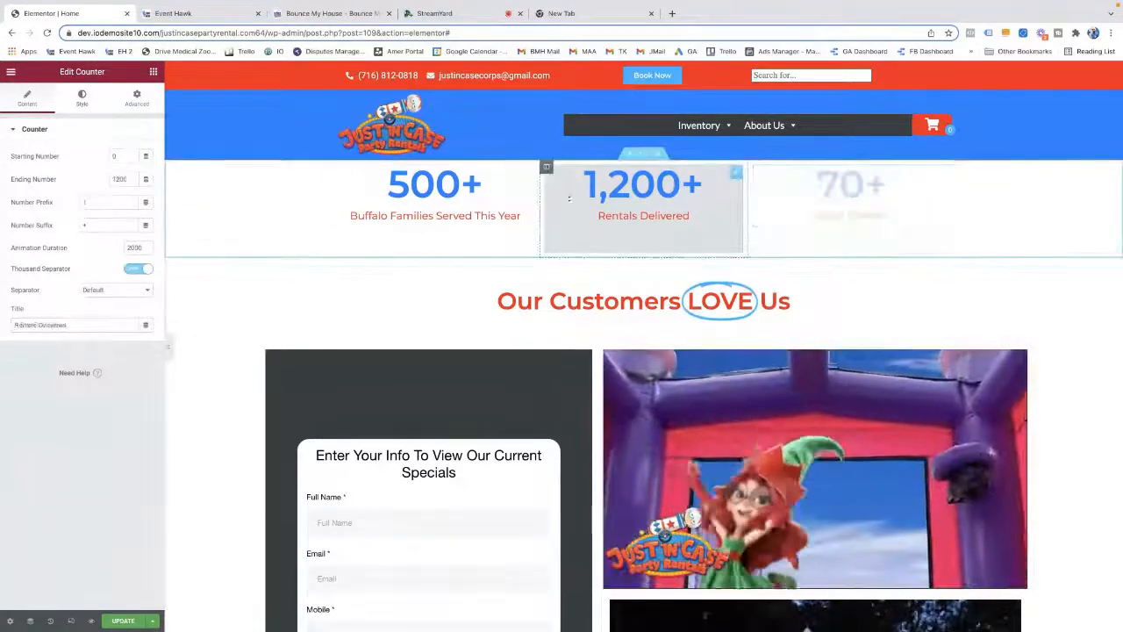
click(533, 177)
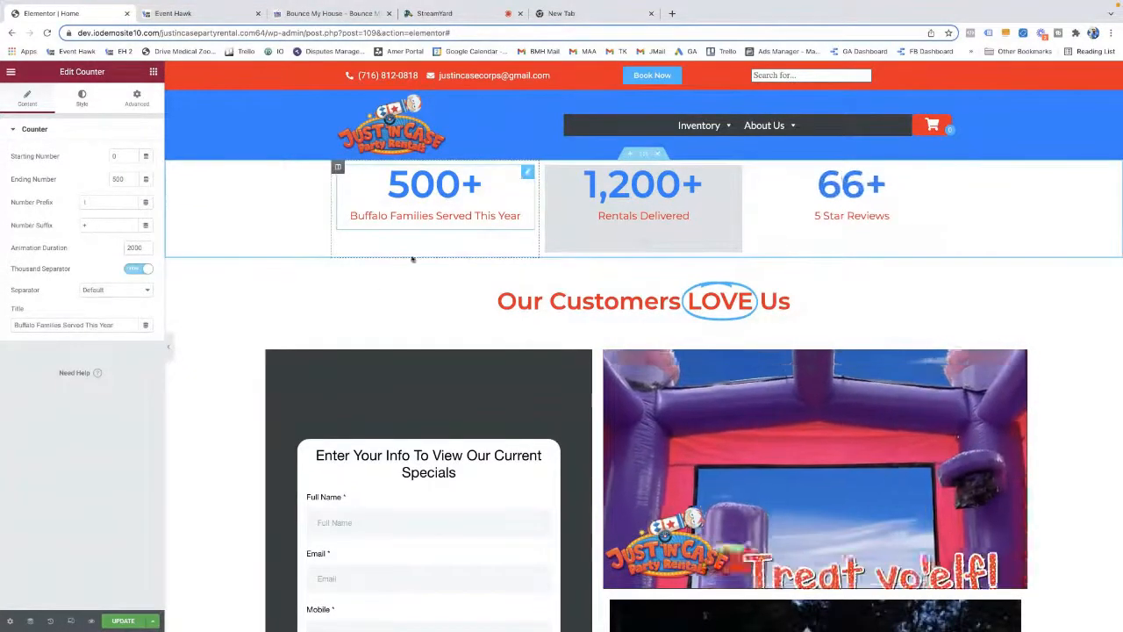
click(154, 621)
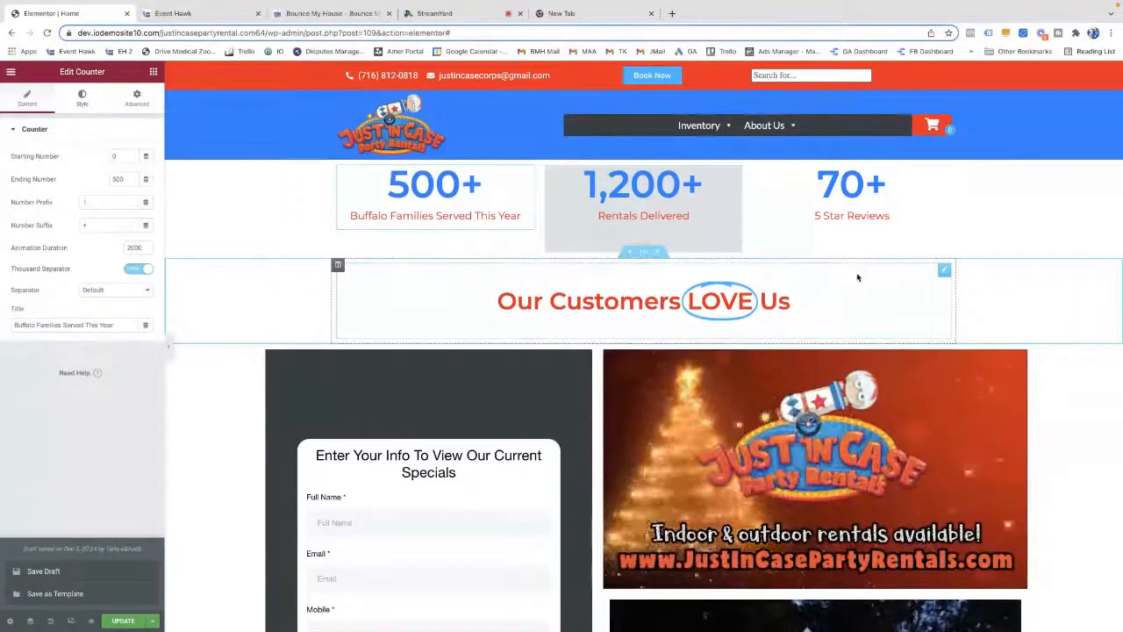
Select the "Our Customers LOVE Us" animated headline and open a preview of the page changes
click(722, 287)
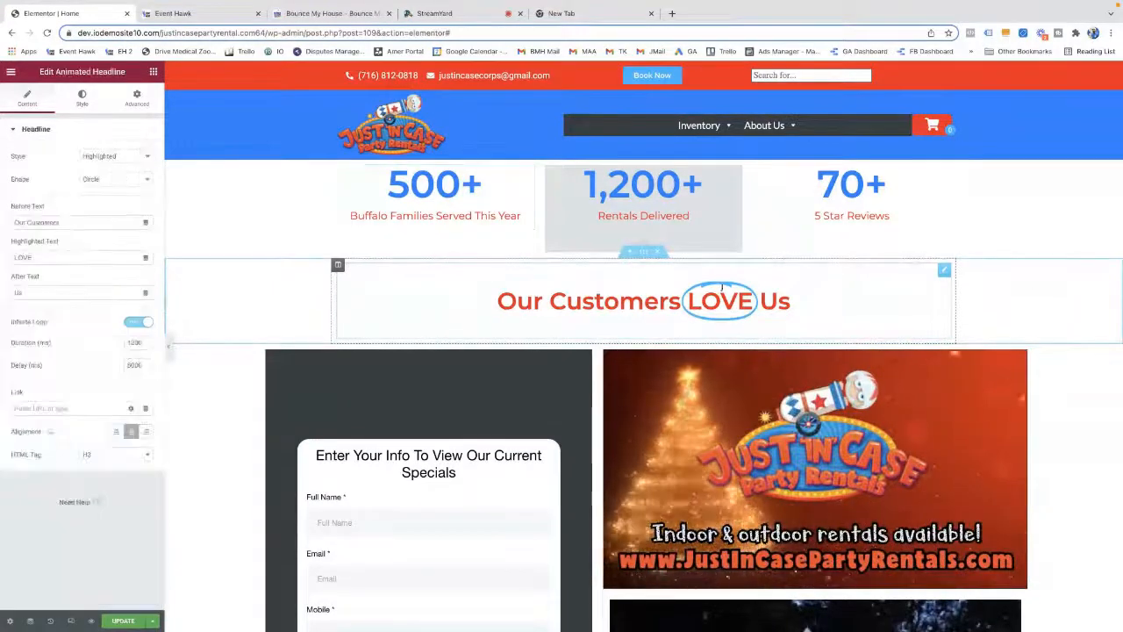
click(946, 272)
scroll(784, 348, down, 1)
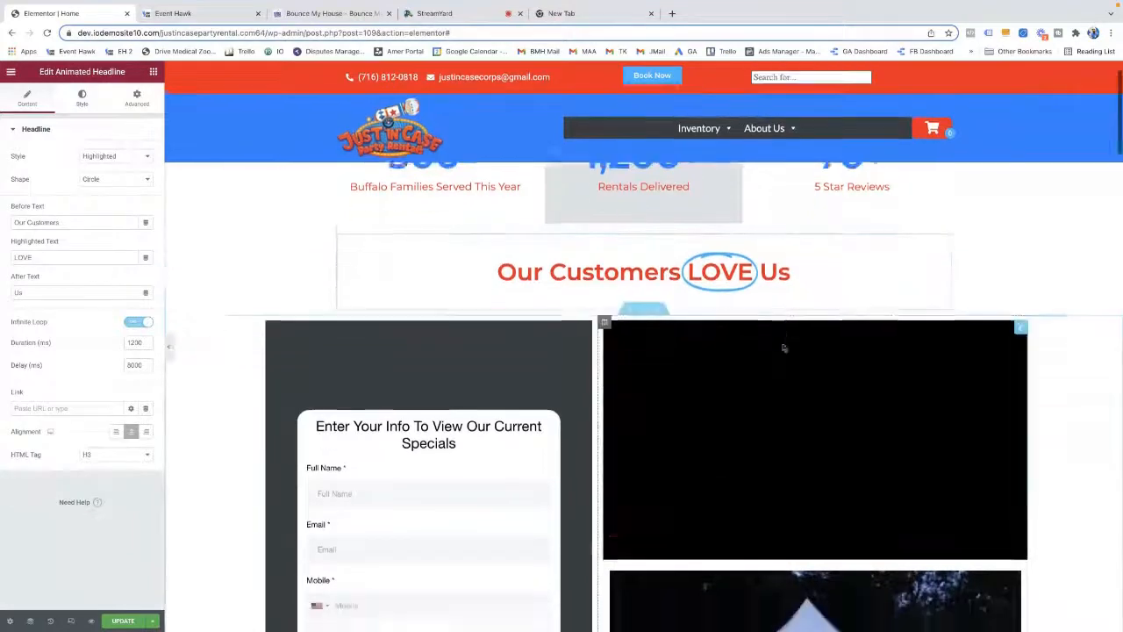
scroll(746, 330, up, 1)
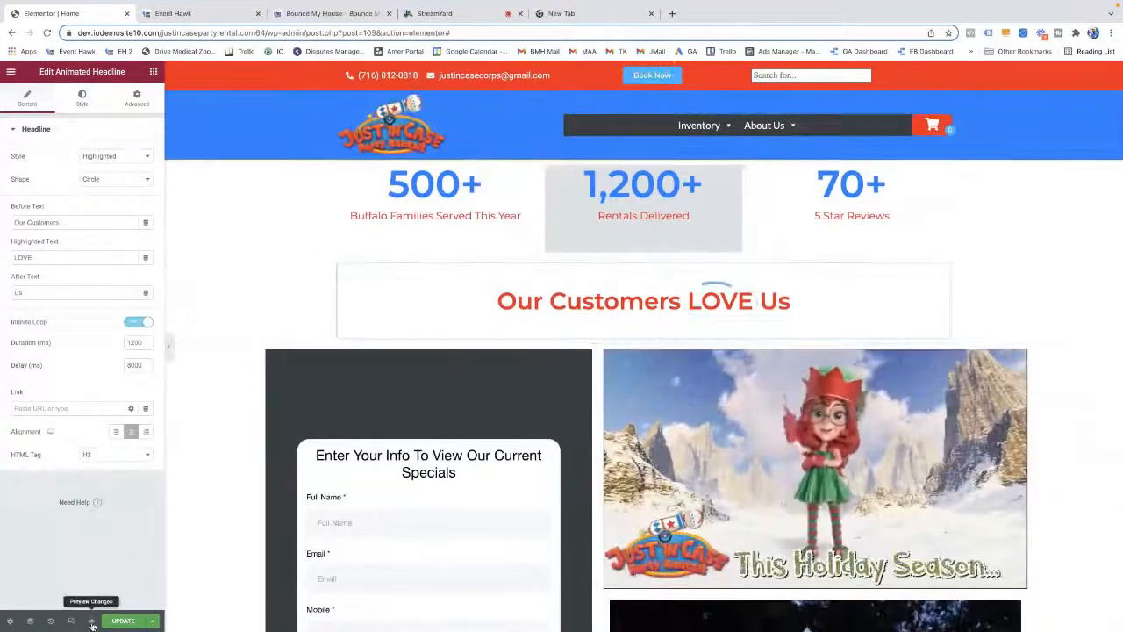
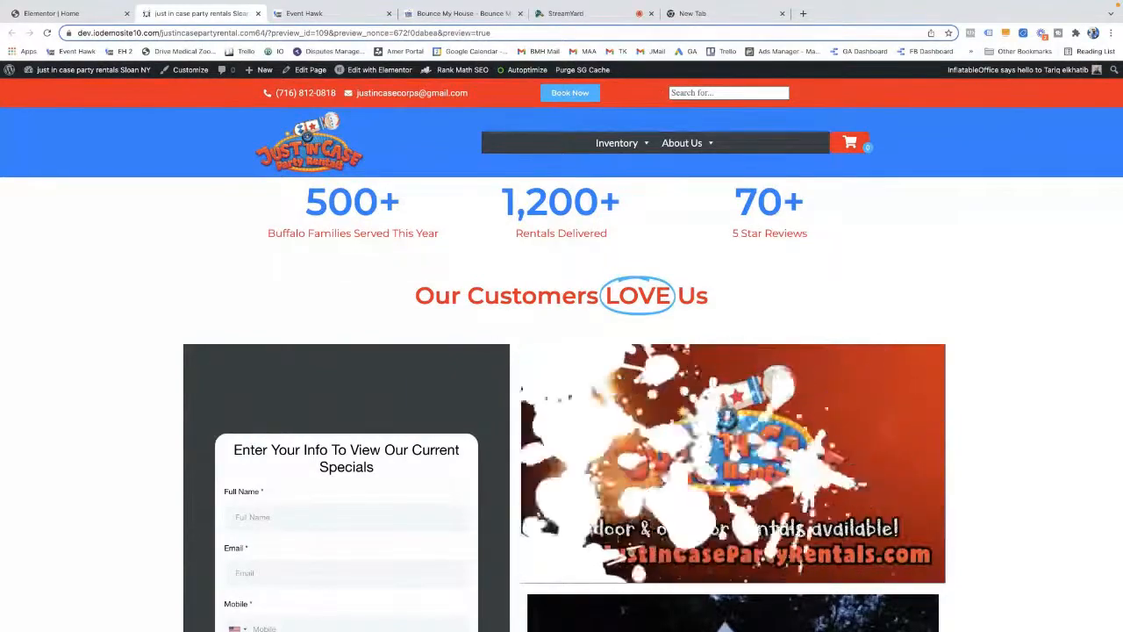
Look through the previewed home page from the counter row to the rental categories and reload the preview
scroll(629, 468, down, 2)
scroll(629, 468, up, 2)
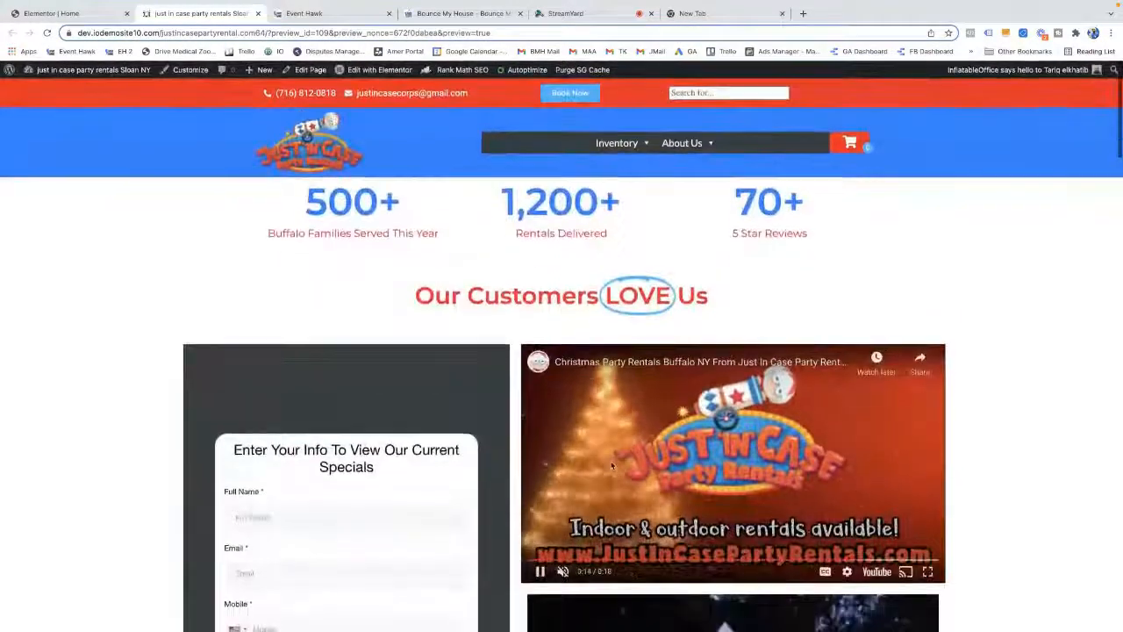
scroll(604, 471, down, 9)
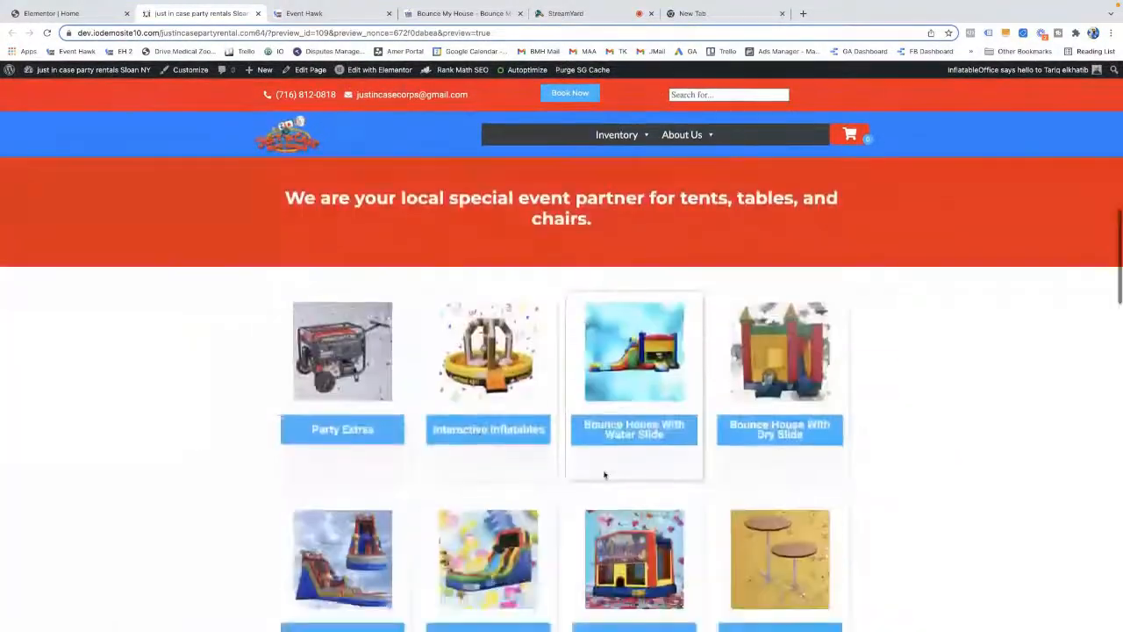
scroll(604, 475, up, 3)
scroll(604, 474, up, 3)
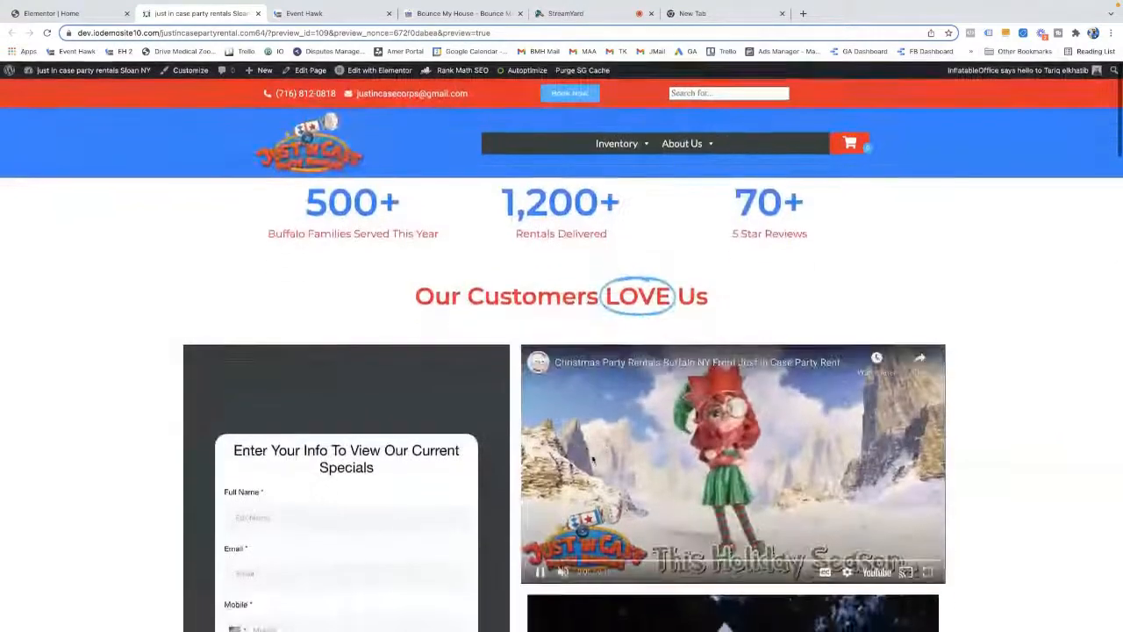
key(super+r)
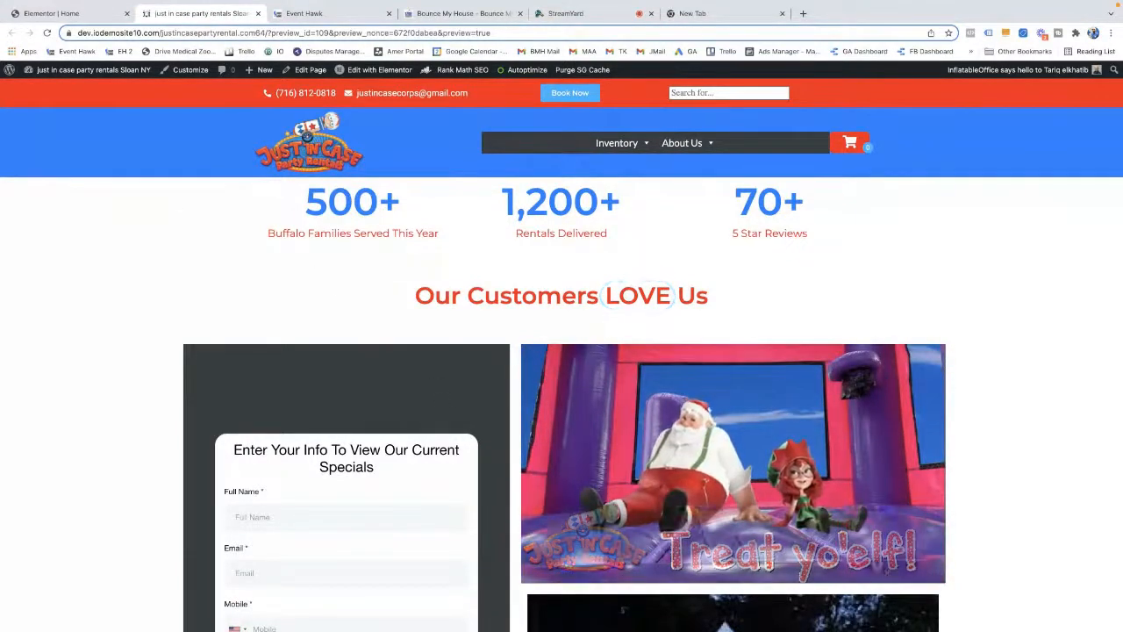
Examine the reloaded preview's counters, animated headline, specials form, video and rental category grid
scroll(561, 572, down, 5)
scroll(561, 572, up, 5)
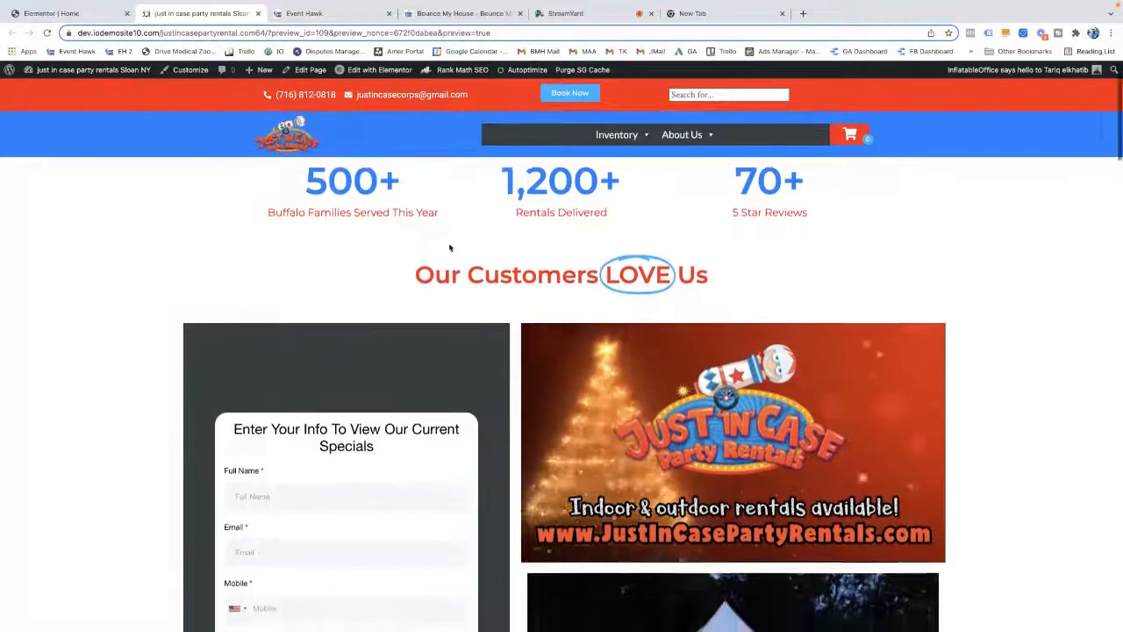
scroll(508, 253, down, 15)
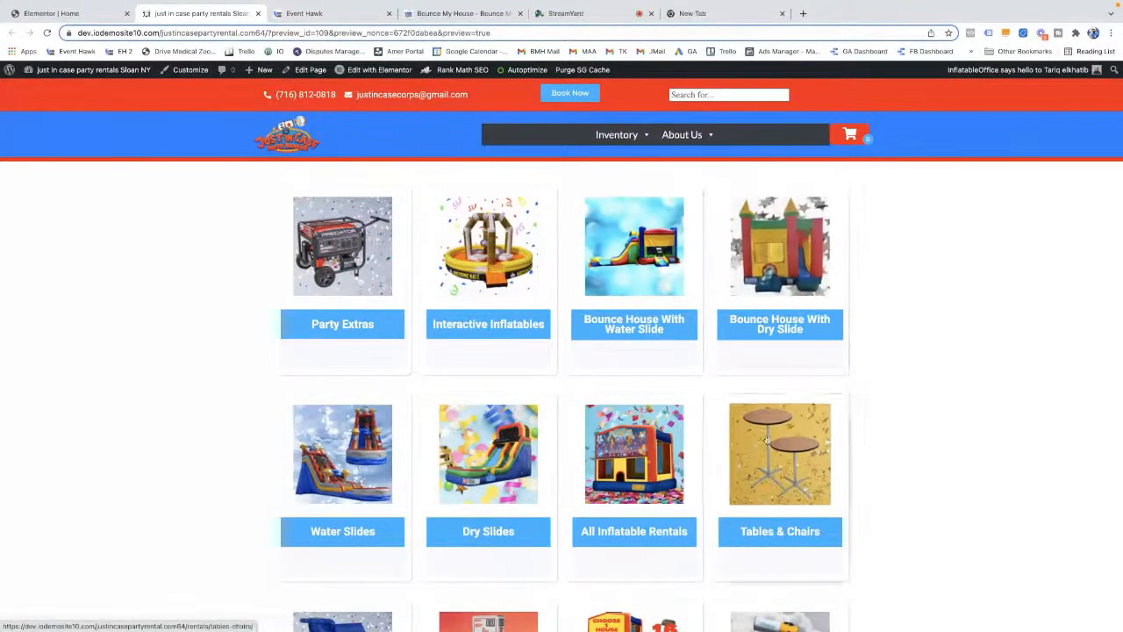
scroll(707, 421, up, 2)
scroll(703, 421, down, 2)
scroll(583, 405, up, 8)
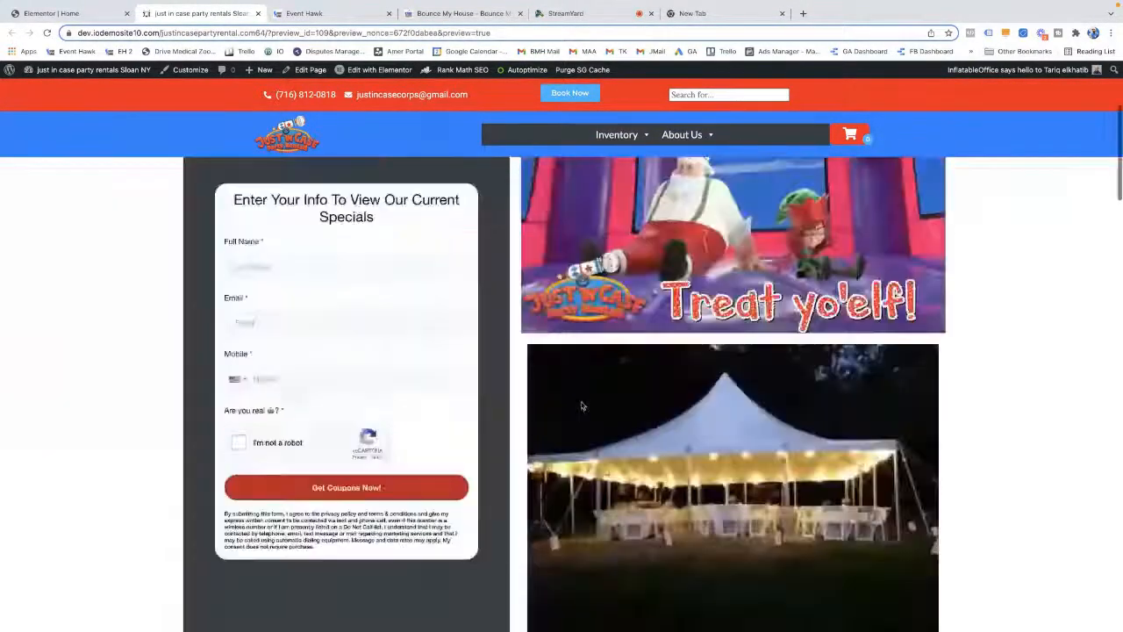
scroll(583, 407, down, 1)
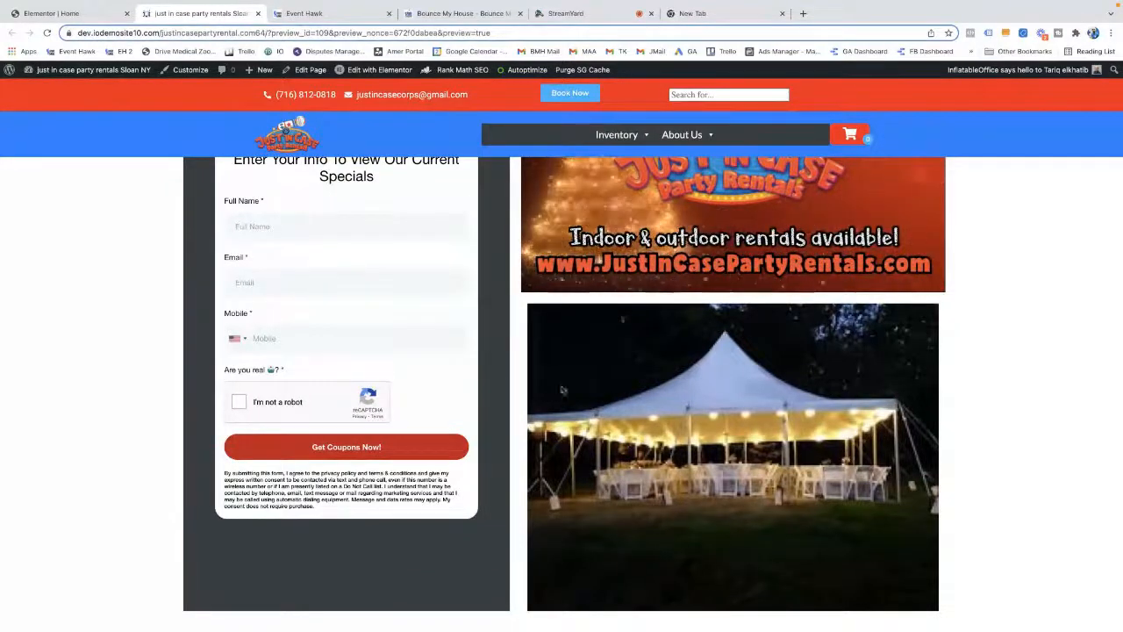
scroll(562, 390, up, 3)
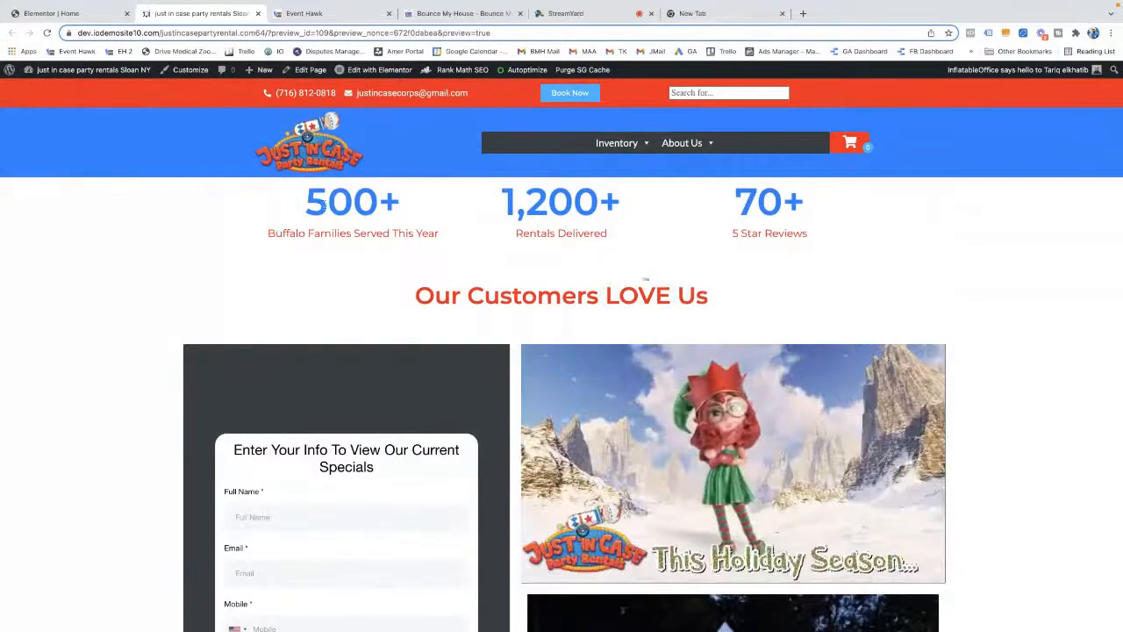
scroll(529, 334, down, 5)
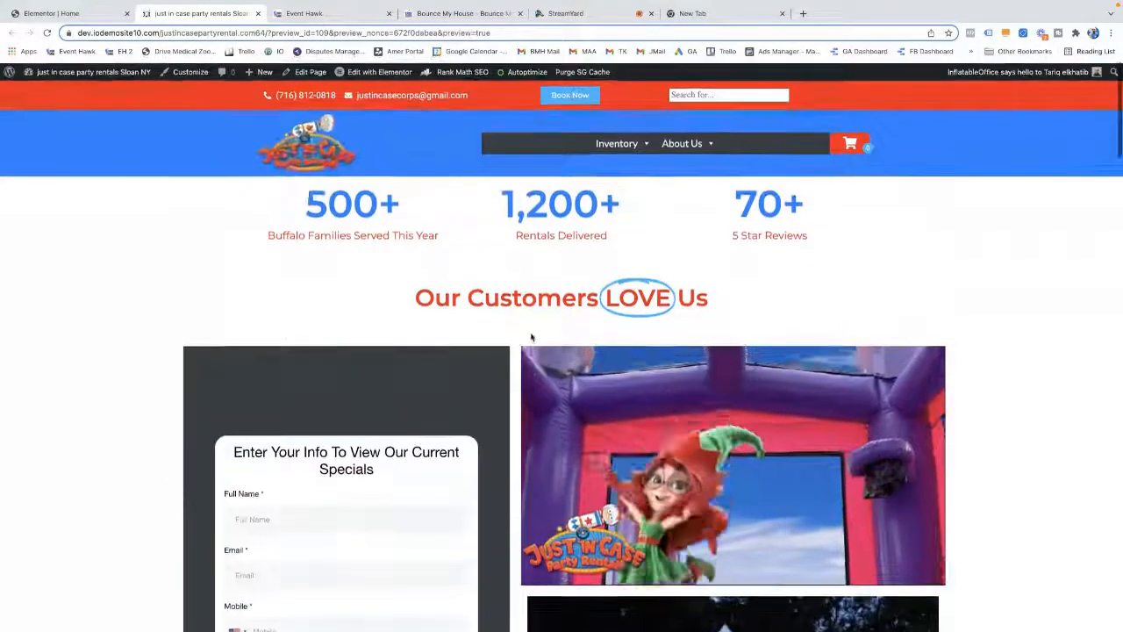
scroll(531, 336, down, 2)
scroll(535, 336, up, 6)
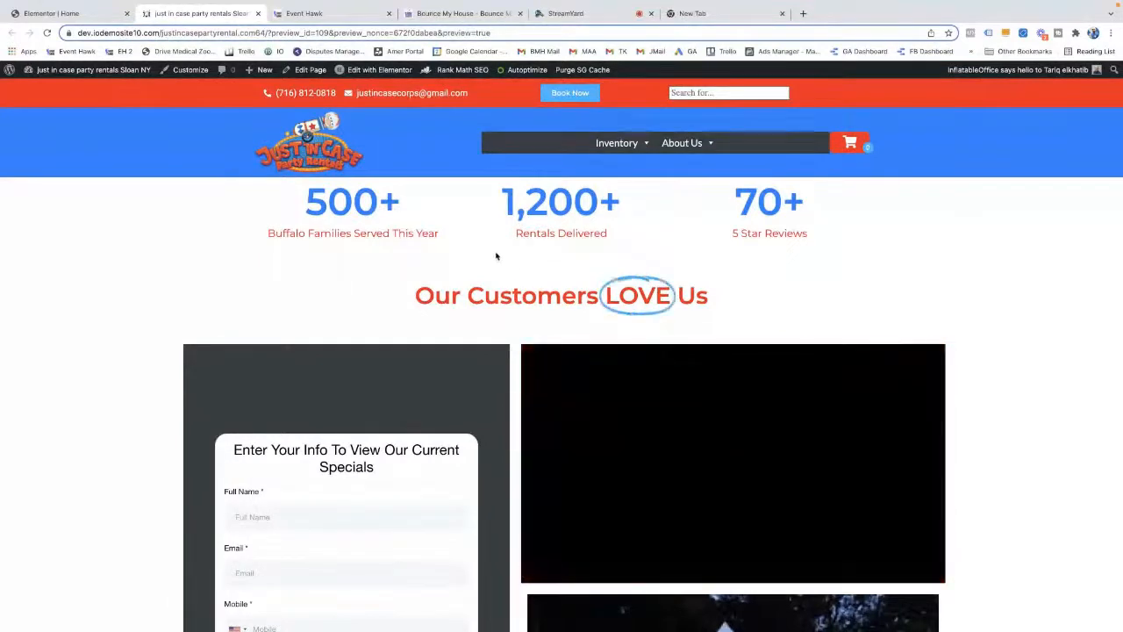
Return to the page editor, unlink the counter section's margin values and raise its top margin to about 24 px
click(79, 13)
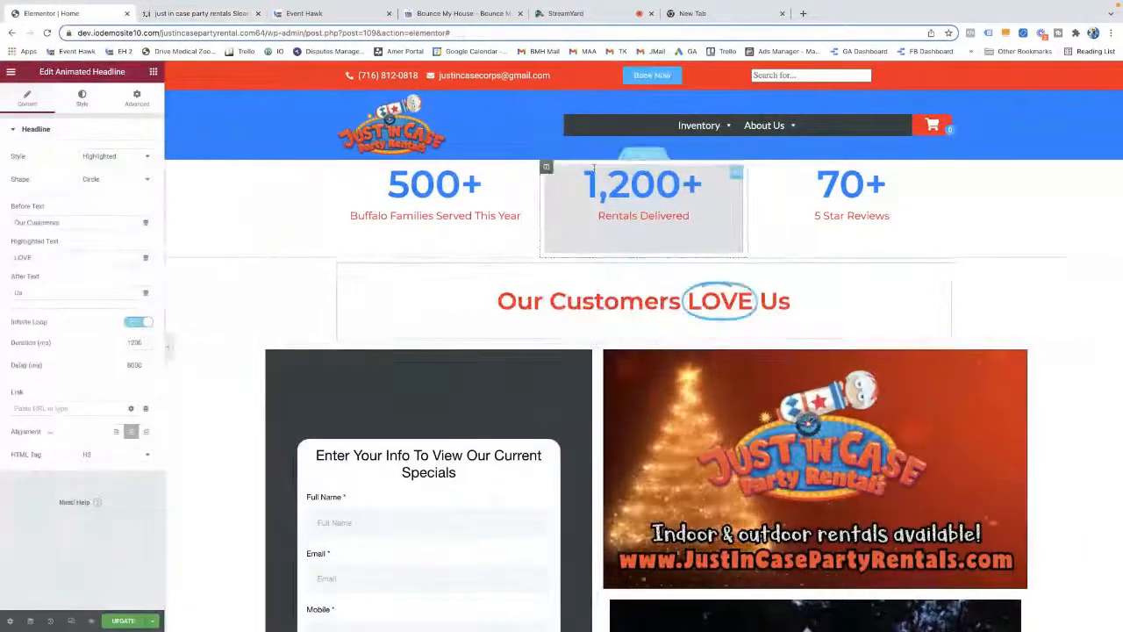
click(645, 155)
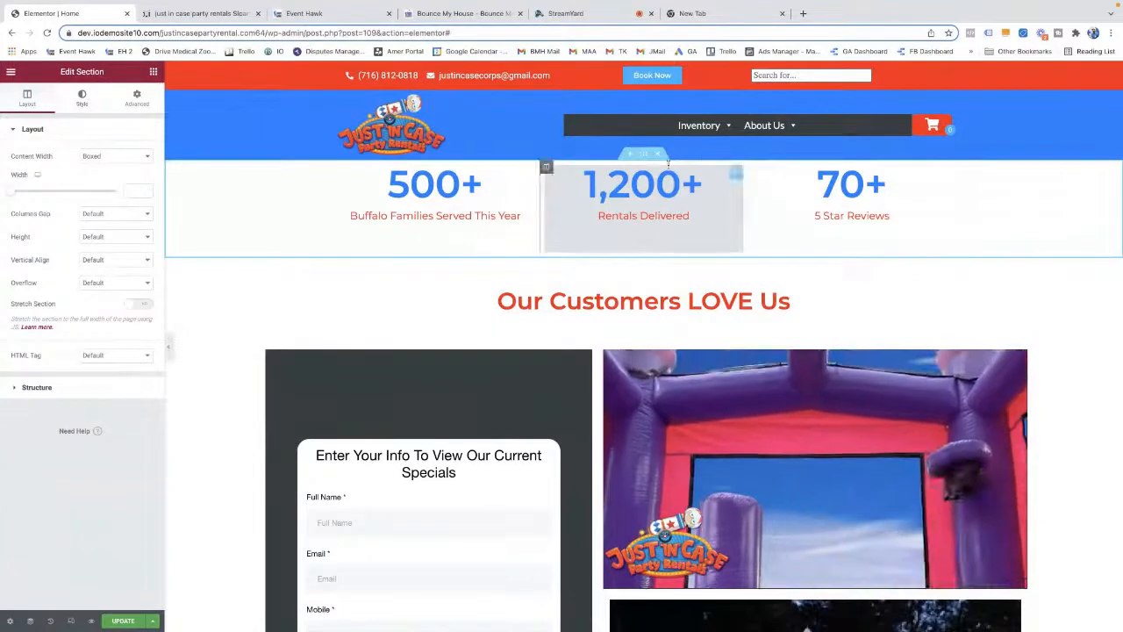
click(137, 97)
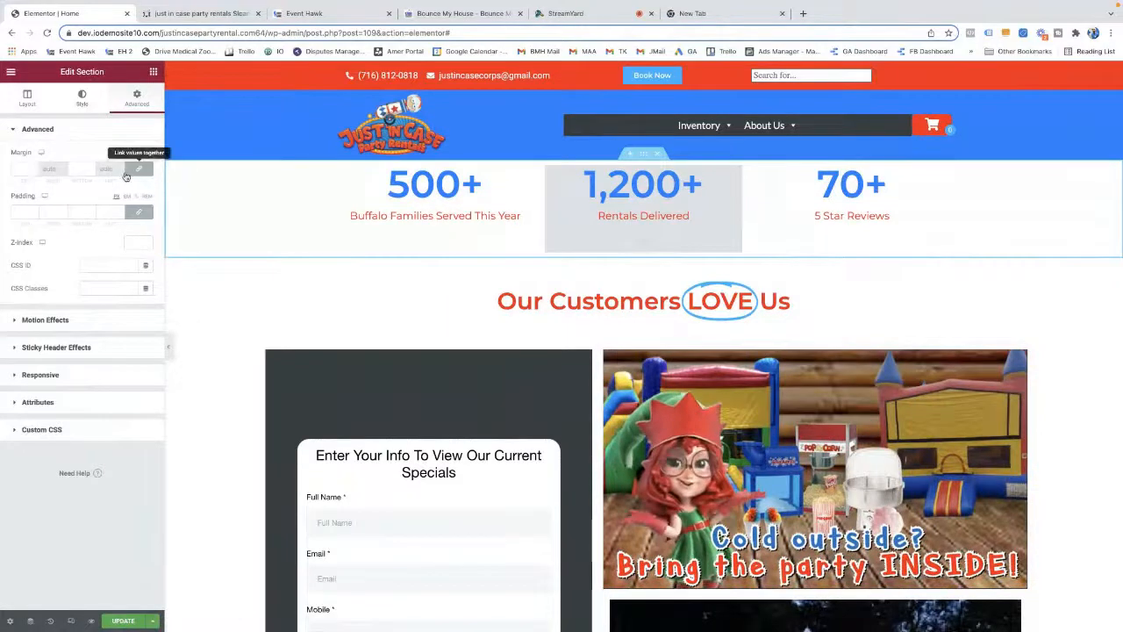
click(35, 166)
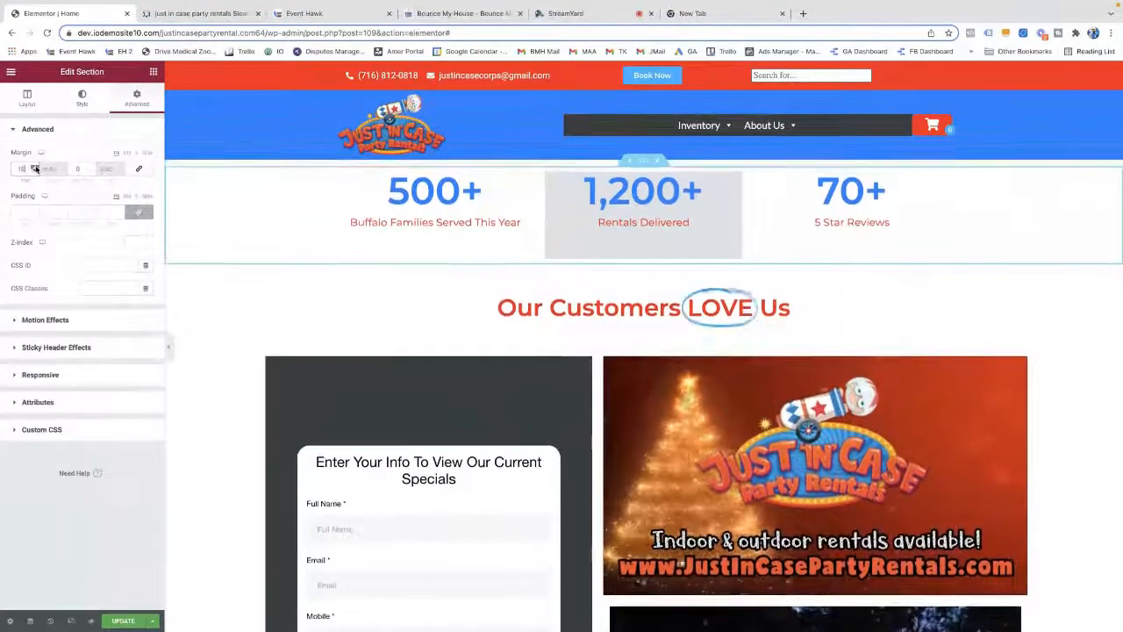
click(35, 171)
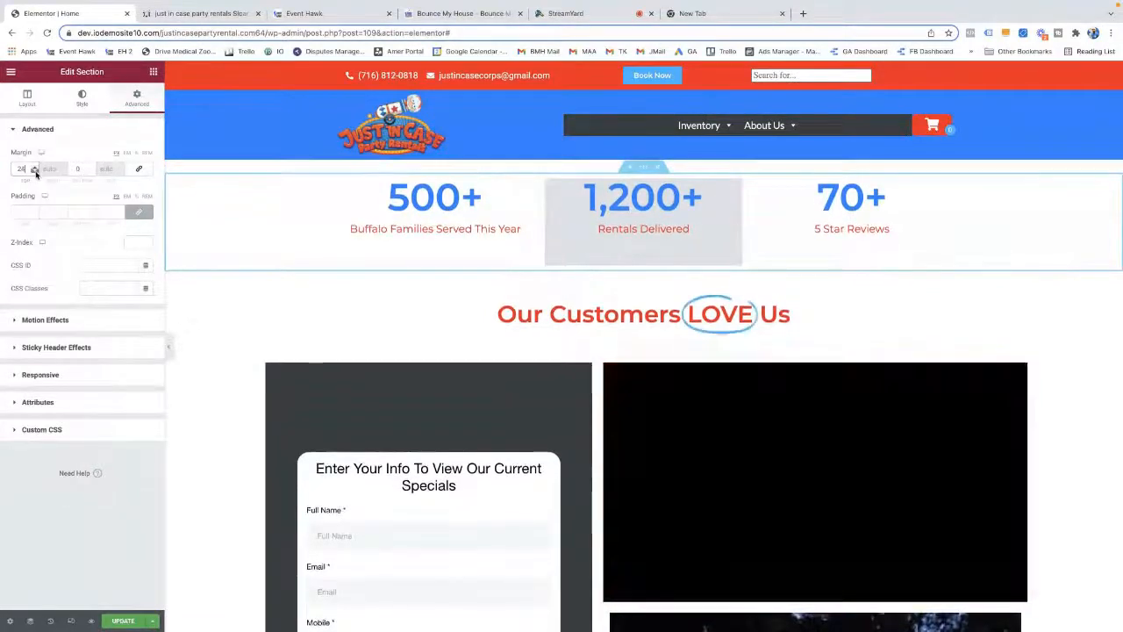
Try lowering the counter section's top margin to a negative value of about -39 px
click(35, 171)
click(35, 171)
click(36, 171)
click(36, 171)
click(35, 171)
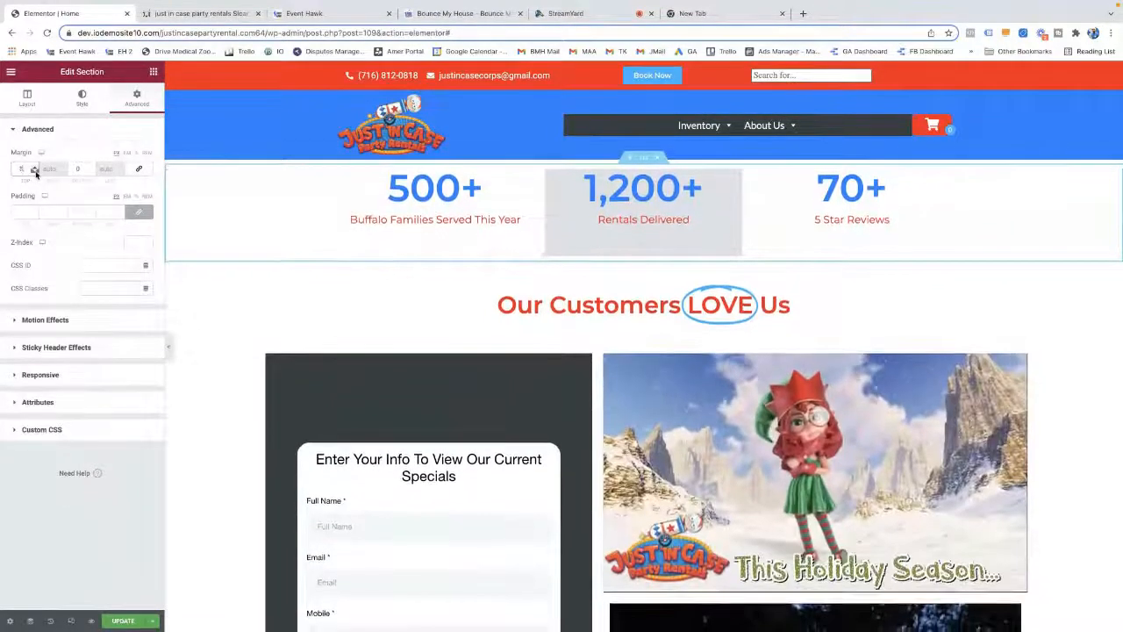
click(35, 171)
click(35, 171)
click(35, 171)
click(35, 171)
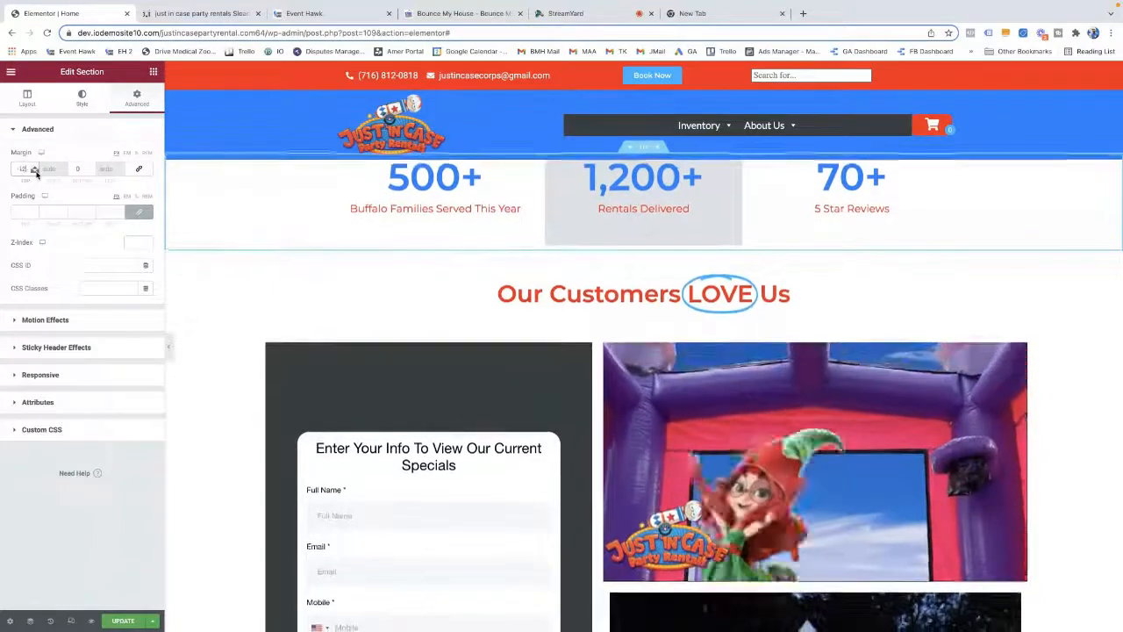
click(35, 172)
click(35, 171)
click(35, 171)
click(35, 171)
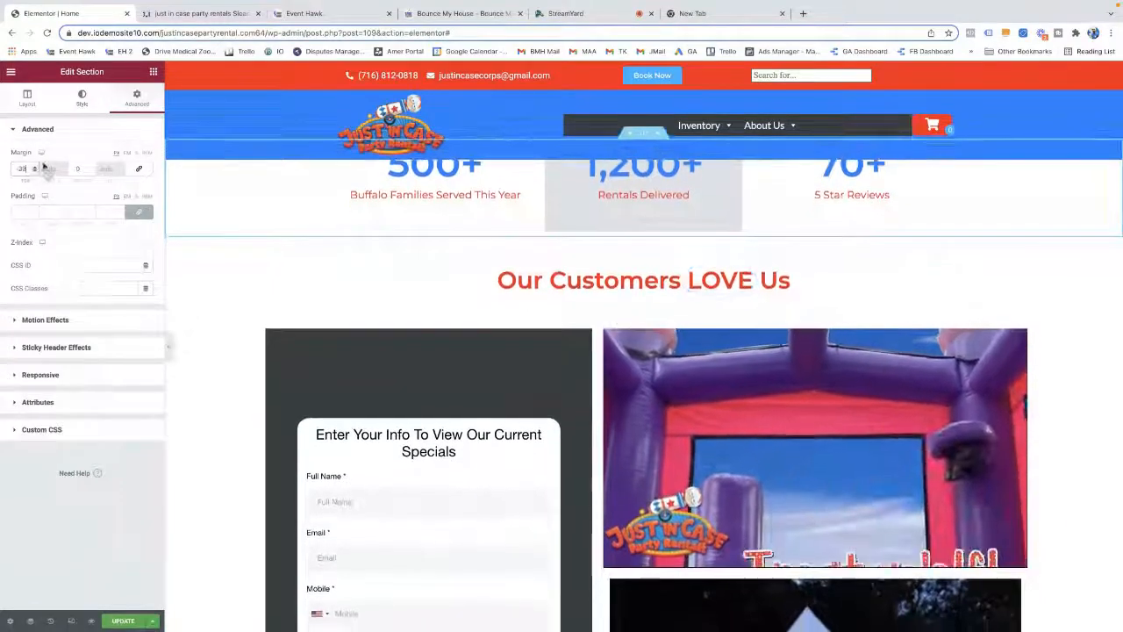
Set the counter section's top margin to 50 px
click(34, 167)
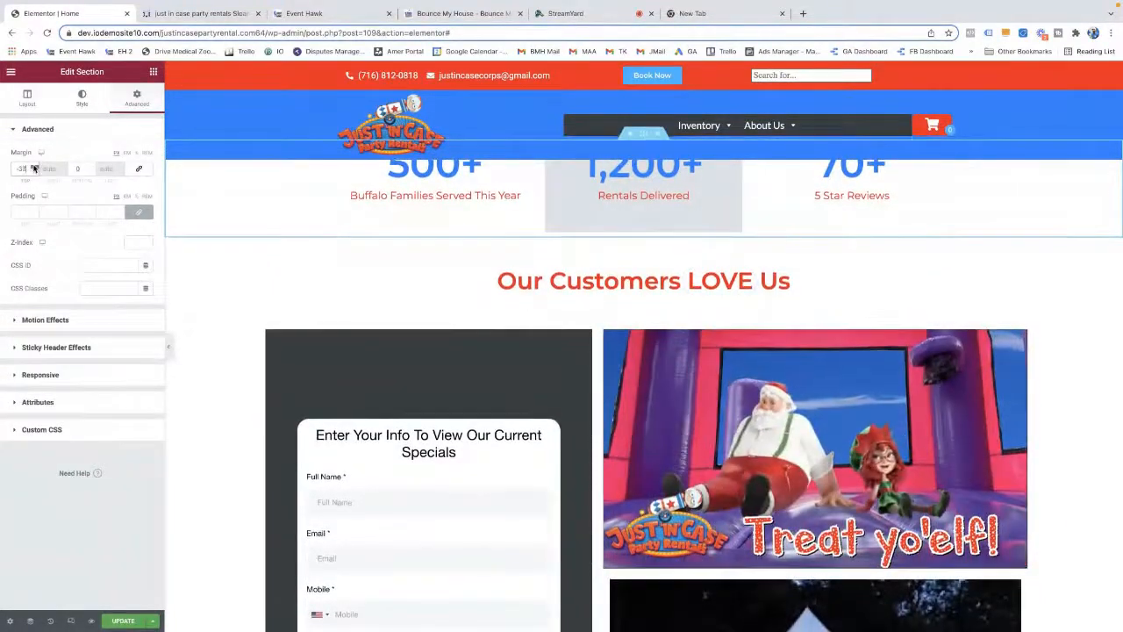
click(34, 167)
click(34, 166)
click(34, 167)
click(34, 167)
click(34, 166)
click(34, 167)
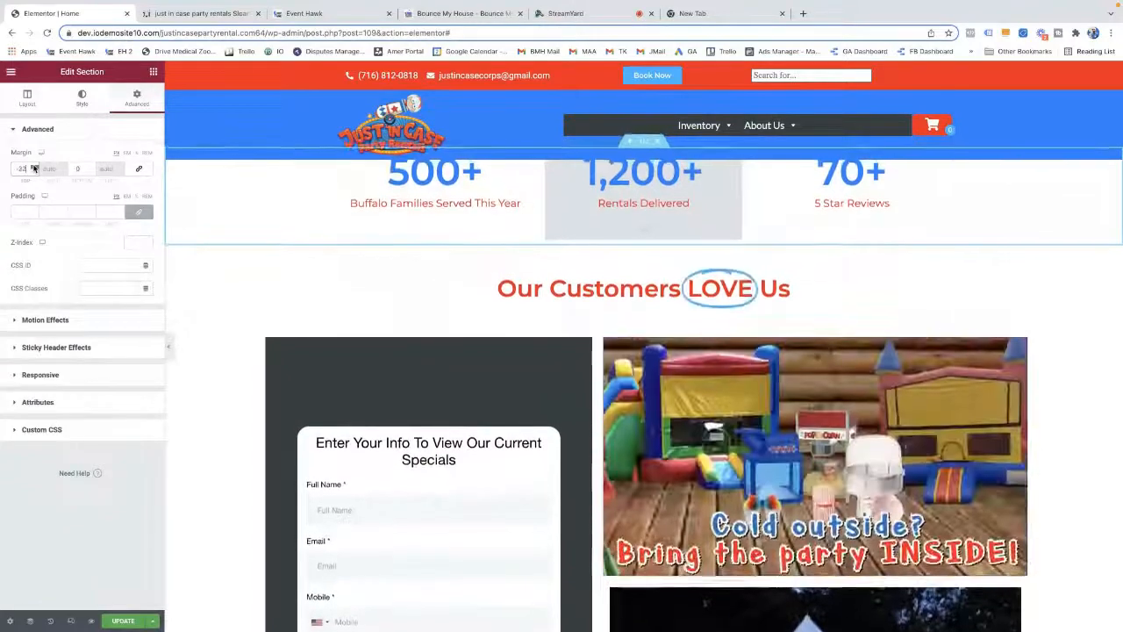
click(34, 166)
click(35, 167)
click(34, 167)
click(34, 166)
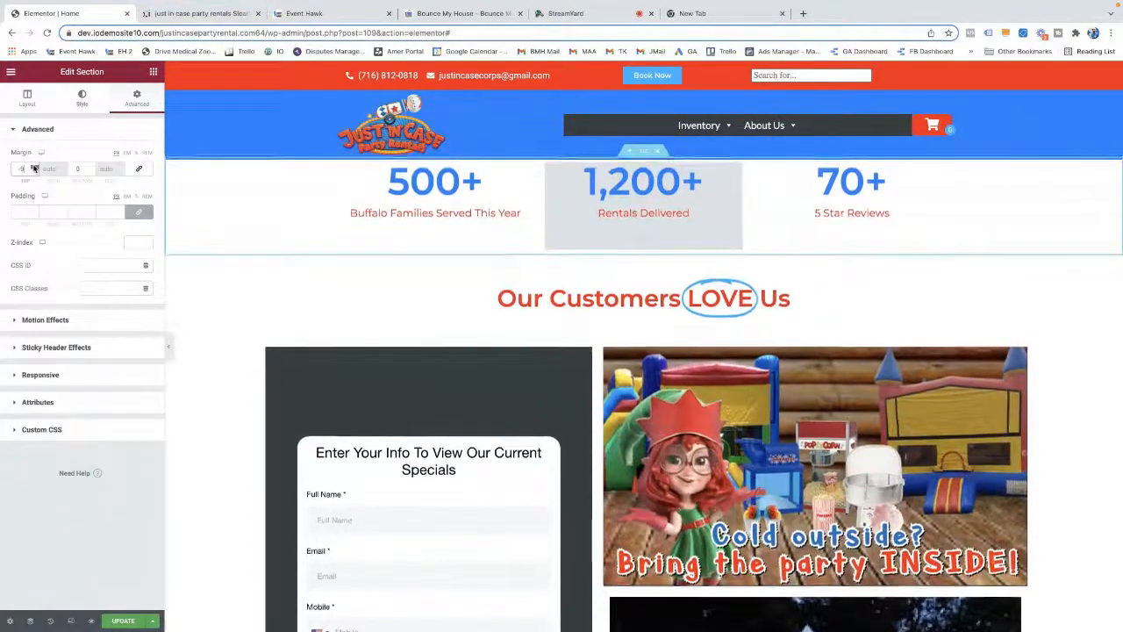
click(34, 167)
click(34, 167)
click(34, 166)
click(34, 166)
click(34, 167)
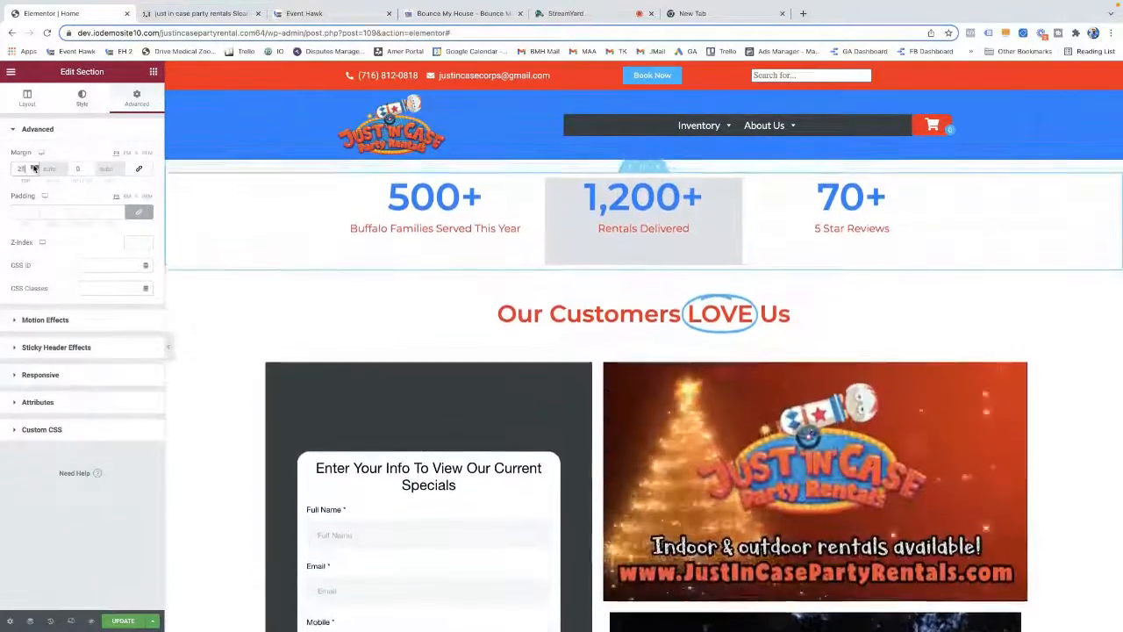
click(34, 167)
click(35, 167)
click(34, 167)
click(34, 167)
click(34, 167)
click(34, 167)
click(34, 166)
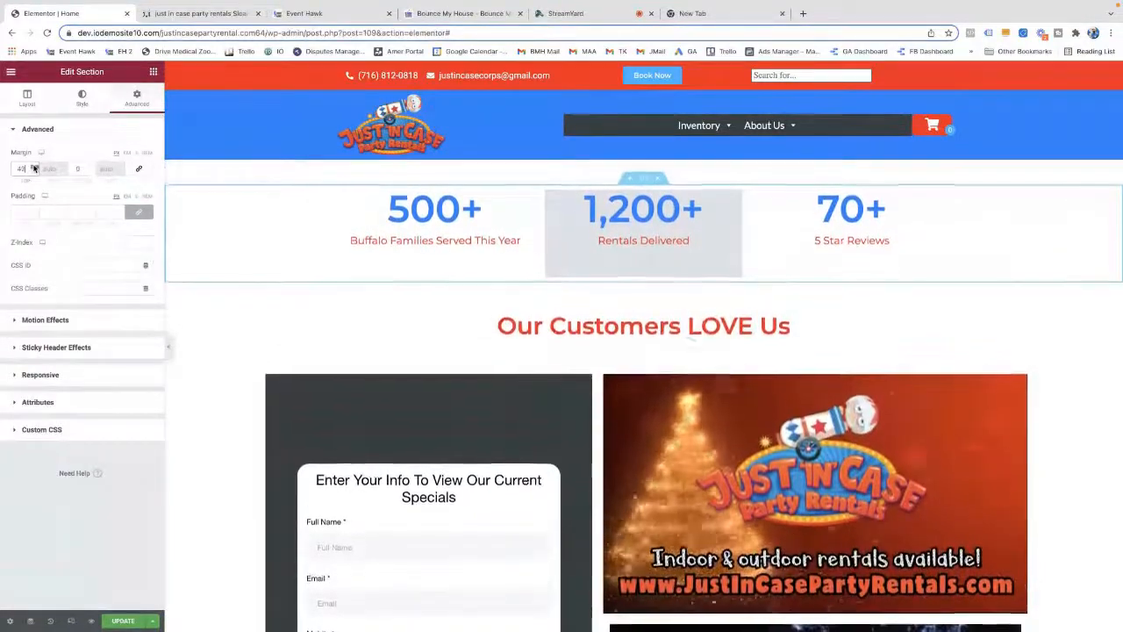
click(34, 167)
click(34, 167)
click(34, 167)
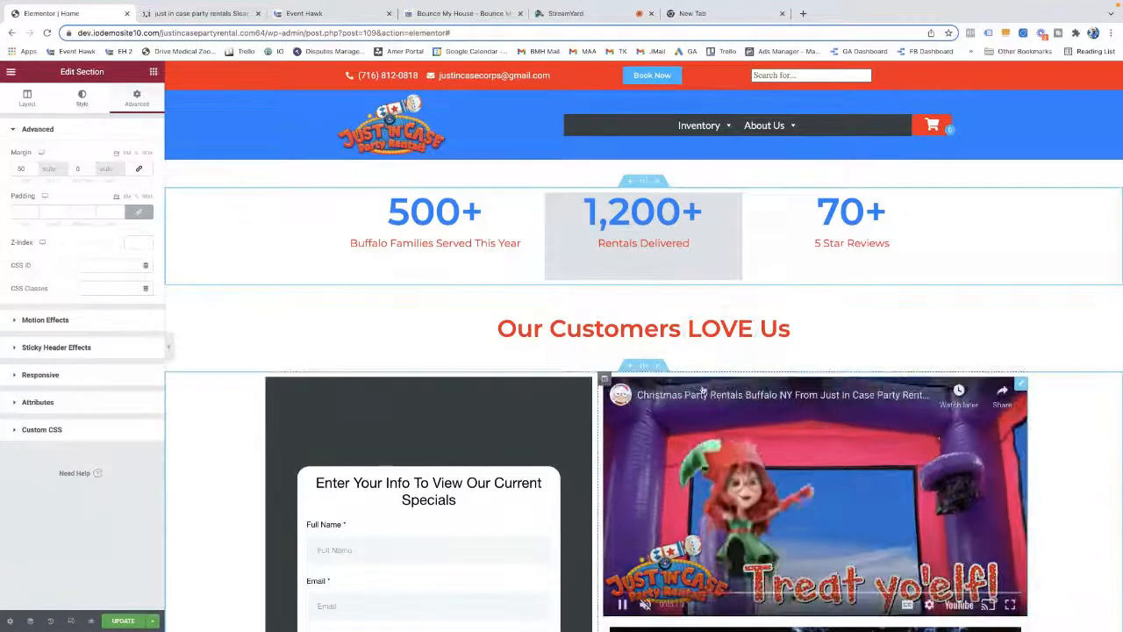
Move the section containing the specials form and video above the counter section
drag(646, 374, 643, 214)
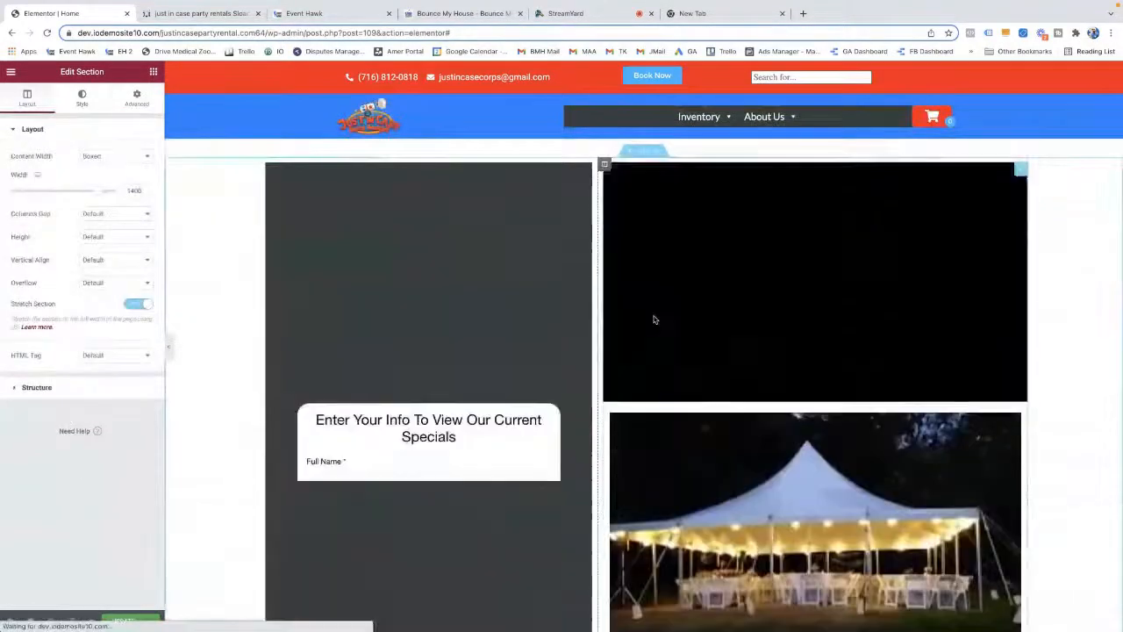
scroll(653, 334, down, 3)
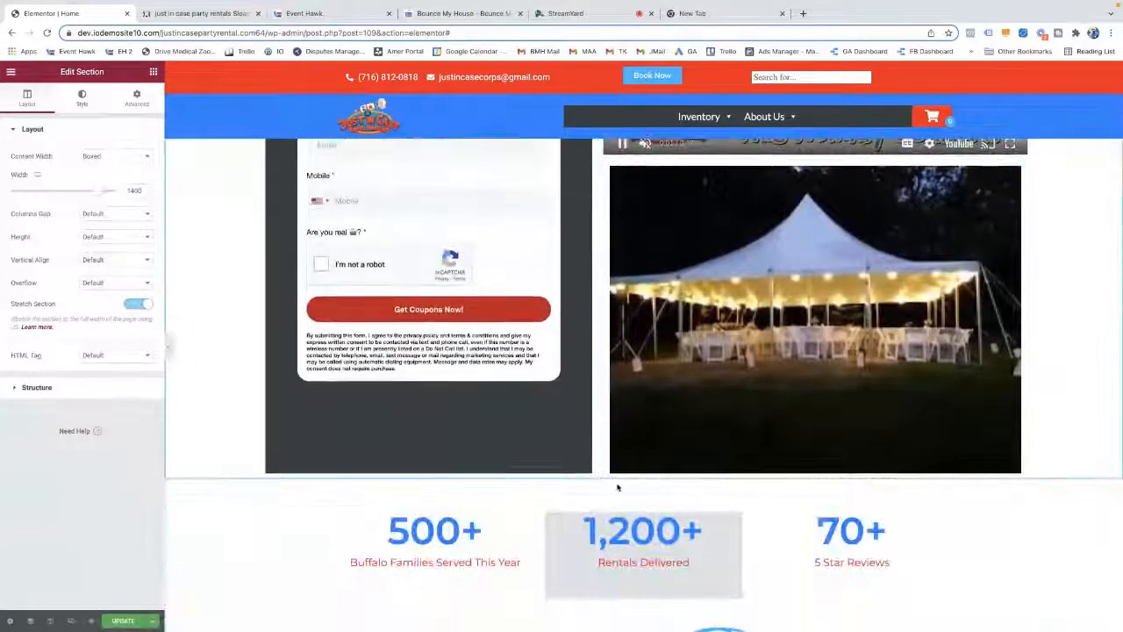
scroll(616, 486, up, 2)
scroll(621, 496, down, 1)
scroll(622, 495, down, 2)
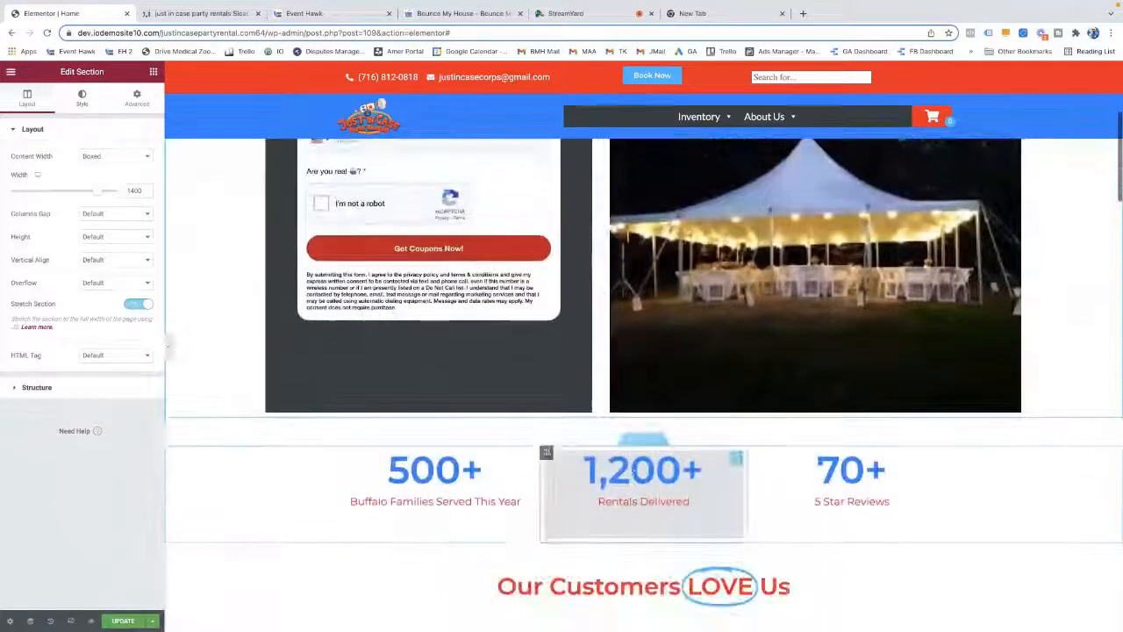
Move the three-counter section to the top of the page, above the form and video section
drag(642, 441, 639, 145)
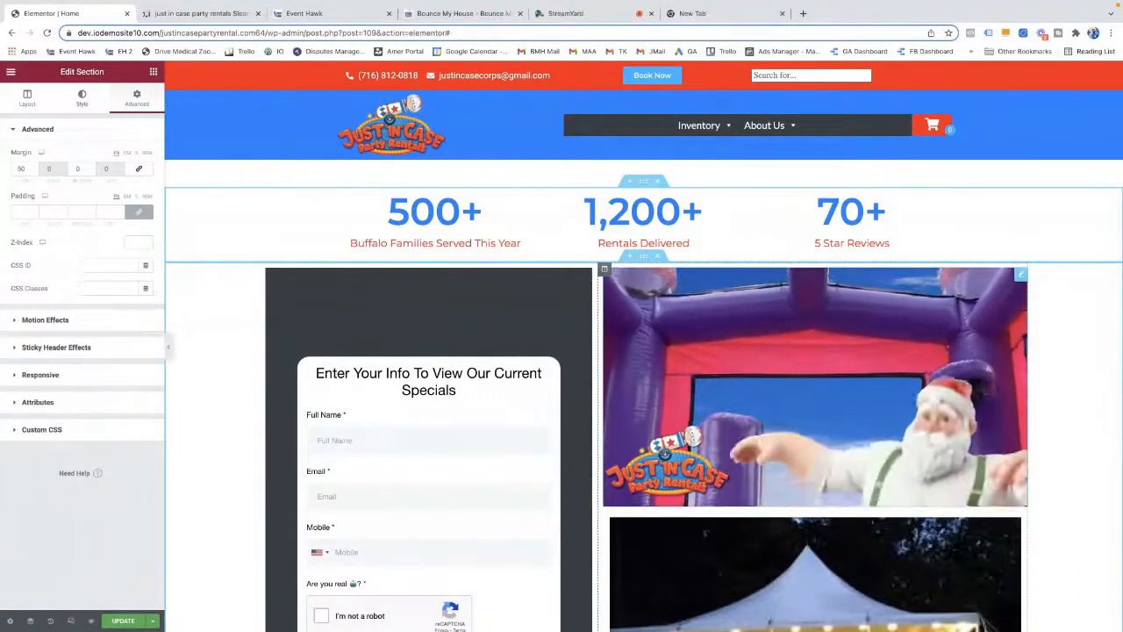
scroll(643, 340, down, 1)
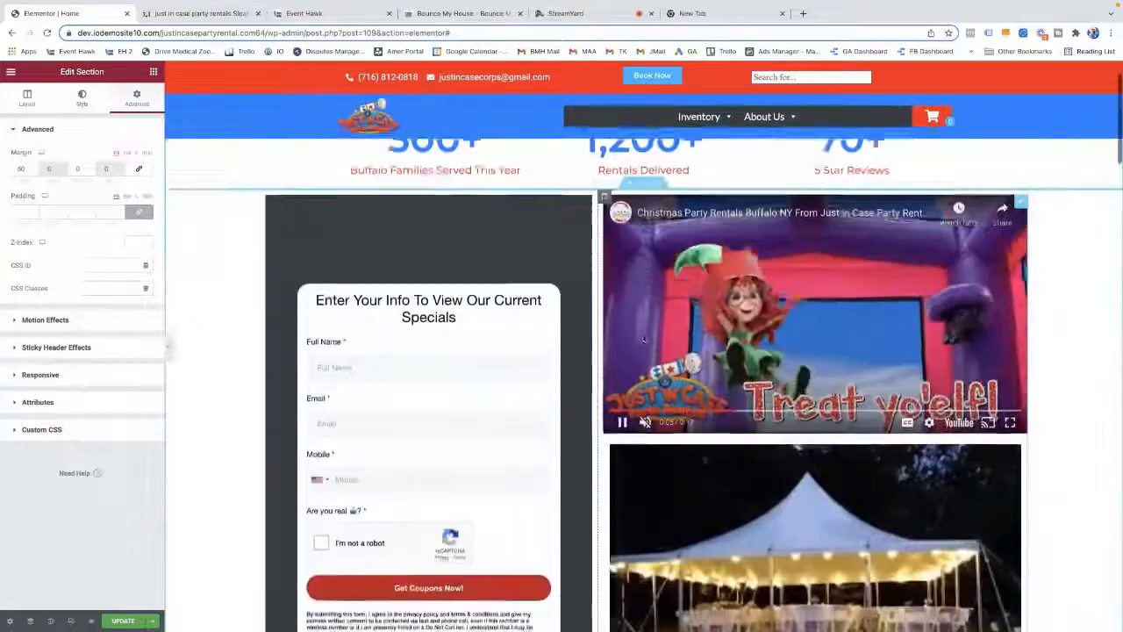
scroll(643, 339, up, 1)
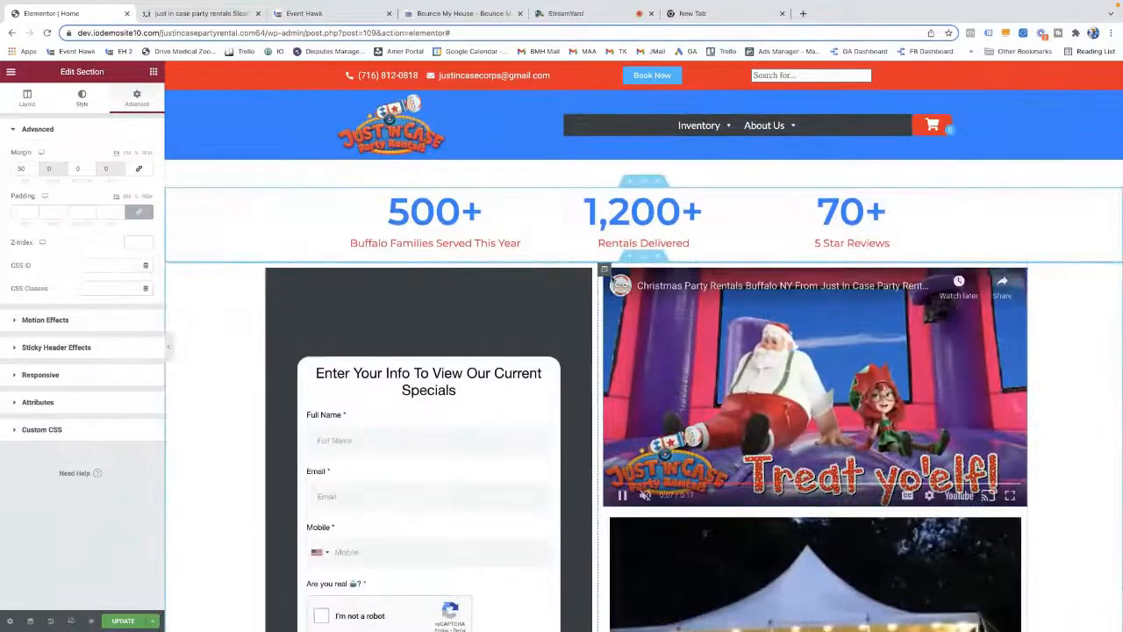
Open the HTML widget containing the specials form for editing and show its advanced layout settings
scroll(644, 339, down, 4)
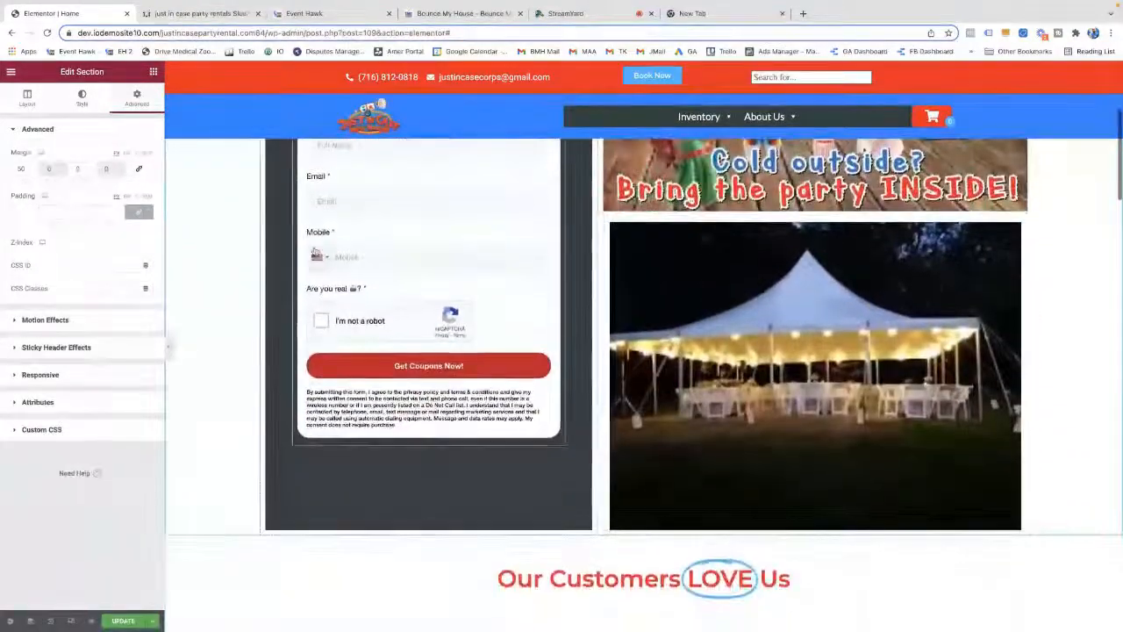
scroll(531, 248, up, 4)
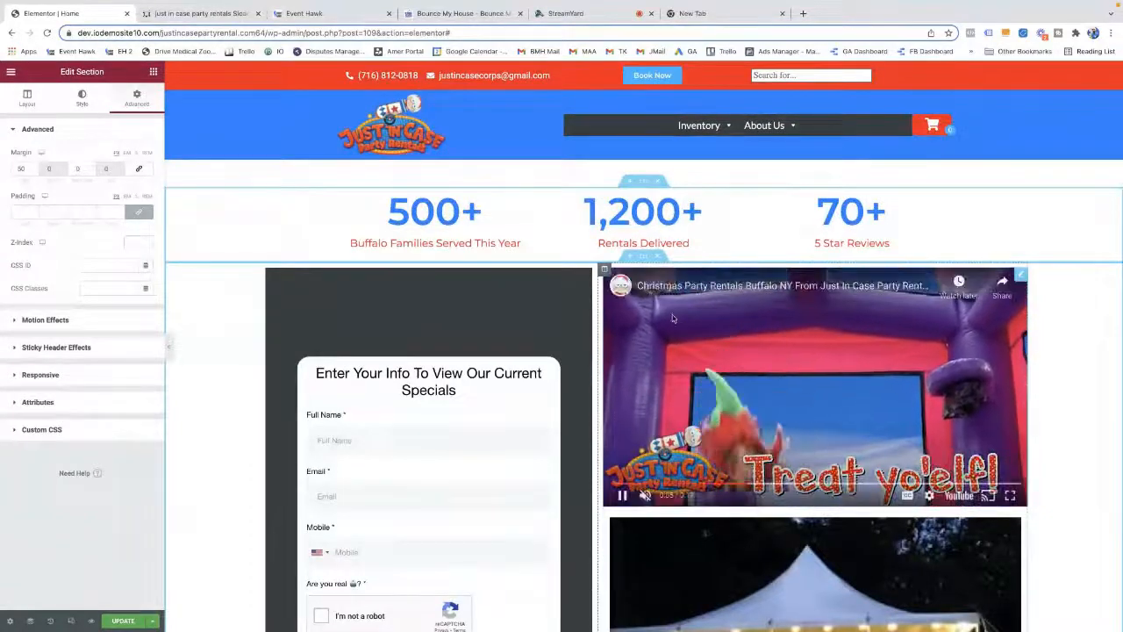
scroll(491, 342, down, 2)
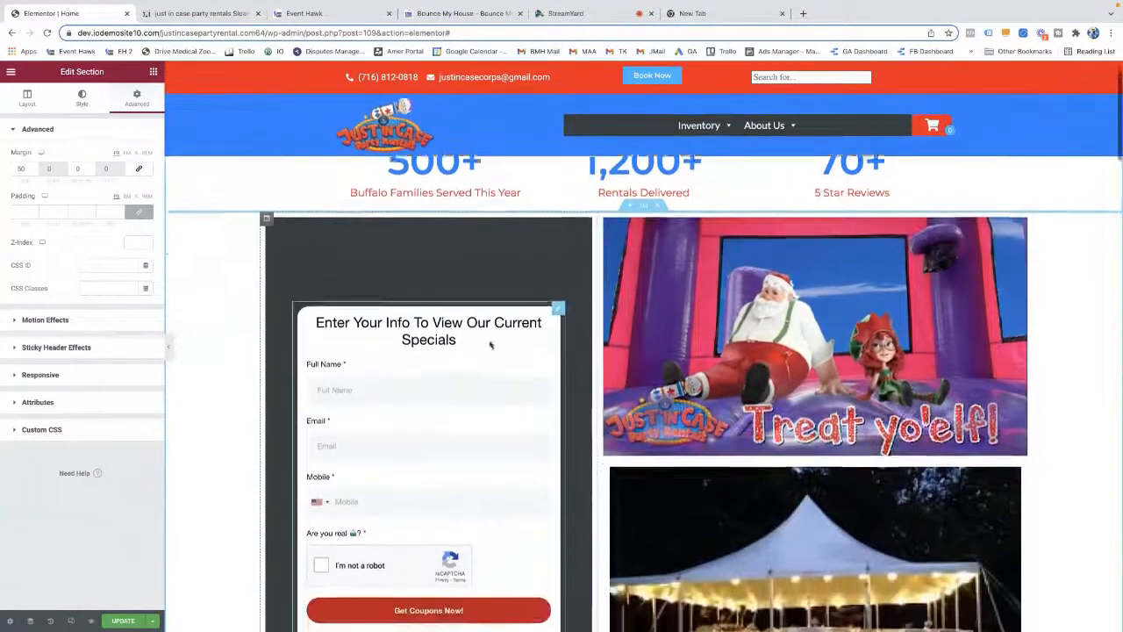
scroll(505, 336, up, 1)
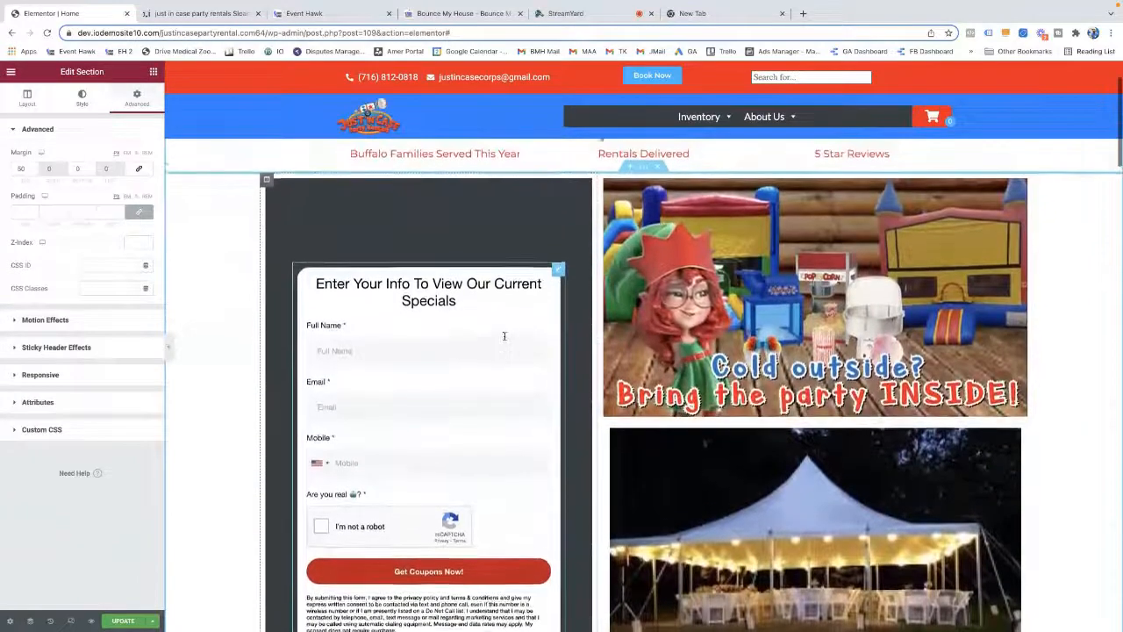
scroll(504, 336, down, 1)
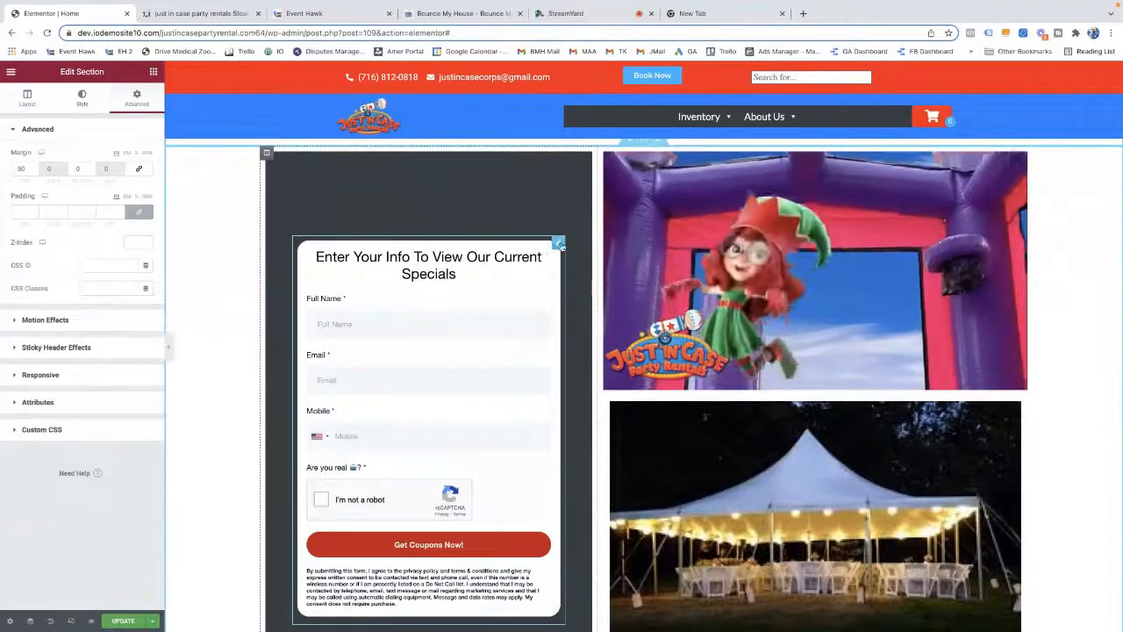
click(482, 256)
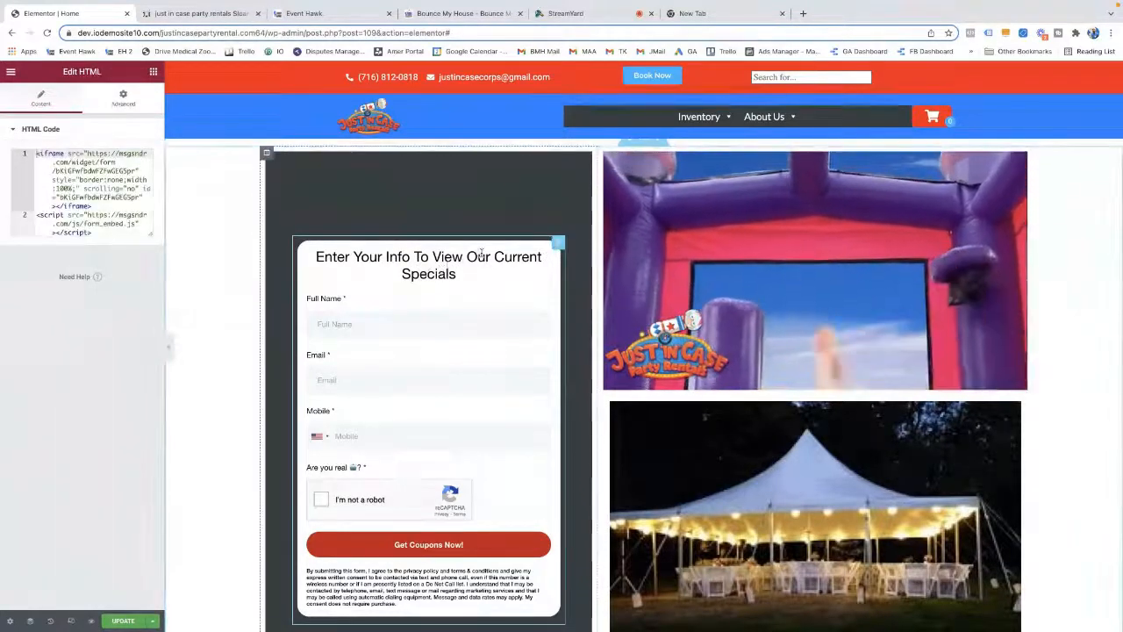
scroll(465, 368, up, 3)
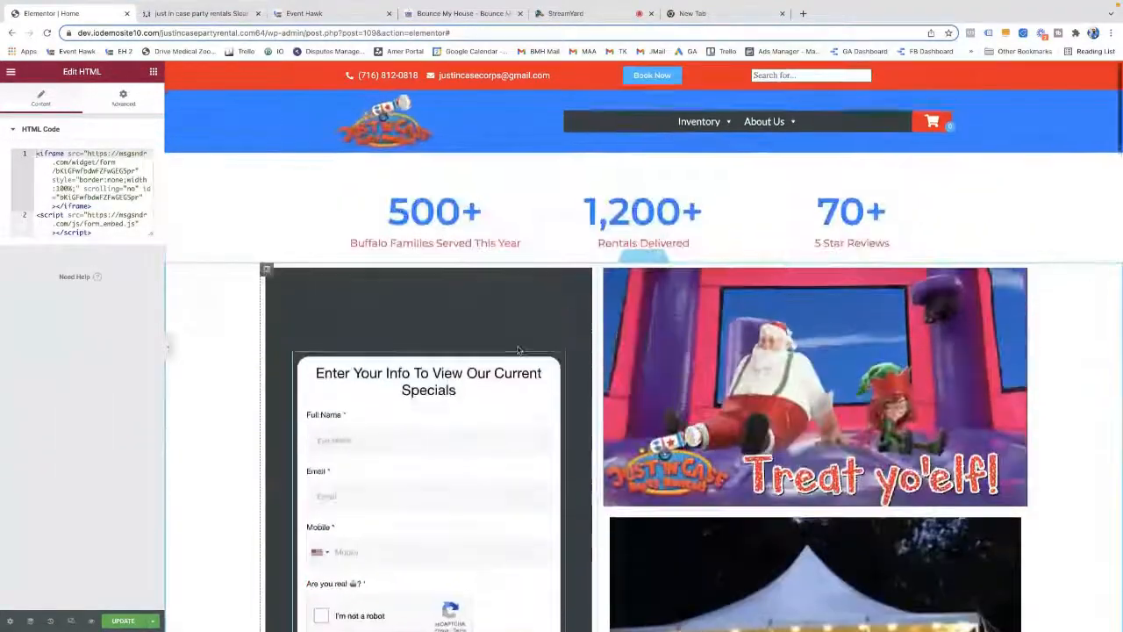
drag(558, 359, 554, 367)
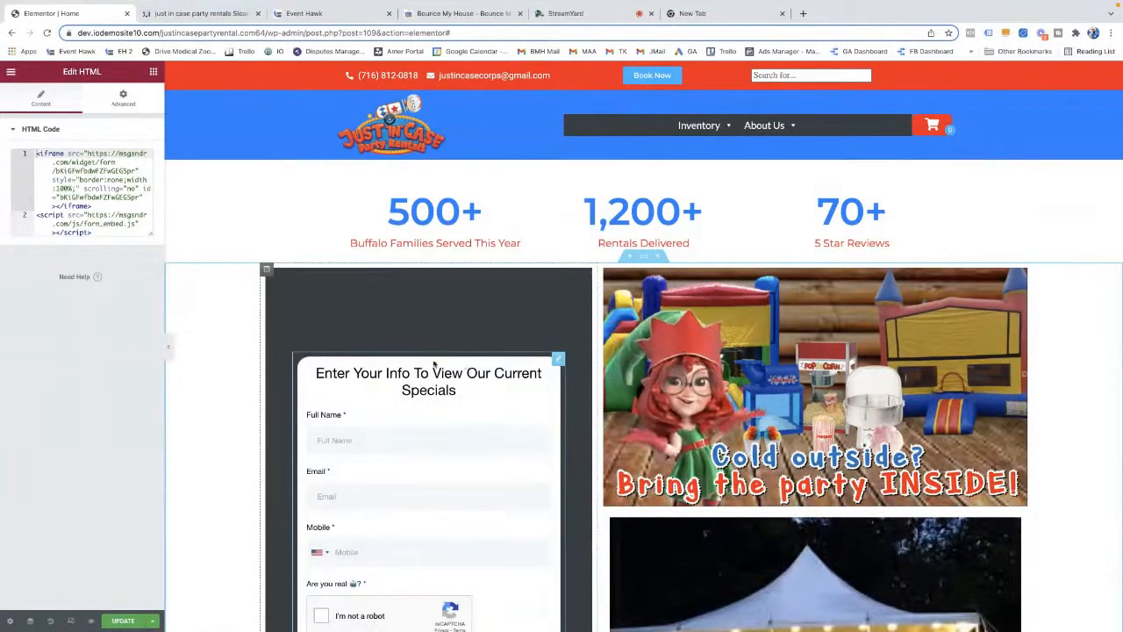
click(123, 98)
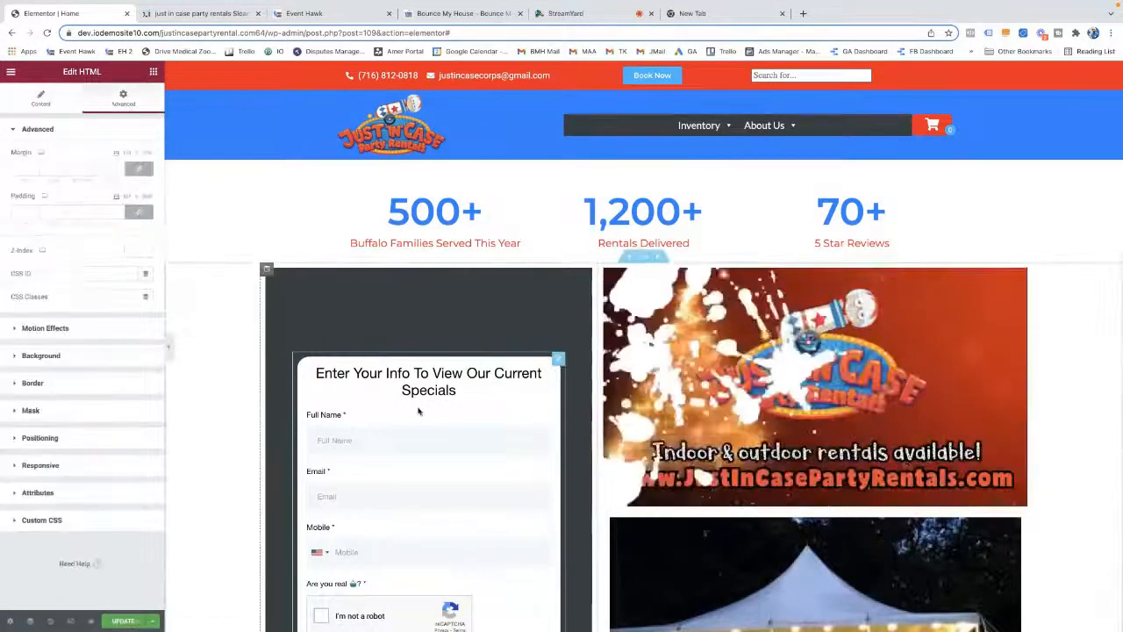
Try lowering all four margins of the specials form widget to -4 px
click(34, 171)
click(35, 171)
click(34, 172)
click(35, 170)
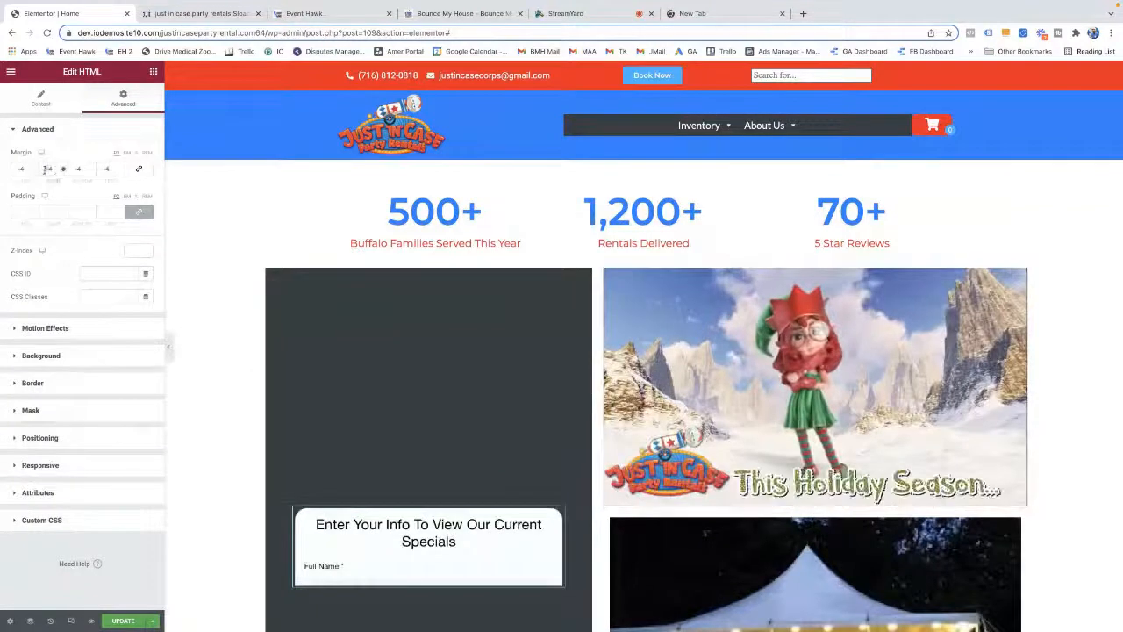
Set the specials form widget's right, bottom and left margins to 0 px
double_click(48, 169)
text(0)
double_click(75, 169)
text(0)
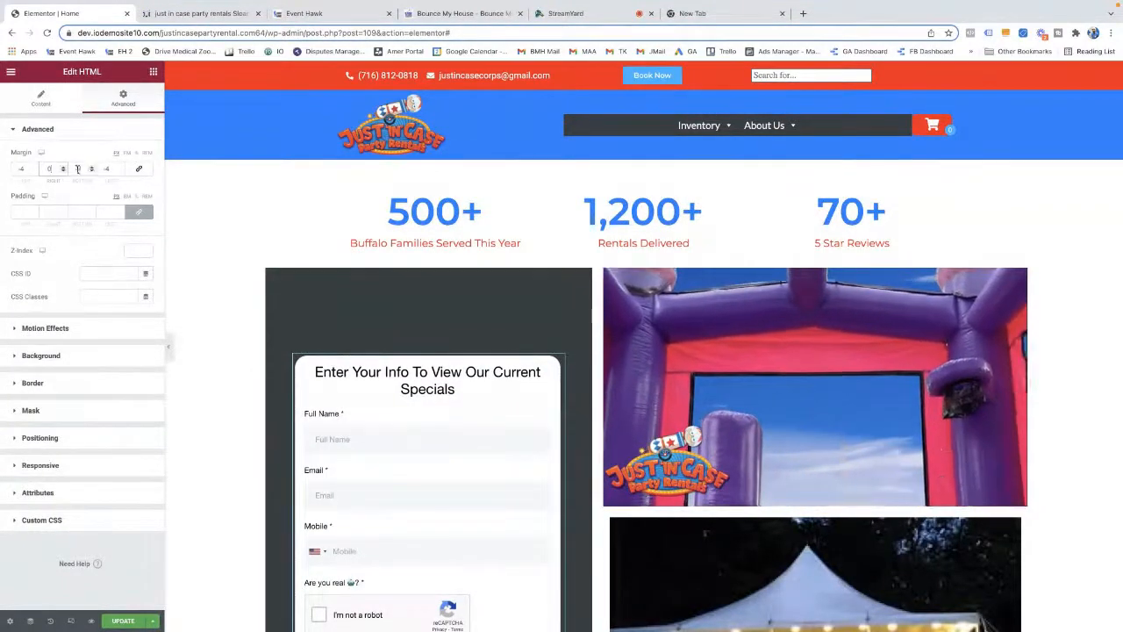
double_click(107, 168)
text(0)
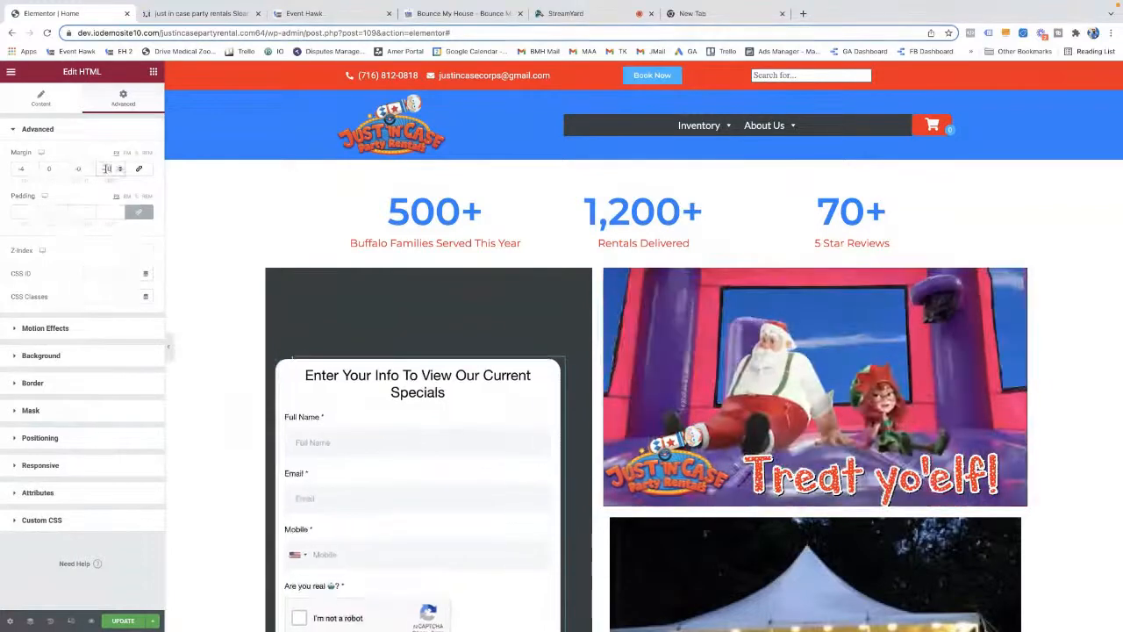
Try lowering only the specials form widget's top margin, first to about -22 px and then to -60 px
click(35, 172)
click(35, 172)
click(35, 172)
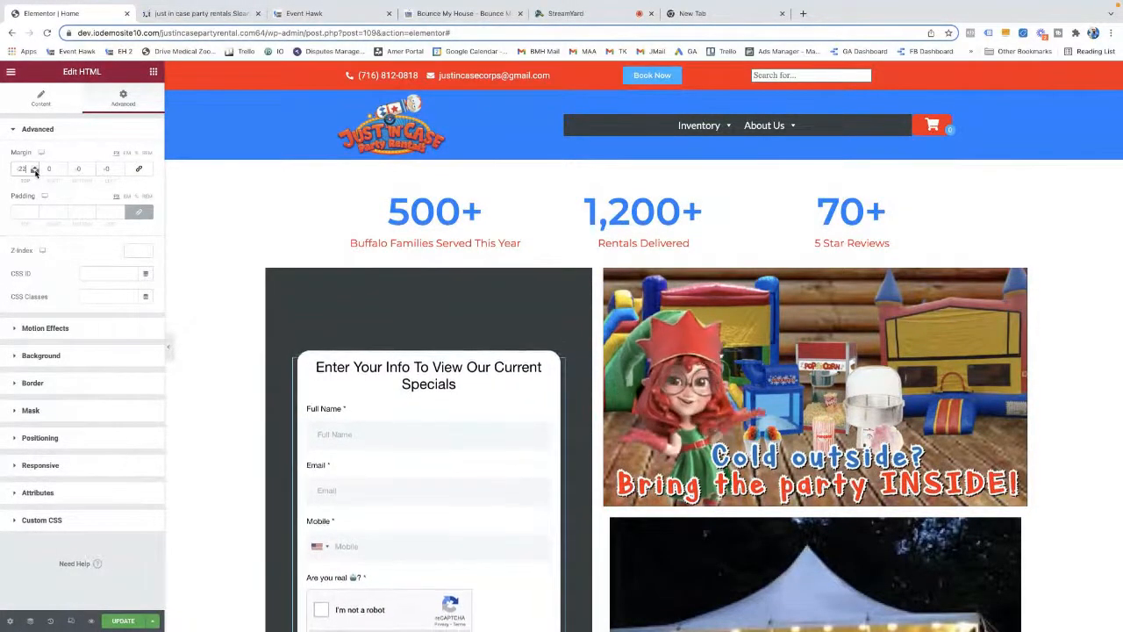
click(35, 172)
click(36, 171)
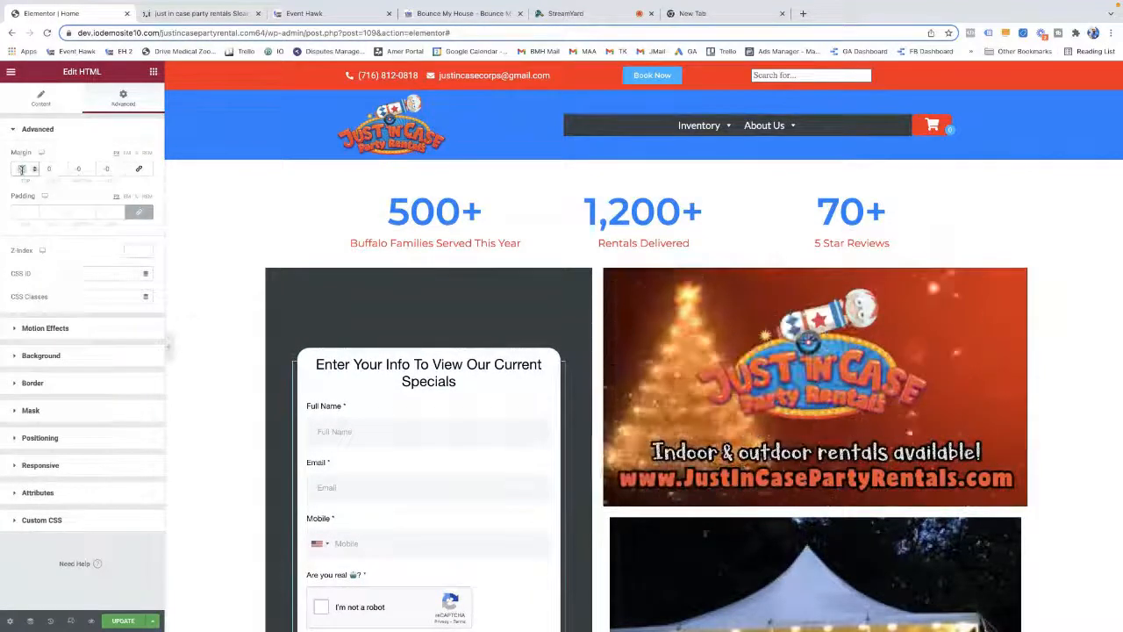
text(-60)
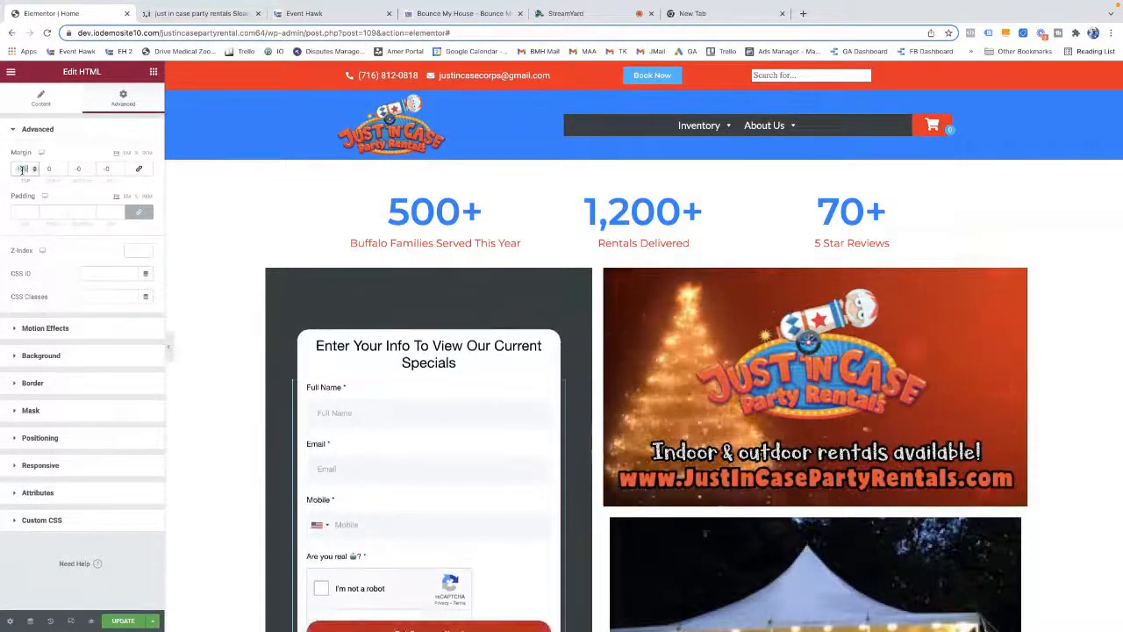
Clear the specials form widget's negative top margin and enter a positive value instead
text(0)
key(BackSpace)
key(BackSpace)
key(BackSpace)
key(BackSpace)
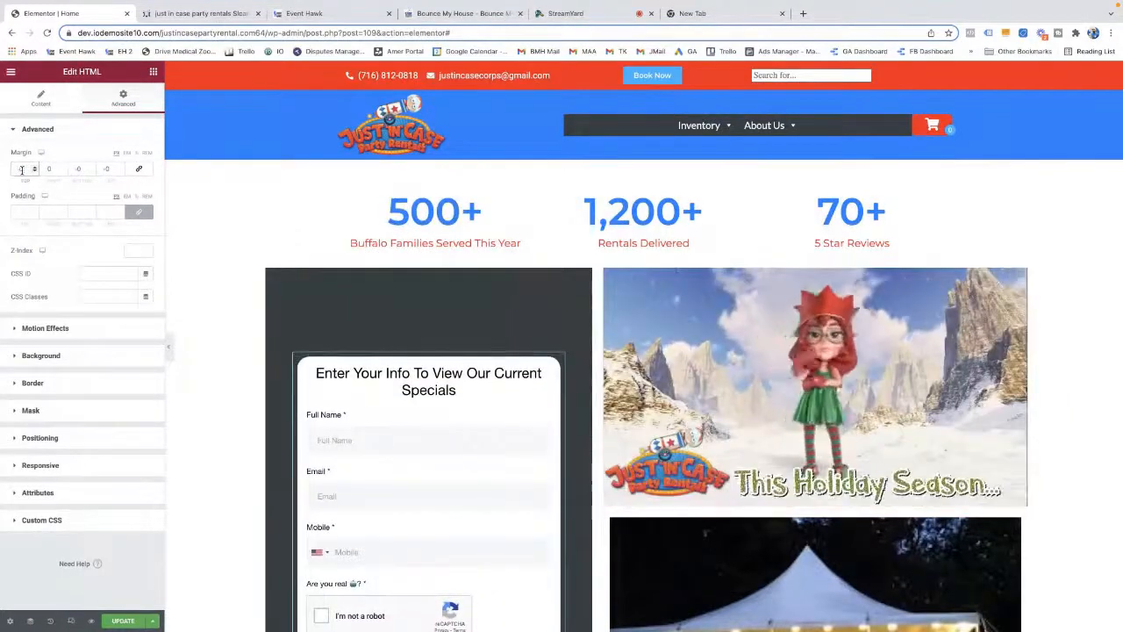
text(500)
key(BackSpace)
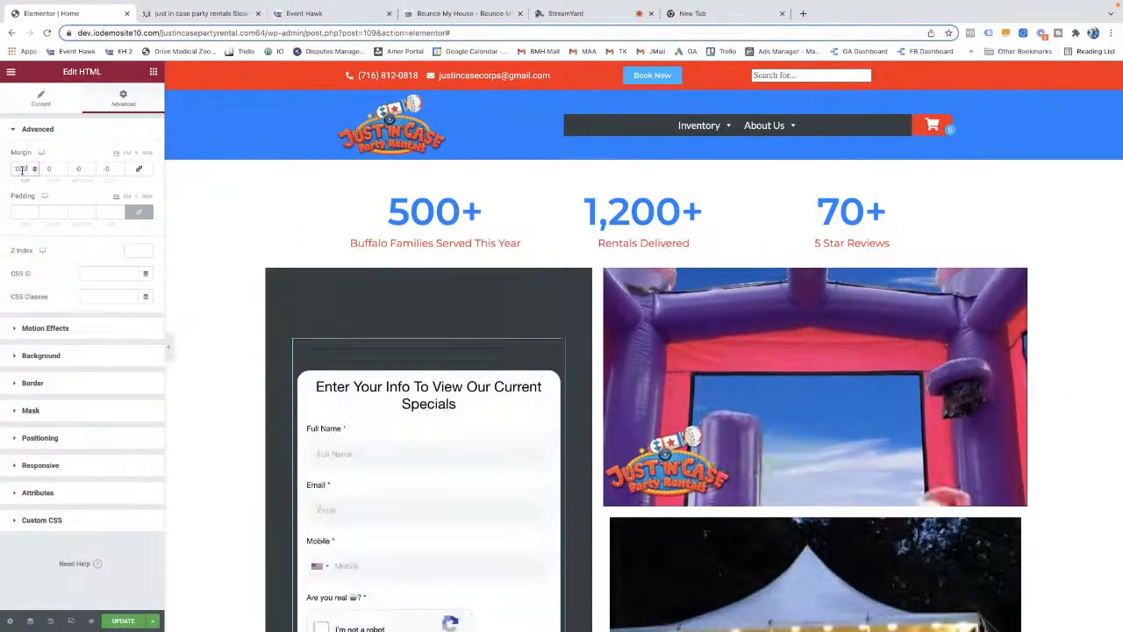
Set the top margin of the embedded coupon form's HTML widget to -500
key(BackSpace)
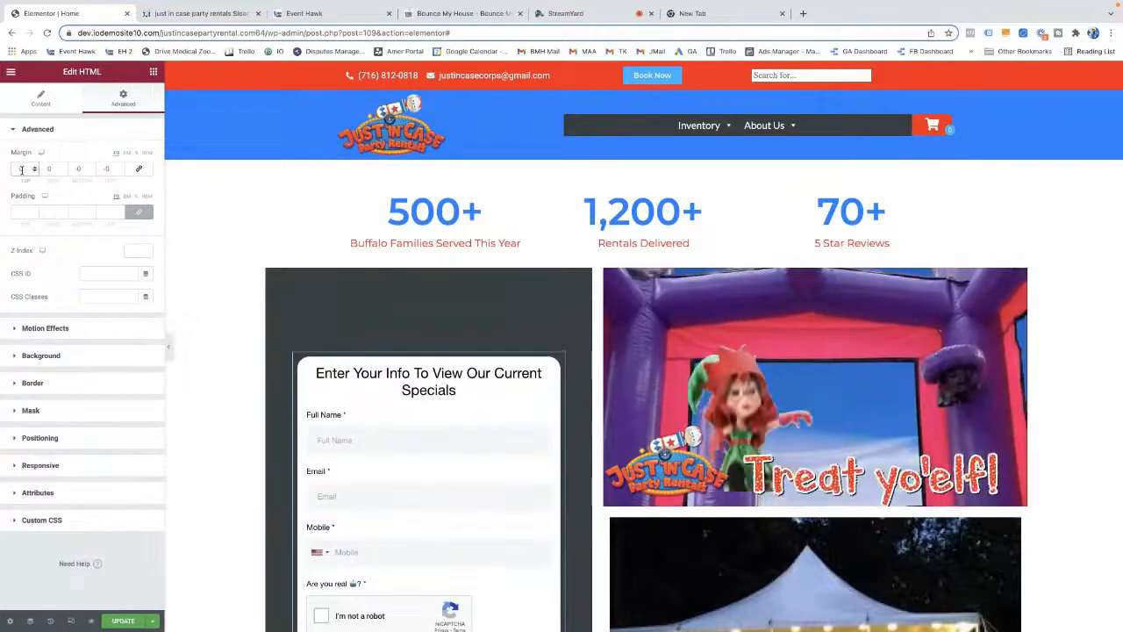
text(00)
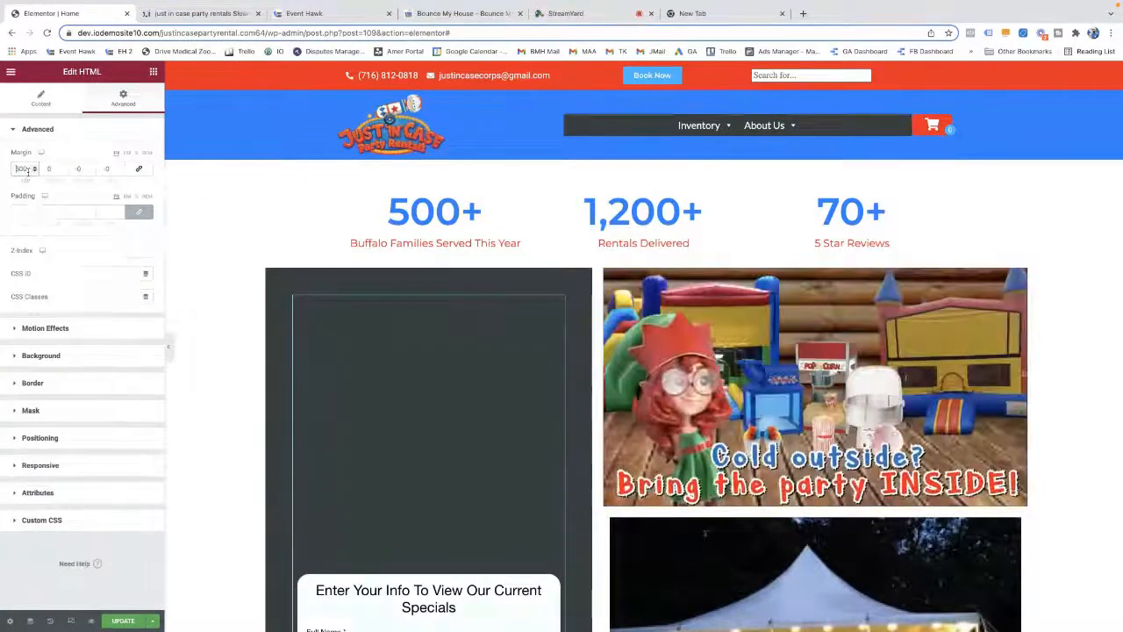
key(Home)
text(-)
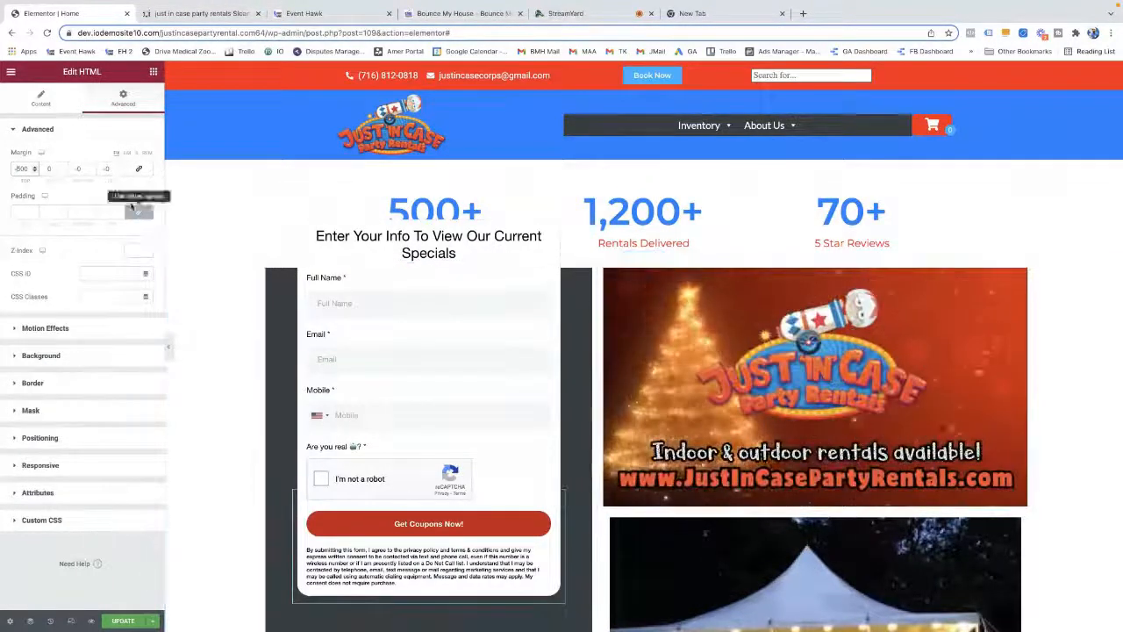
Nudge the form widget's top margin up in small increments to -358, lowering the form into its column
click(35, 167)
click(34, 168)
click(34, 167)
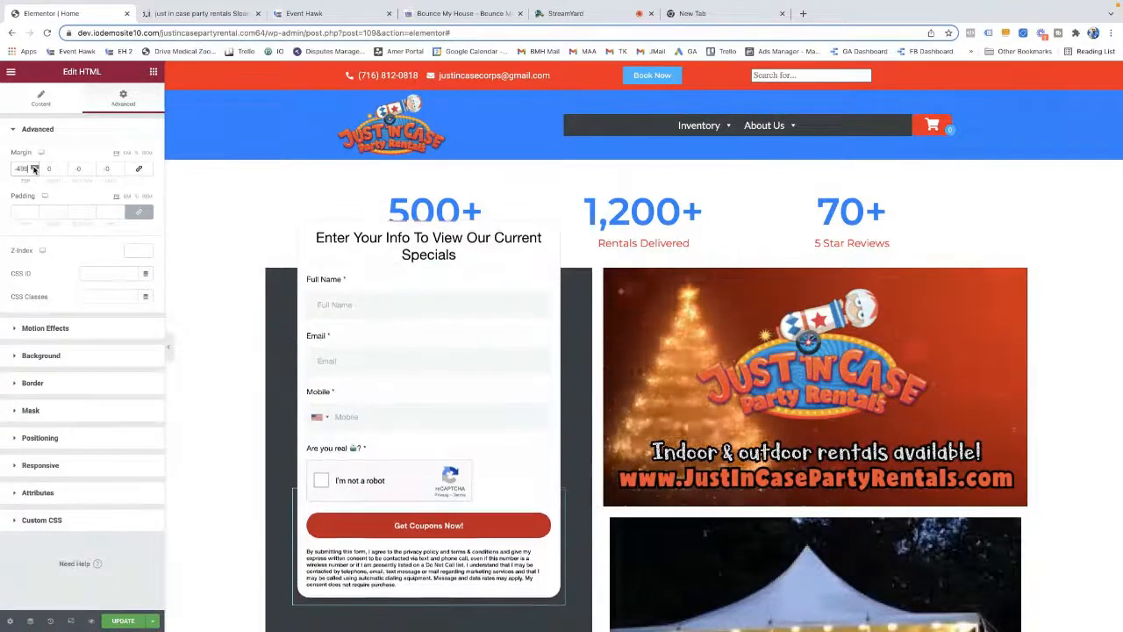
click(35, 168)
click(34, 167)
click(35, 168)
click(34, 167)
click(34, 168)
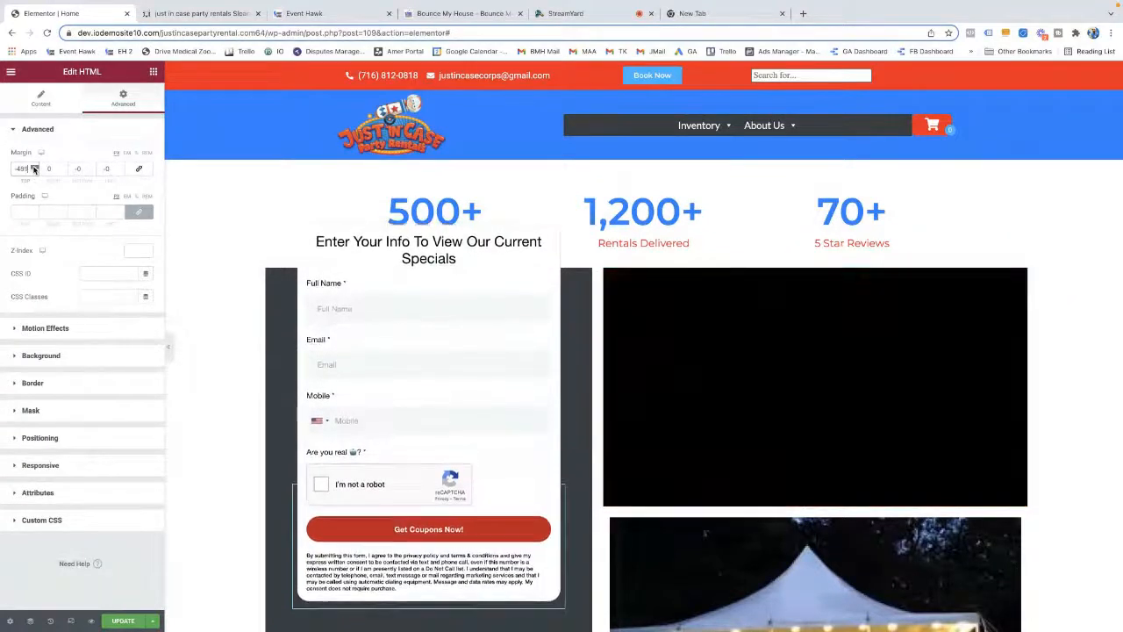
click(34, 167)
click(34, 167)
click(35, 168)
click(34, 168)
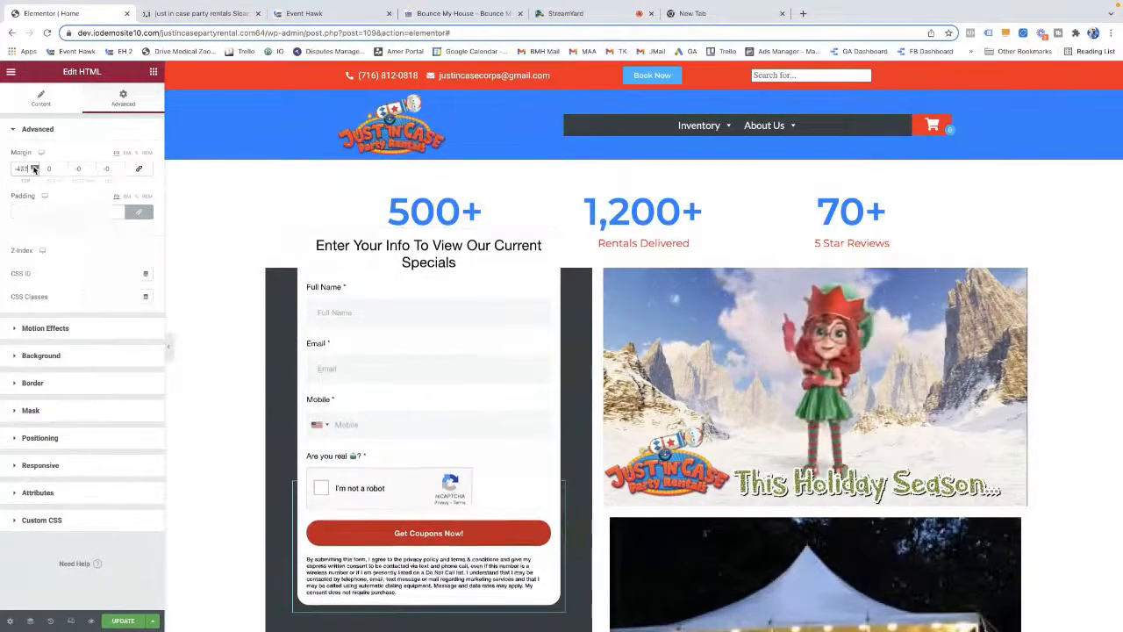
click(34, 167)
click(34, 168)
click(34, 167)
click(34, 168)
click(35, 168)
click(35, 167)
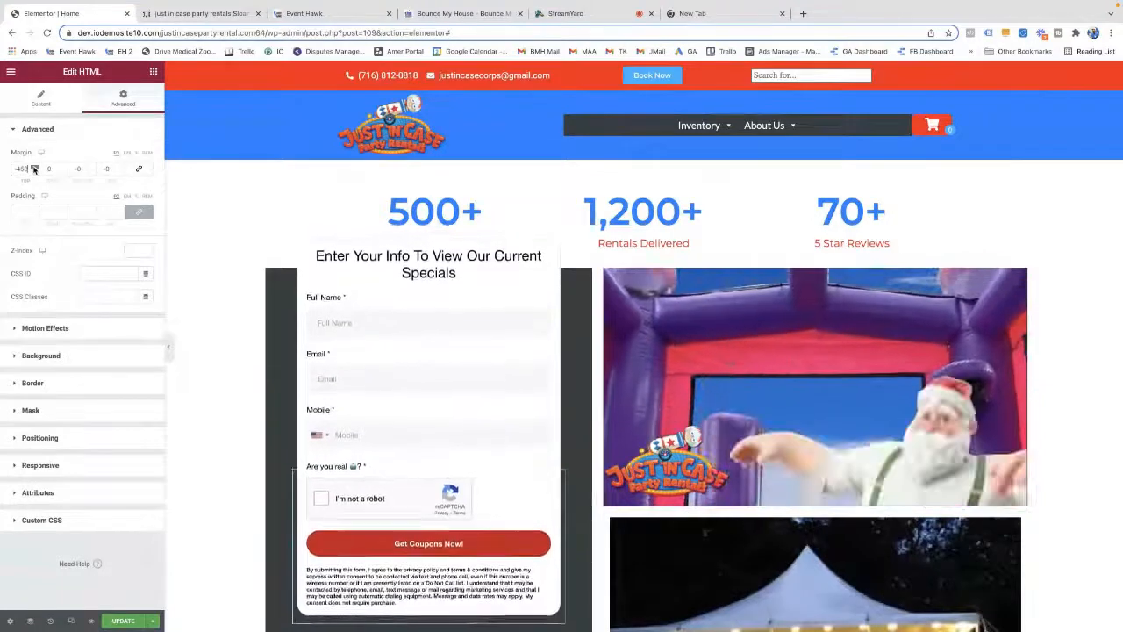
click(34, 167)
click(34, 167)
click(34, 167)
click(35, 168)
click(34, 168)
click(34, 168)
click(34, 168)
click(34, 168)
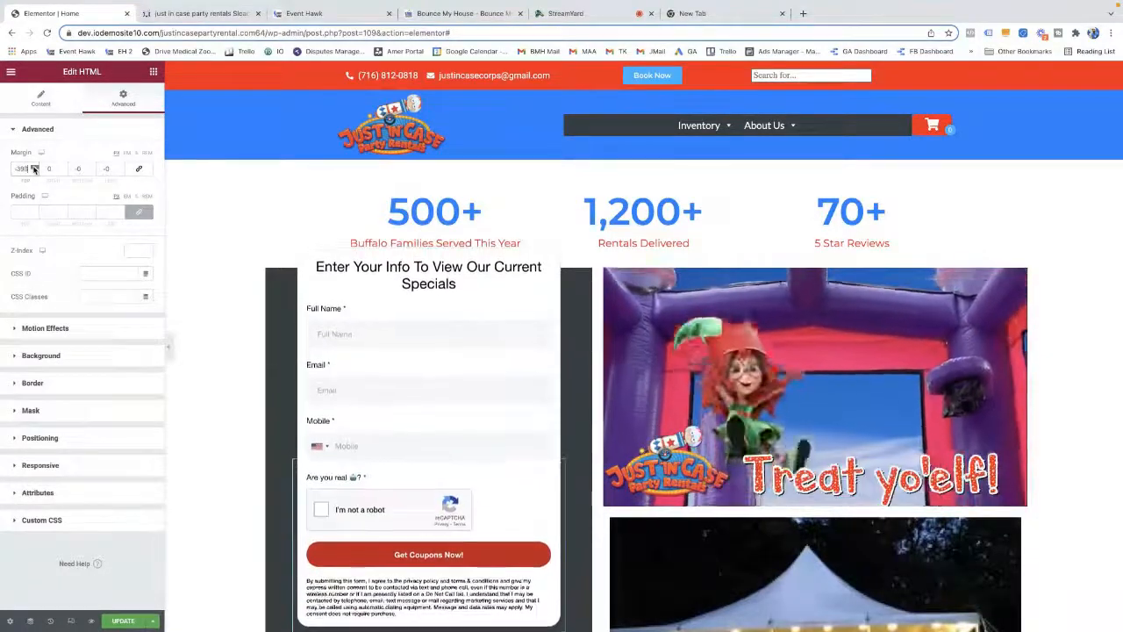
click(34, 168)
click(34, 167)
click(34, 167)
click(34, 167)
click(35, 168)
click(34, 167)
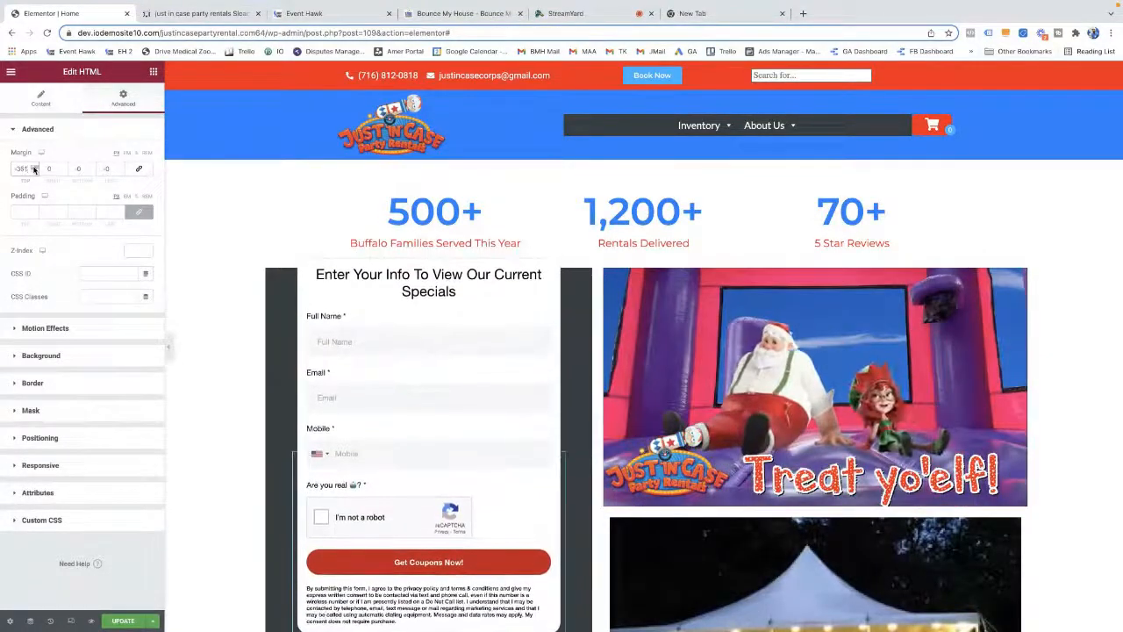
click(34, 168)
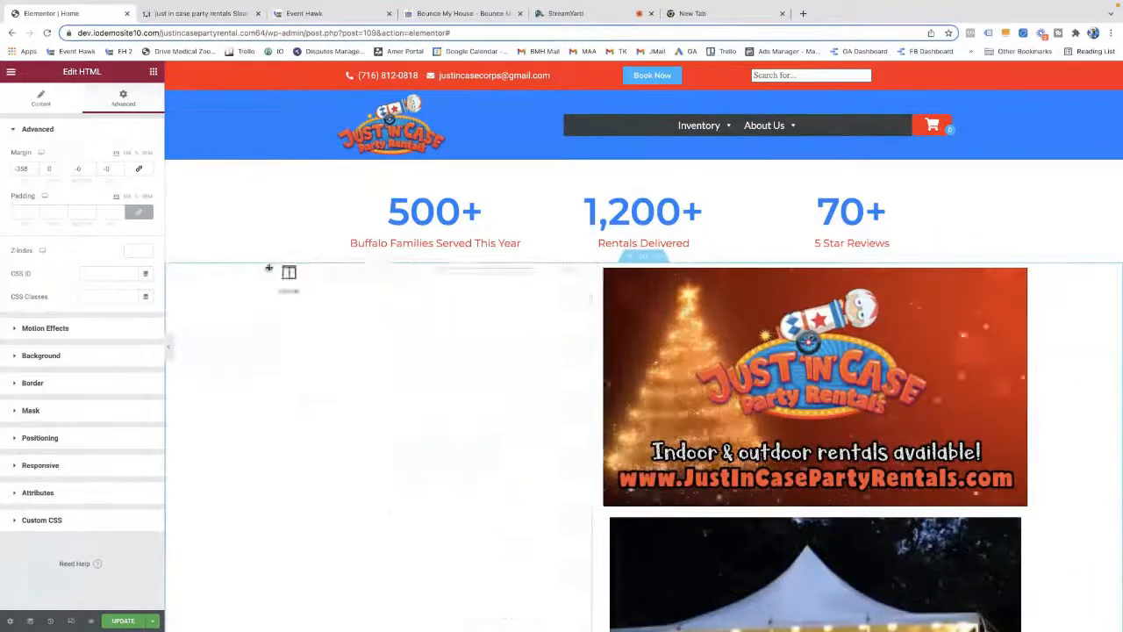
Check the form widget's HTML code and background settings for the source of the dark backdrop
click(41, 99)
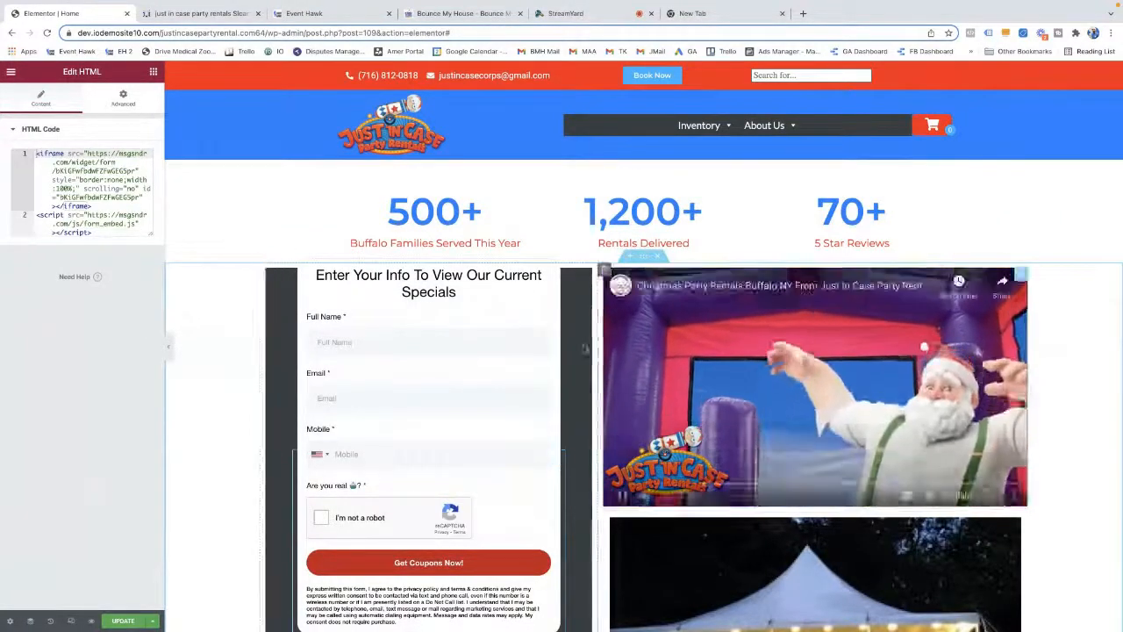
scroll(589, 341, down, 1)
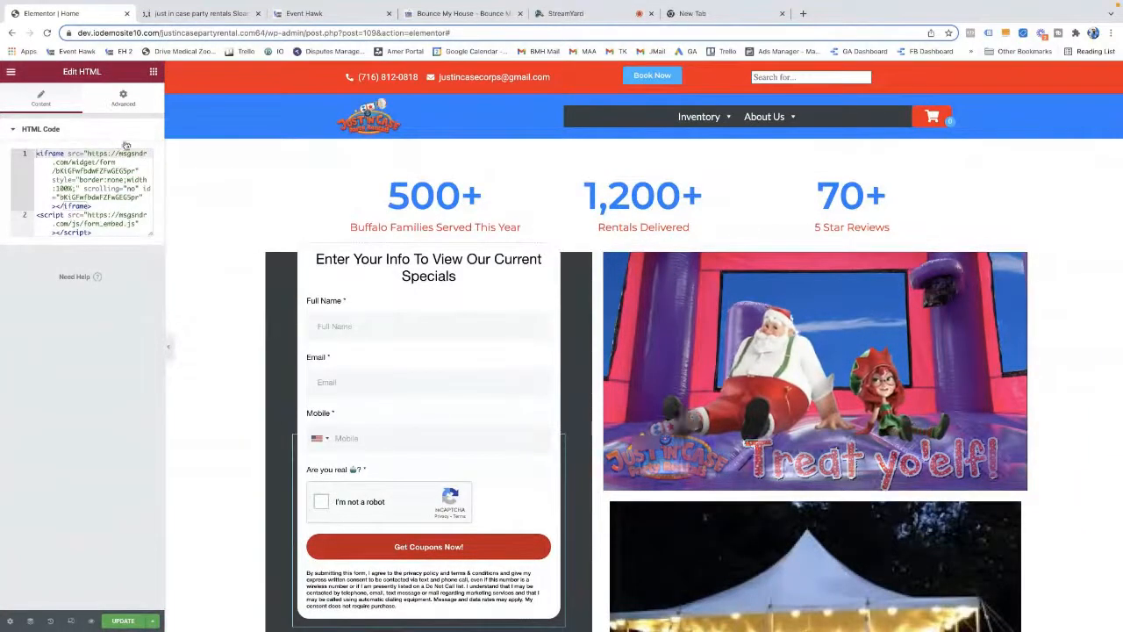
click(126, 98)
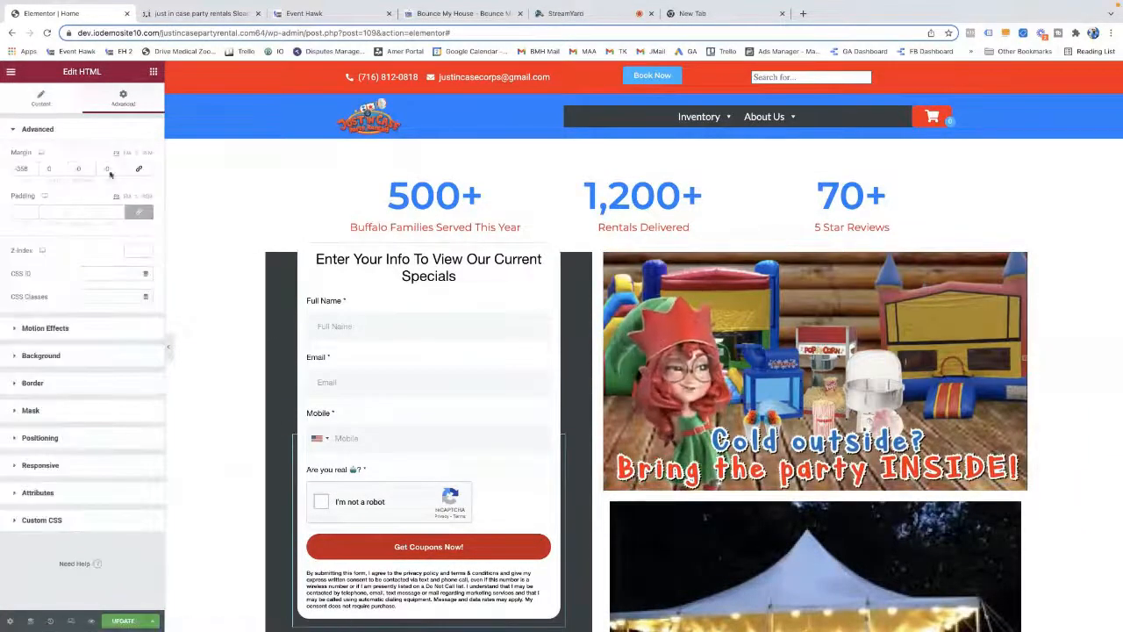
click(60, 367)
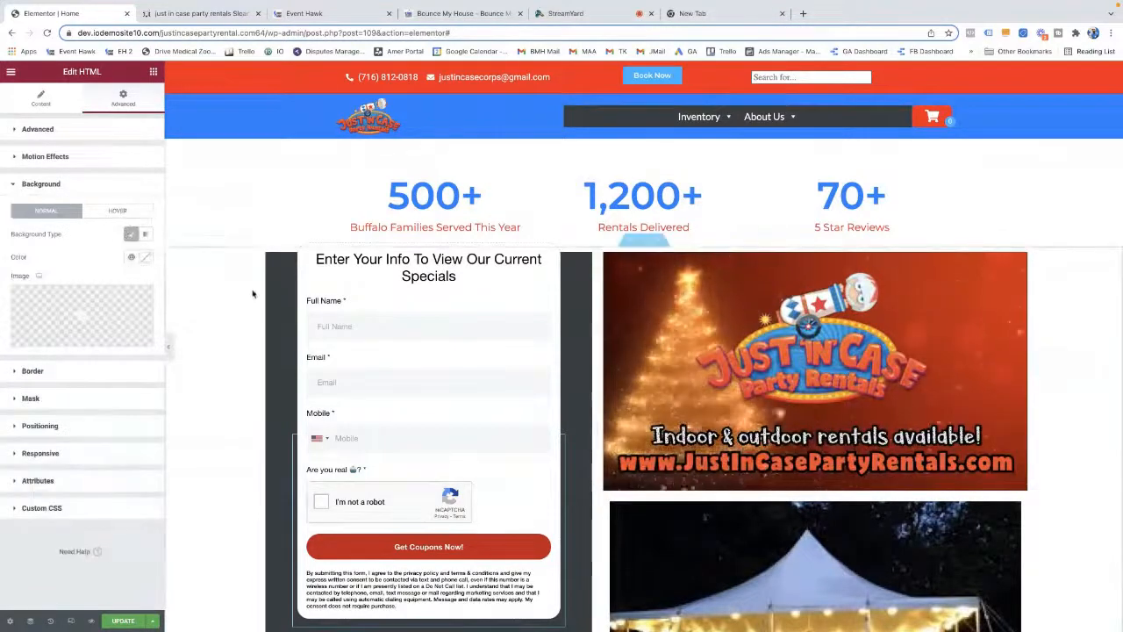
click(270, 261)
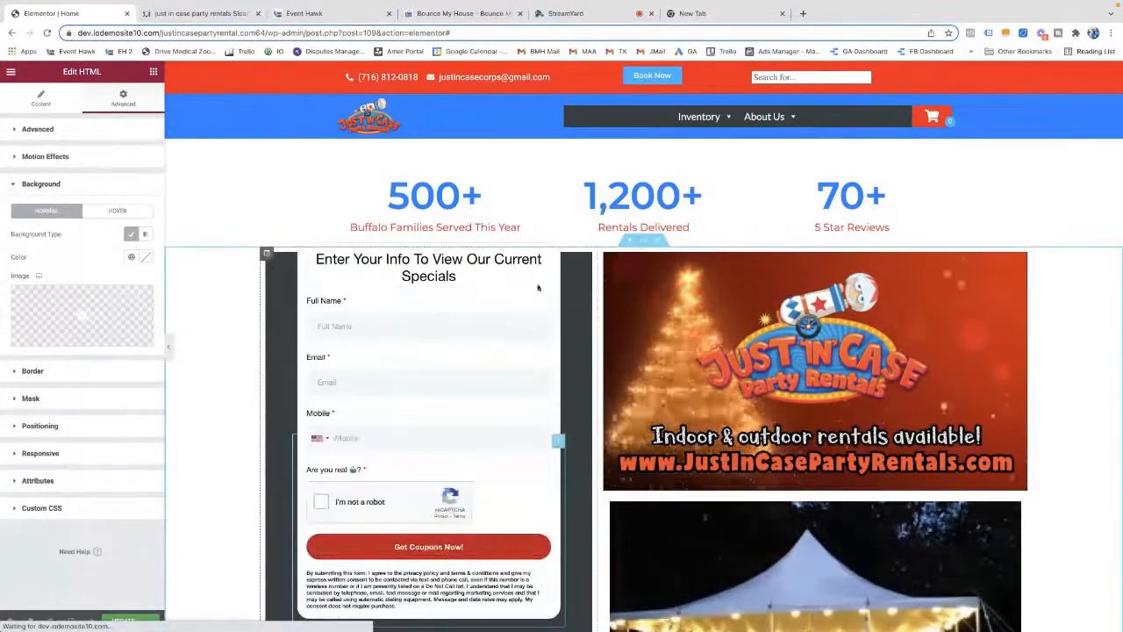
scroll(548, 408, down, 2)
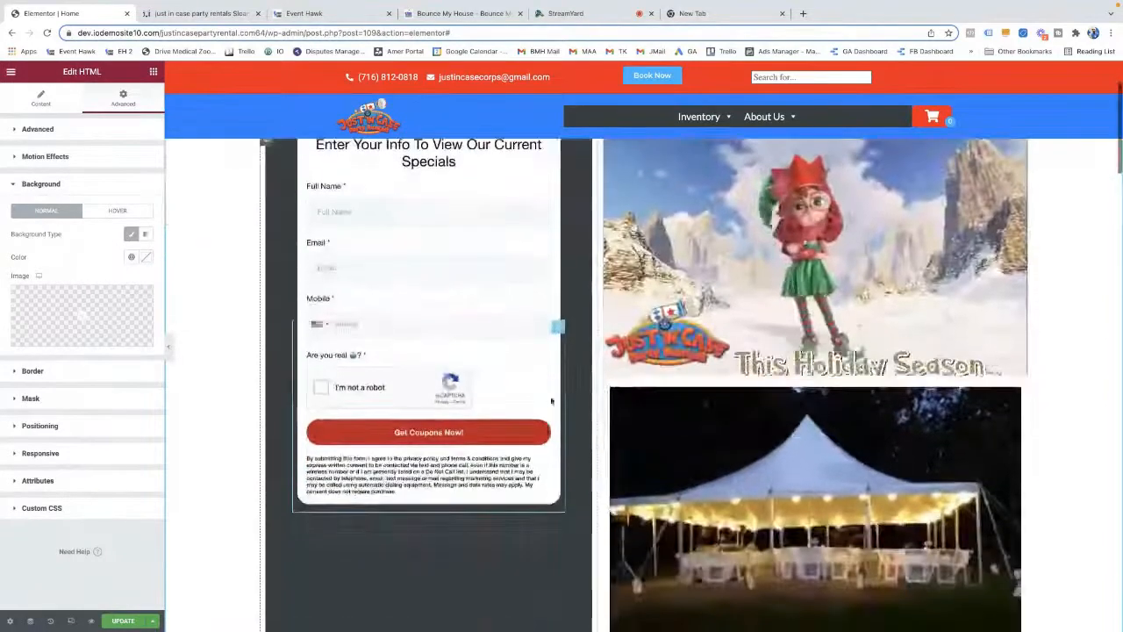
scroll(440, 279, up, 2)
scroll(441, 279, down, 1)
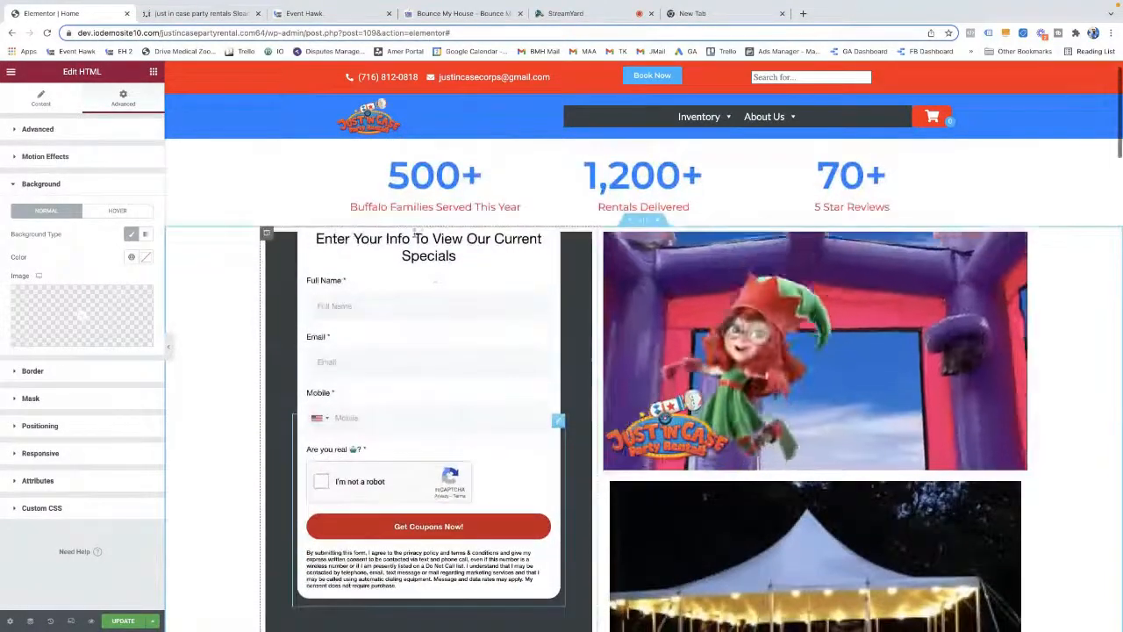
Edit the form column's background style, trying a preset colour and switching the classic background type off and back on
click(267, 233)
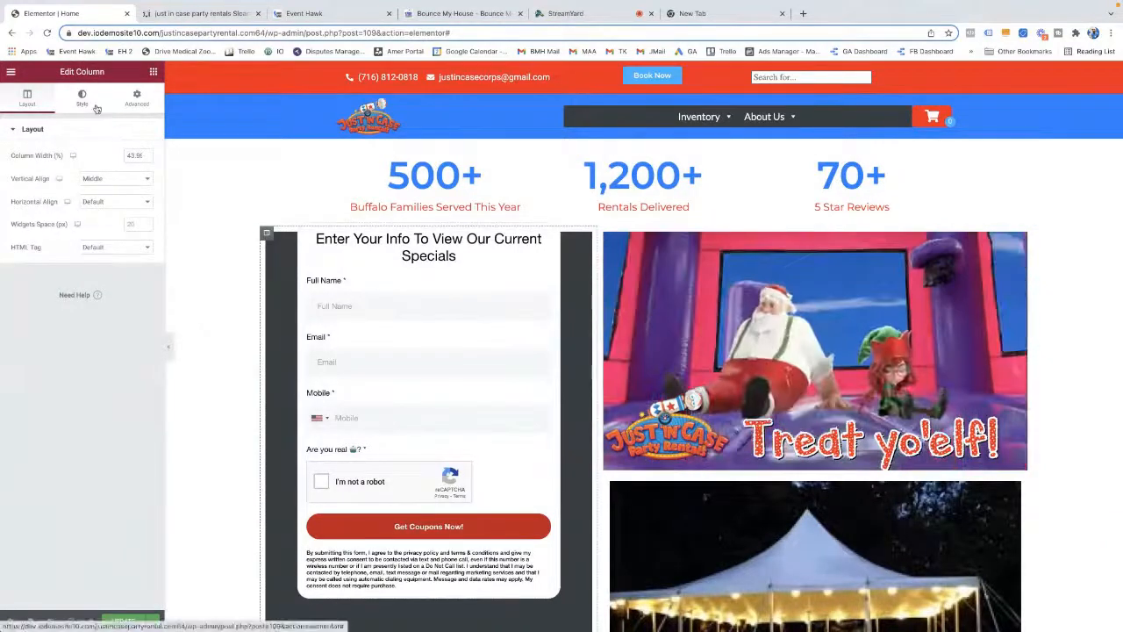
click(88, 105)
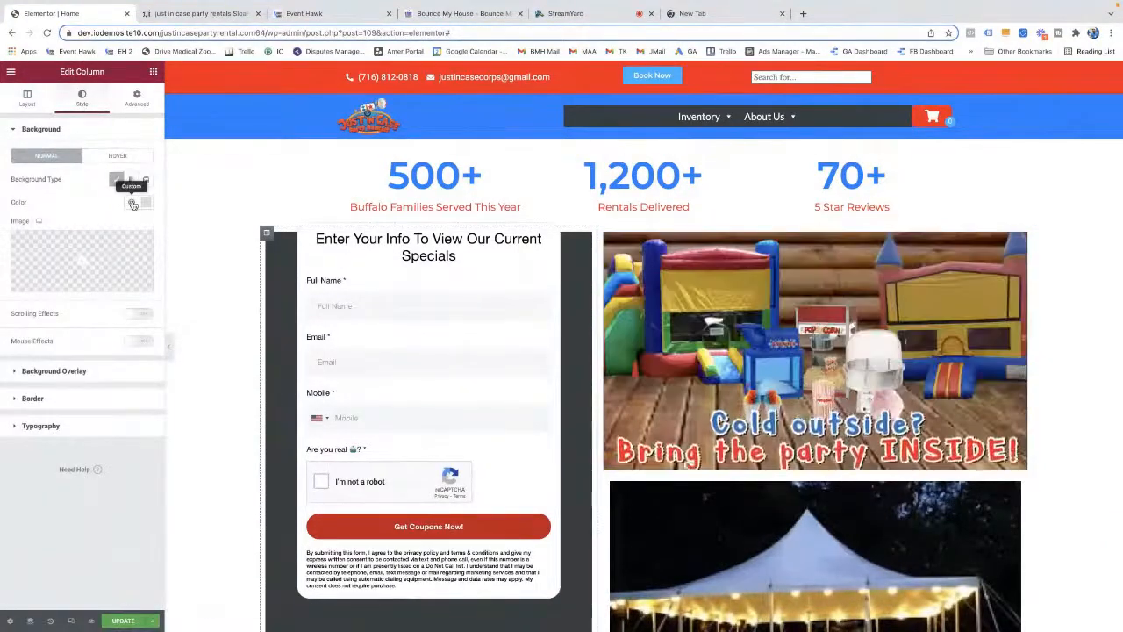
click(132, 201)
click(48, 253)
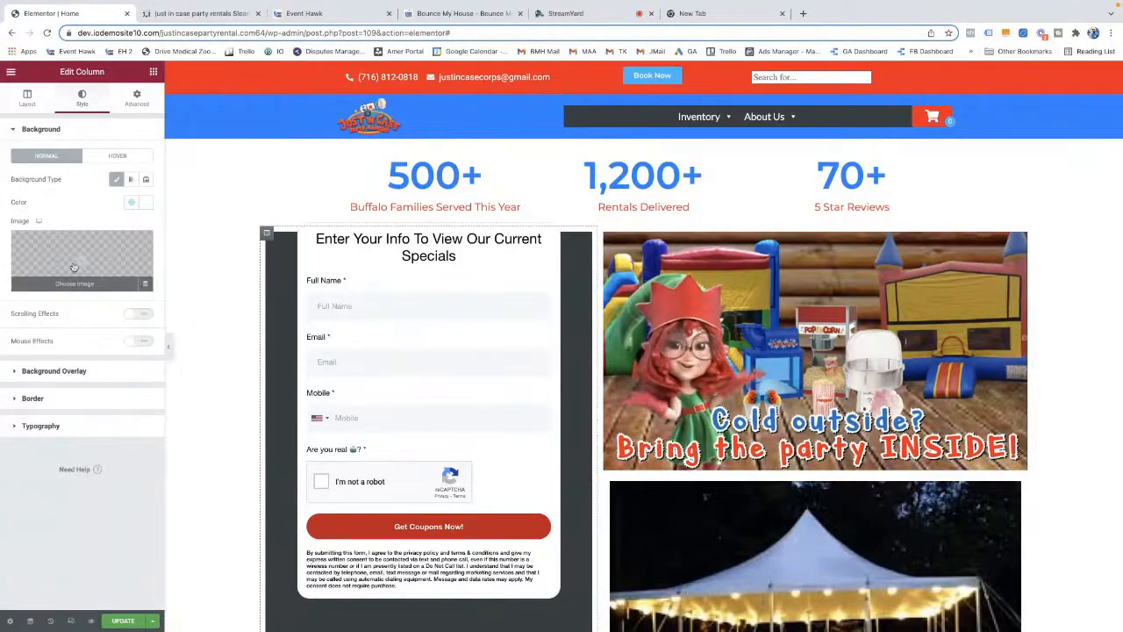
click(146, 203)
click(117, 180)
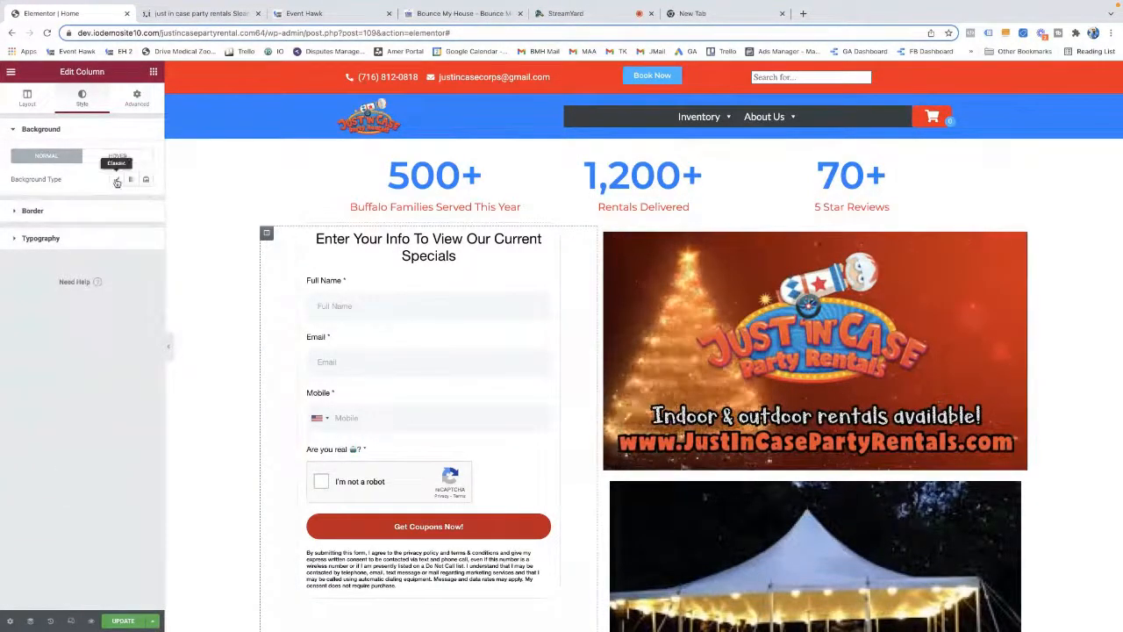
click(117, 180)
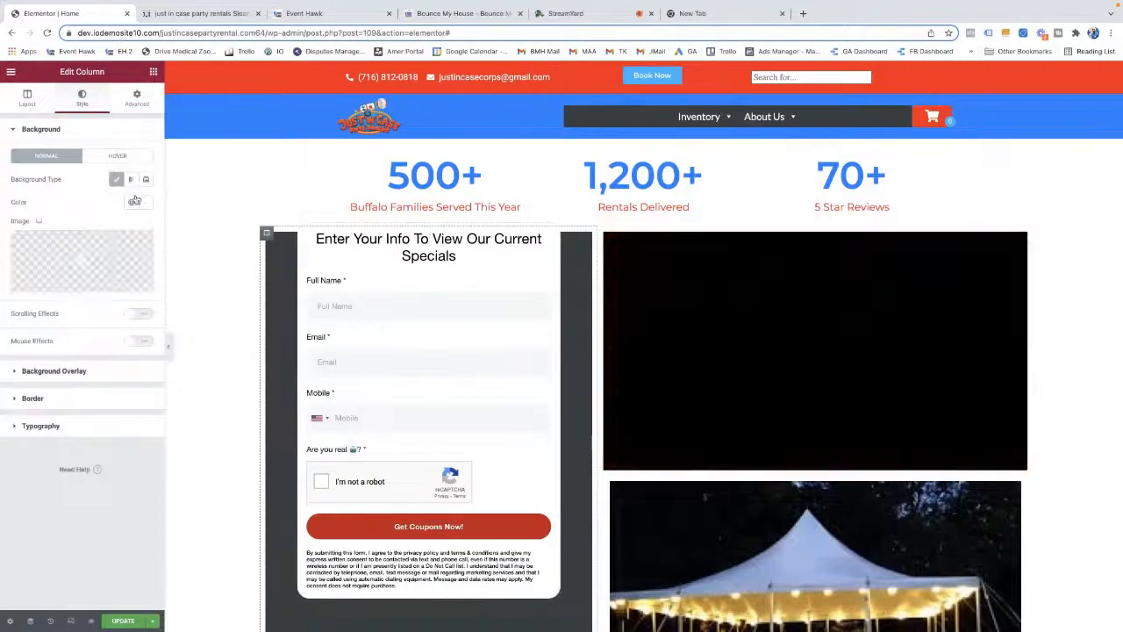
Try a dark red as the form column's background colour
click(145, 203)
click(113, 286)
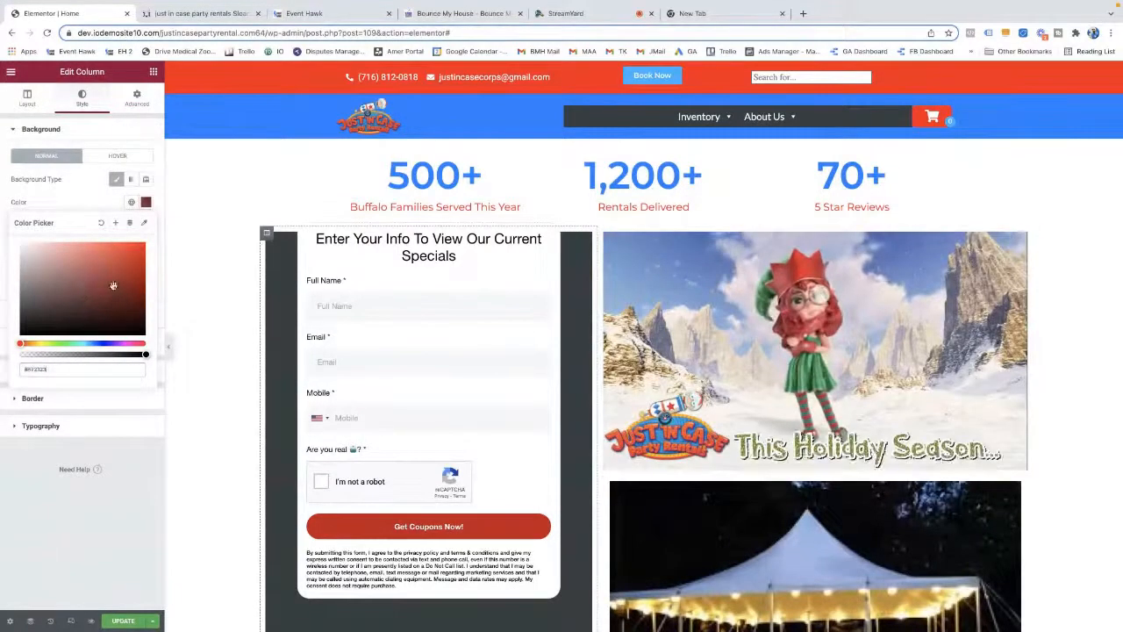
click(98, 158)
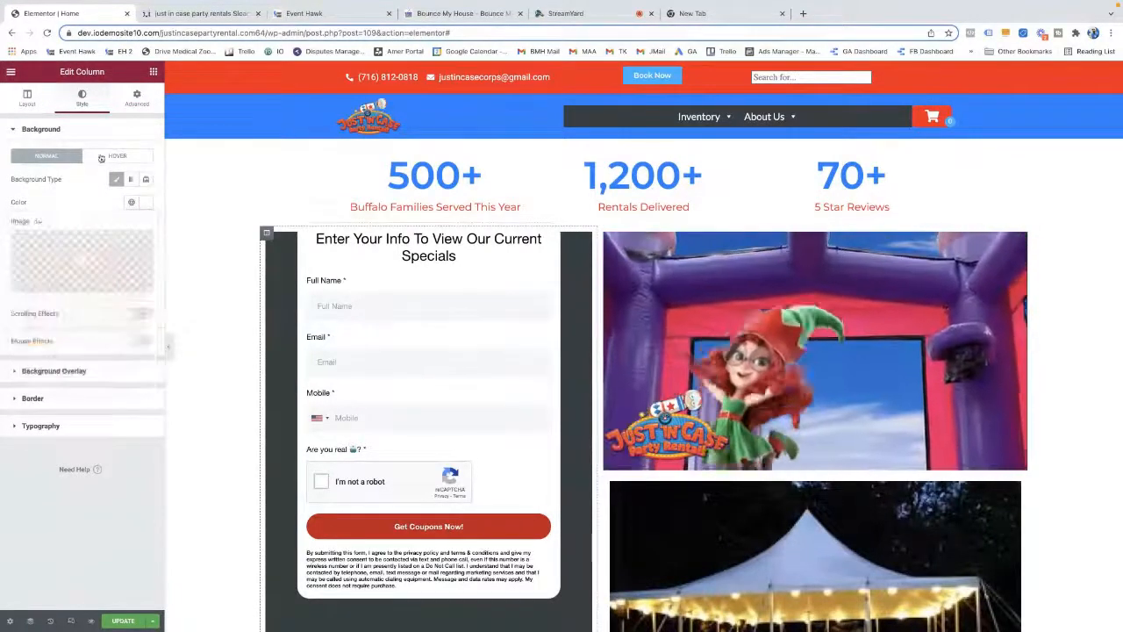
click(95, 129)
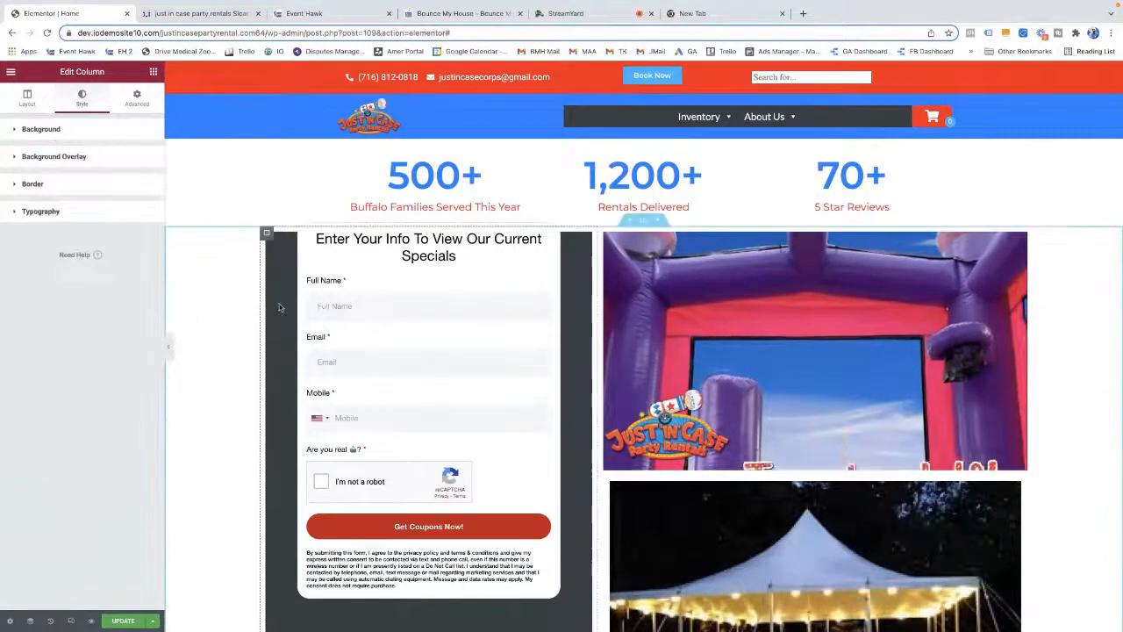
Change the form column's background overlay colour to white, #FFFFFF
scroll(357, 338, down, 3)
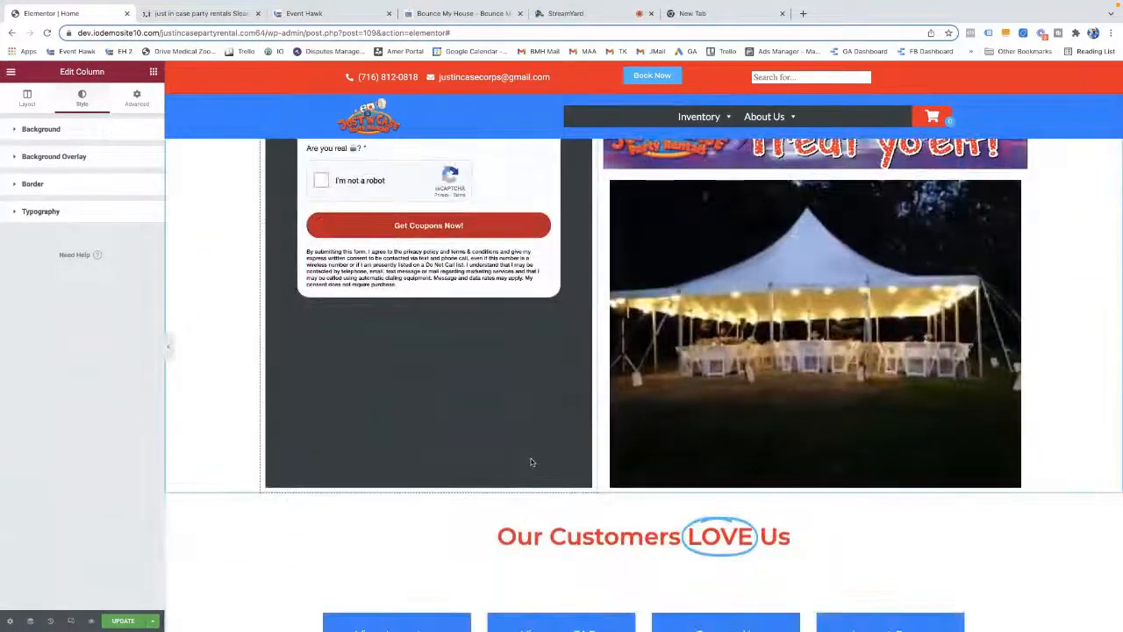
scroll(544, 452, up, 1)
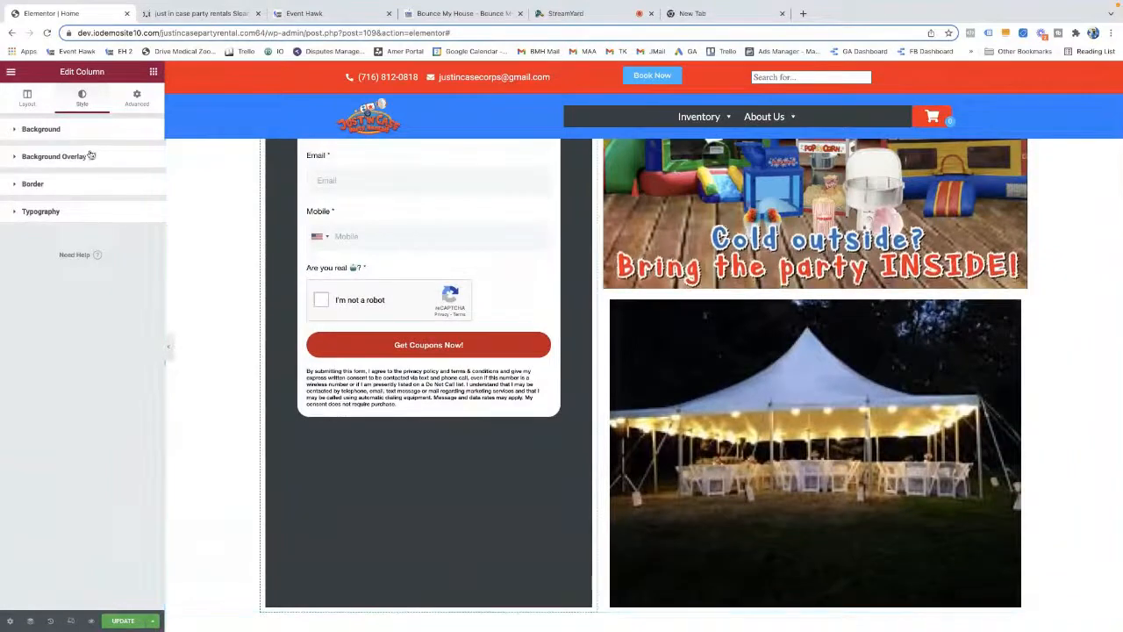
click(74, 156)
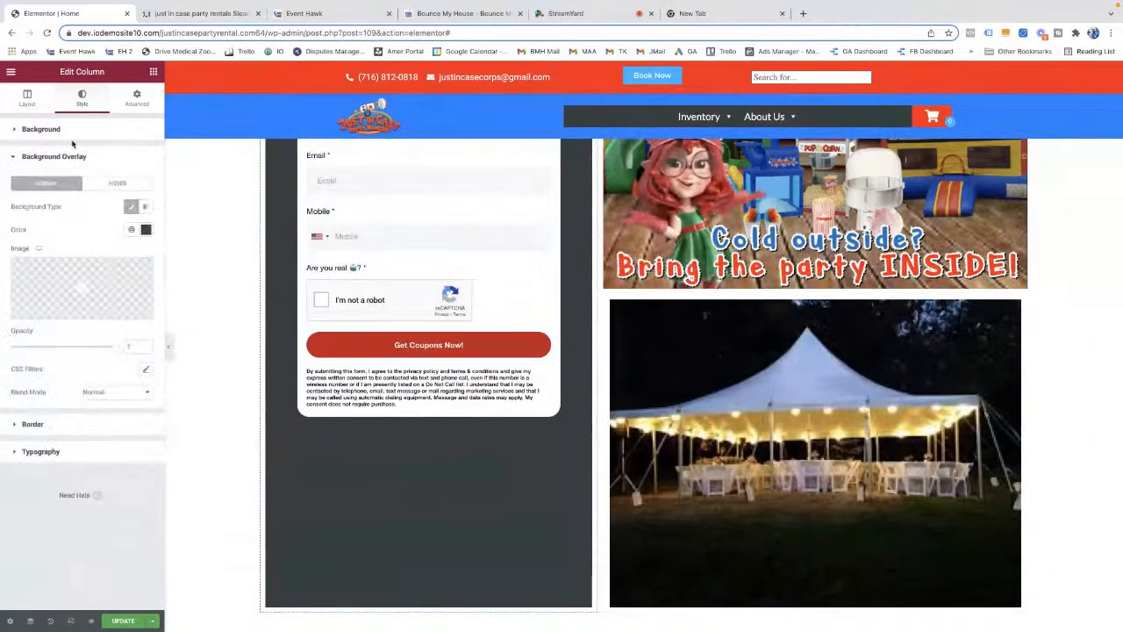
click(145, 229)
click(142, 288)
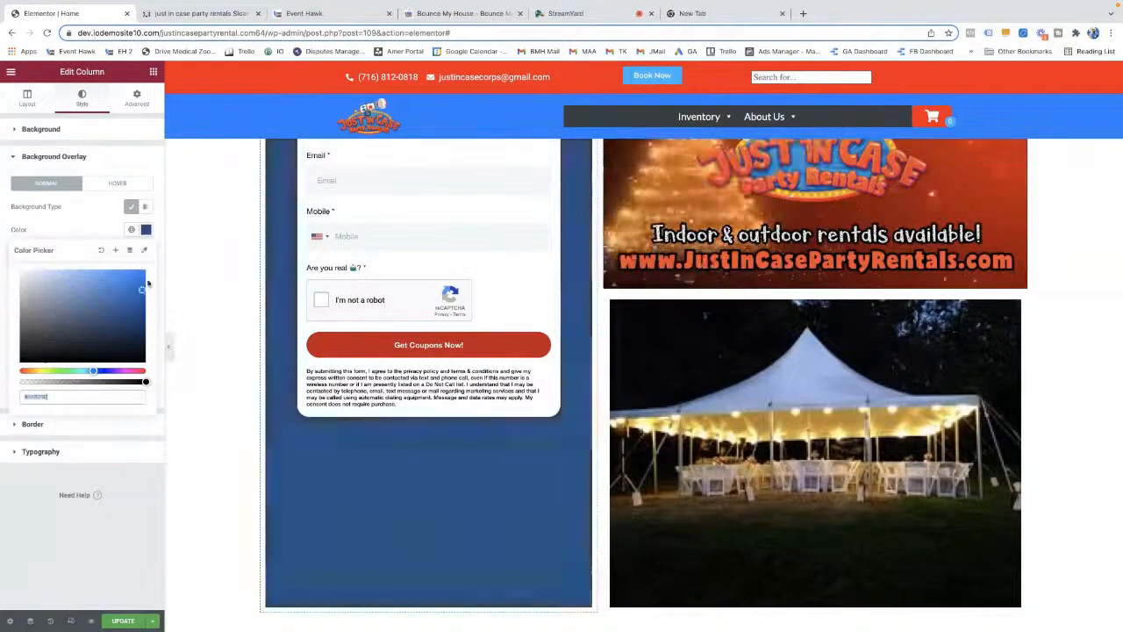
drag(148, 282, 13, 254)
scroll(279, 344, up, 2)
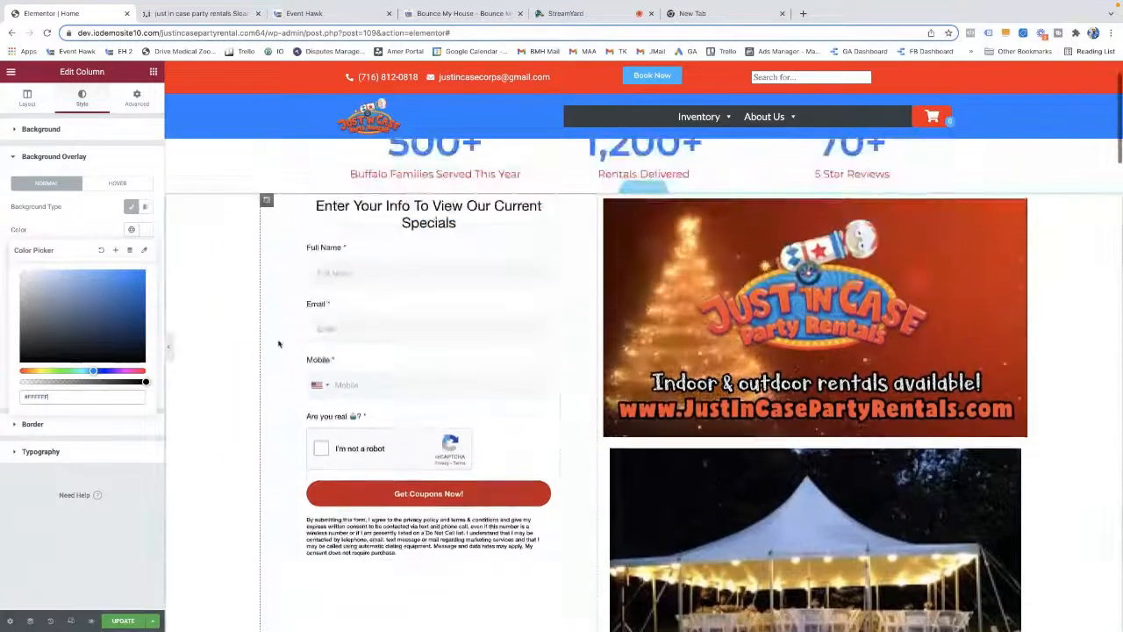
scroll(246, 337, up, 1)
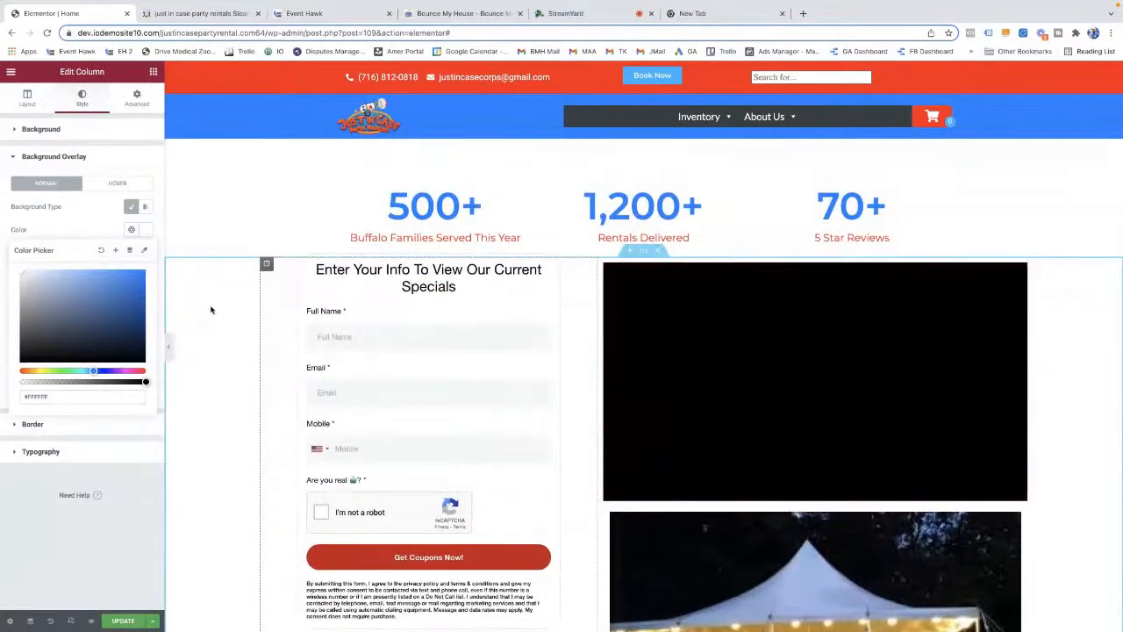
click(162, 428)
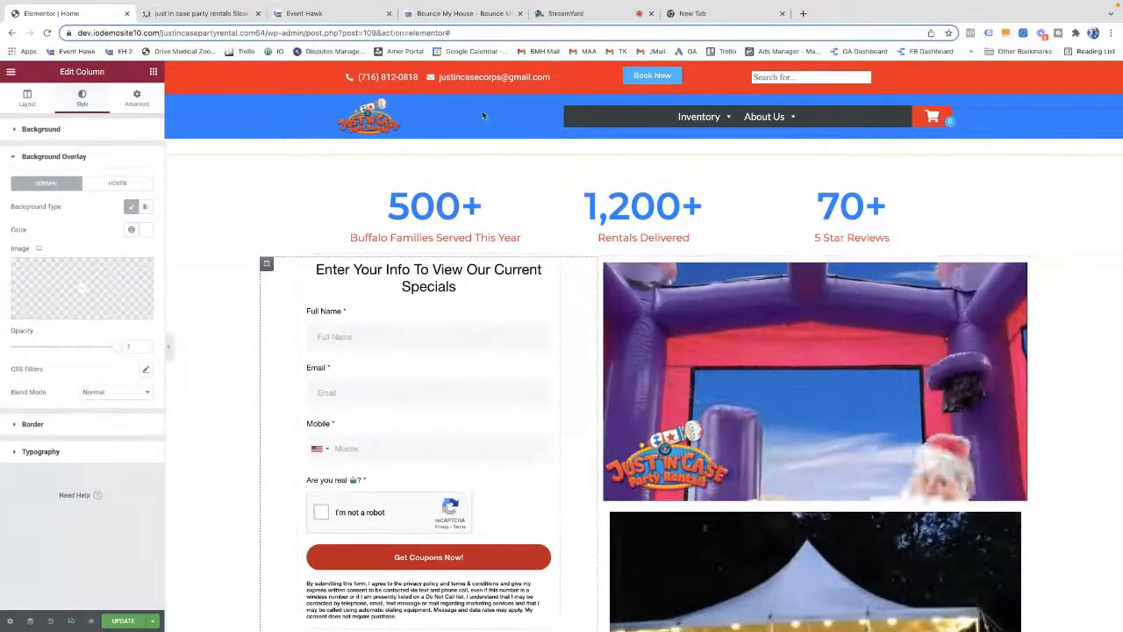
Leave column editing and review how the form section sits beside the video and tent photo
click(484, 115)
scroll(479, 321, down, 1)
scroll(479, 321, up, 1)
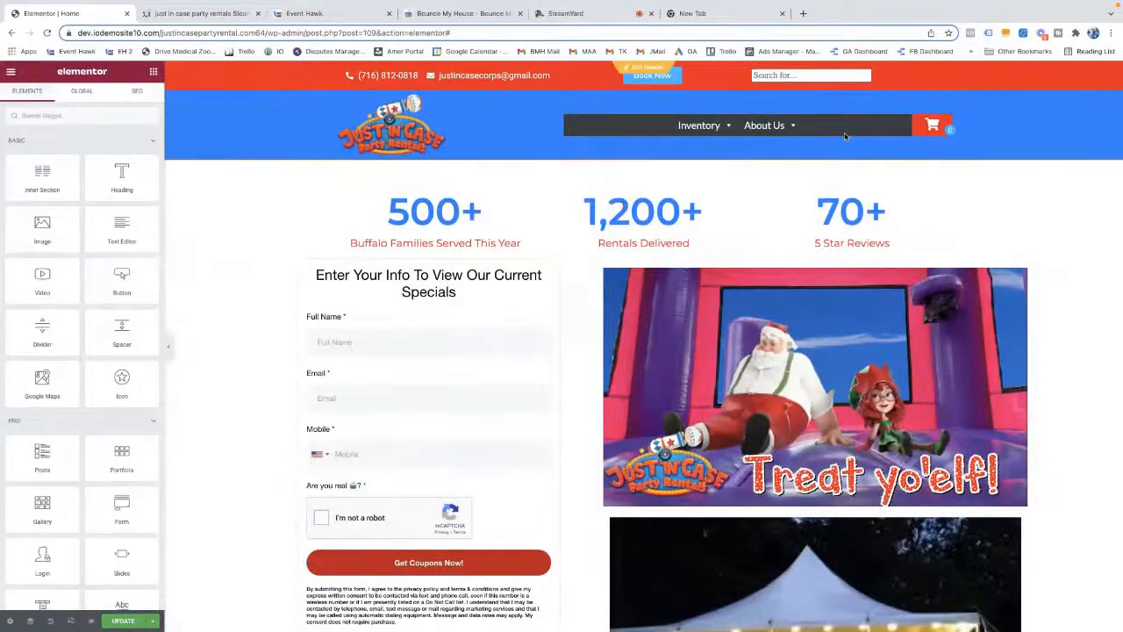
scroll(512, 429, down, 5)
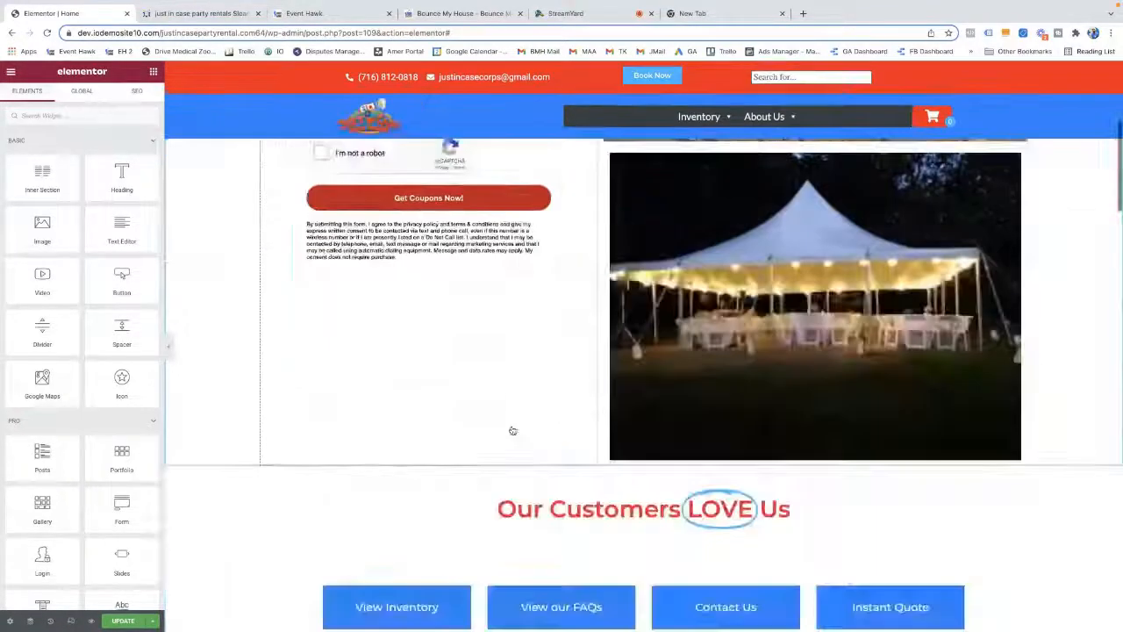
scroll(512, 429, up, 5)
scroll(546, 427, down, 2)
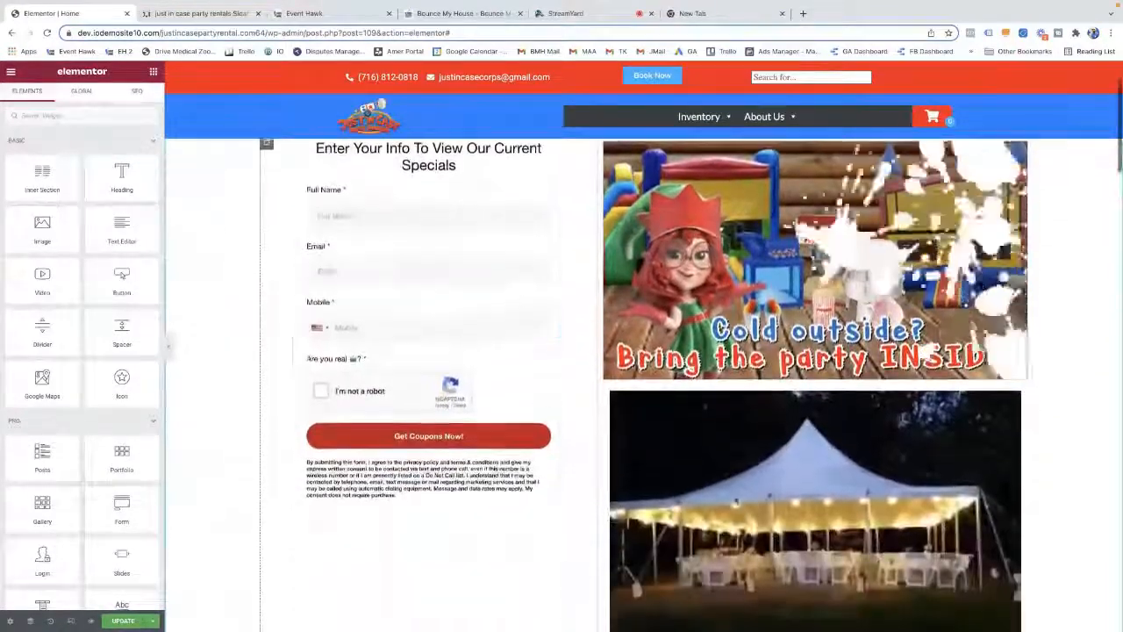
Delete the tent photo below the video
right_click(1022, 375)
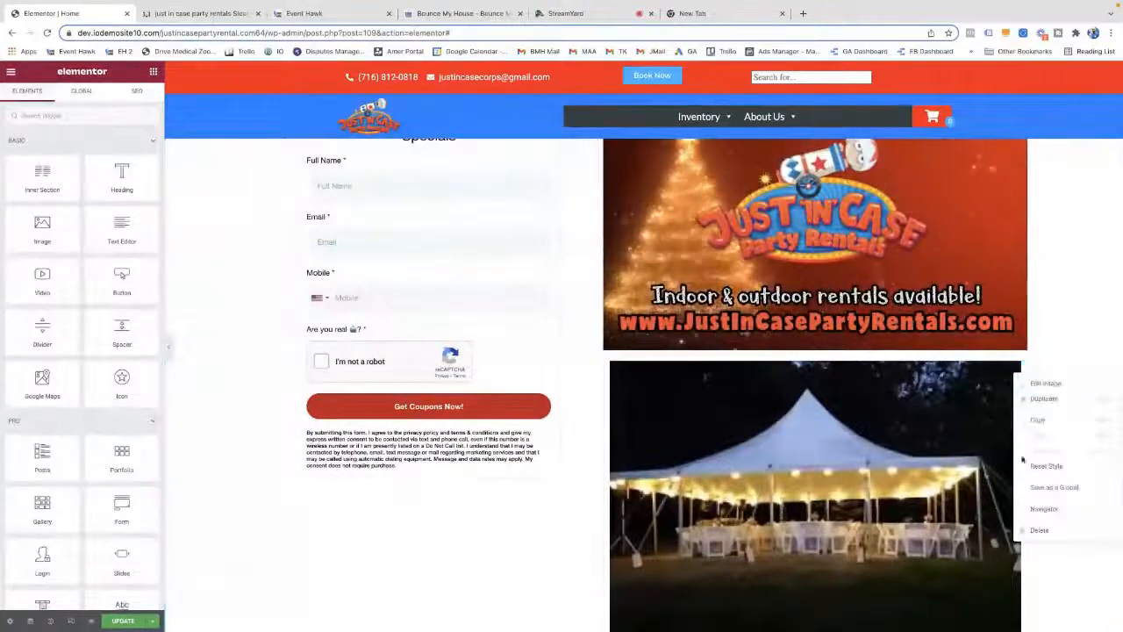
click(1053, 531)
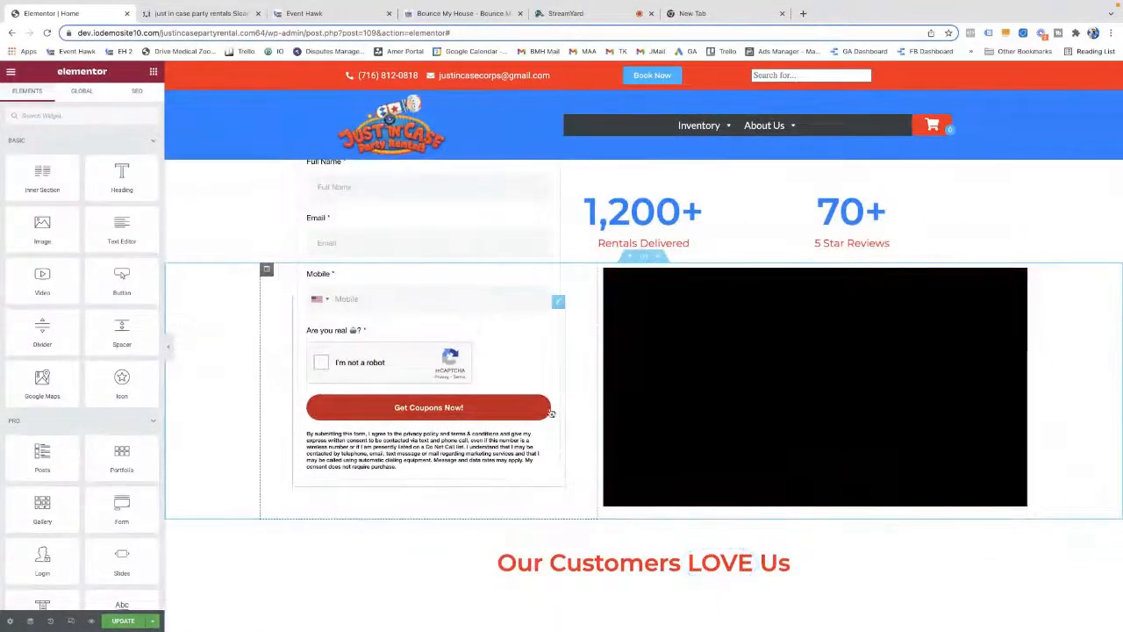
Try a top margin of -200 on the HTML widget holding the coupon sign-up form
click(557, 309)
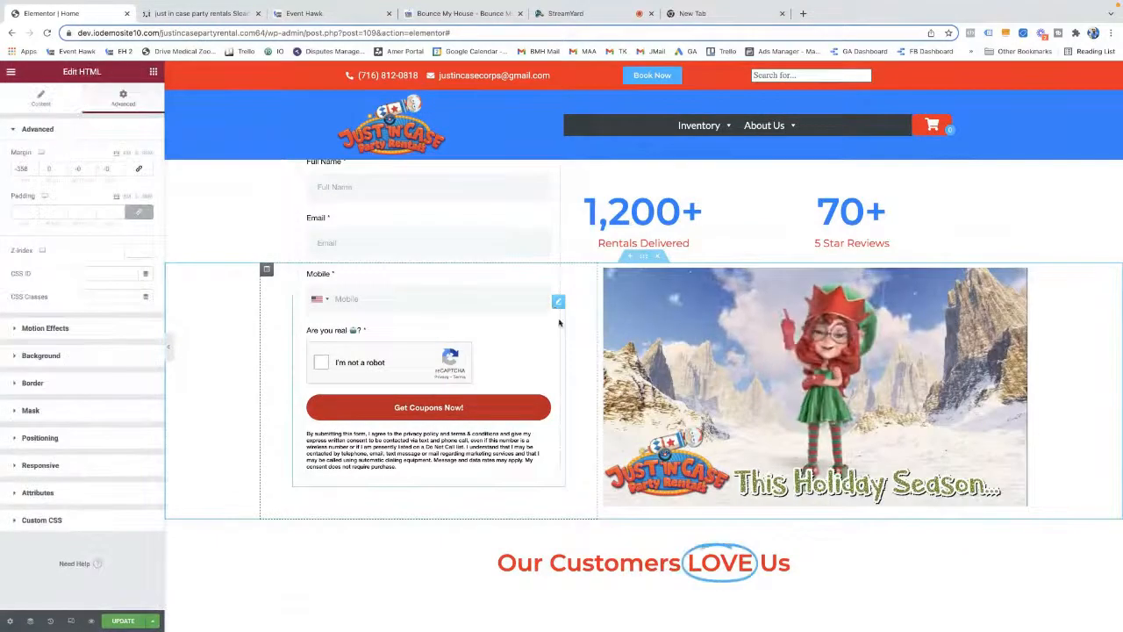
click(35, 166)
click(35, 167)
click(35, 167)
click(35, 167)
click(35, 167)
click(35, 167)
click(35, 167)
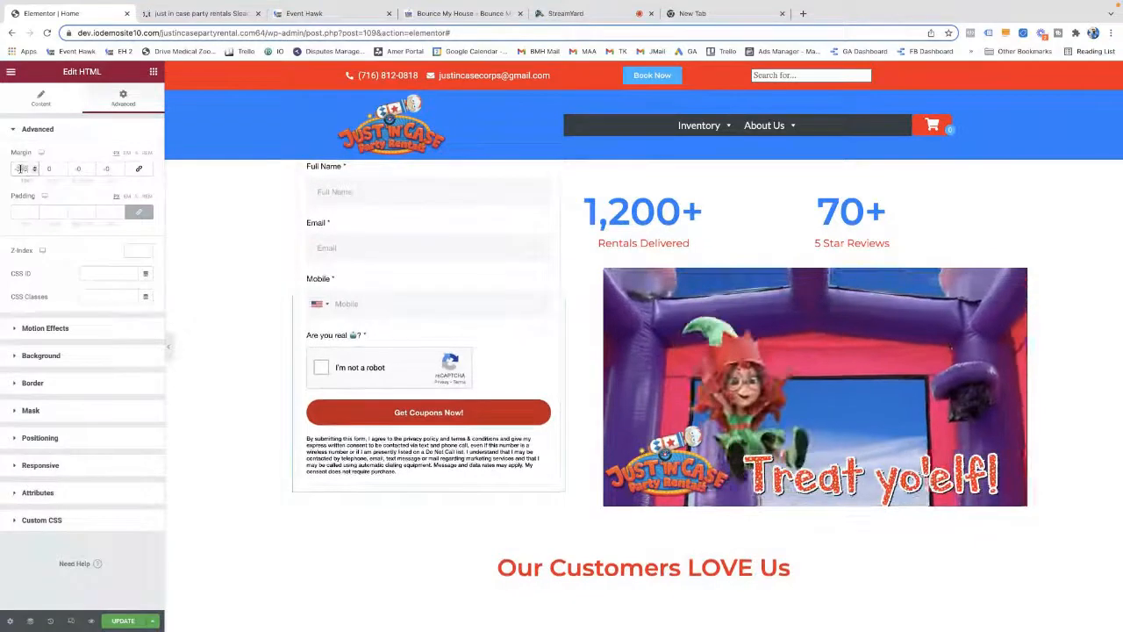
text(-200)
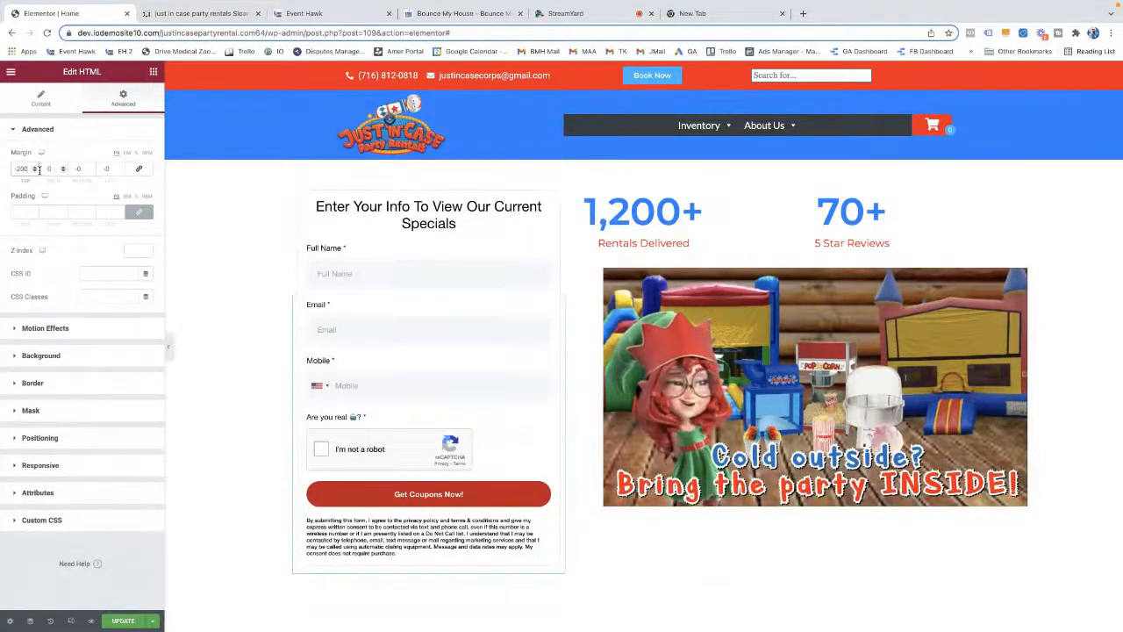
Set the sign-up form widget's top margin to -65 and check how it lines up with the video
key(BackSpace)
key(BackSpace)
key(BackSpace)
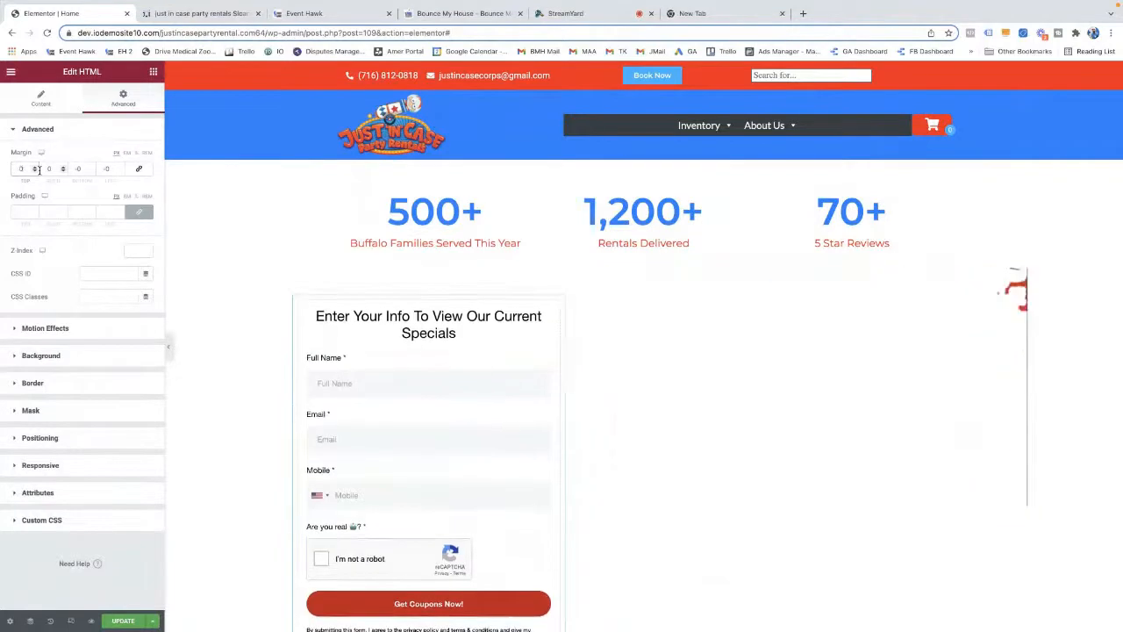
key(BackSpace)
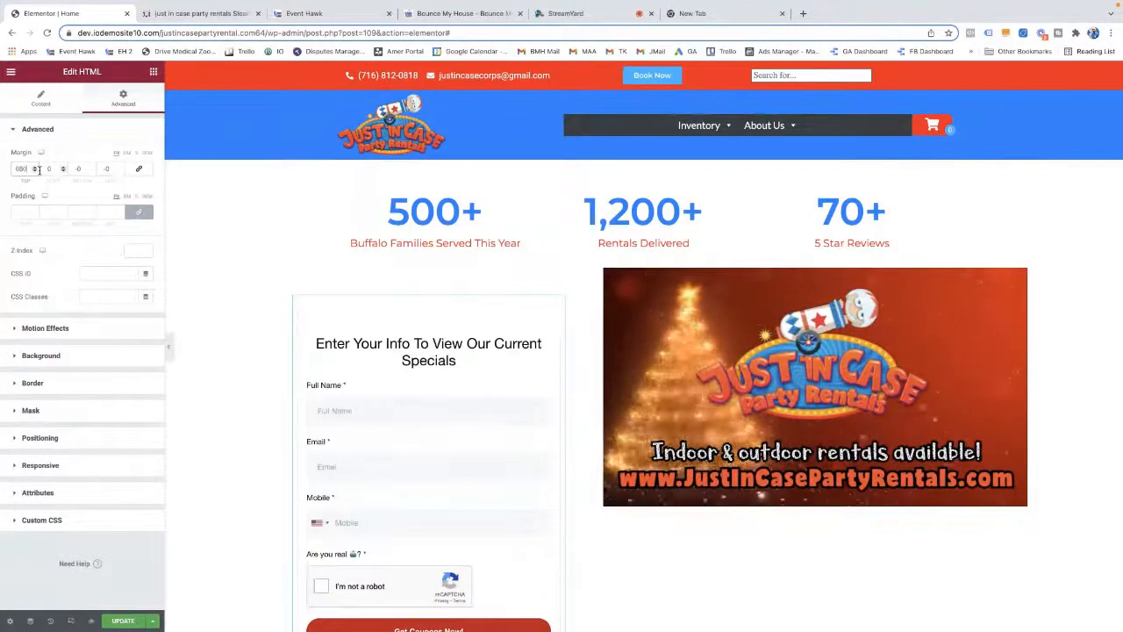
text(0)
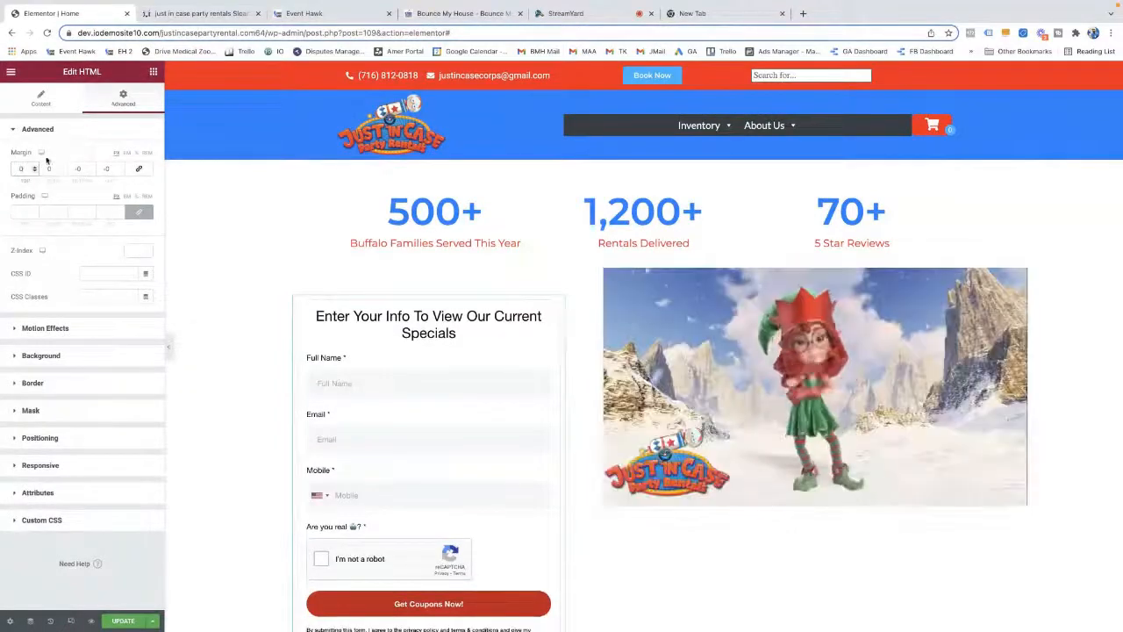
click(33, 172)
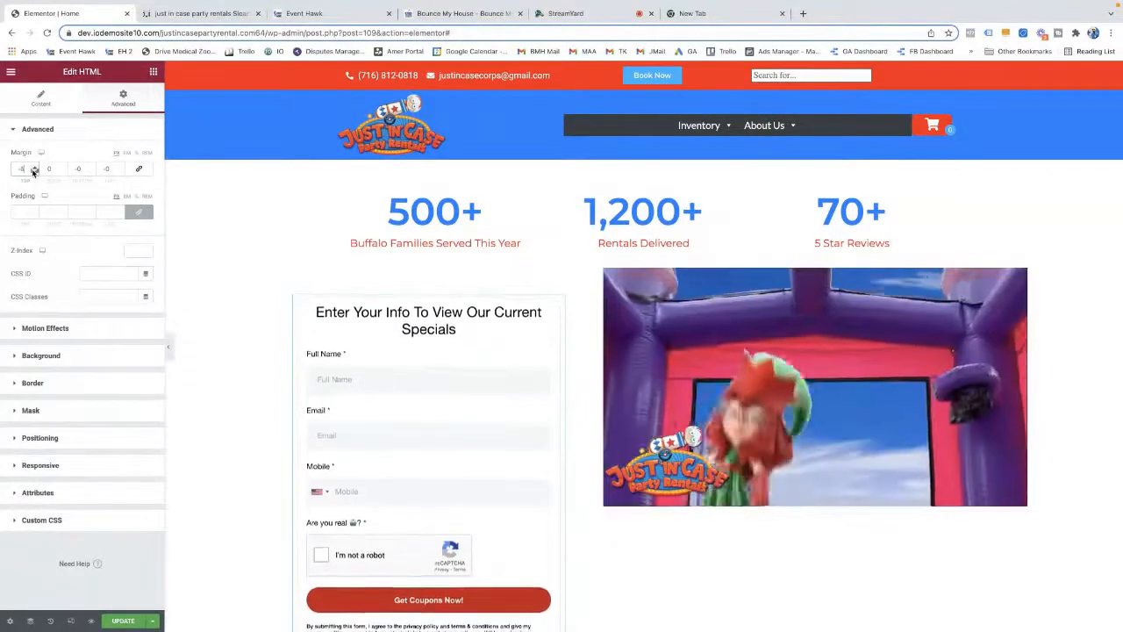
click(33, 172)
scroll(33, 171, down, 9)
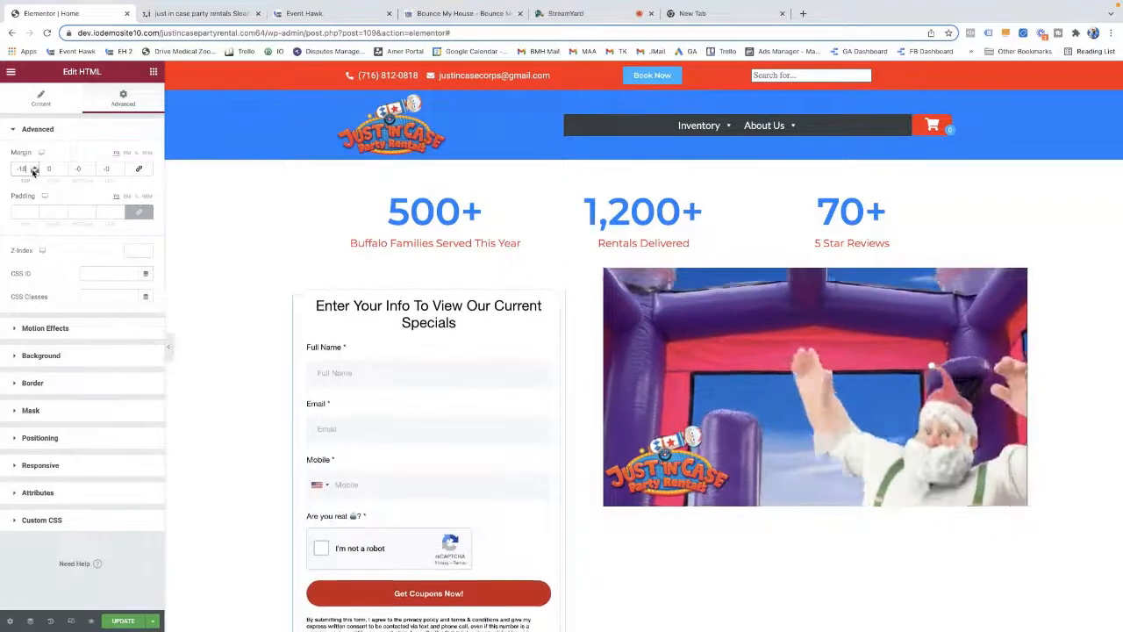
scroll(34, 171, down, 20)
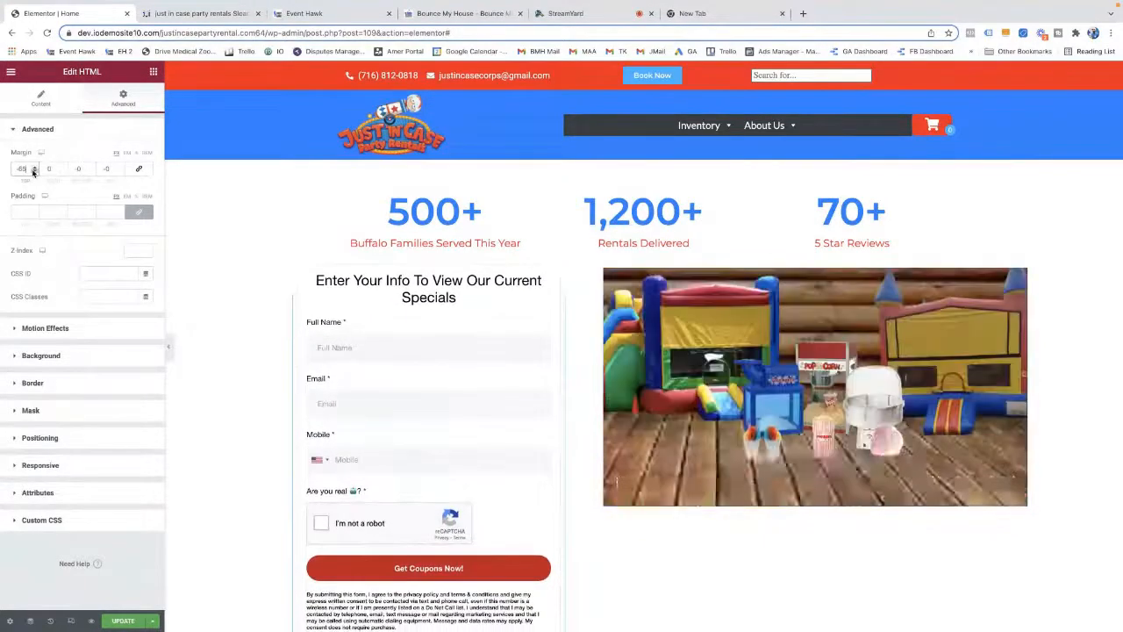
scroll(643, 378, down, 2)
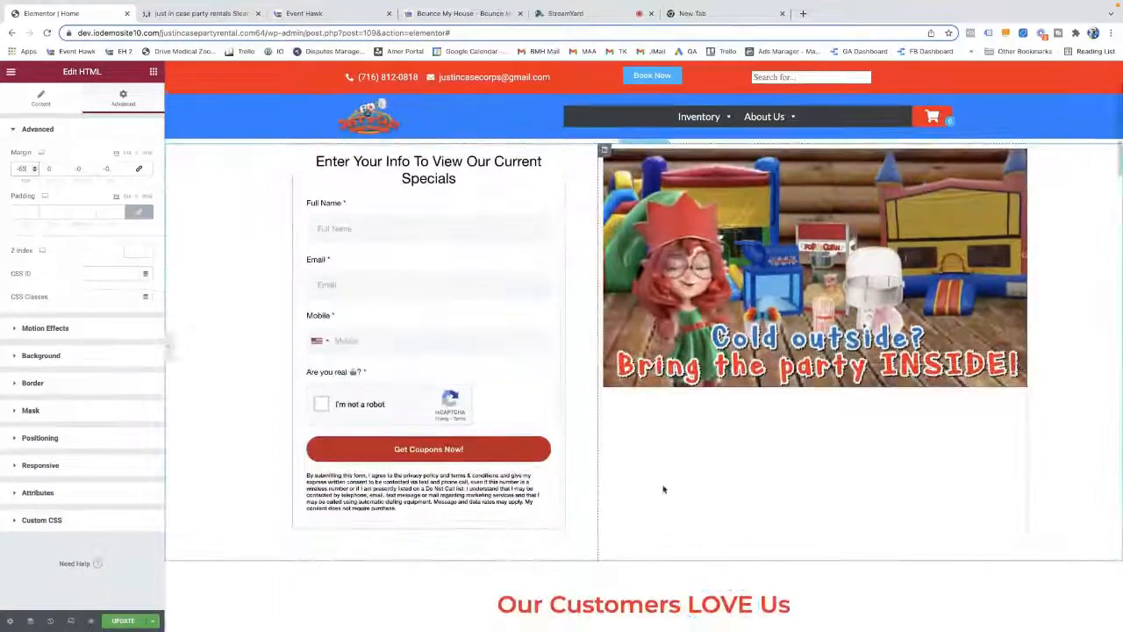
scroll(585, 451, up, 2)
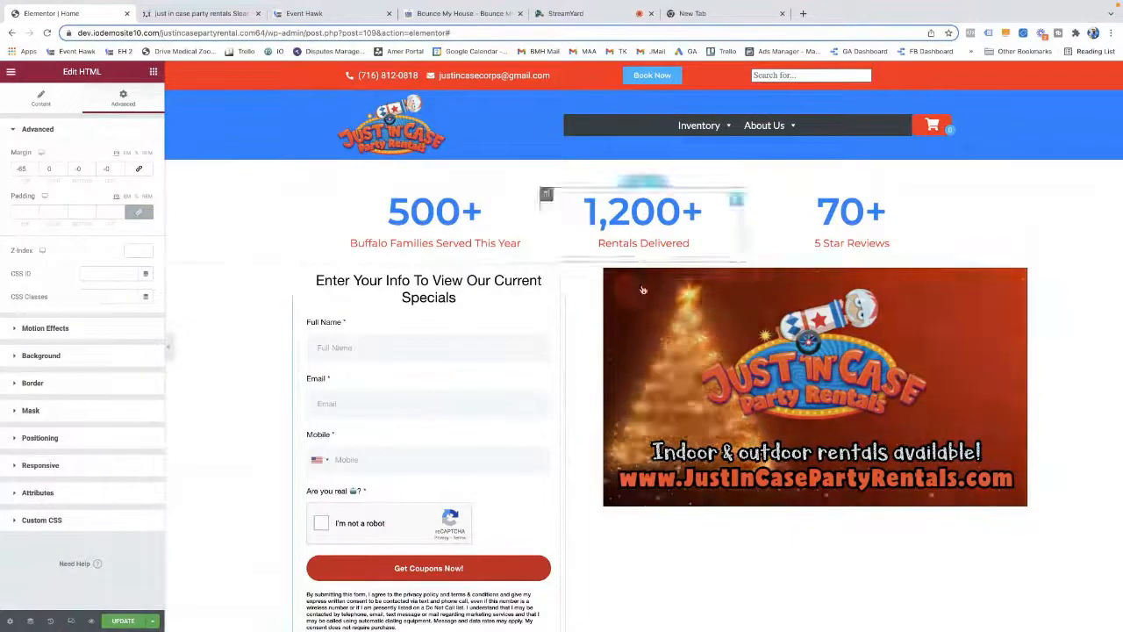
Try a top margin of 51 on the video widget, leaving its other margins at 0
click(1021, 277)
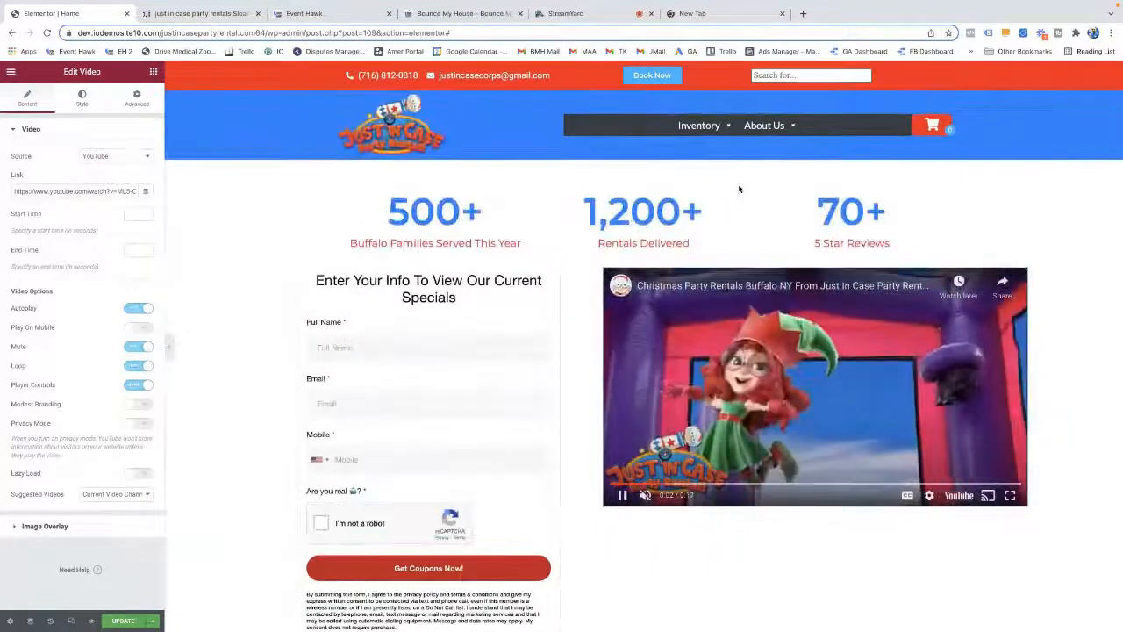
click(136, 97)
click(141, 170)
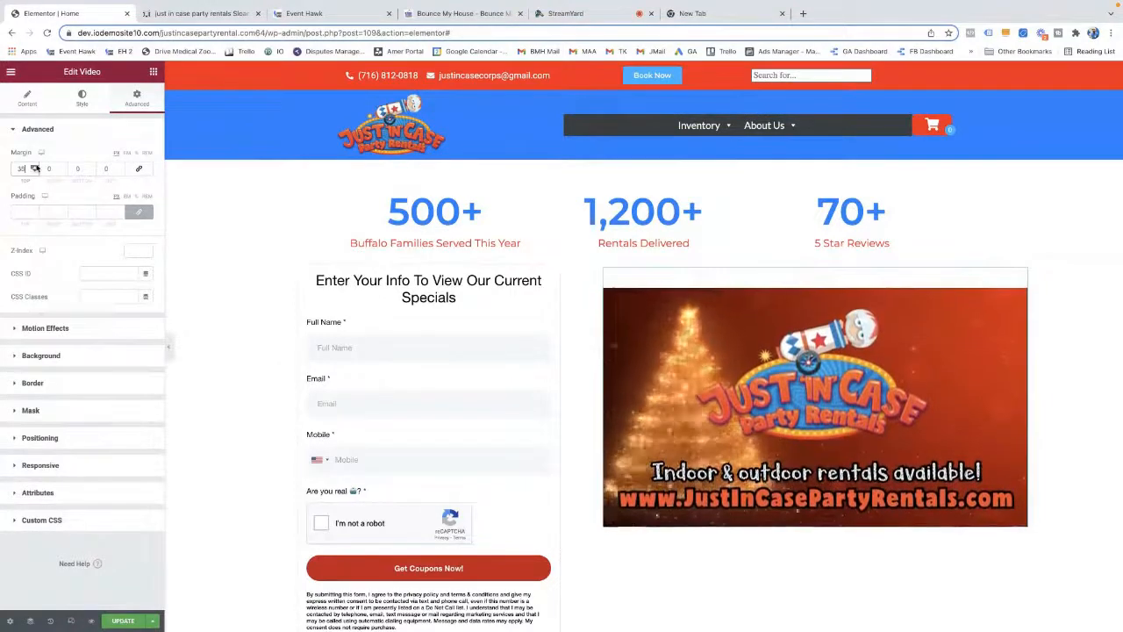
Try aspect ratios of 21:9 and 3:2 for the video and settle on 1:1
click(25, 100)
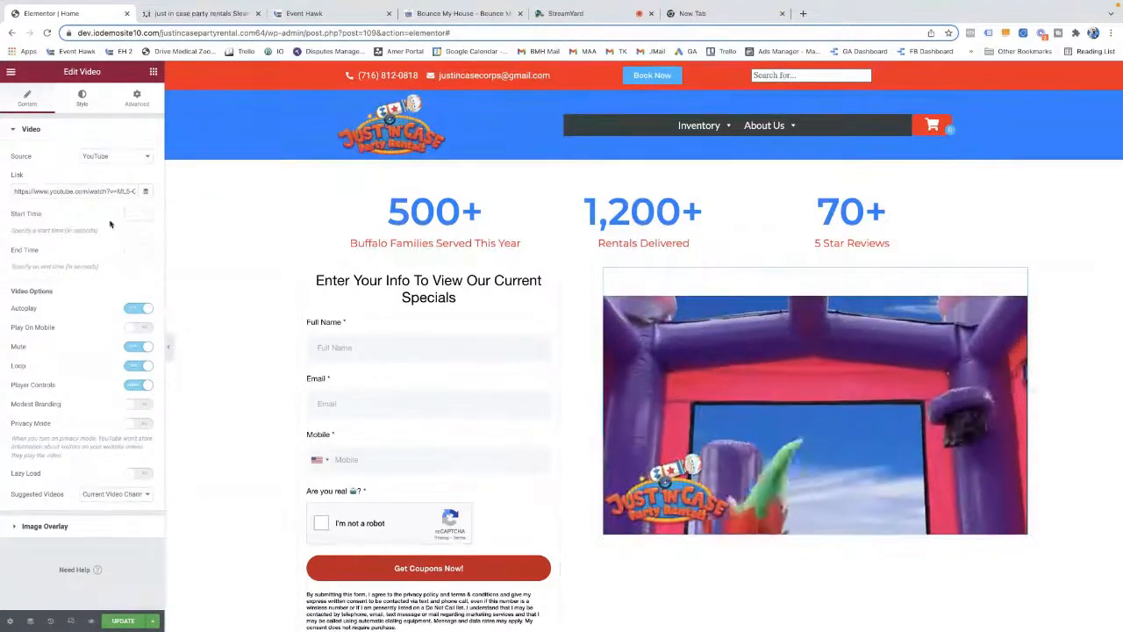
click(82, 98)
click(137, 98)
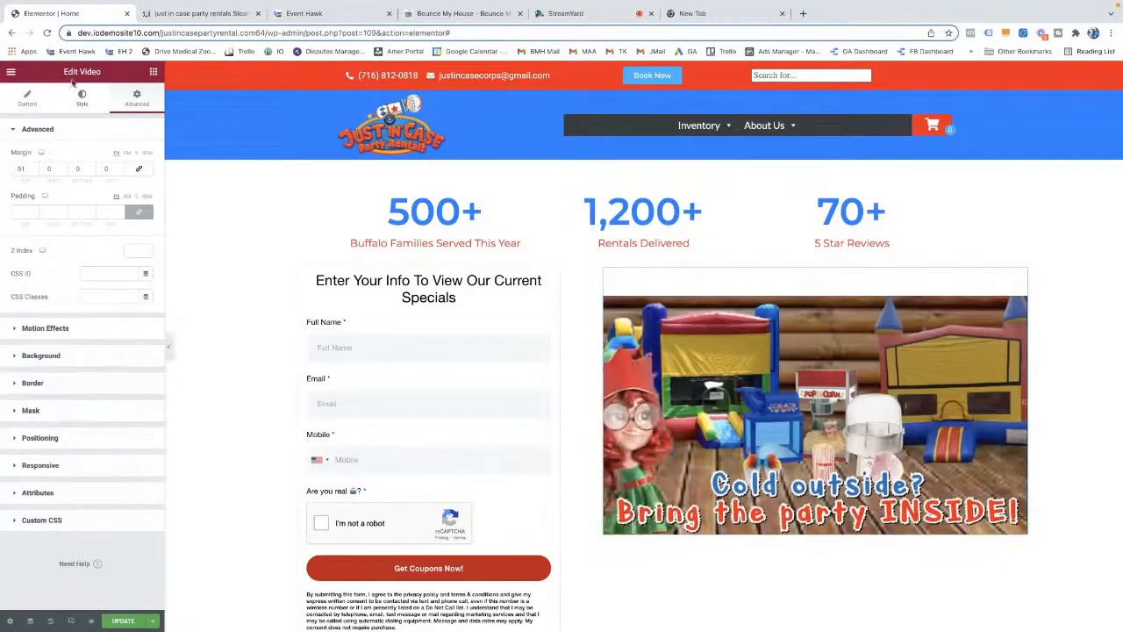
click(81, 97)
click(116, 156)
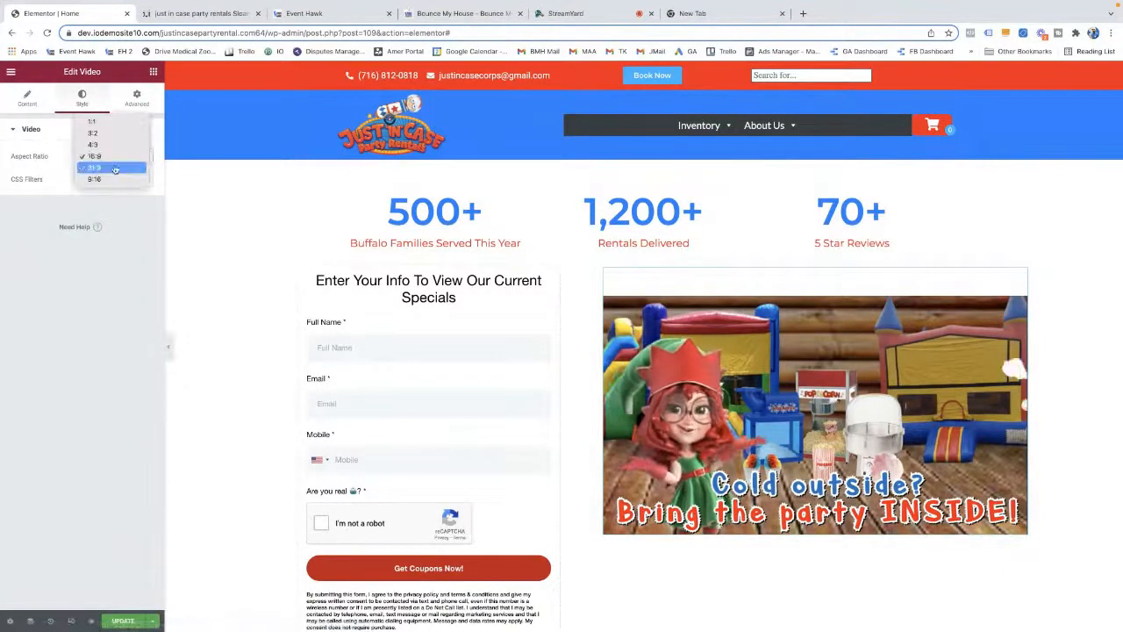
click(115, 167)
click(107, 156)
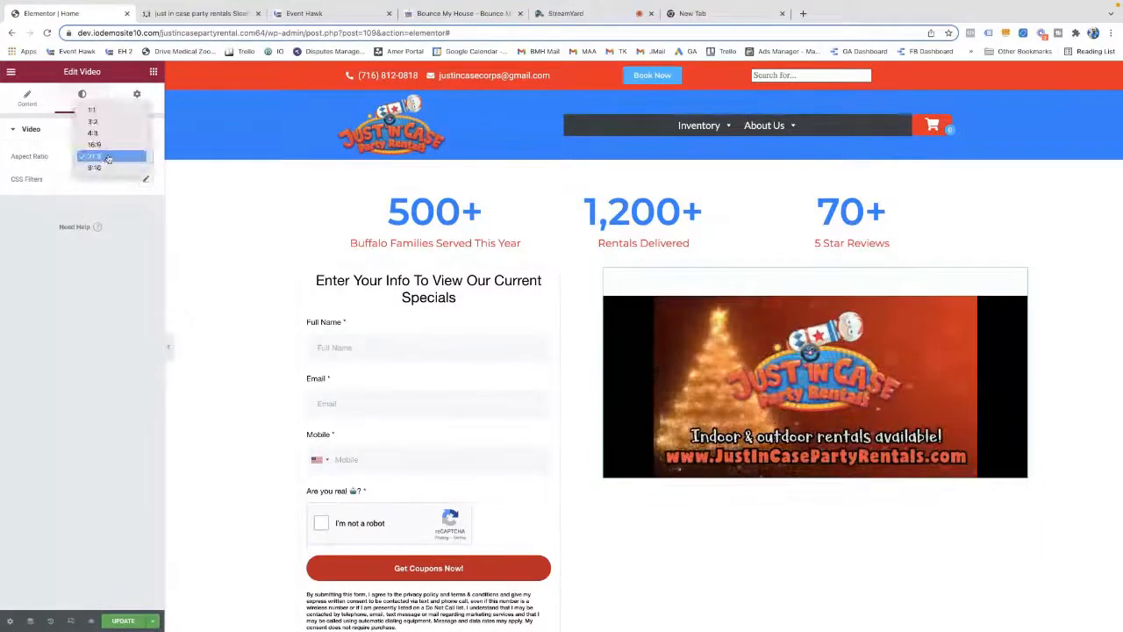
click(109, 126)
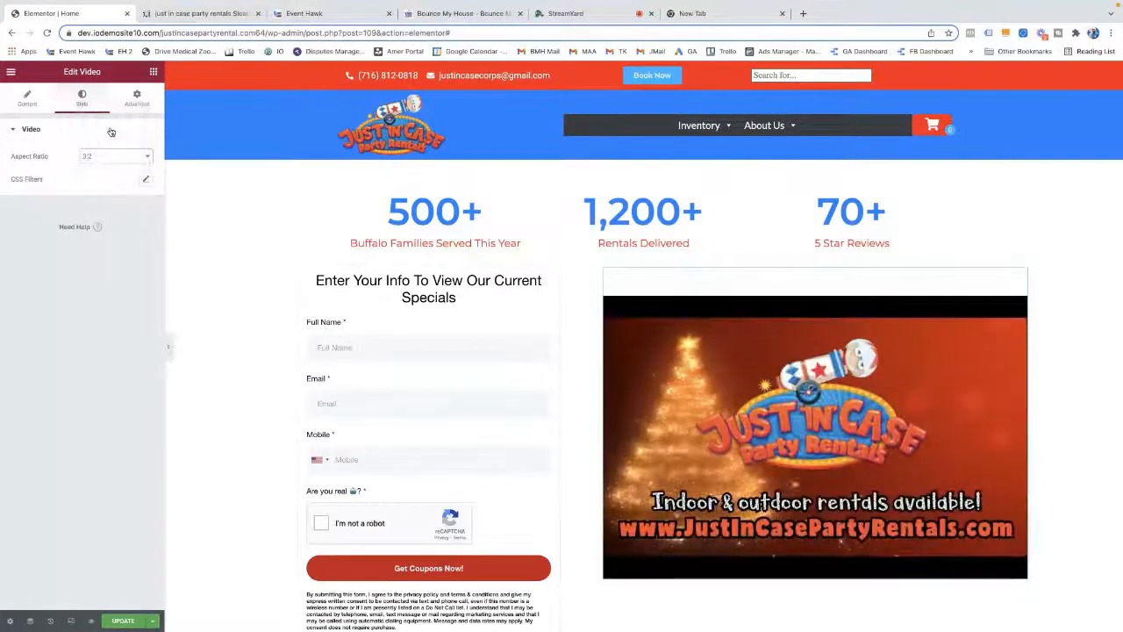
click(113, 156)
click(110, 148)
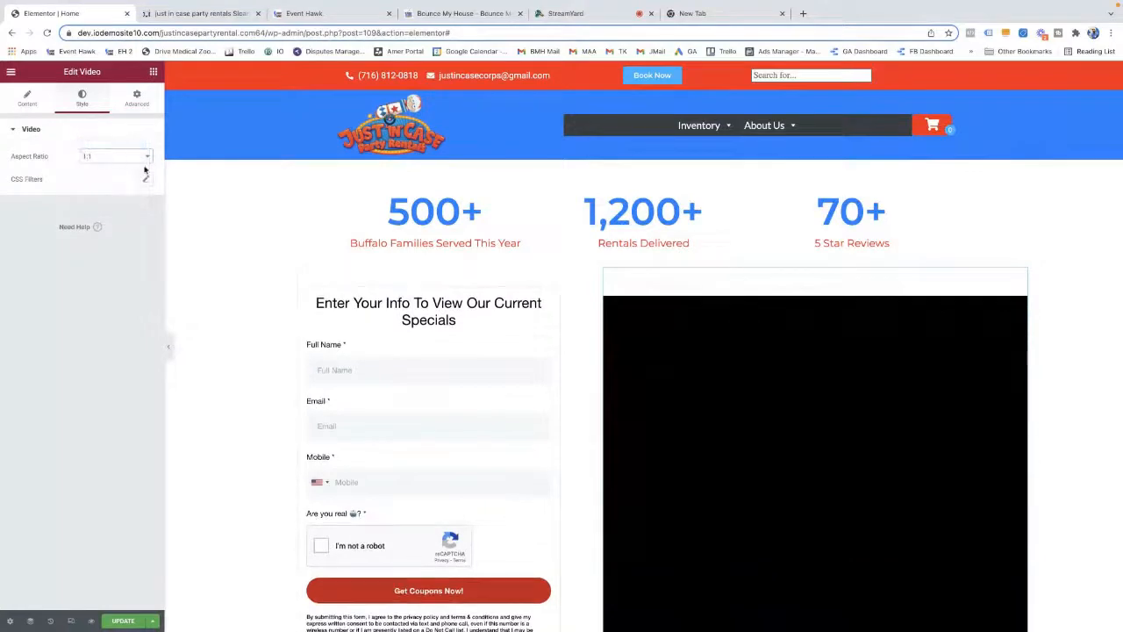
Set the video's top margin to 0 and compare its alignment with the sign-up form
scroll(351, 228, down, 1)
scroll(369, 236, up, 2)
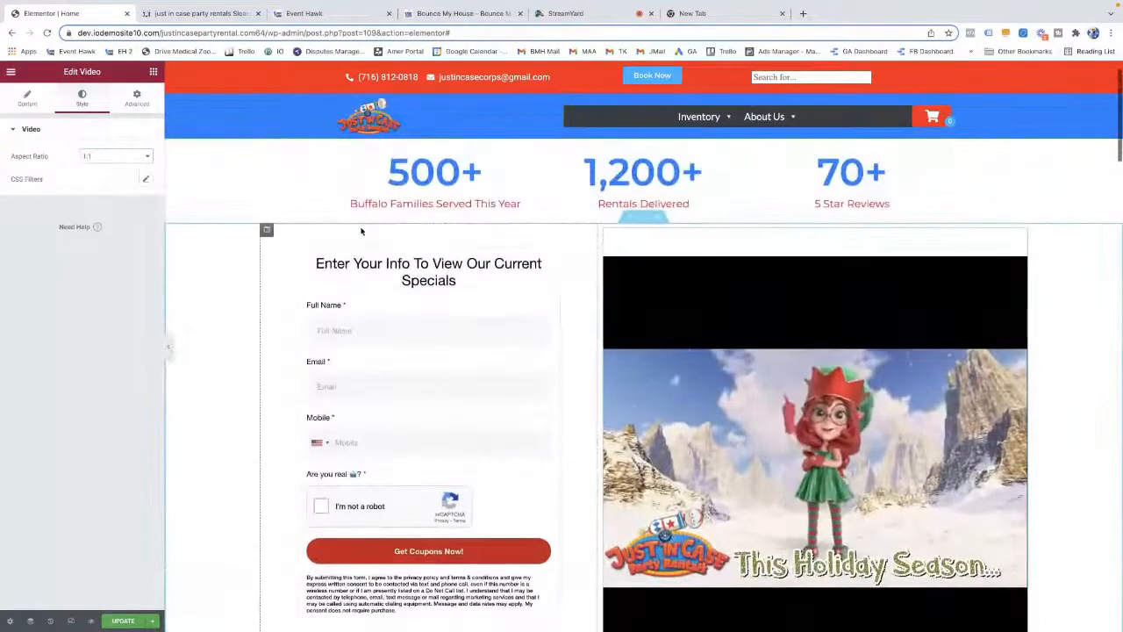
scroll(526, 298, down, 1)
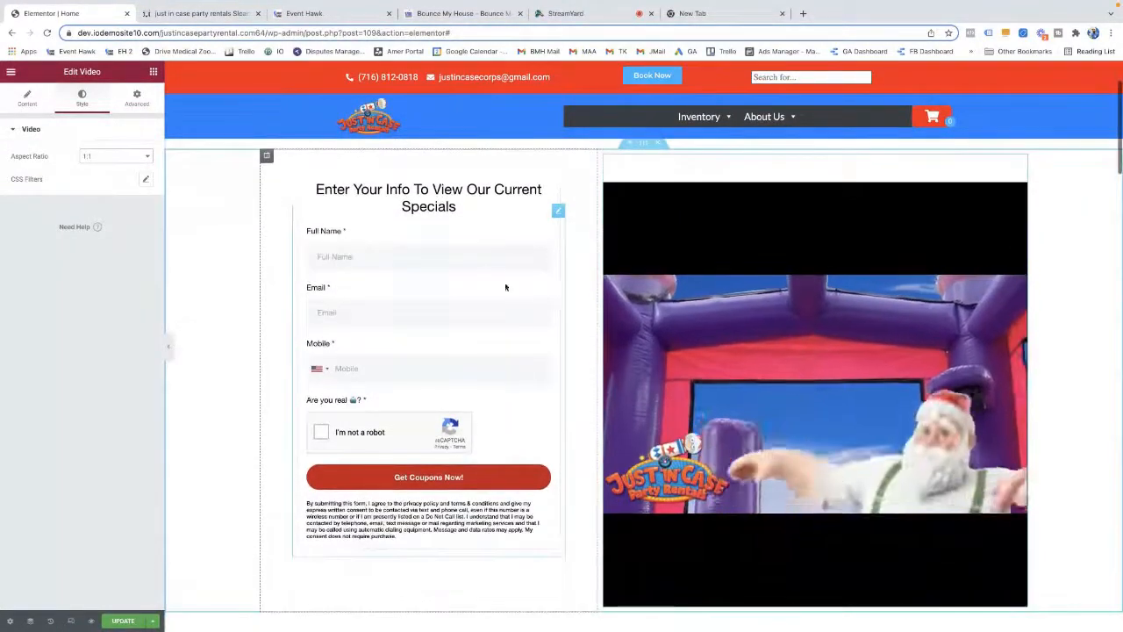
click(136, 98)
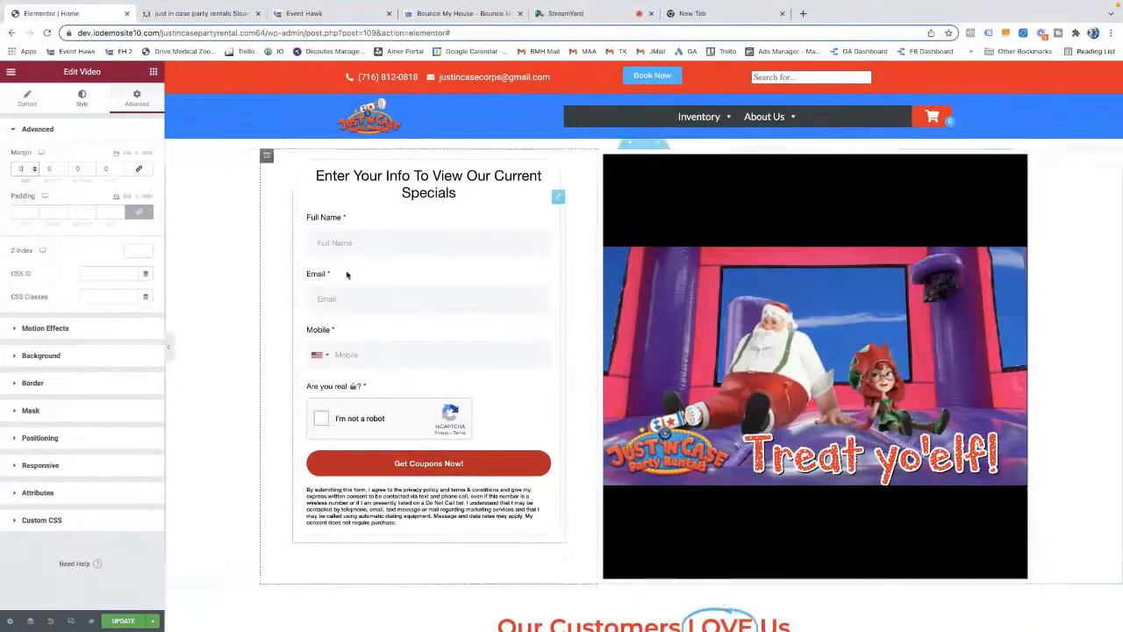
scroll(333, 268, up, 1)
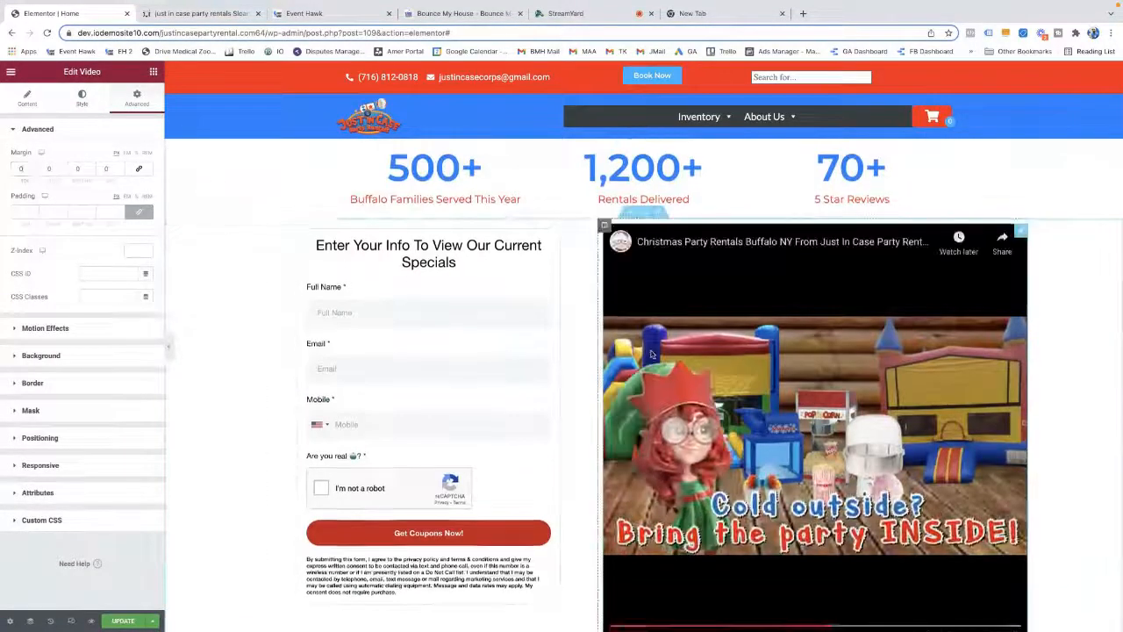
scroll(238, 196, down, 2)
scroll(329, 290, up, 2)
scroll(329, 289, down, 2)
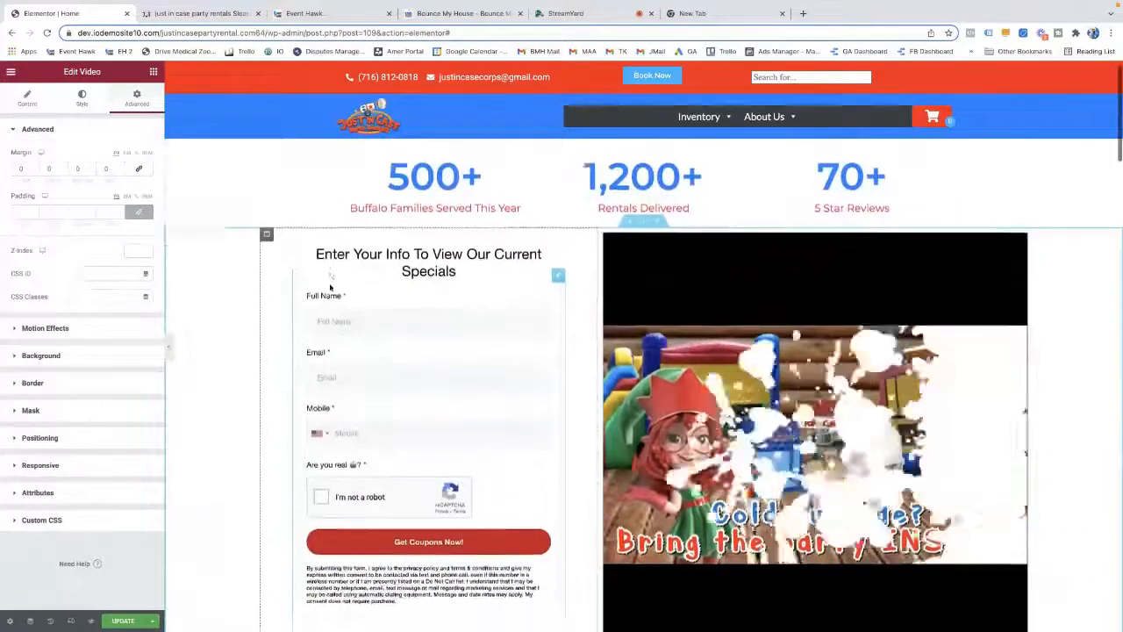
scroll(270, 311, up, 3)
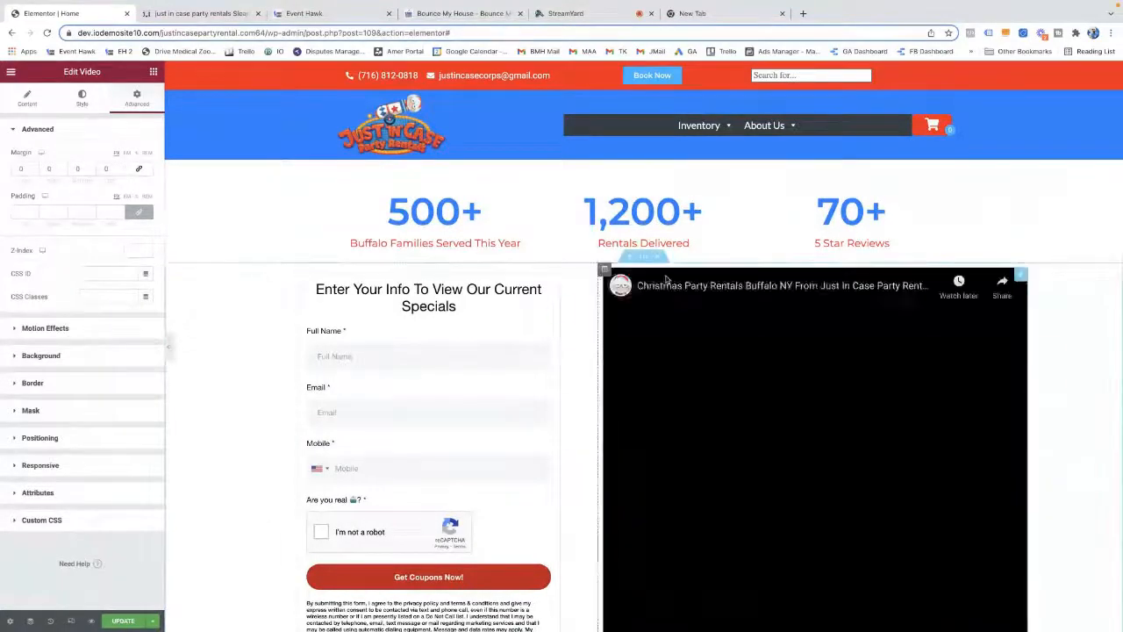
Add a single-column section above the statistics row and place a Heading widget in it
click(630, 184)
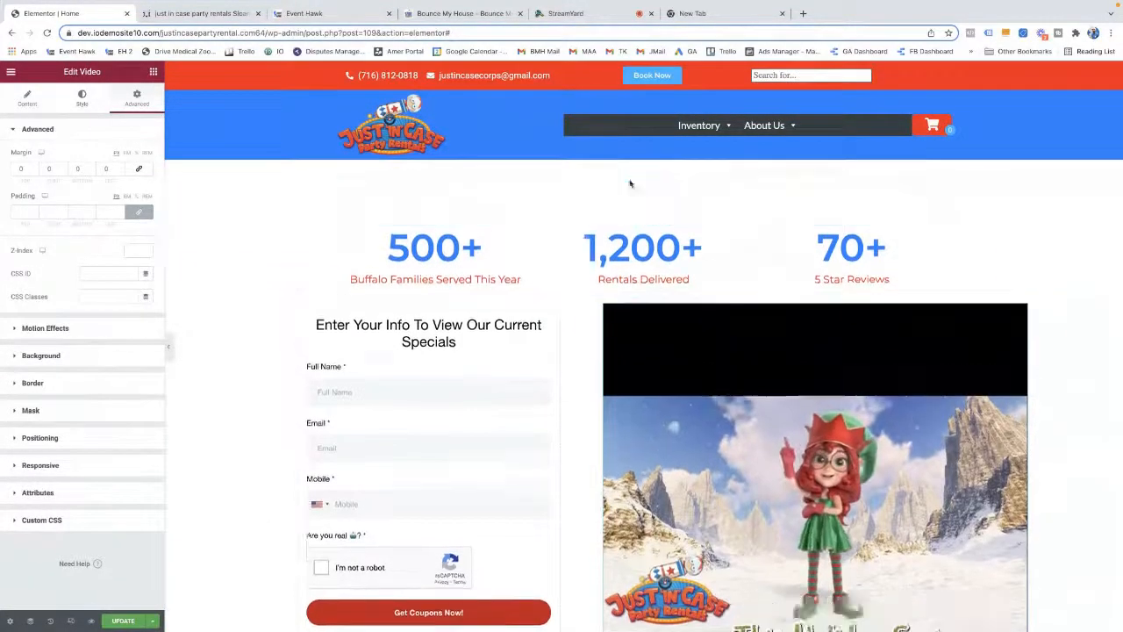
click(630, 210)
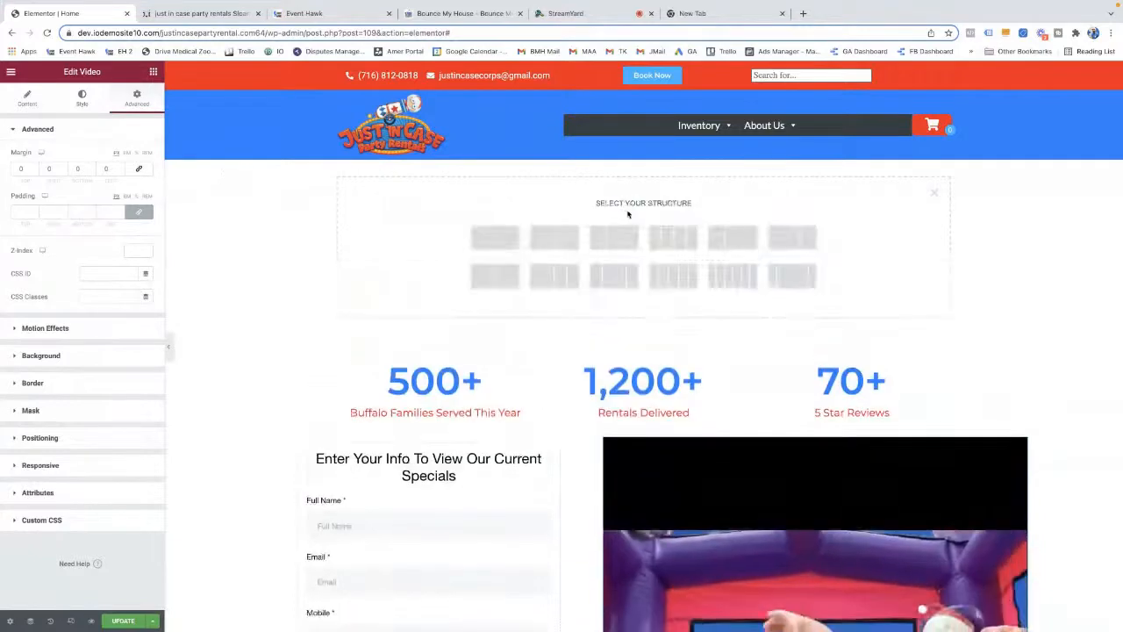
click(494, 238)
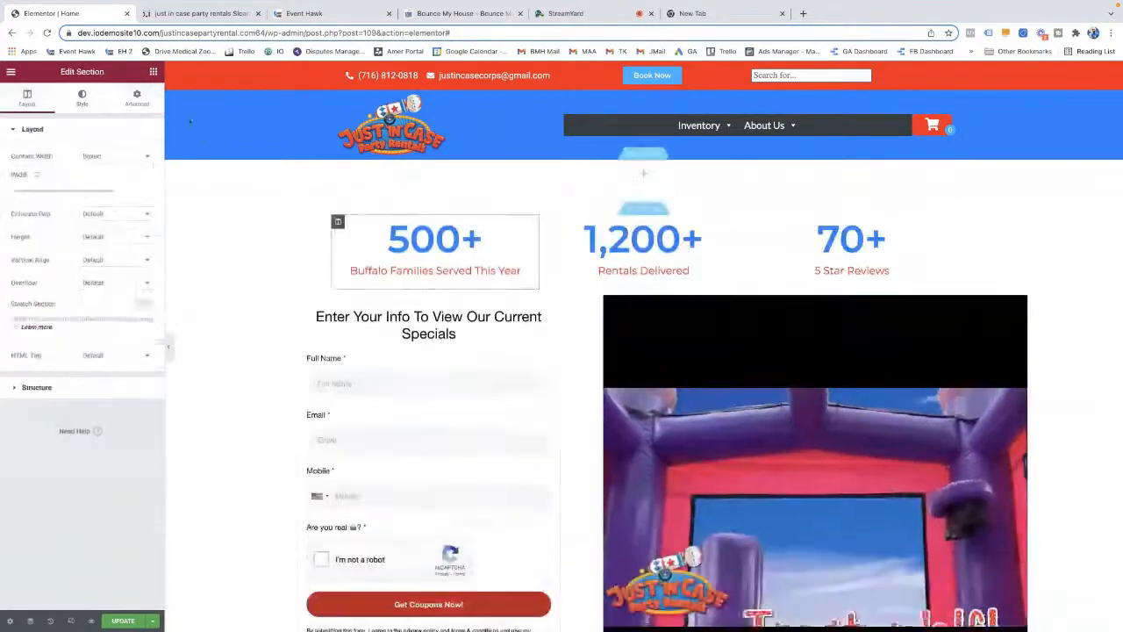
click(152, 73)
drag(127, 170, 681, 173)
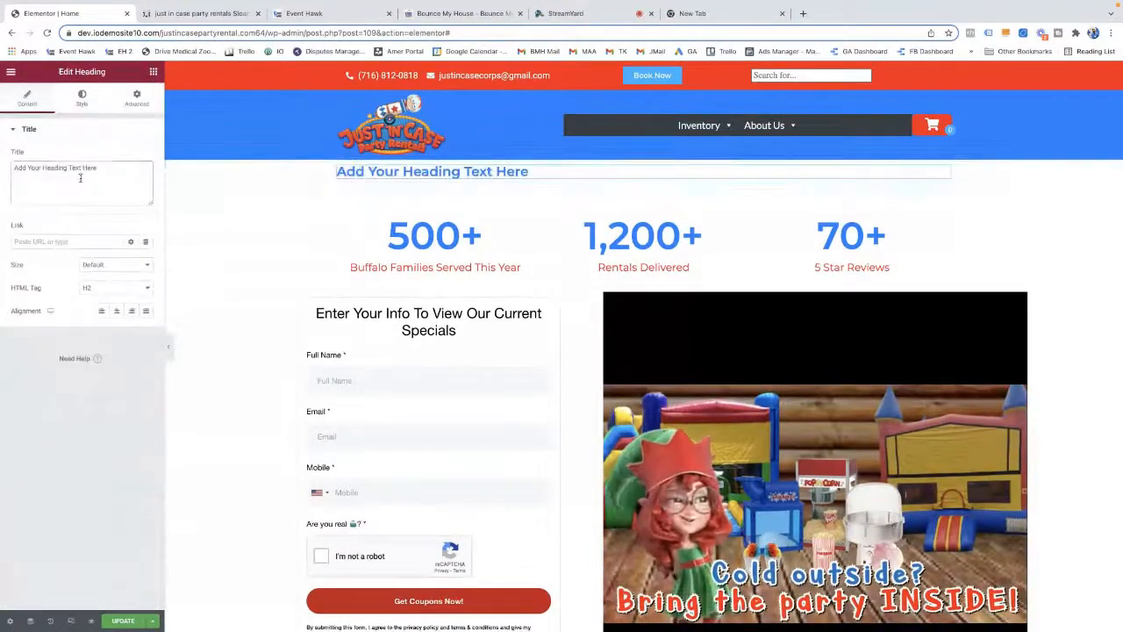
Title the new heading BUFFALO and set its HTML tag to H1
text(BUFFALO)
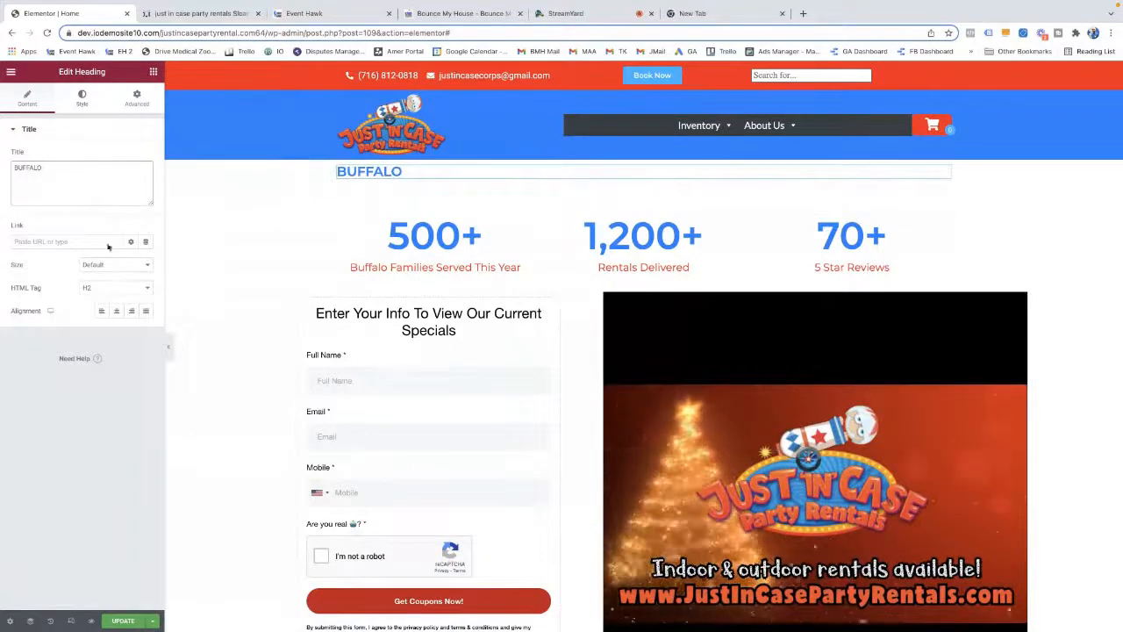
click(110, 287)
click(108, 281)
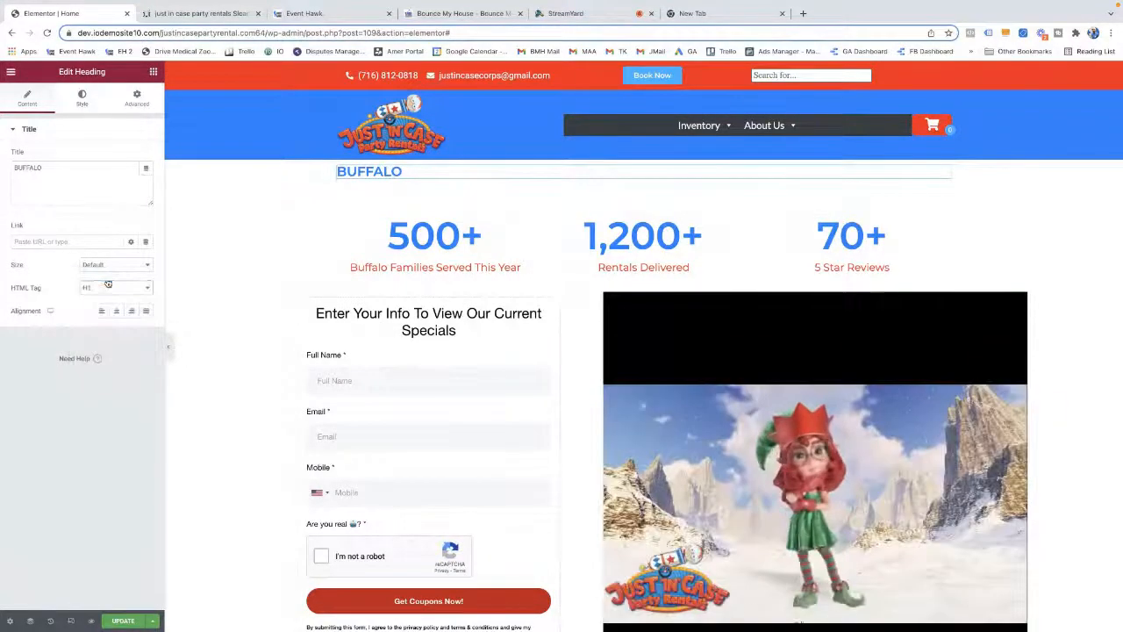
Change the new heading's text to Buffalo Party Rentals
double_click(90, 184)
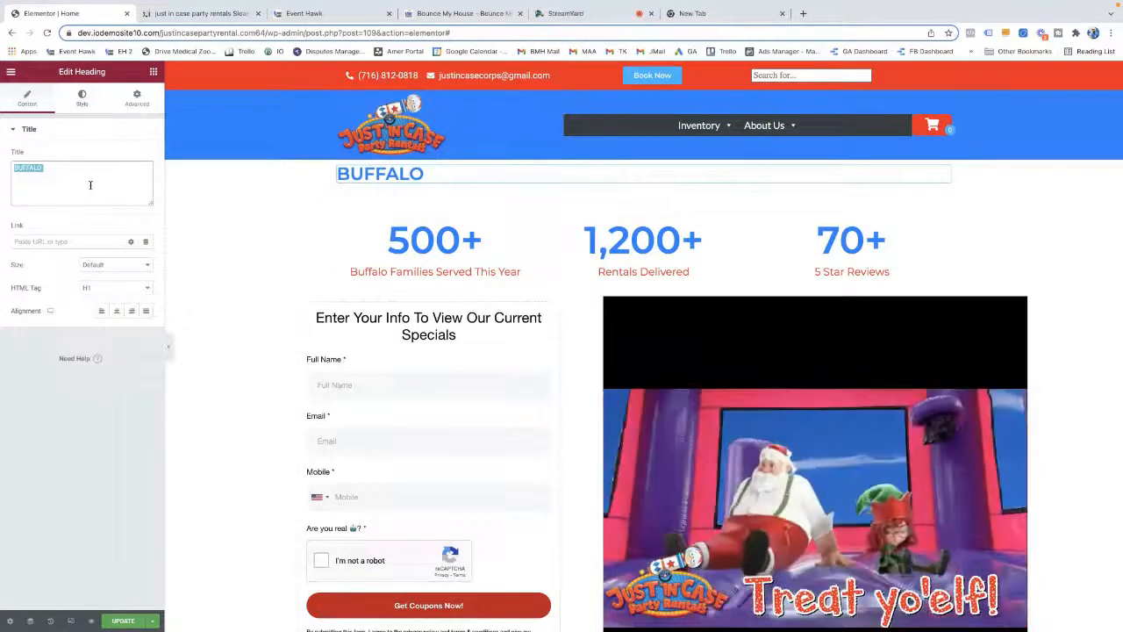
text(BUFFA)
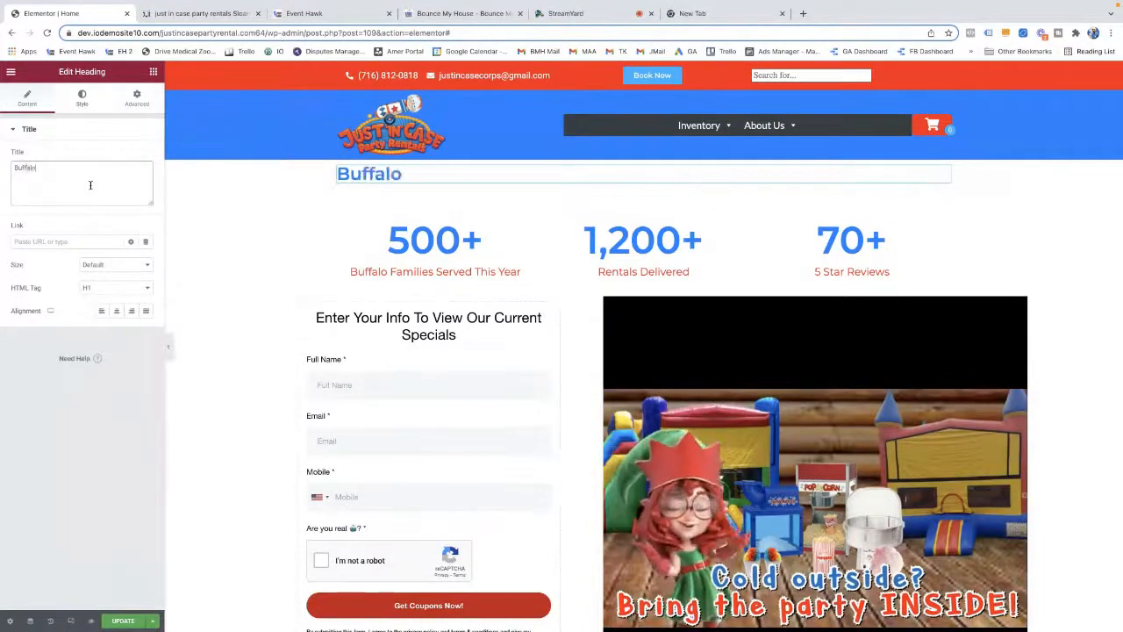
text(lo Party Retnals)
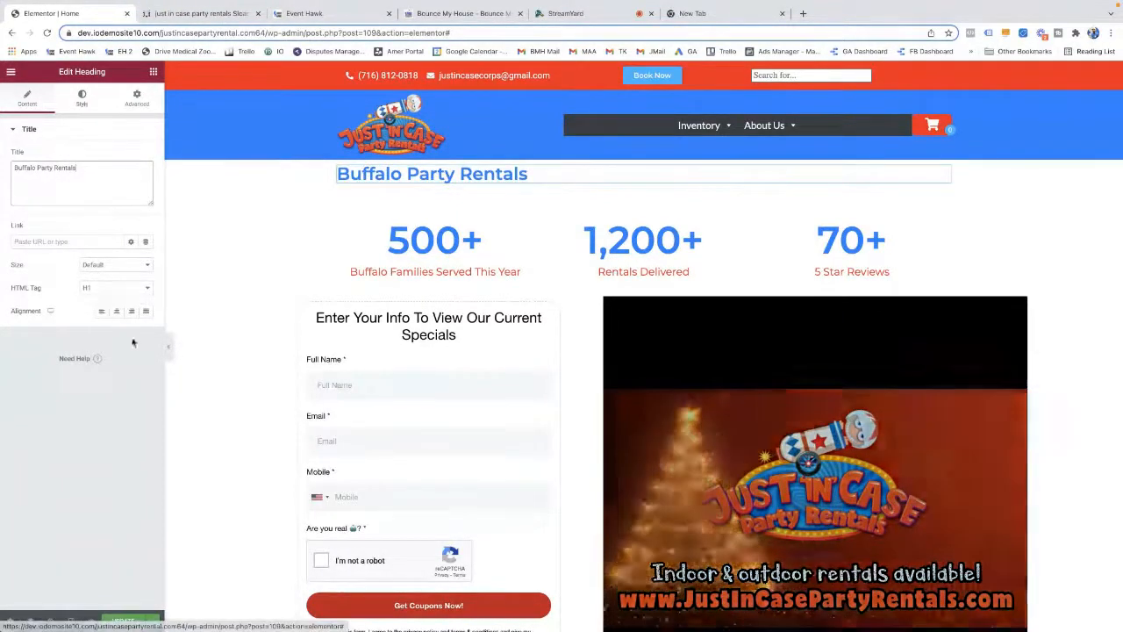
Center the Buffalo Party Rentals heading and set its size to XXL
click(116, 310)
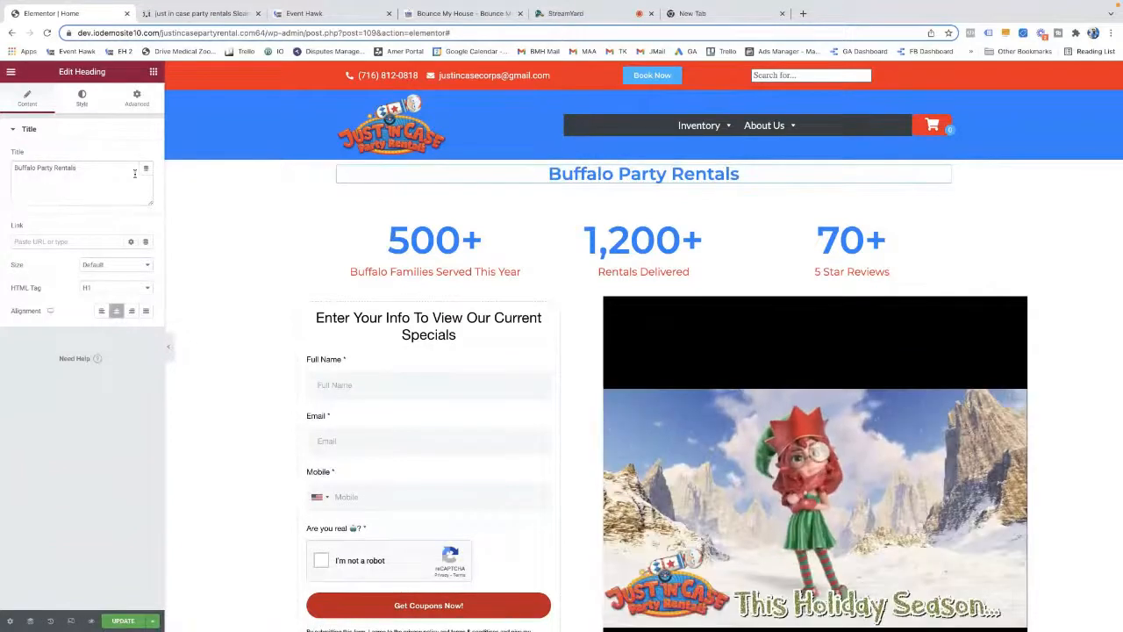
click(103, 267)
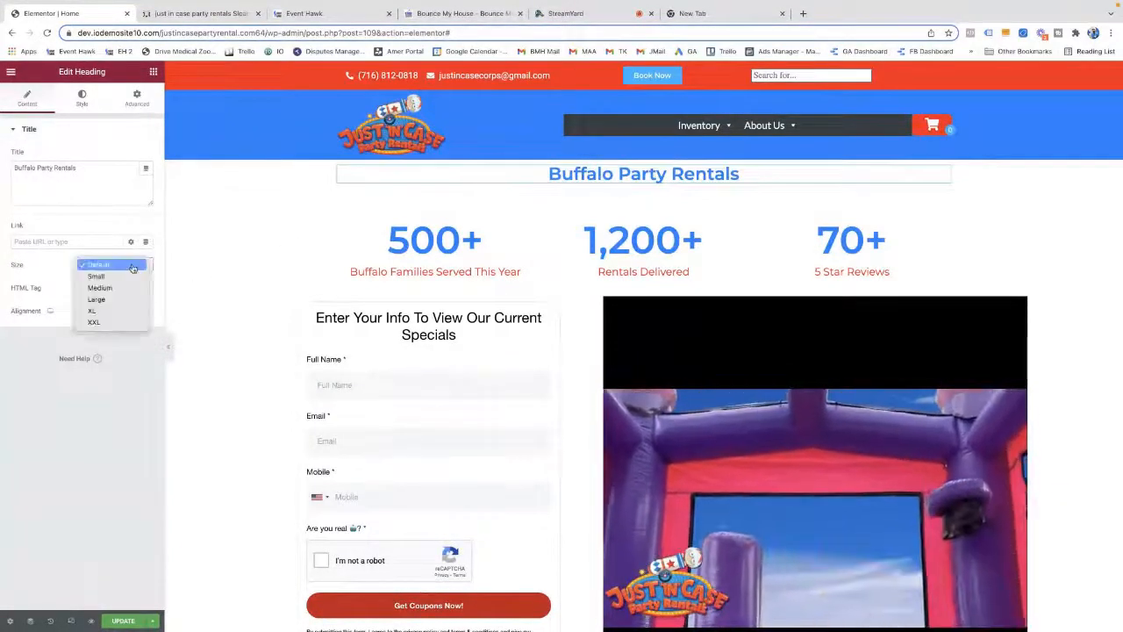
click(94, 322)
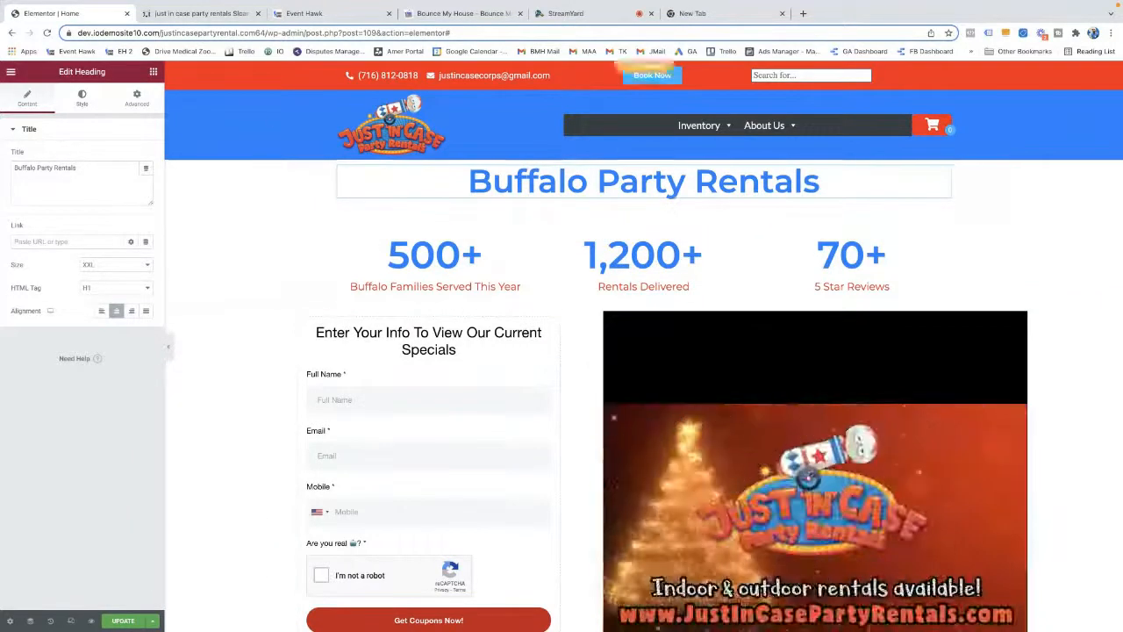
click(153, 71)
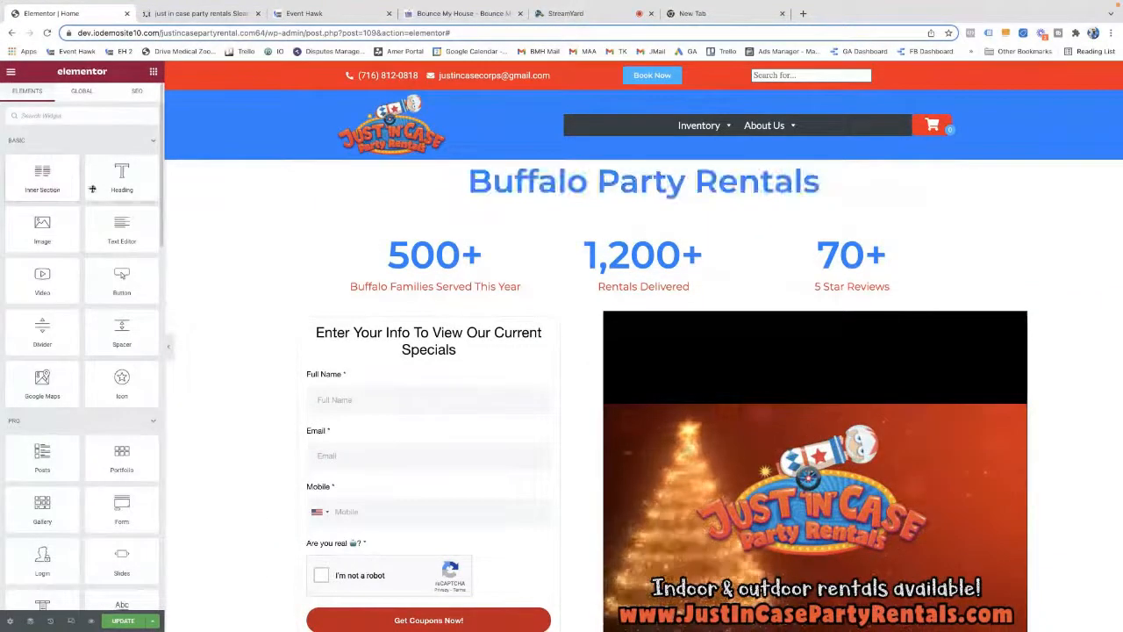
drag(117, 241, 350, 201)
drag(129, 234, 616, 199)
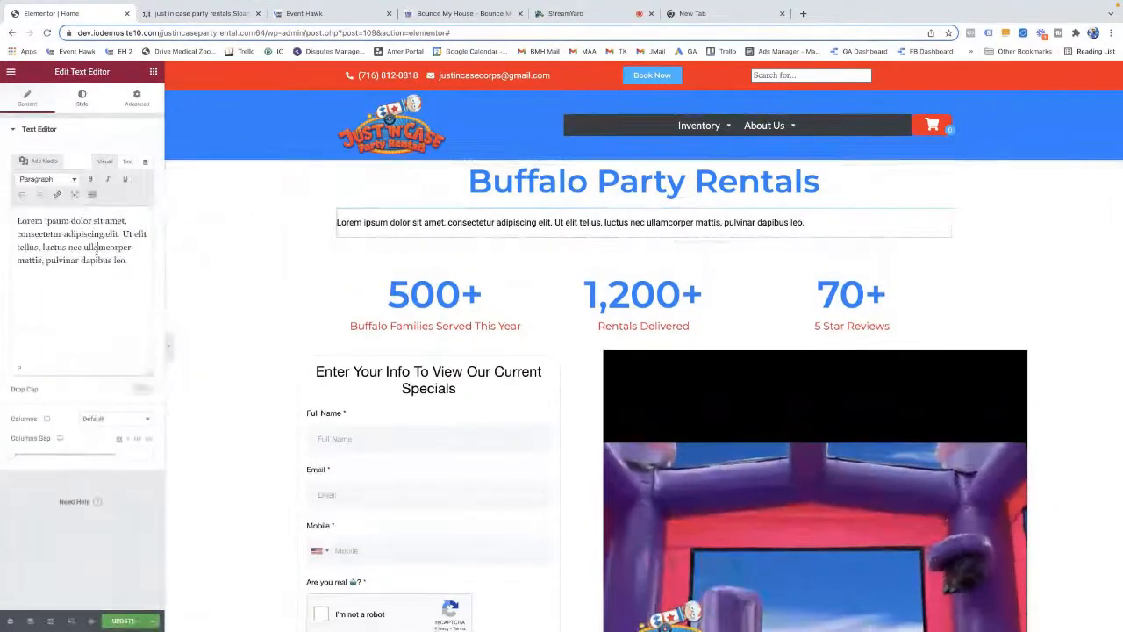
drag(129, 261, 12, 204)
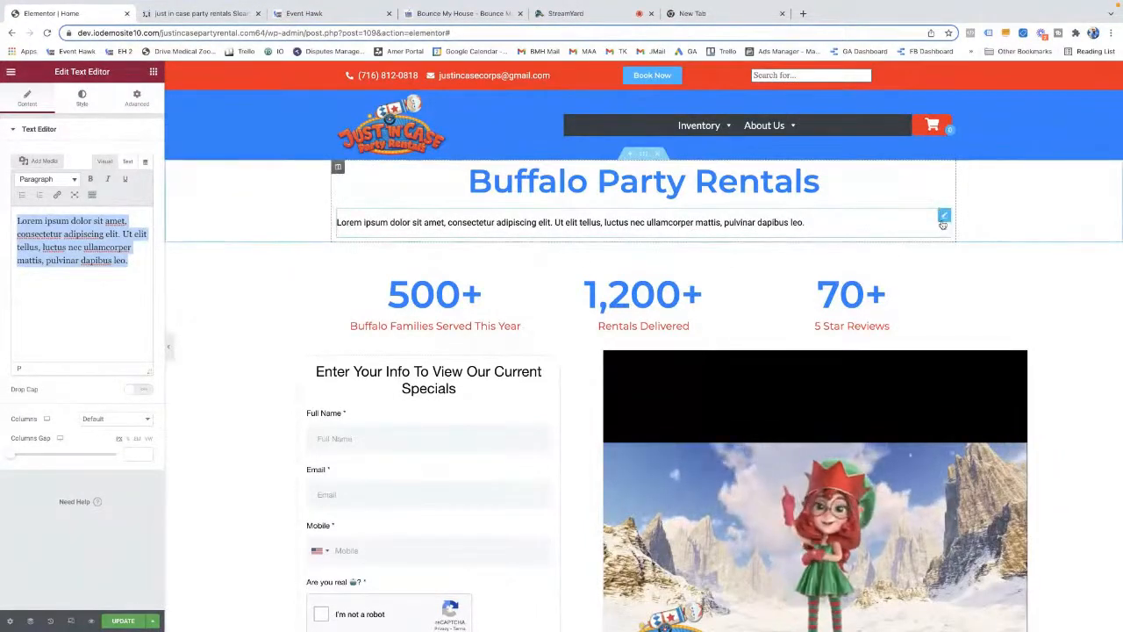
key(BackSpace)
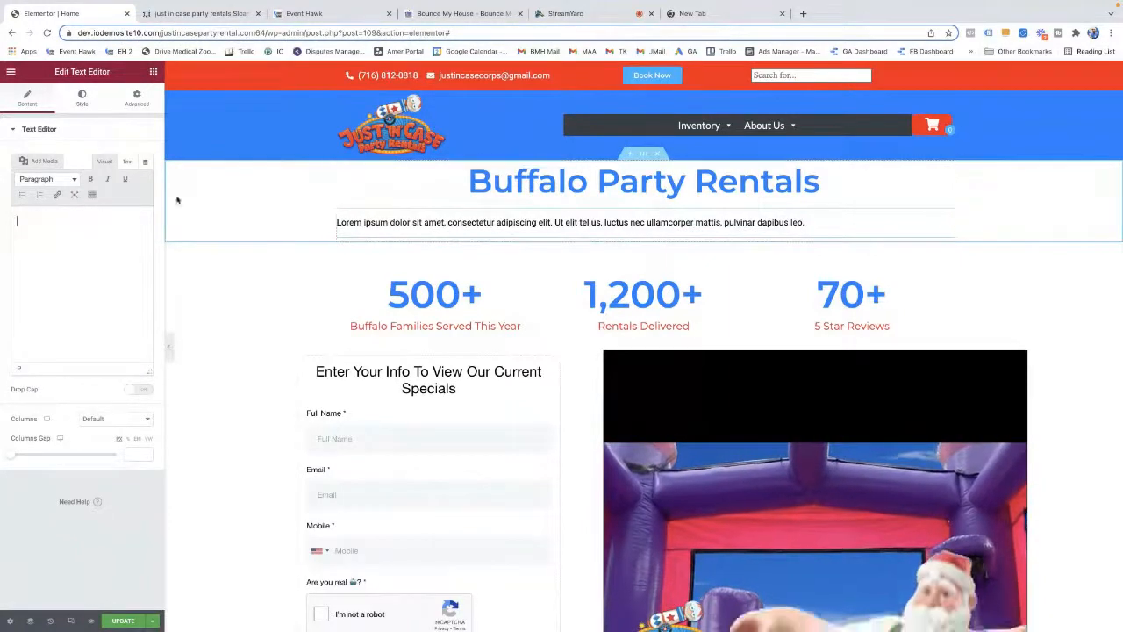
right_click(945, 215)
key(Delete)
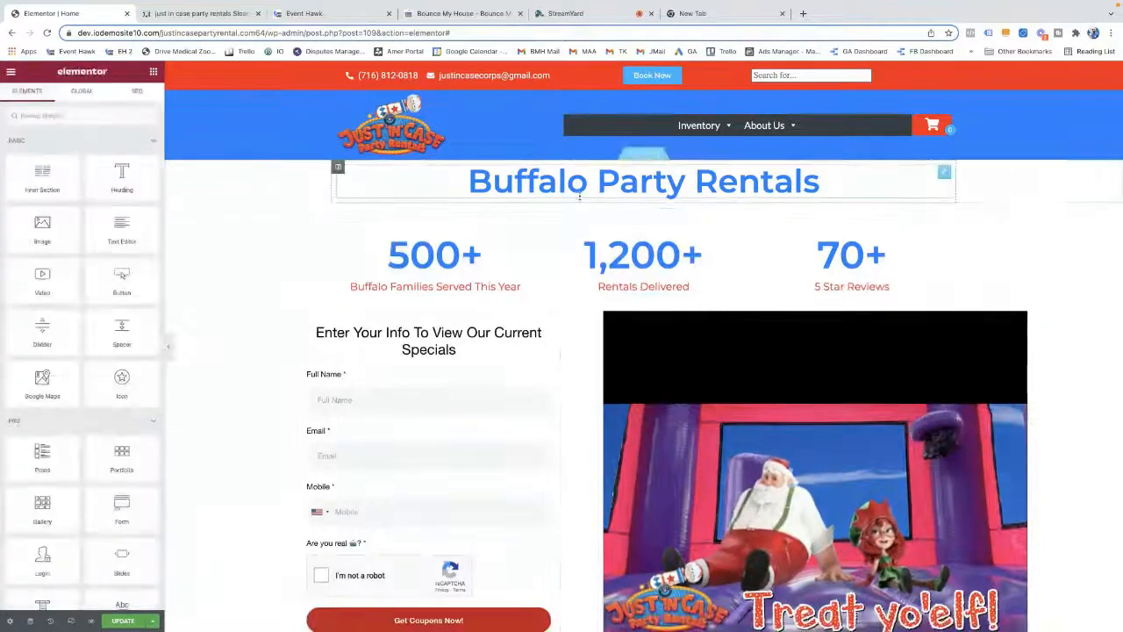
Increase the top margin of the section holding the heading to separate it from the site header
click(646, 159)
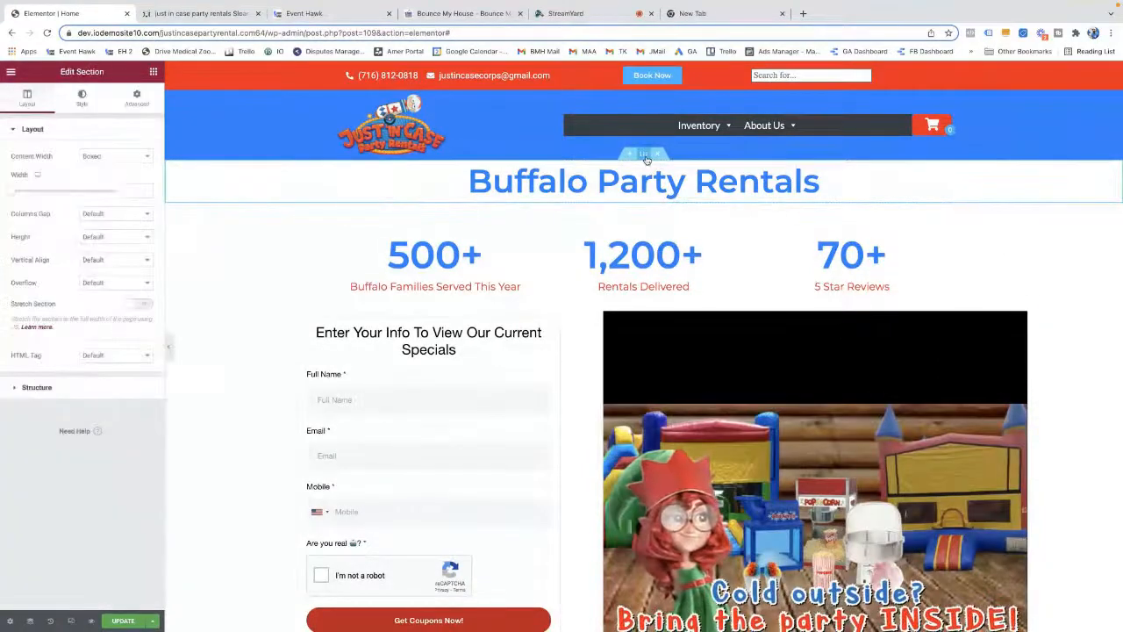
click(136, 98)
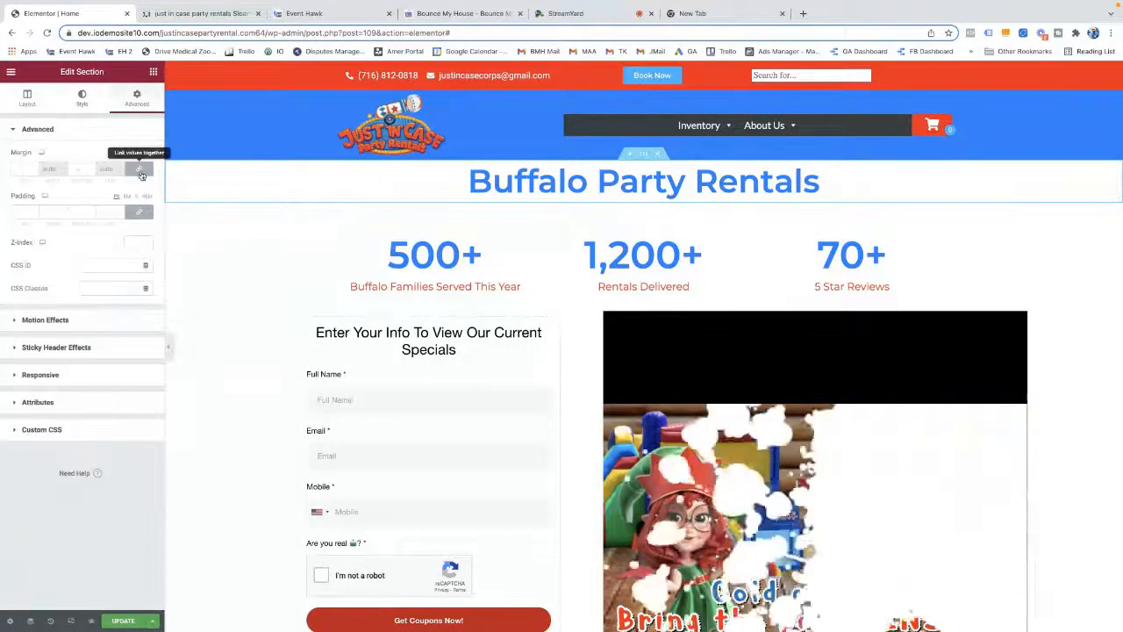
click(35, 167)
click(35, 167)
click(34, 166)
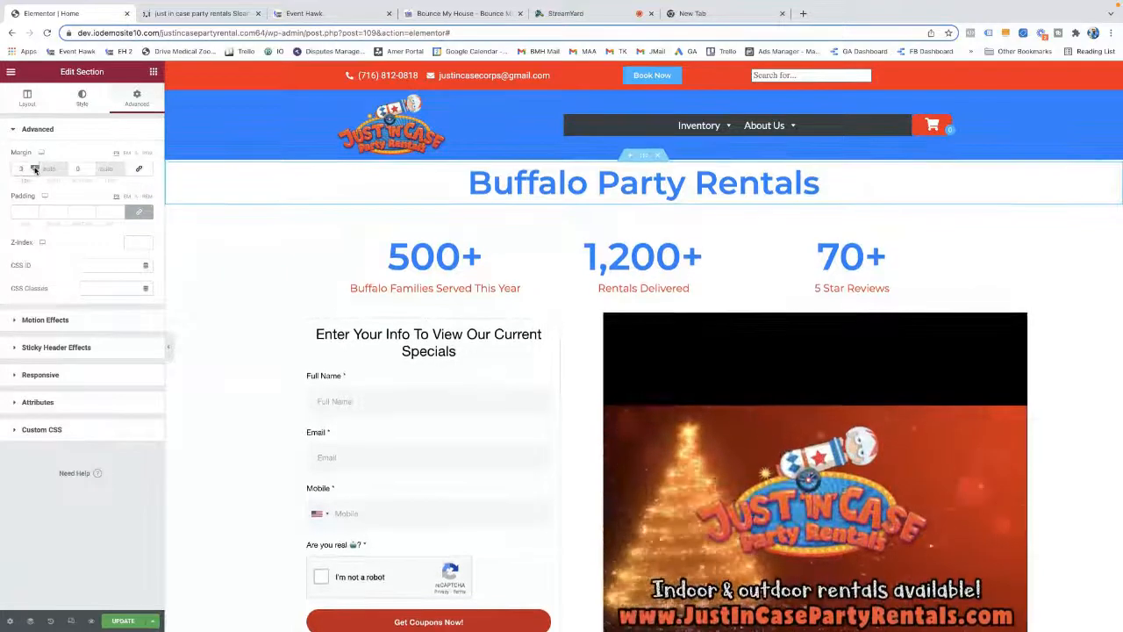
click(34, 167)
text(0)
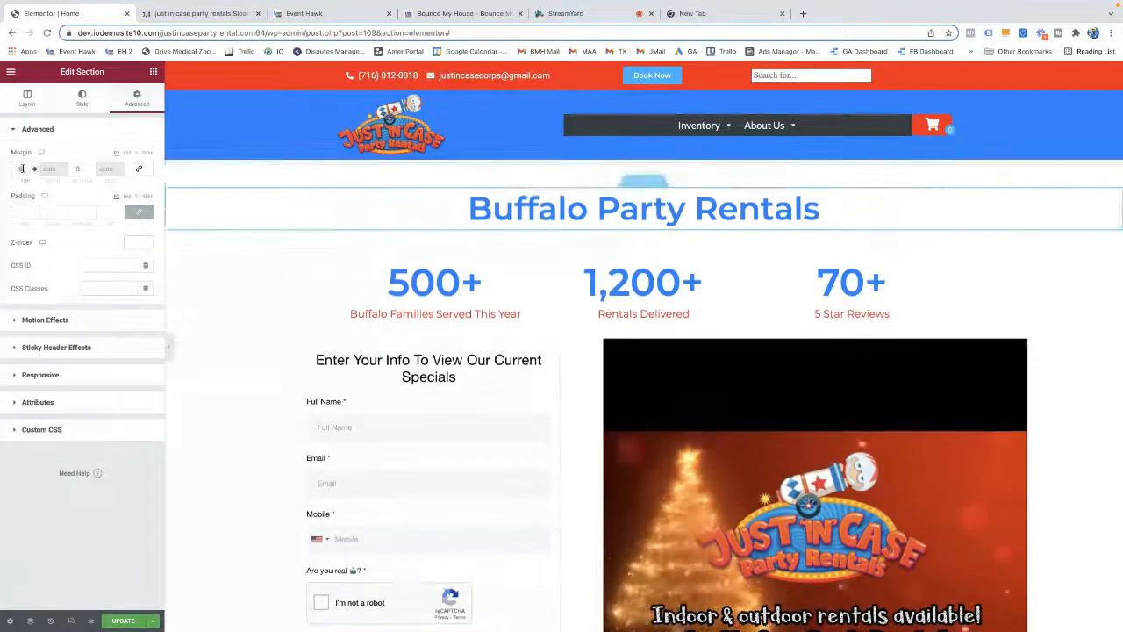
click(394, 202)
click(218, 167)
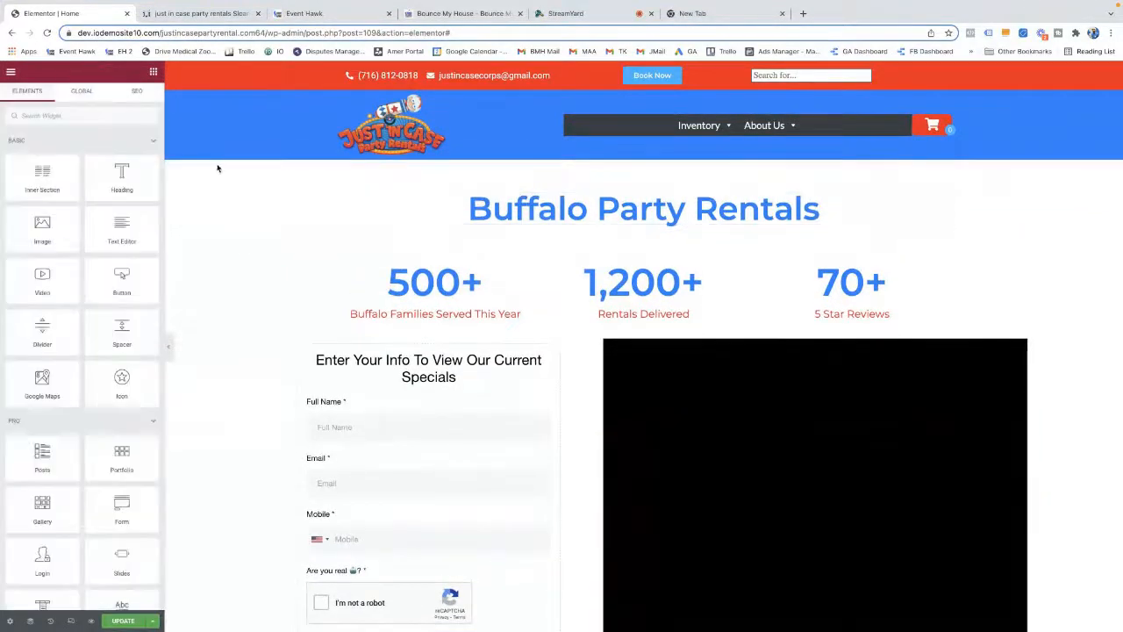
Replace the page's SEO focus keyword with buffalo party rentals
click(137, 92)
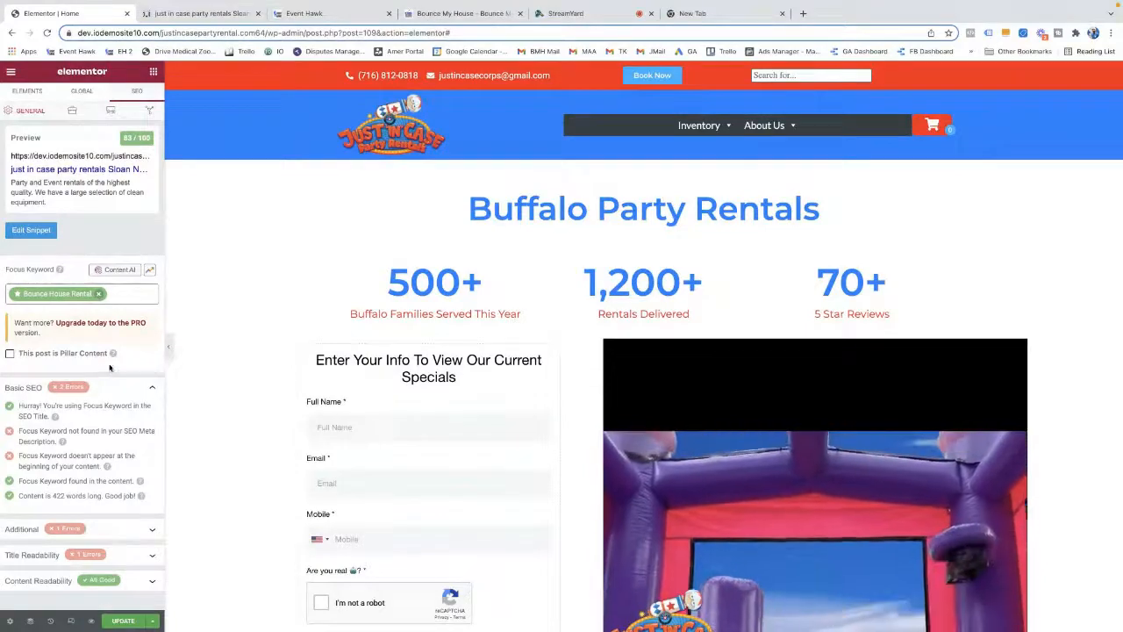
scroll(263, 378, down, 10)
scroll(351, 394, down, 10)
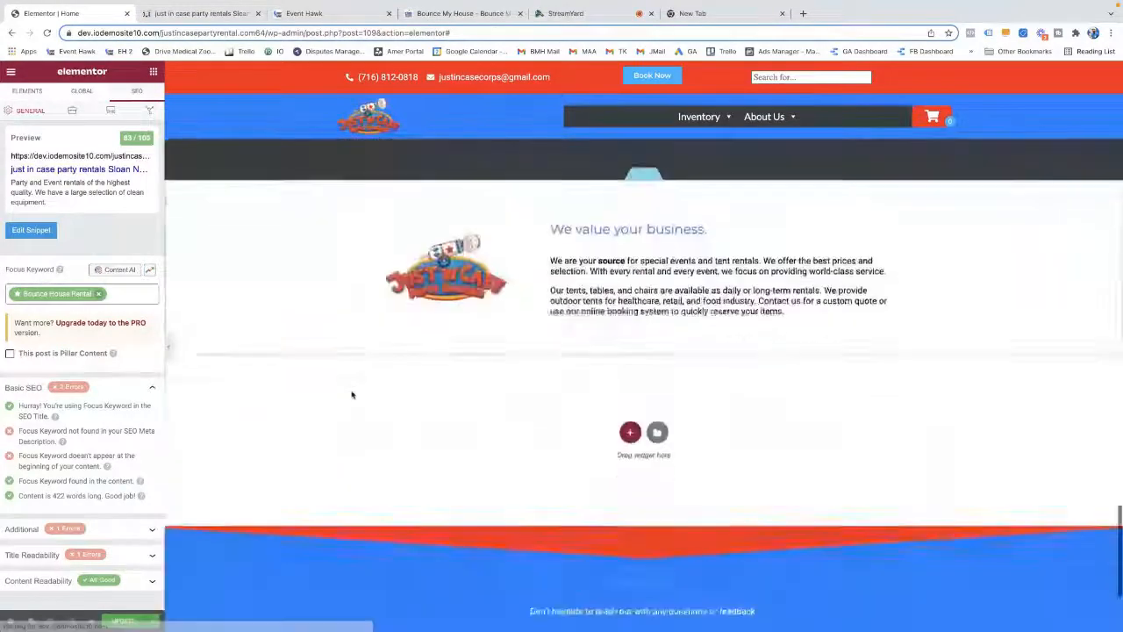
scroll(351, 394, up, 15)
scroll(351, 394, up, 10)
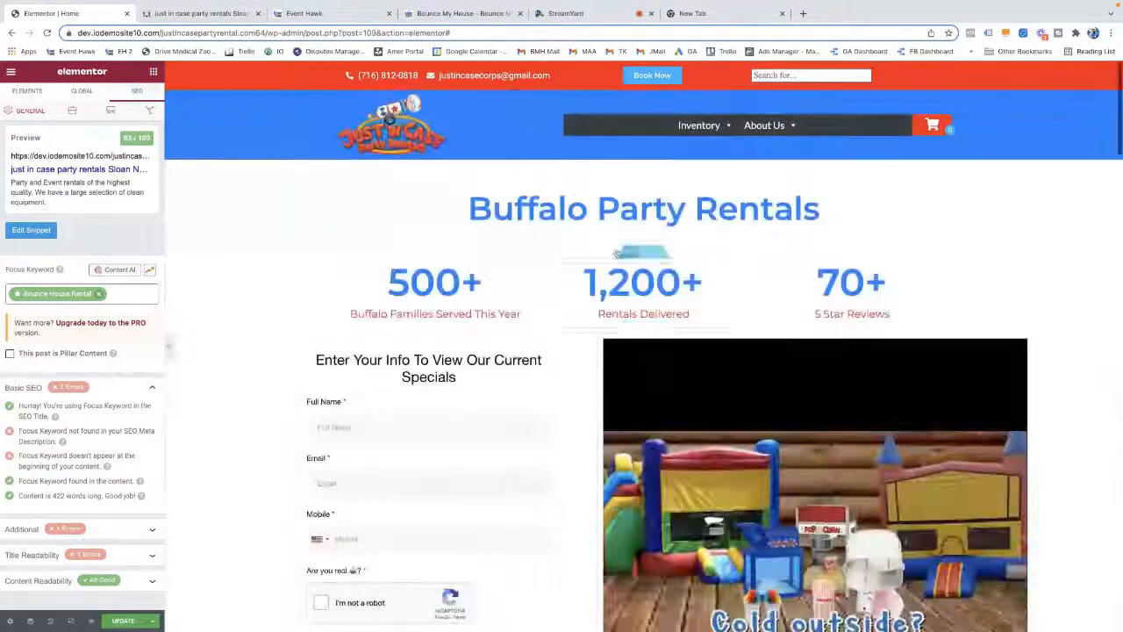
click(99, 295)
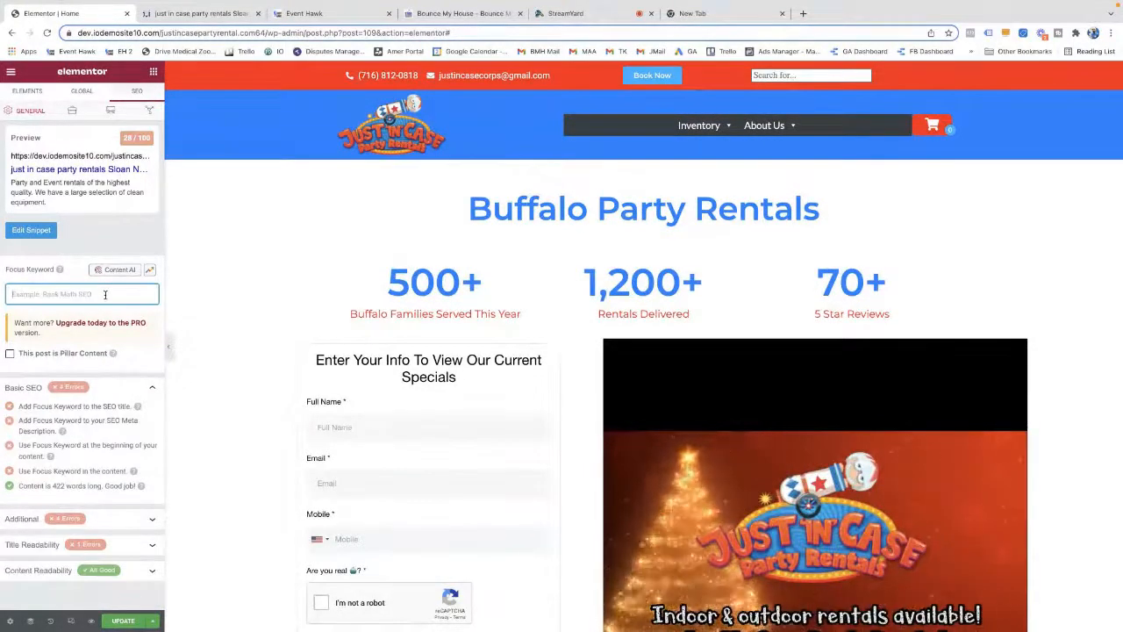
text(buffalo party rentals)
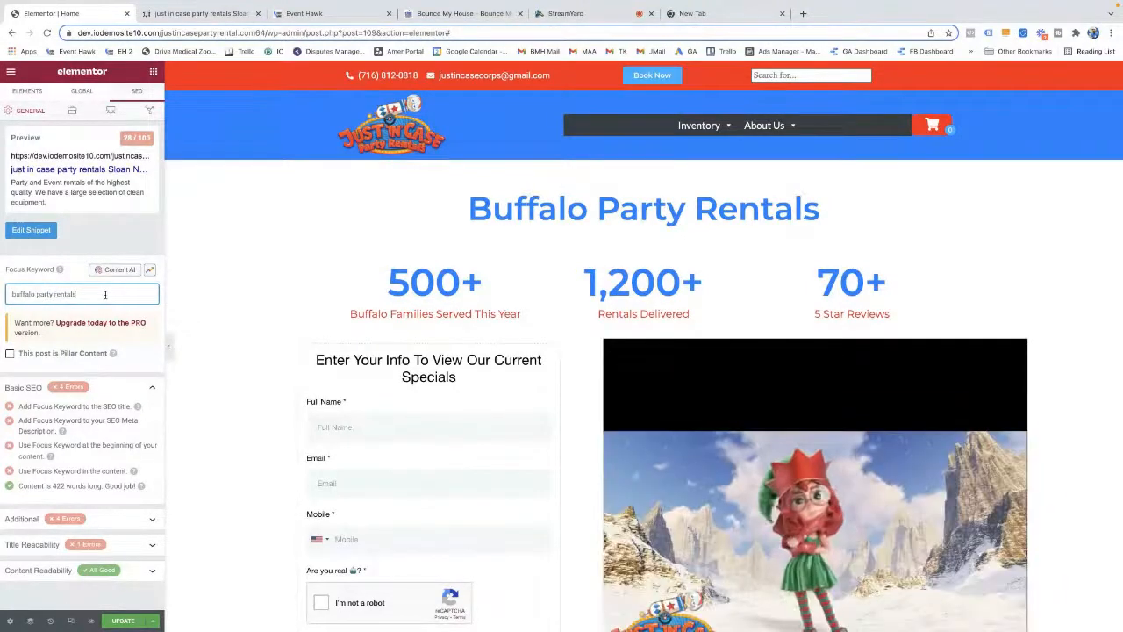
key(Return)
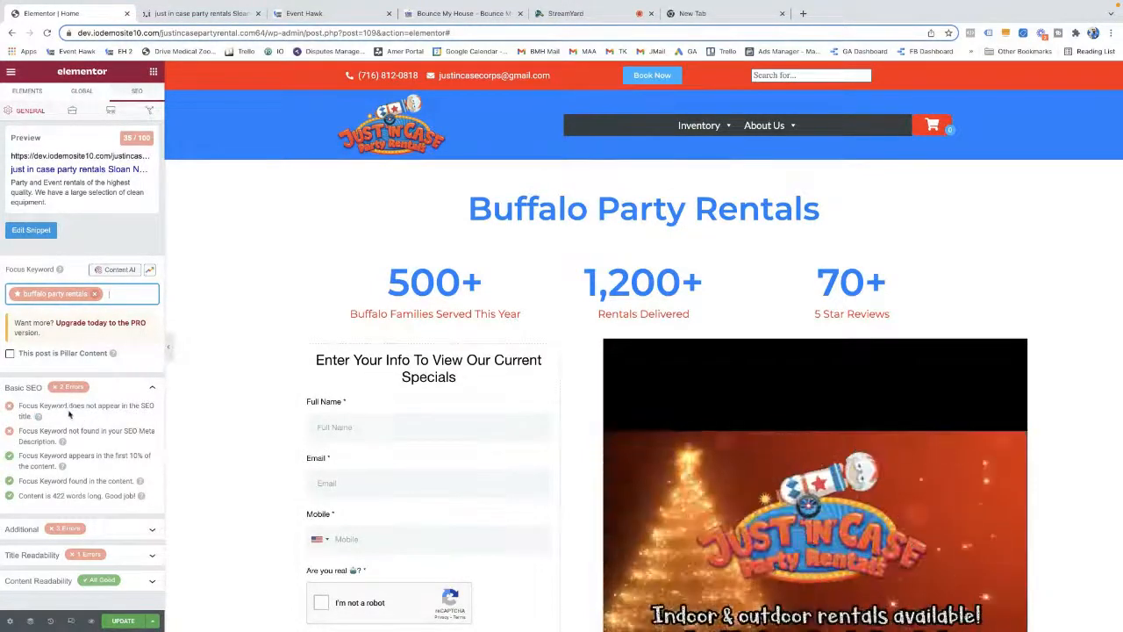
Review the heading's settings, the SEO title readability check and the search snippet's title and description for the current keyword
click(614, 209)
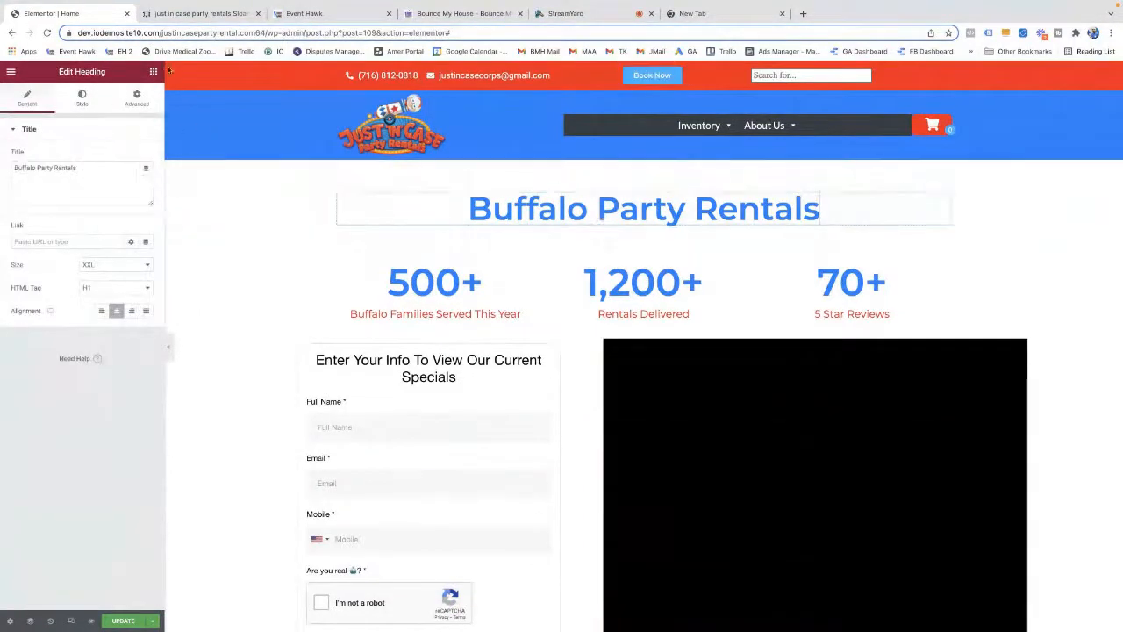
click(154, 72)
click(136, 92)
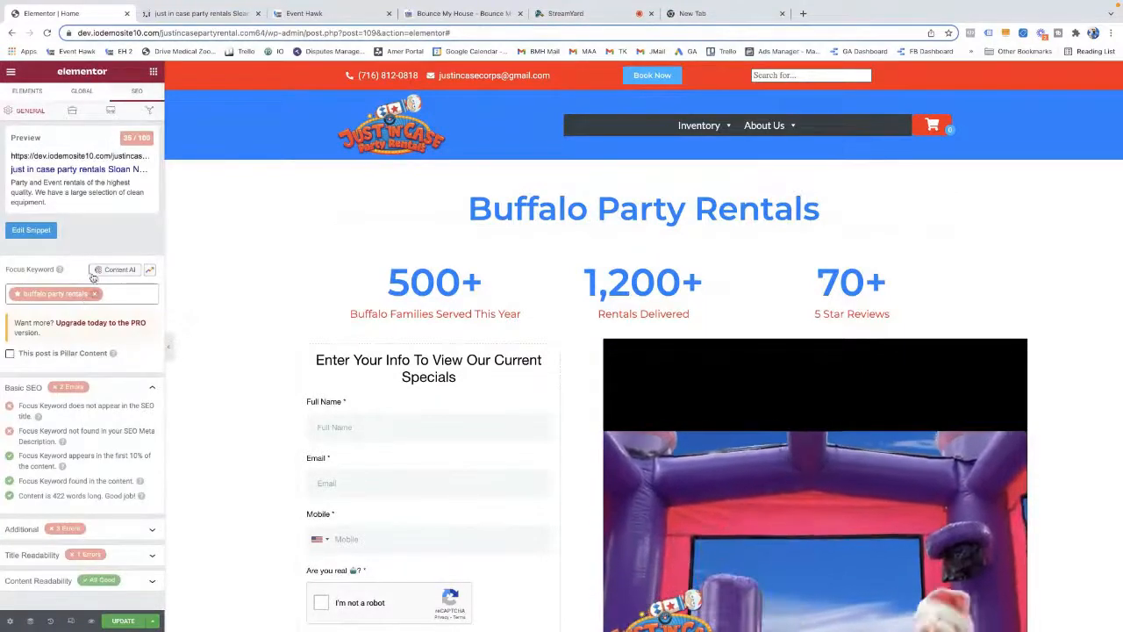
click(46, 555)
scroll(46, 556, down, 1)
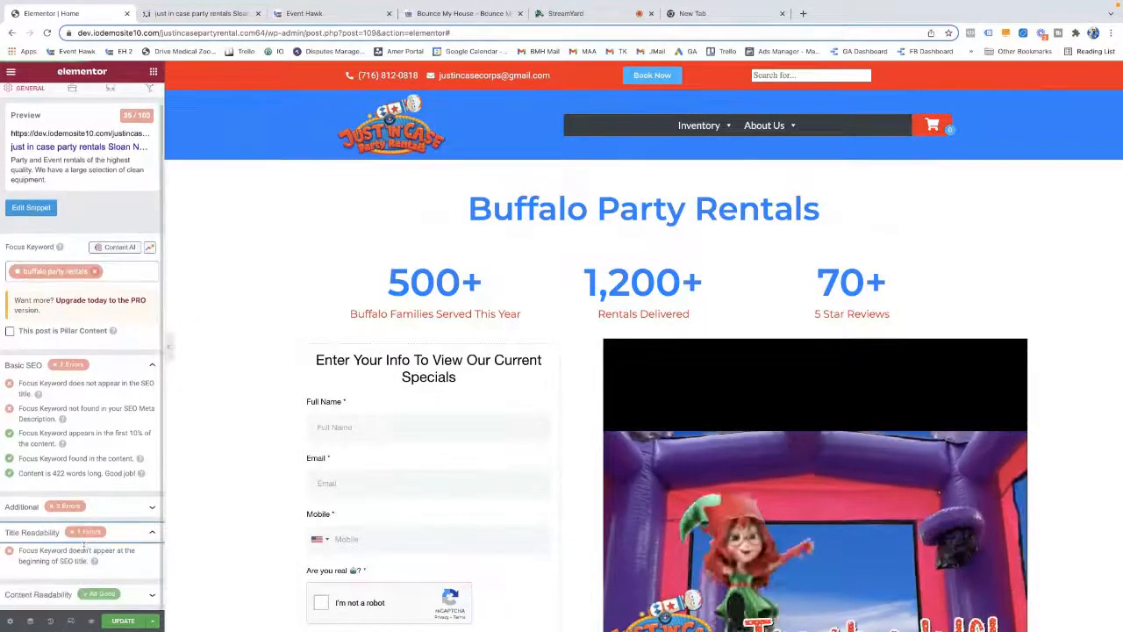
click(103, 145)
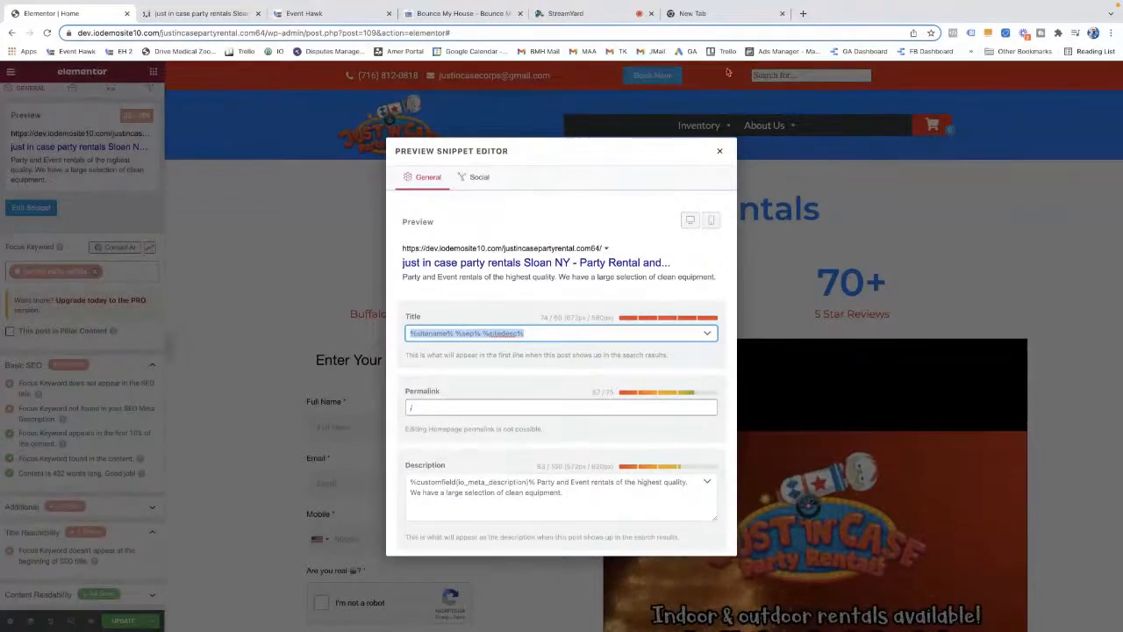
click(721, 153)
Replace the focus keyword with Just In Case Party Rentals and review the search snippet for it
click(96, 271)
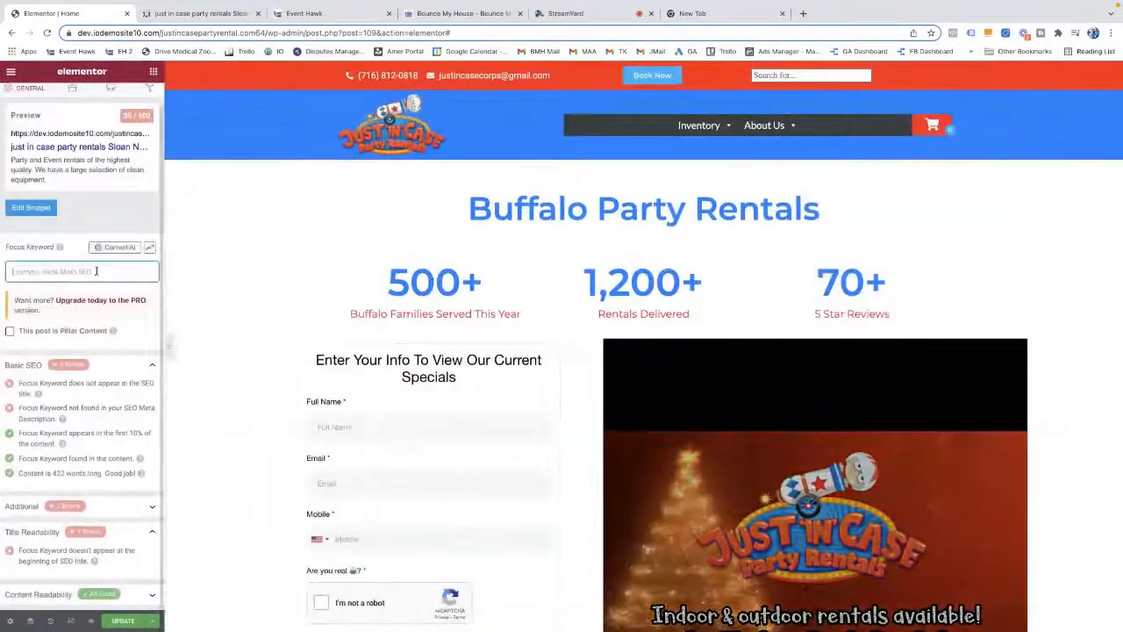
text(Just In)
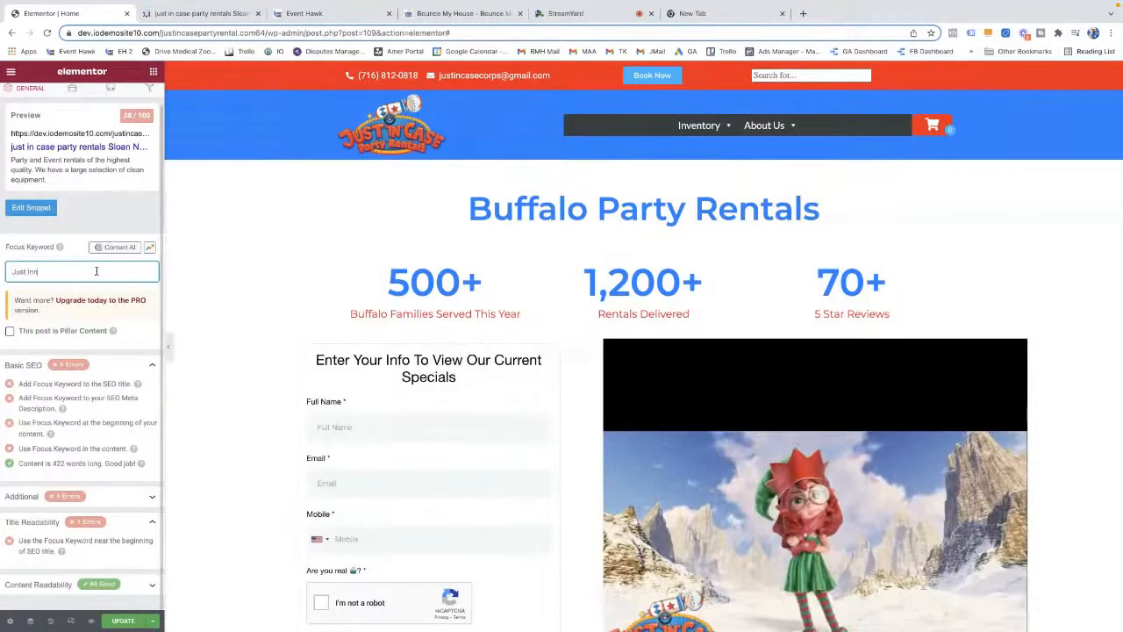
text( Case Par)
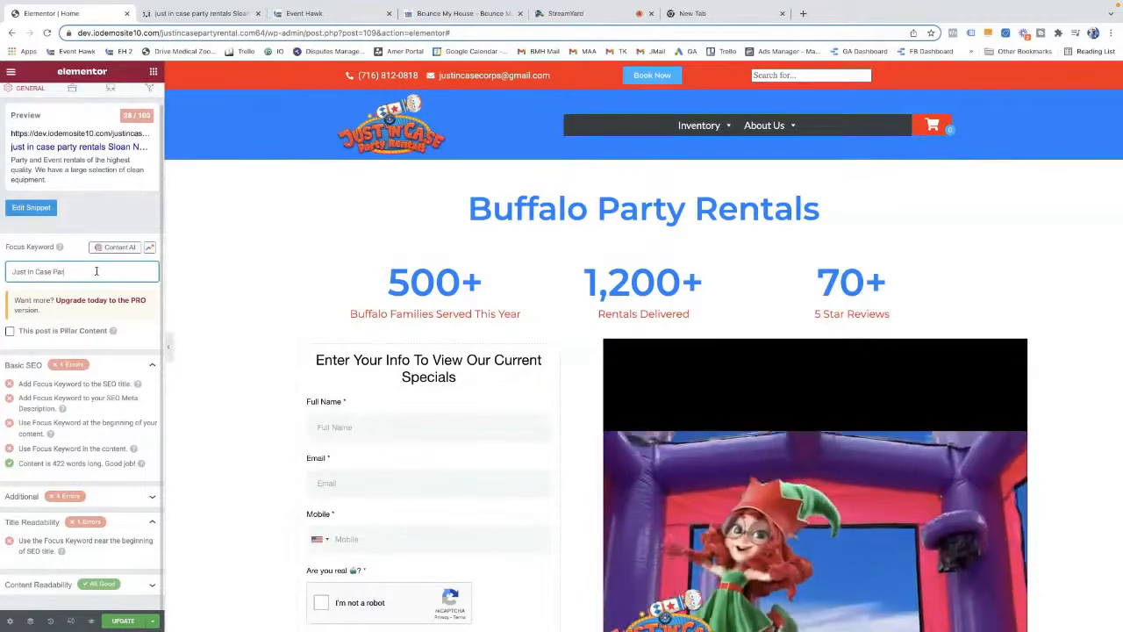
text(ty Rentals)
key(Return)
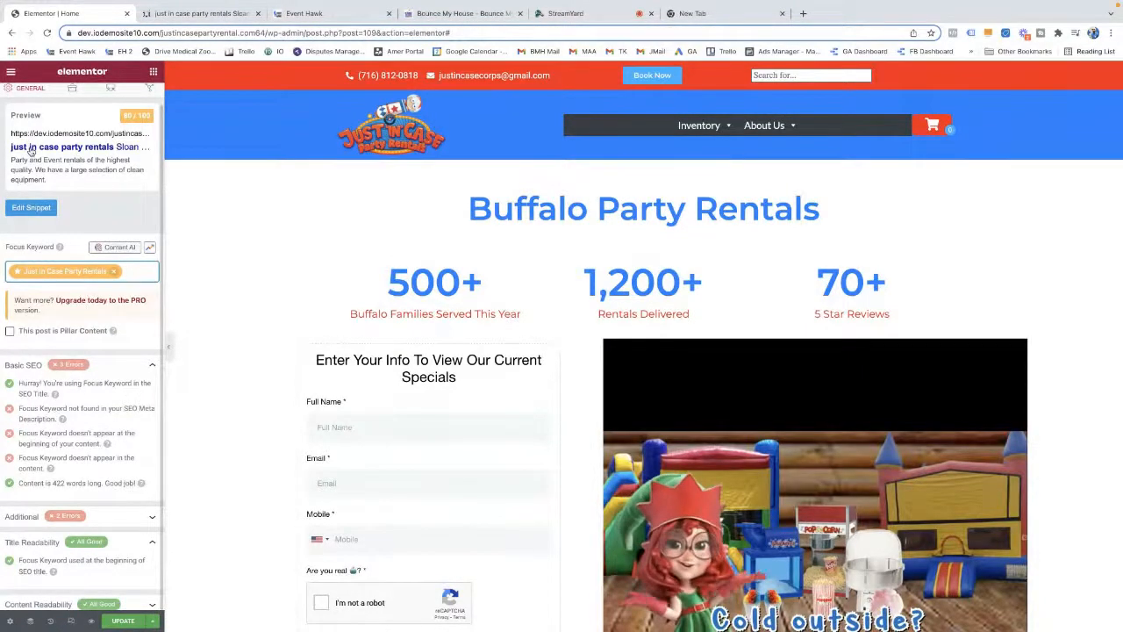
click(32, 151)
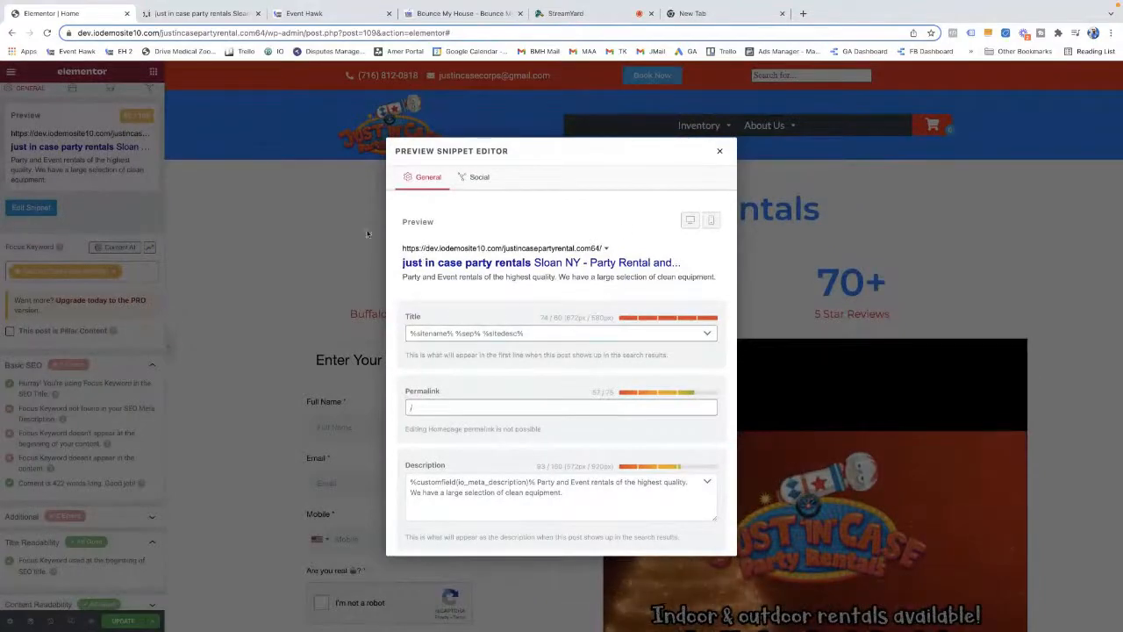
click(720, 153)
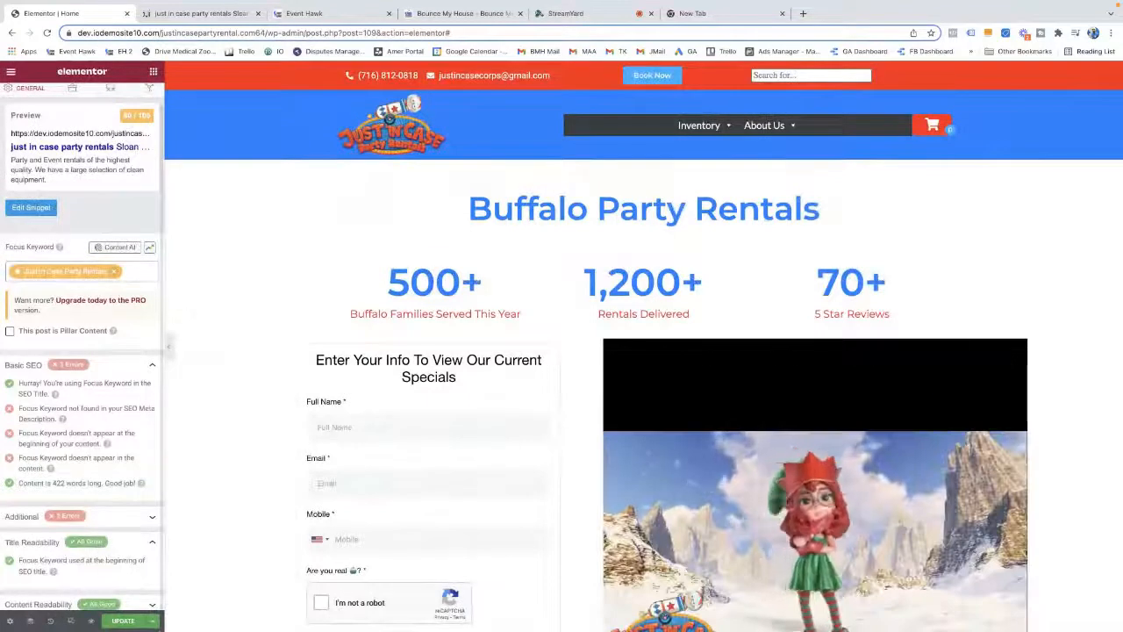
Leave the page's SEO settings and open the site-wide Global Colors settings
click(152, 620)
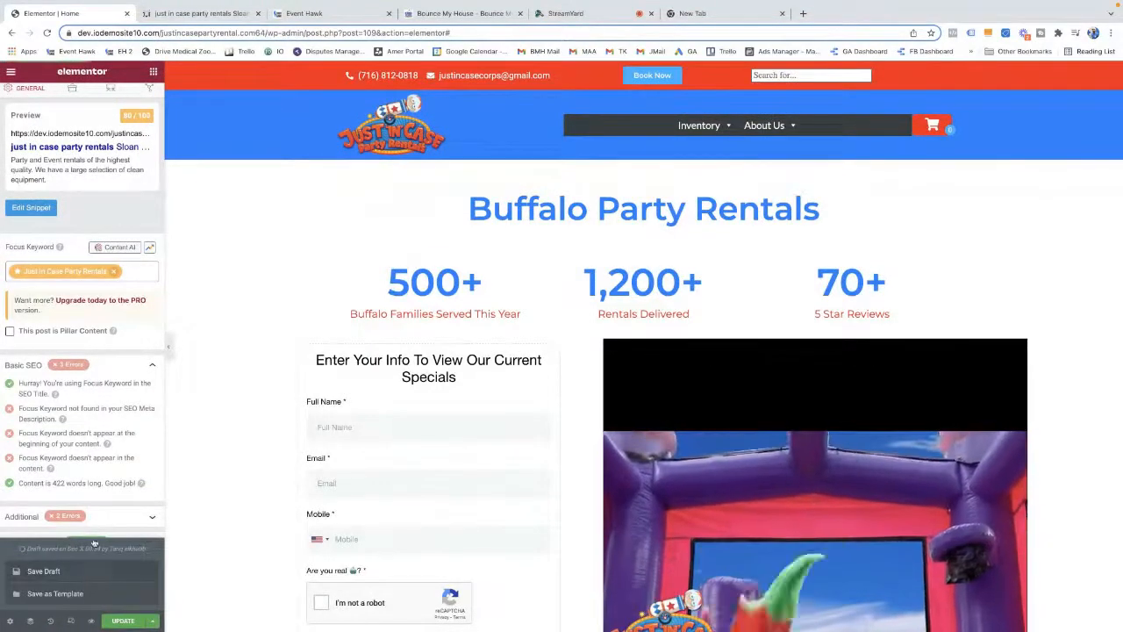
click(153, 73)
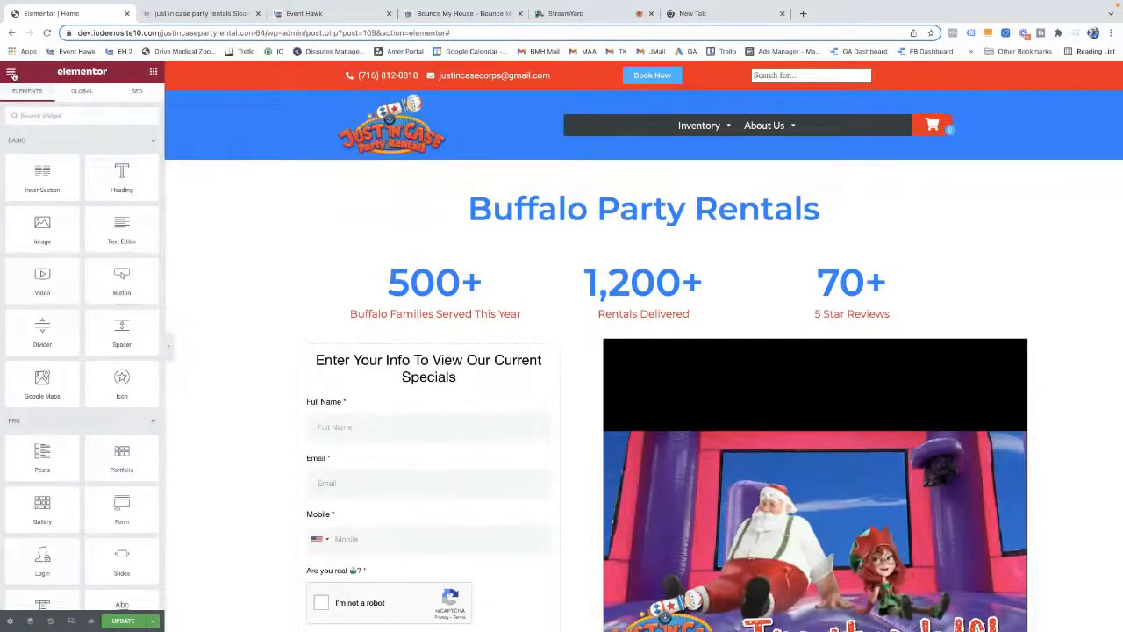
click(11, 74)
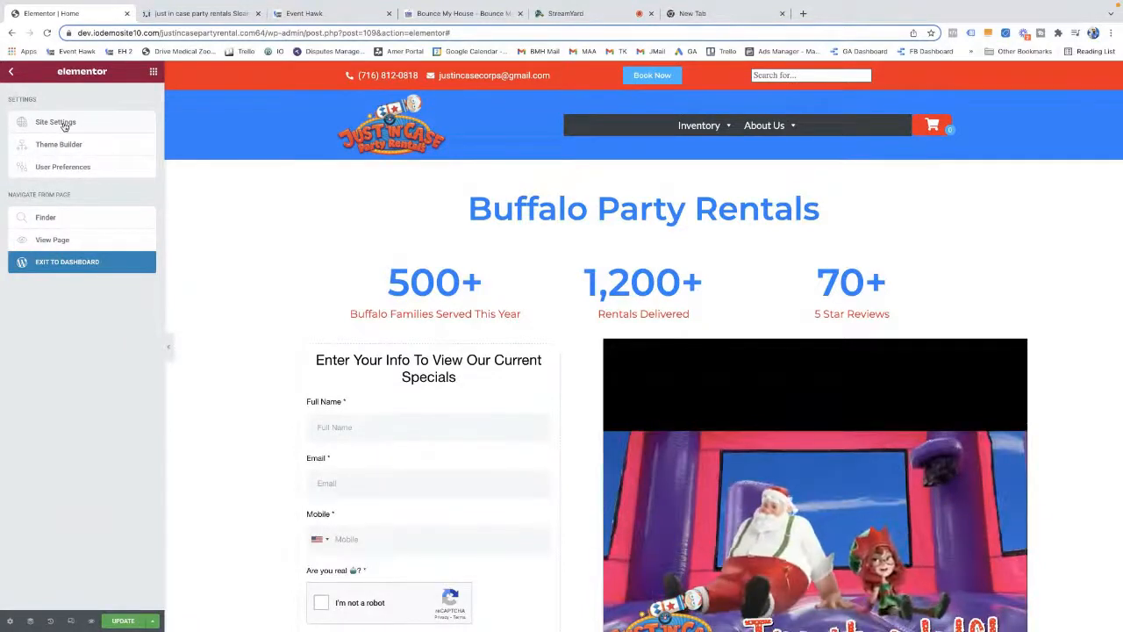
click(64, 126)
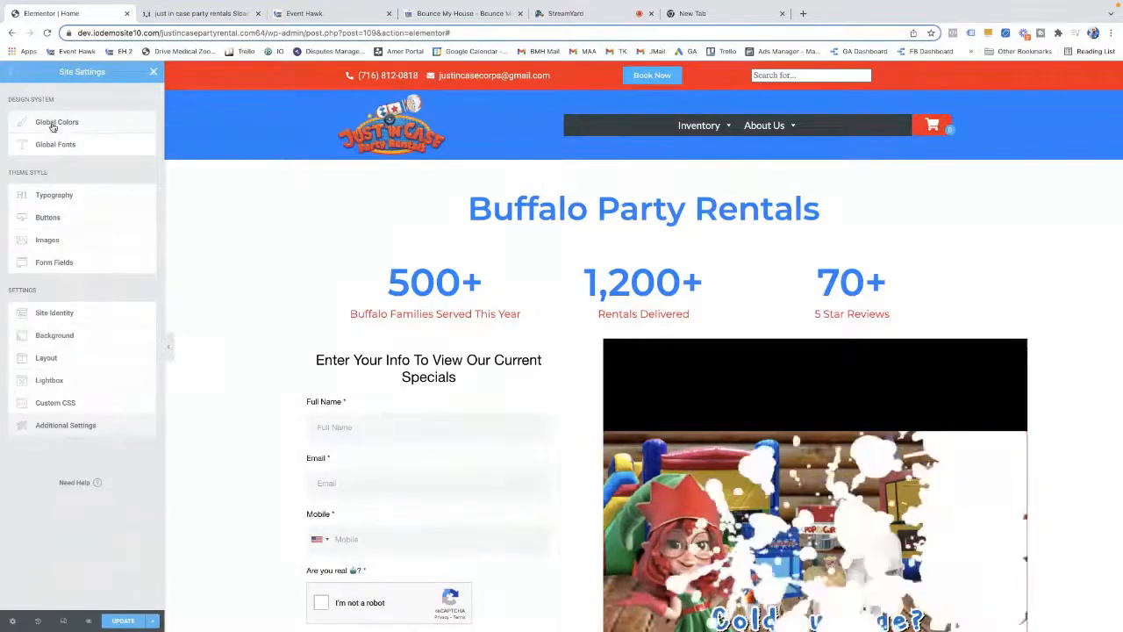
click(53, 125)
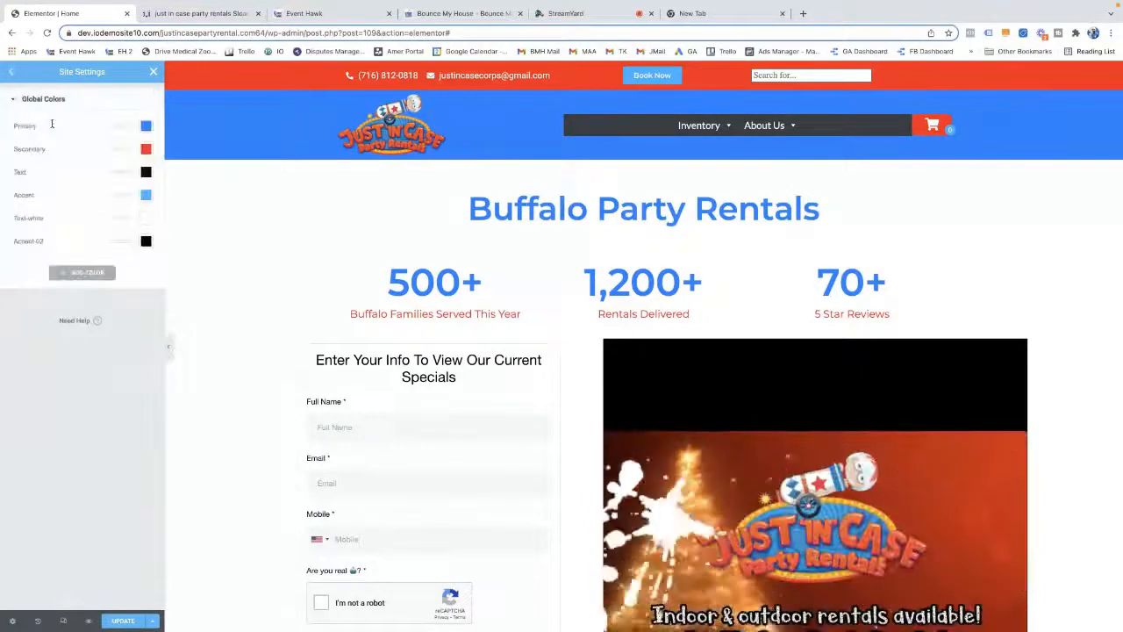
Change the Primary global color from bright blue to a darker, muted navy shade
click(146, 127)
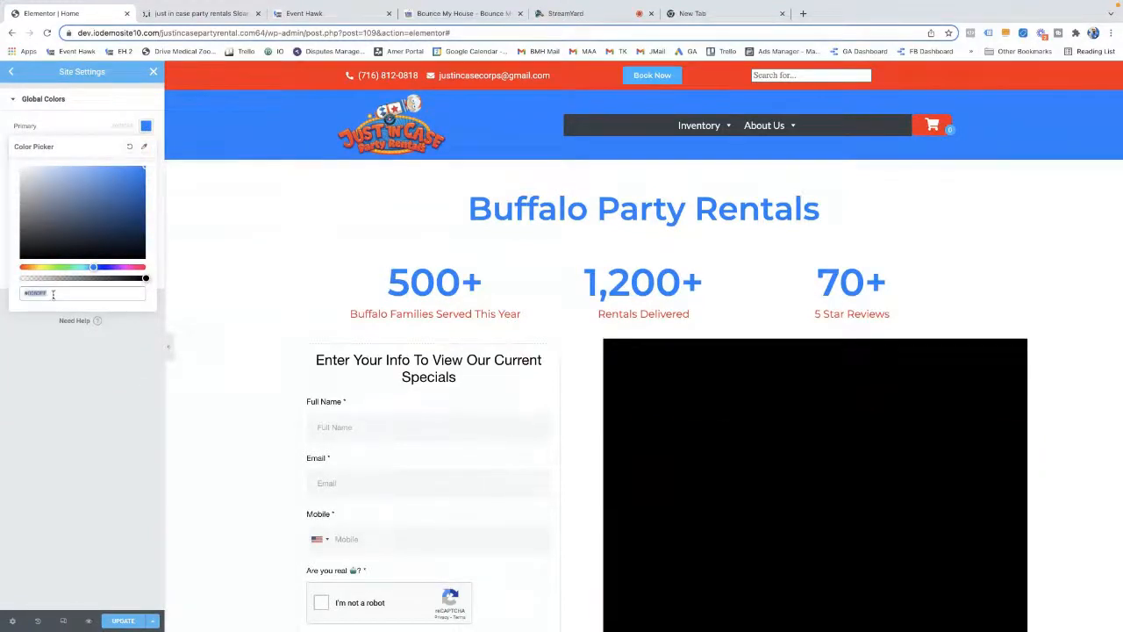
mouse_move(93, 200)
mouse_down()
mouse_move(70, 250)
mouse_move(35, 246)
mouse_move(18, 180)
mouse_move(2, 195)
mouse_move(59, 208)
mouse_move(147, 172)
mouse_up()
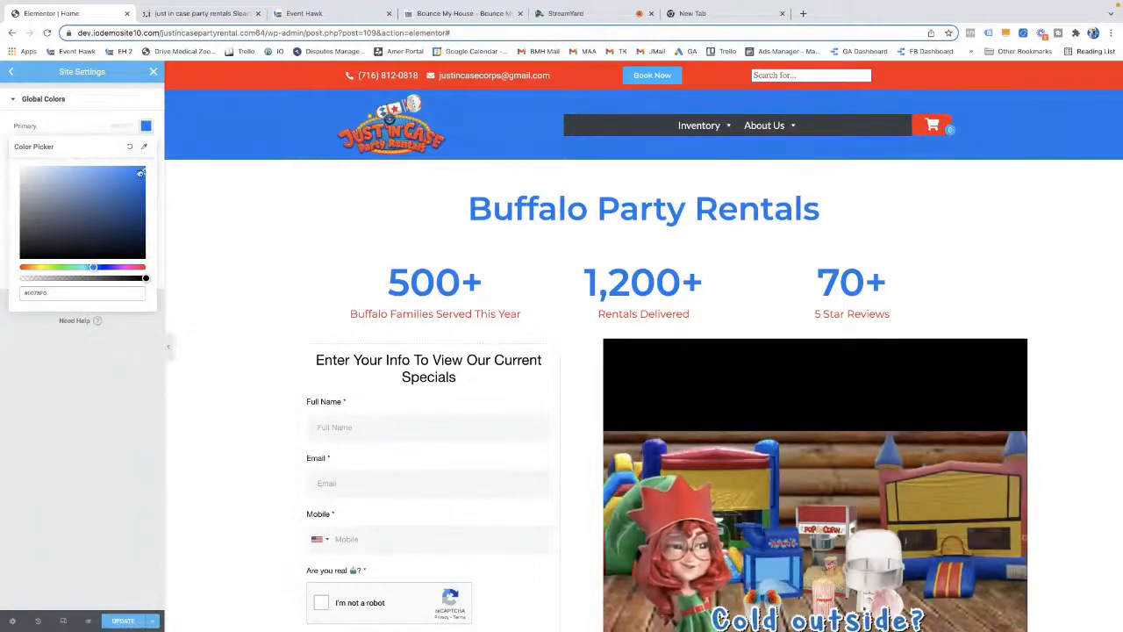
click(97, 203)
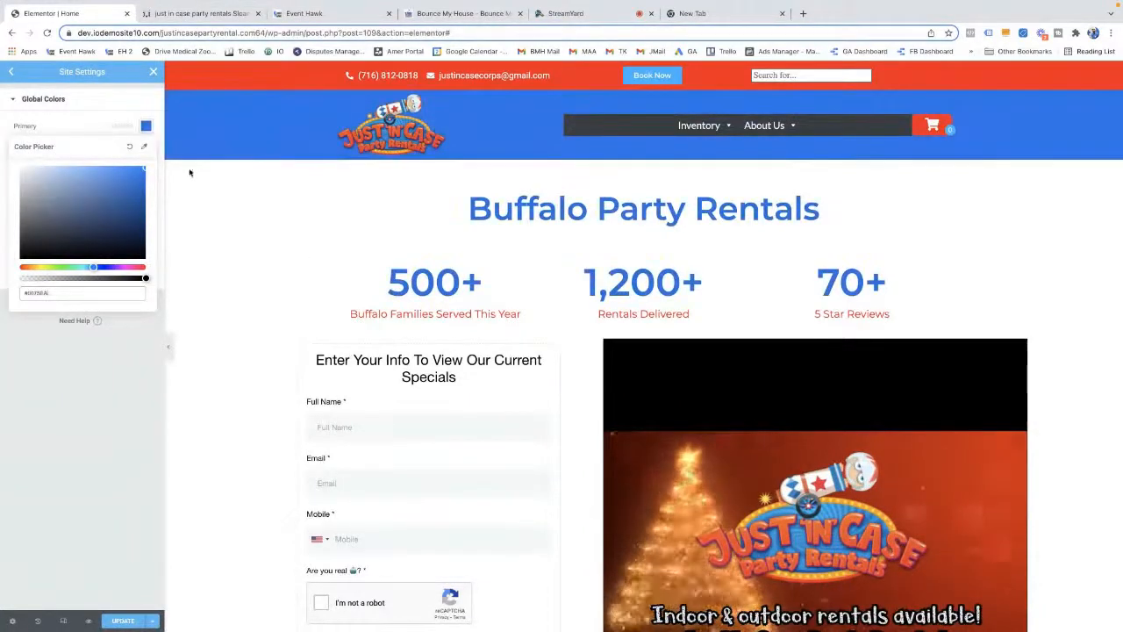
drag(190, 172, 163, 198)
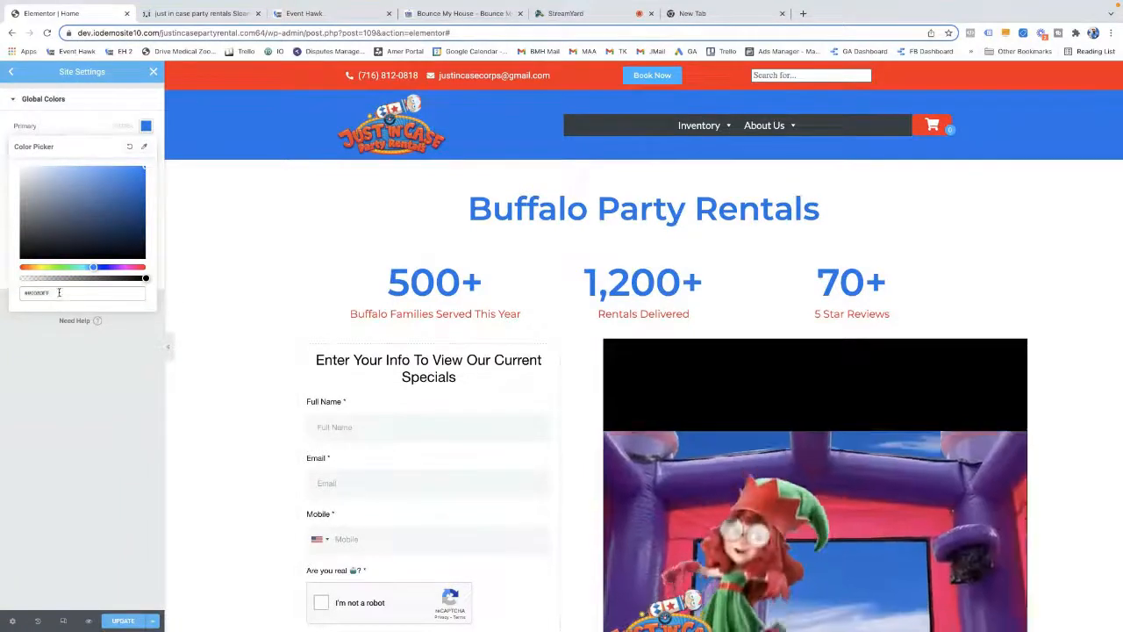
click(121, 185)
mouse_move(121, 185)
mouse_down()
mouse_move(97, 198)
mouse_move(172, 145)
mouse_move(105, 180)
mouse_move(97, 206)
mouse_move(109, 206)
mouse_up()
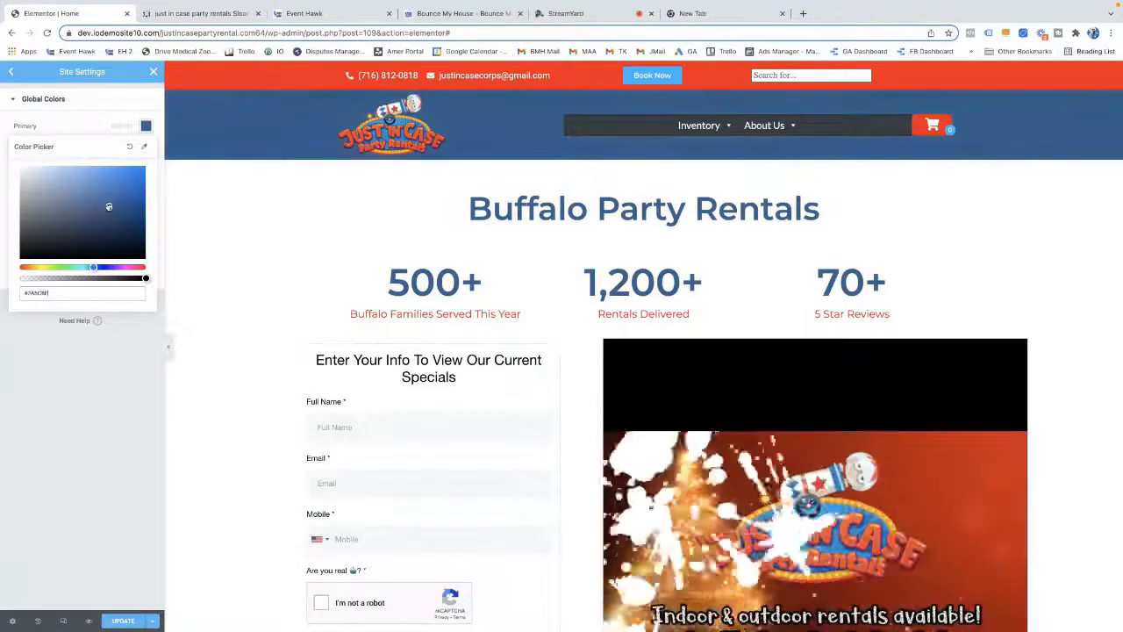
click(137, 386)
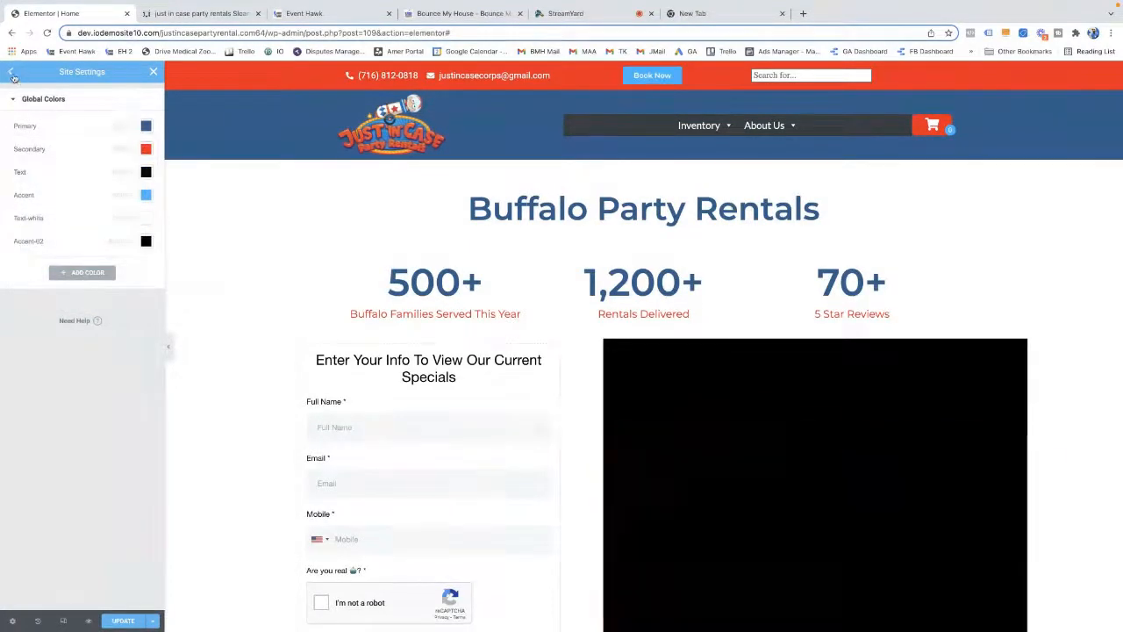
Review the Primary global font's typography settings and its font family in the site settings
click(12, 72)
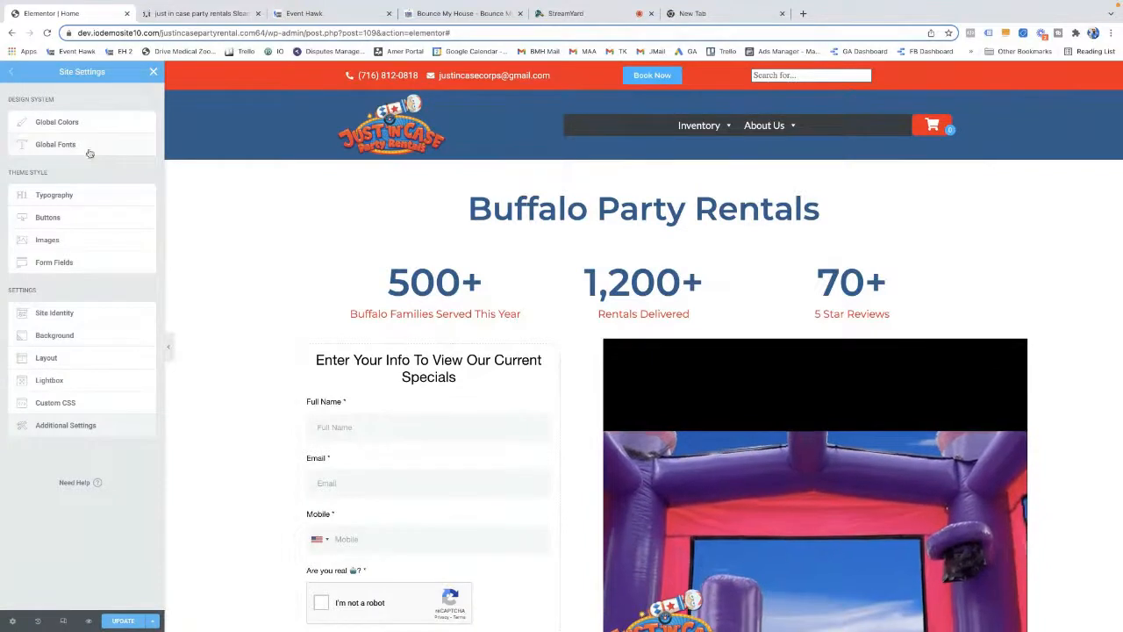
click(86, 146)
click(145, 128)
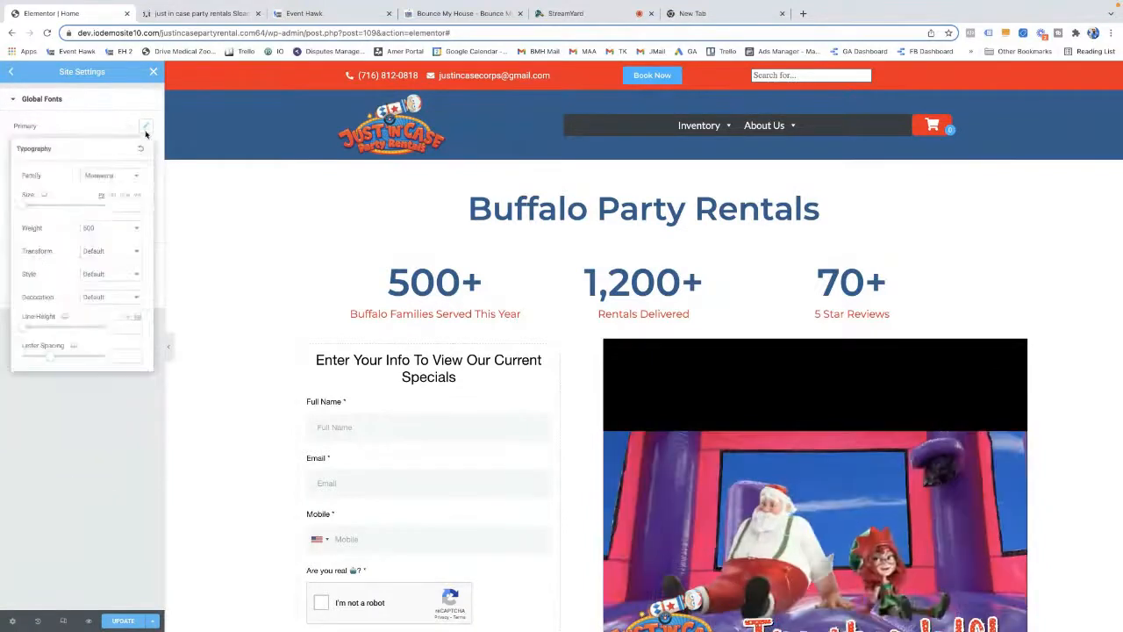
click(110, 175)
click(16, 100)
click(16, 100)
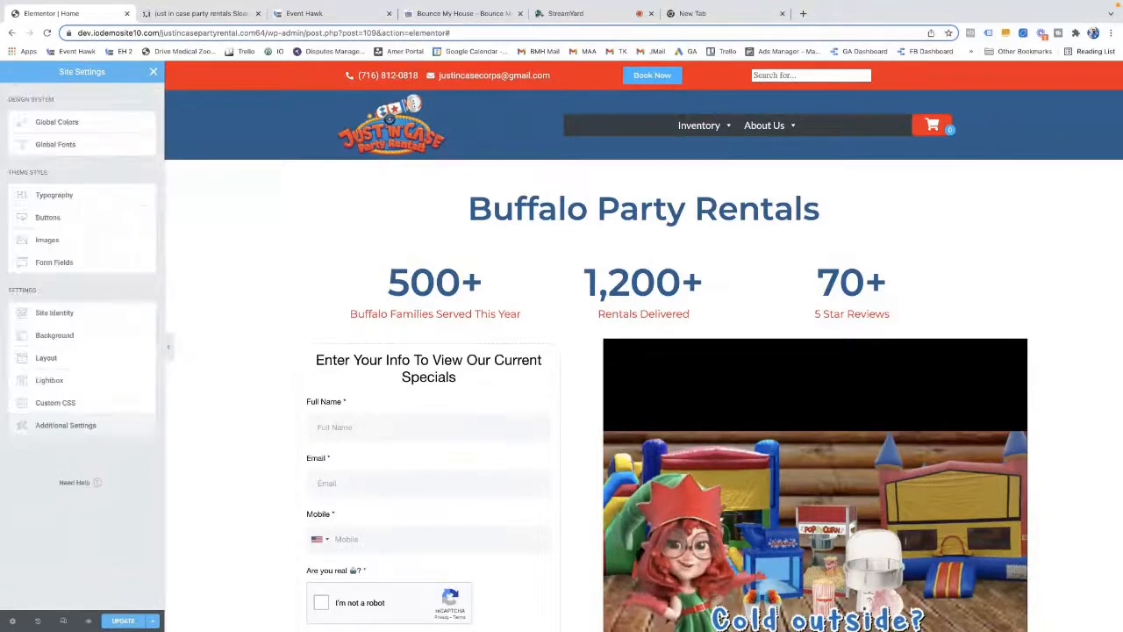
Set the theme style's normal button background to the Secondary global color and check the buttons down the page
scroll(583, 341, down, 3)
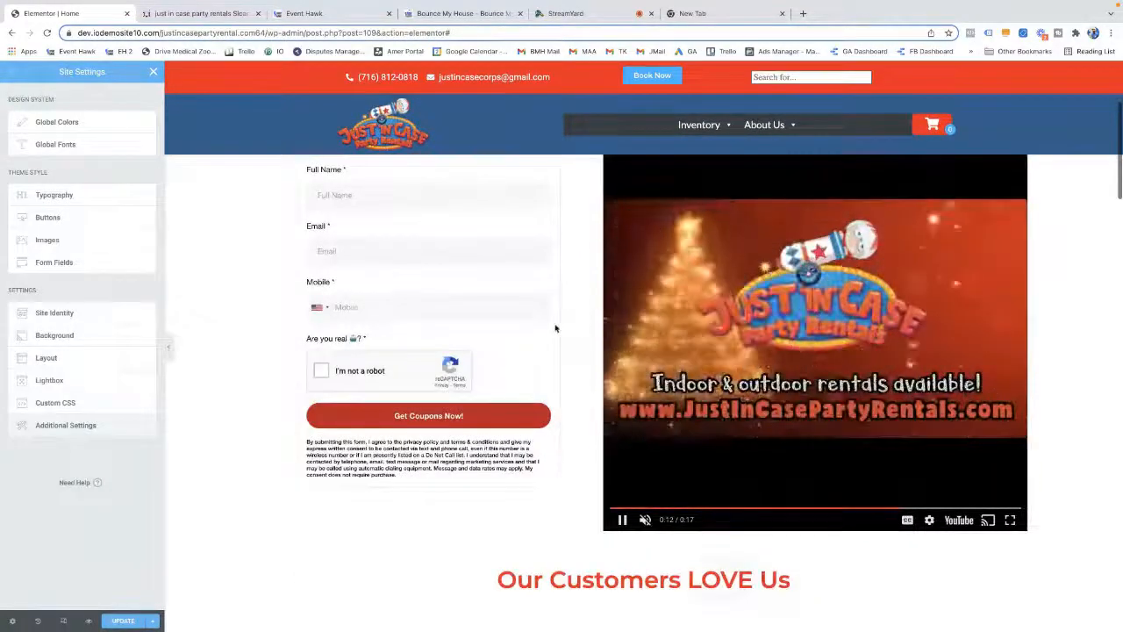
scroll(555, 325, down, 1)
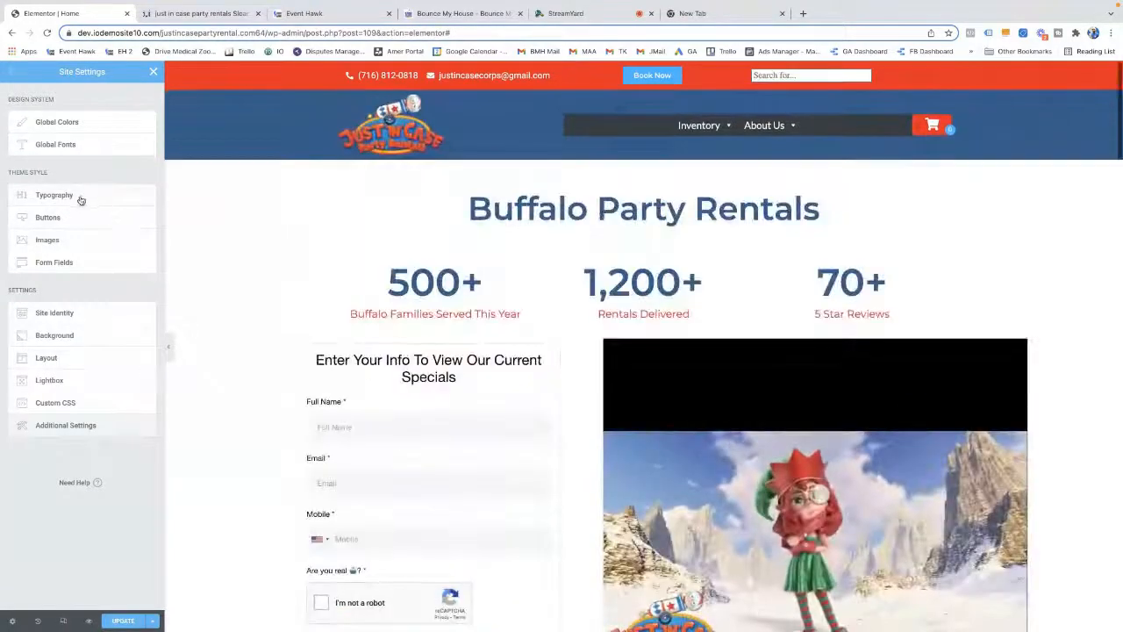
click(89, 217)
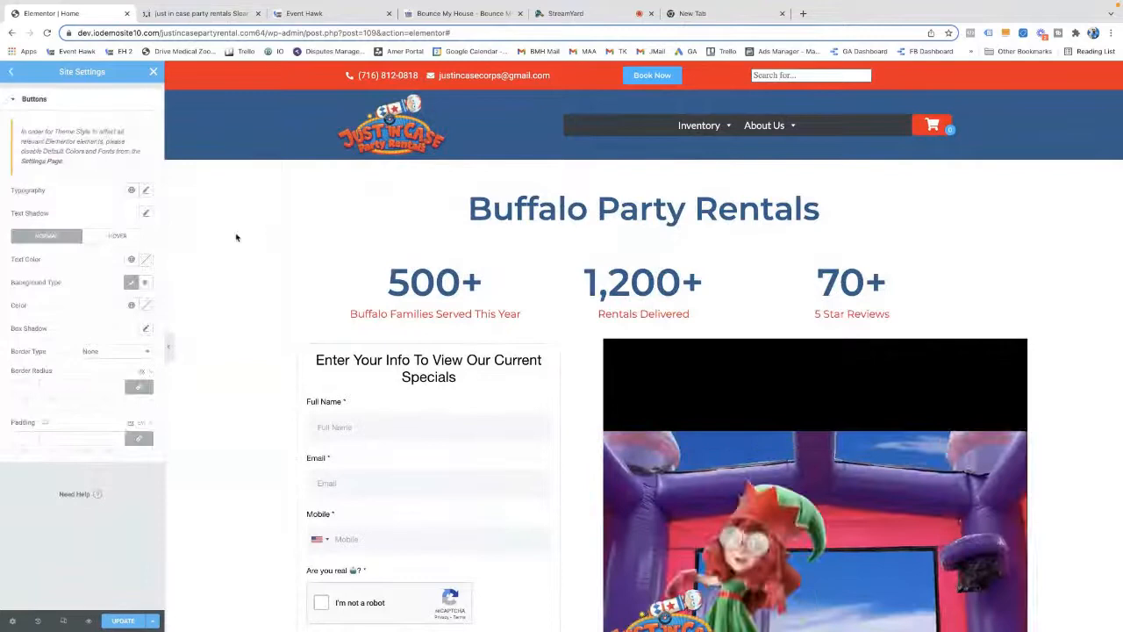
click(129, 283)
click(130, 283)
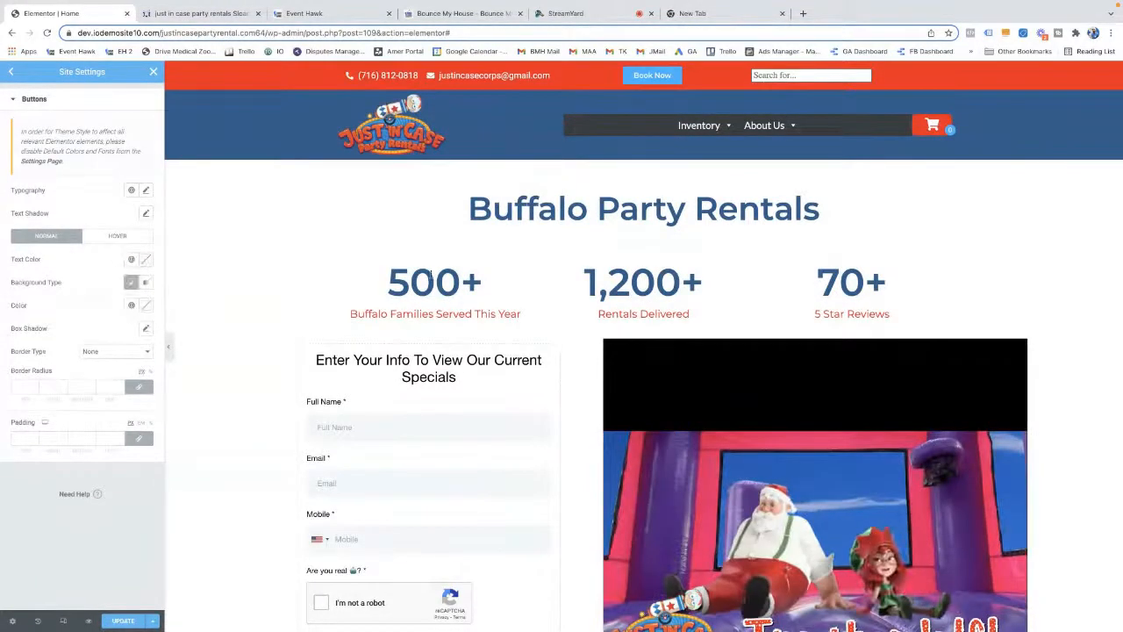
click(132, 306)
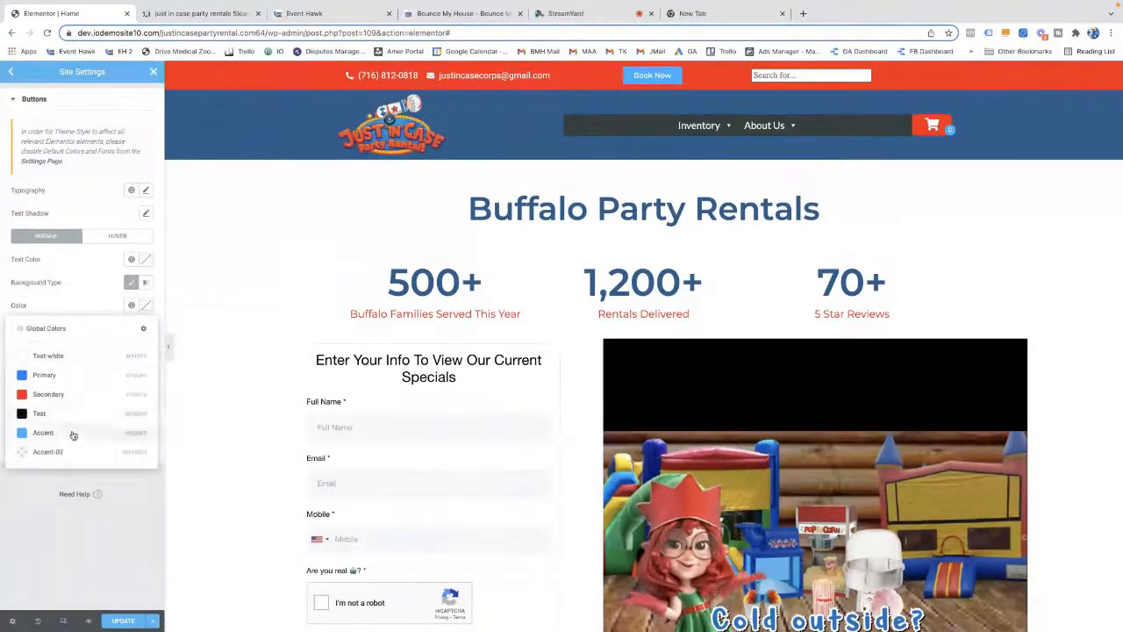
click(76, 396)
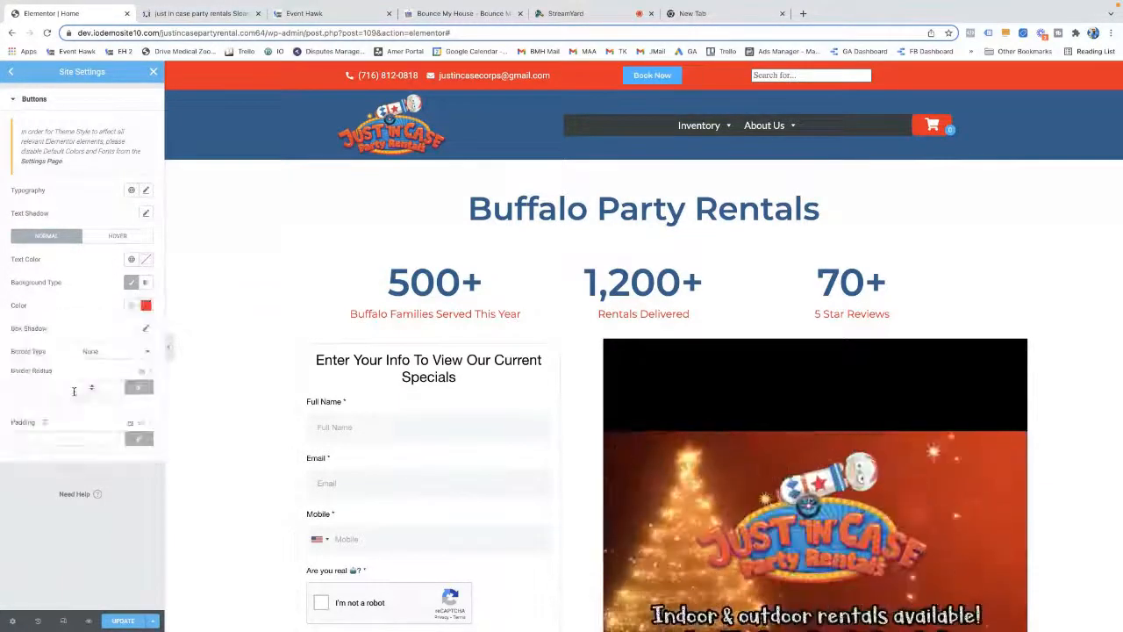
scroll(259, 377, down, 1)
scroll(225, 326, down, 5)
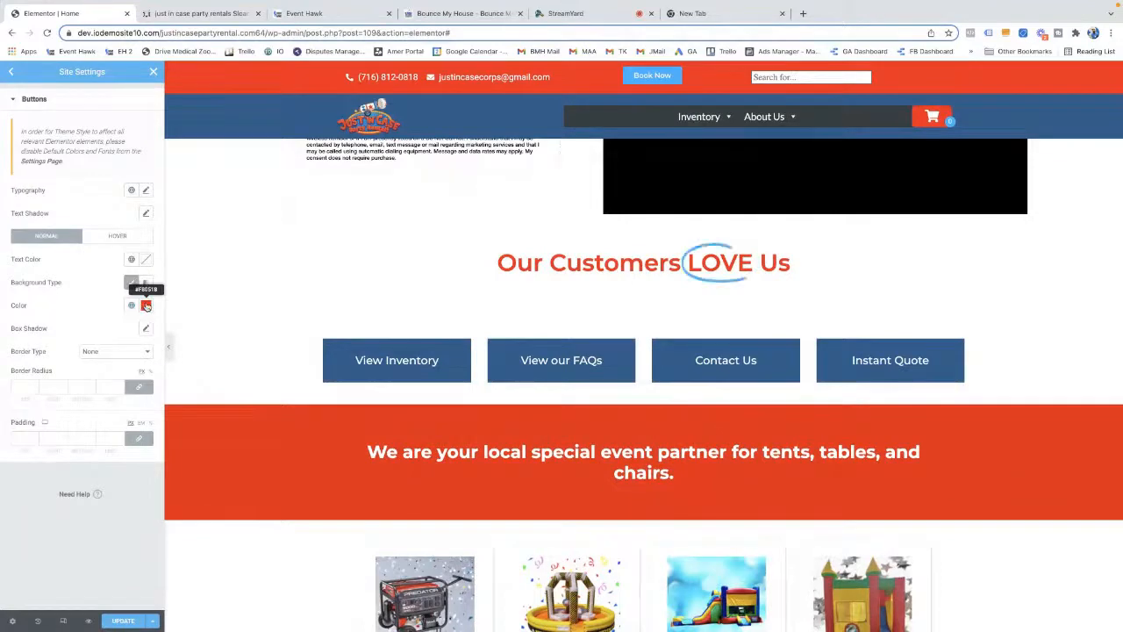
Switch the normal button background to the Primary global color and check the category buttons down the page
click(146, 306)
click(130, 306)
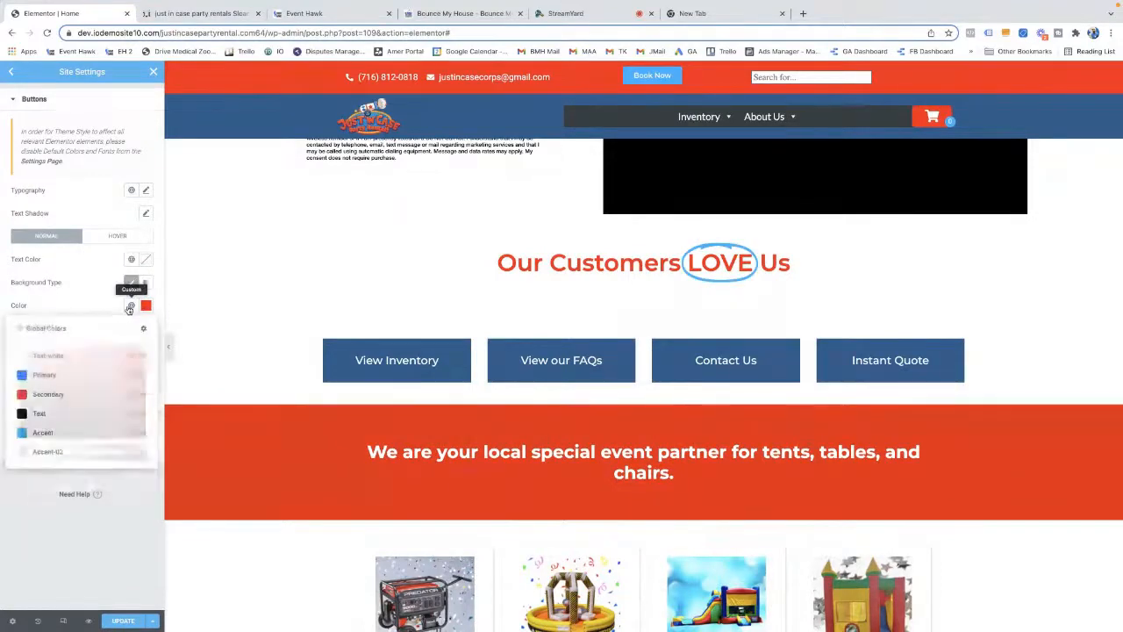
click(66, 369)
scroll(376, 319, down, 18)
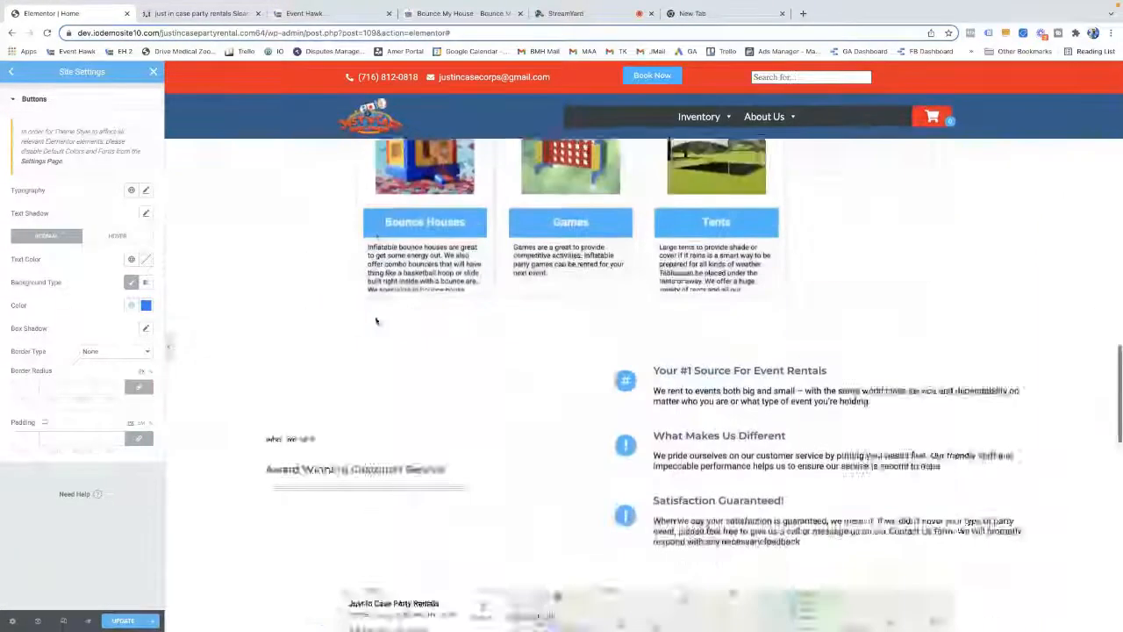
scroll(376, 321, up, 3)
Try the Secondary global color as the normal button background again and return it to Primary
click(147, 305)
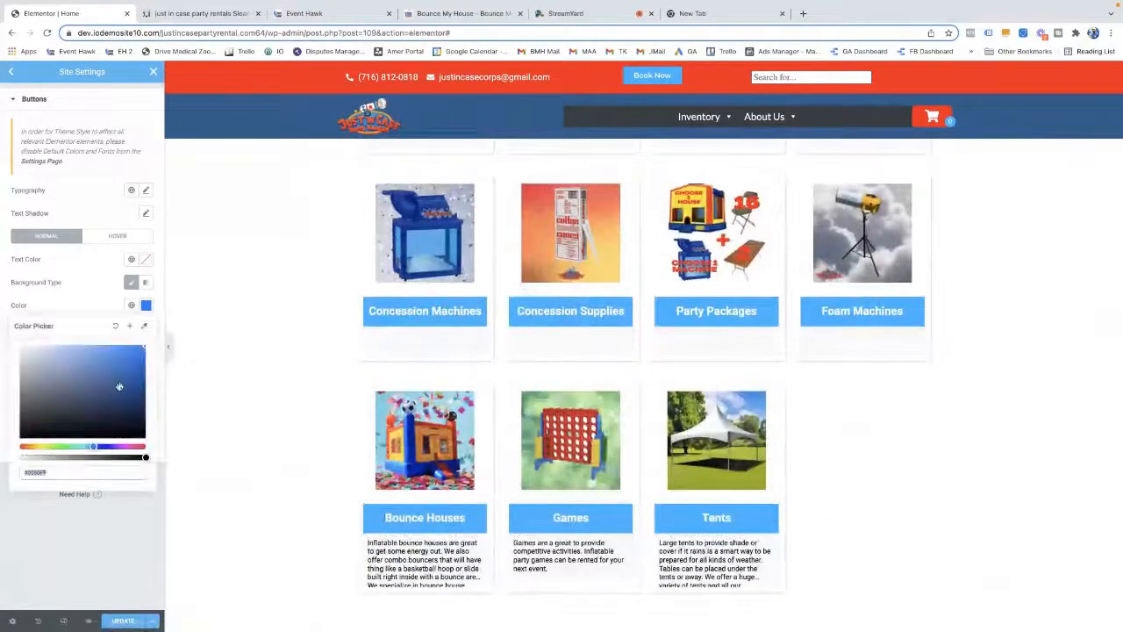
click(131, 306)
click(63, 393)
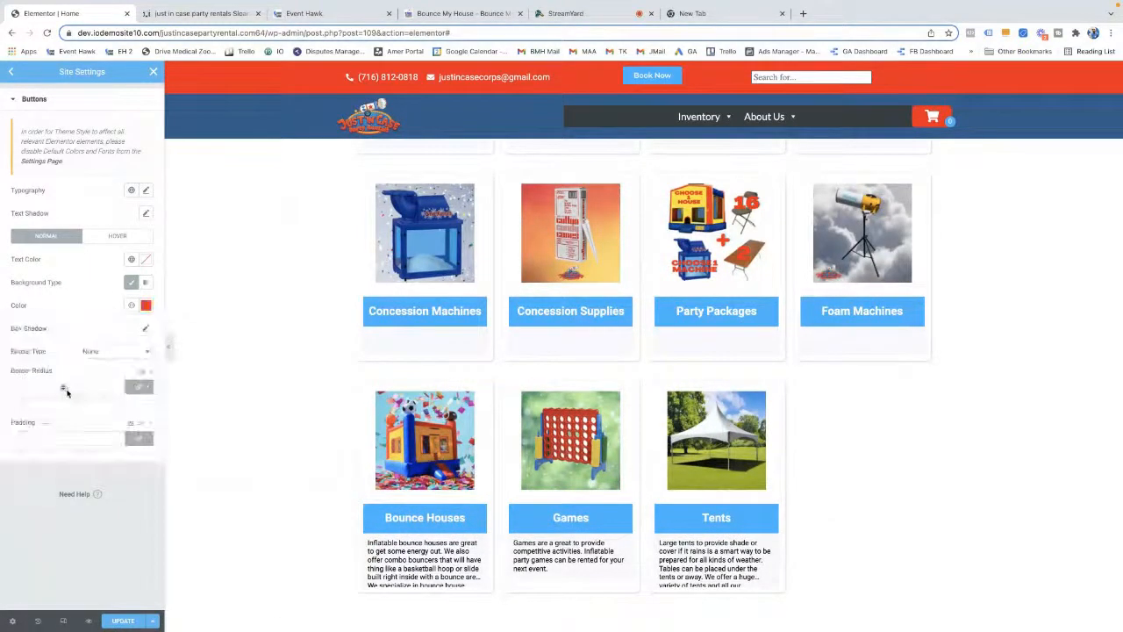
click(146, 307)
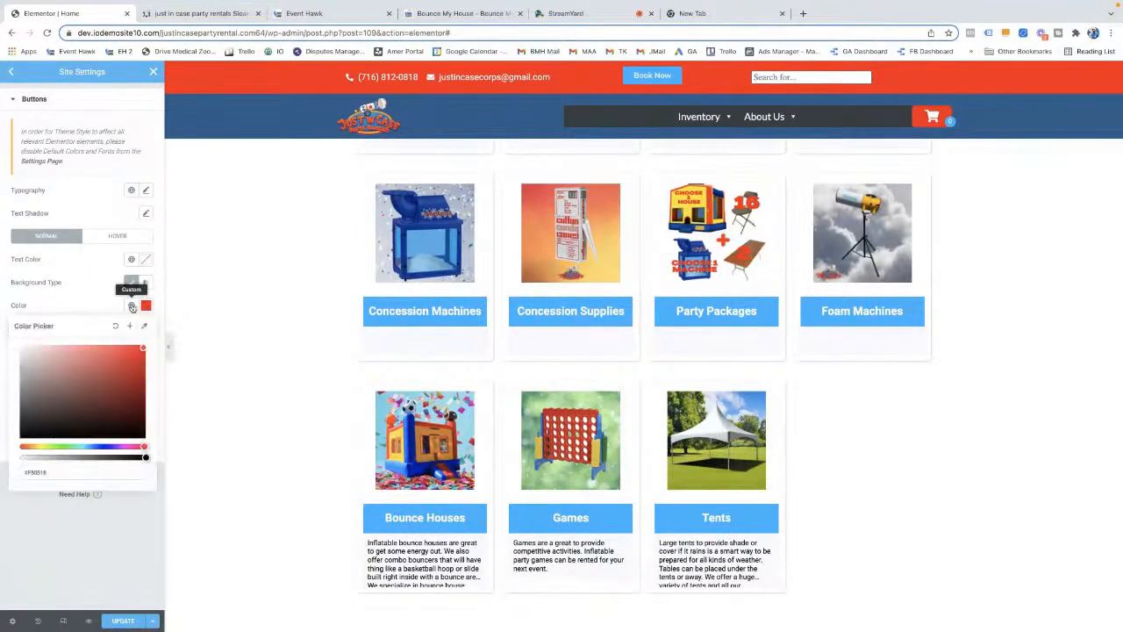
click(131, 306)
click(38, 372)
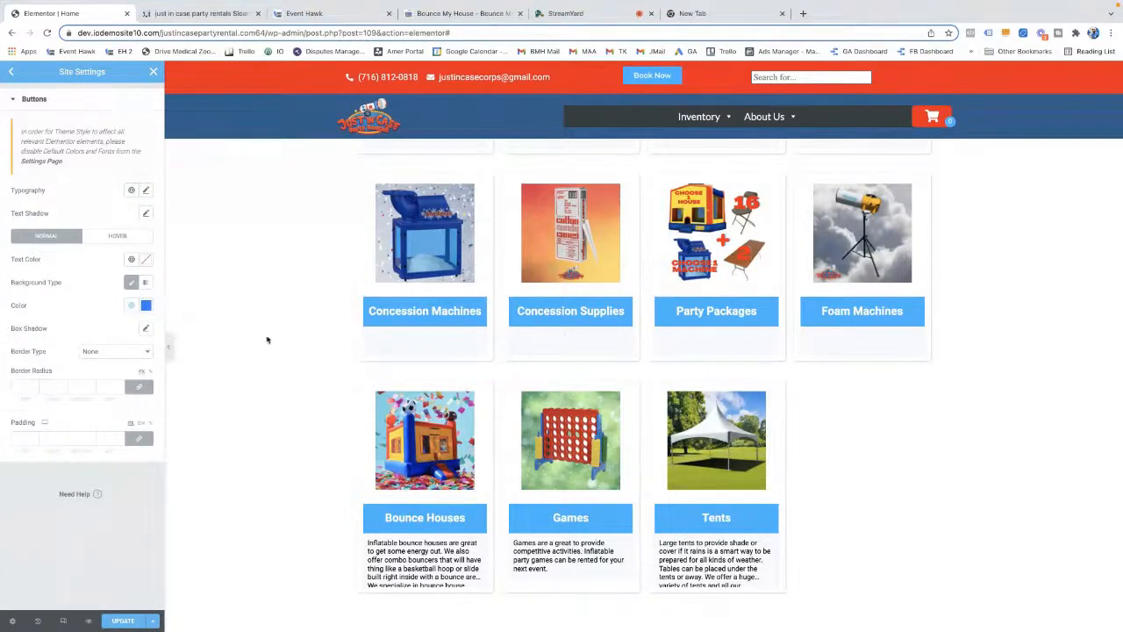
scroll(267, 340, up, 15)
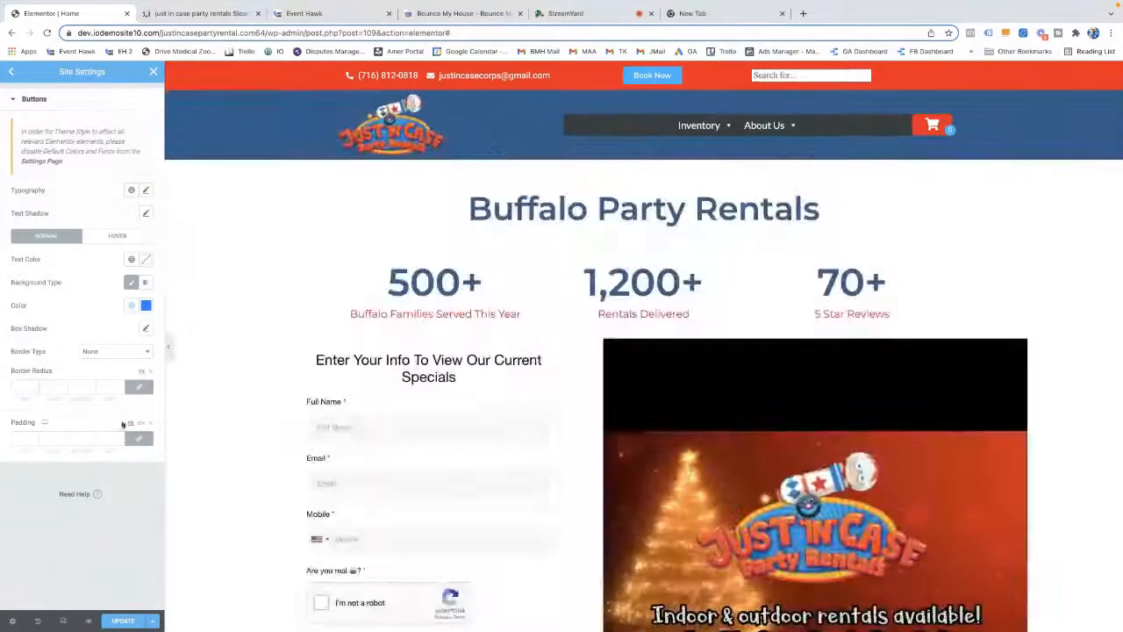
Change the Accent global color used by the category labels to a darker, muted steel blue
click(12, 77)
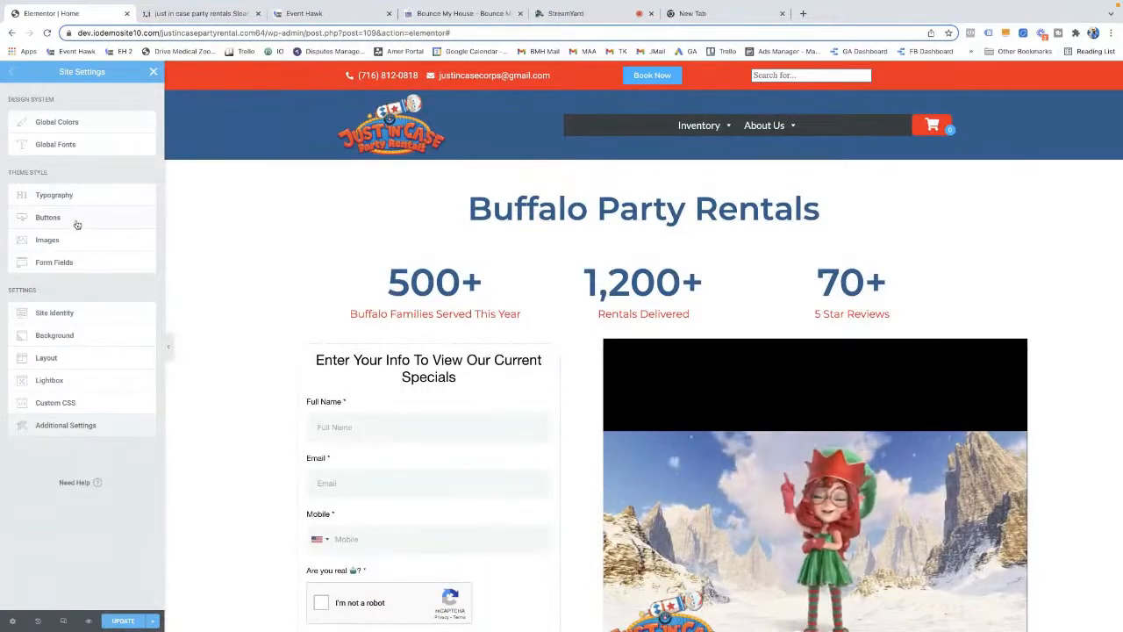
click(76, 219)
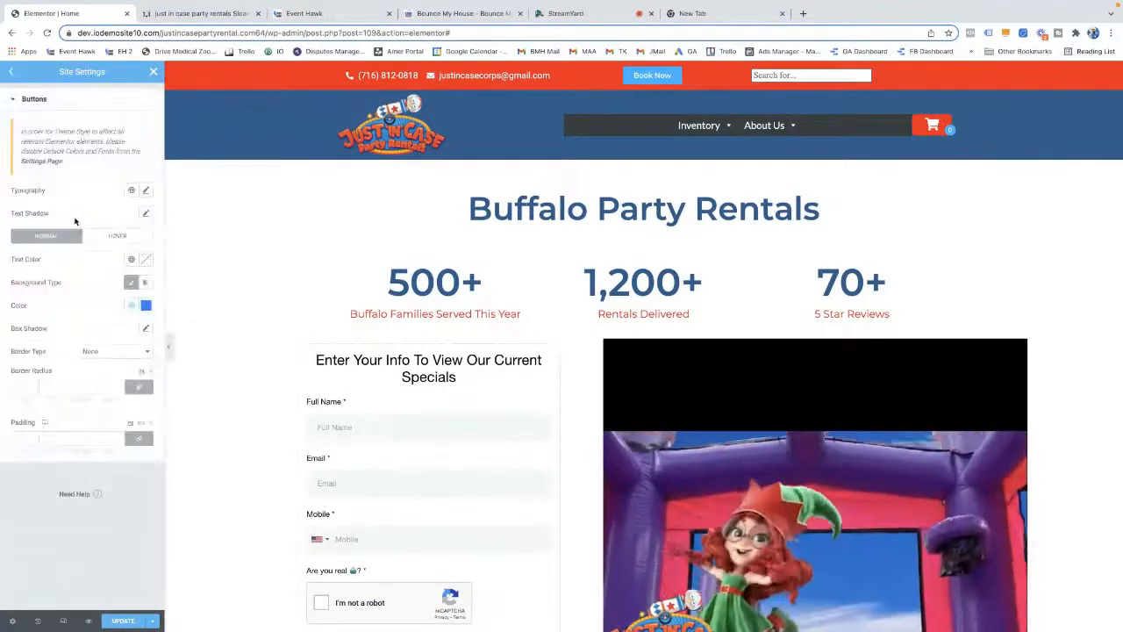
click(11, 72)
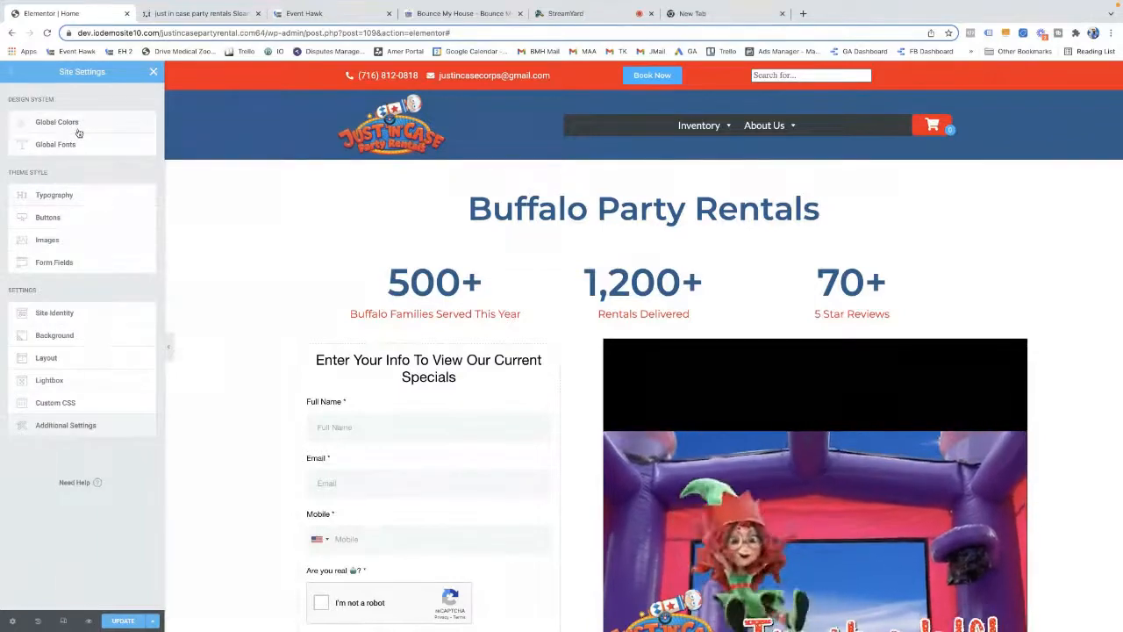
click(78, 124)
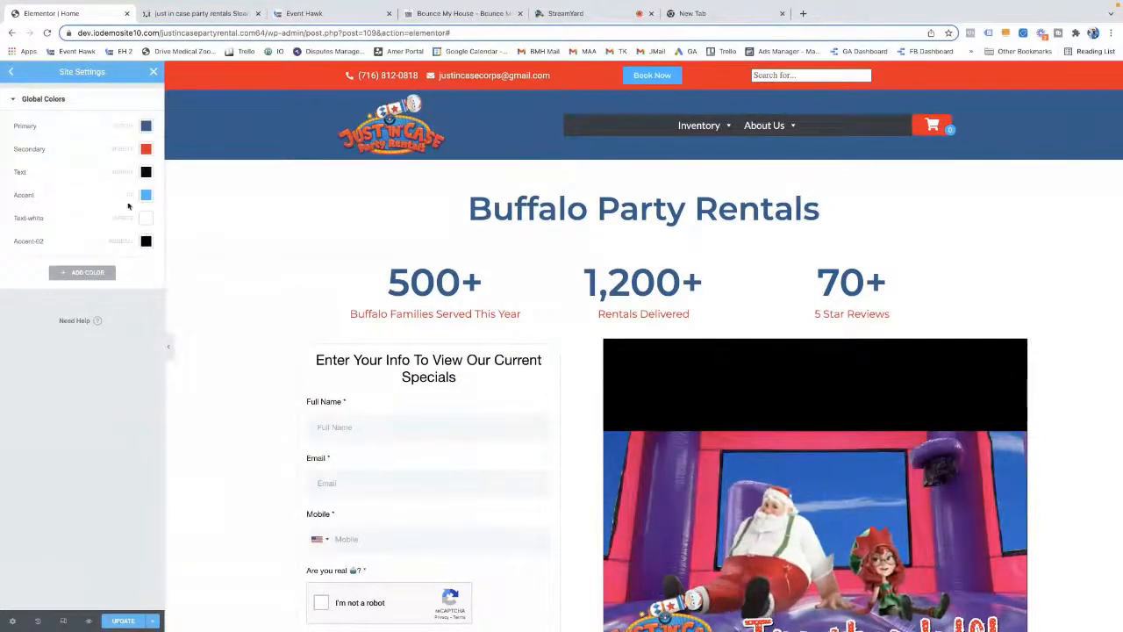
scroll(303, 234, down, 5)
scroll(302, 235, down, 1)
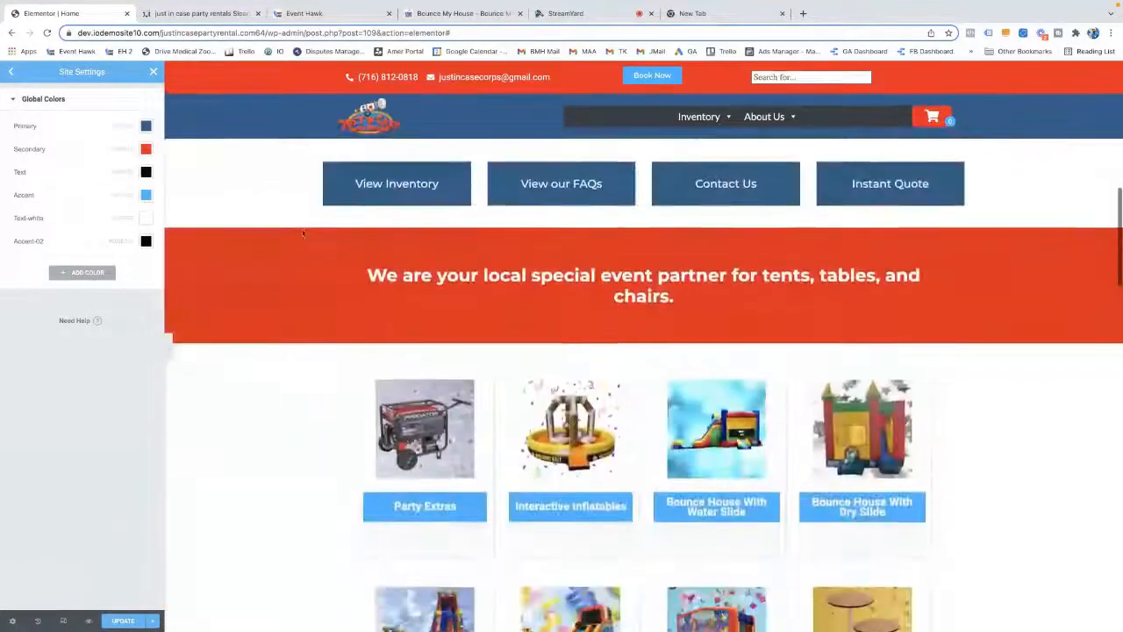
click(145, 195)
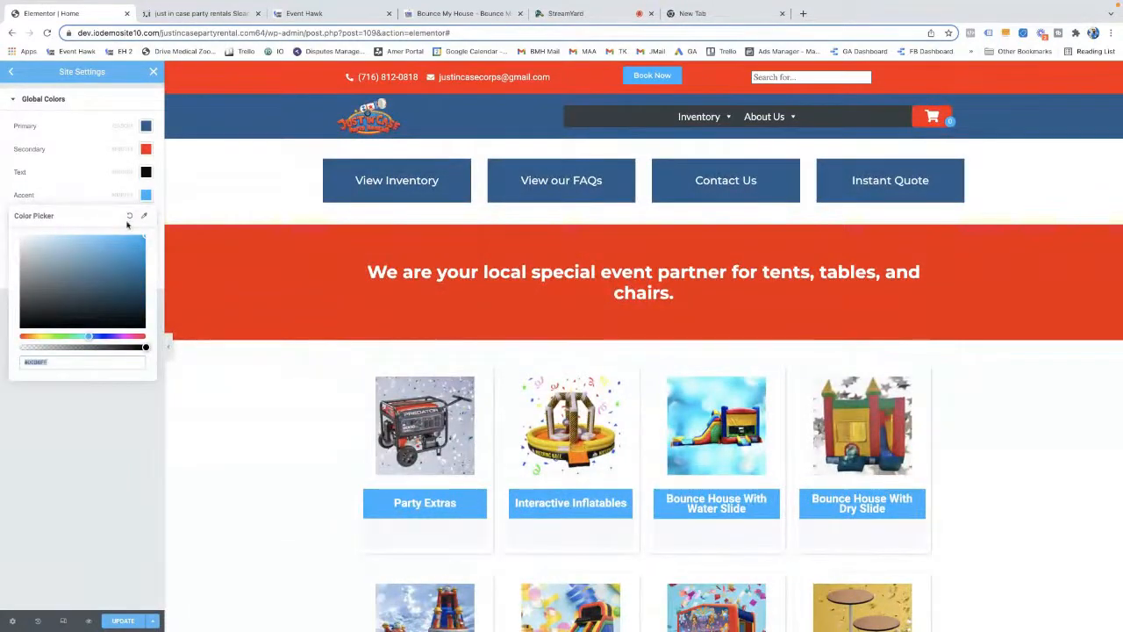
drag(128, 242, 102, 262)
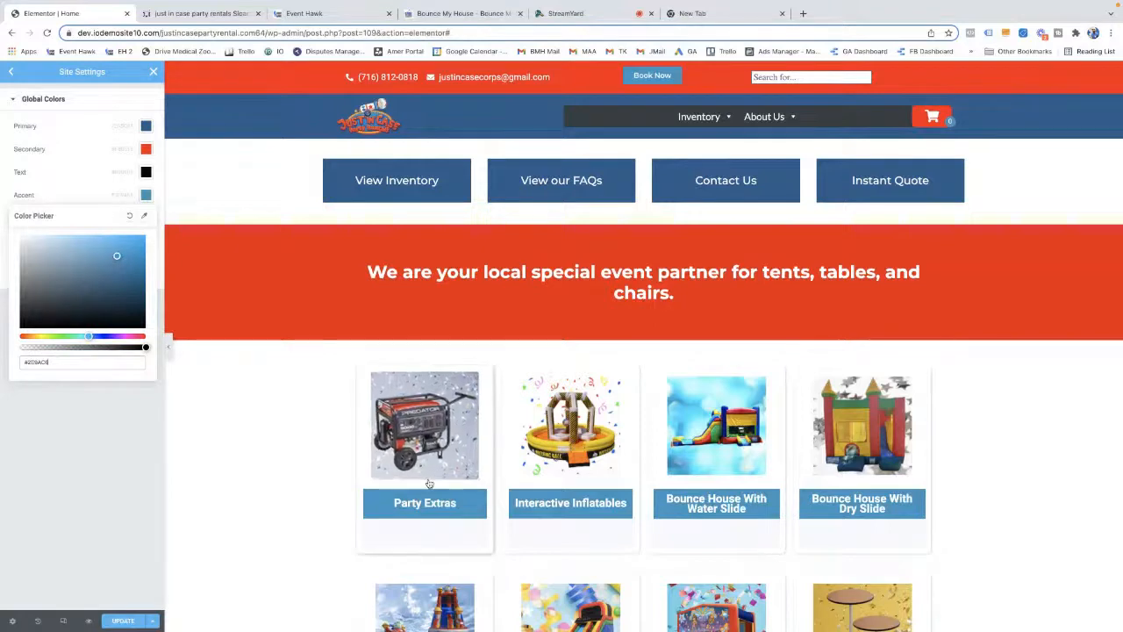
Change the Accent global color to a brighter, more saturated sky blue and check it on the heading highlight and category labels
scroll(324, 344, up, 1)
scroll(324, 343, up, 4)
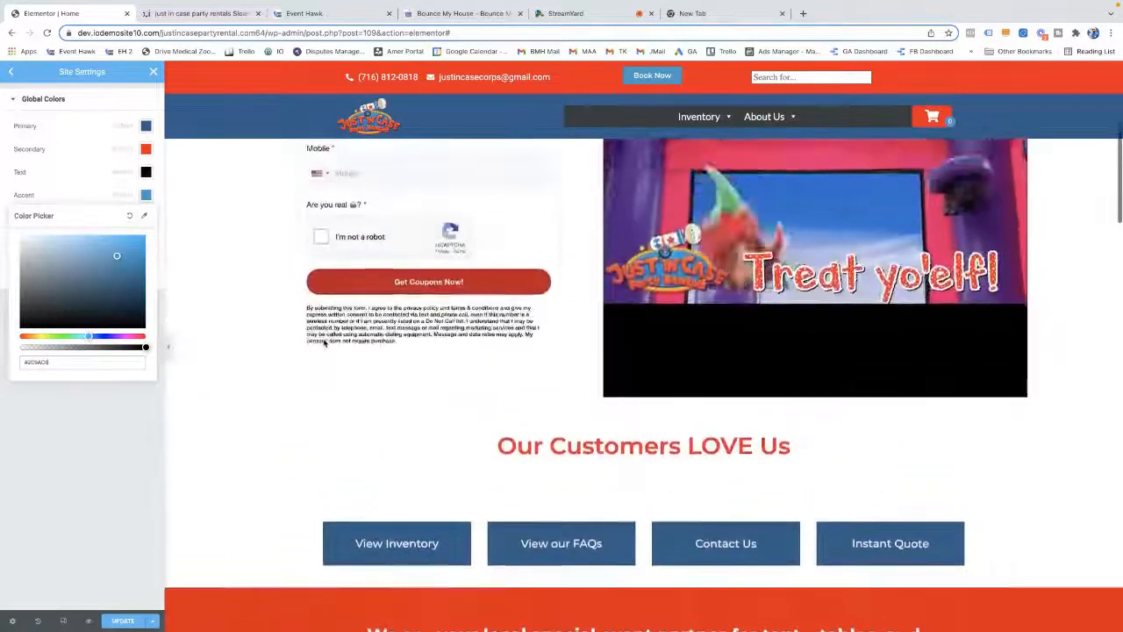
click(146, 195)
click(146, 196)
drag(118, 255, 137, 245)
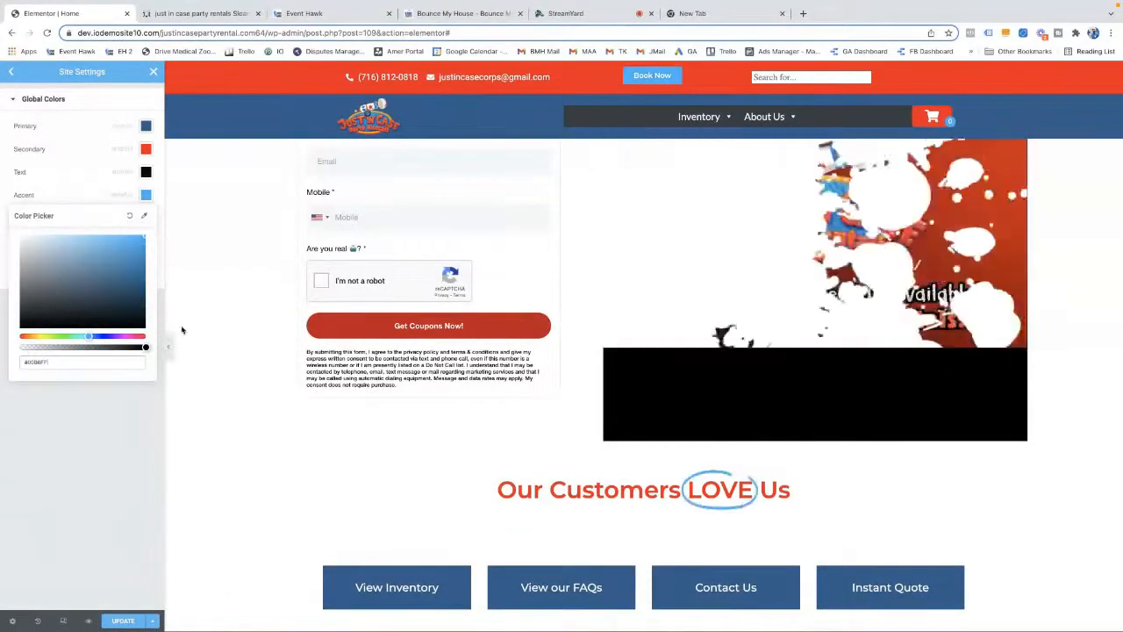
scroll(252, 354, down, 5)
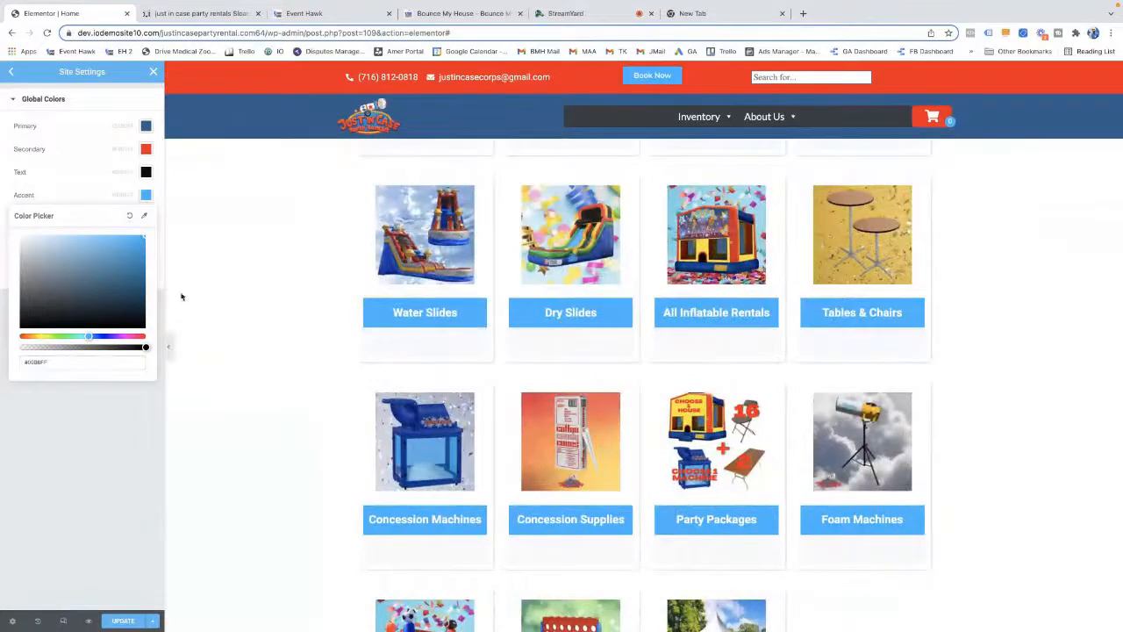
Set the site name in Site Identity to Just In Case Party Rentals, save the site settings and return to the page editor
click(12, 72)
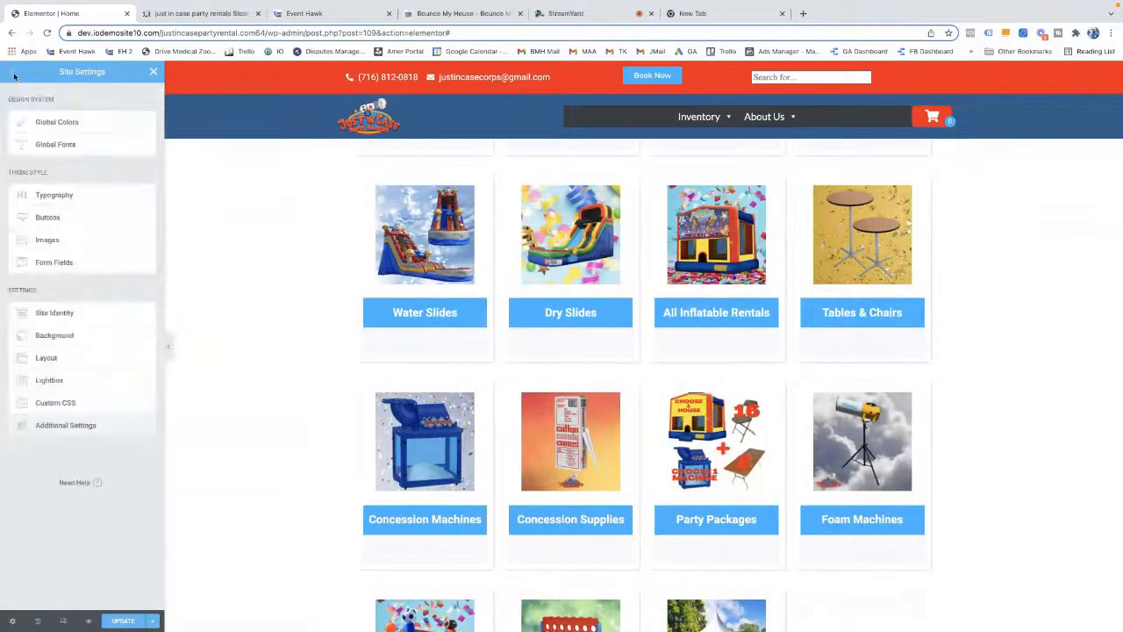
click(54, 313)
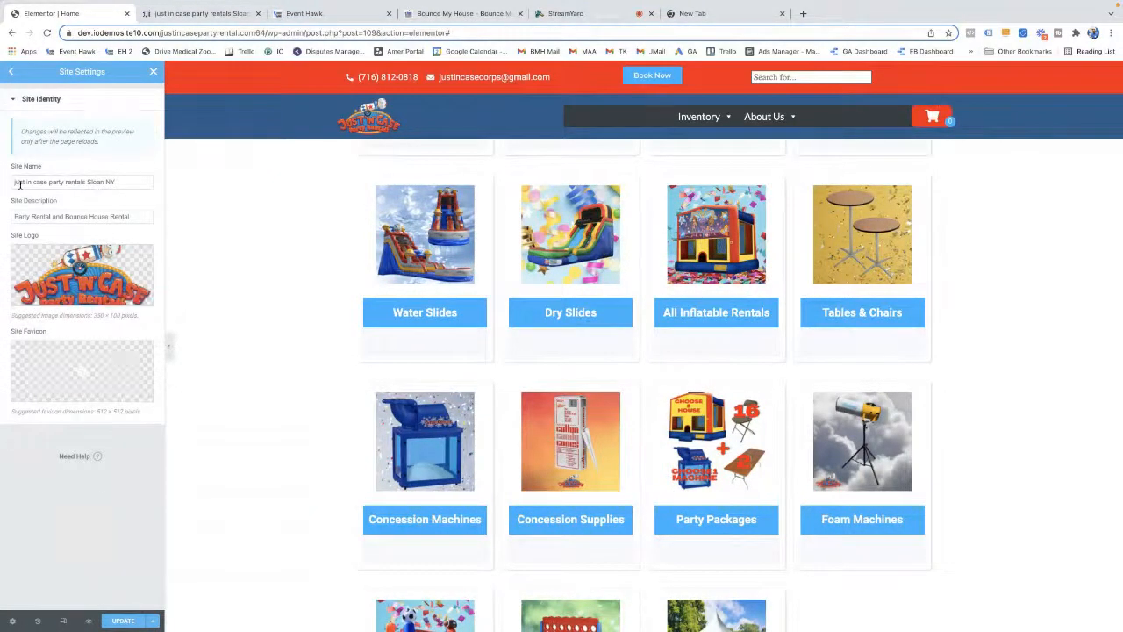
triple_click(129, 182)
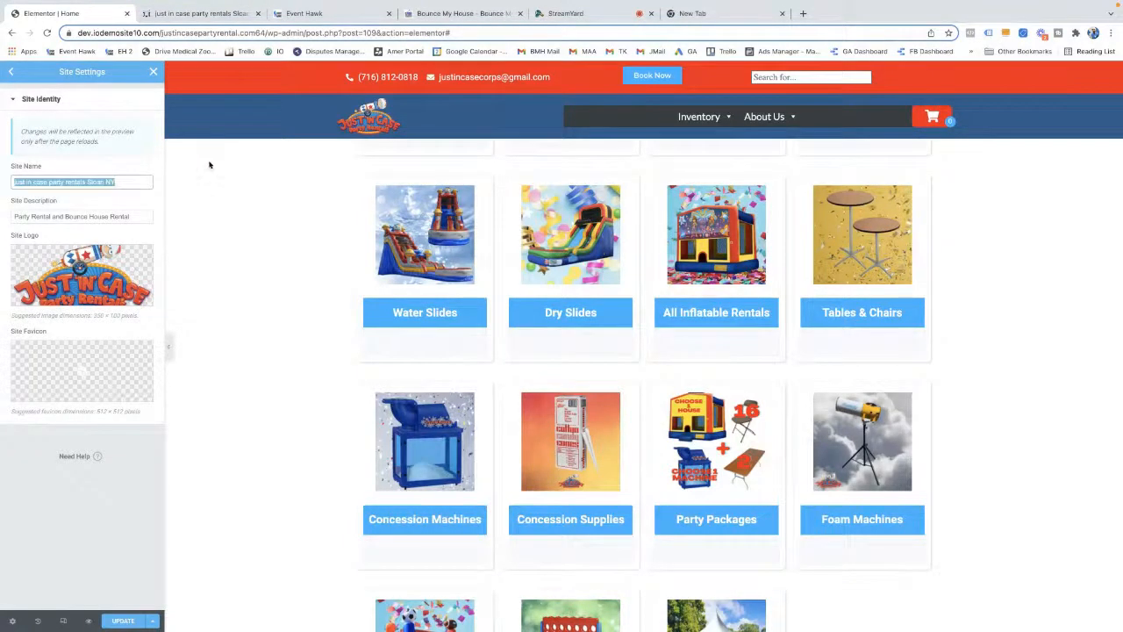
text(Ju)
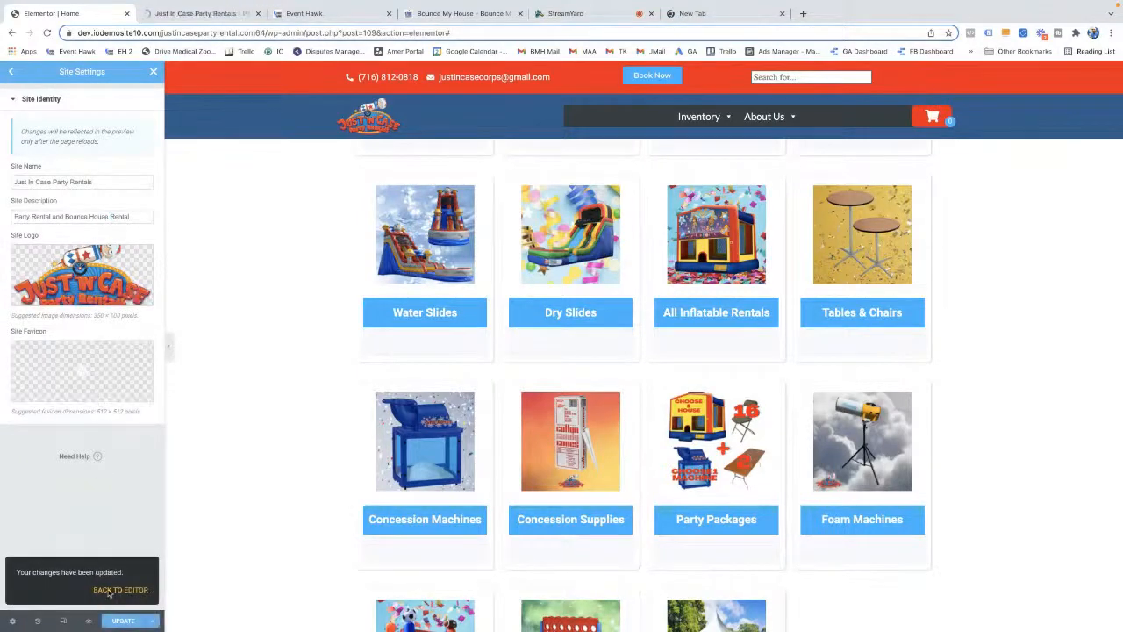
click(109, 590)
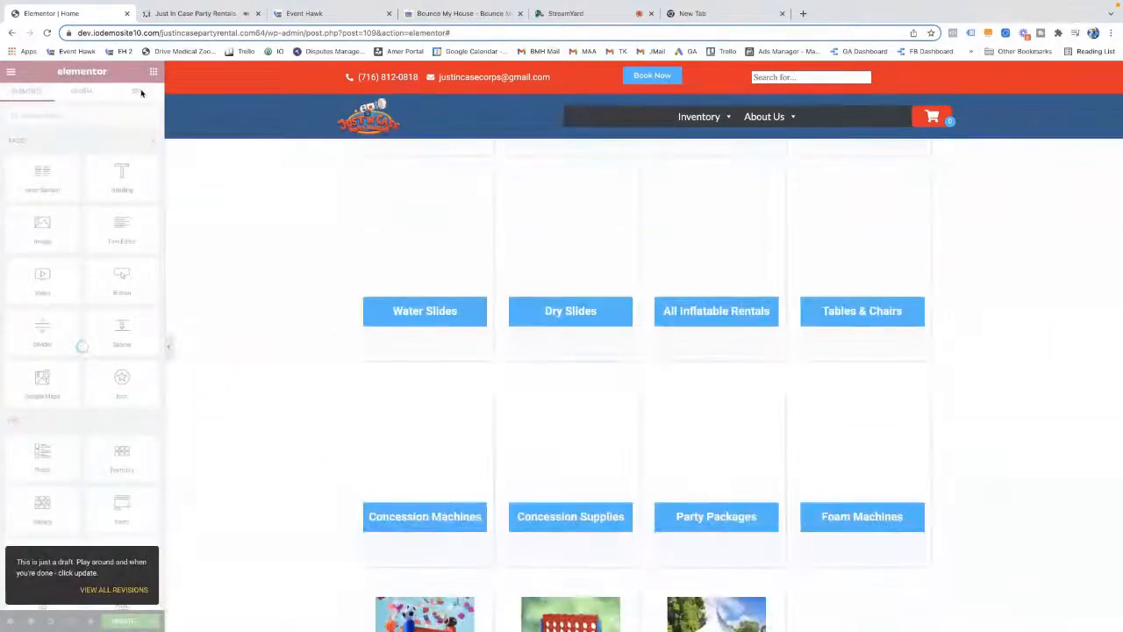
Review the page's SEO snippet, examining its title and meta description, and close the snippet editor without editing
click(138, 91)
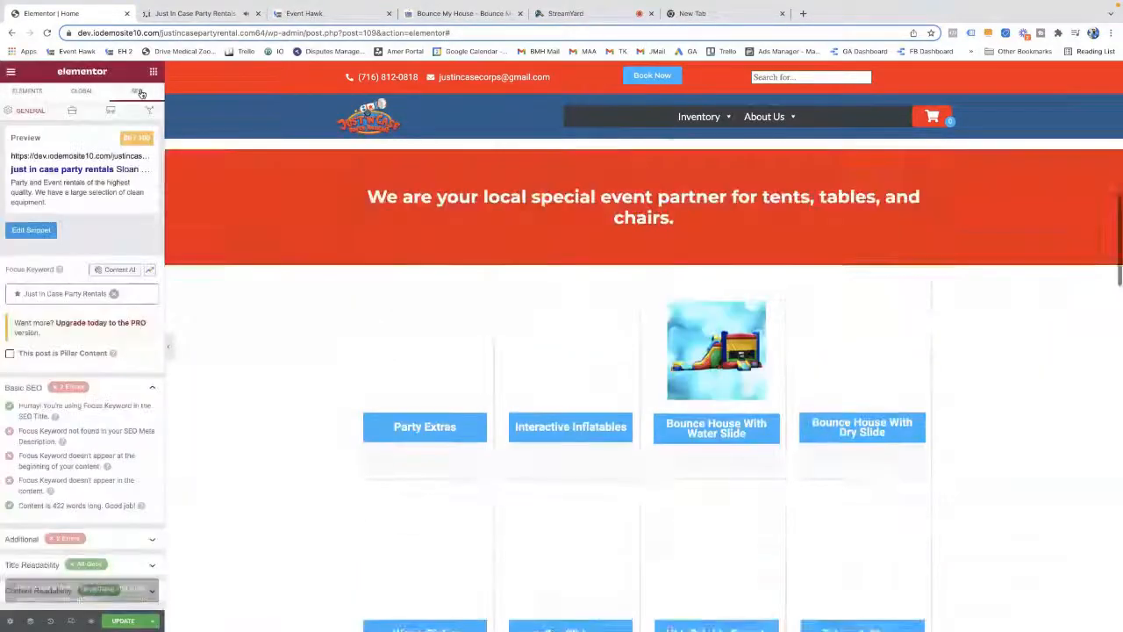
scroll(715, 367, down, 1)
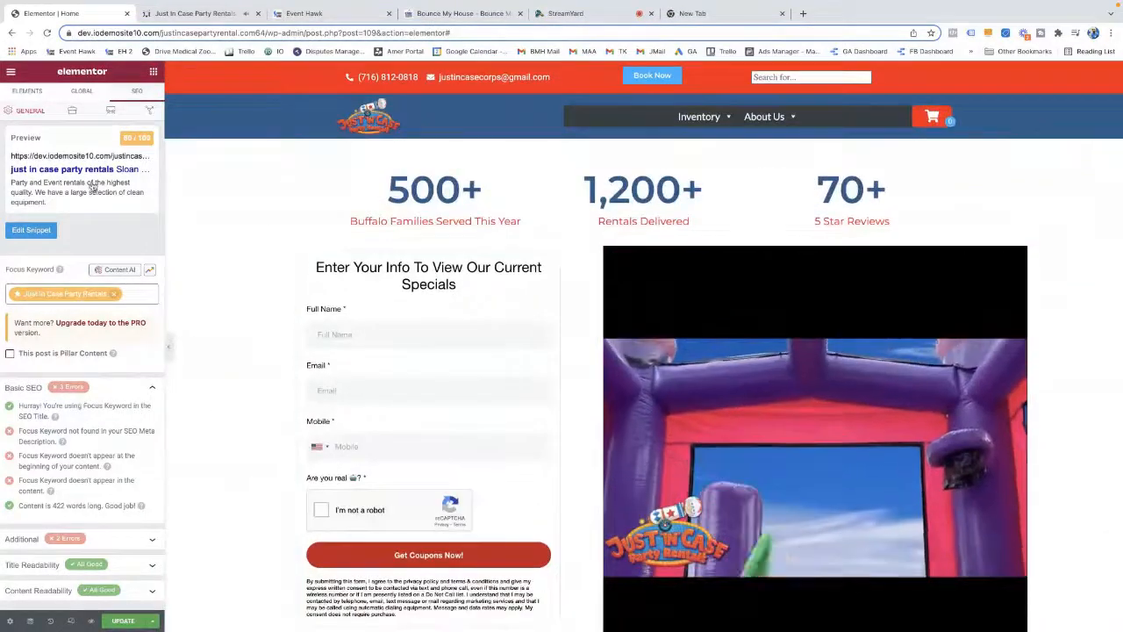
click(31, 229)
scroll(449, 424, down, 1)
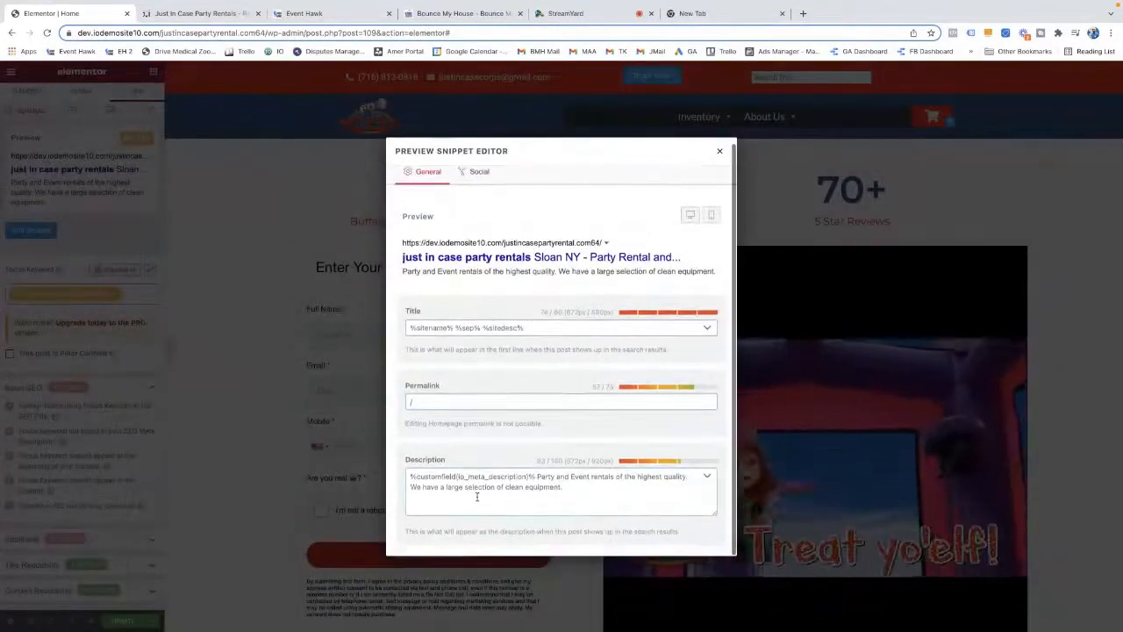
drag(566, 488, 259, 424)
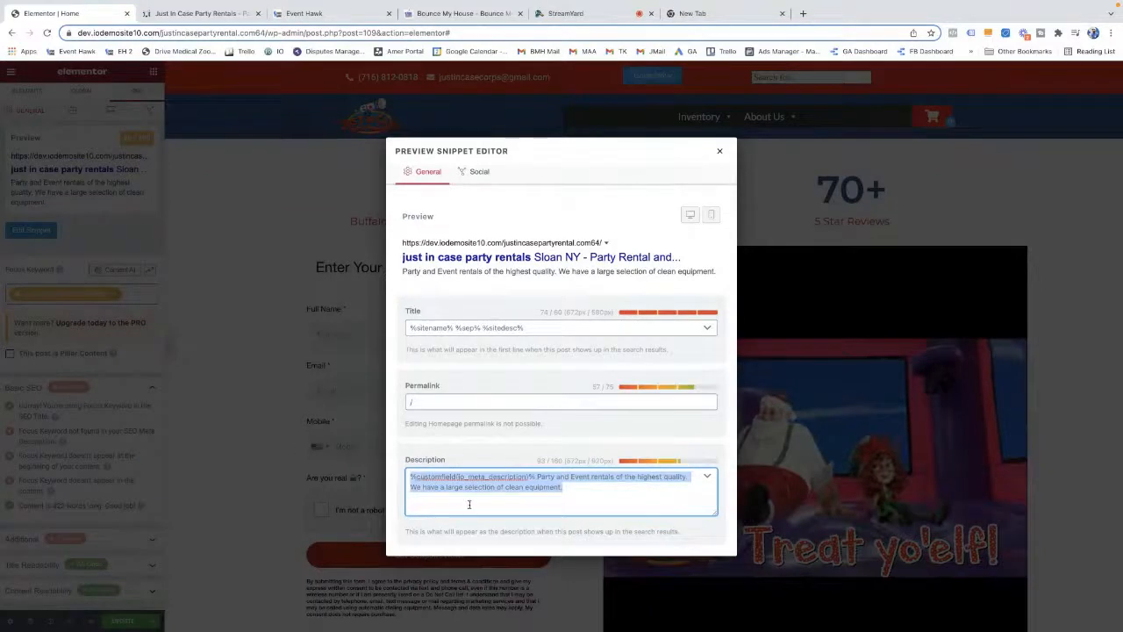
click(506, 473)
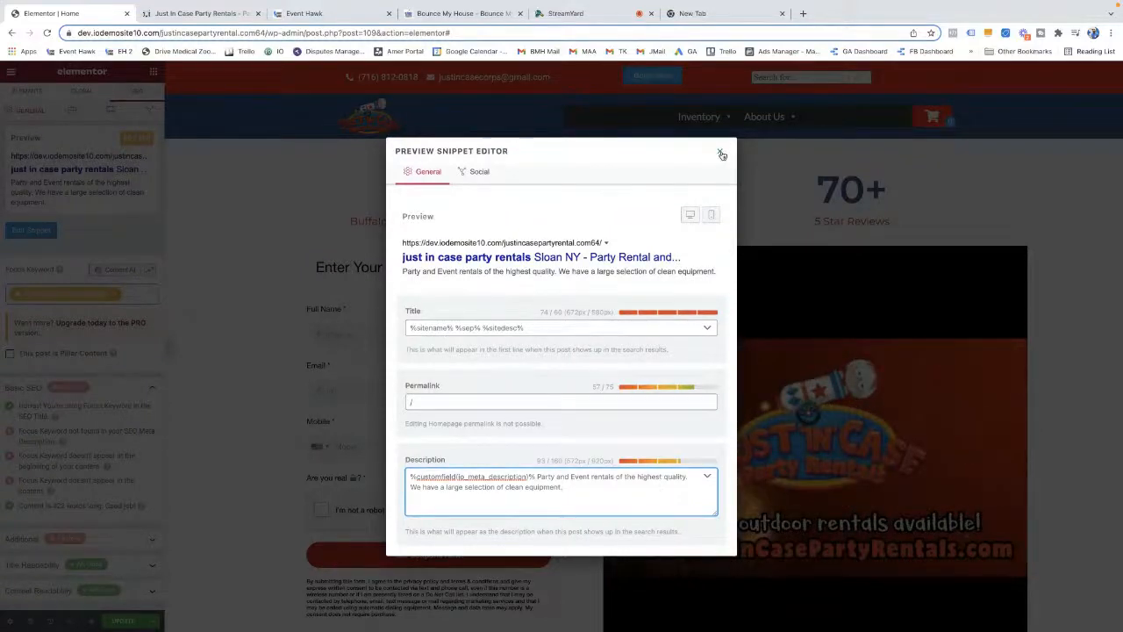
click(721, 154)
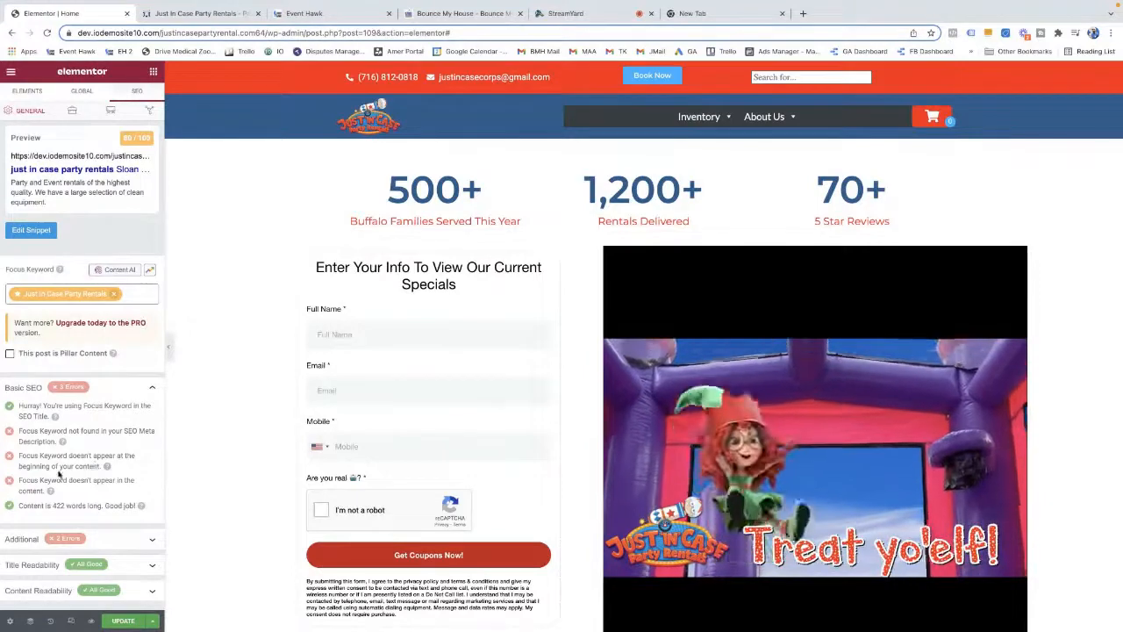
Insert a new single-column section between the statistics row and the specials form section
scroll(482, 371, down, 1)
scroll(472, 373, up, 2)
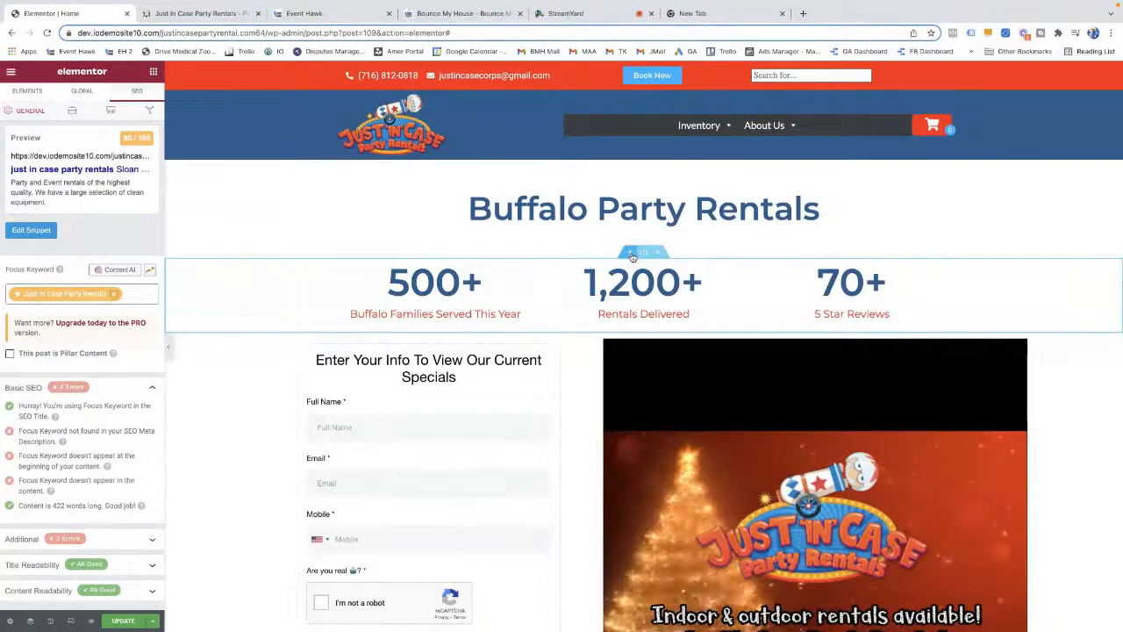
scroll(632, 256, down, 5)
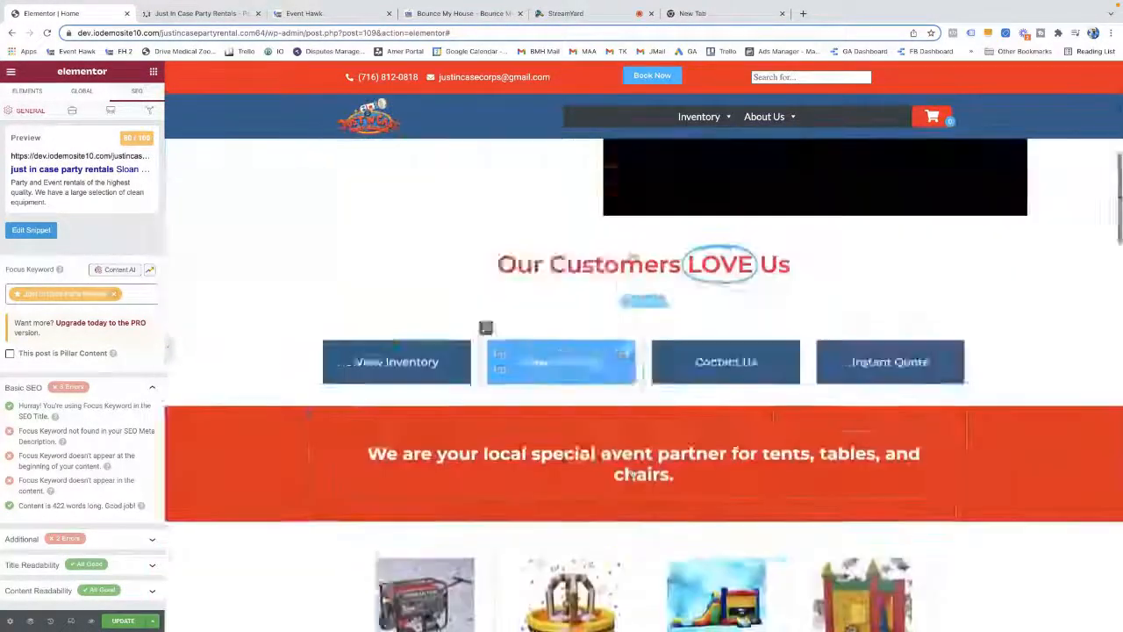
scroll(630, 474, up, 5)
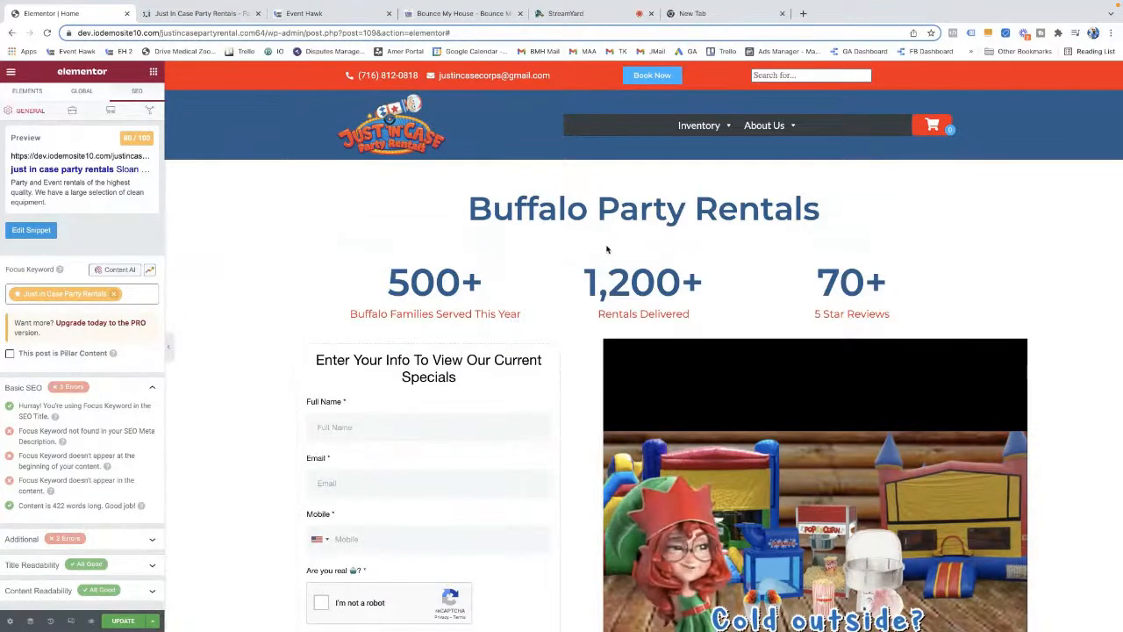
scroll(607, 250, down, 3)
scroll(603, 251, up, 3)
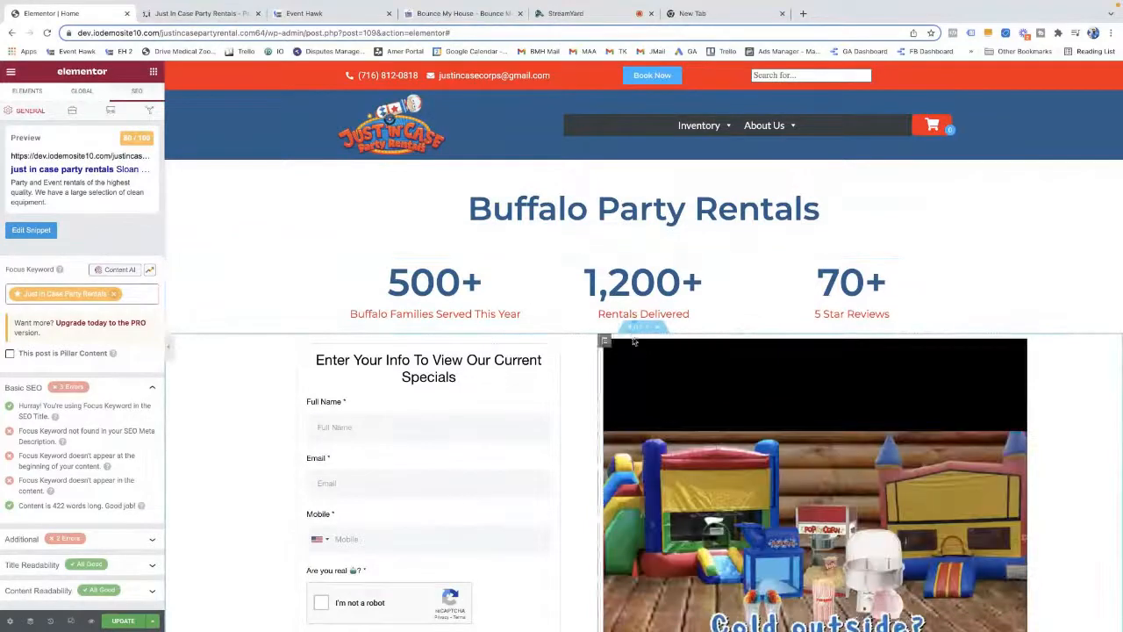
click(628, 331)
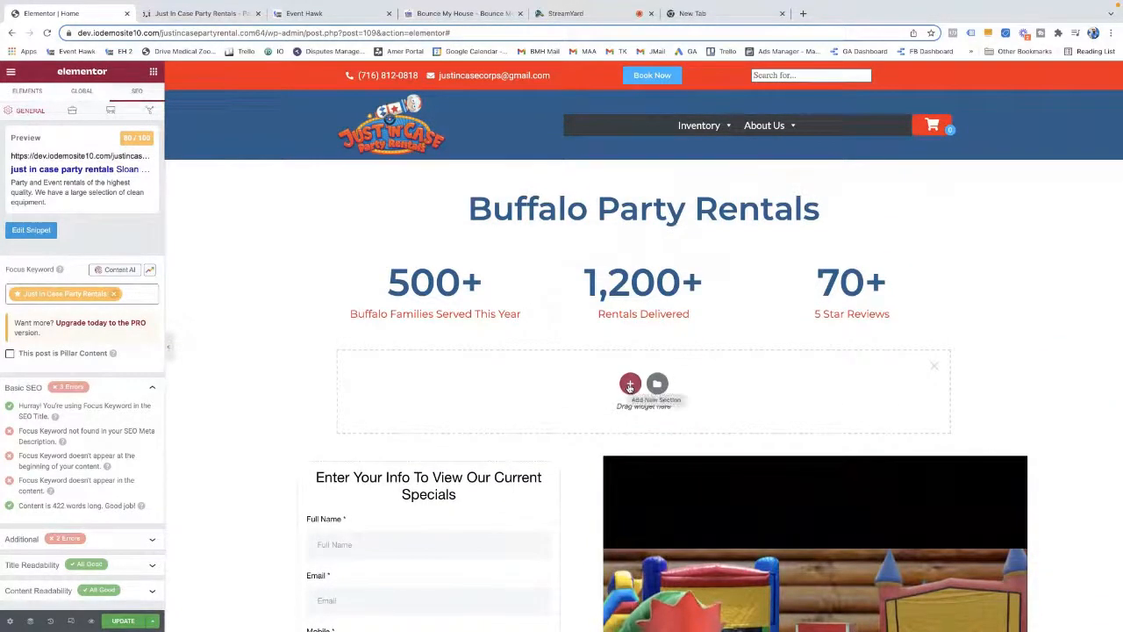
click(629, 386)
click(517, 408)
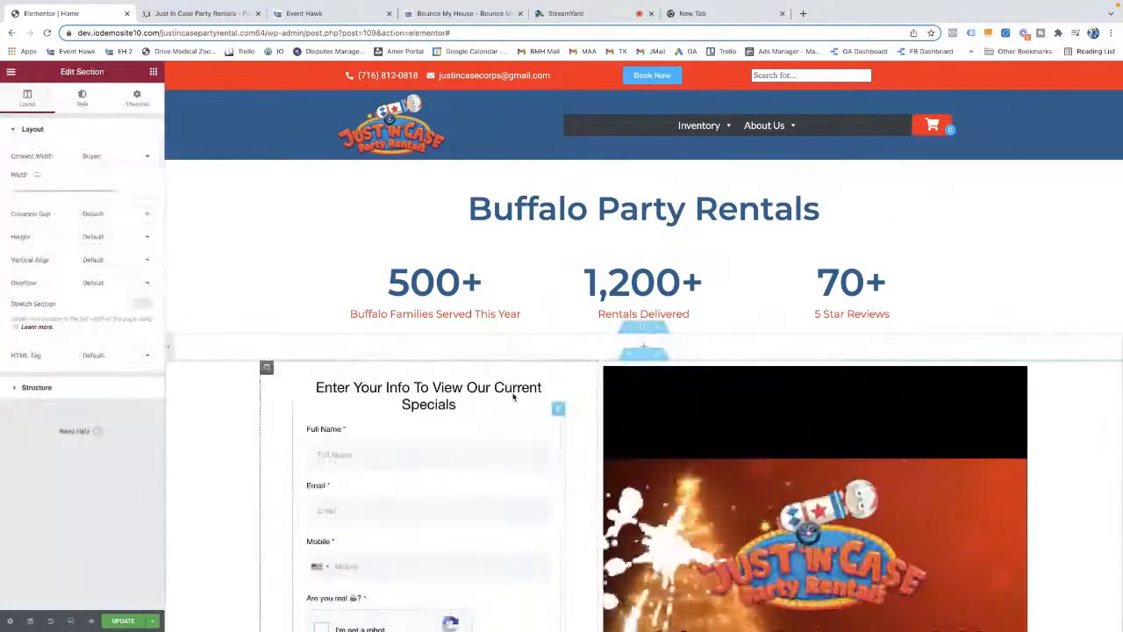
Add a Button widget to the empty section below the statistics and align it to the center
click(152, 73)
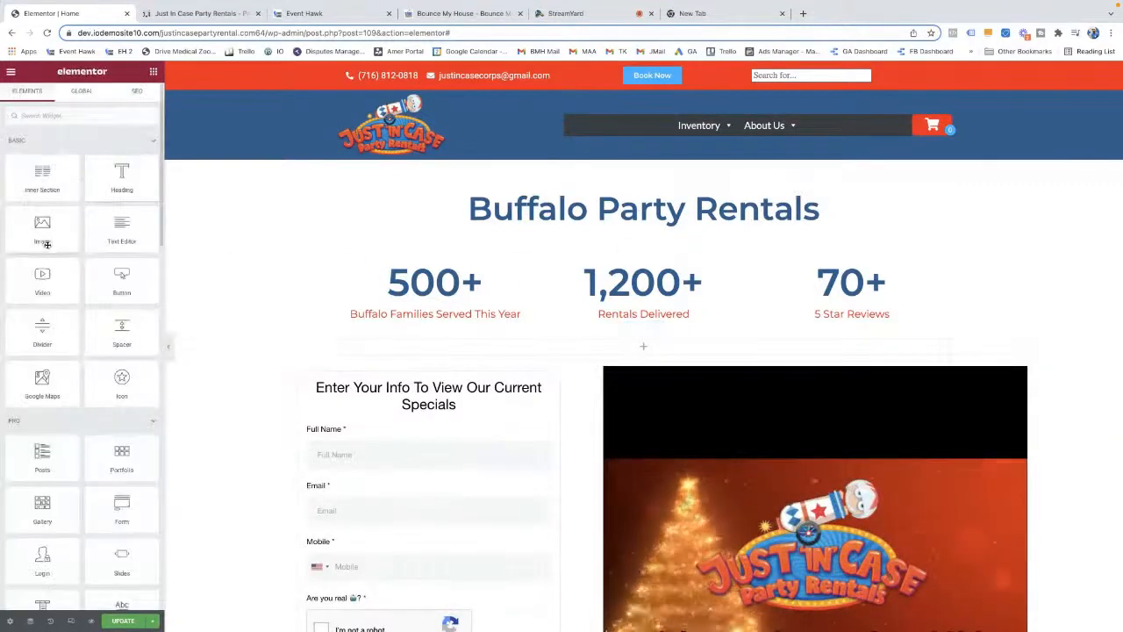
drag(87, 286, 667, 346)
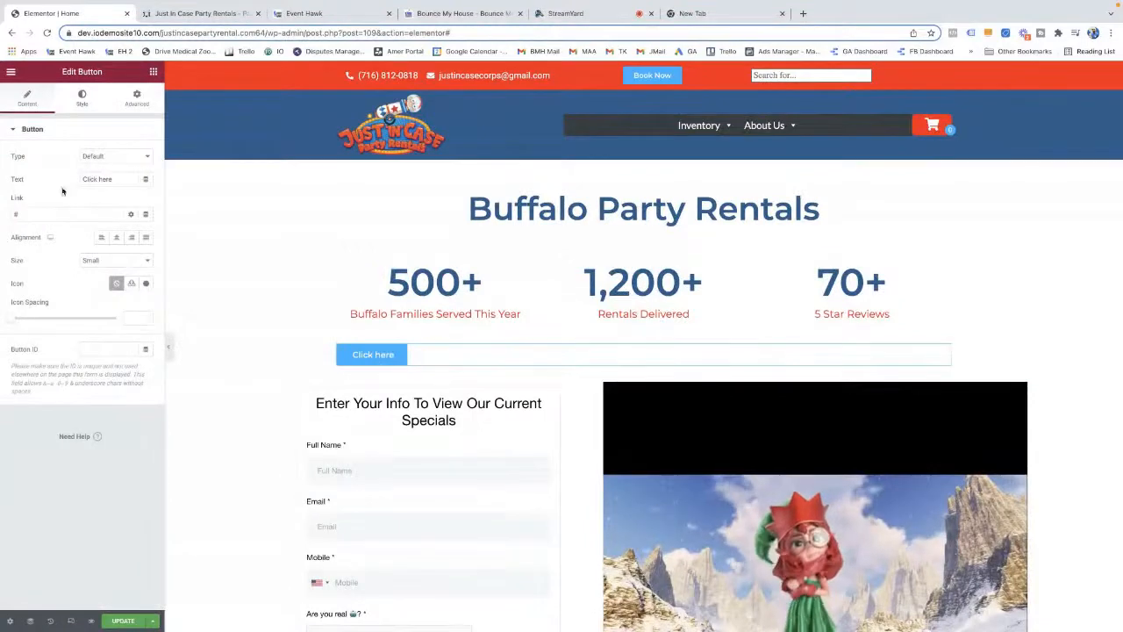
triple_click(104, 179)
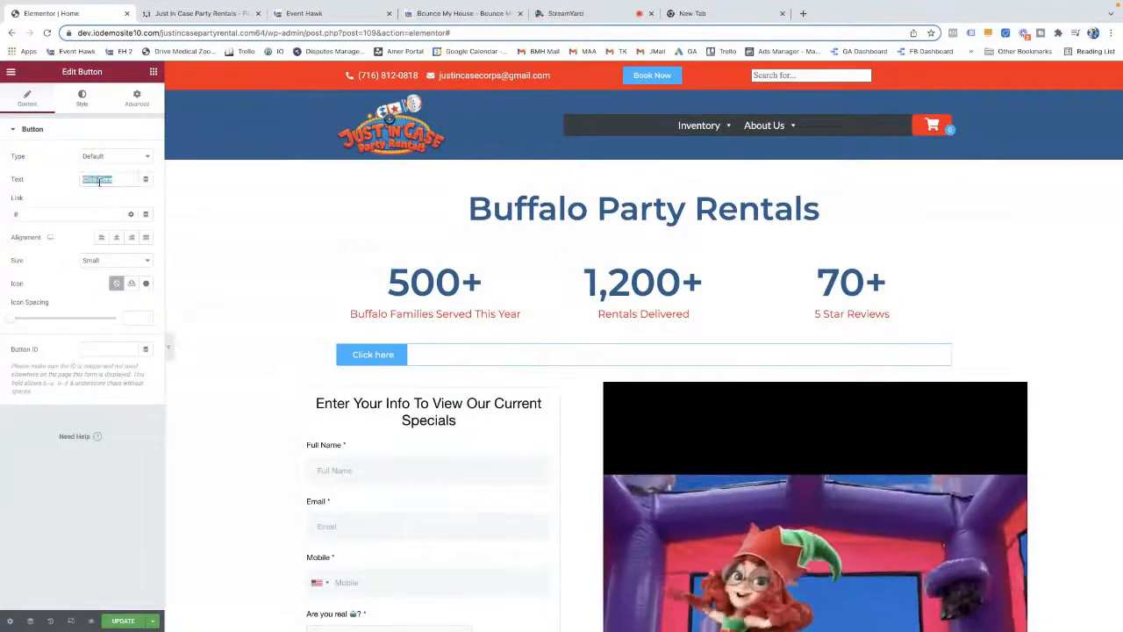
click(115, 237)
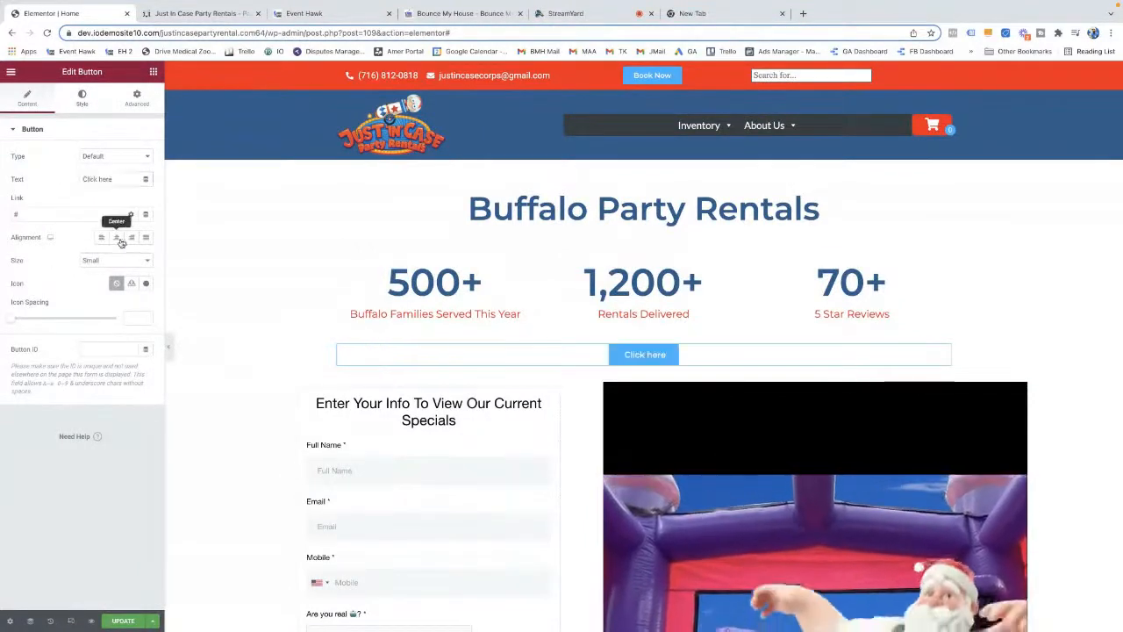
Try BOOK NOW as the new button's text and replace it with CHECK AVAILABILITY
triple_click(105, 179)
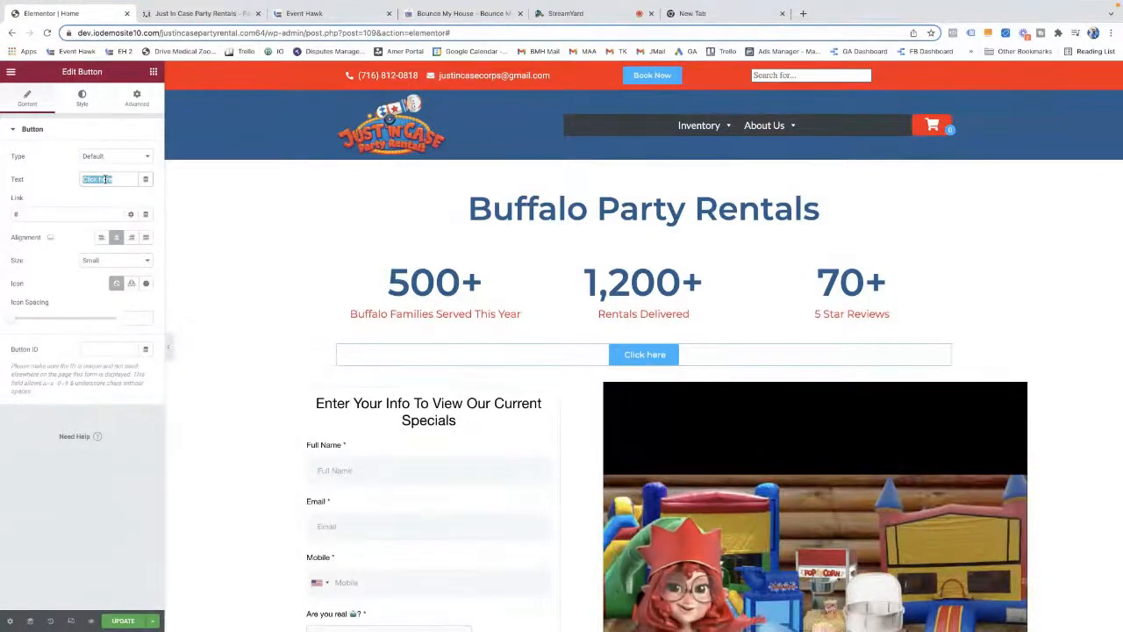
text(B)
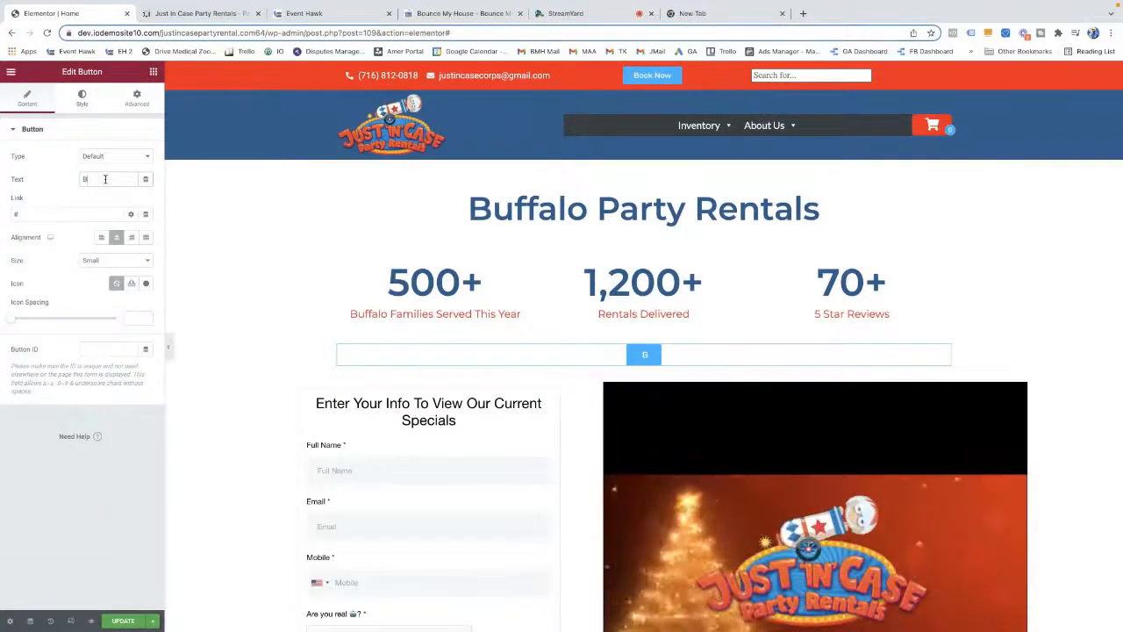
text(OOK NOW)
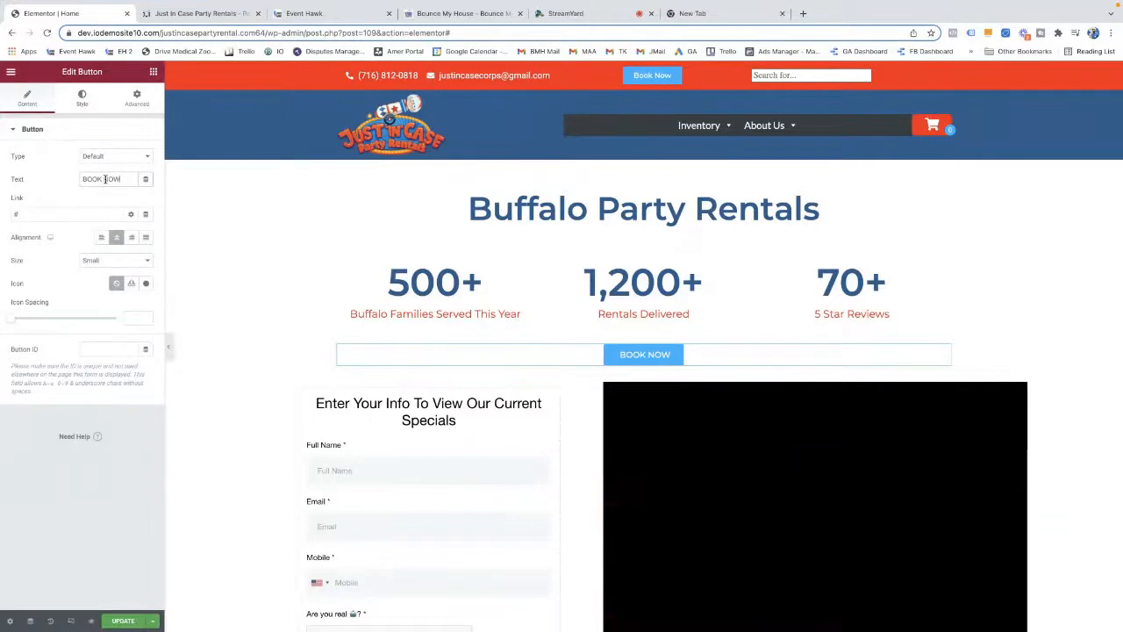
key(BackSpace)
key(BackSpace)
key(BackSpace)
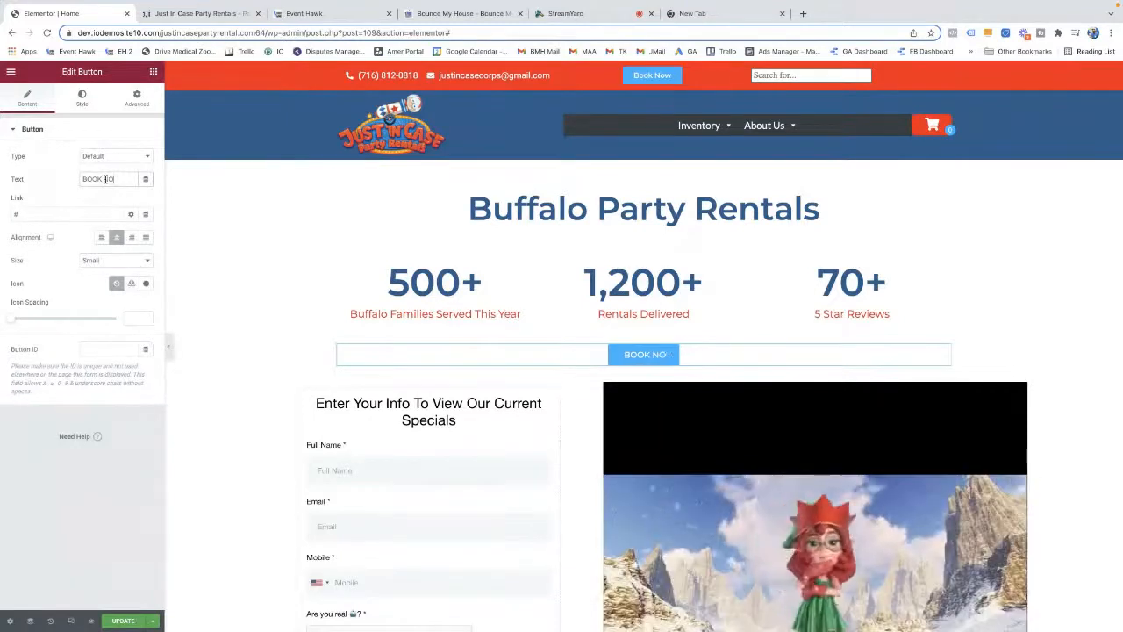
key(BackSpace)
key(BackSpace)
key(BackSpace)
key(BackSpace)
key(BackSpace)
text(CHECK)
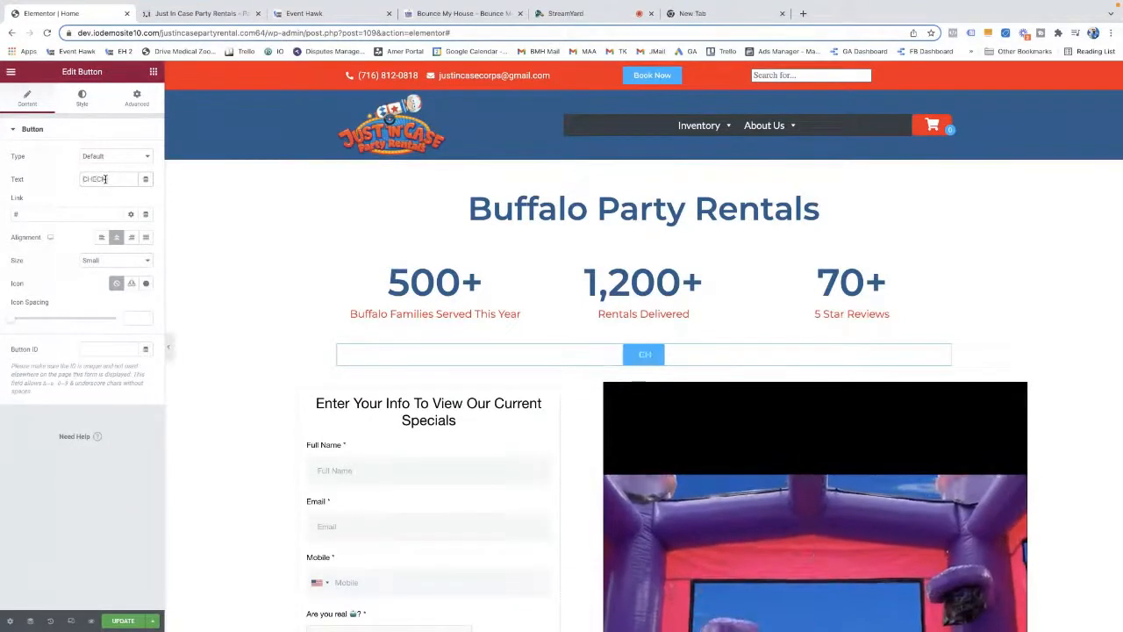
text( AVAILA)
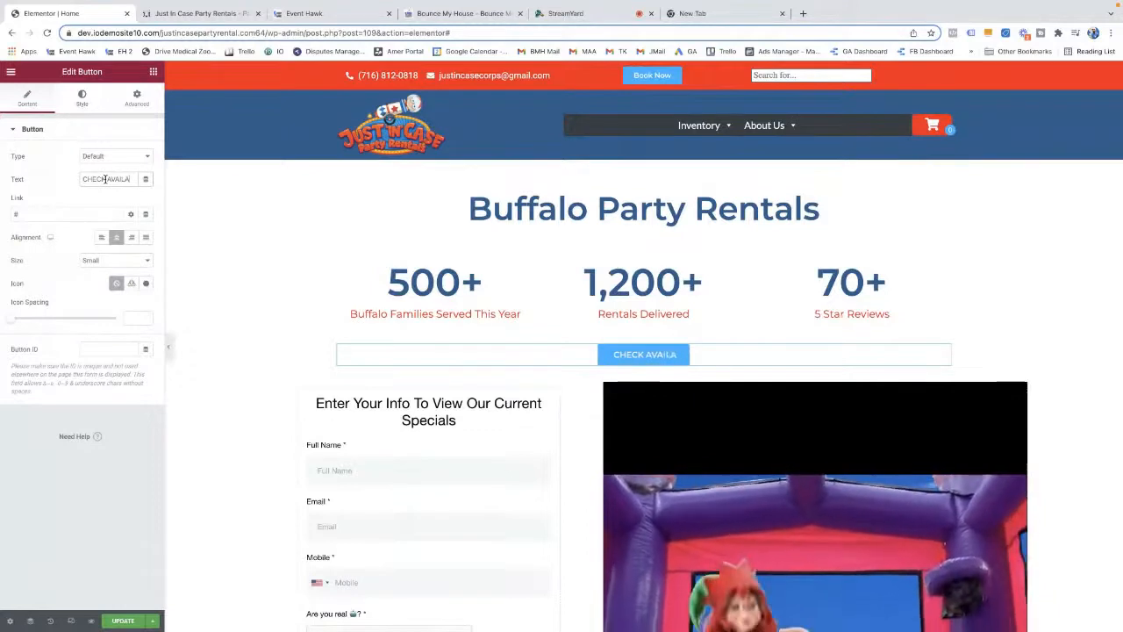
text(BILI)
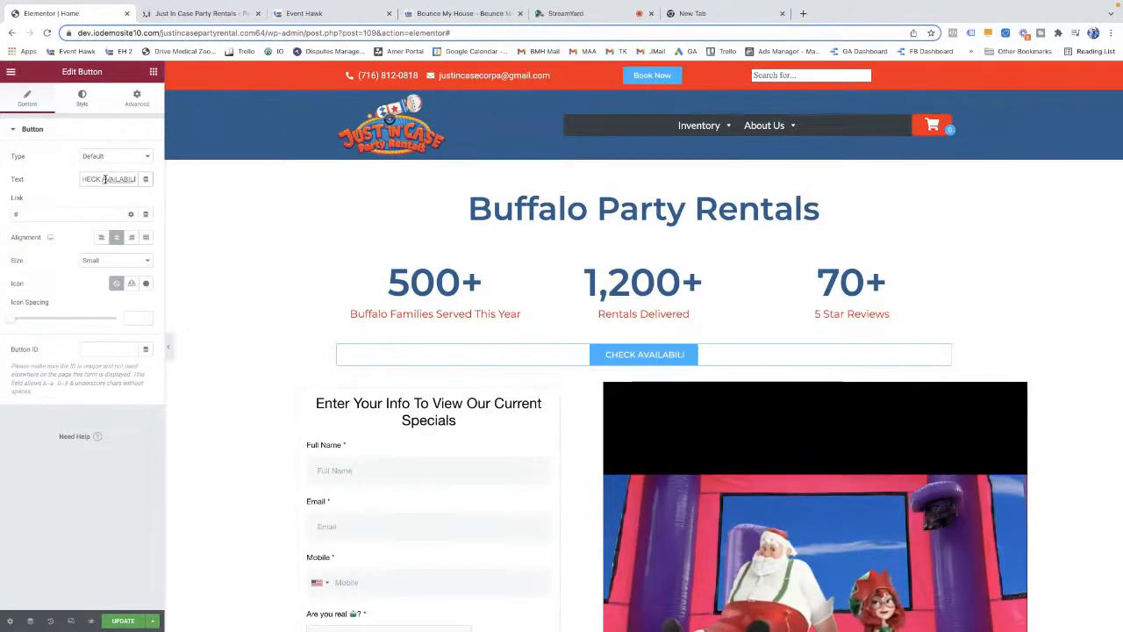
text(TY)
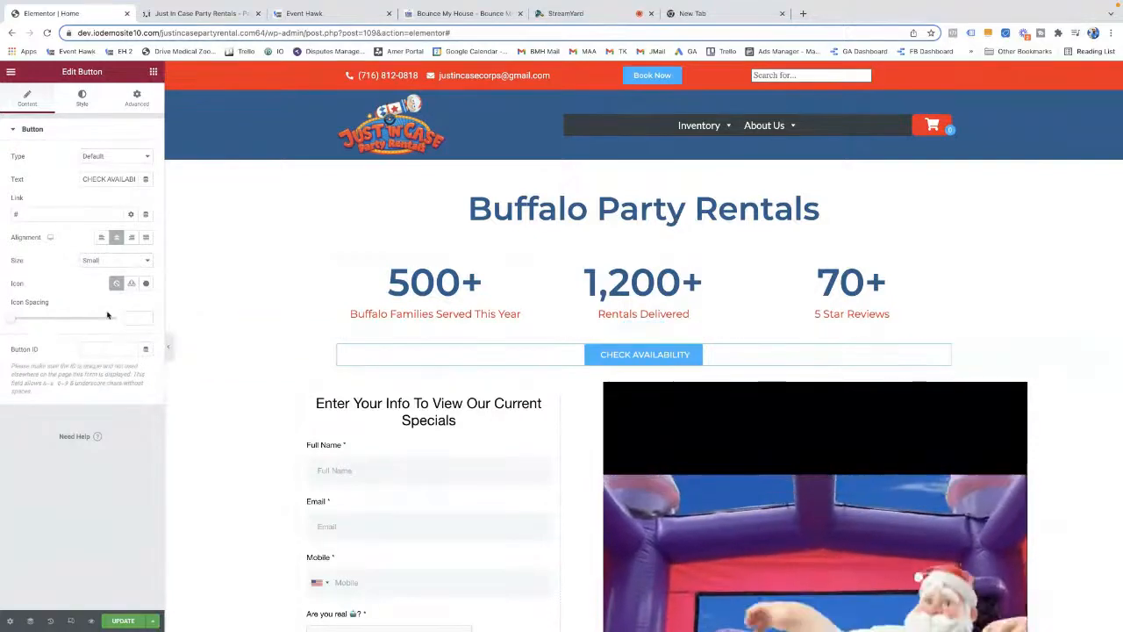
Duplicate the CHECK AVAILABILITY button's column and set the first button's text to CHECK FOR COUPONS
click(80, 105)
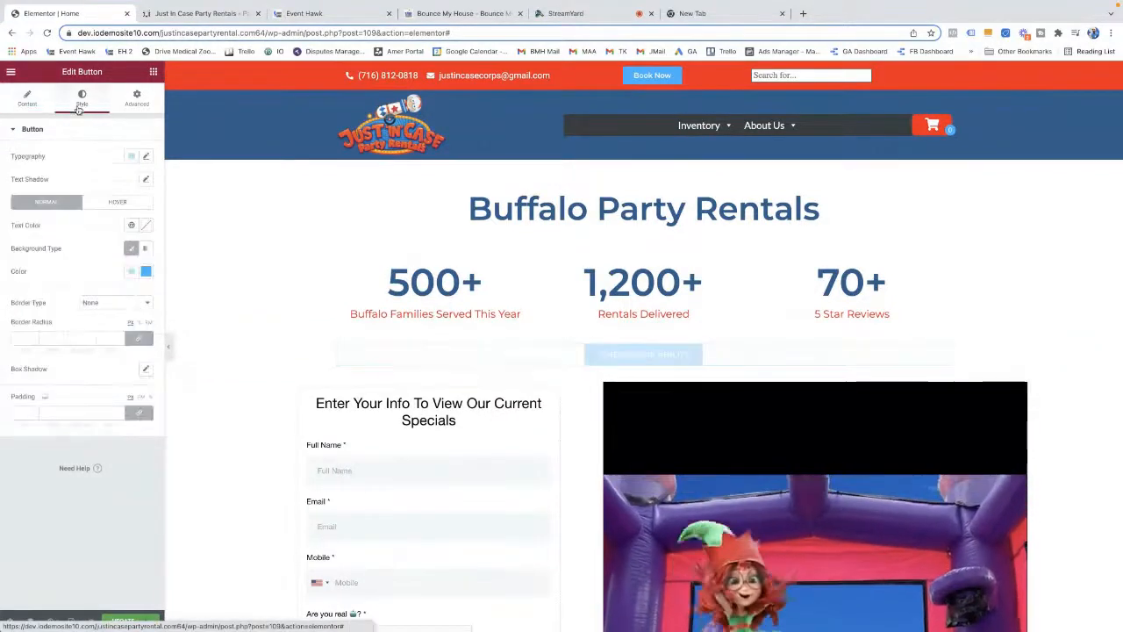
click(35, 100)
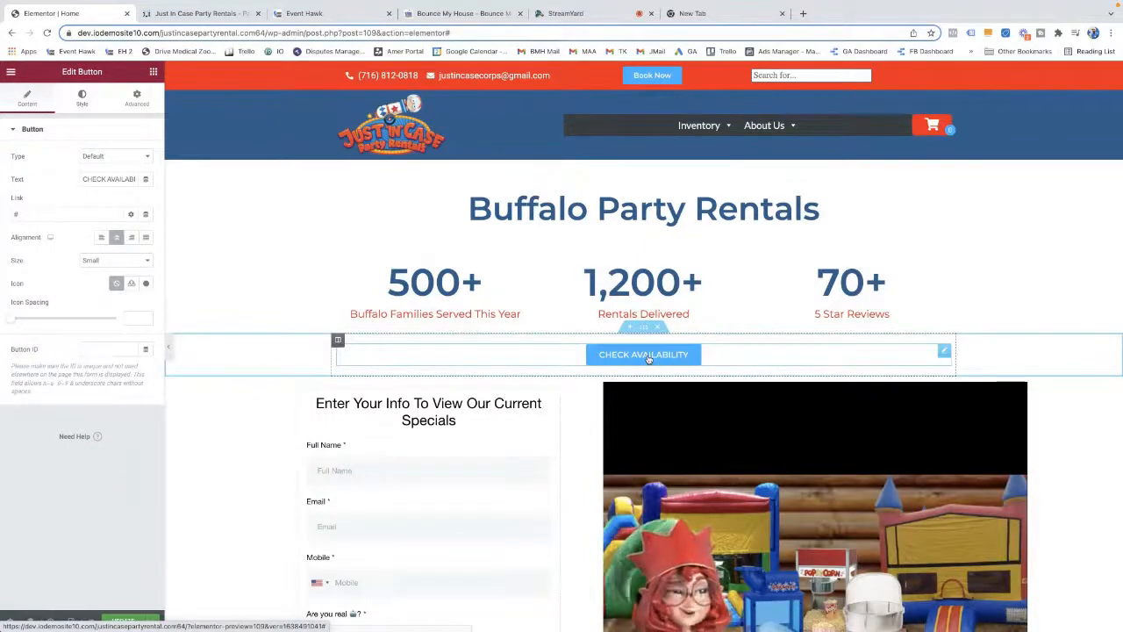
right_click(338, 341)
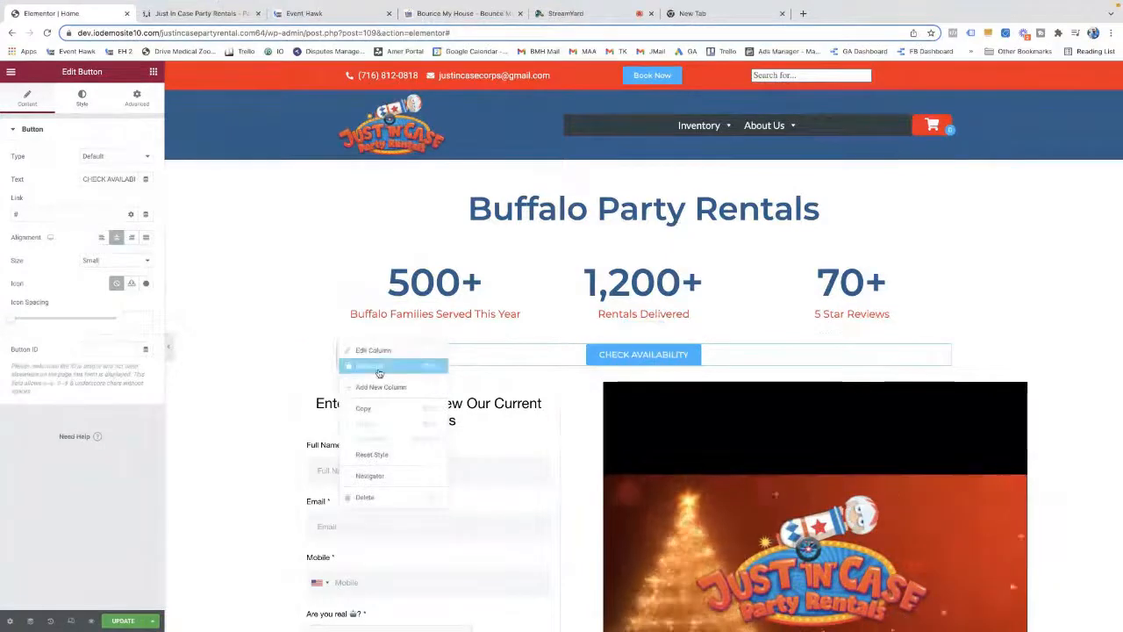
click(379, 366)
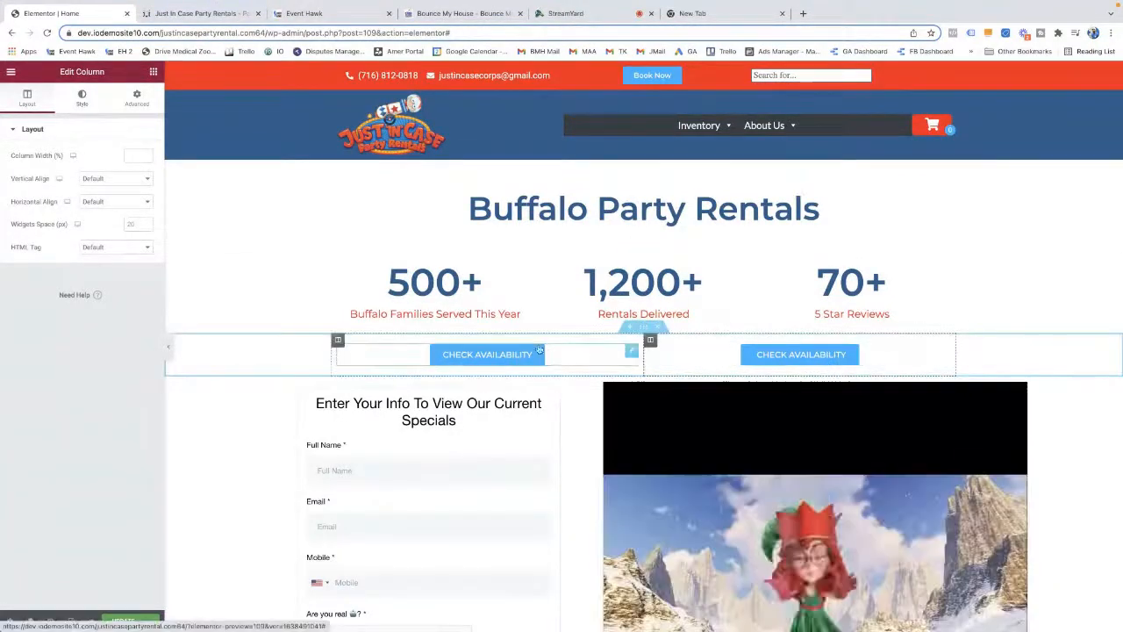
click(538, 352)
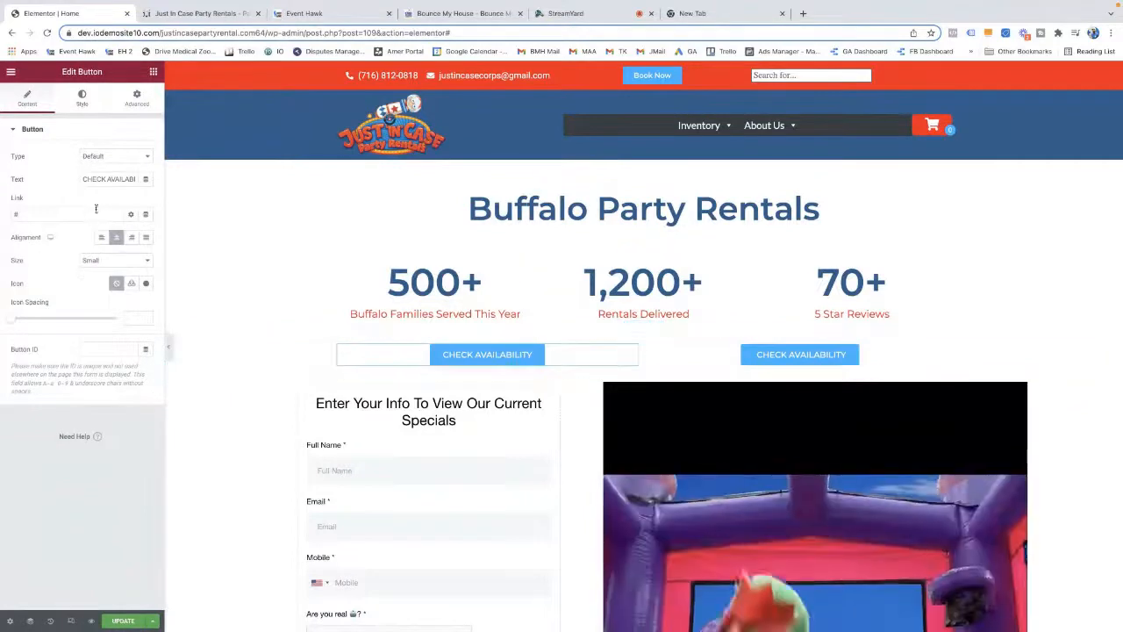
triple_click(107, 178)
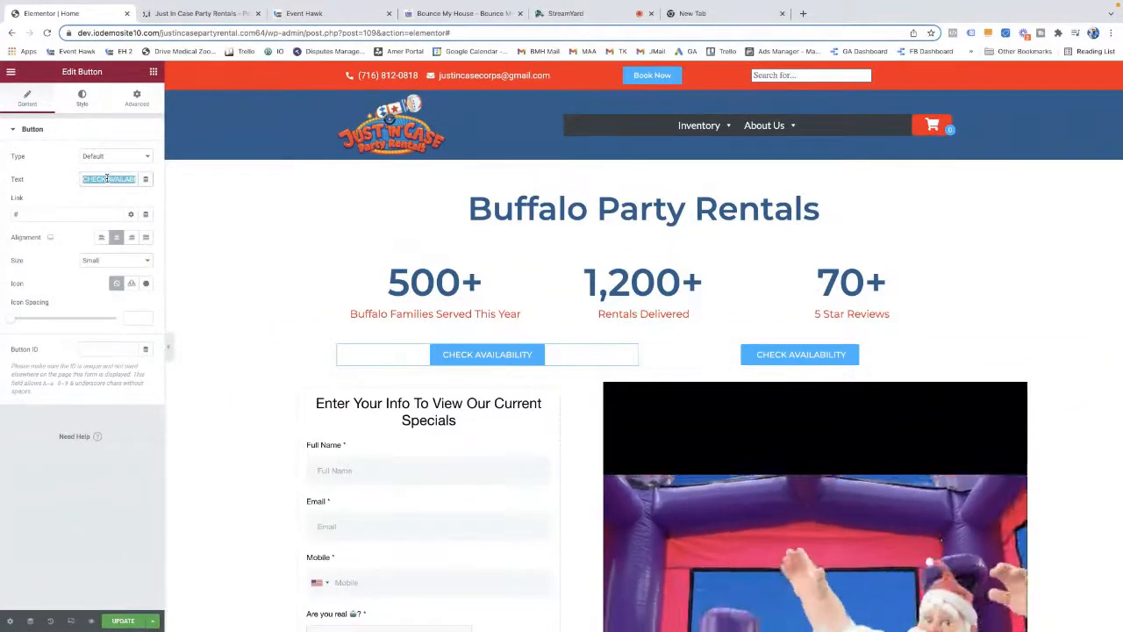
text(CHECK FOR COUPONS)
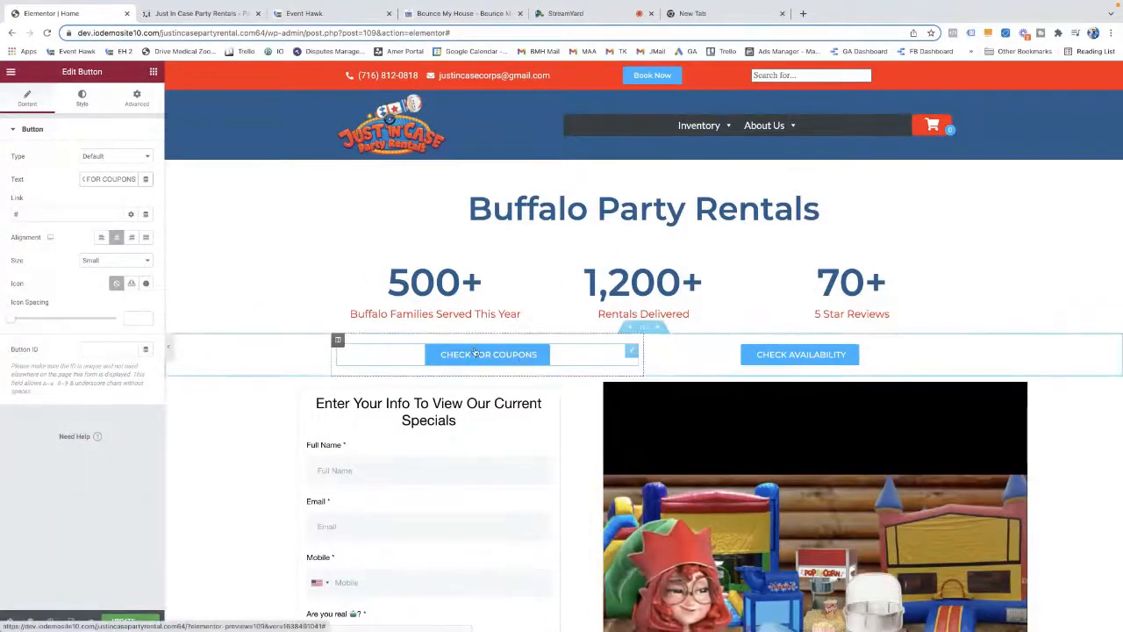
Round the corners of both the CHECK FOR COUPONS and CHECK AVAILABILITY buttons with a border radius of 22
click(82, 109)
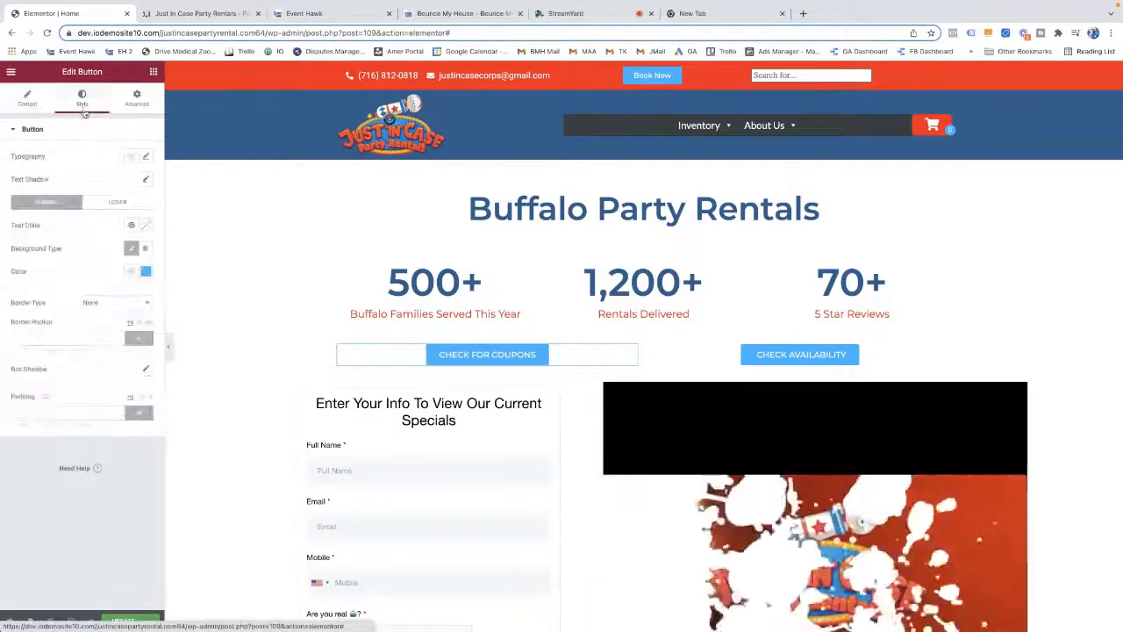
click(33, 339)
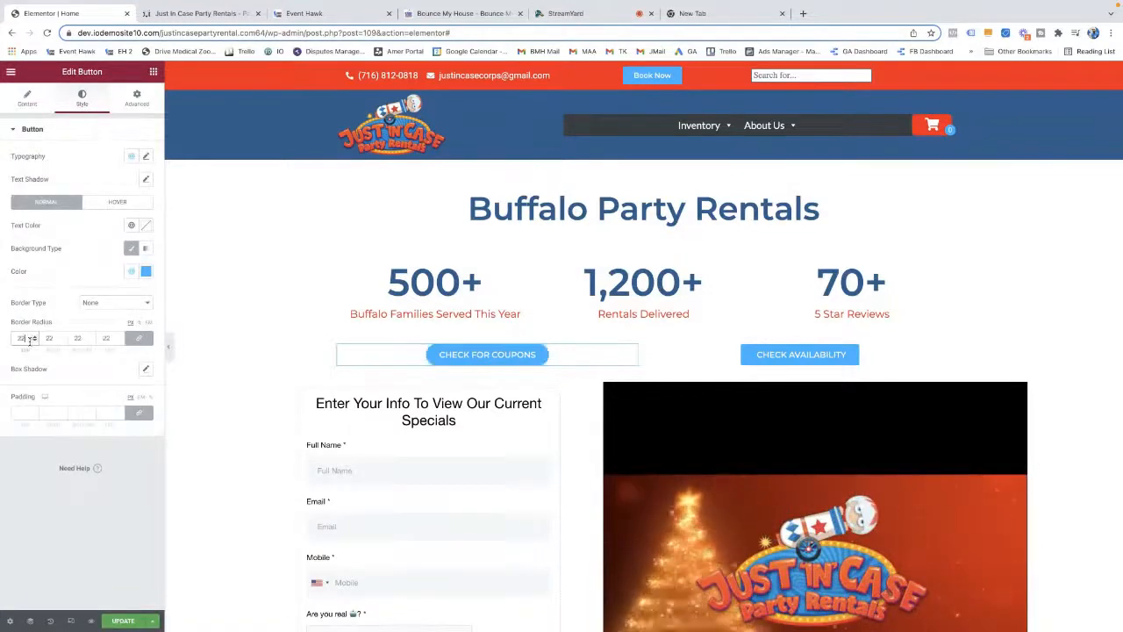
click(801, 354)
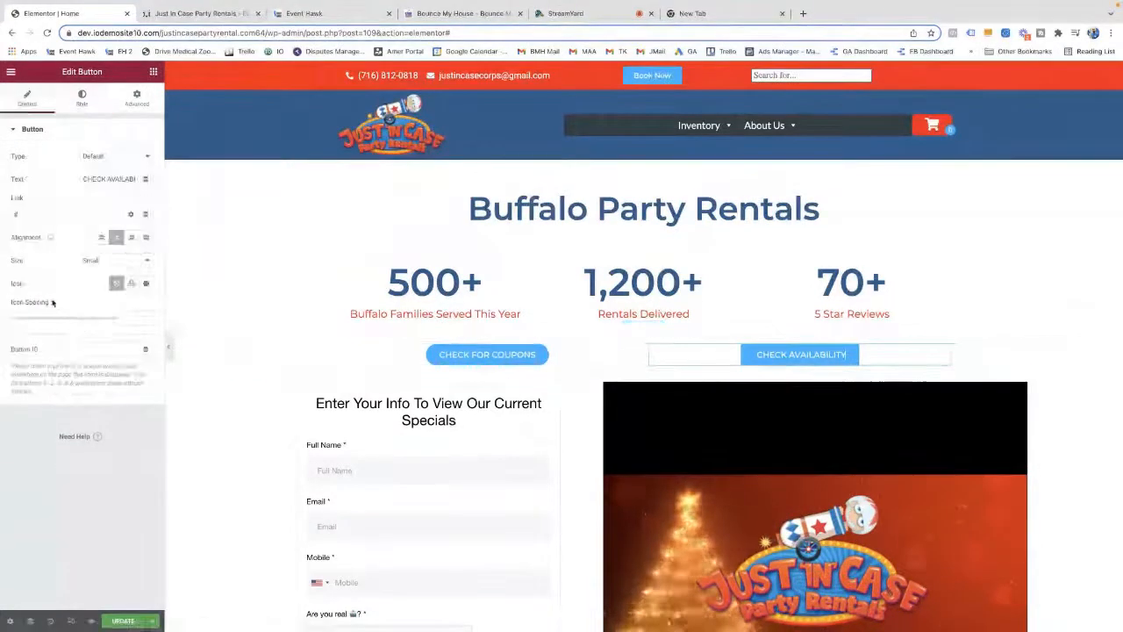
click(82, 102)
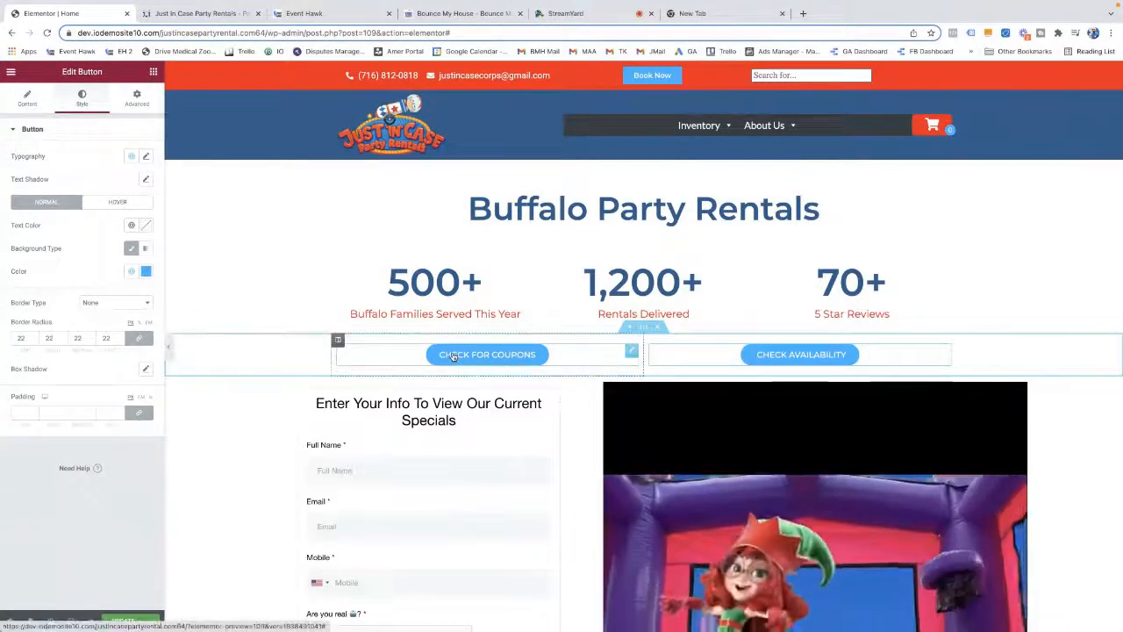
Add an outline box shadow with blur 10 and a downward offset to both buttons, using vertical 16 on CHECK AVAILABILITY
click(68, 413)
click(146, 369)
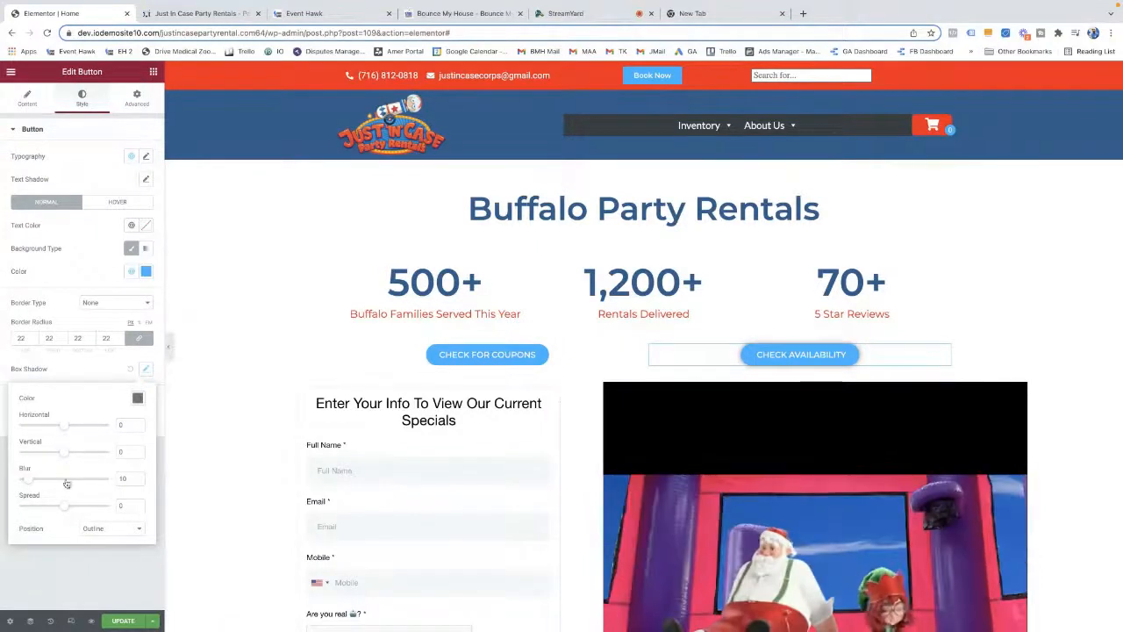
drag(88, 453, 102, 454)
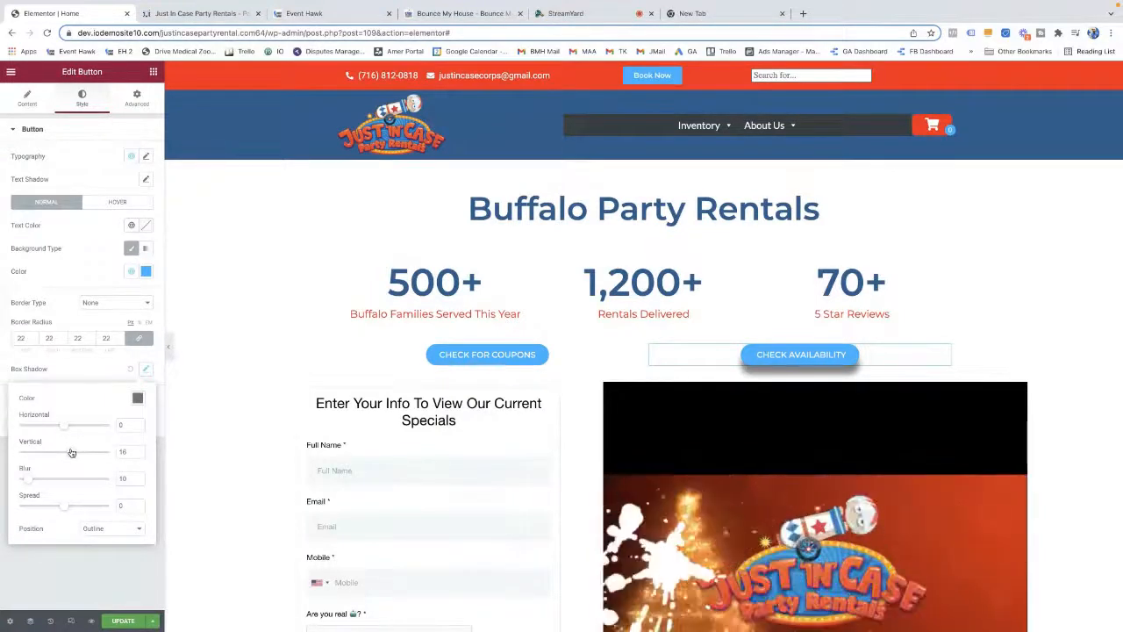
click(505, 360)
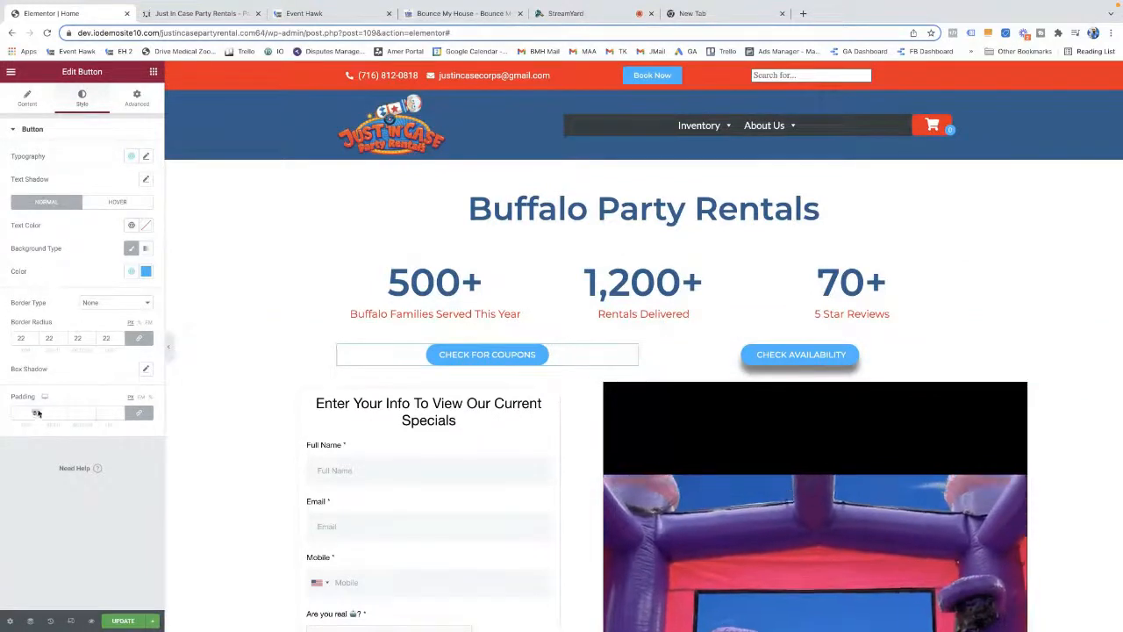
click(146, 369)
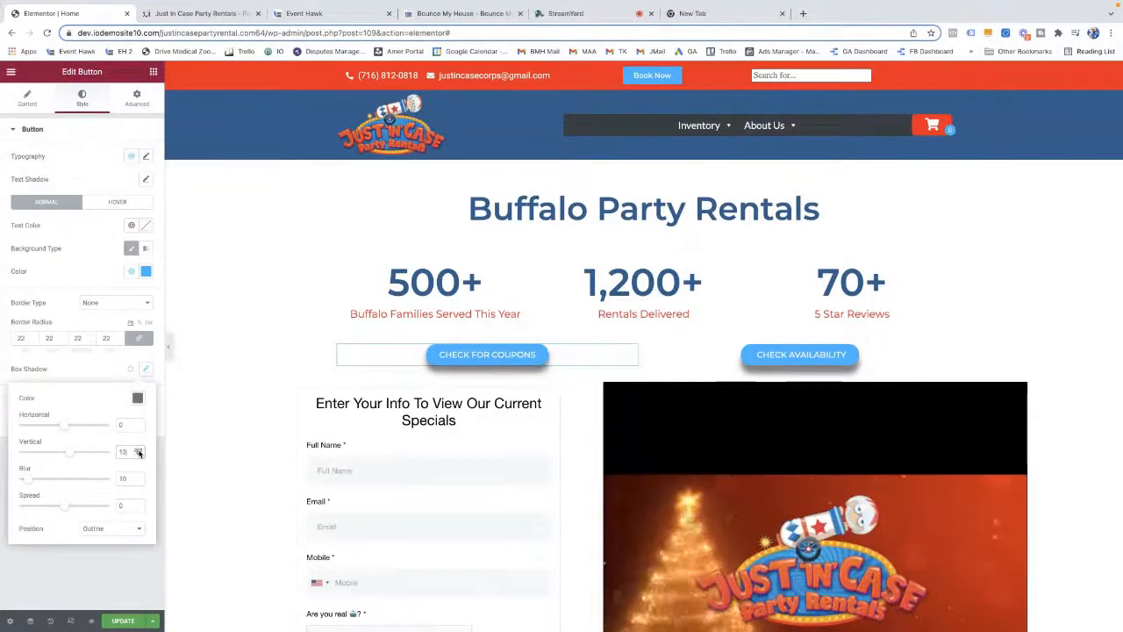
click(506, 361)
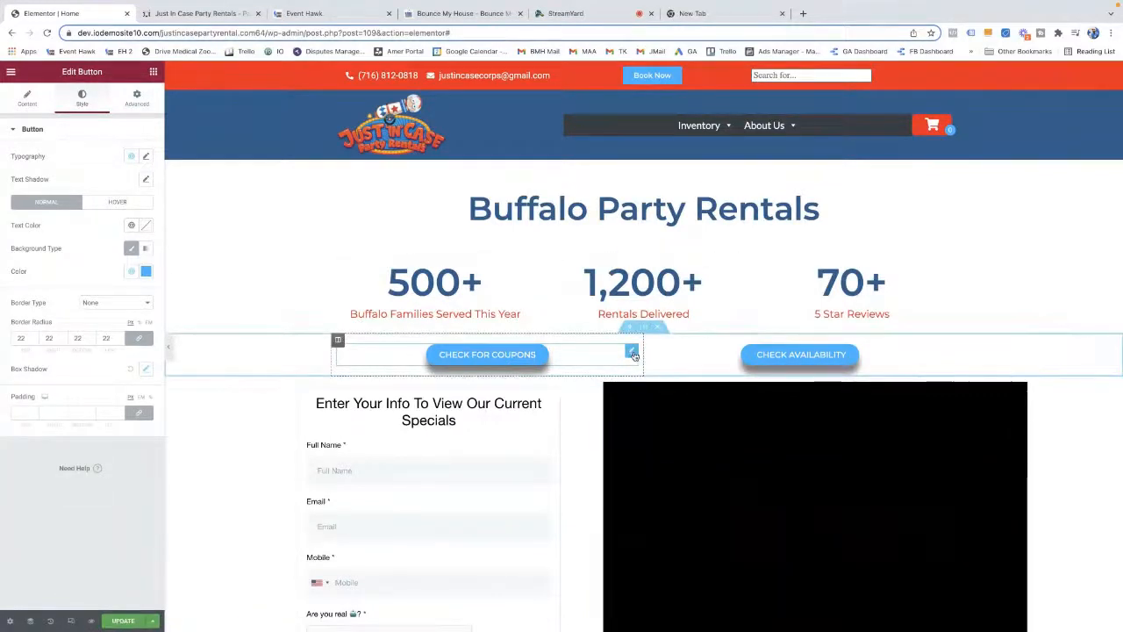
Review the specials form and the page sections below the new buttons as possible link targets
scroll(470, 386, down, 2)
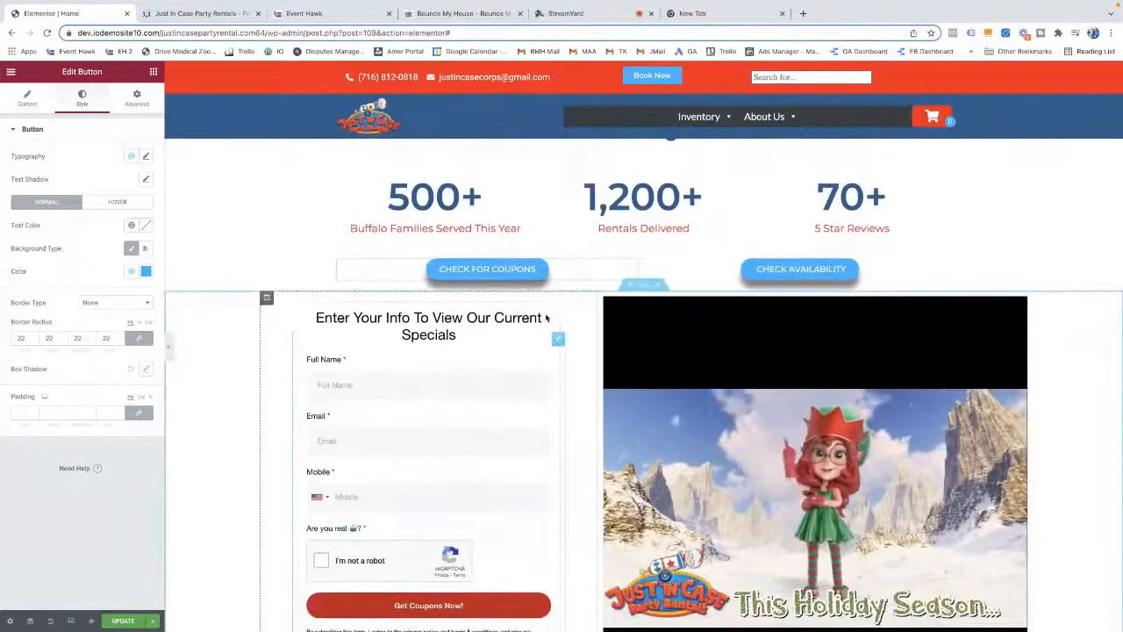
click(447, 359)
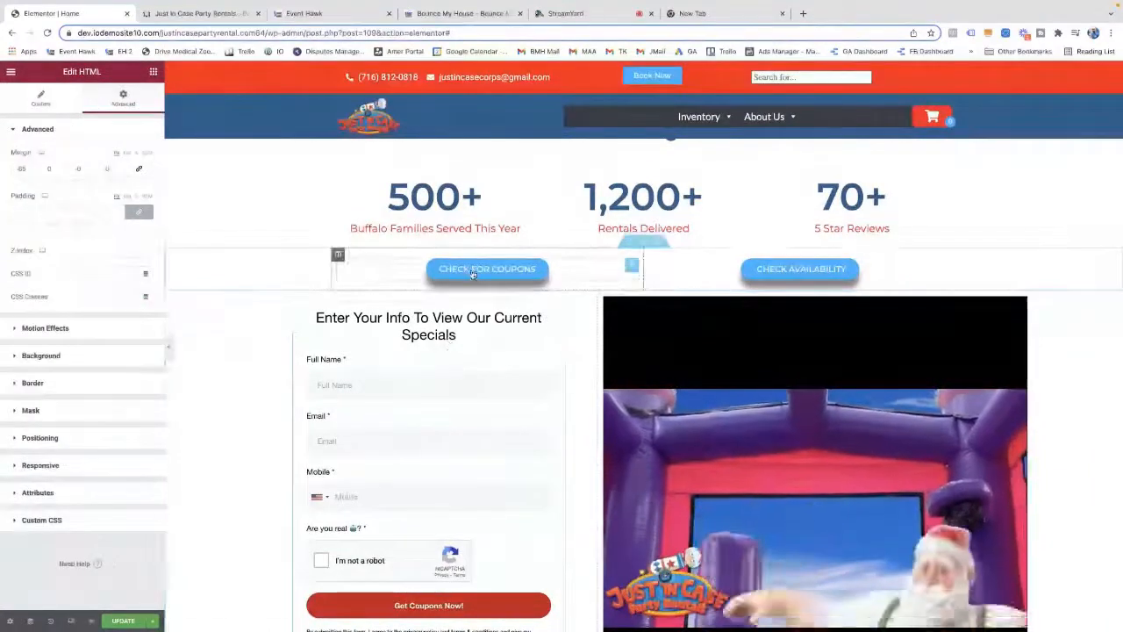
scroll(472, 274, down, 5)
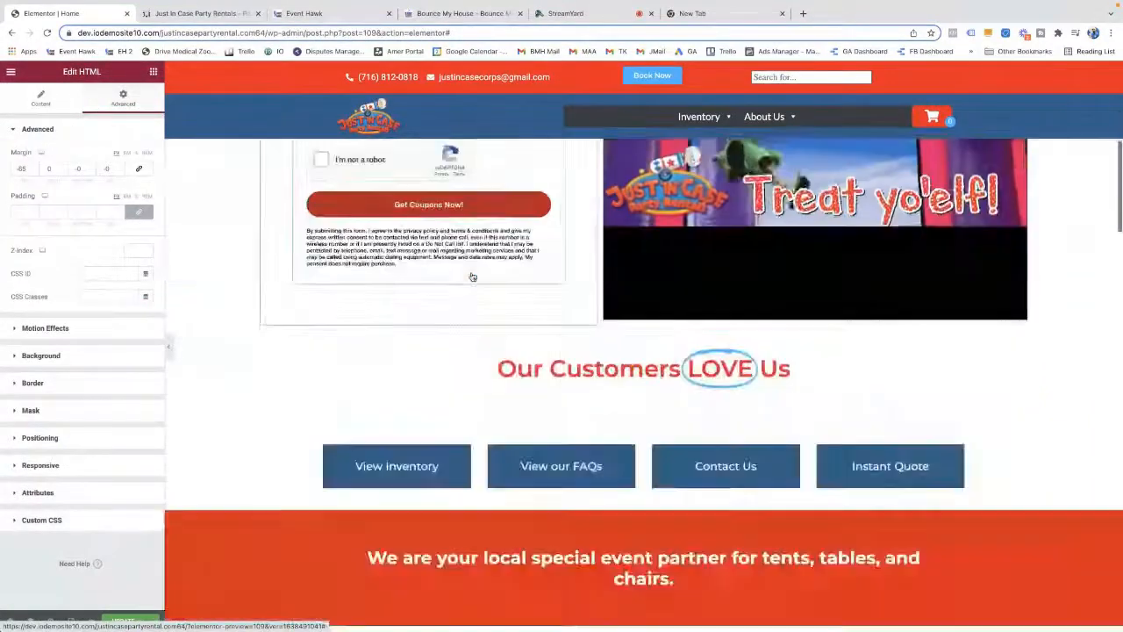
scroll(472, 273, up, 5)
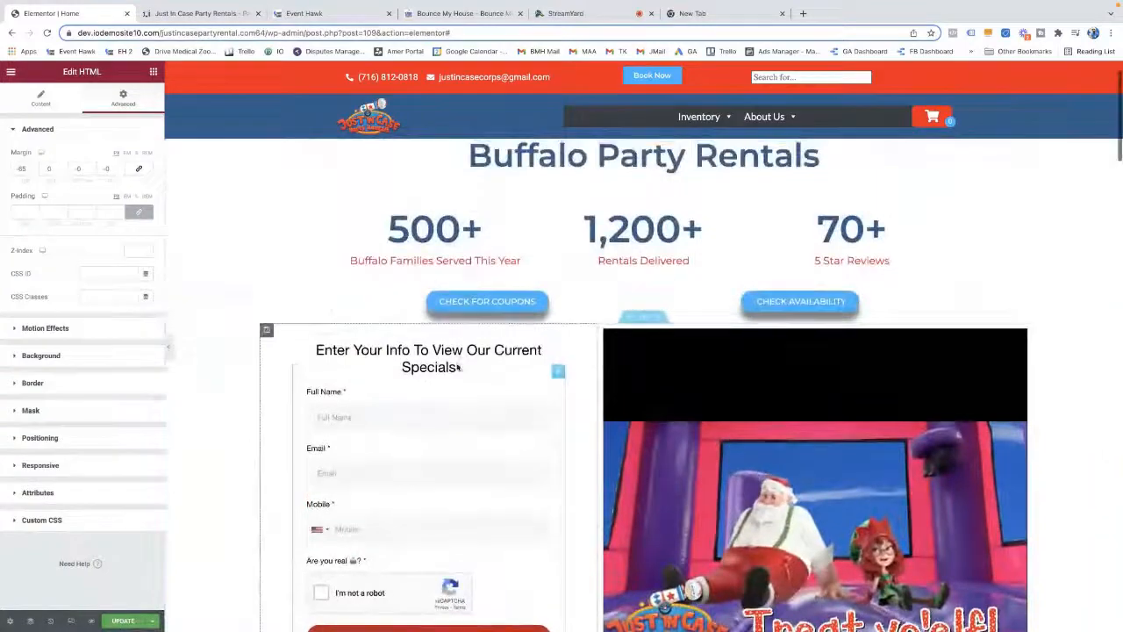
scroll(471, 272, down, 10)
scroll(454, 351, up, 10)
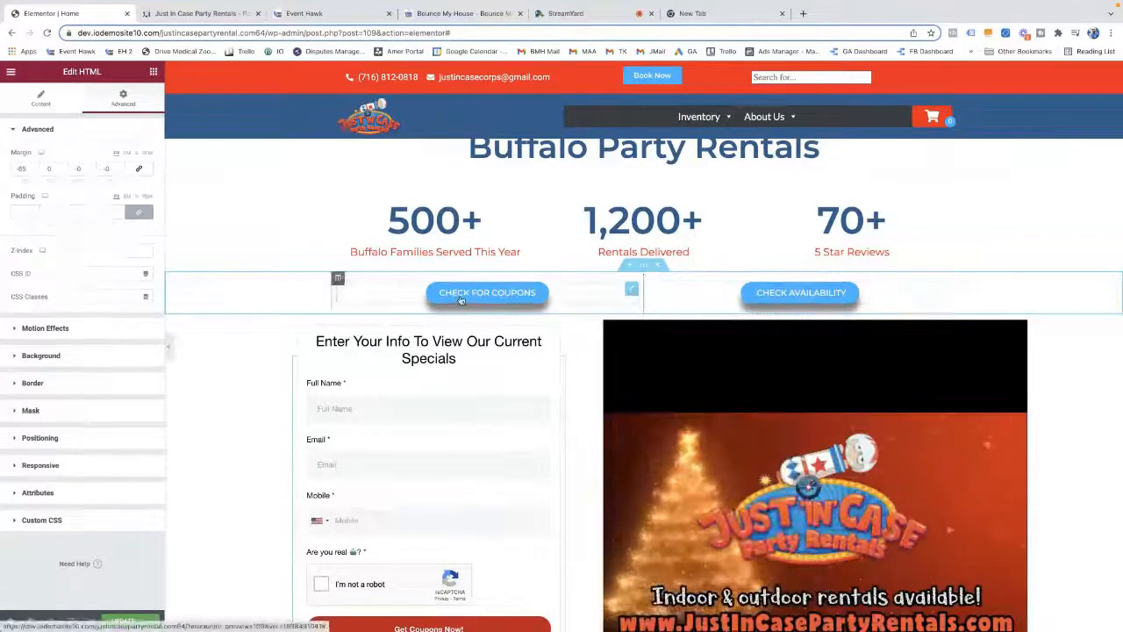
click(460, 300)
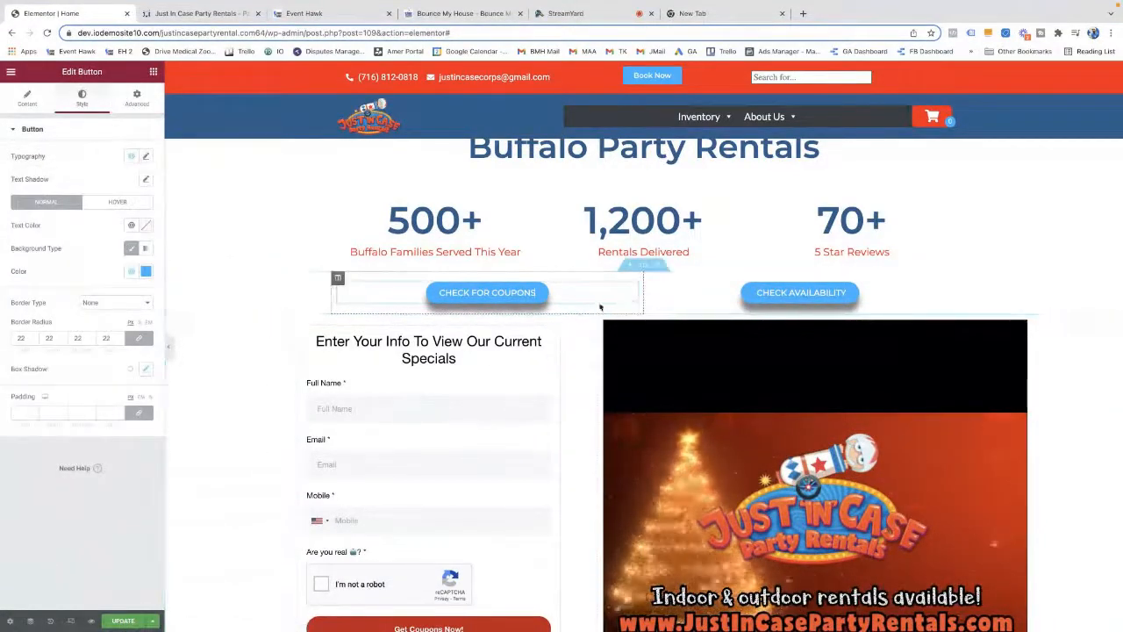
Duplicate the CHECK FOR COUPONS button's column and set the first copy's text to SHOP NOW
click(338, 279)
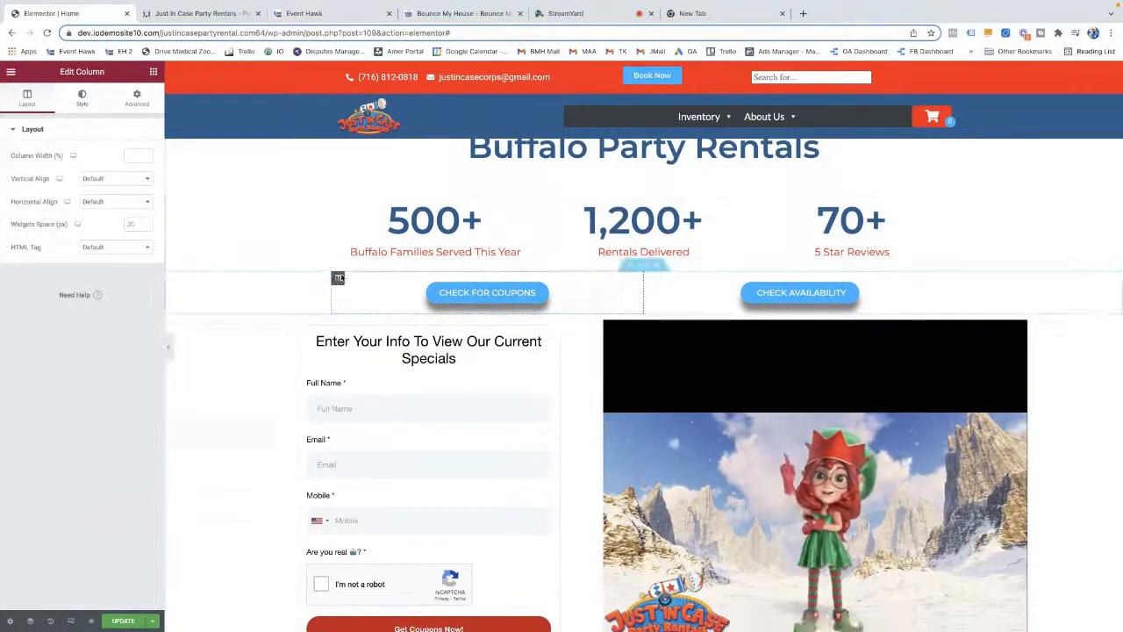
right_click(341, 279)
click(410, 302)
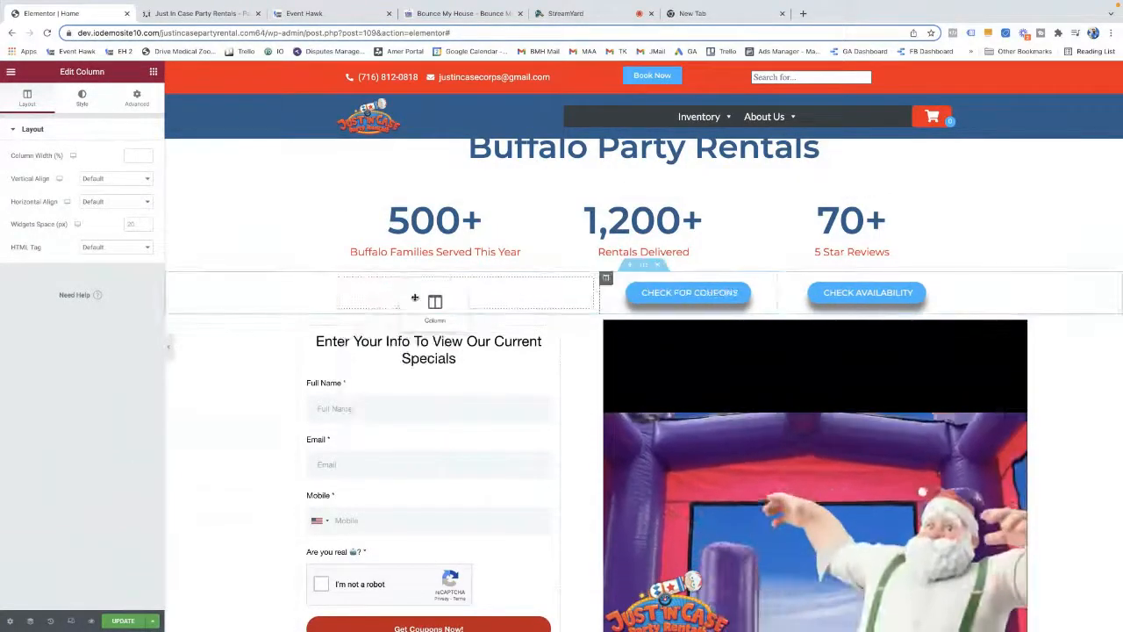
click(431, 297)
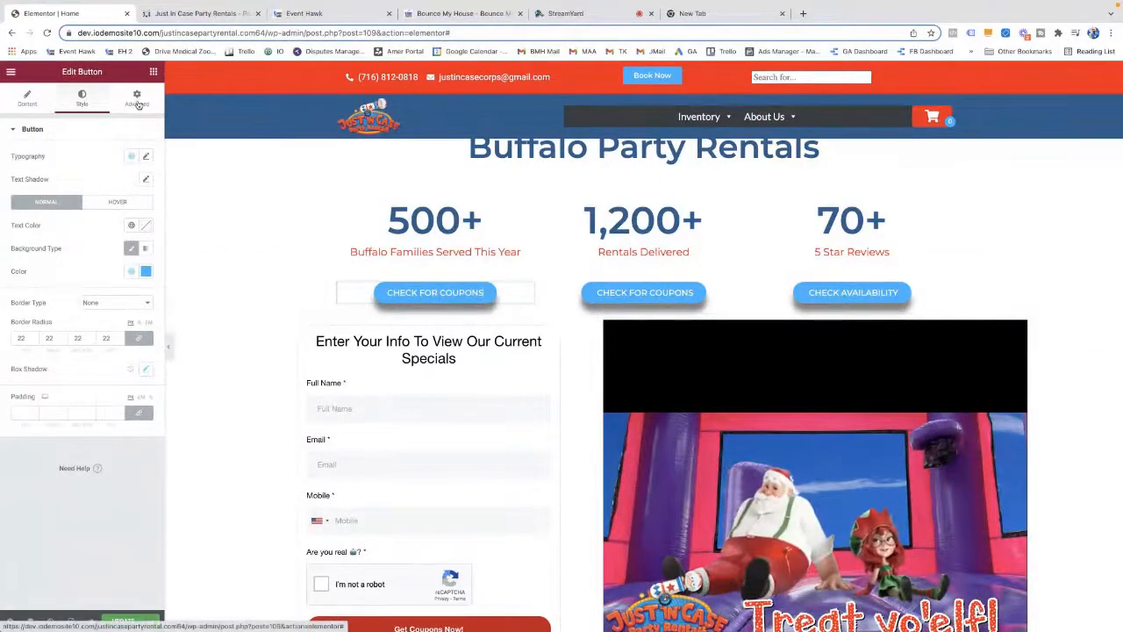
click(27, 98)
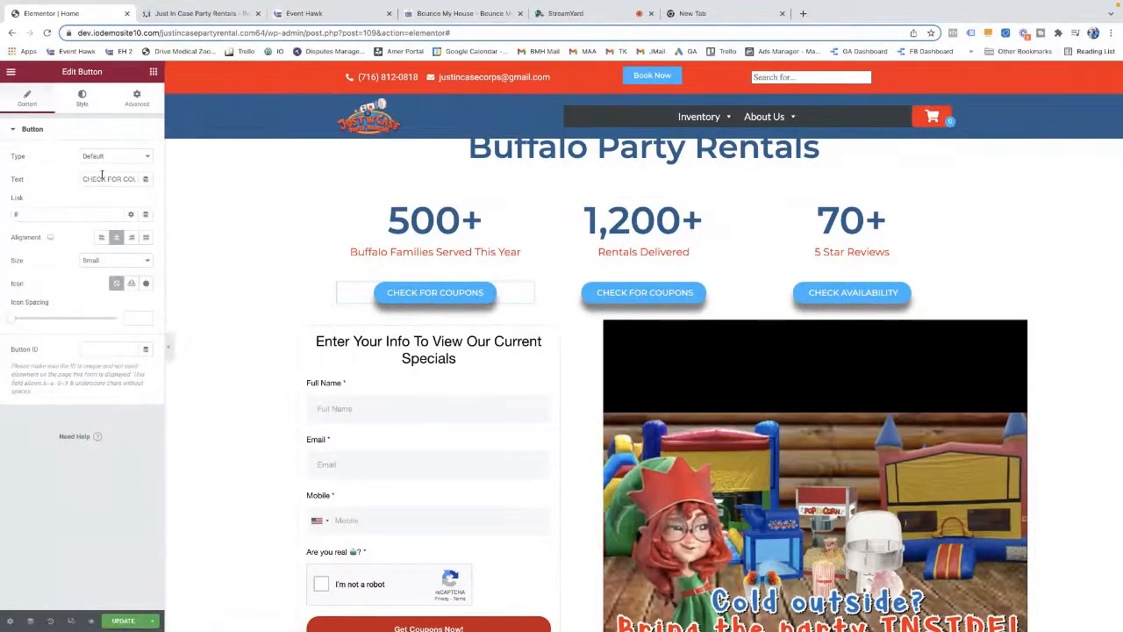
text(SHOP NOW)
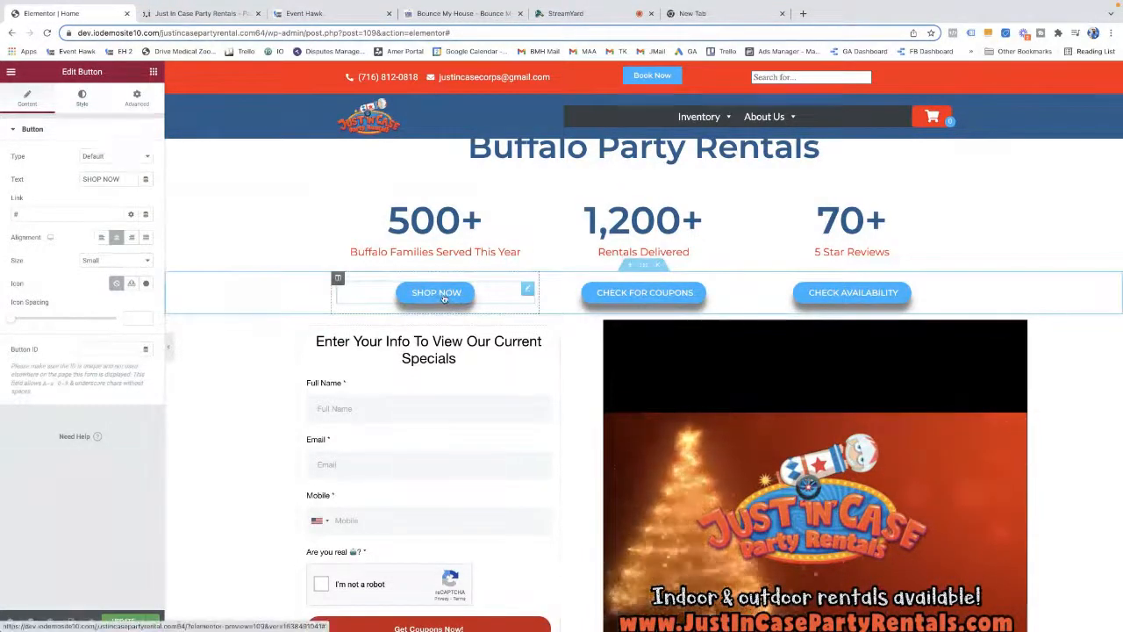
Set the CSS ID of the section containing the rental category grid to shop
scroll(443, 300, down, 5)
scroll(452, 315, down, 2)
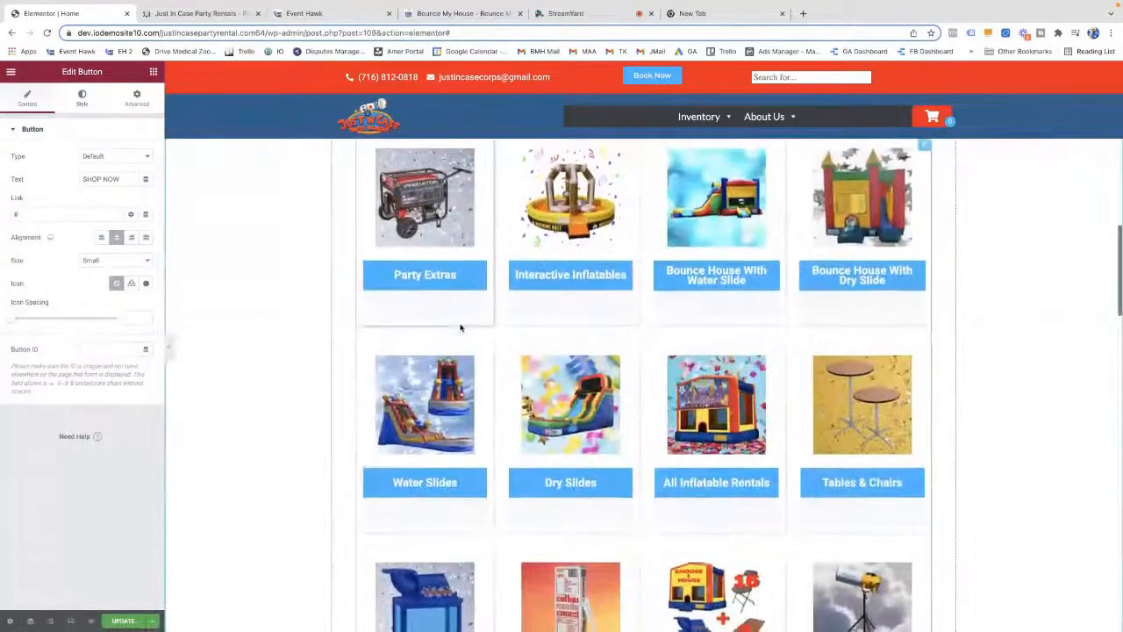
scroll(458, 326, up, 2)
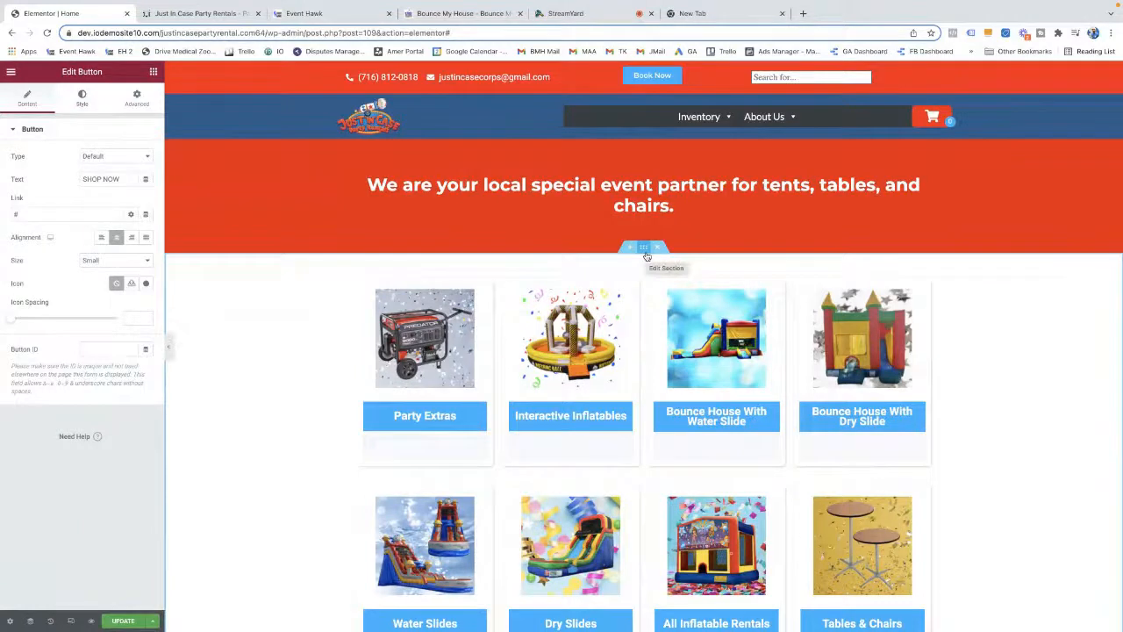
click(644, 247)
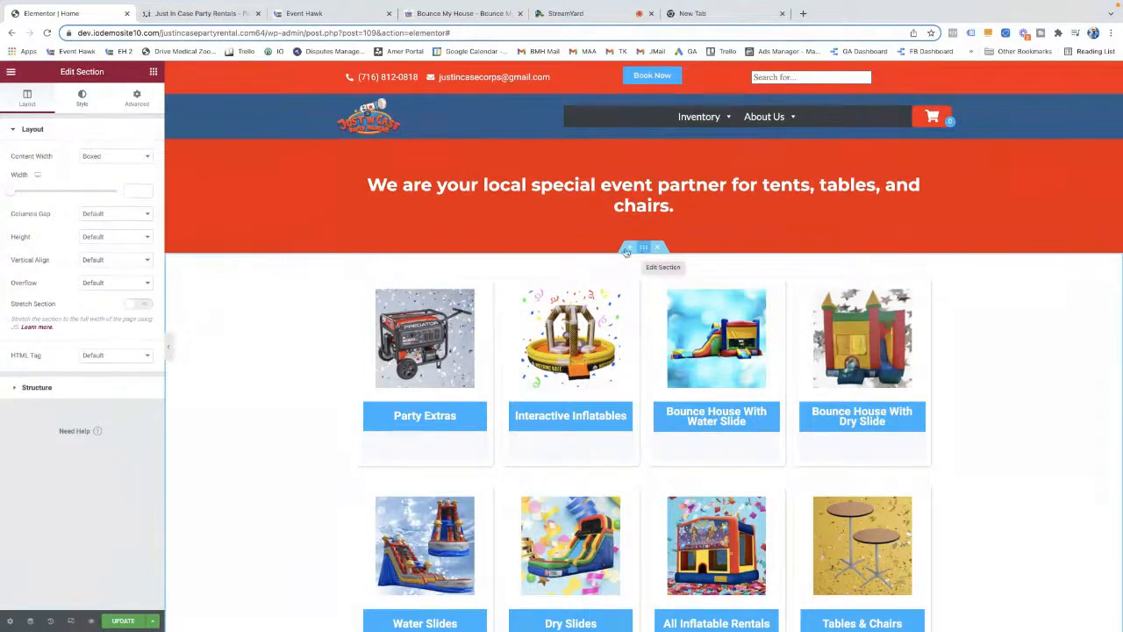
click(137, 103)
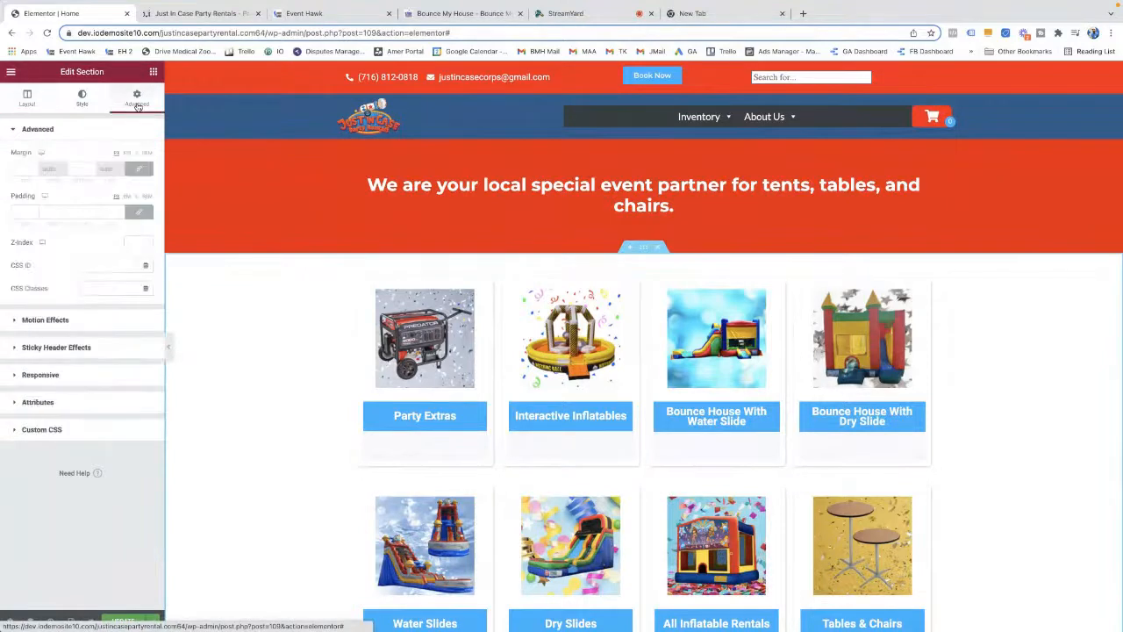
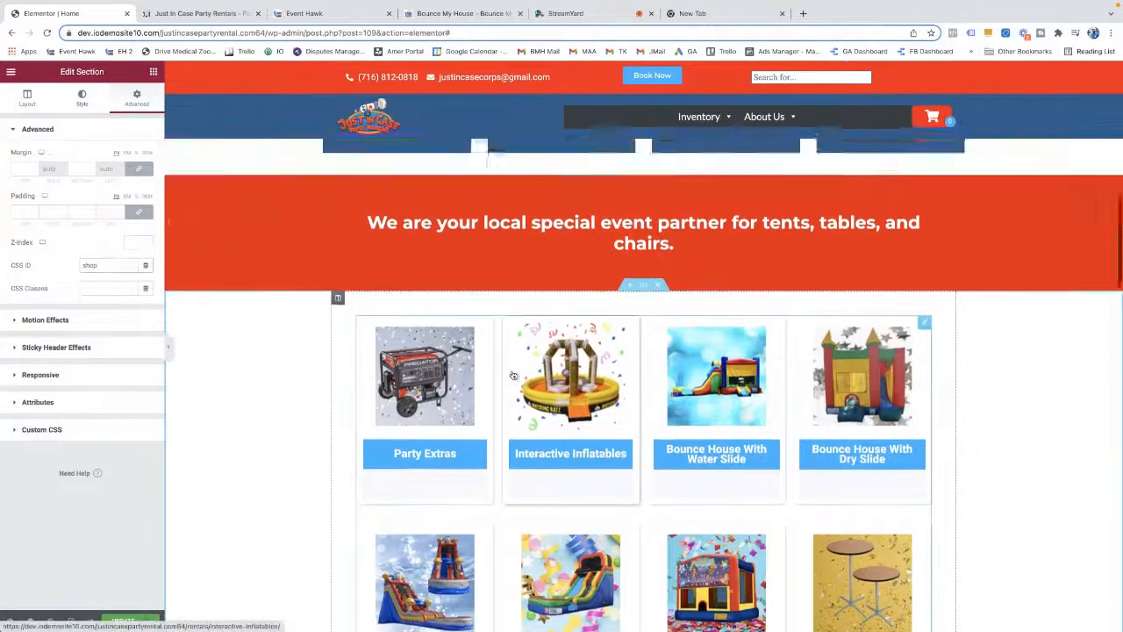
Set the link of the SHOP NOW button below the statistics to #shop
scroll(514, 376, up, 10)
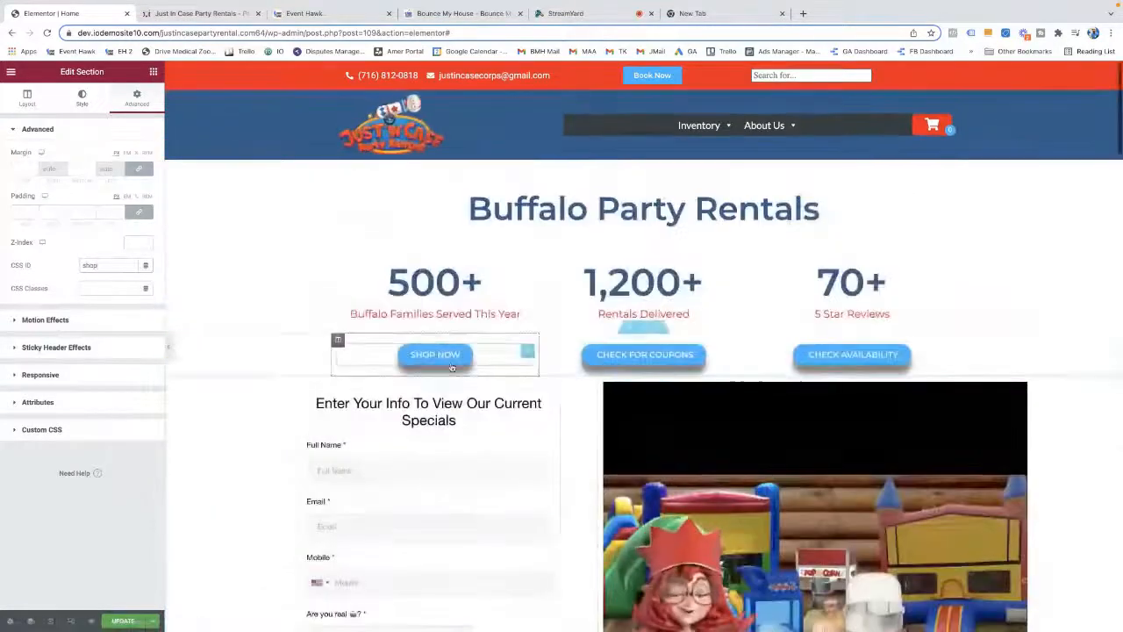
click(452, 367)
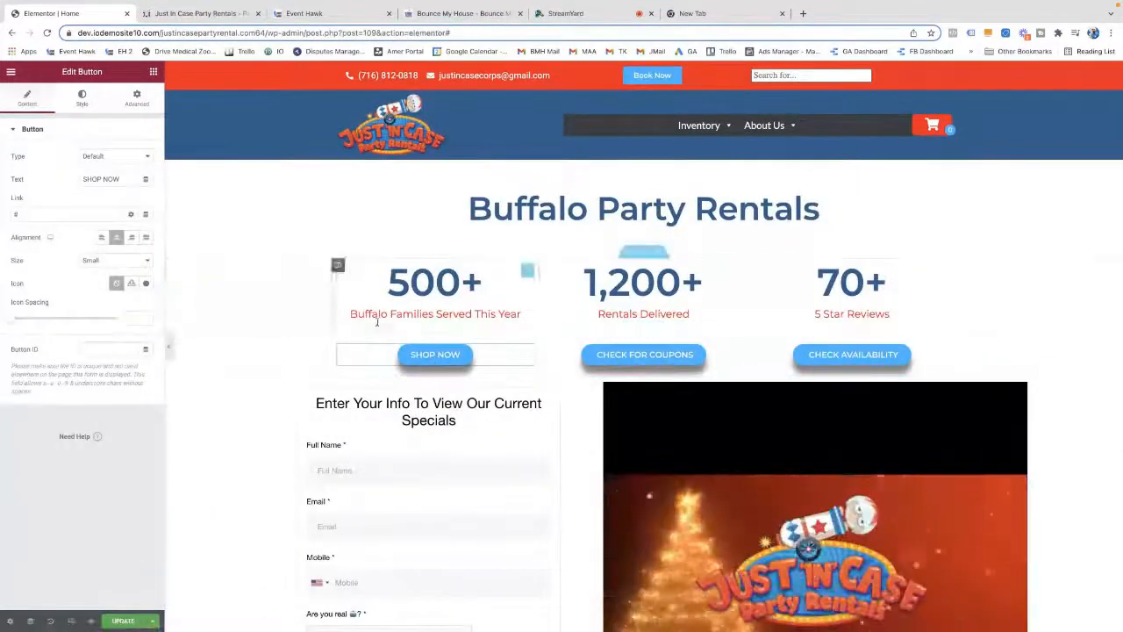
click(58, 211)
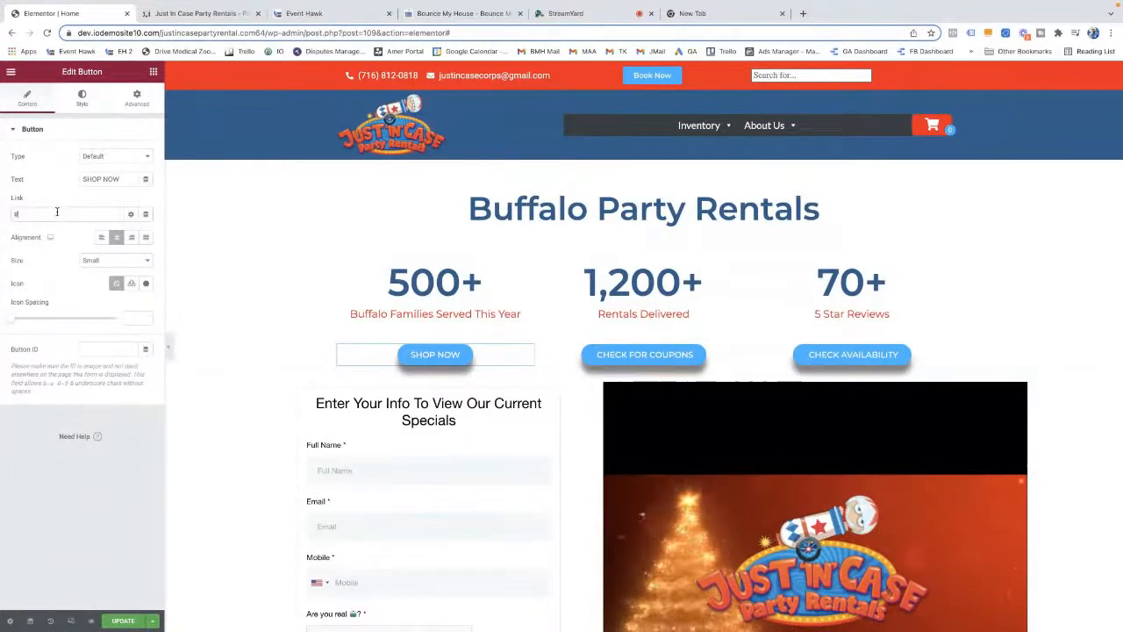
text(shop)
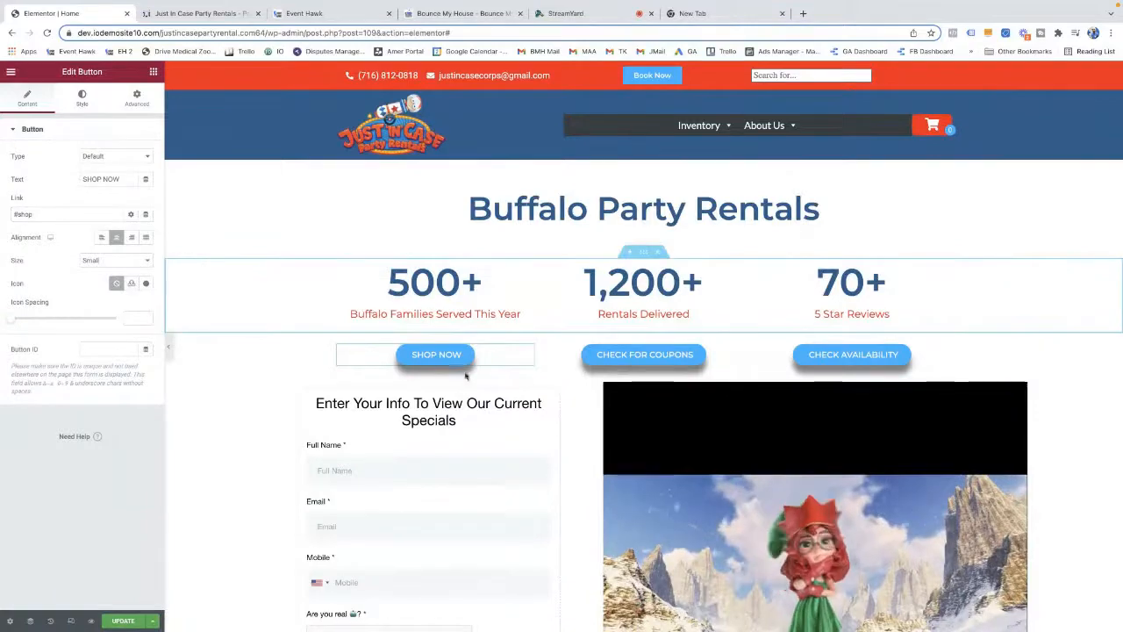
Test the SHOP NOW button's link in the desktop layout, returning to the page's start after each jump
click(436, 354)
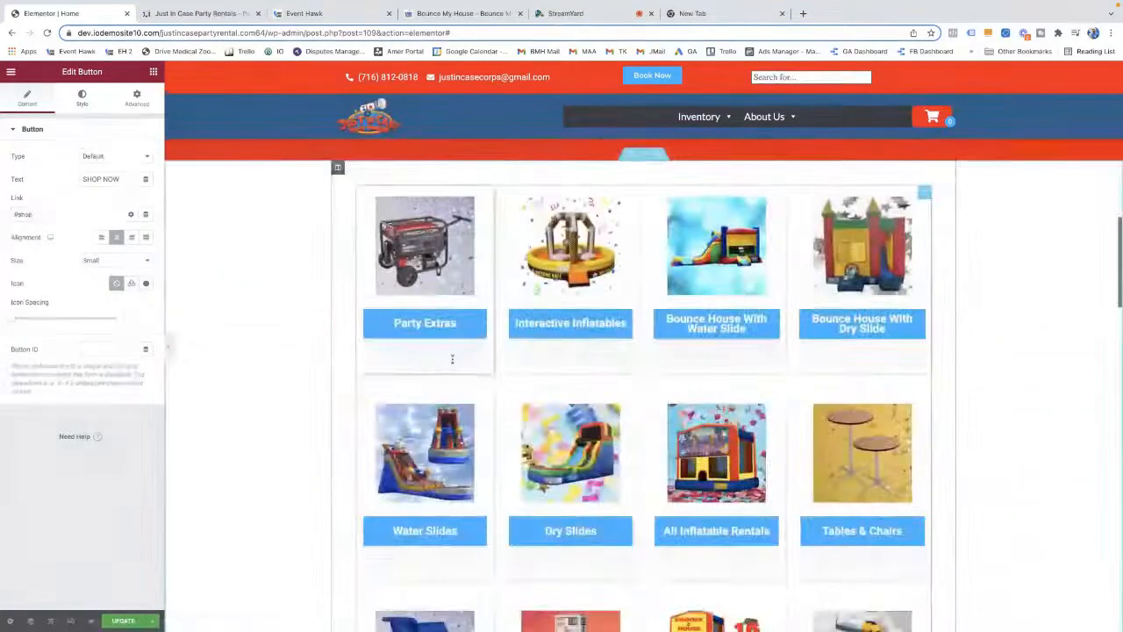
scroll(452, 359, up, 10)
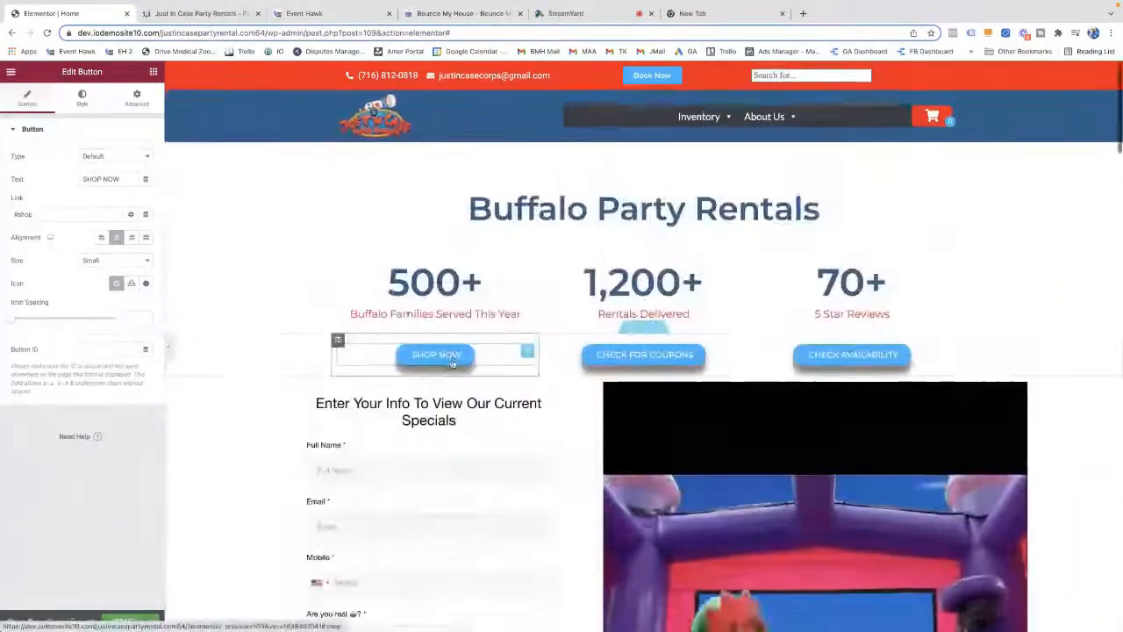
click(447, 360)
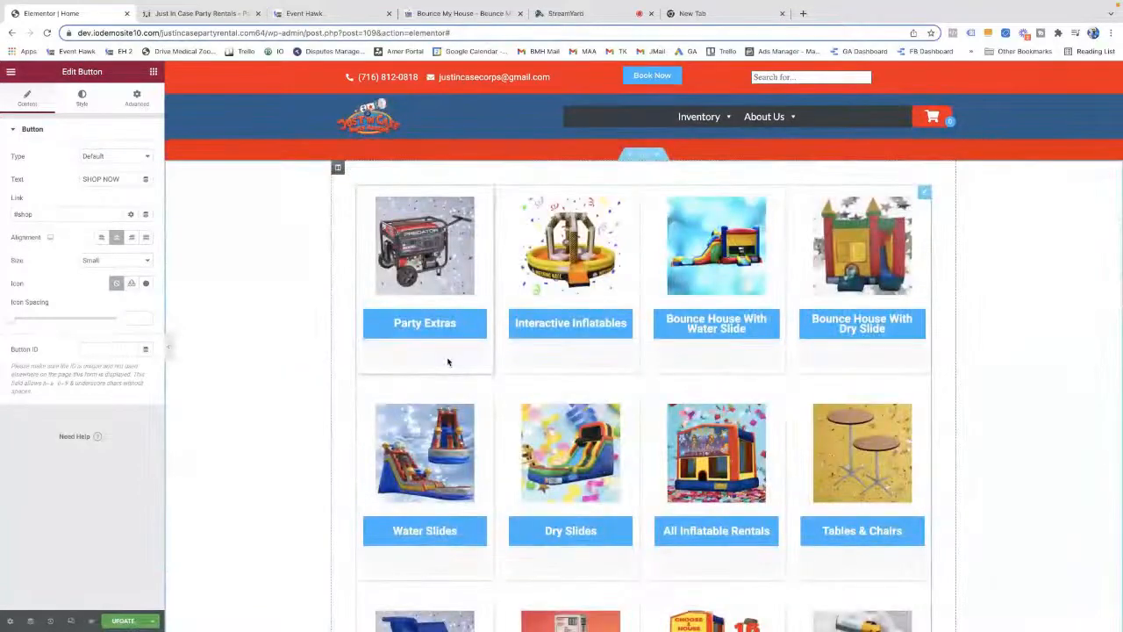
scroll(444, 324, up, 10)
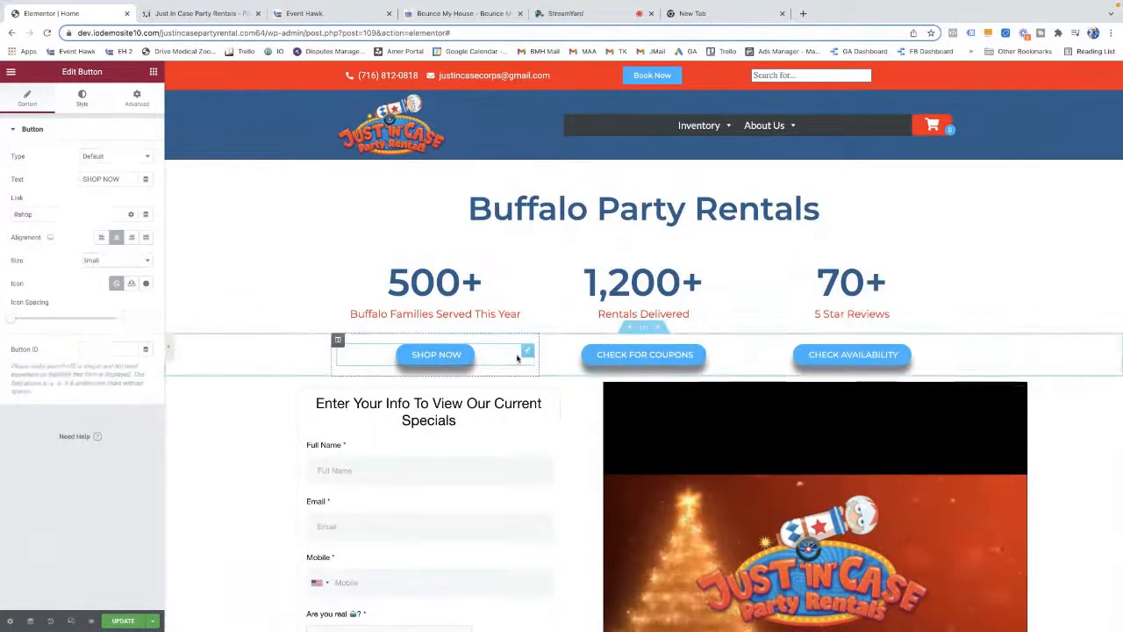
click(445, 355)
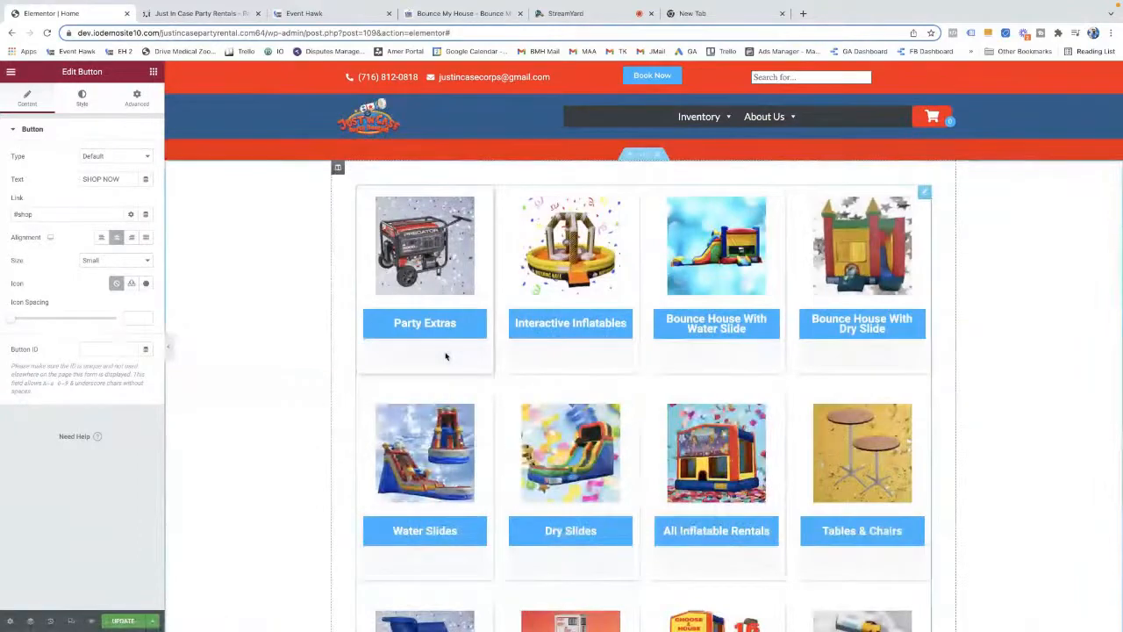
scroll(477, 139, up, 5)
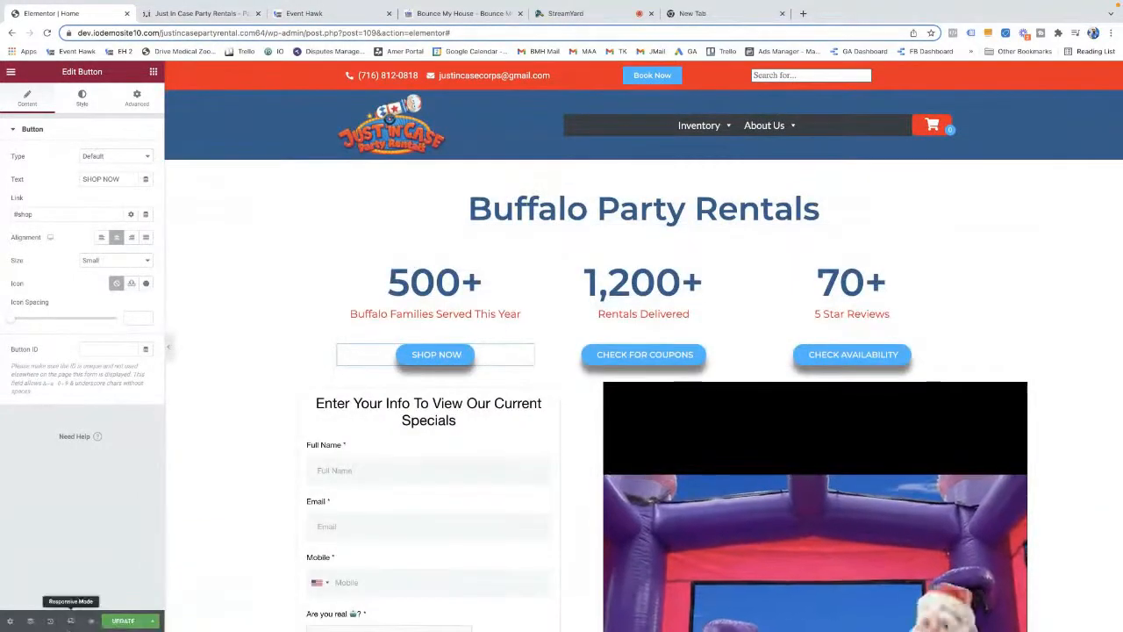
Show the page in the mobile responsive view and test the SHOP NOW button's link there
click(71, 620)
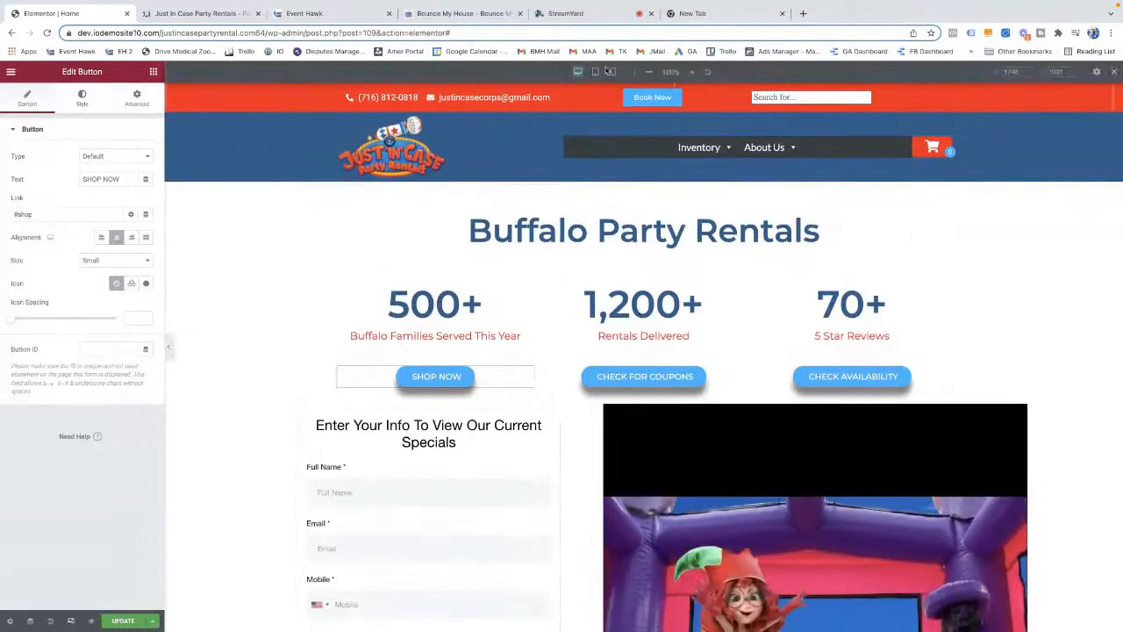
scroll(632, 290, down, 4)
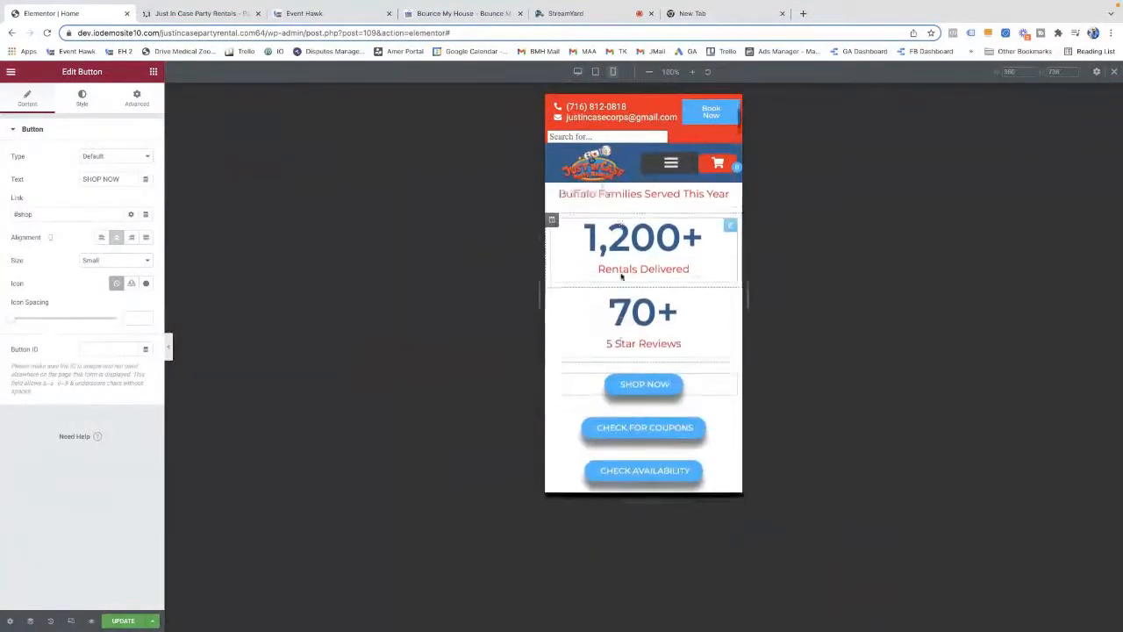
scroll(657, 305, up, 2)
scroll(660, 351, down, 2)
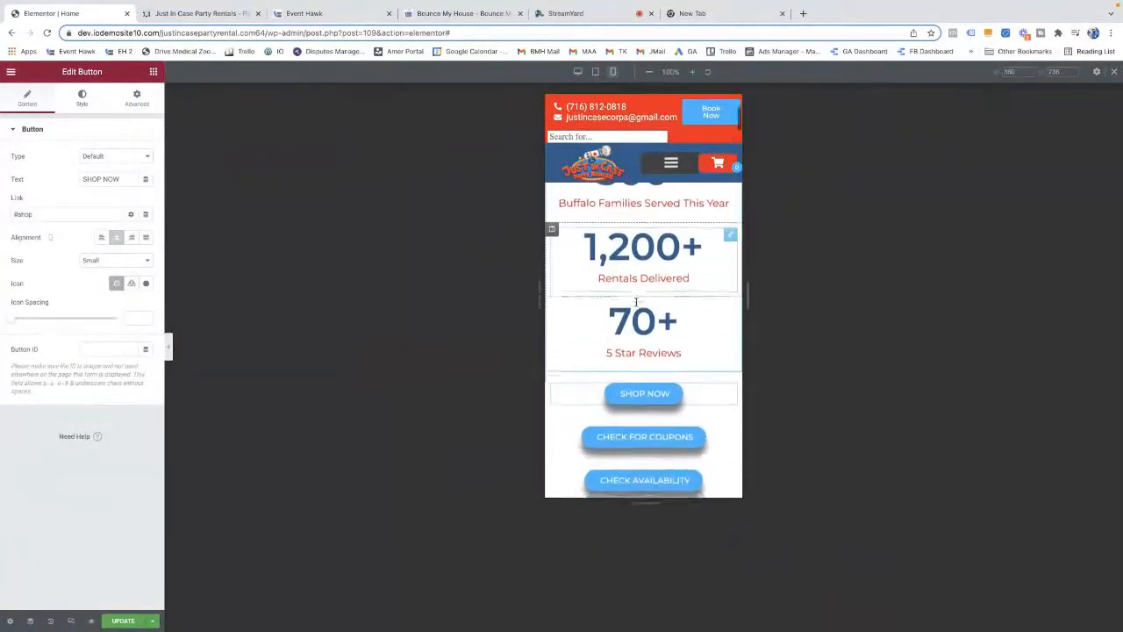
click(644, 383)
scroll(642, 381, up, 15)
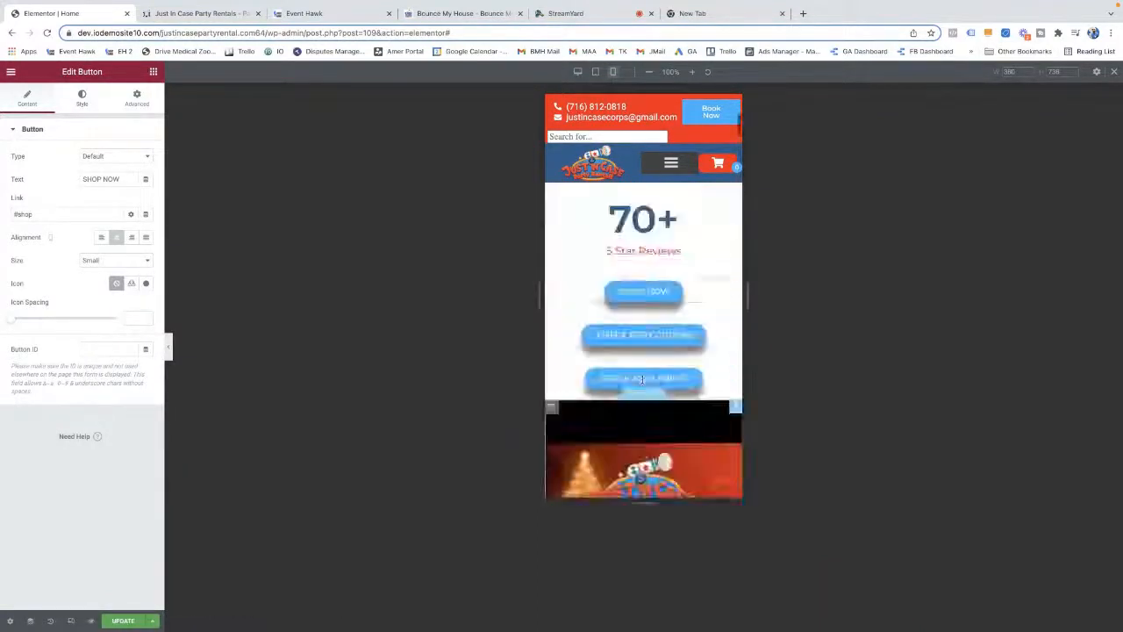
scroll(644, 377, down, 3)
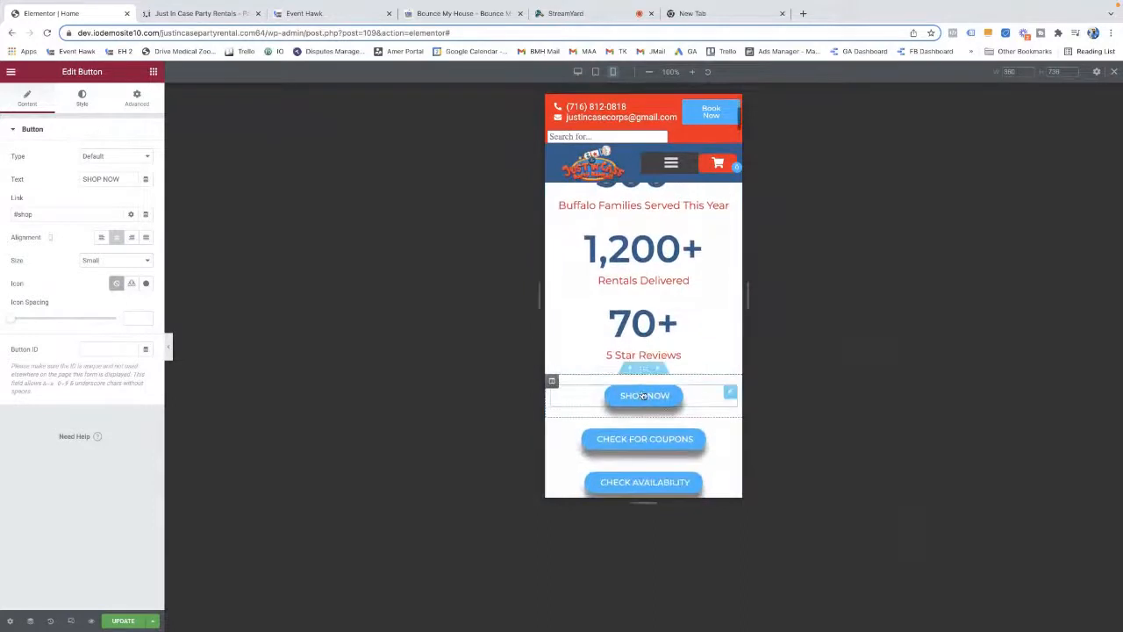
click(644, 395)
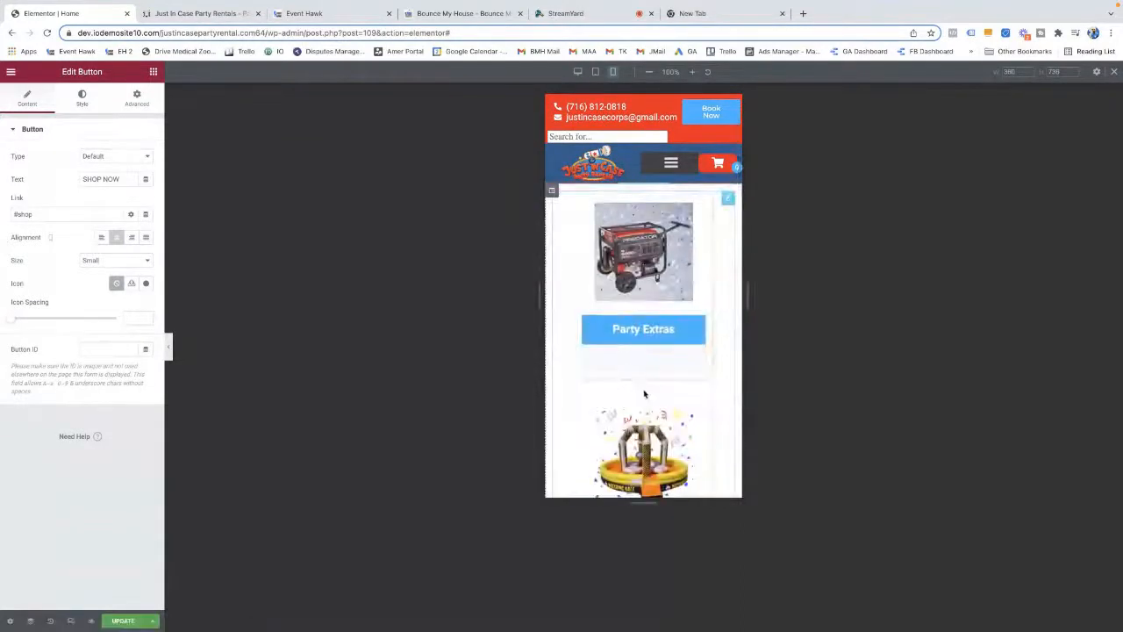
scroll(635, 258, up, 10)
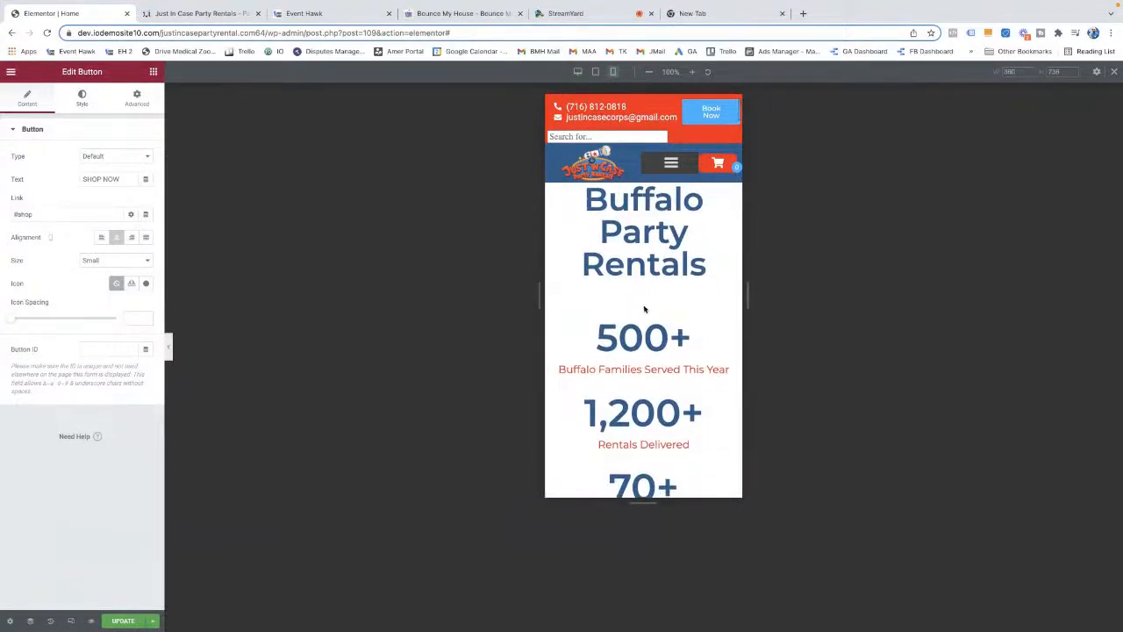
Examine the statistics section's responsive options and the mobile layout from the page heading to the customer reviews heading
click(642, 309)
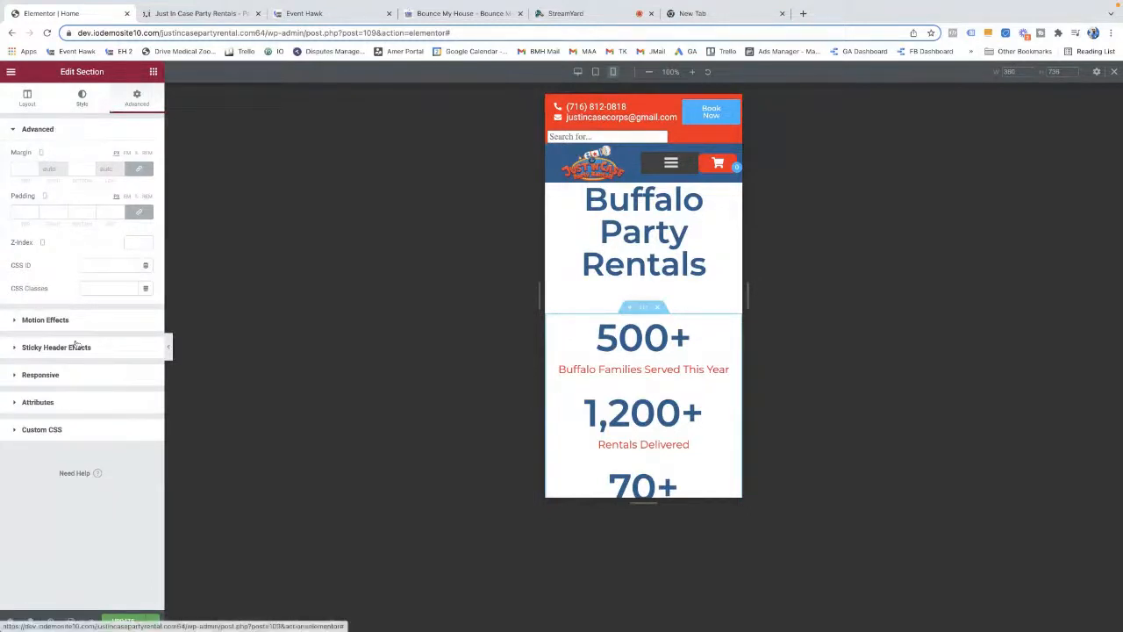
click(72, 383)
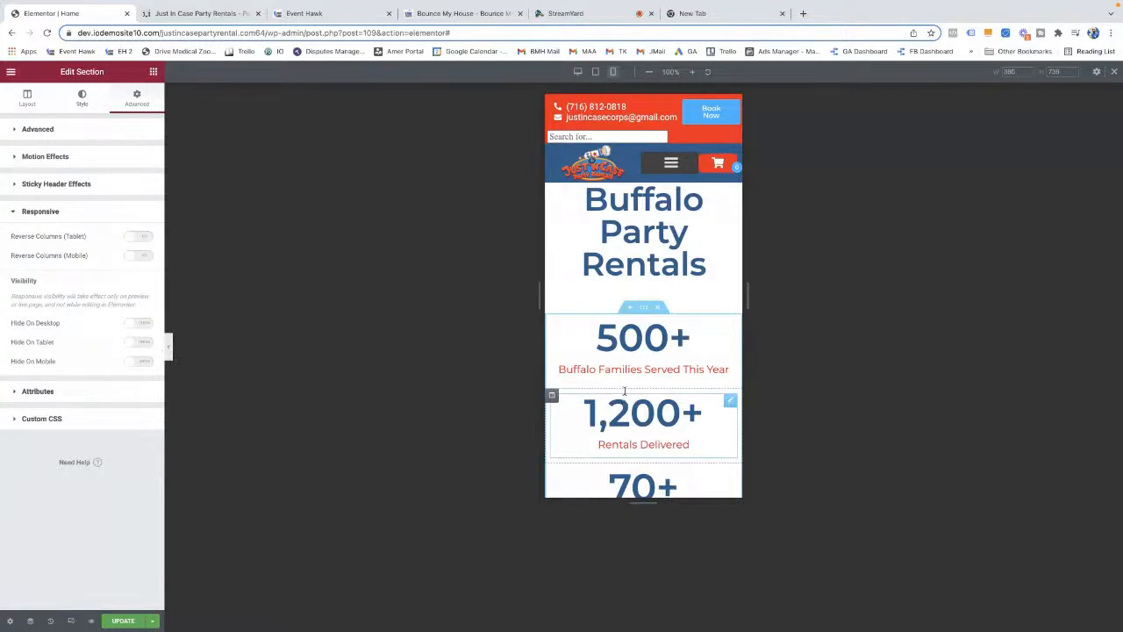
scroll(625, 391, down, 10)
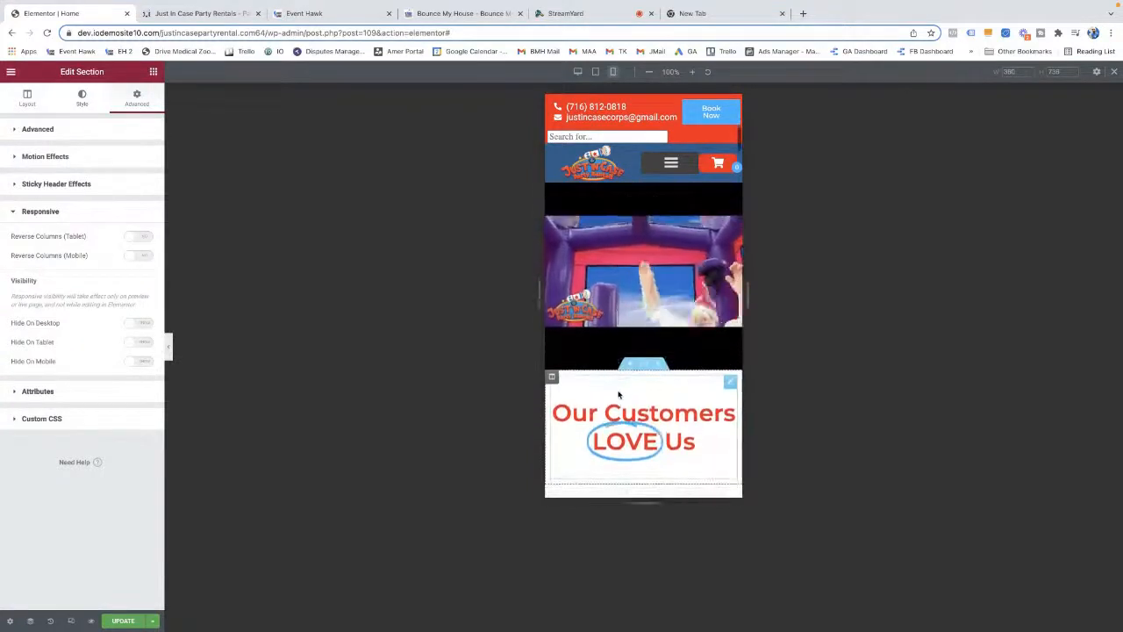
scroll(618, 395, up, 1)
scroll(619, 395, down, 2)
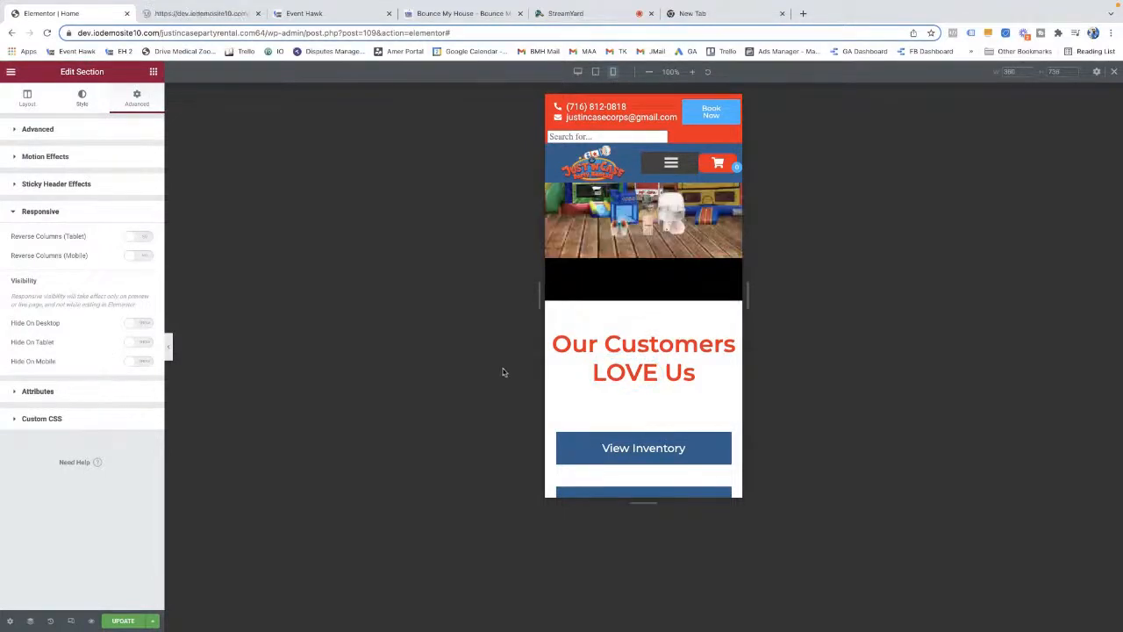
scroll(647, 350, up, 8)
scroll(647, 350, up, 2)
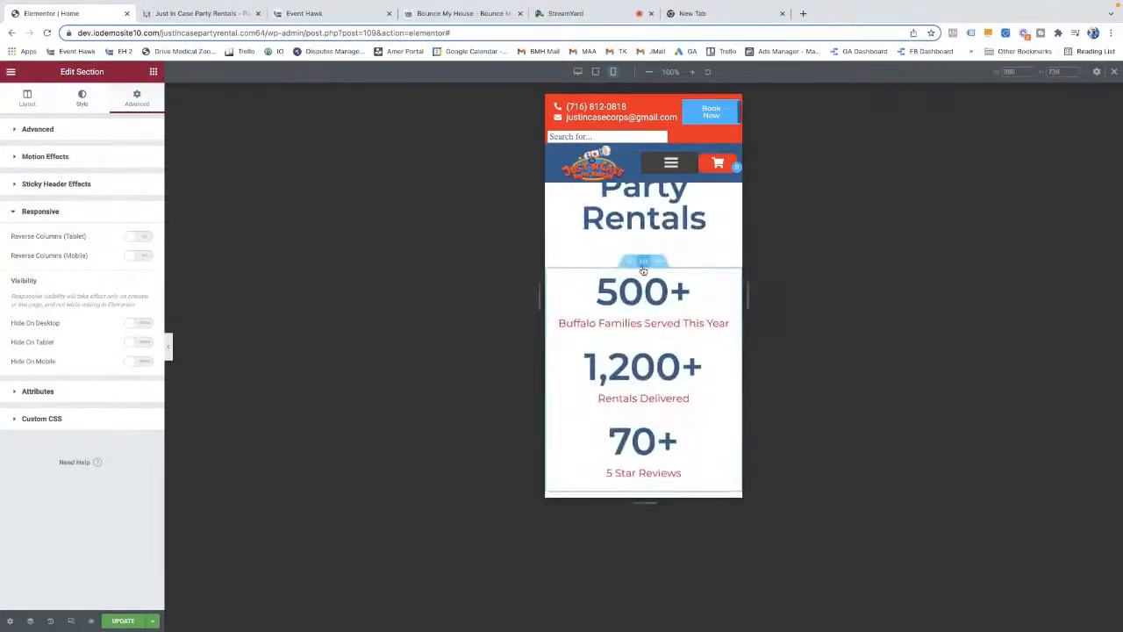
right_click(644, 267)
drag(593, 294, 614, 284)
click(496, 331)
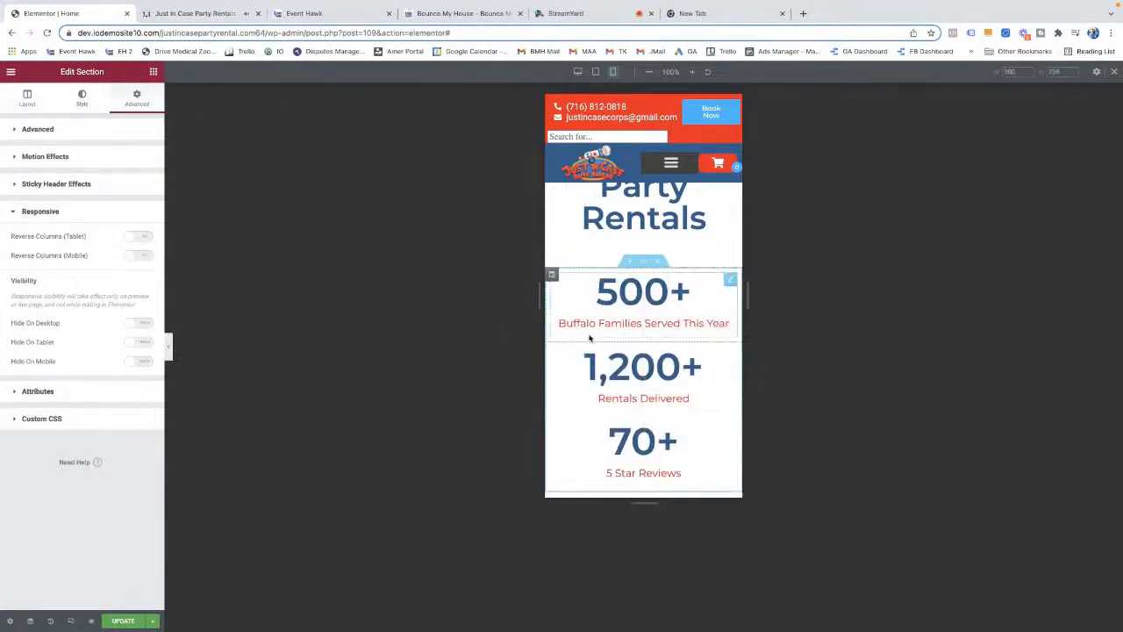
scroll(669, 362, down, 5)
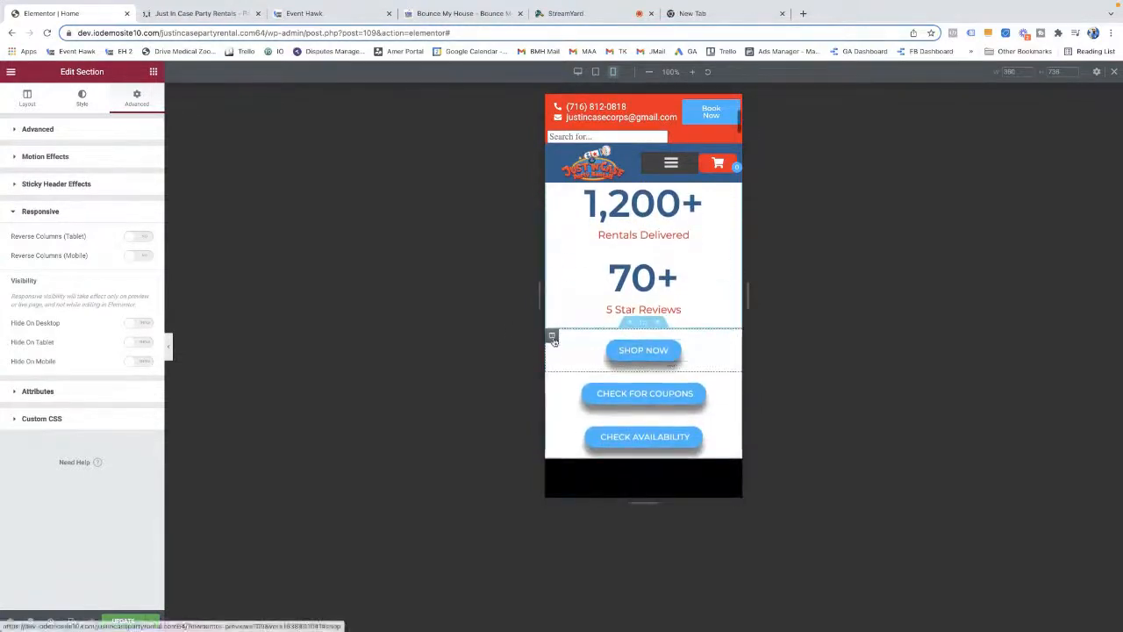
Look through the button section's advanced settings, including its responsive, attributes, custom CSS and sticky header options
click(643, 327)
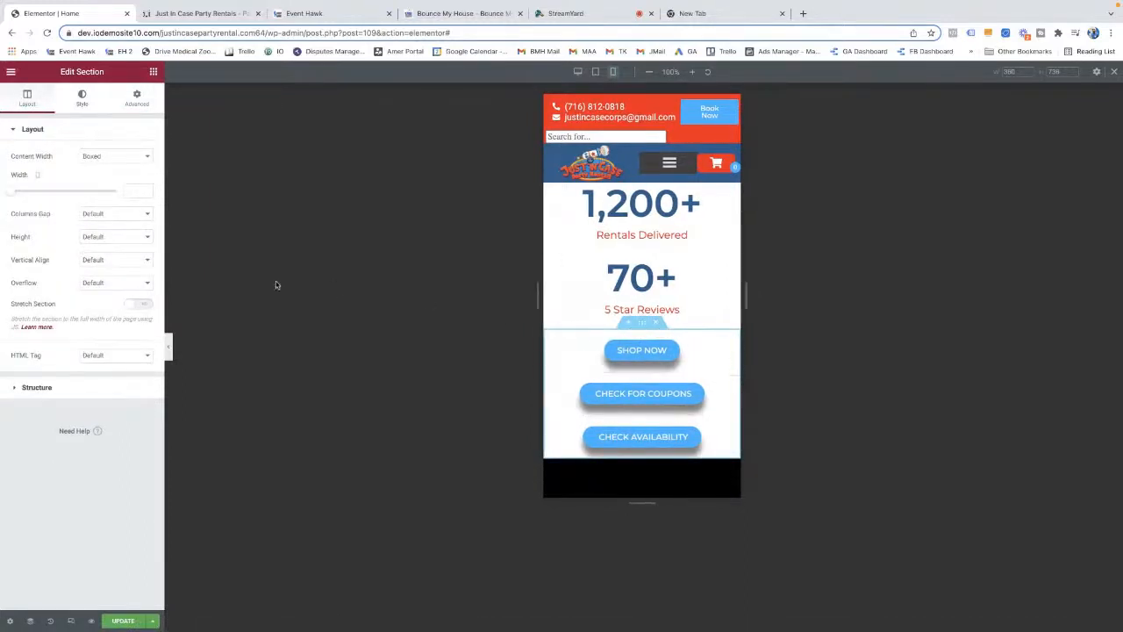
click(134, 102)
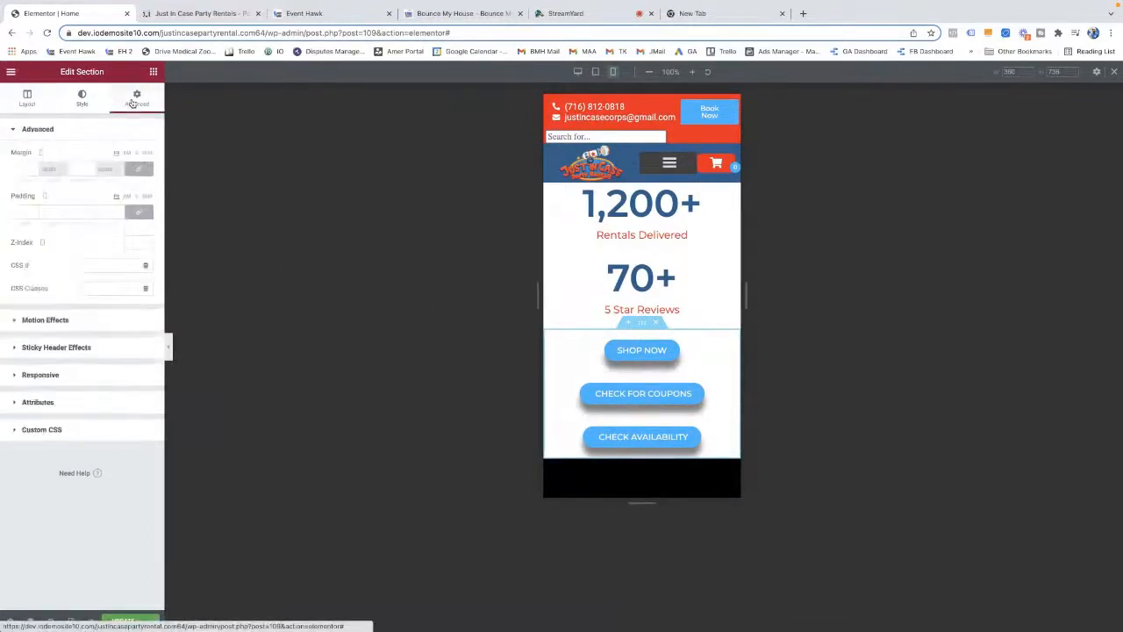
click(73, 377)
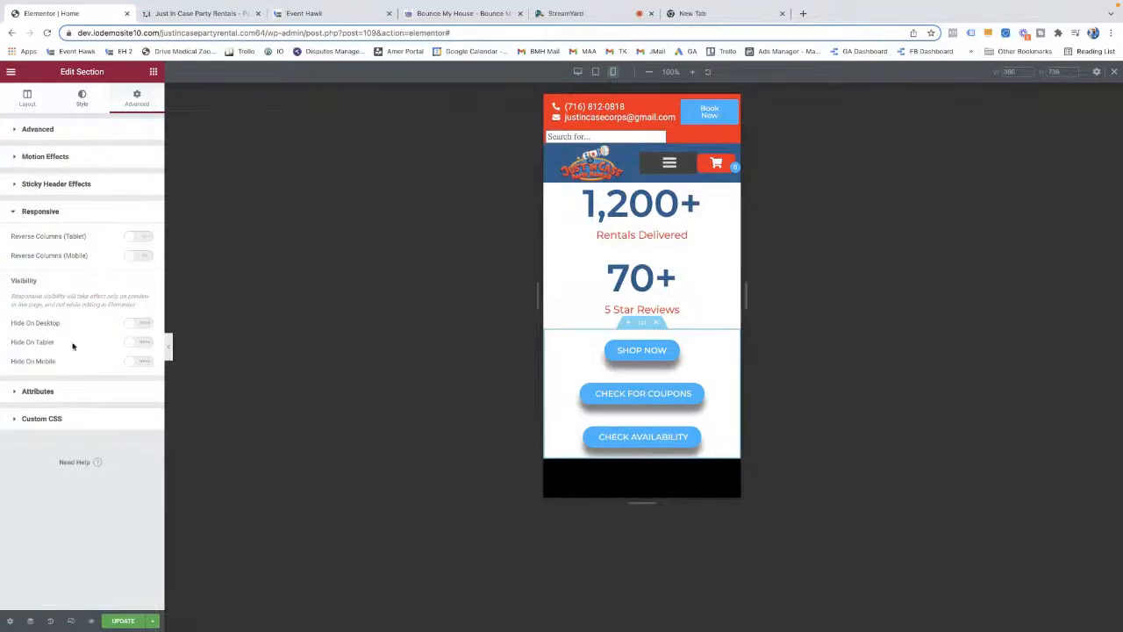
click(57, 392)
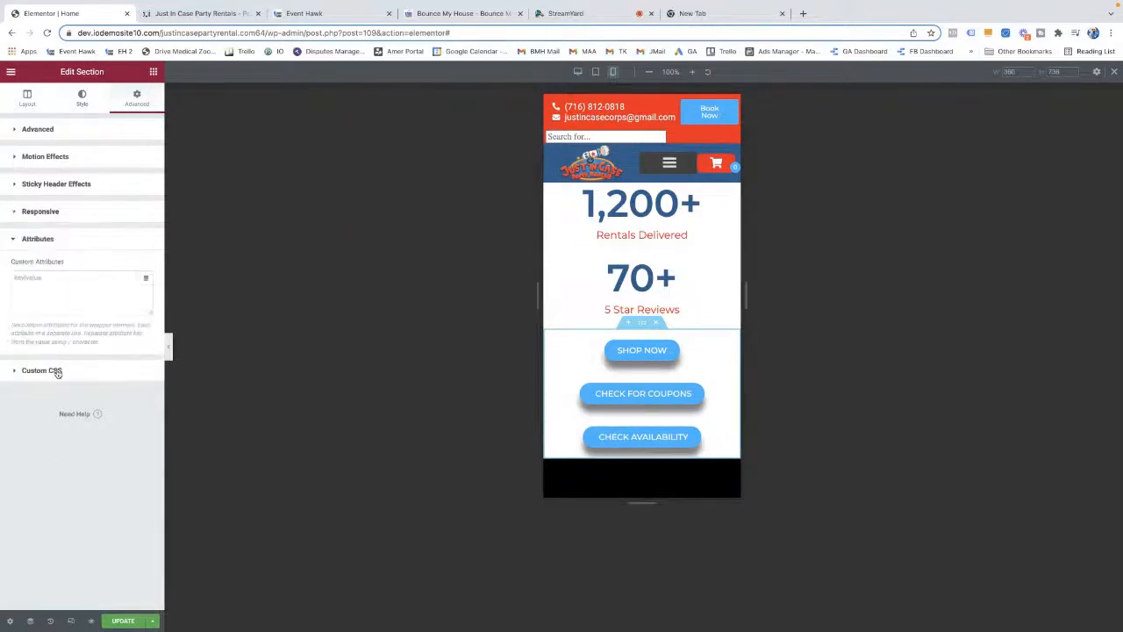
click(42, 371)
click(74, 186)
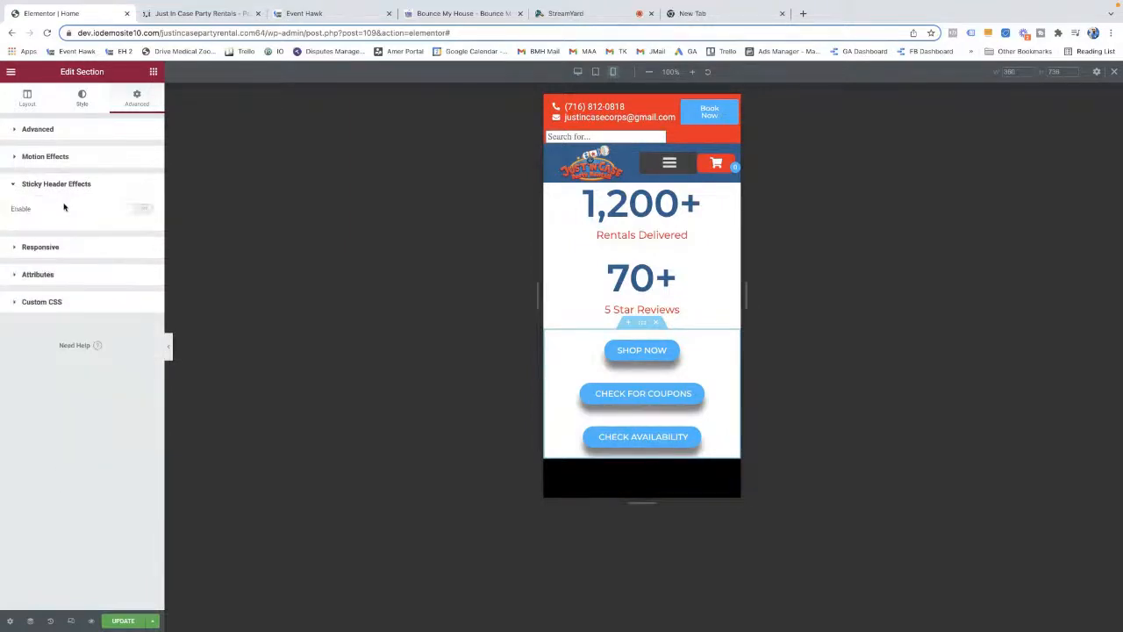
click(44, 248)
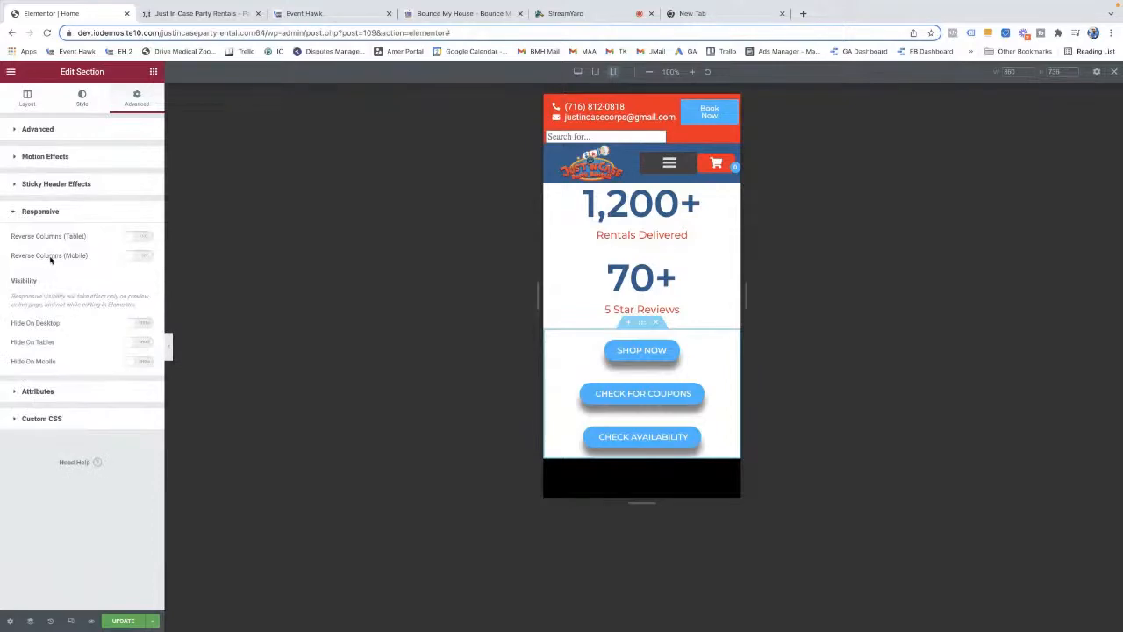
Open the WordPress admin dashboard at myadacademy.com/wp-admin in the empty browser tab
click(718, 18)
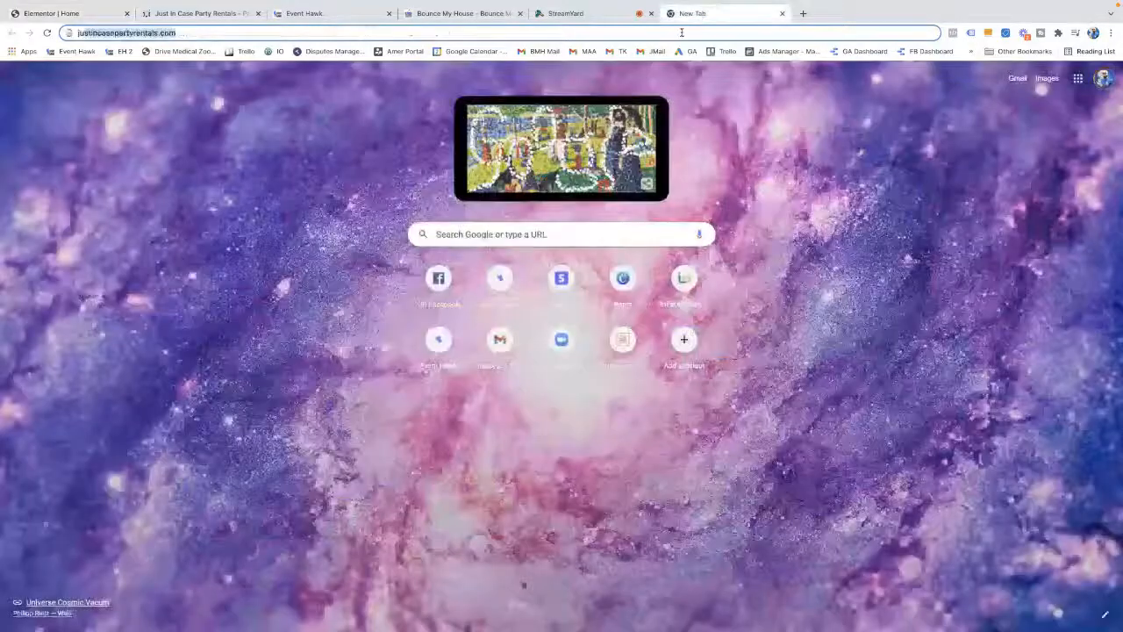
click(681, 32)
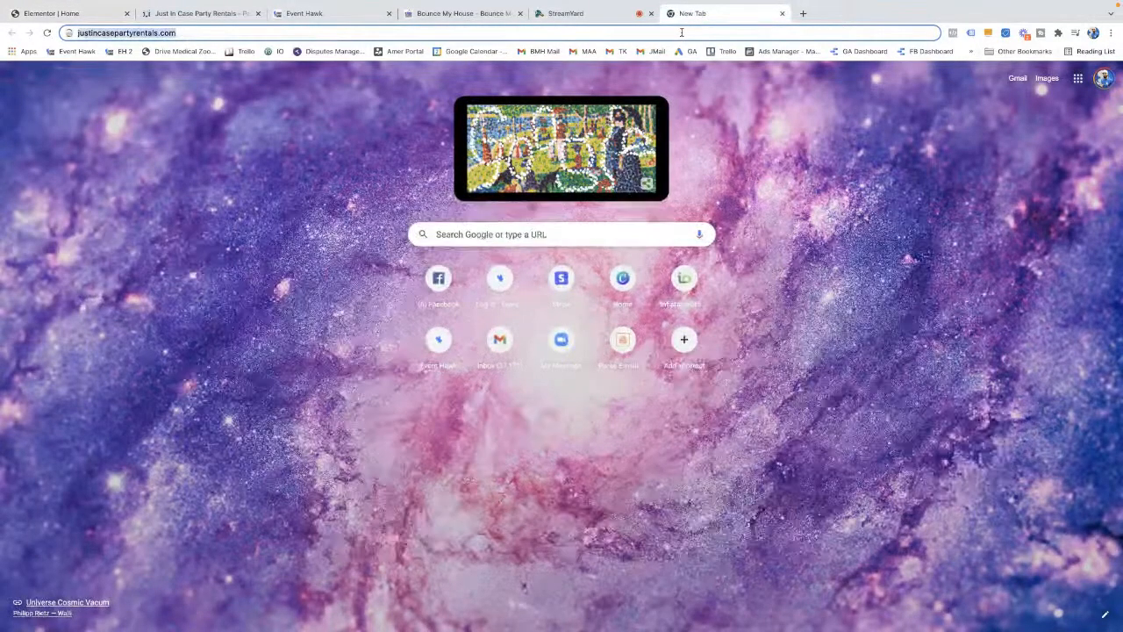
text(myadacademy.com)
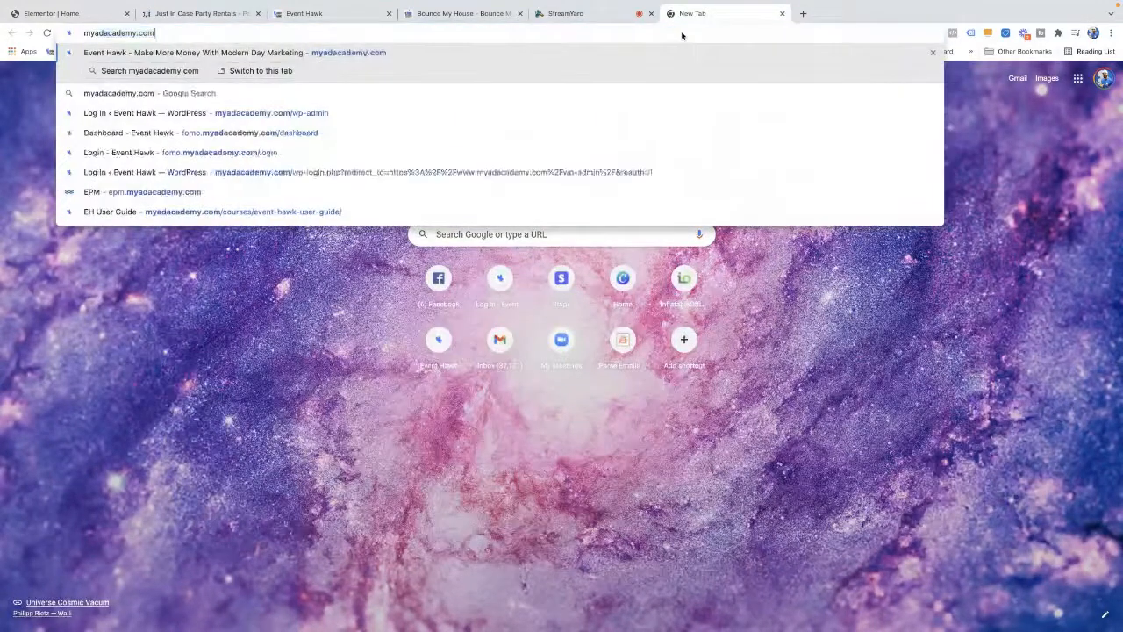
text(/wp)
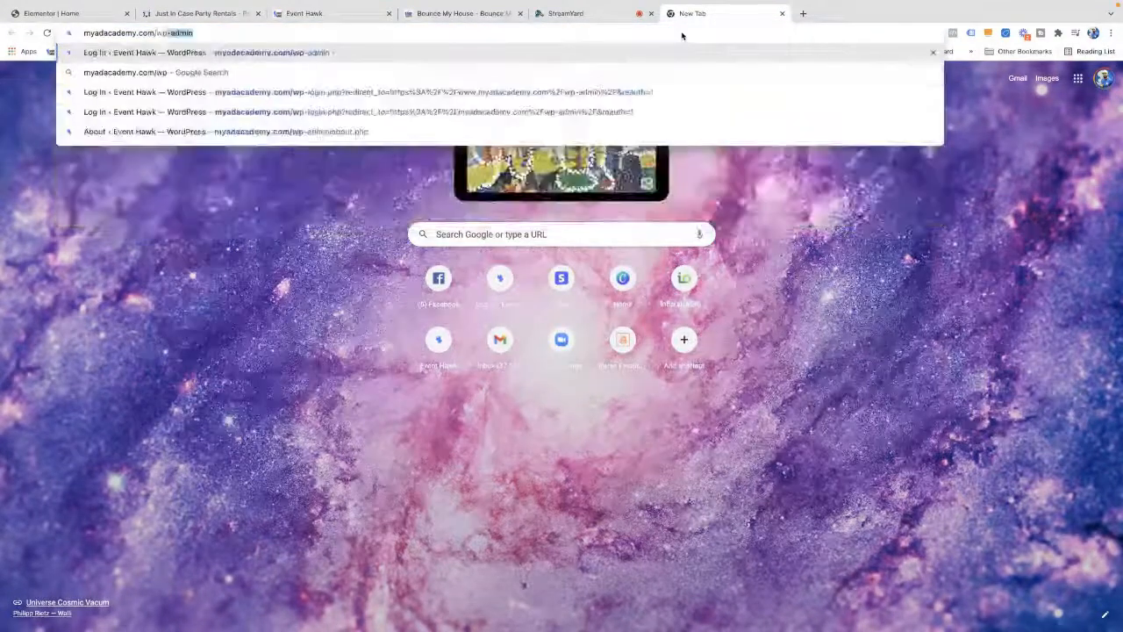
key(Return)
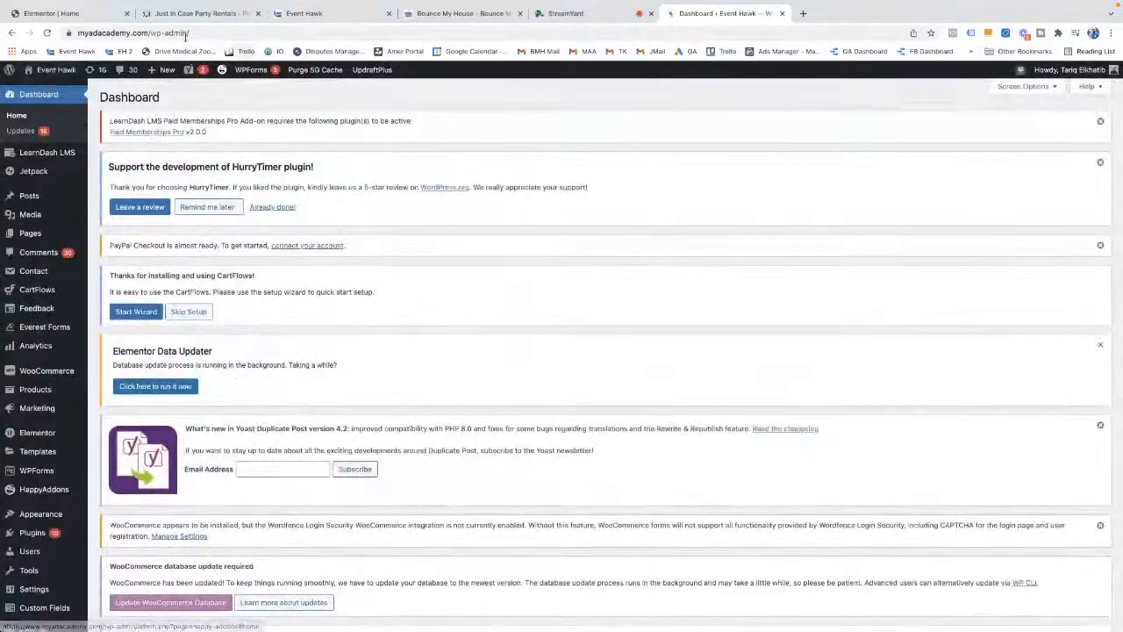
Open the myadacademy.com/exclusives page, look over its logo row, and load the page in the Elementor editor
double_click(180, 34)
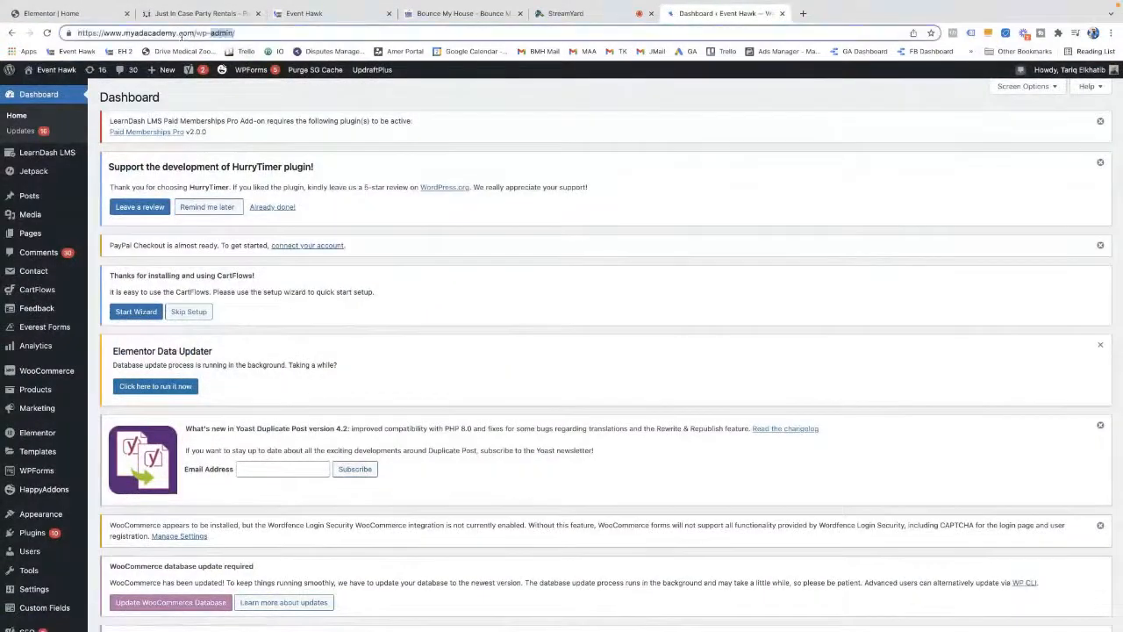
key(BackSpace)
key(BackSpace)
key(BackSpace)
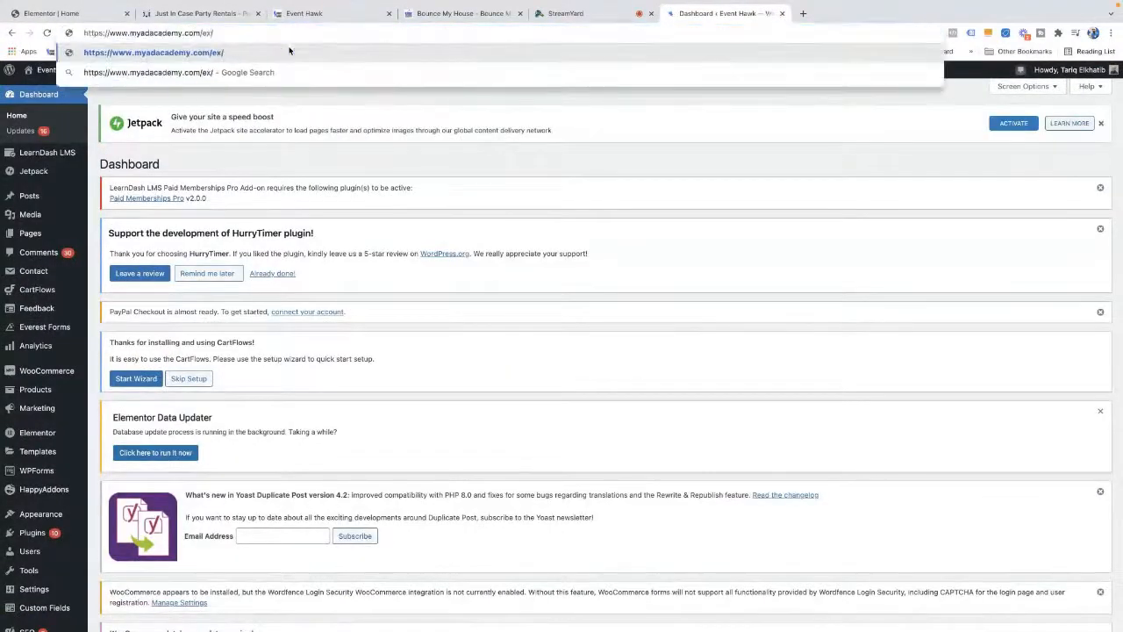
text(sive)
key(Return)
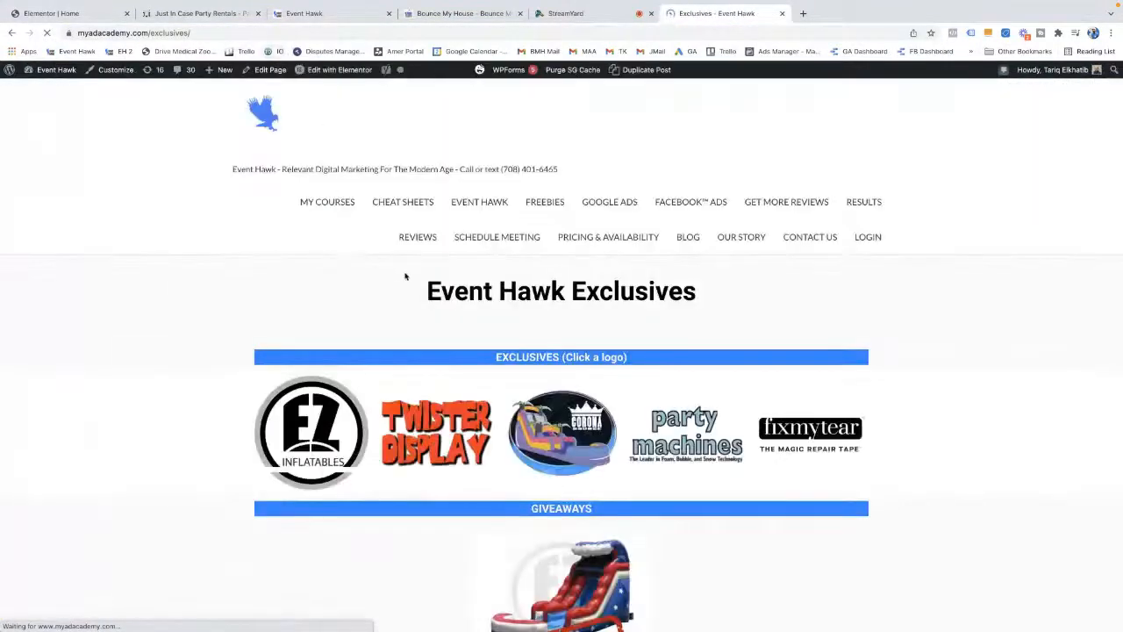
scroll(466, 200, down, 3)
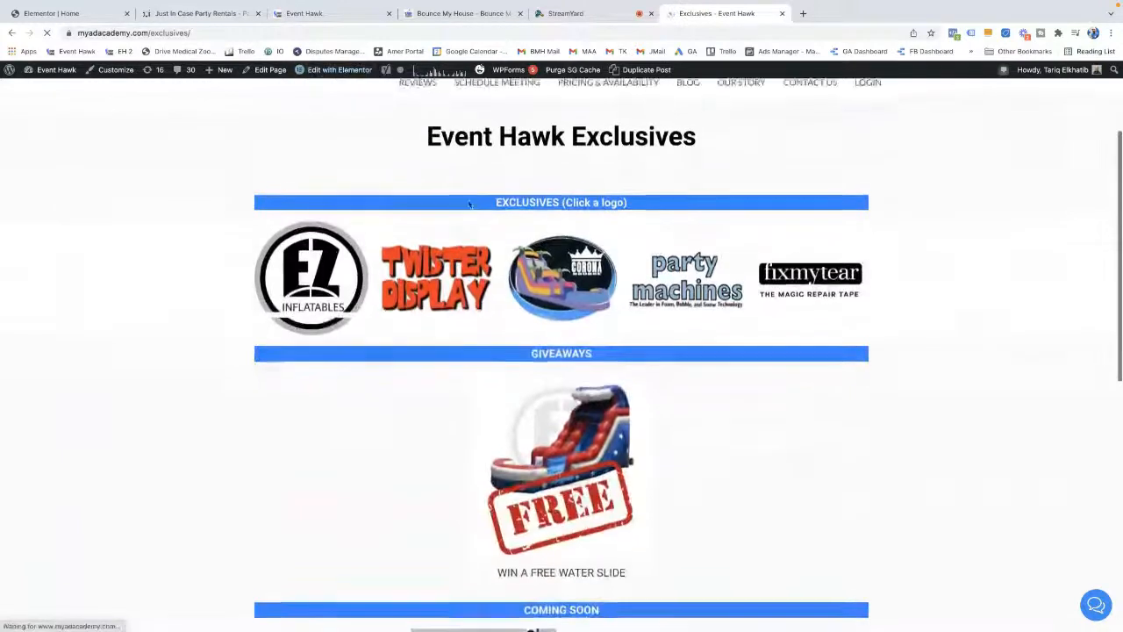
scroll(586, 299, down, 2)
scroll(579, 294, up, 4)
mouse_move(328, 71)
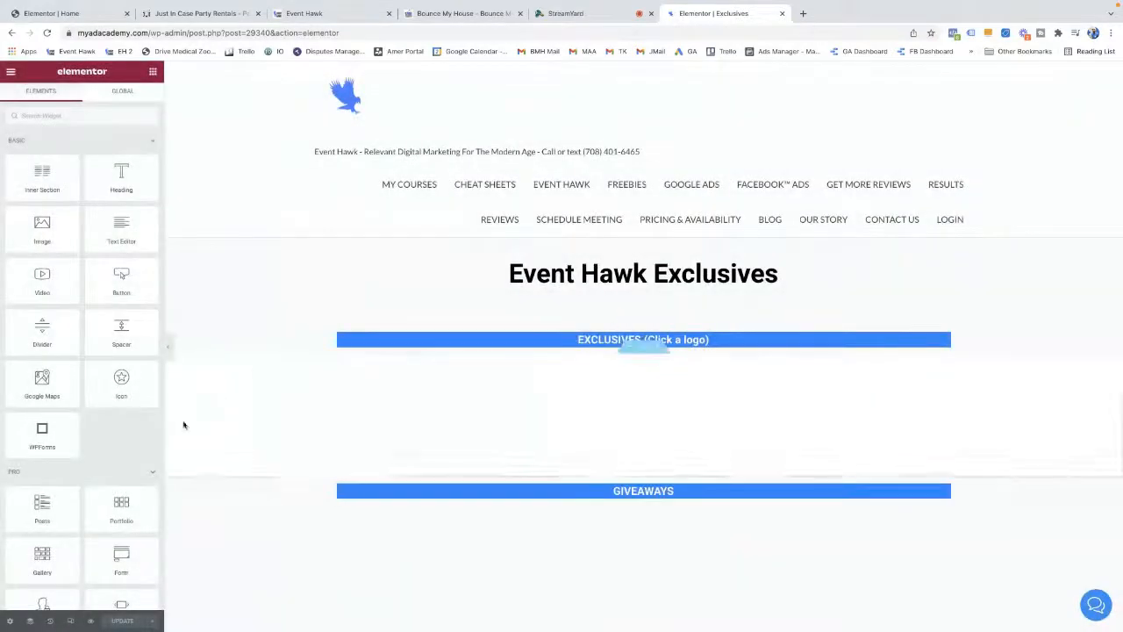
Preview the exclusives page in mobile view, dismiss the Cyber Week popup, and inspect the EZ Inflatables logo column's layout settings
click(92, 621)
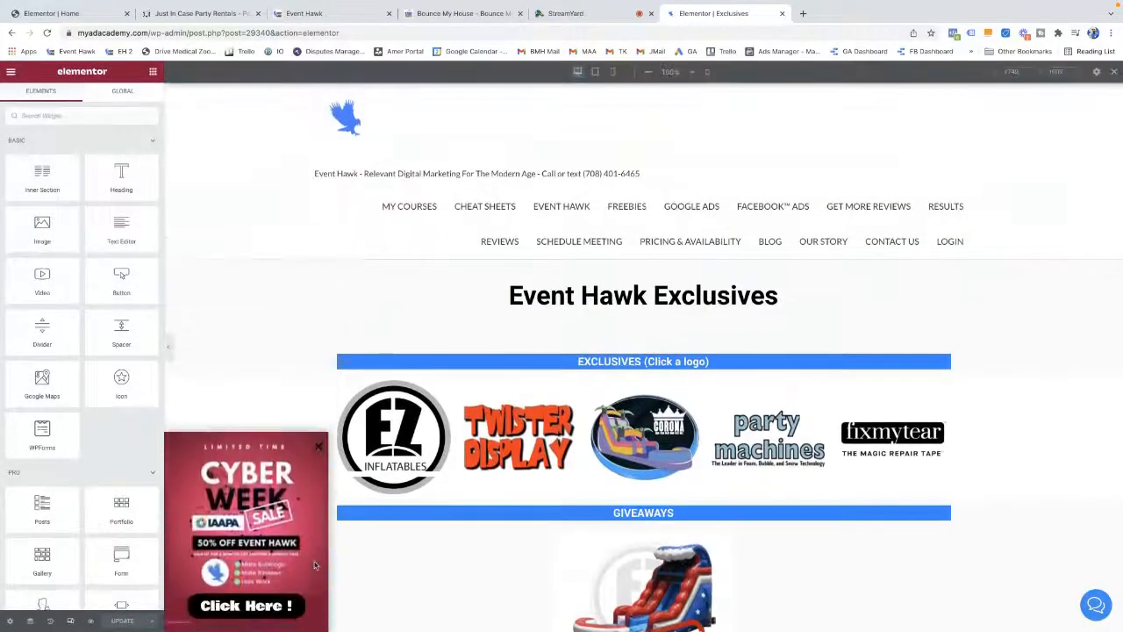
click(612, 71)
scroll(666, 290, down, 3)
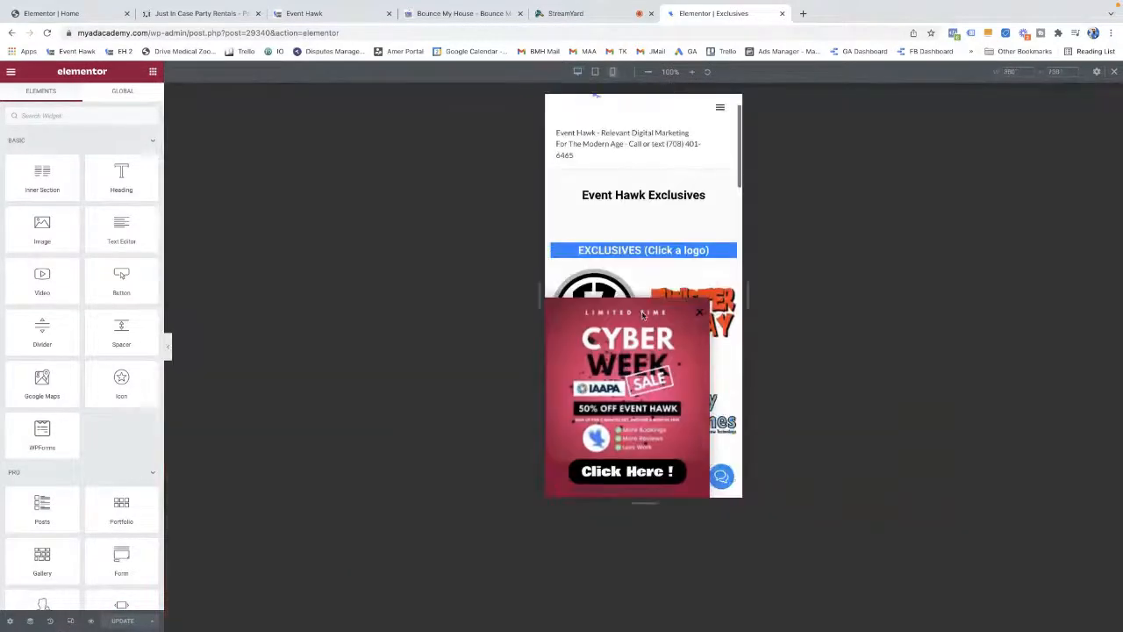
click(700, 315)
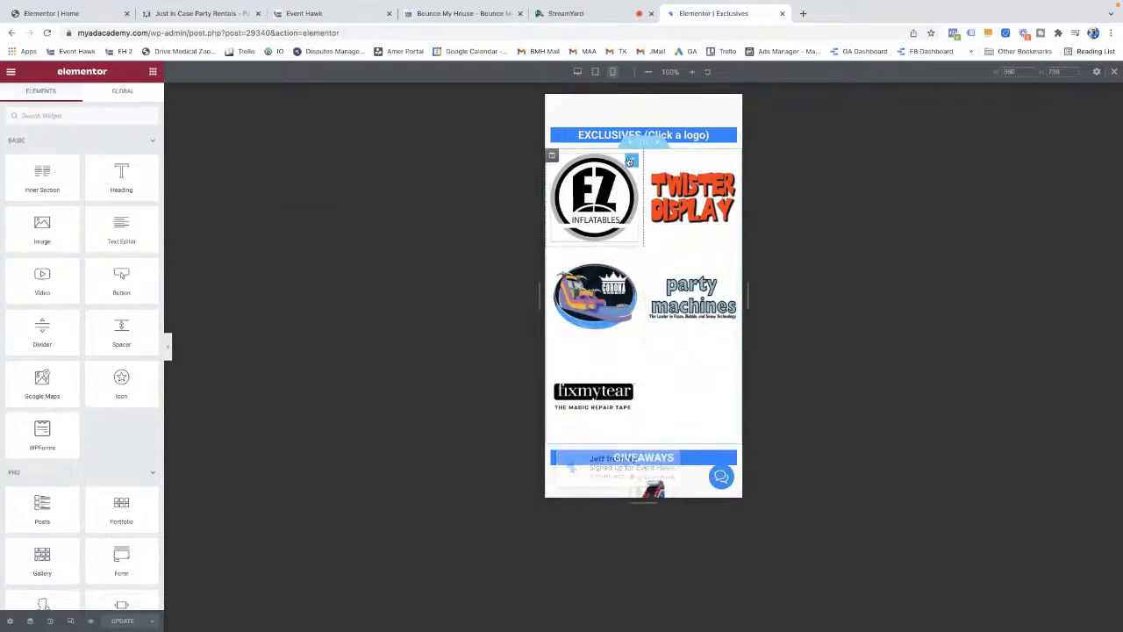
click(668, 166)
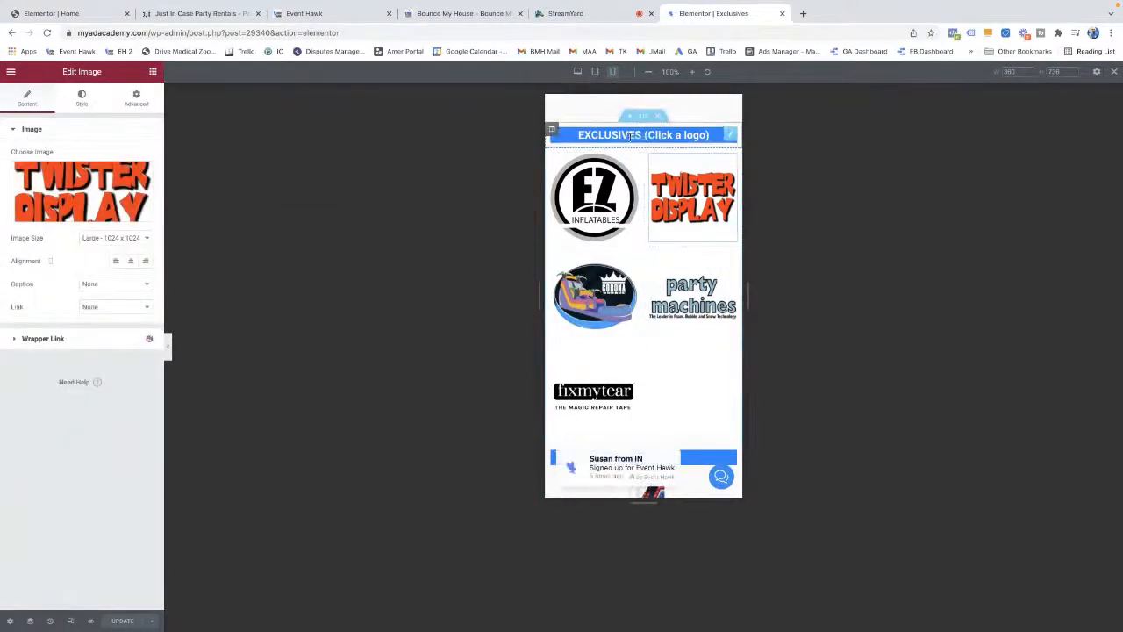
click(553, 157)
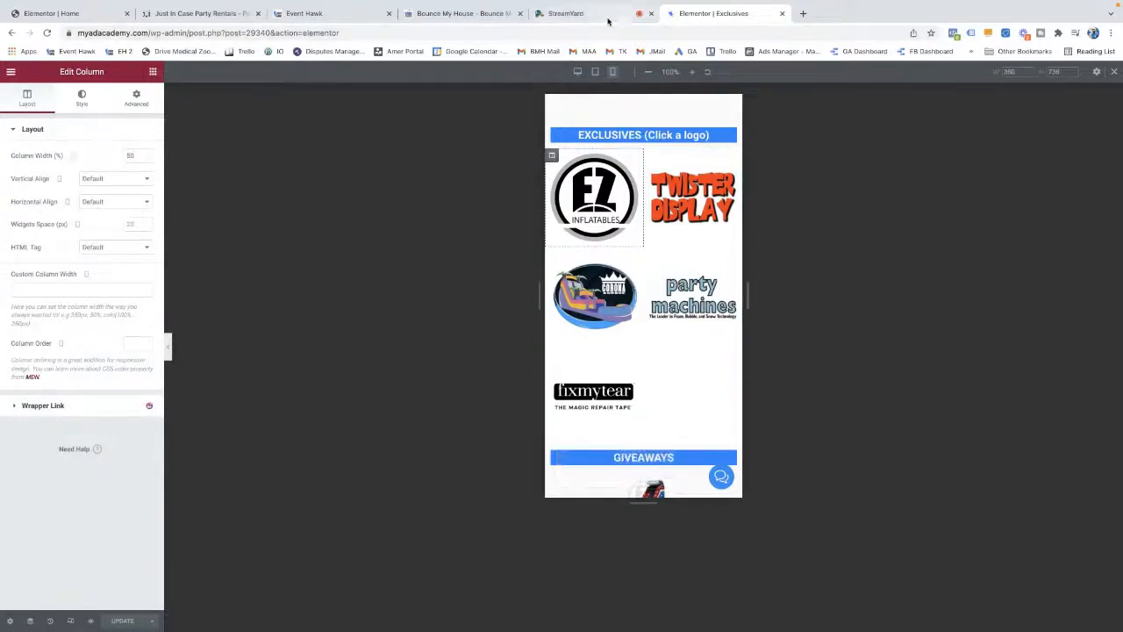
Return to the party rental home page editor and set the SHOP NOW button's column width to 30% in mobile view
click(184, 14)
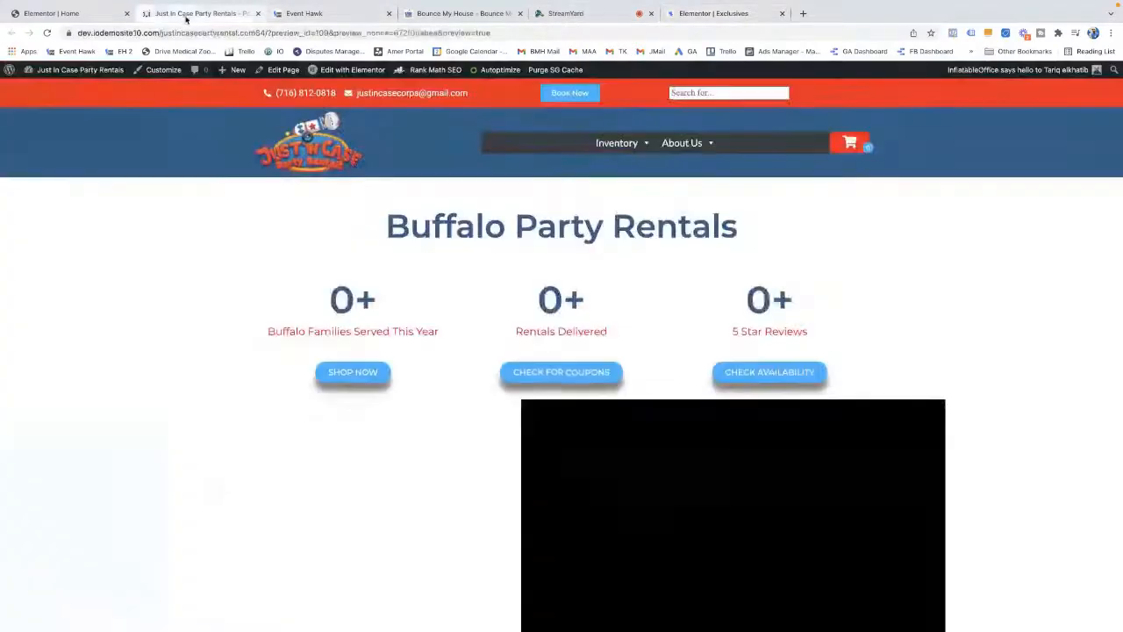
key(ctrl+shift+Tab)
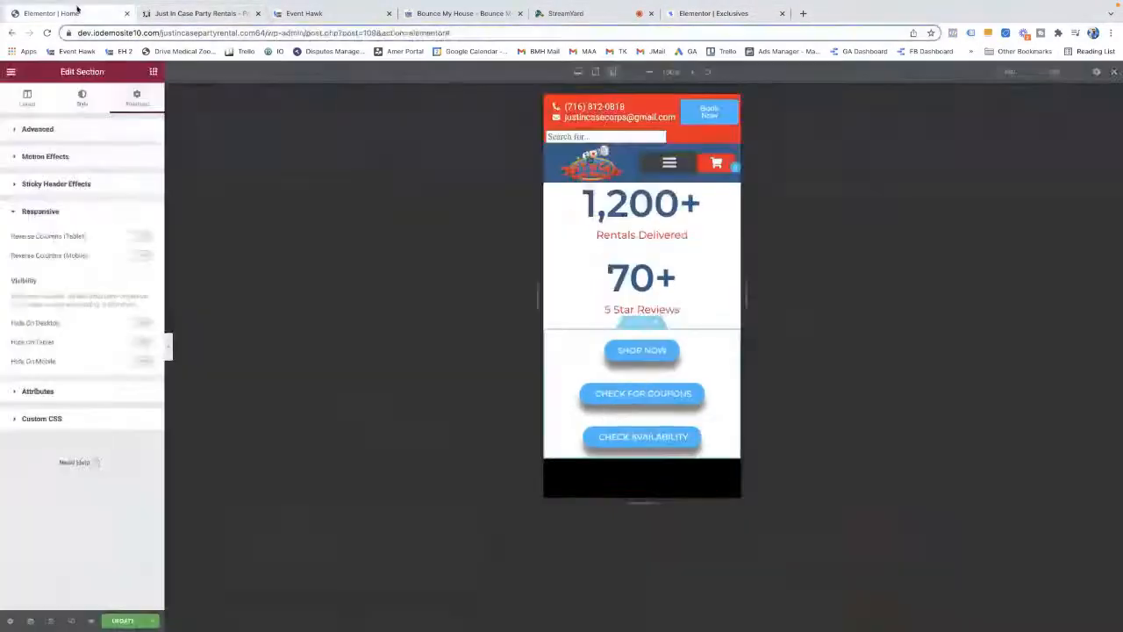
scroll(647, 249, up, 2)
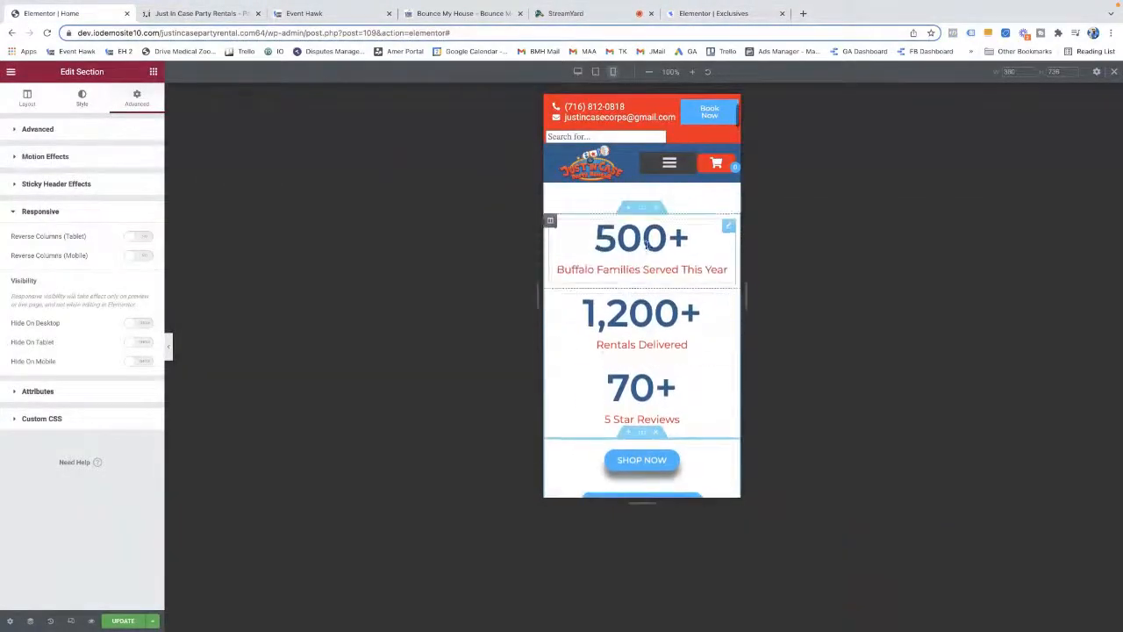
scroll(614, 245, down, 4)
click(551, 244)
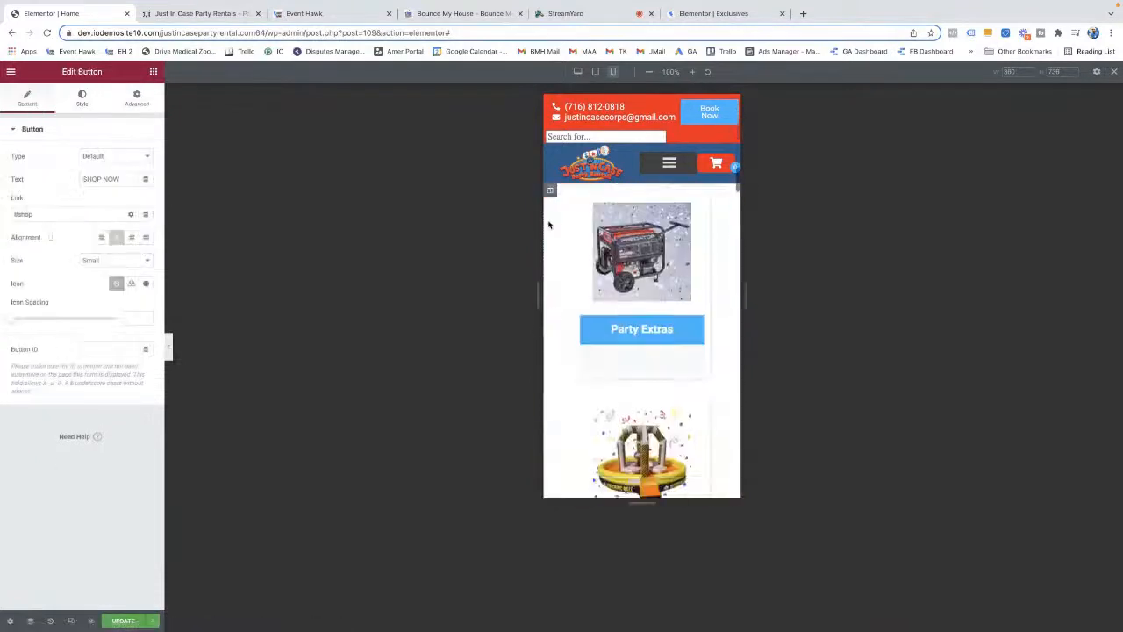
scroll(583, 235, up, 6)
scroll(582, 236, down, 2)
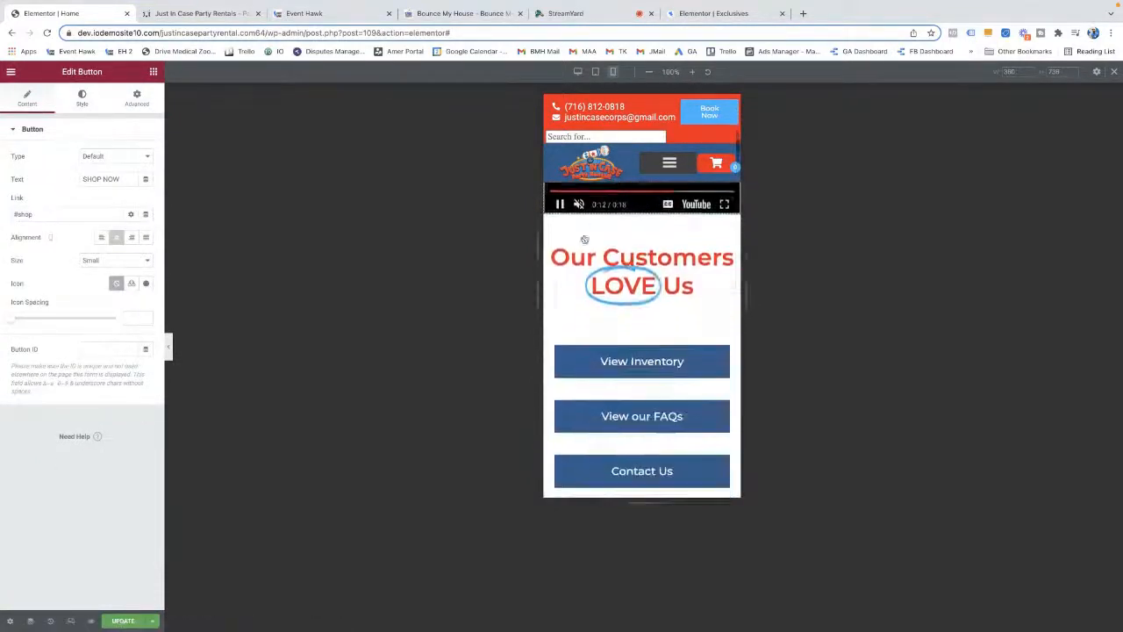
scroll(582, 264, up, 5)
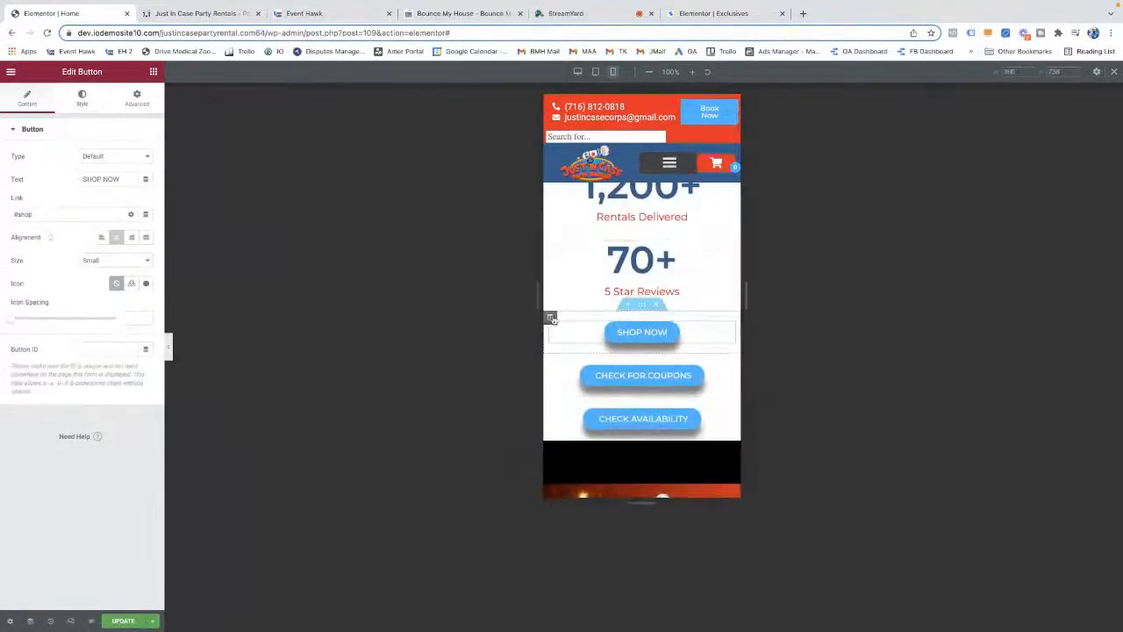
click(550, 318)
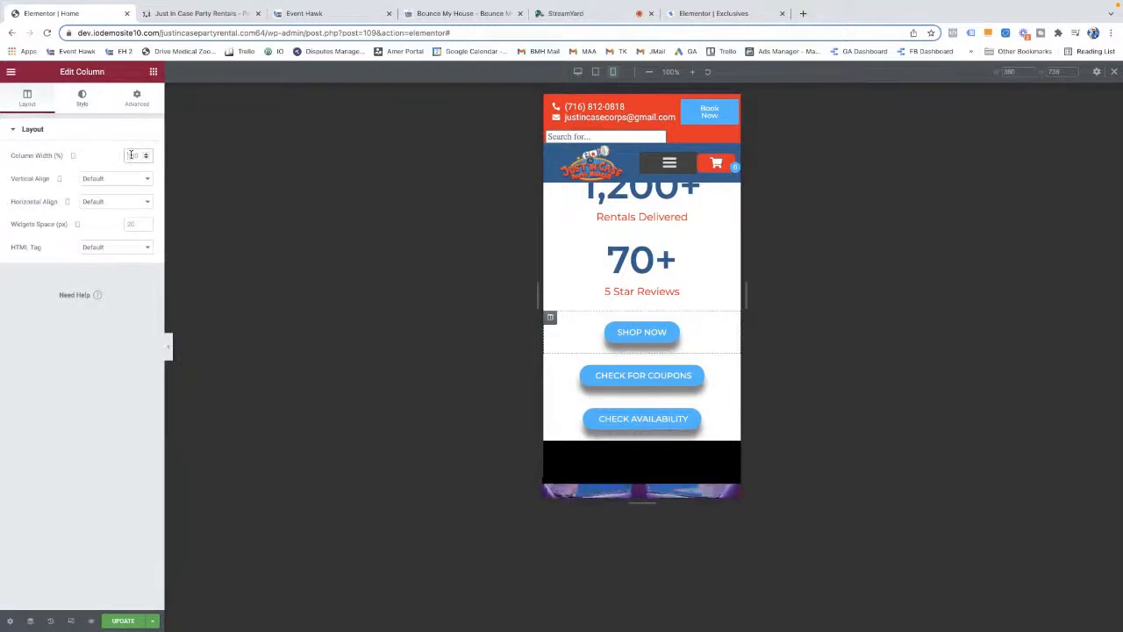
text(3)
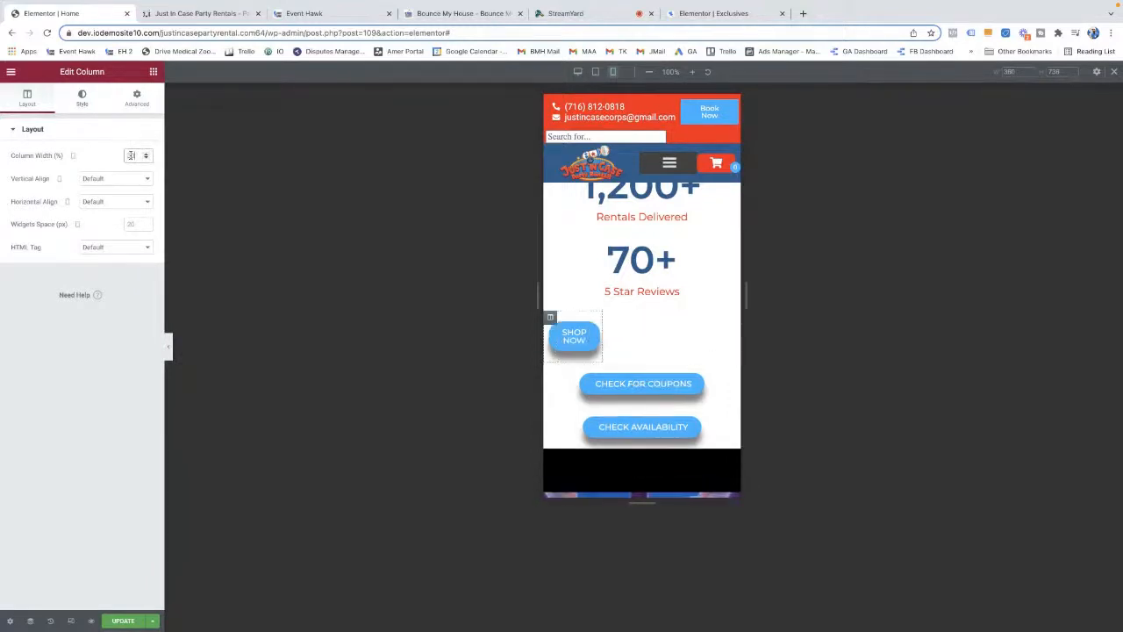
text(0)
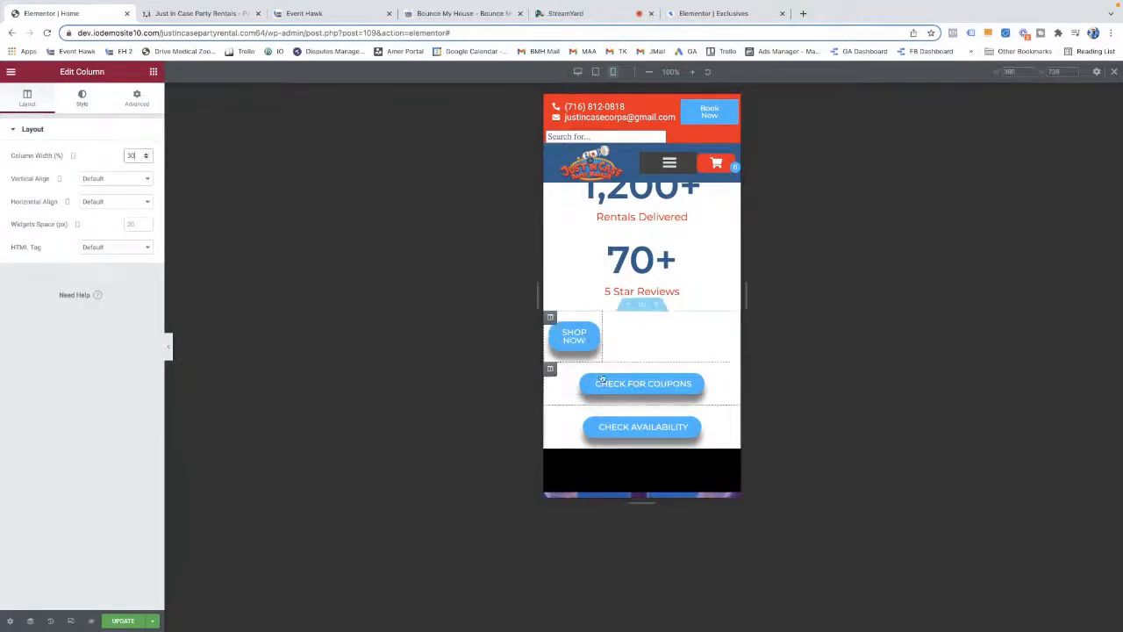
Set the column widths of the CHECK FOR COUPONS and CHECK AVAILABILITY buttons to 30% each and check how the row fits
click(549, 367)
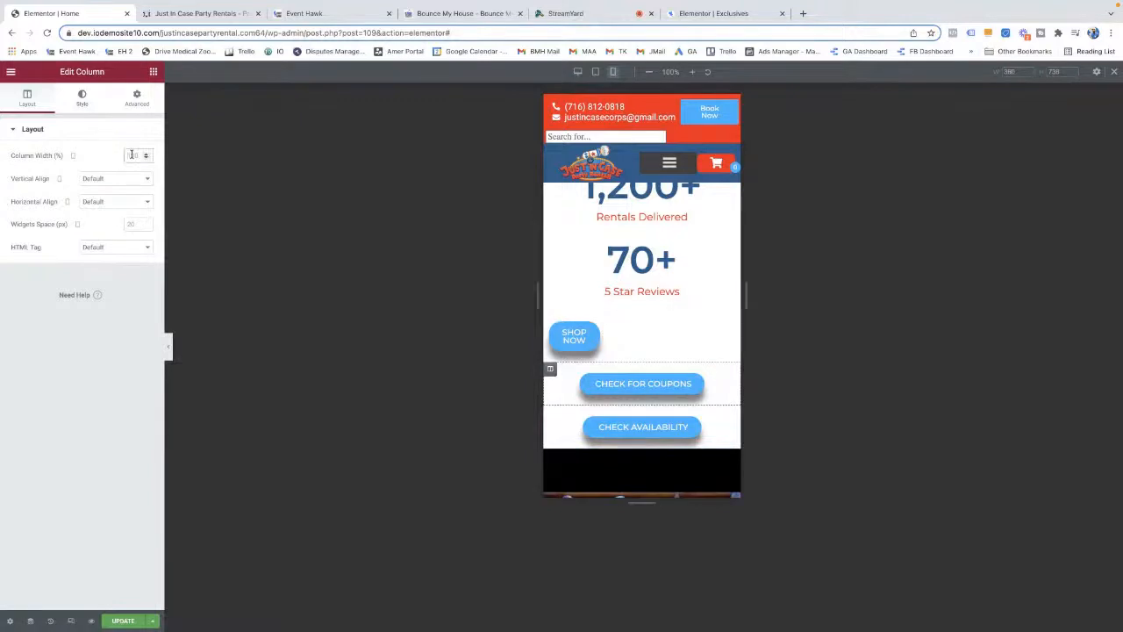
click(131, 154)
text(30)
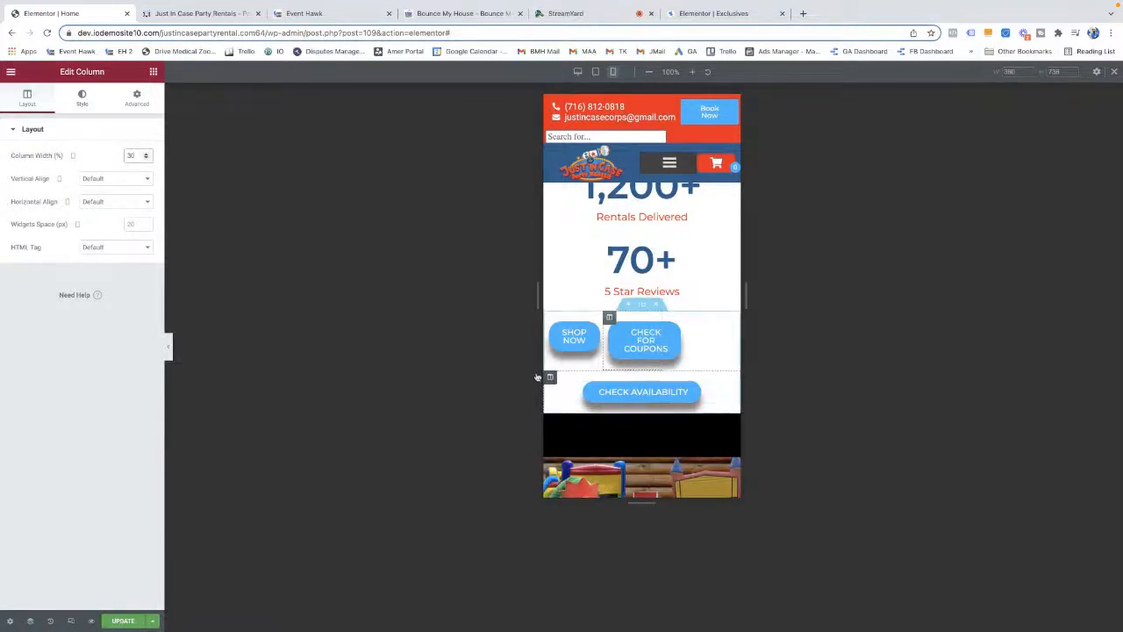
click(136, 155)
text(30)
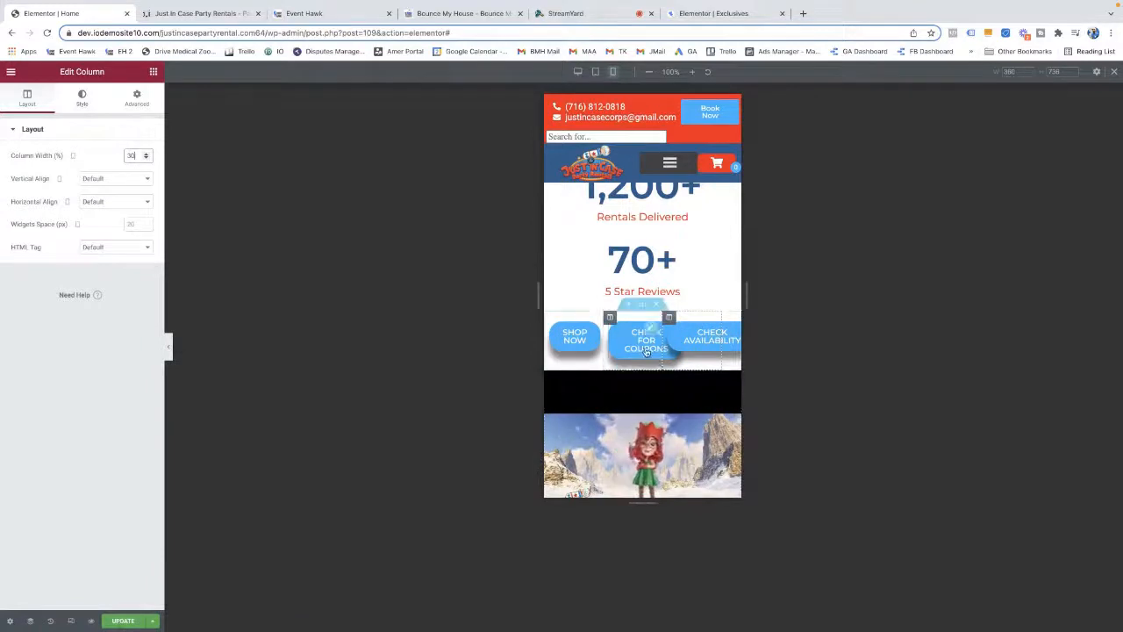
scroll(706, 354, right, 1)
scroll(706, 354, left, 1)
scroll(701, 352, right, 1)
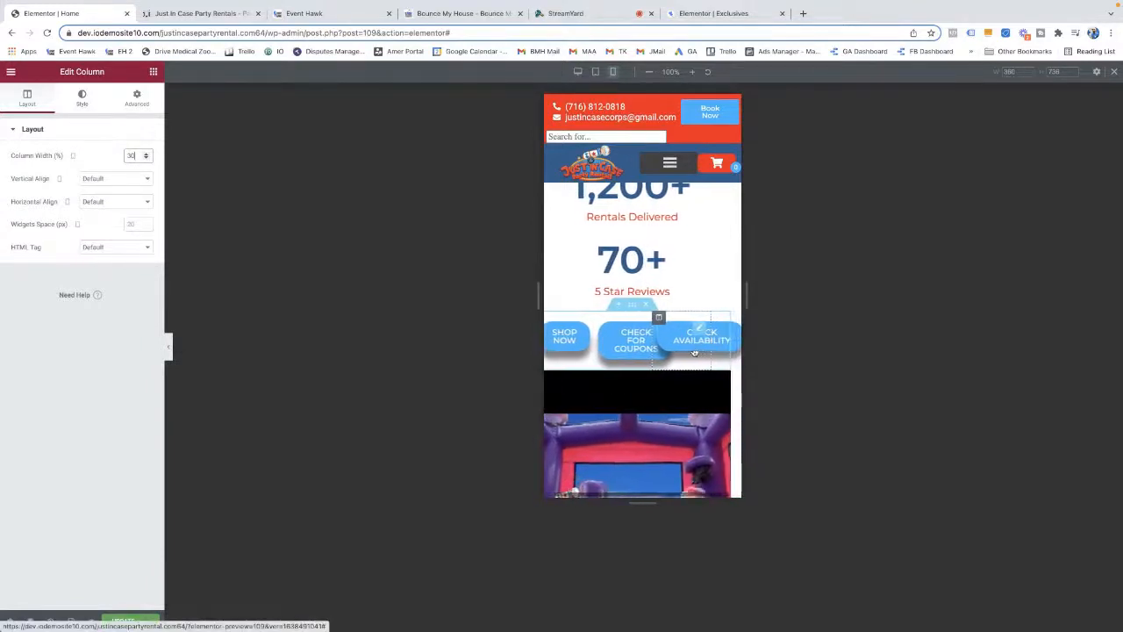
click(682, 253)
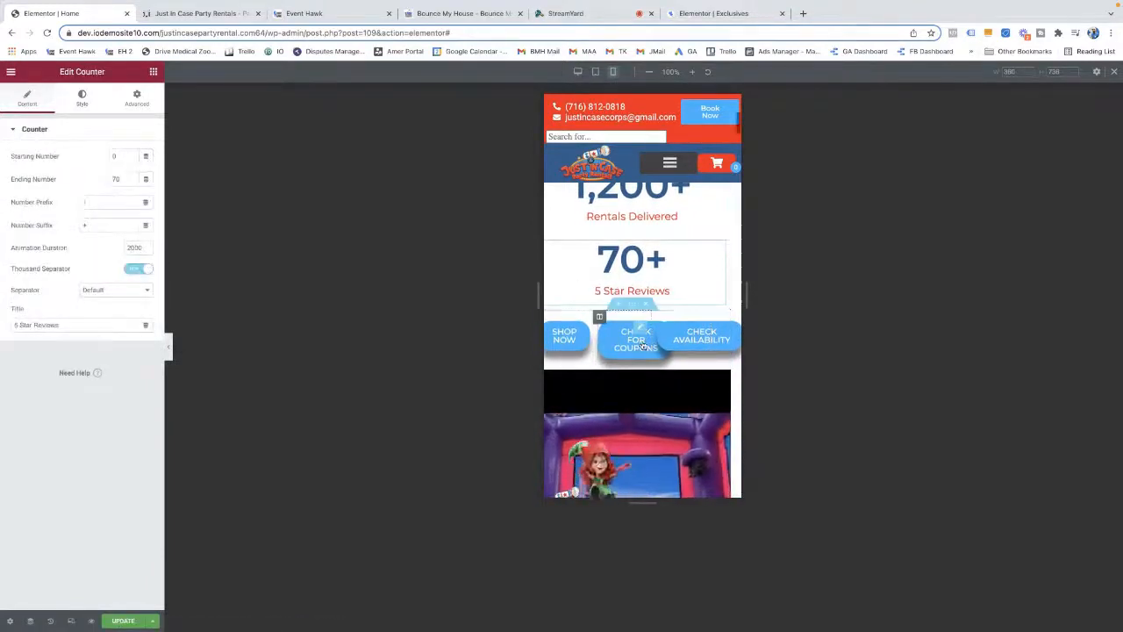
Switch to the desktop view and shorten the CHECK FOR COUPONS button's text to COUPONS
click(579, 74)
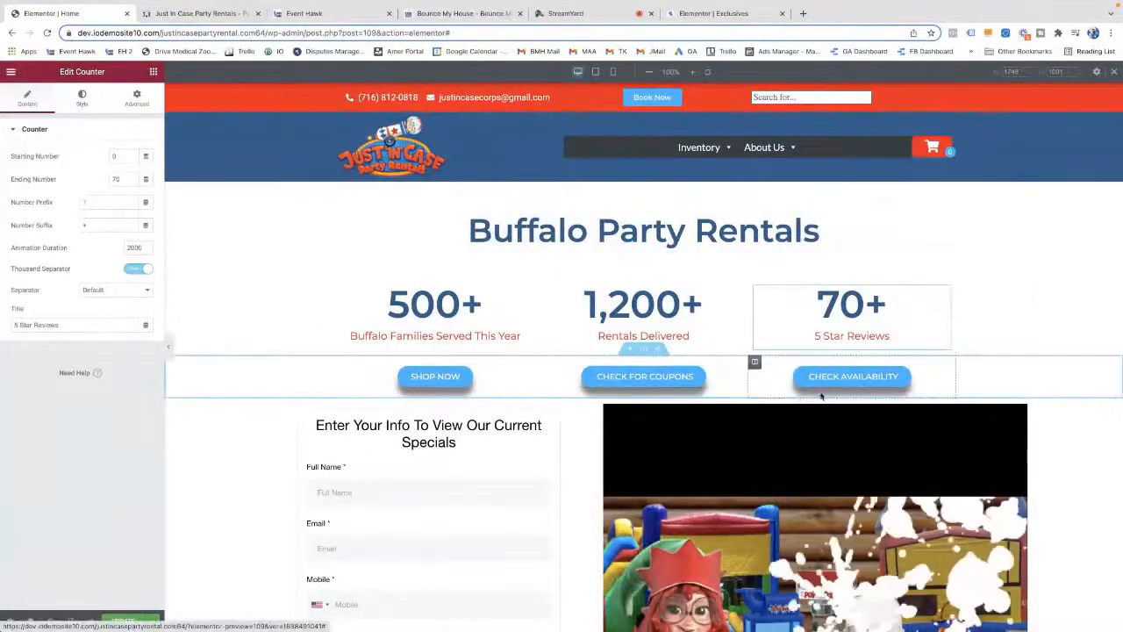
click(661, 376)
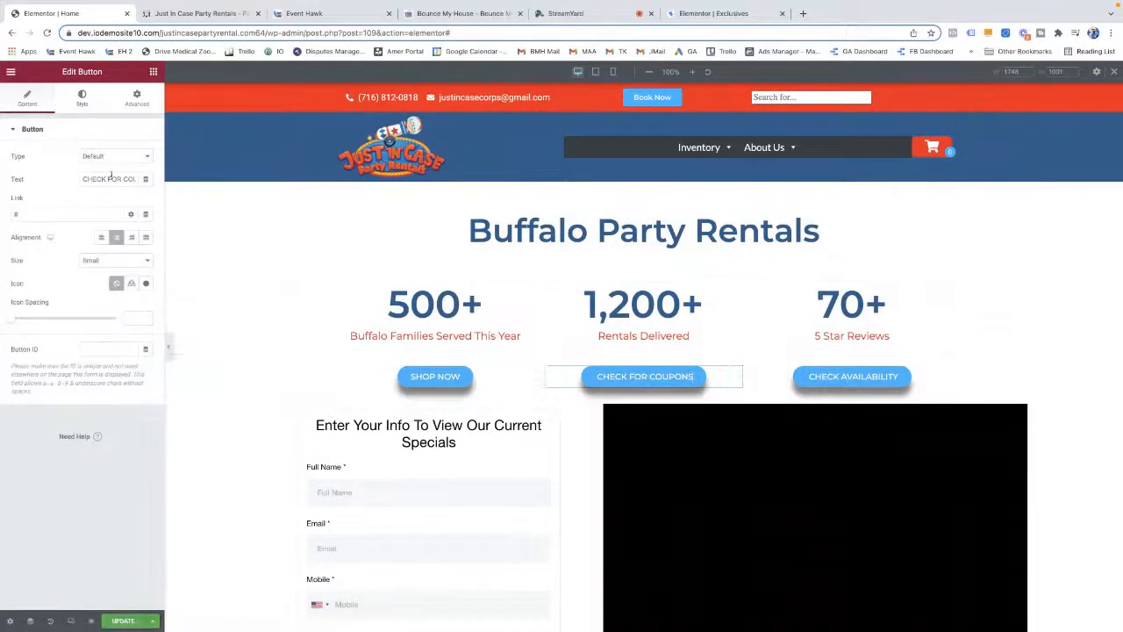
drag(99, 180, 81, 181)
key(BackSpace)
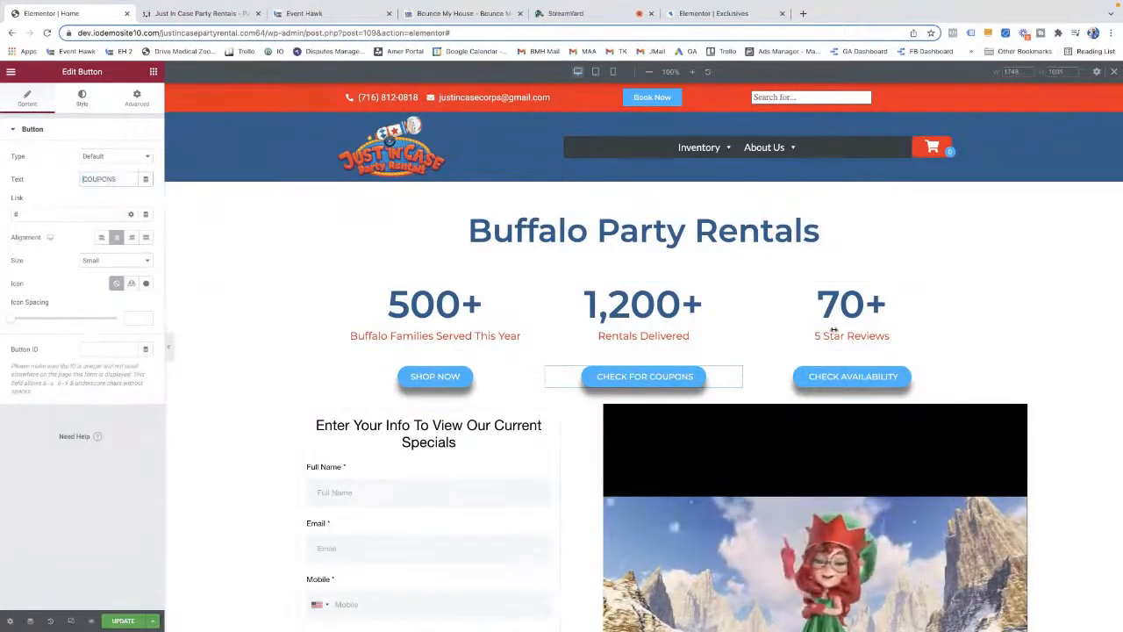
Shorten the CHECK AVAILABILITY button's text to AVAILABILITY
click(843, 378)
click(81, 97)
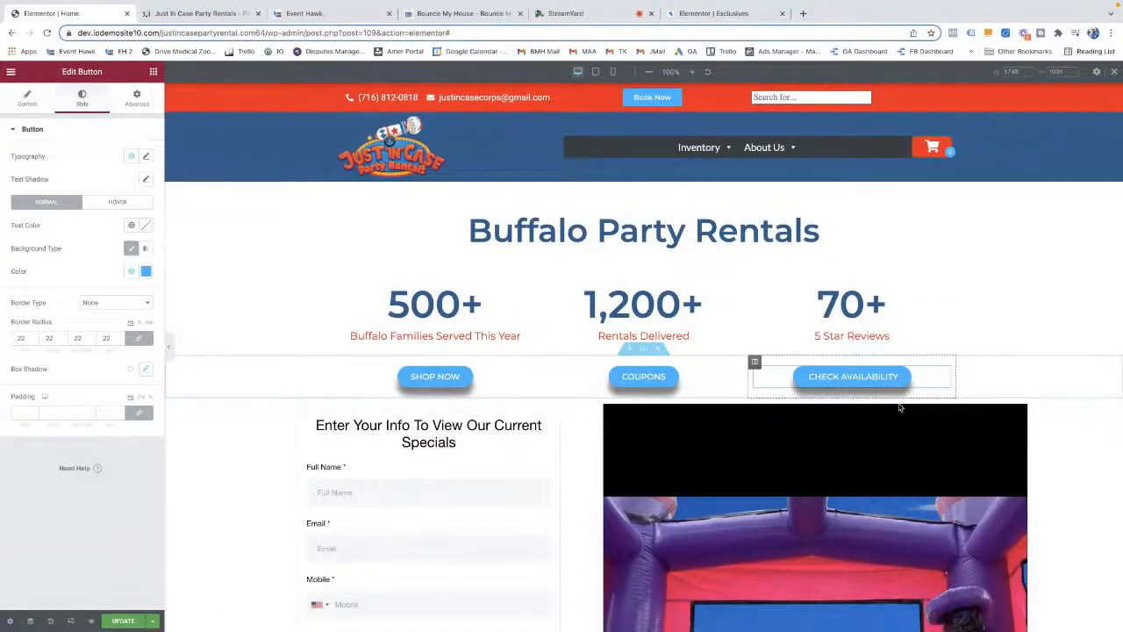
click(27, 98)
double_click(103, 180)
key(BackSpace)
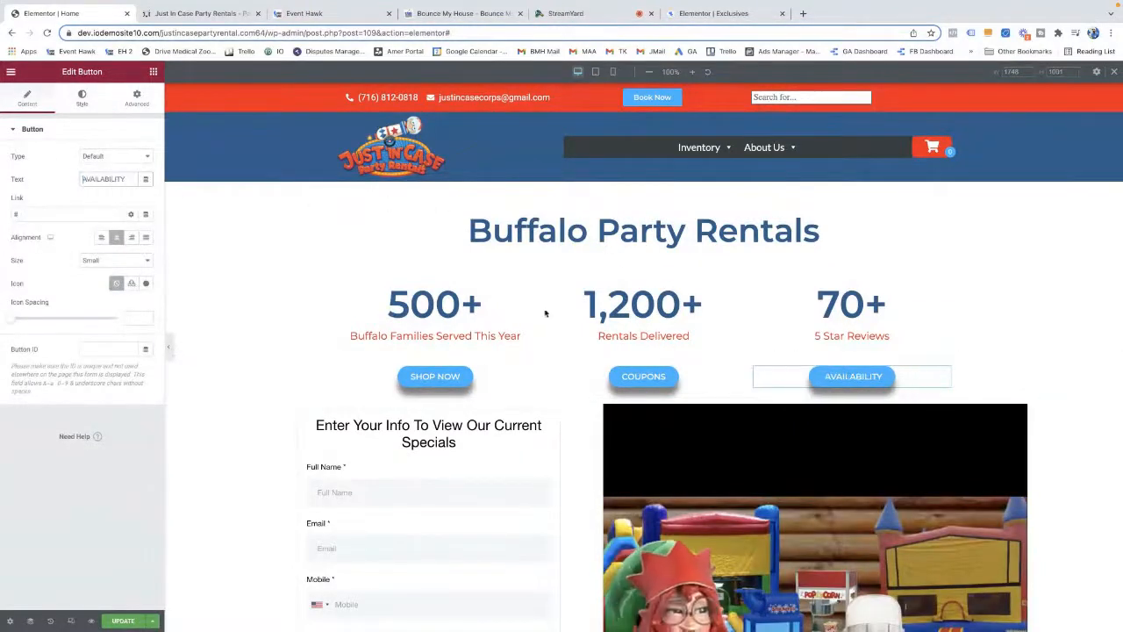
Return to the mobile view and shorten the SHOP NOW button's text to SHOP
click(611, 72)
scroll(676, 251, down, 5)
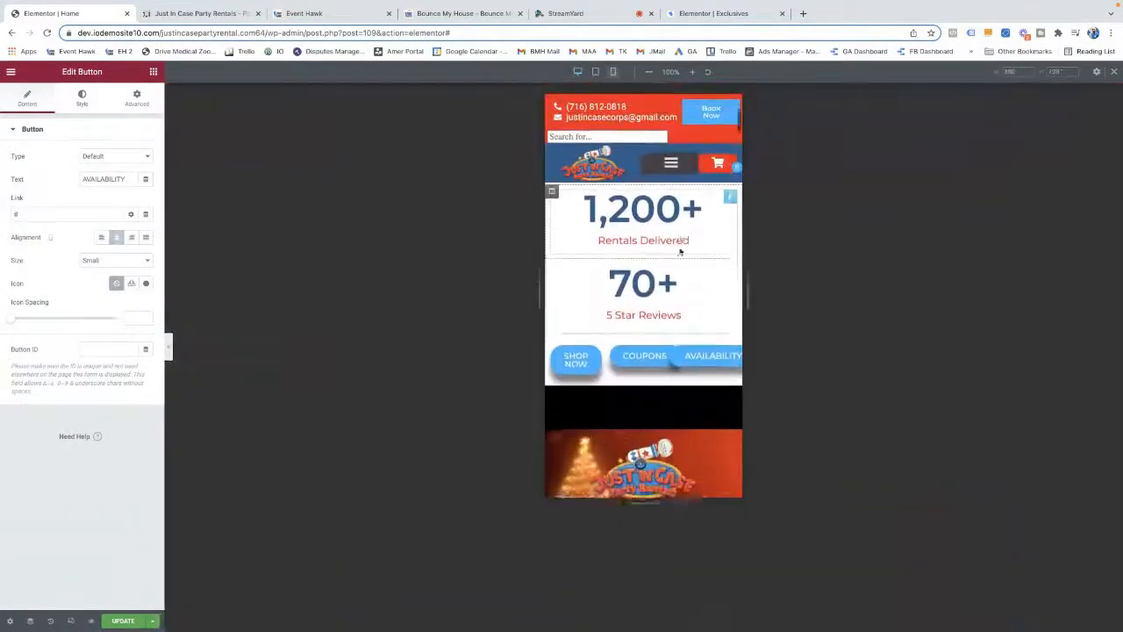
click(565, 306)
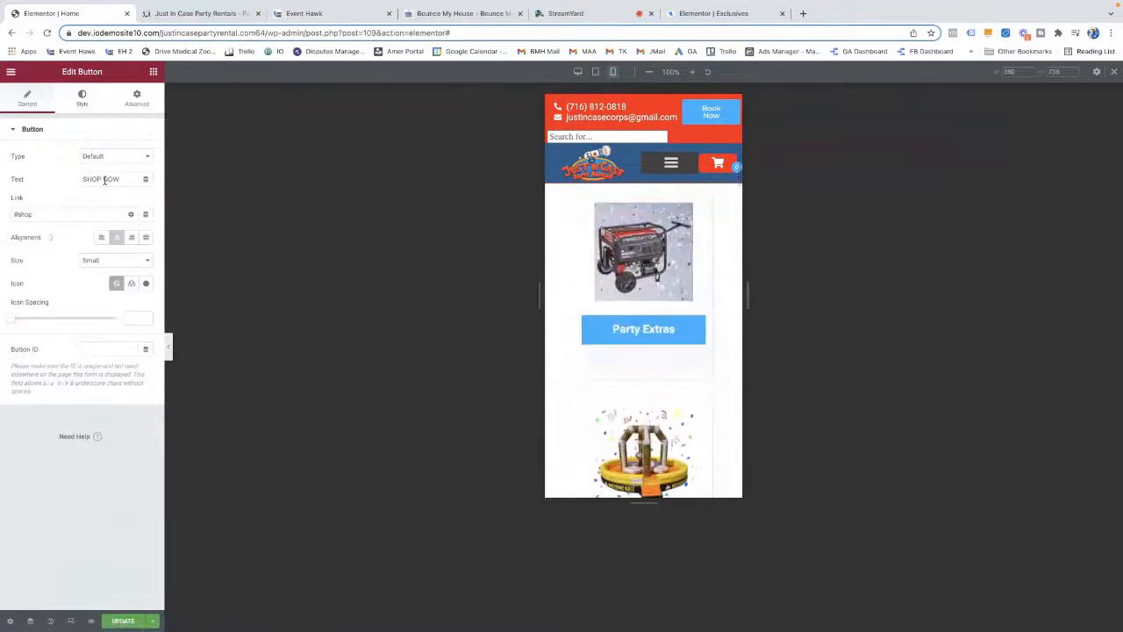
scroll(694, 290, up, 10)
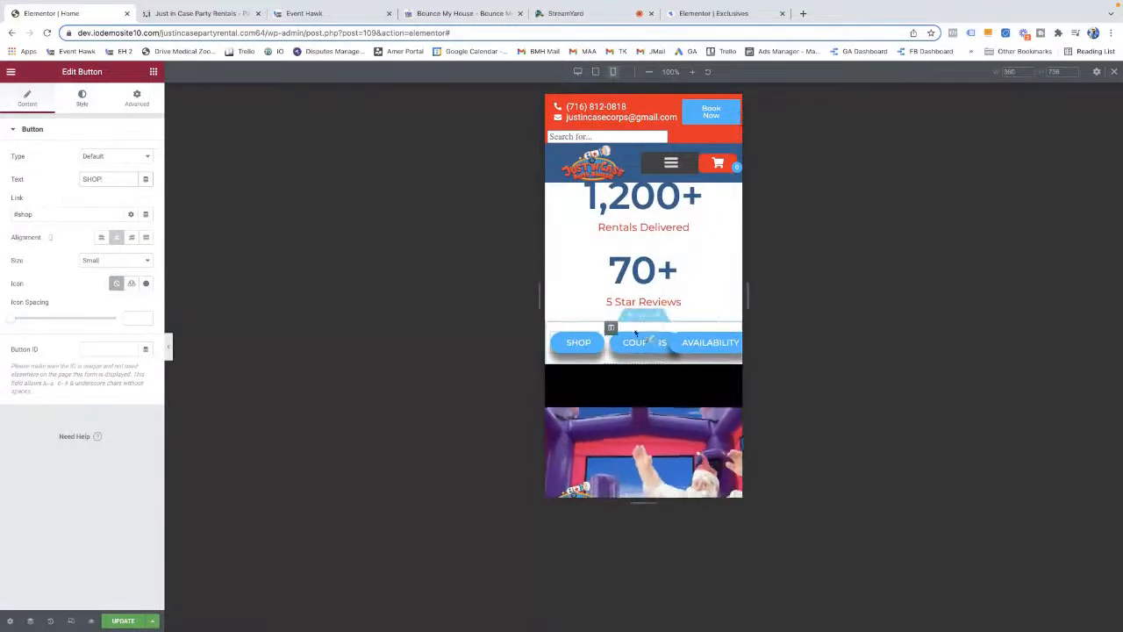
Look at the COUPONS column's advanced settings and delete the column holding the AVAILABILITY button
click(611, 328)
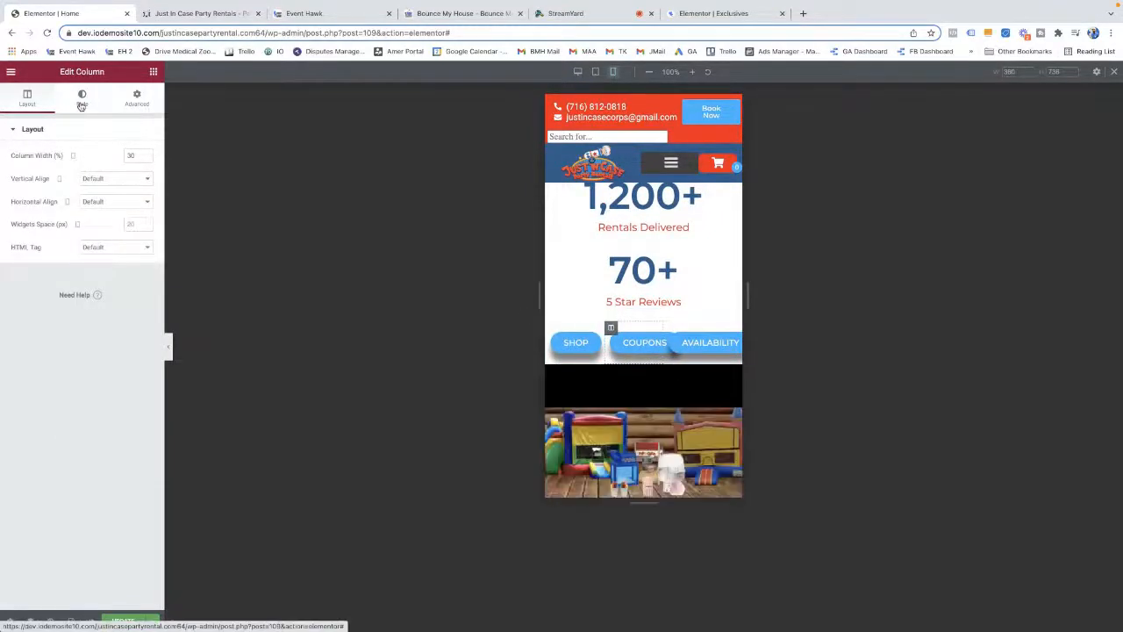
click(136, 99)
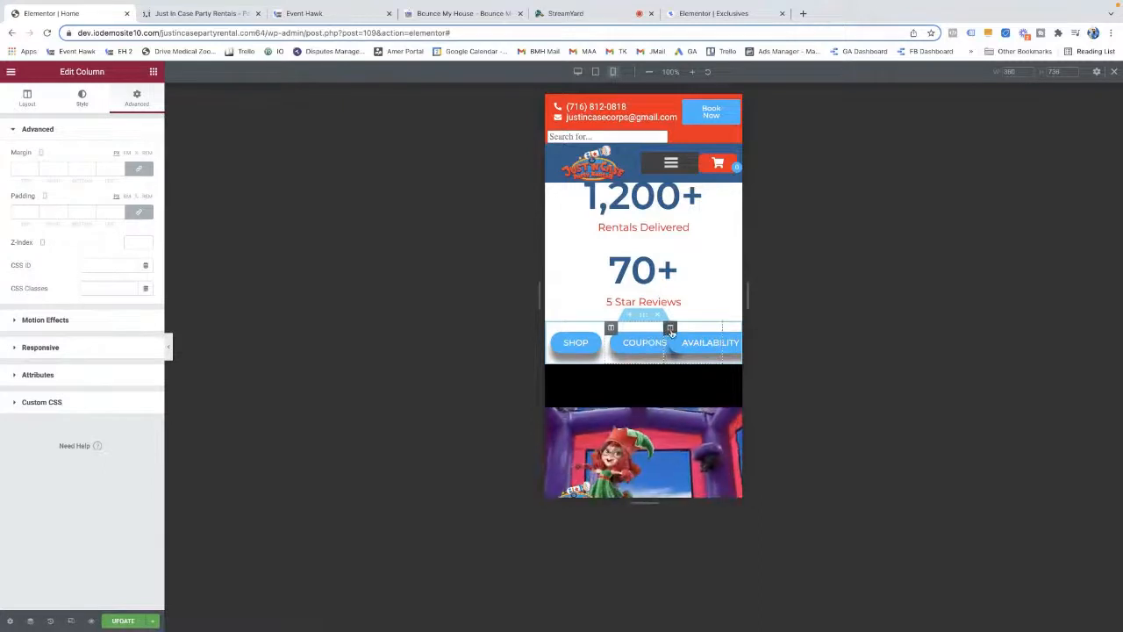
right_click(671, 331)
click(709, 486)
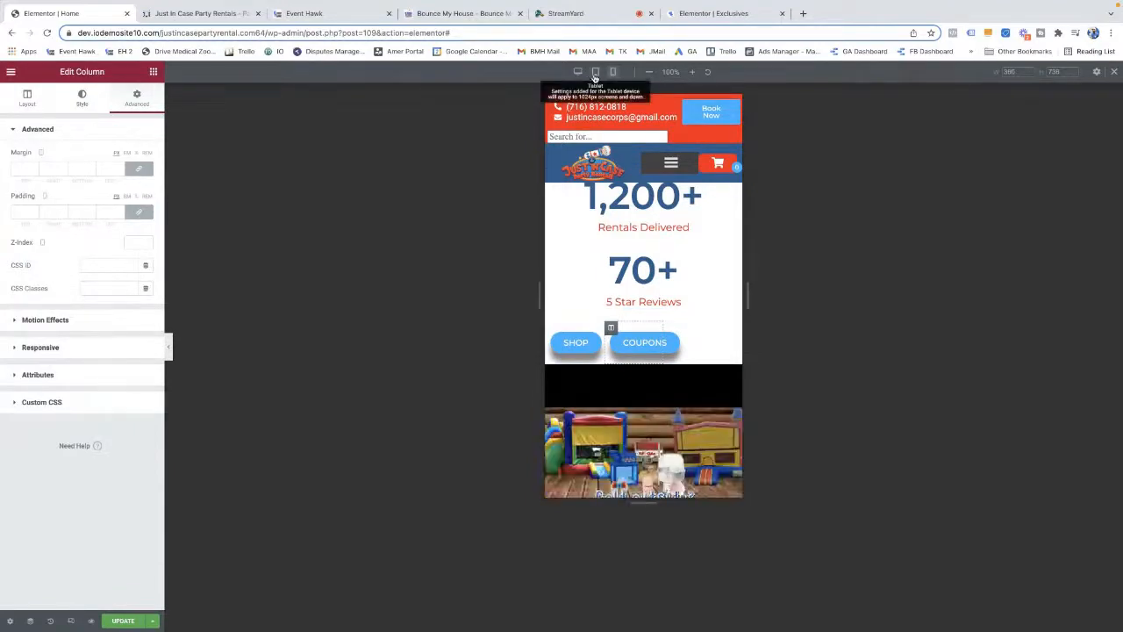
Return to the mobile view and set the SHOP button column's width to 50%
click(615, 73)
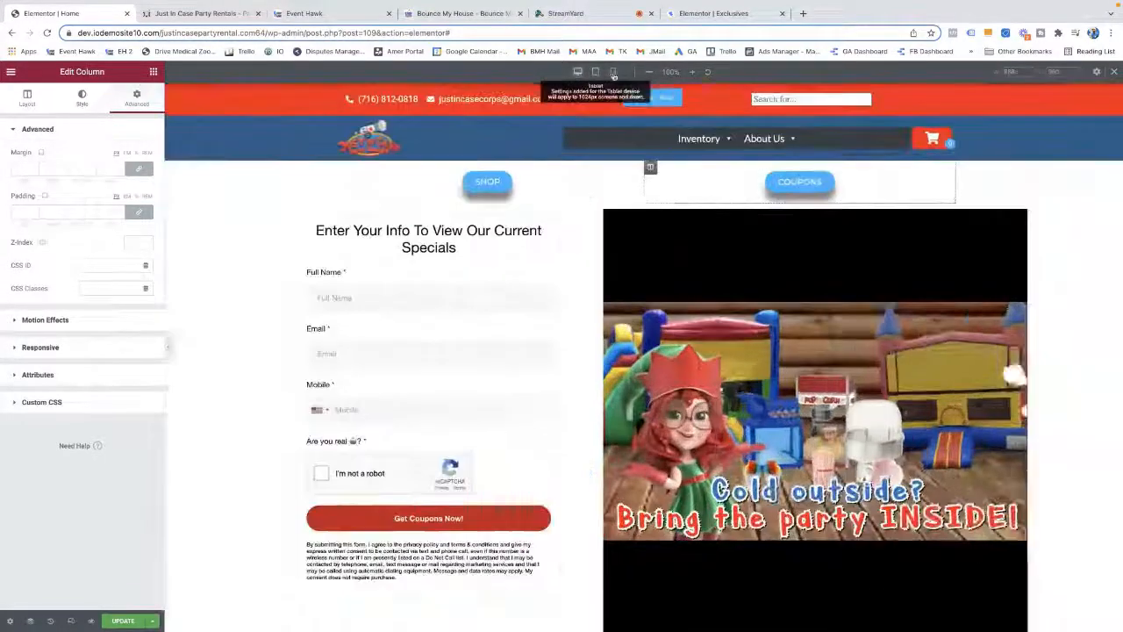
click(614, 73)
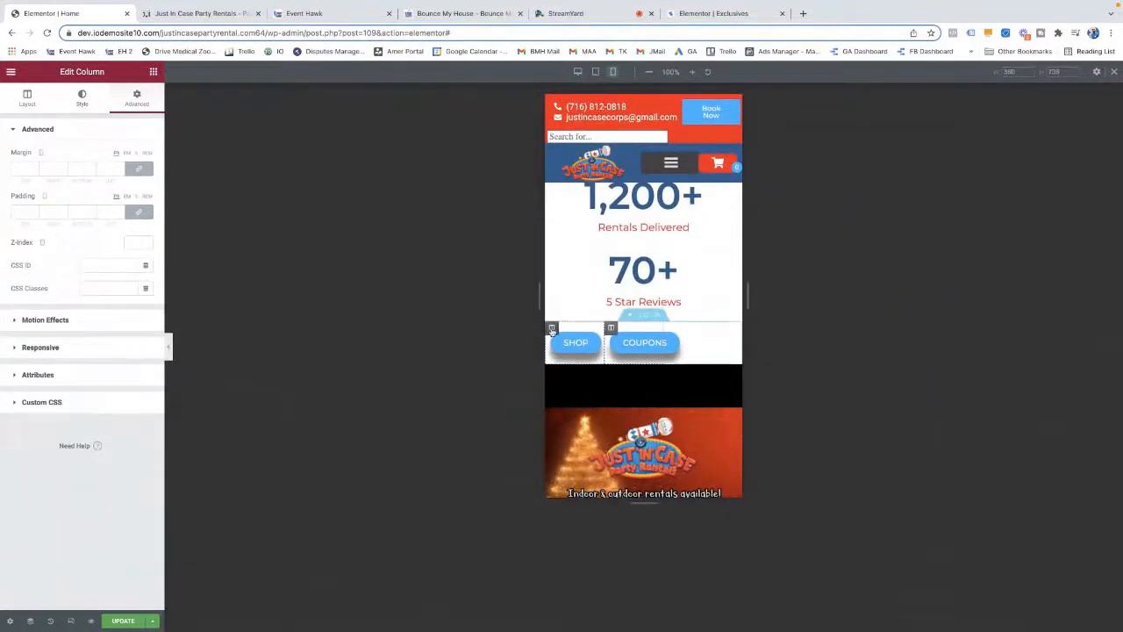
click(551, 329)
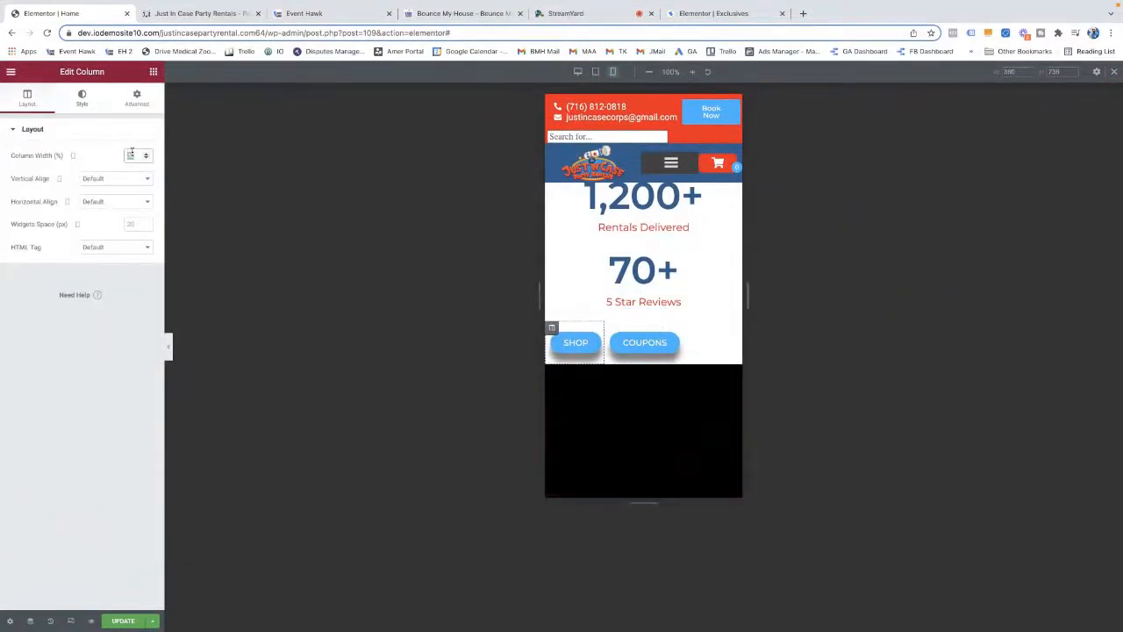
text(50)
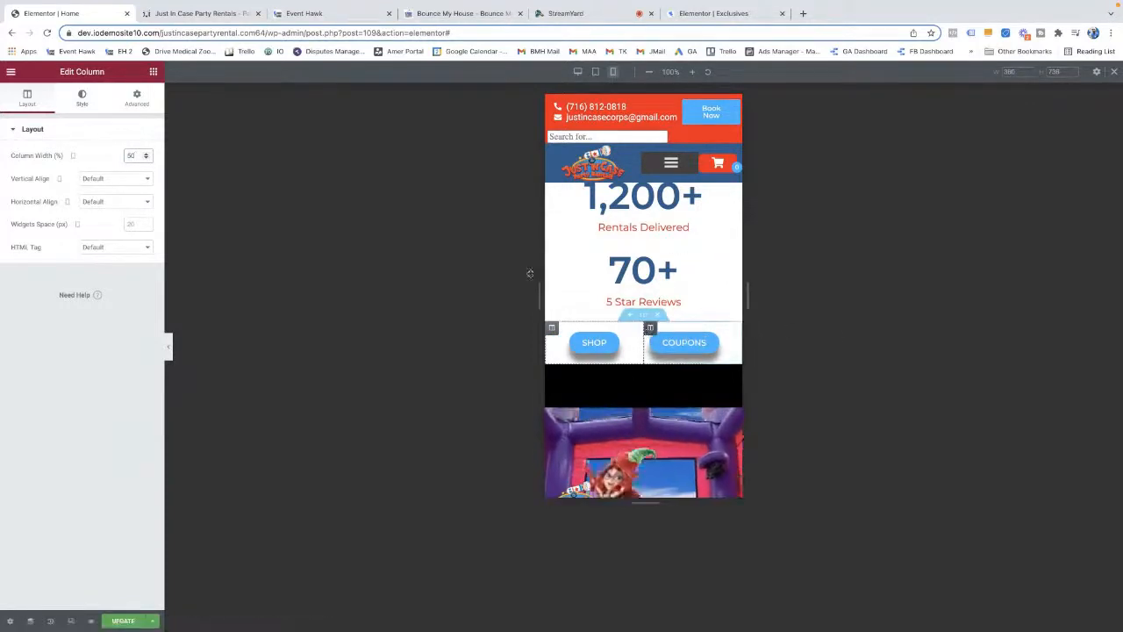
Set the COUPONS button column's mobile width to 50%
click(649, 328)
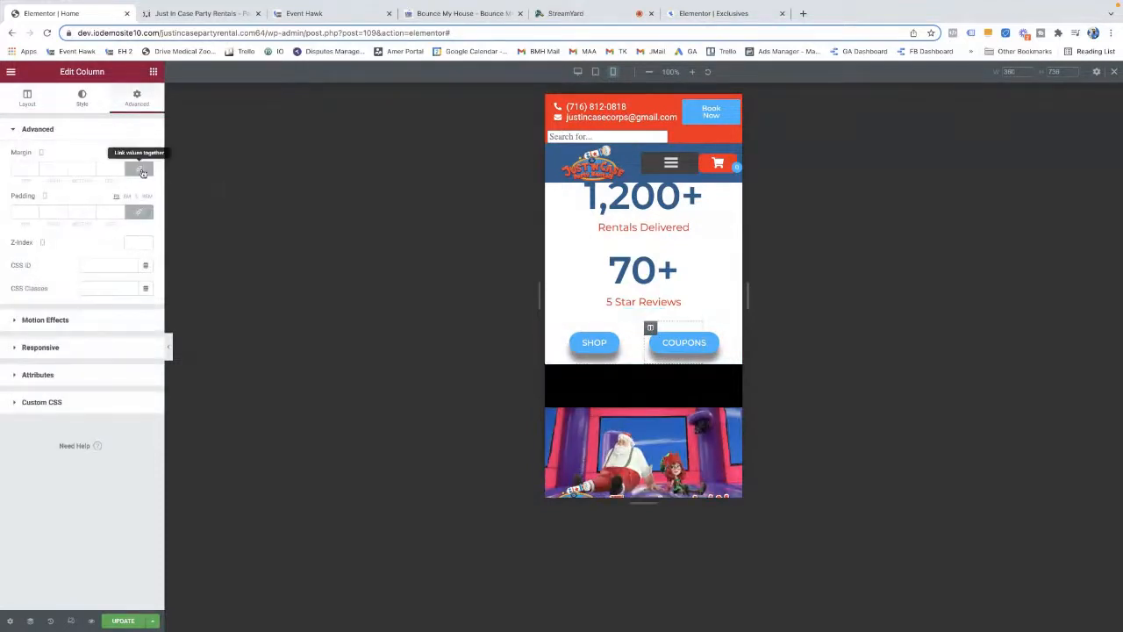
click(27, 99)
click(131, 100)
click(27, 98)
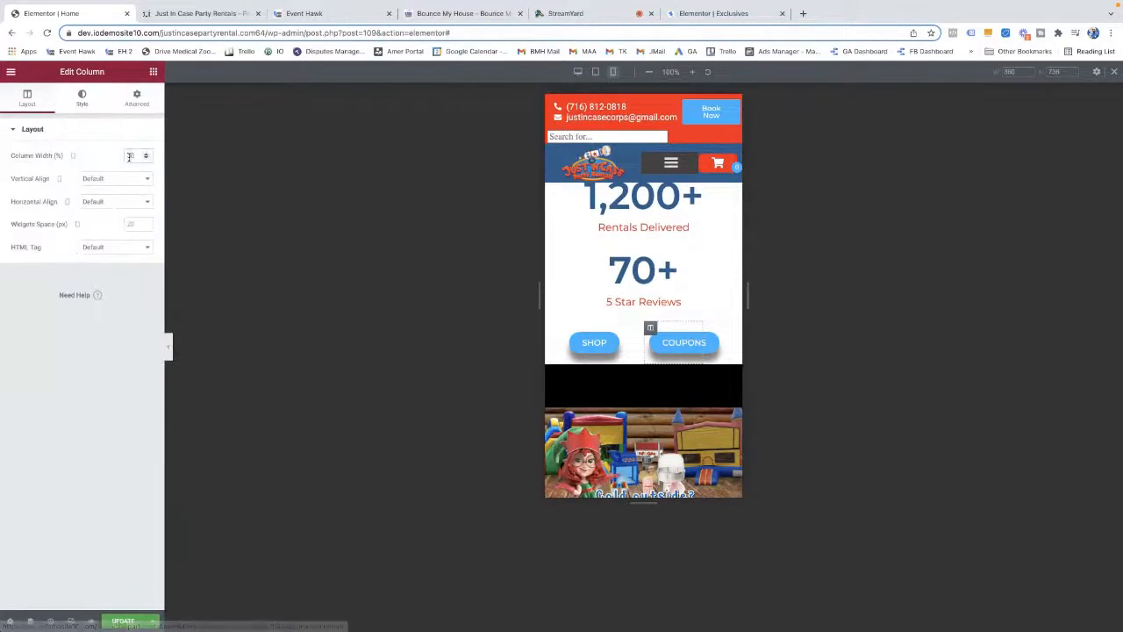
click(129, 157)
text(50)
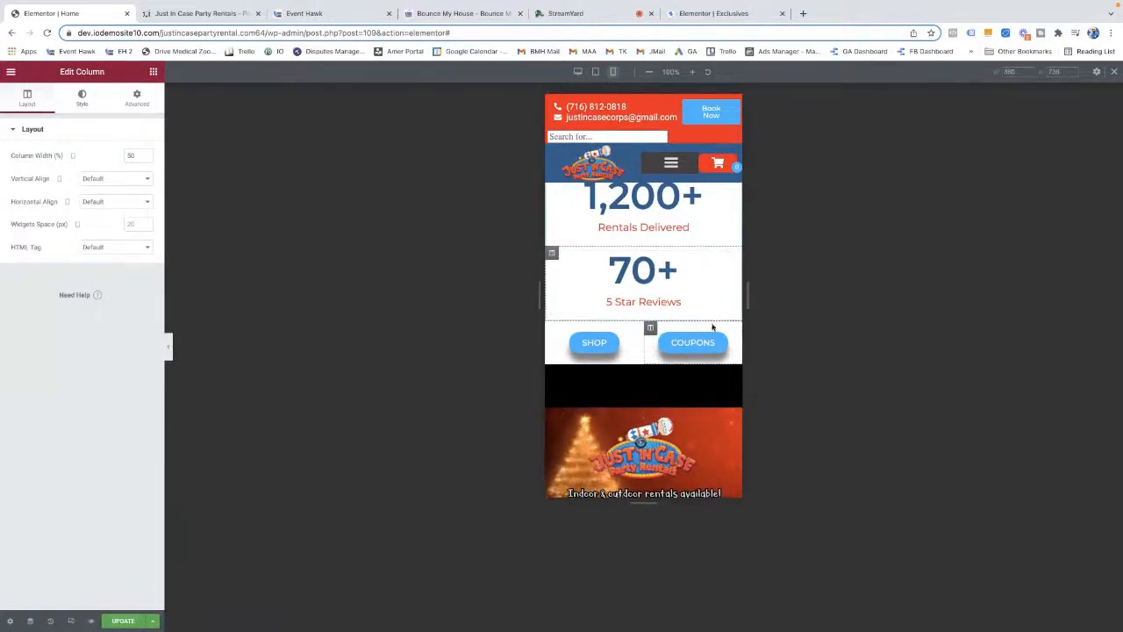
Review the mobile layout of the home page from the statistics down to the rental categories
scroll(661, 414, down, 1)
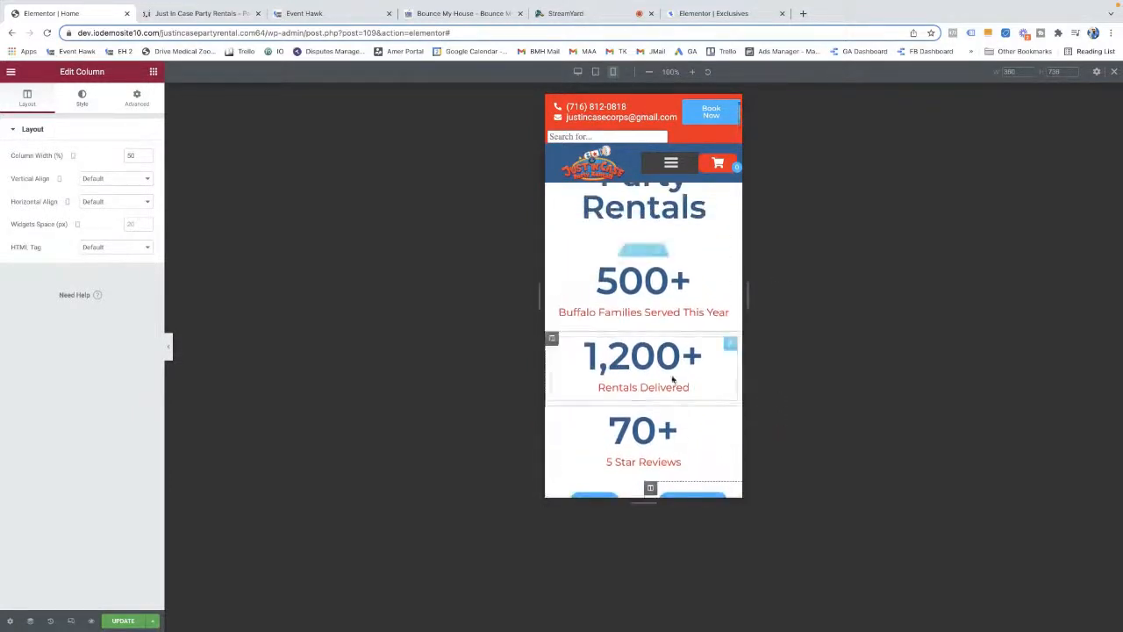
scroll(673, 377, down, 10)
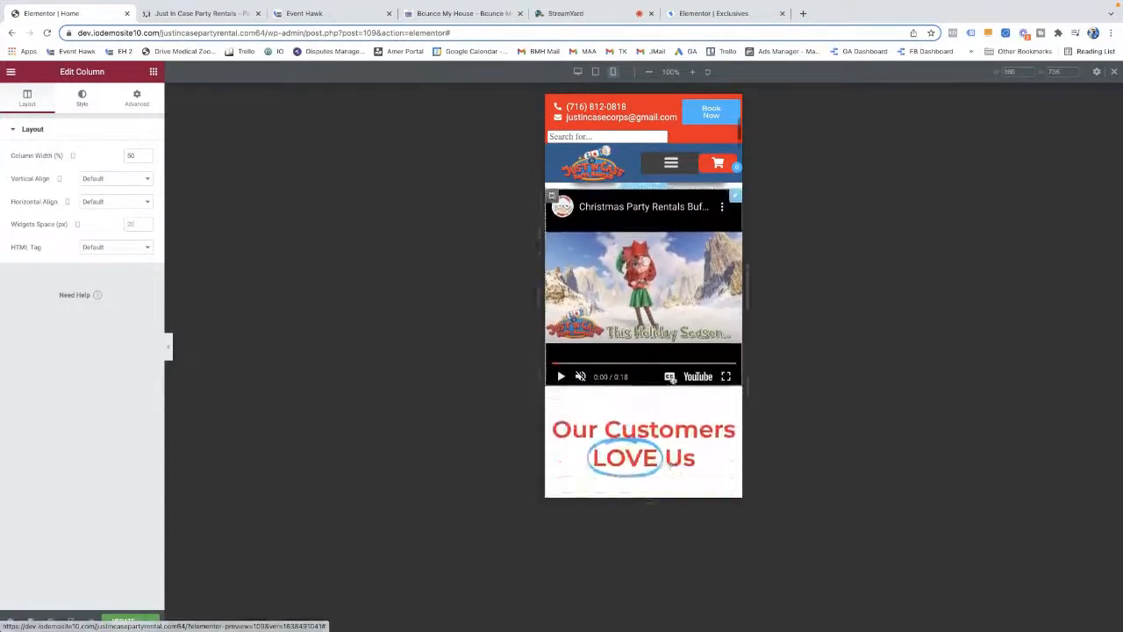
scroll(672, 380, down, 2)
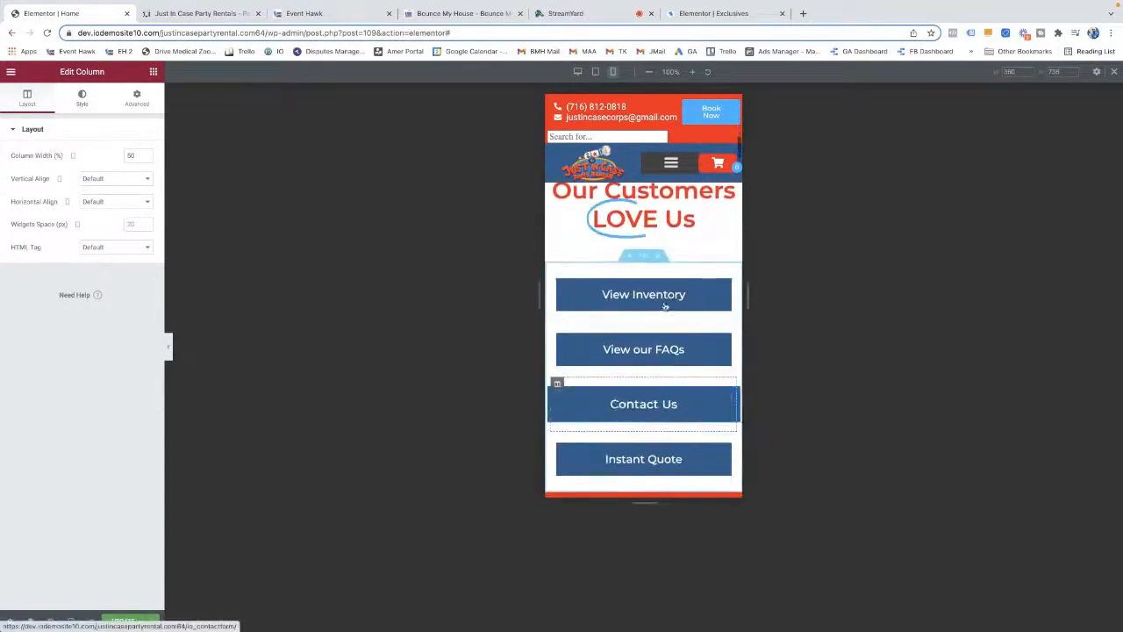
scroll(664, 337, down, 10)
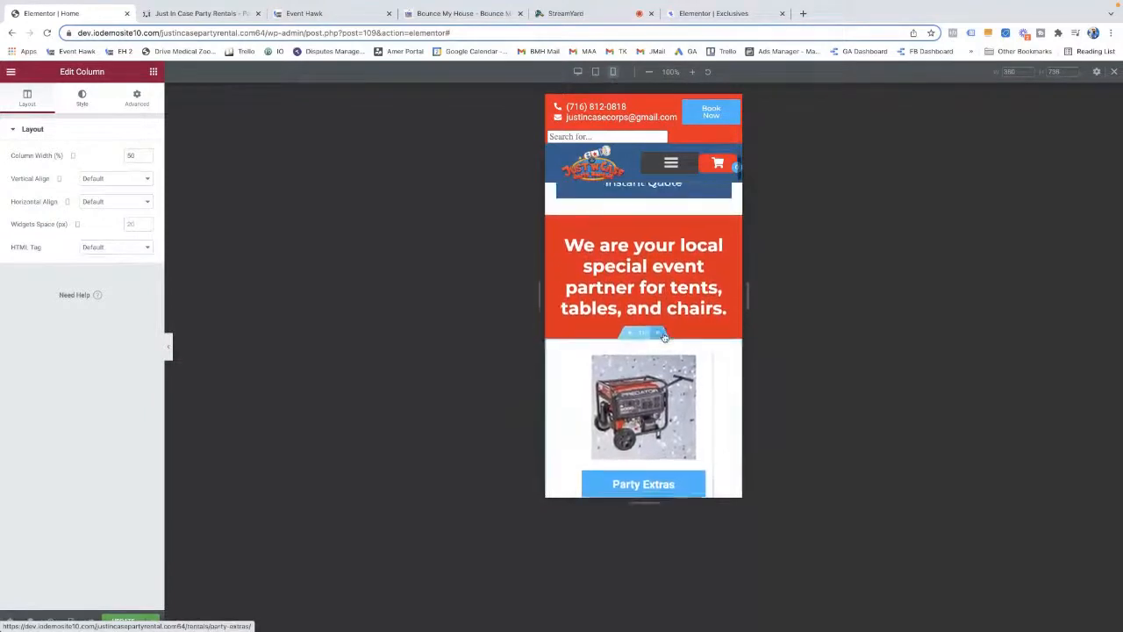
scroll(634, 369, down, 1)
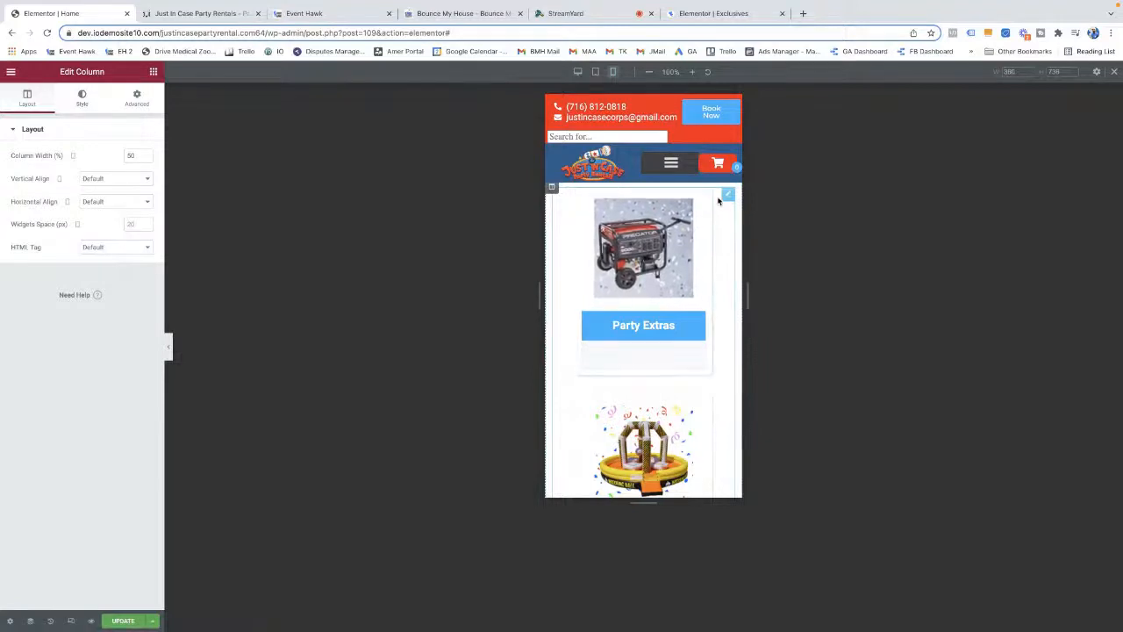
scroll(562, 254, down, 5)
scroll(557, 267, up, 1)
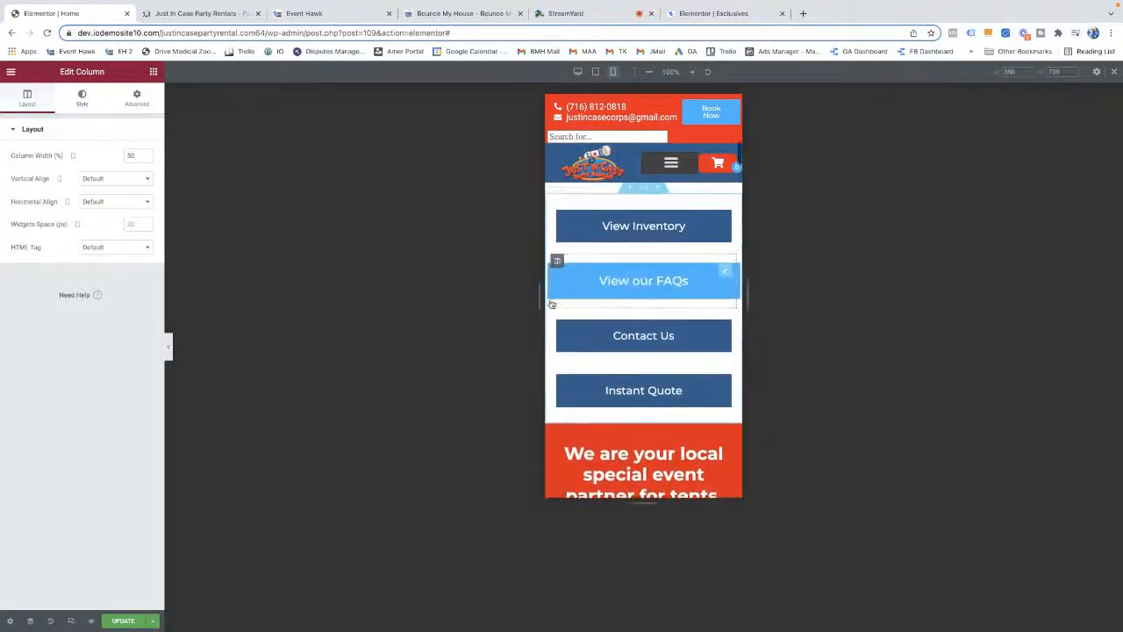
Switch to the desktop view and add a Countdown widget above the Buffalo Party Rentals heading
click(577, 71)
scroll(692, 204, up, 8)
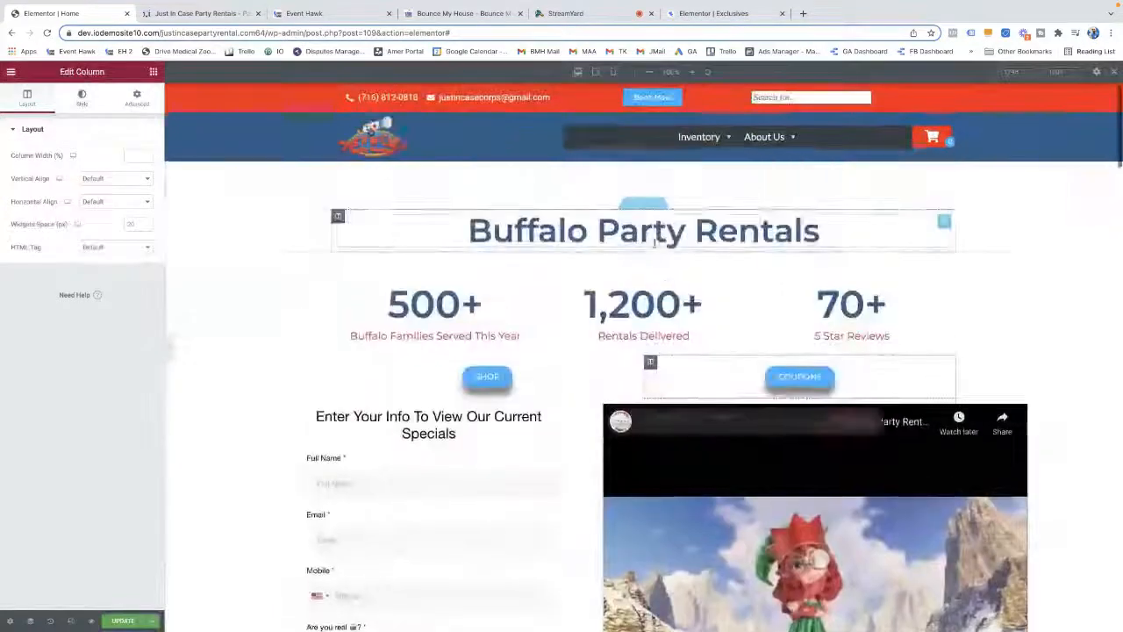
right_click(630, 203)
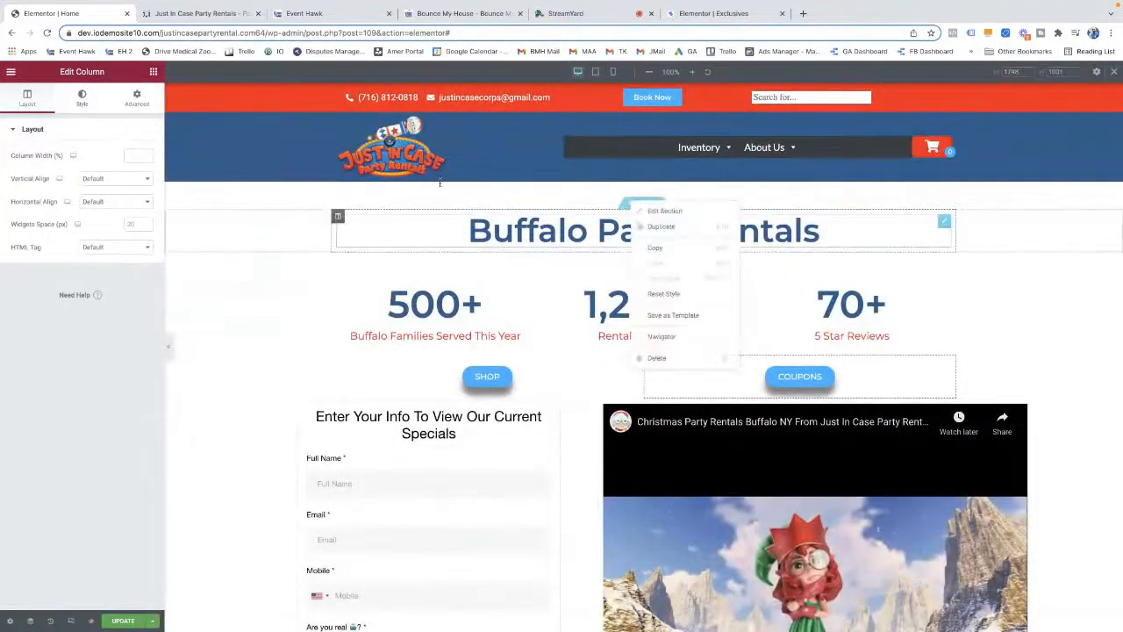
click(461, 225)
click(153, 71)
scroll(132, 323, down, 6)
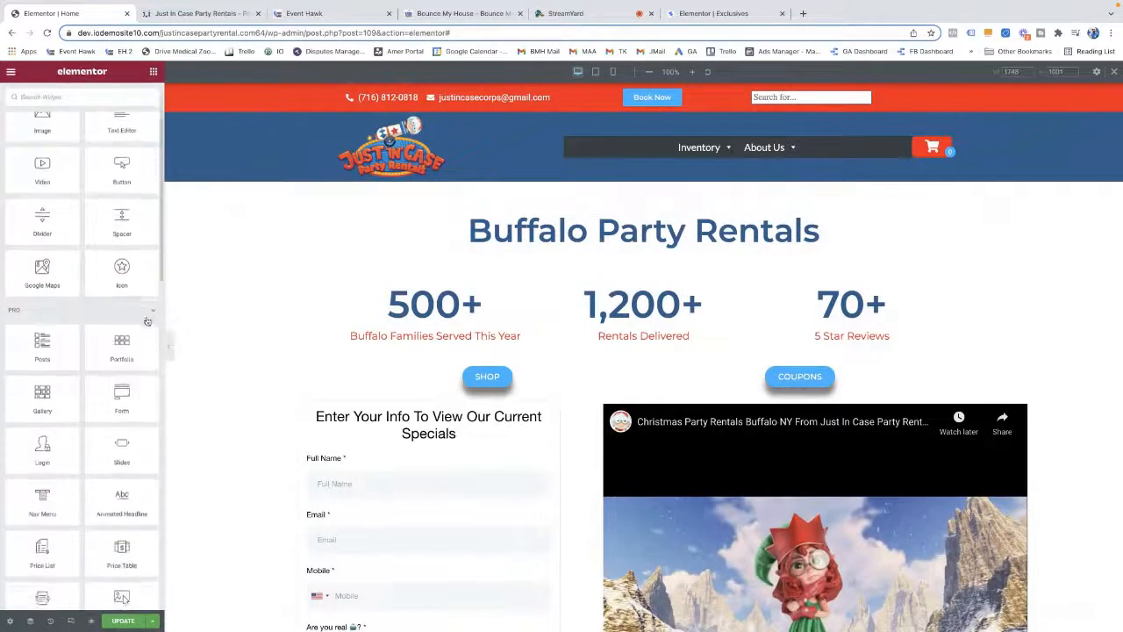
scroll(111, 323, down, 4)
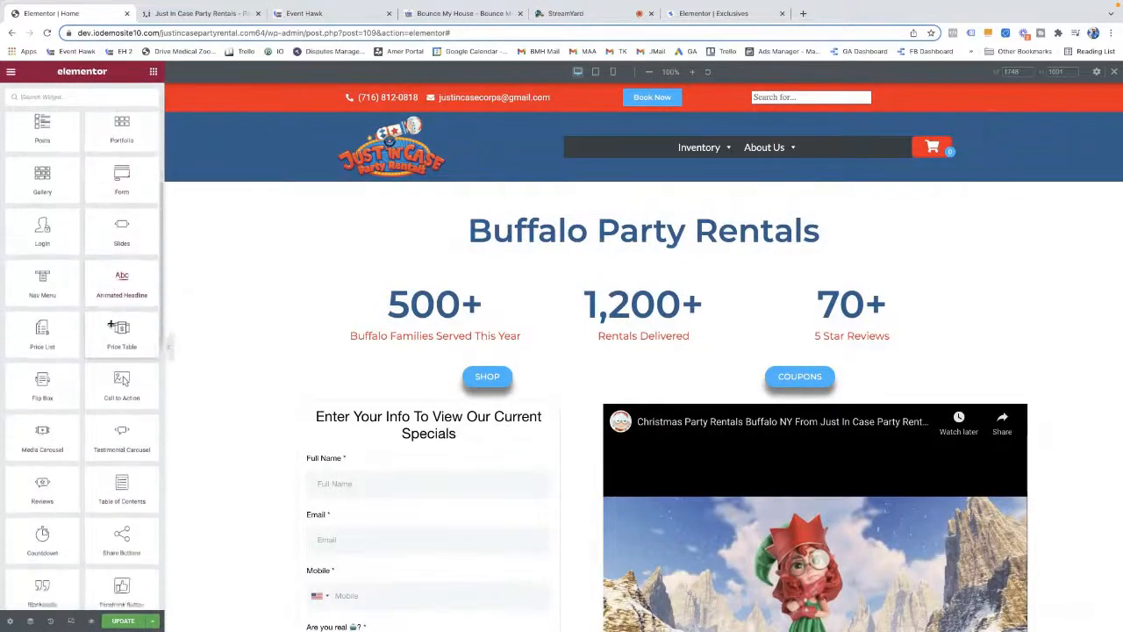
scroll(110, 324, down, 1)
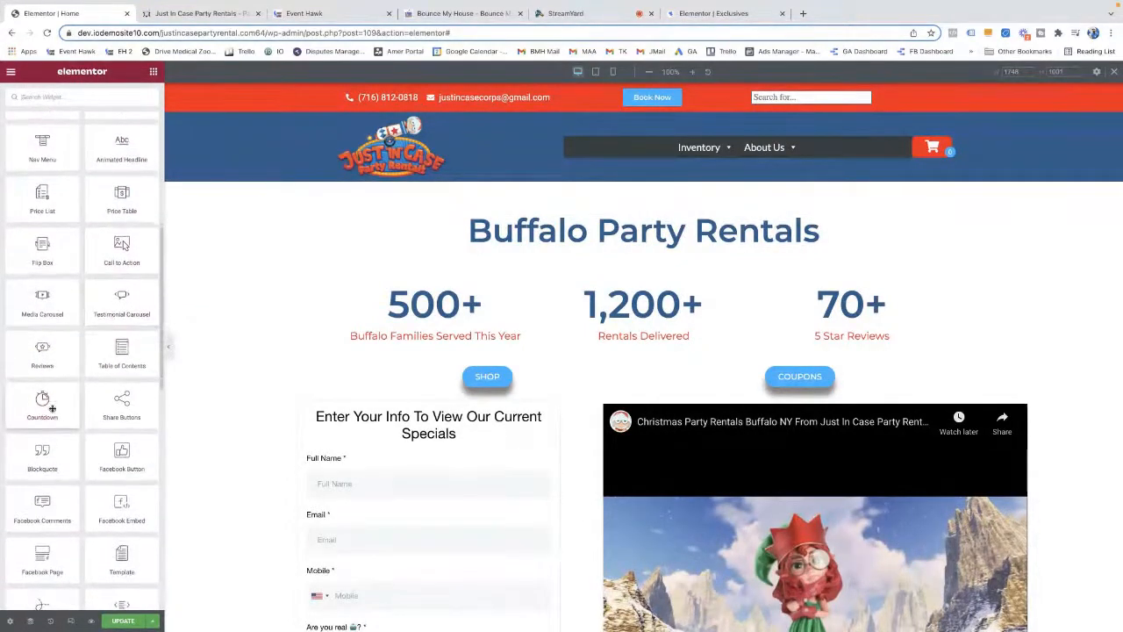
drag(52, 408, 625, 227)
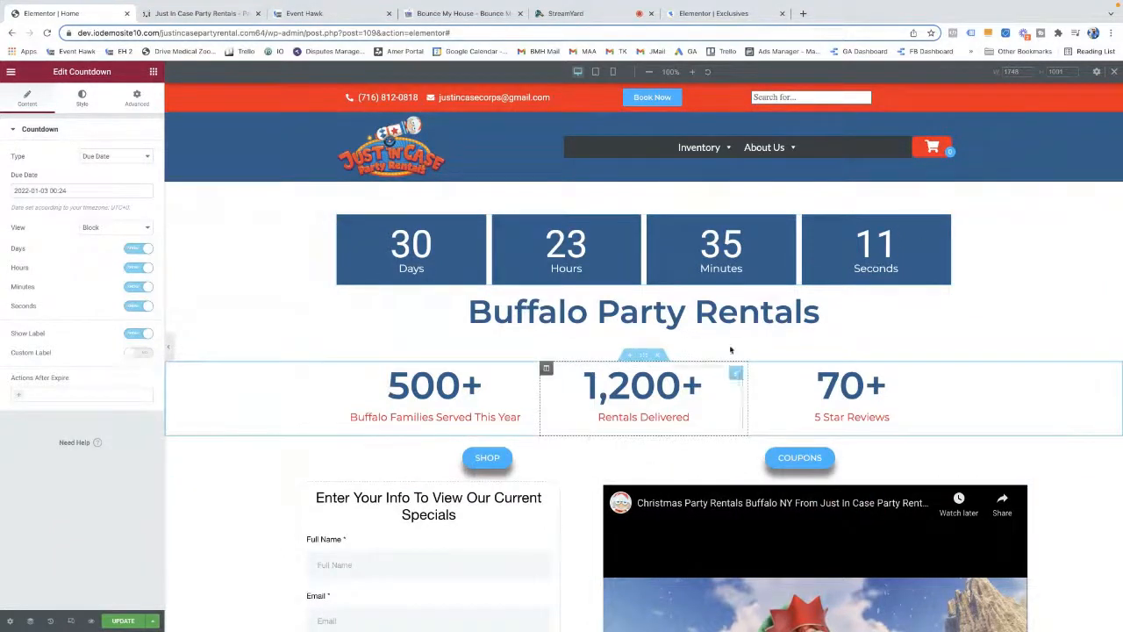
Add a Facebook Page widget above the countdown
click(154, 71)
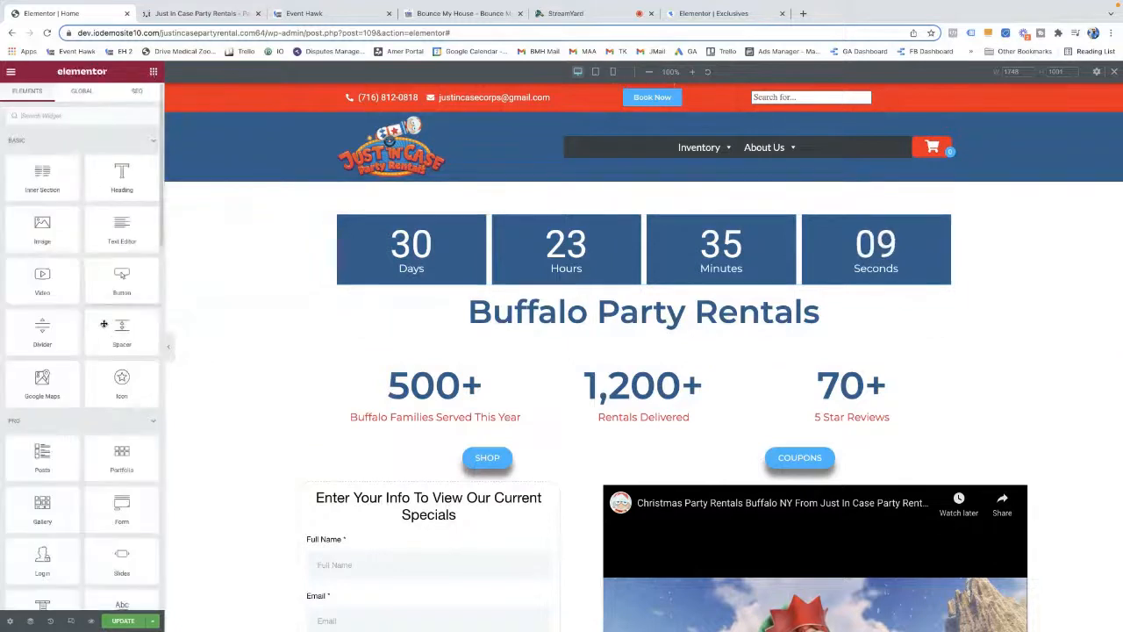
scroll(103, 323, down, 10)
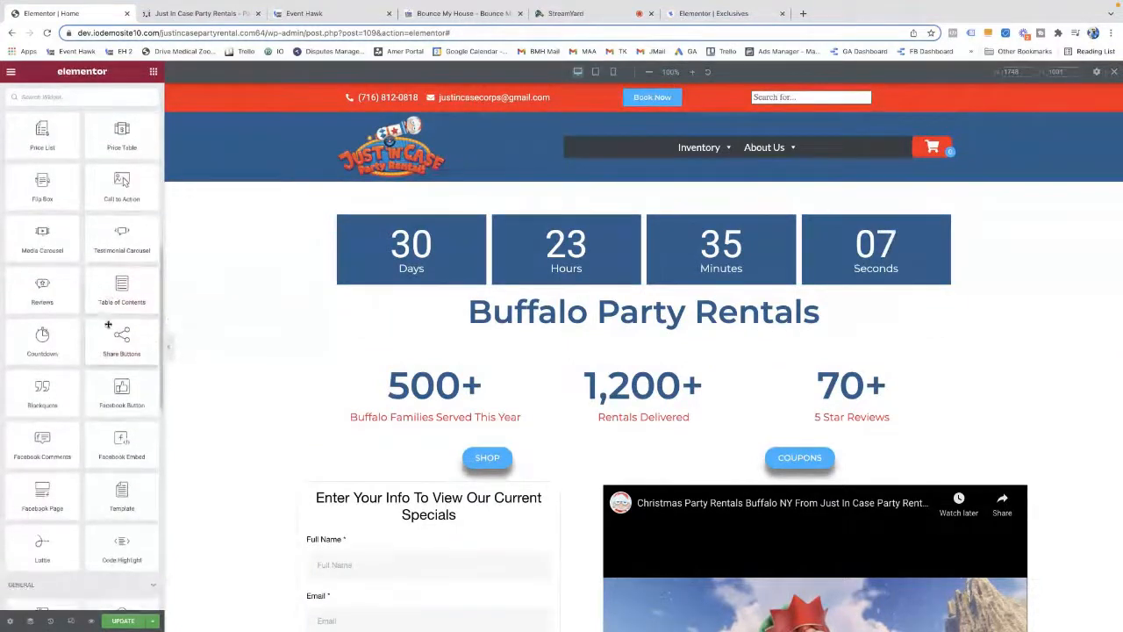
scroll(104, 330, down, 1)
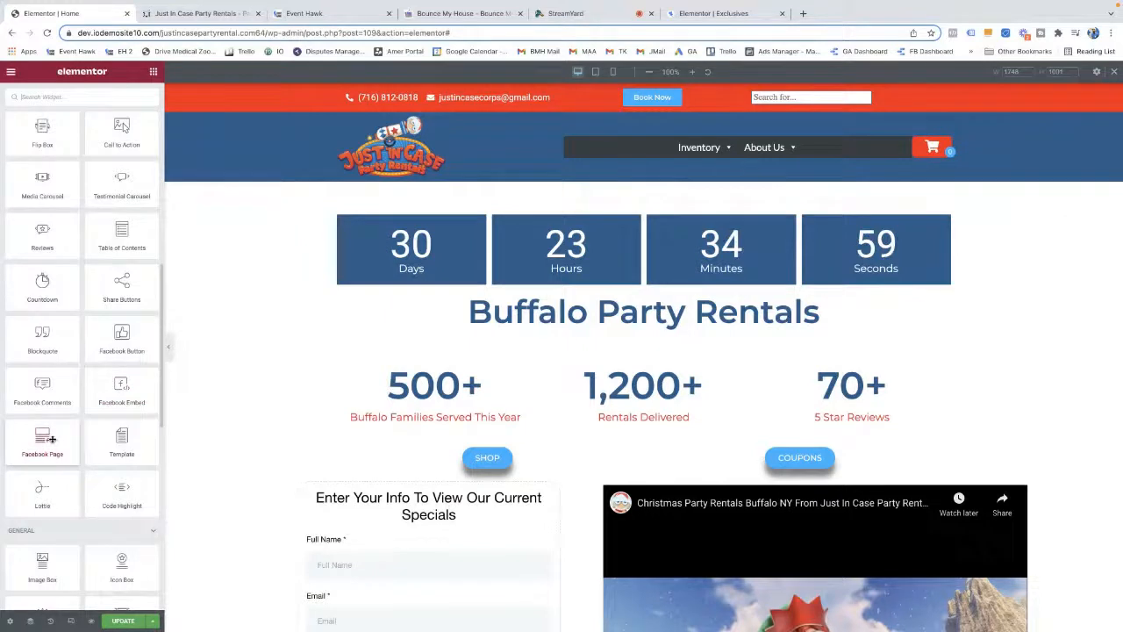
drag(48, 441, 478, 230)
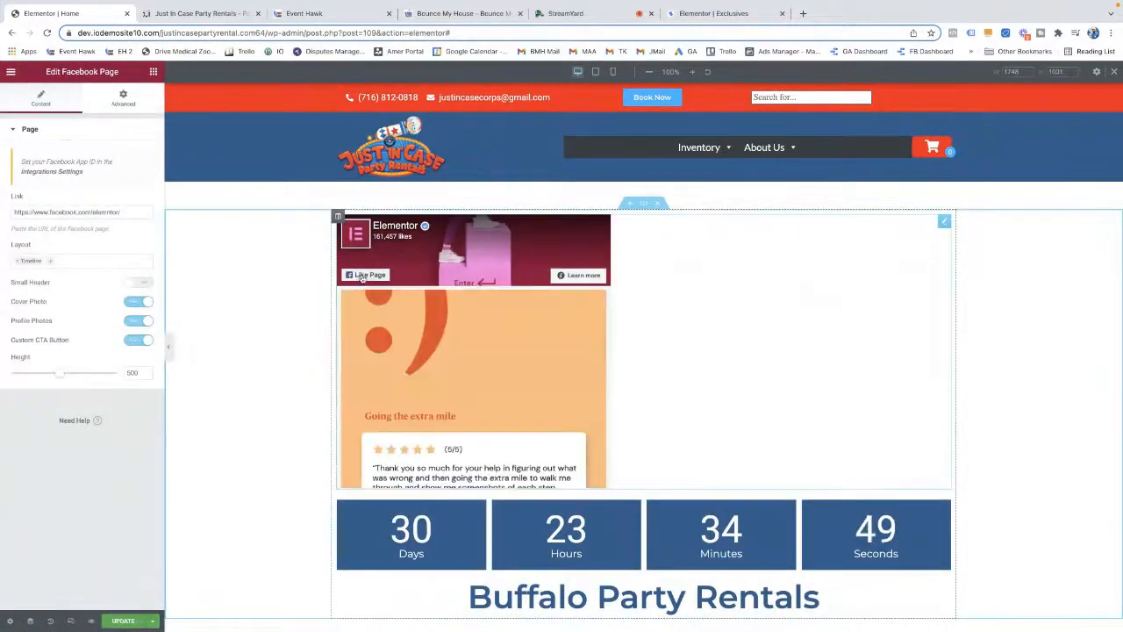
Add a Social Icons widget above the Facebook Page widget
click(153, 71)
scroll(117, 278, down, 15)
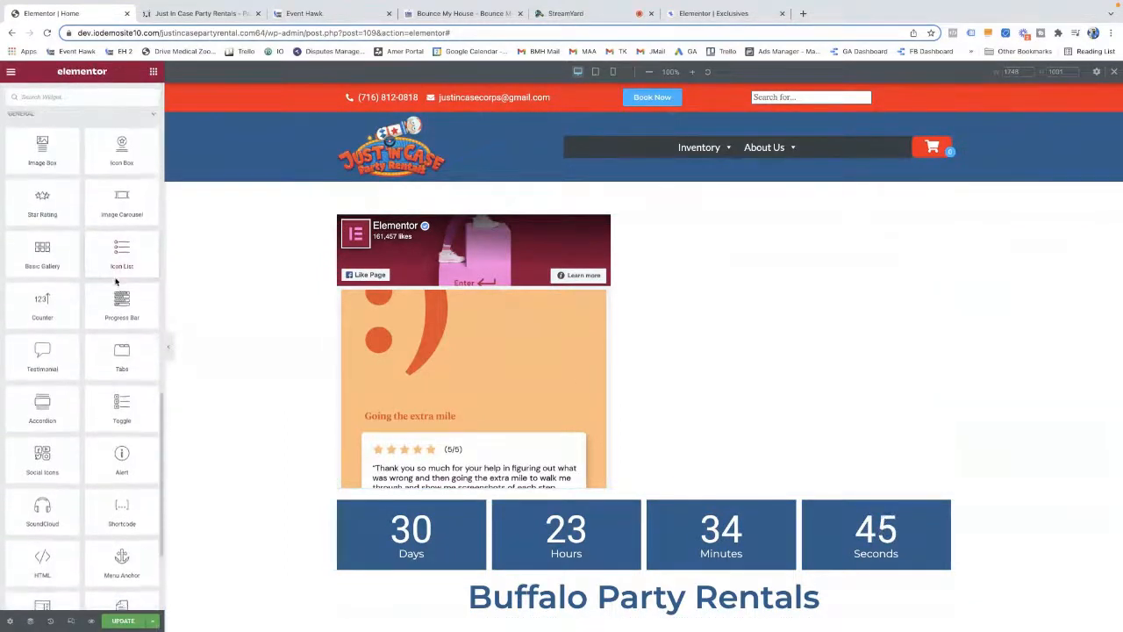
scroll(113, 277, down, 2)
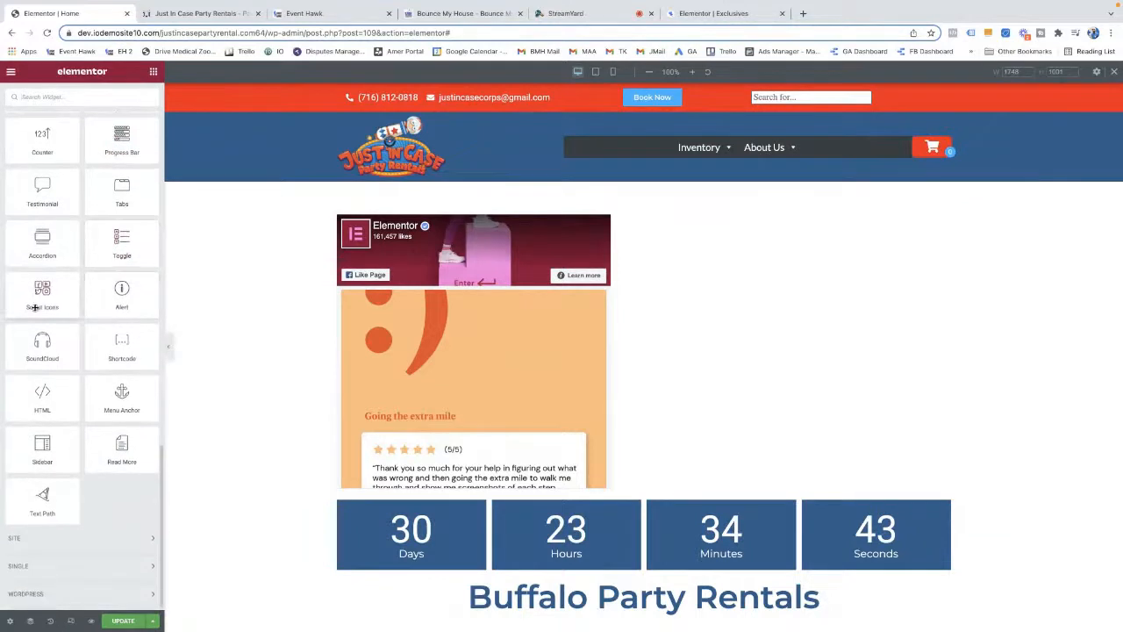
drag(40, 298, 551, 223)
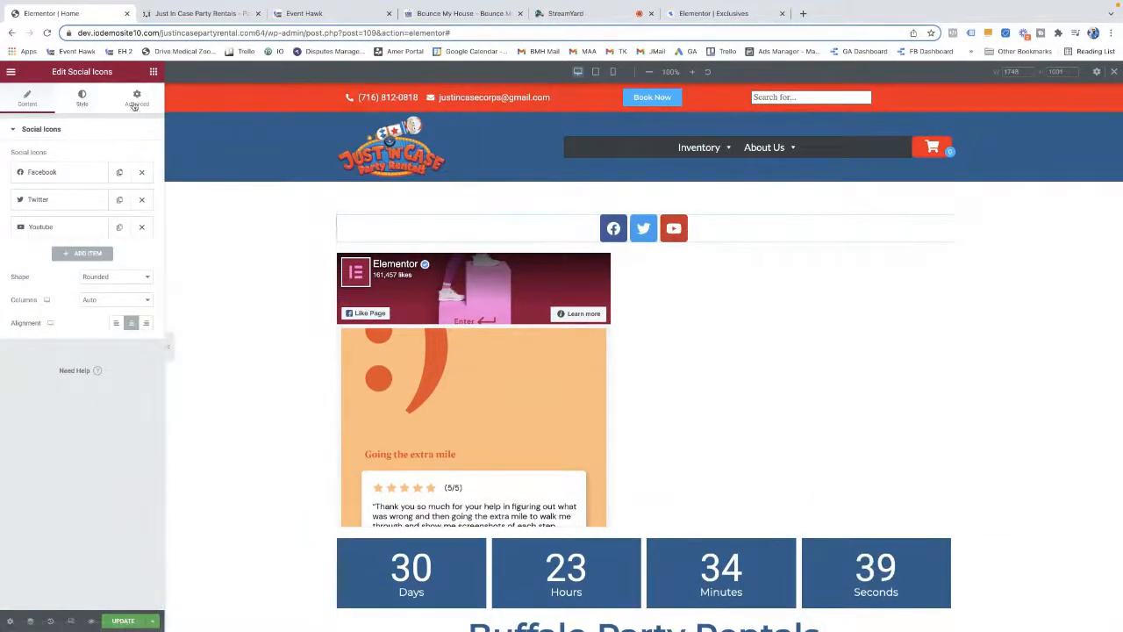
Look through the General and Pro widgets available in the widget library
click(155, 71)
scroll(83, 255, down, 10)
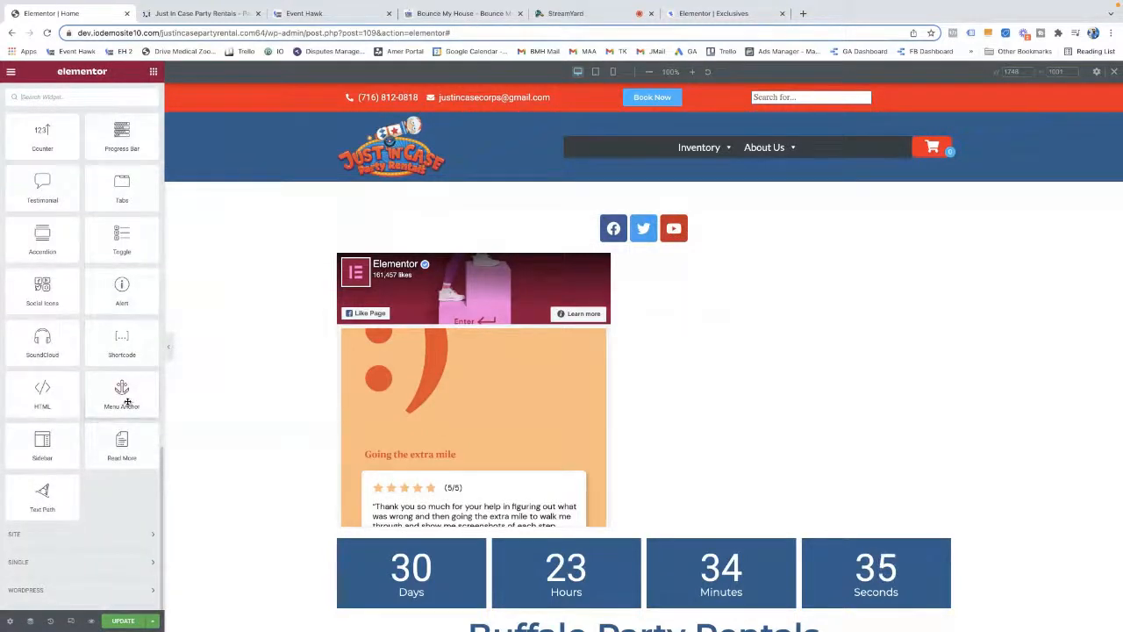
scroll(128, 402, up, 3)
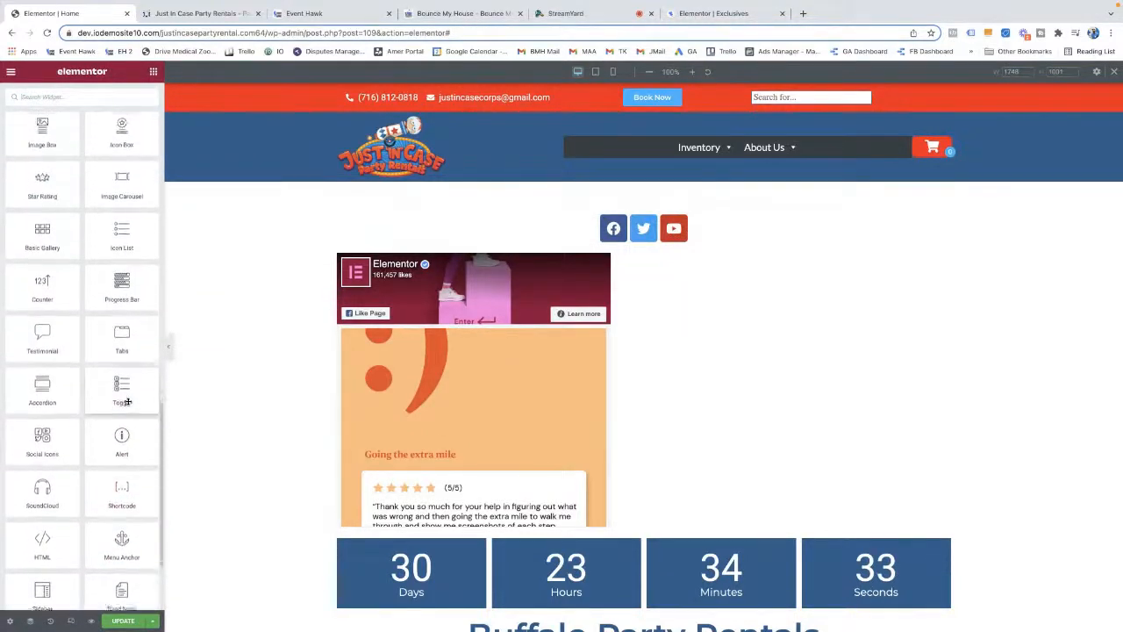
scroll(127, 402, up, 2)
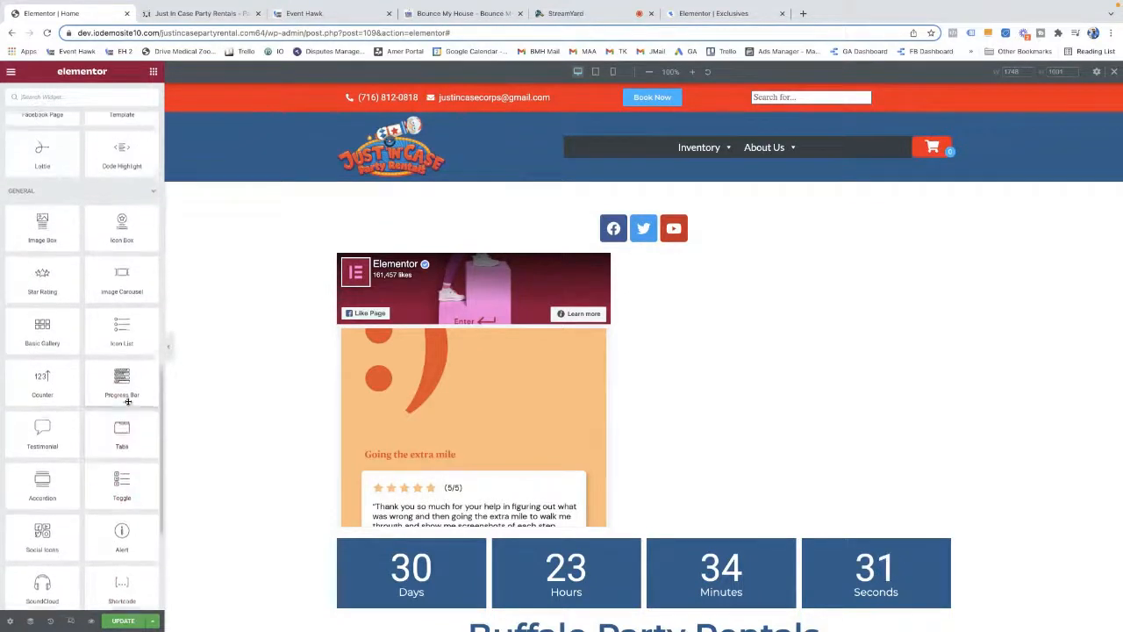
scroll(127, 401, up, 1)
scroll(144, 404, up, 2)
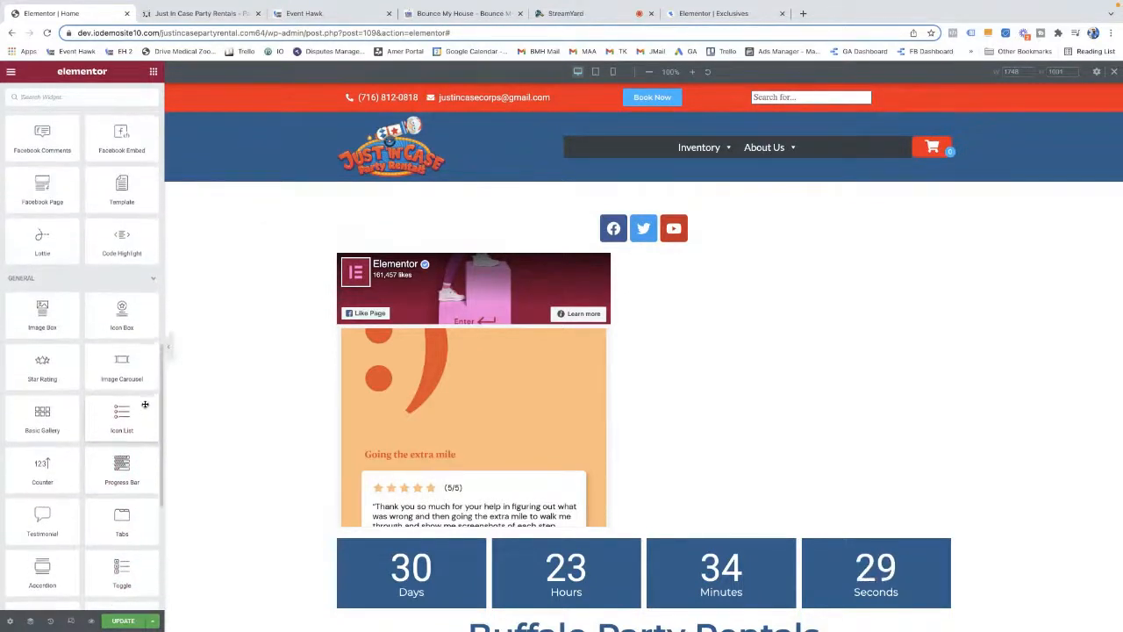
scroll(145, 404, up, 2)
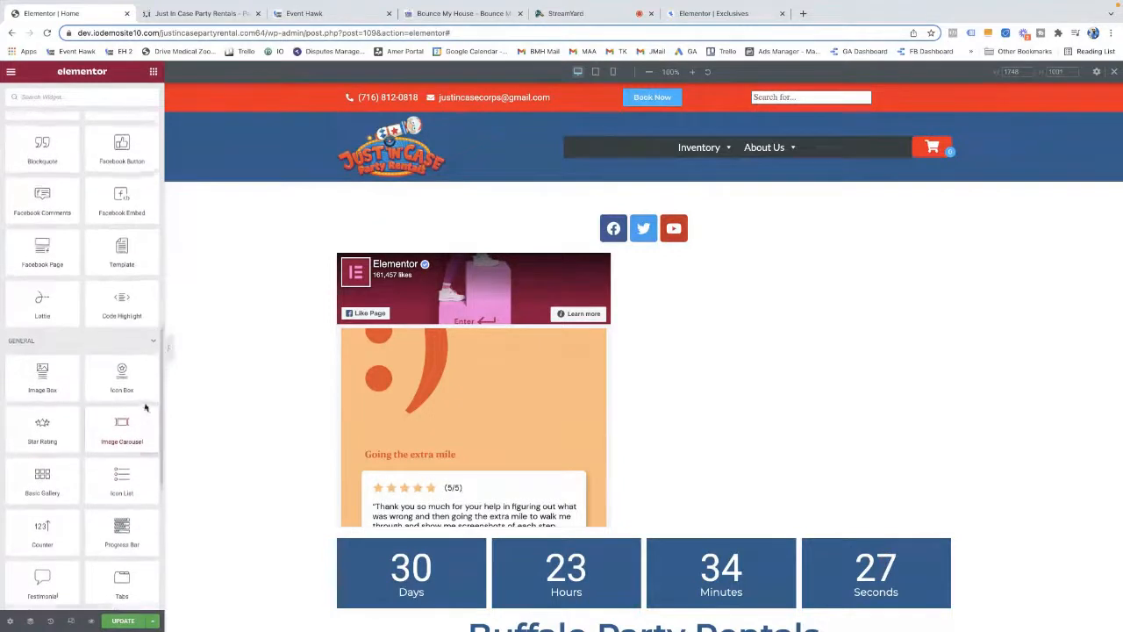
scroll(146, 408, up, 3)
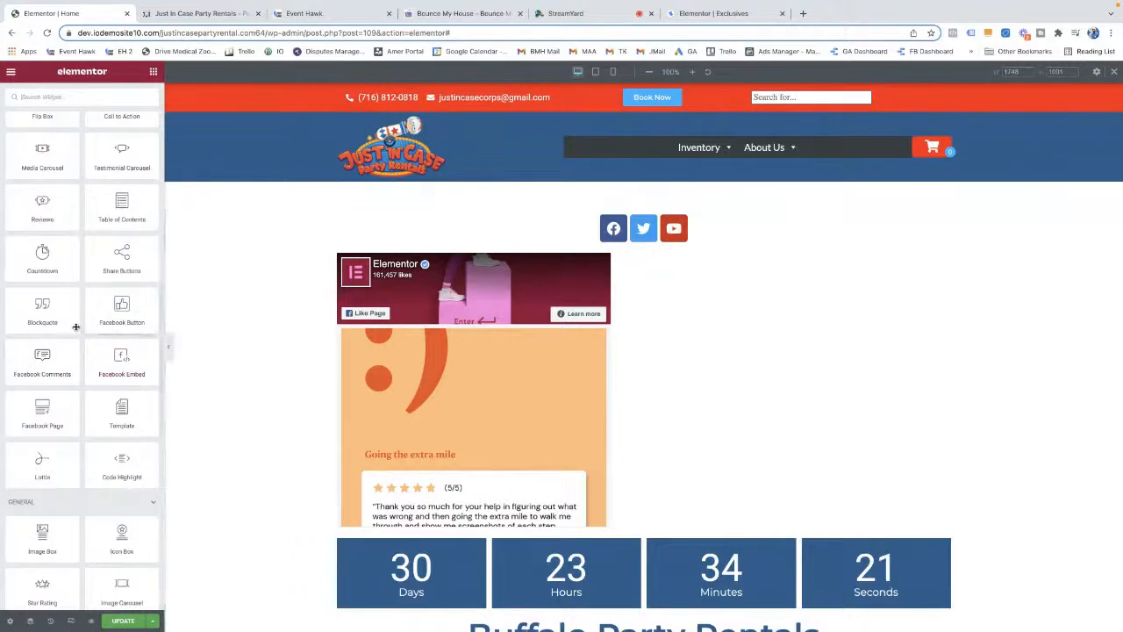
scroll(76, 328, up, 2)
scroll(68, 327, down, 2)
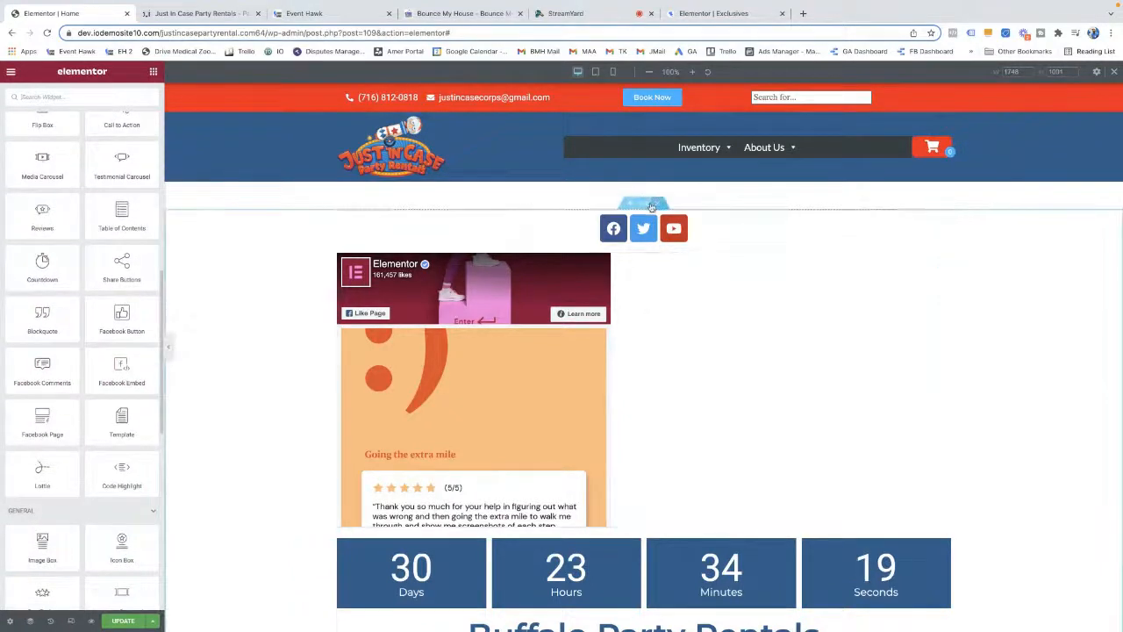
Delete the Social Icons, Facebook Page and Countdown widgets above the Buffalo Party Rentals heading
right_click(951, 225)
click(974, 378)
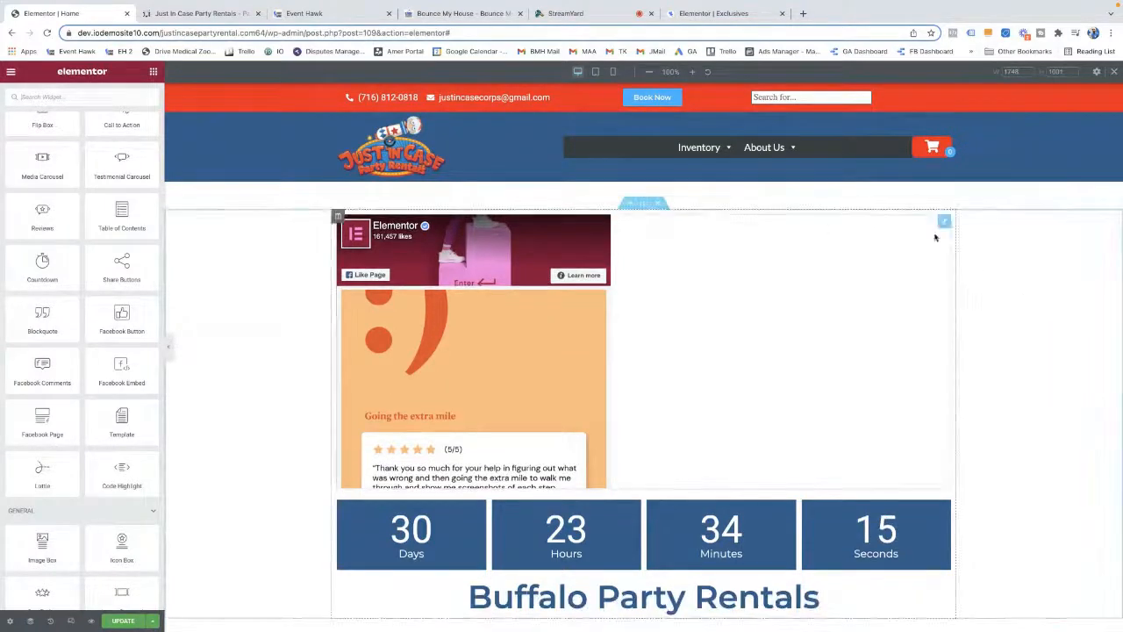
right_click(946, 226)
click(979, 376)
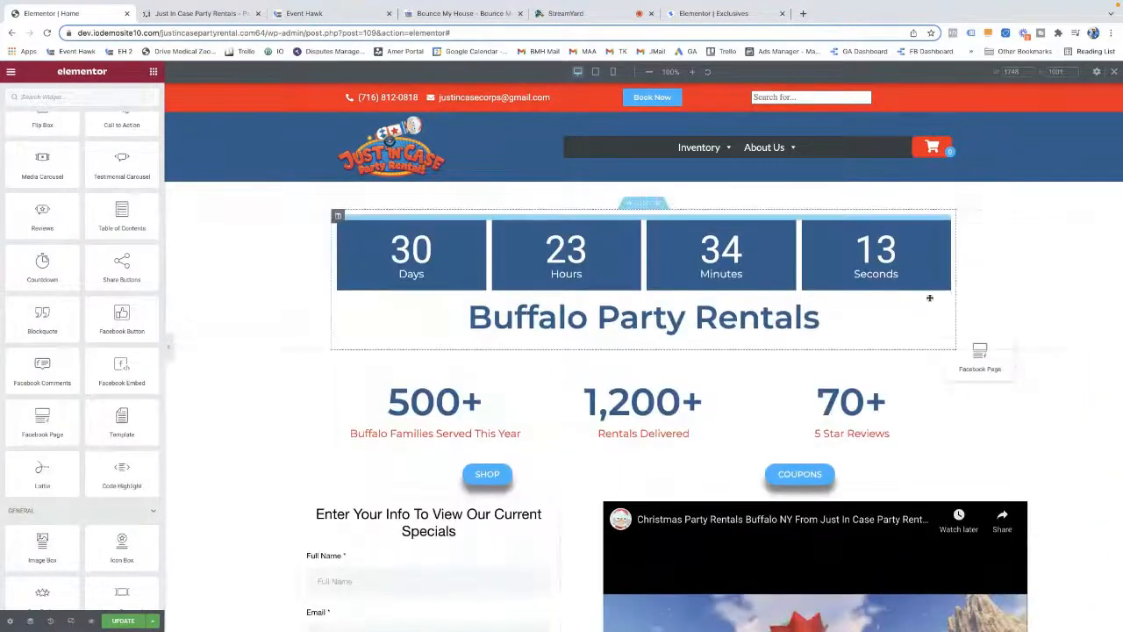
right_click(948, 225)
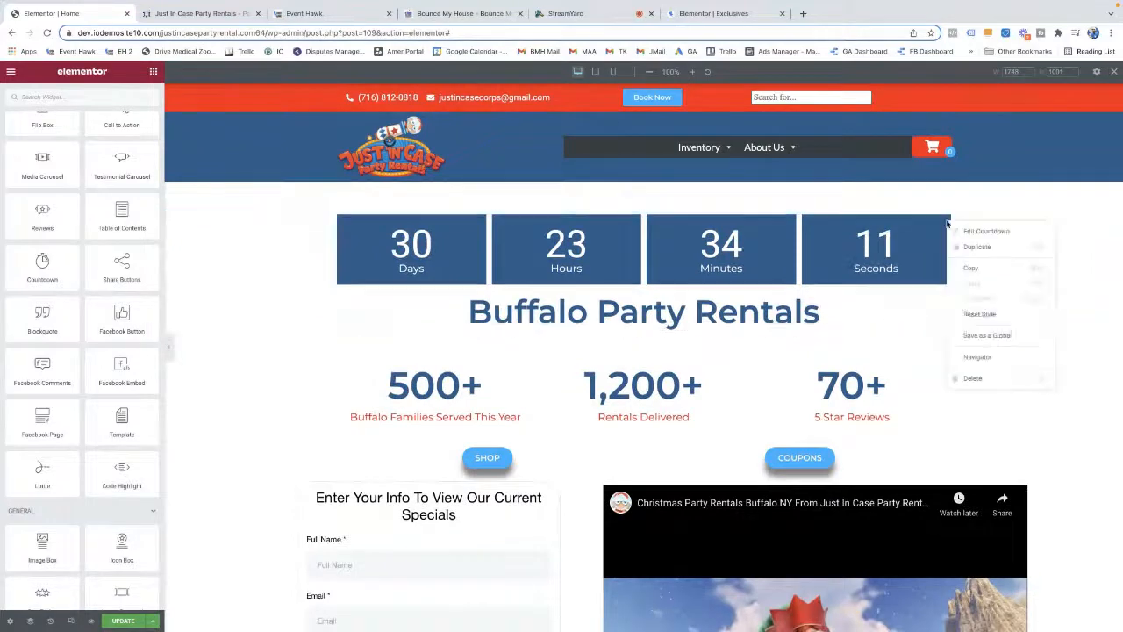
click(976, 379)
scroll(748, 302, down, 2)
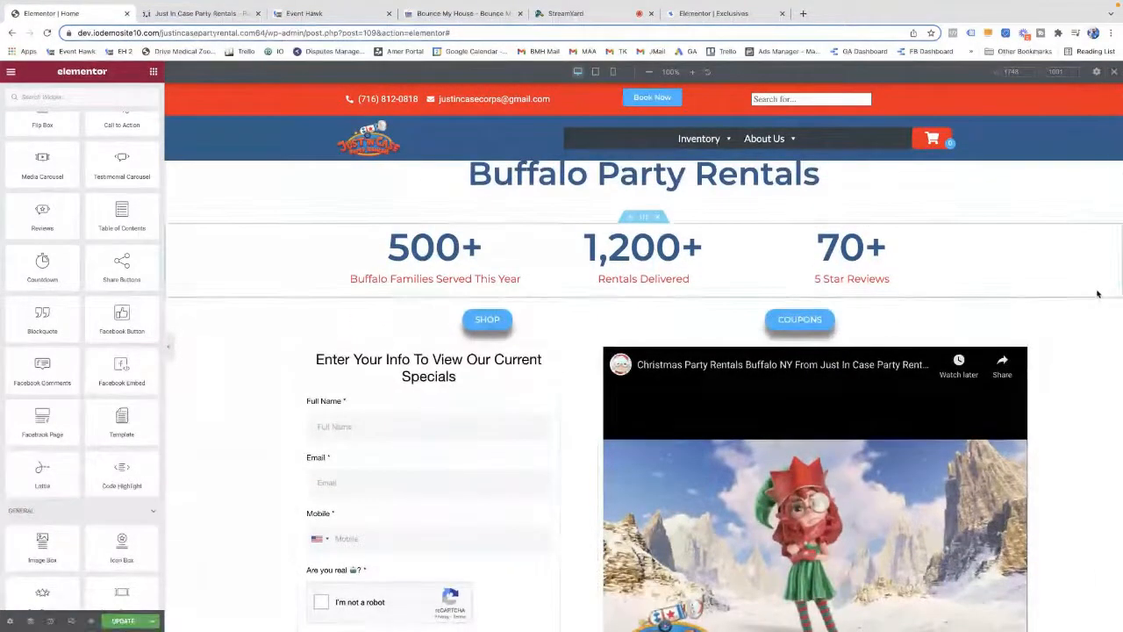
Give the specials form's HTML widget the CSS ID coupons and set the COUPONS button's link to #coupons
click(811, 327)
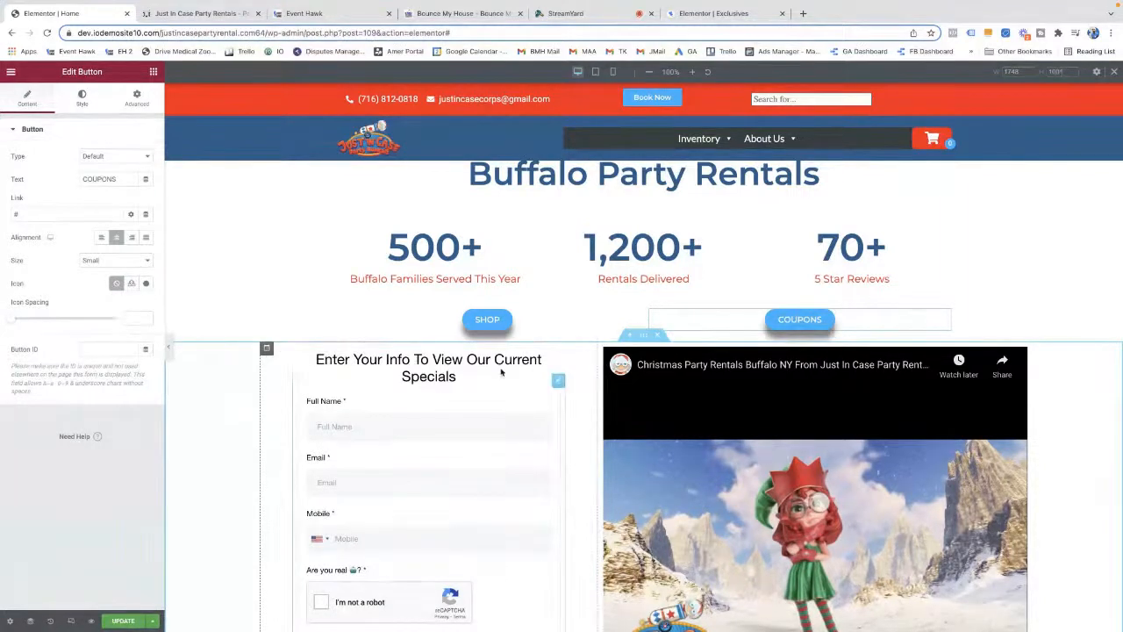
click(266, 349)
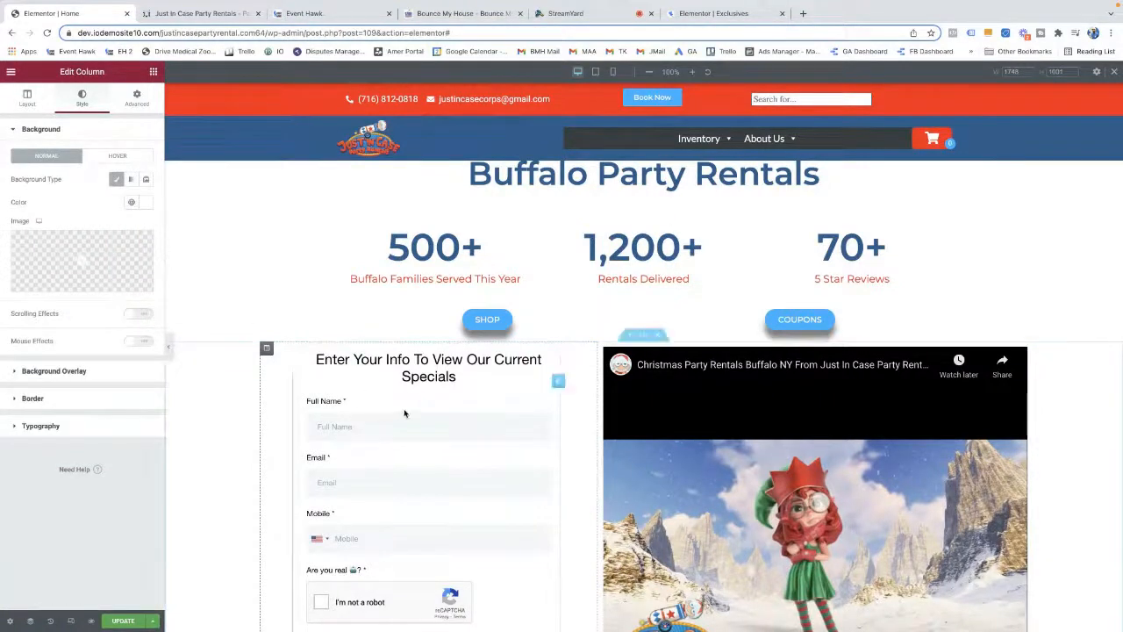
click(558, 382)
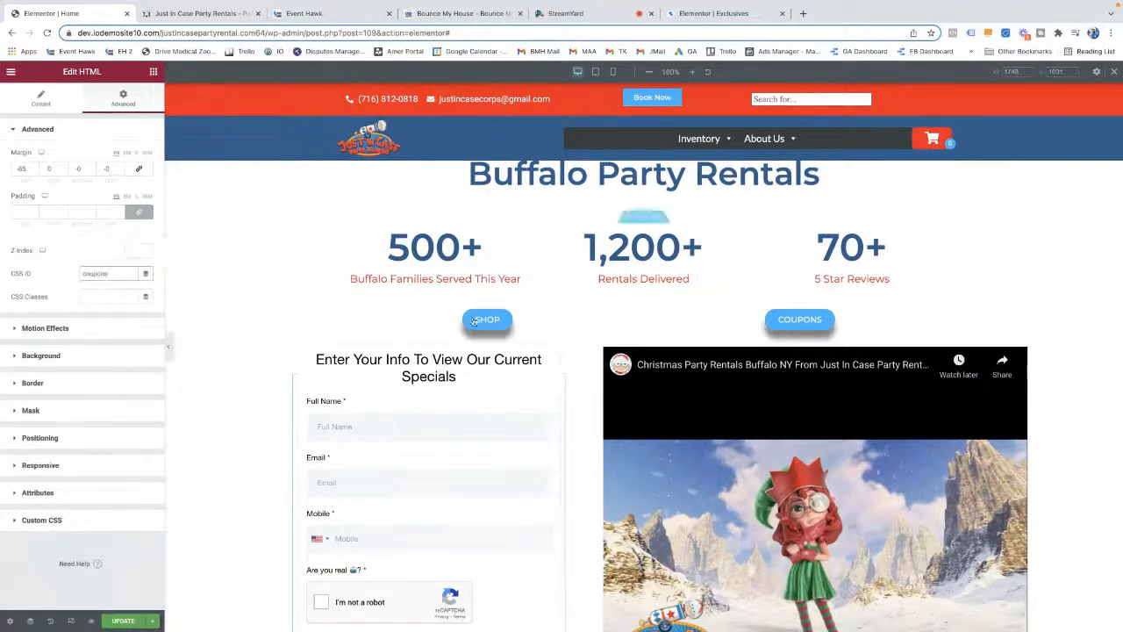
click(799, 320)
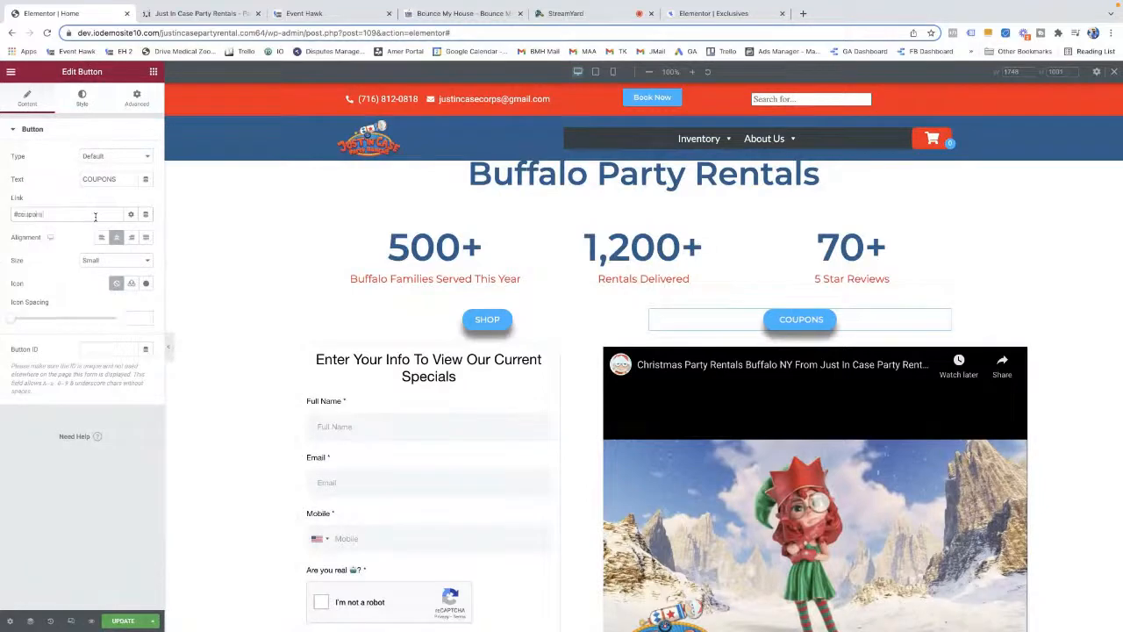
scroll(467, 400, down, 3)
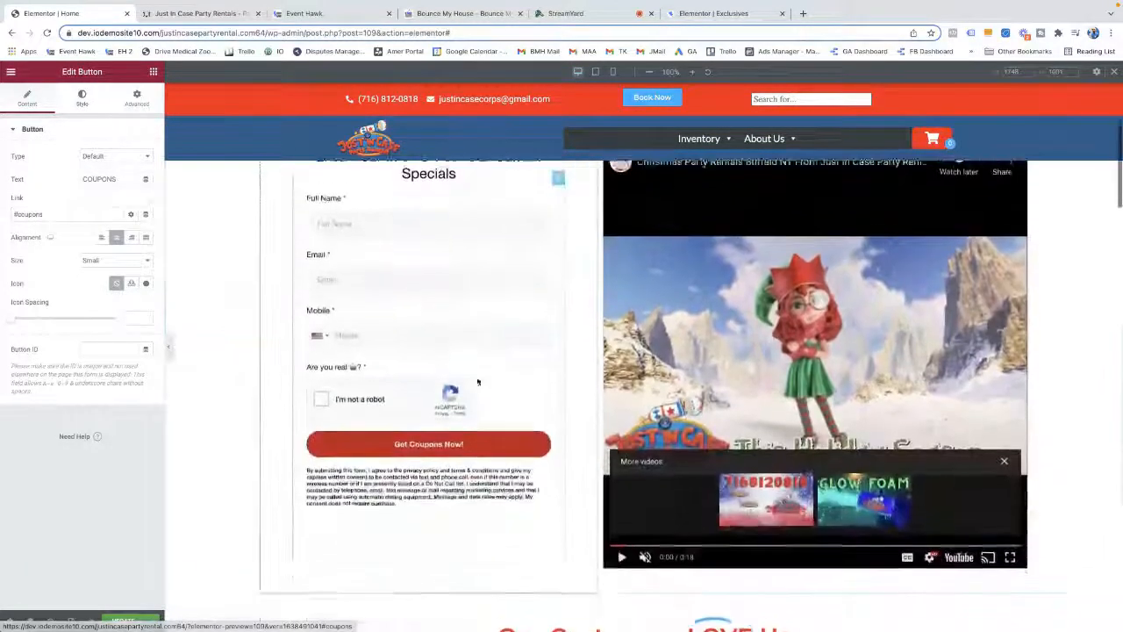
scroll(449, 402, up, 3)
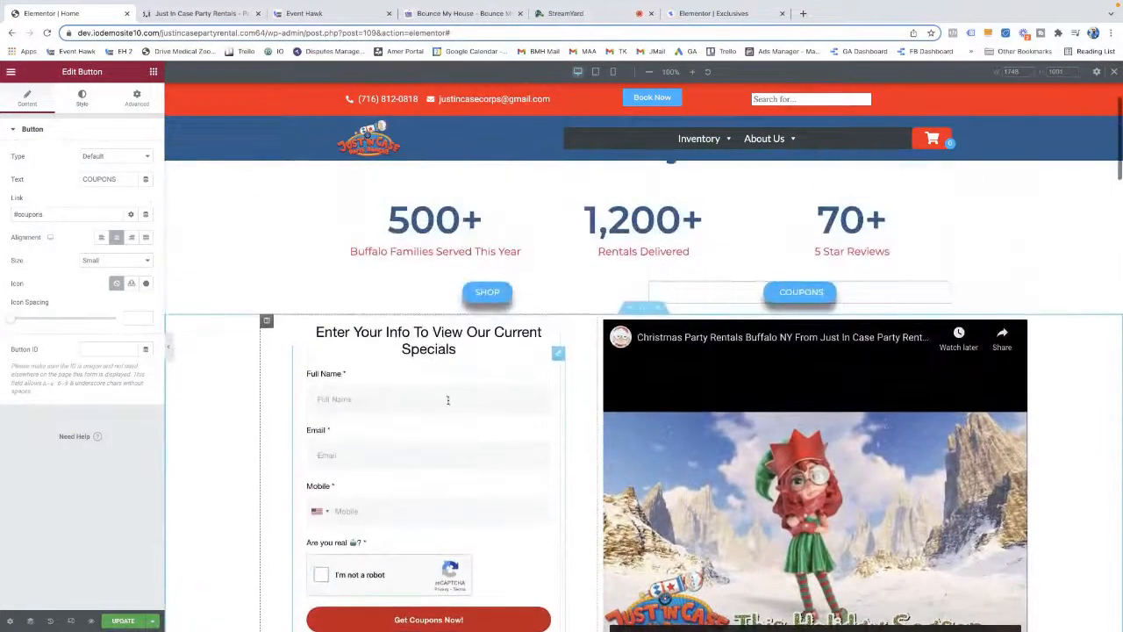
Preview the home page in mobile view, examining the SHOP and COUPONS buttons and the sections below them
click(617, 81)
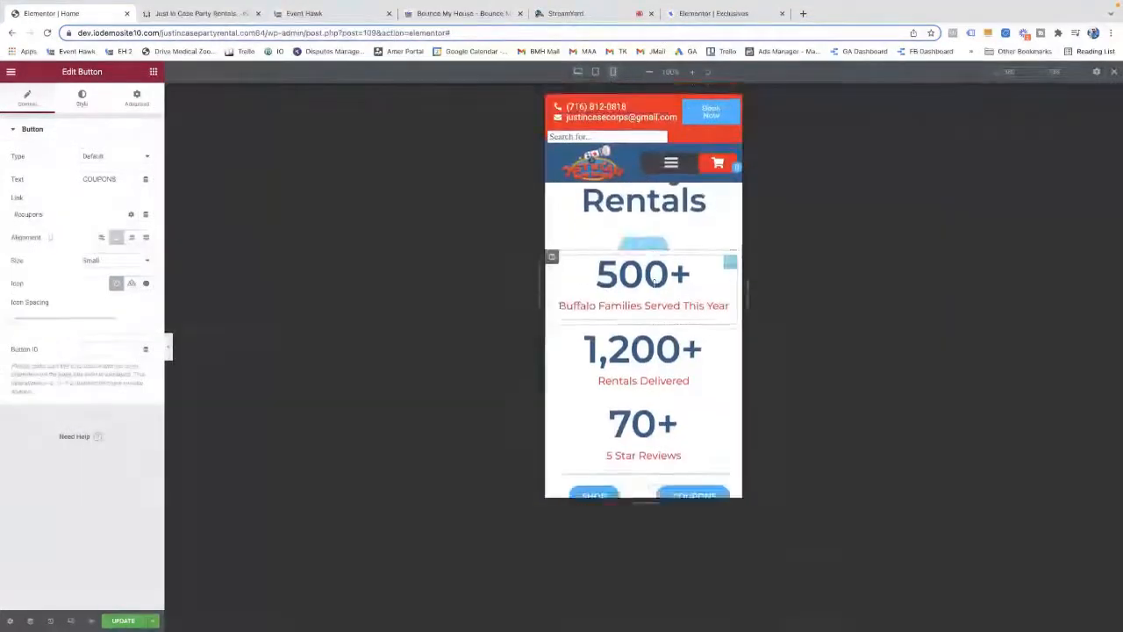
scroll(643, 351, down, 2)
scroll(689, 316, up, 3)
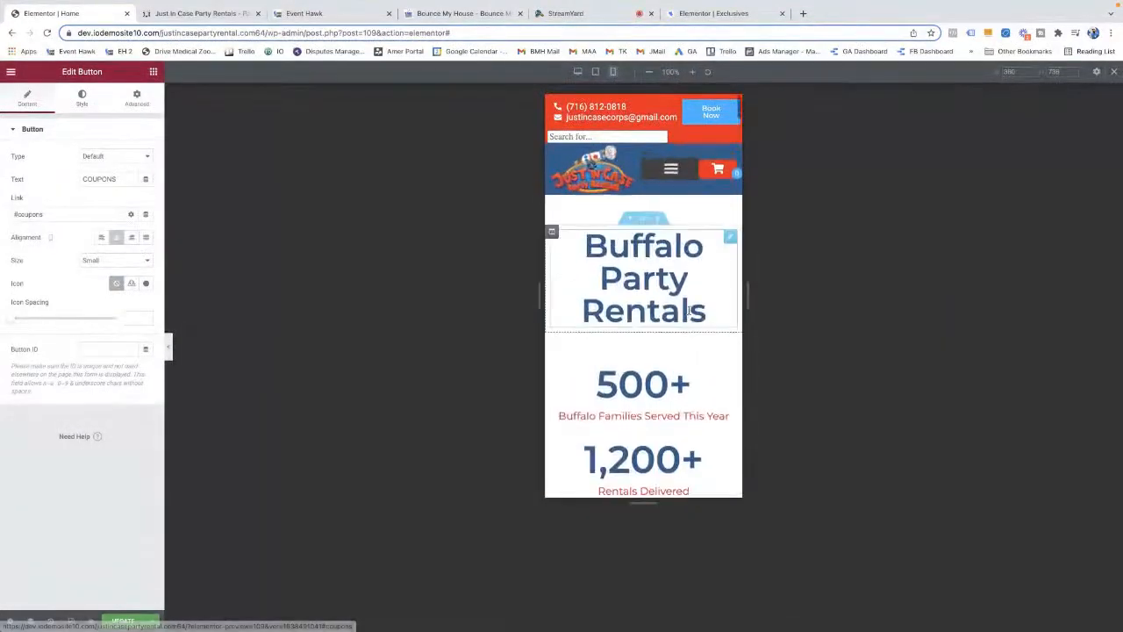
scroll(690, 303, down, 3)
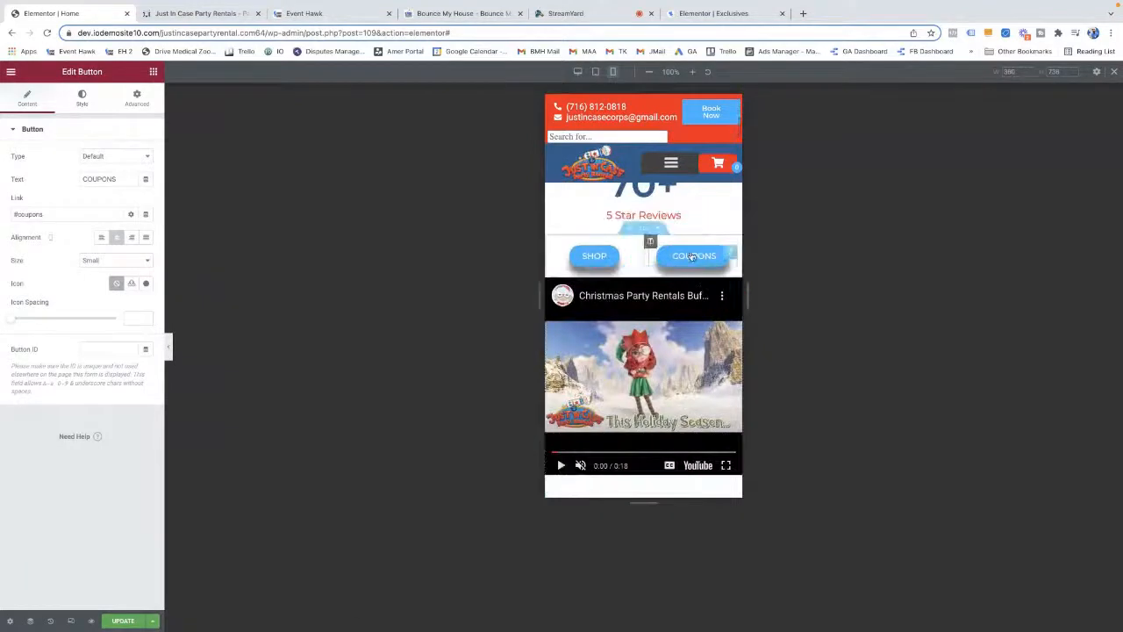
scroll(692, 258, up, 4)
scroll(692, 277, down, 10)
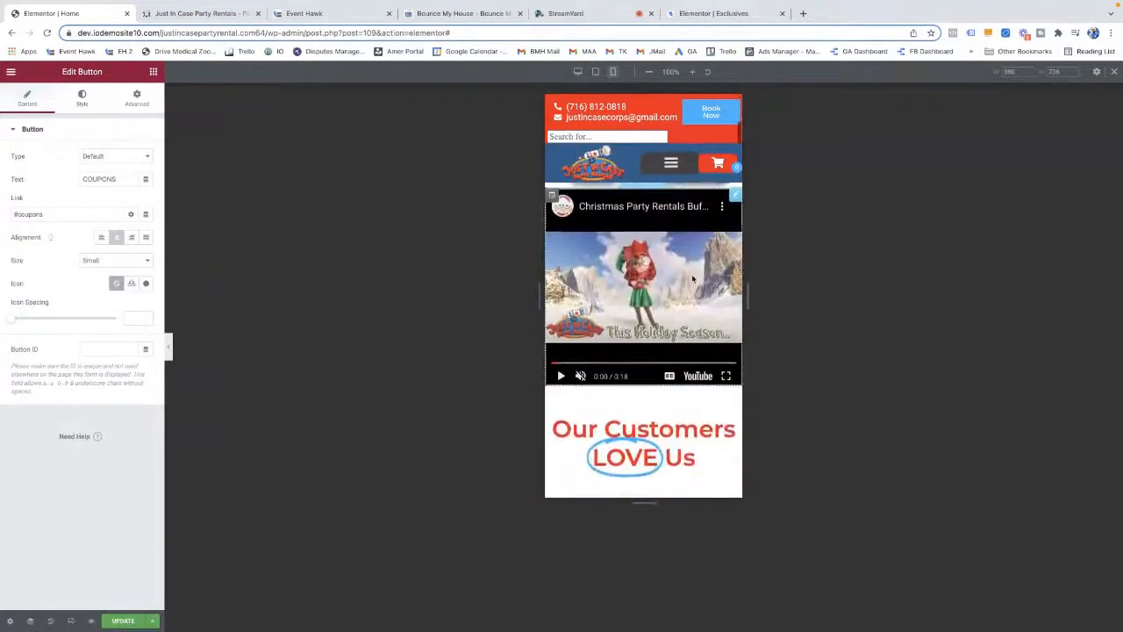
scroll(692, 279, down, 2)
scroll(692, 279, up, 8)
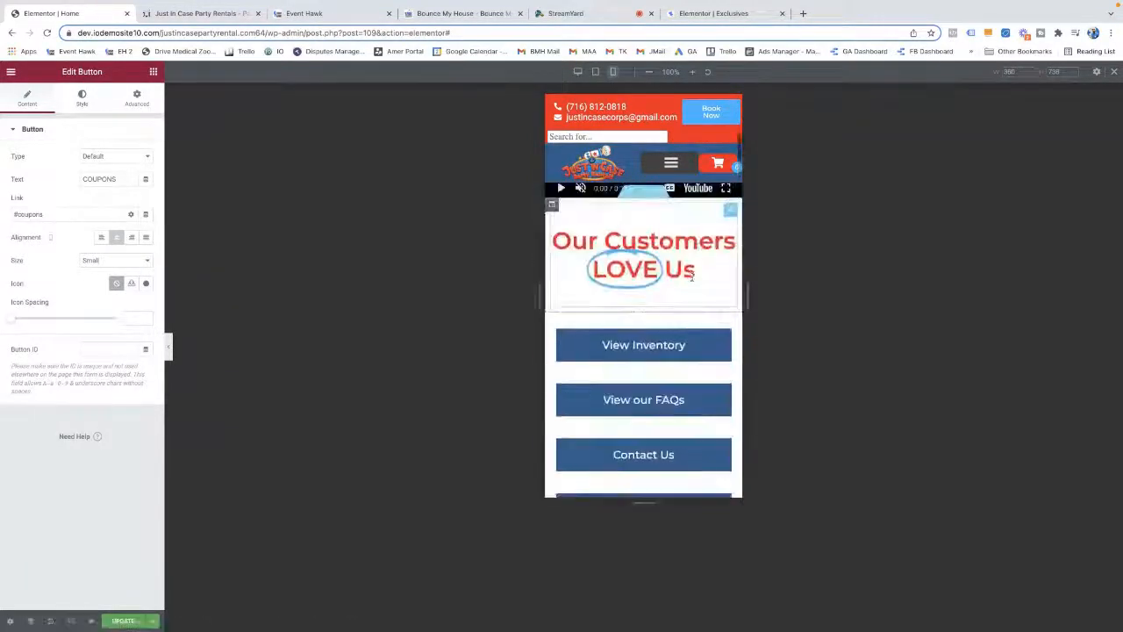
scroll(693, 279, up, 3)
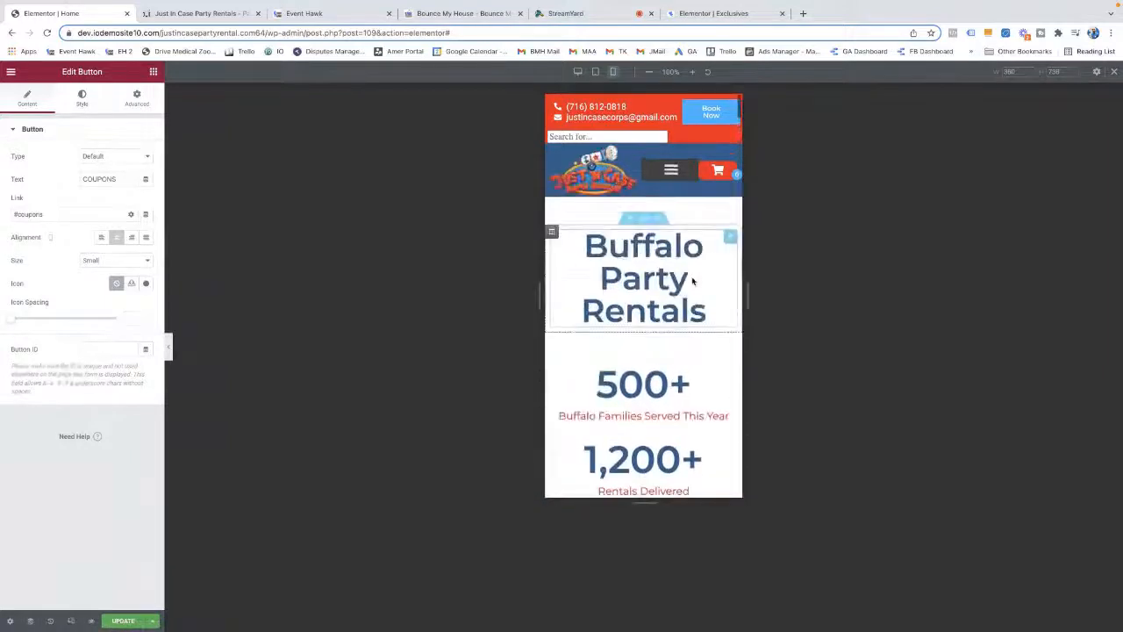
scroll(693, 277, down, 12)
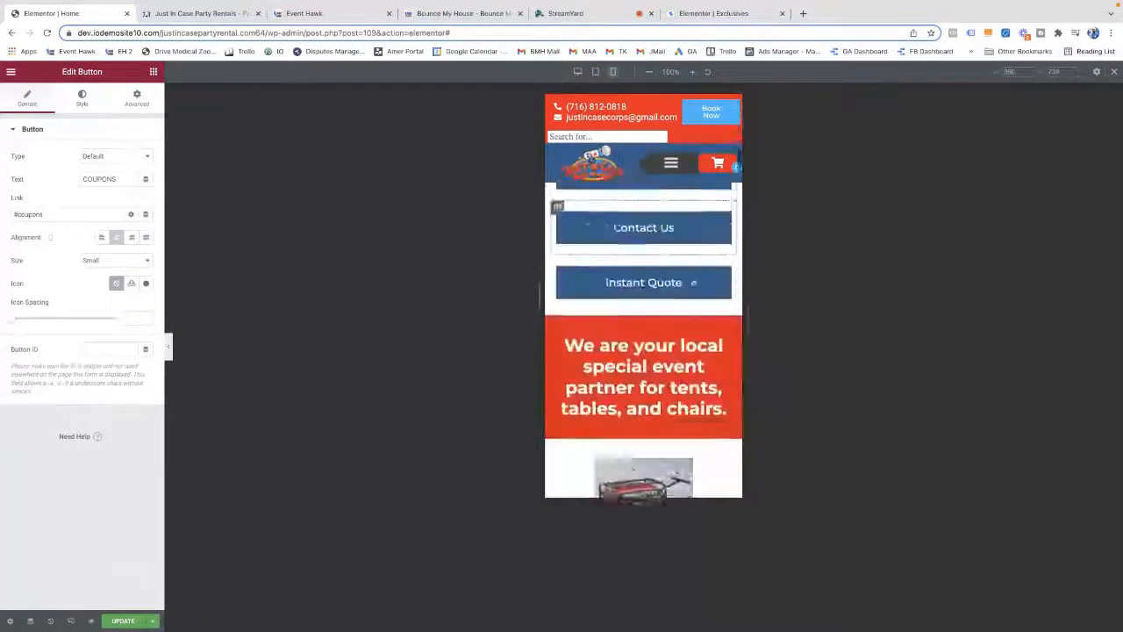
In desktop view, inspect the specials form column's responsive visibility options and its HTML widget's Advanced settings
click(577, 72)
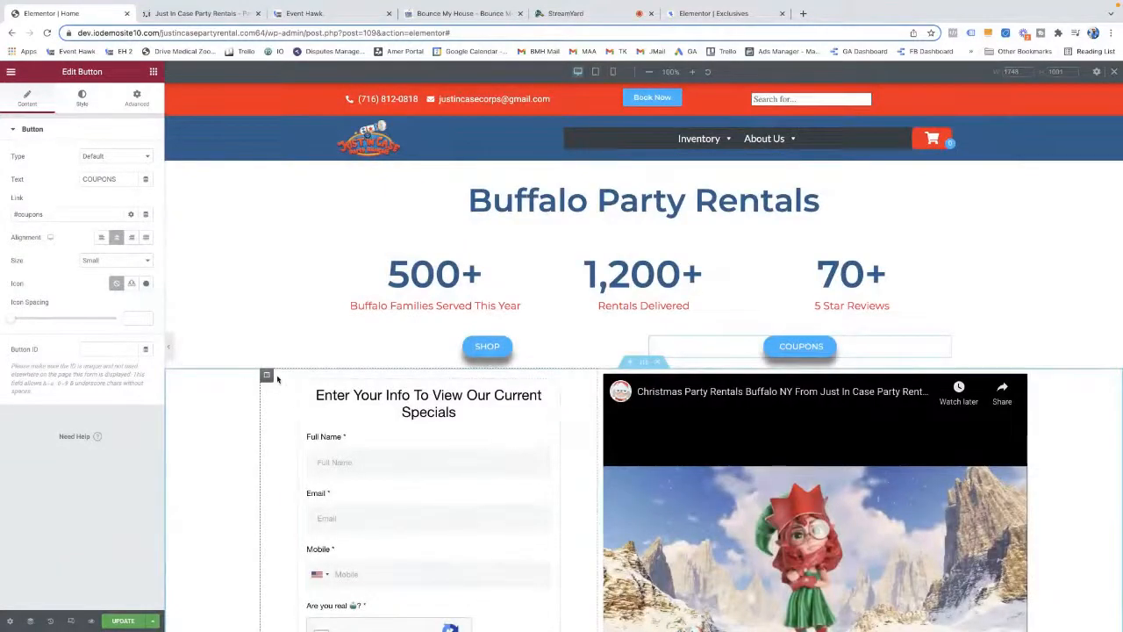
click(266, 376)
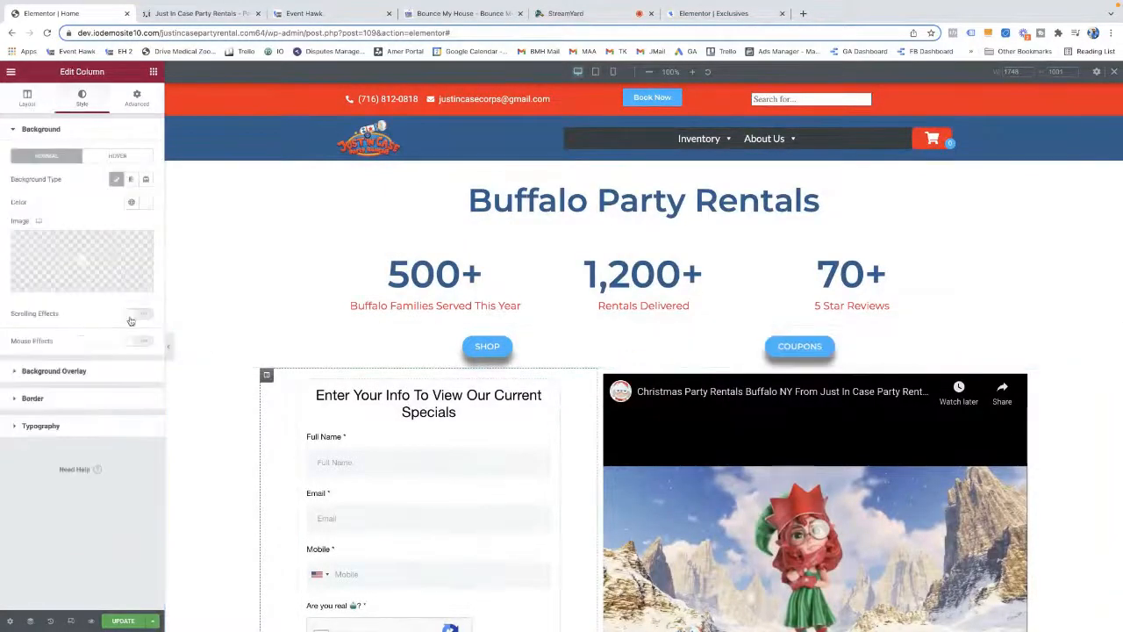
click(132, 104)
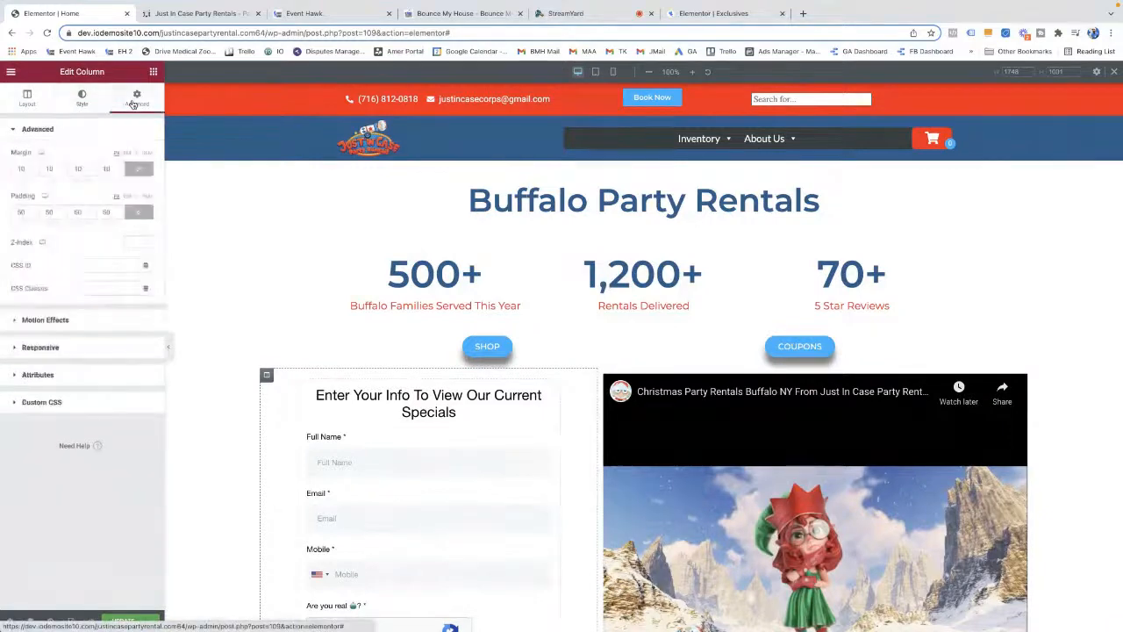
click(48, 346)
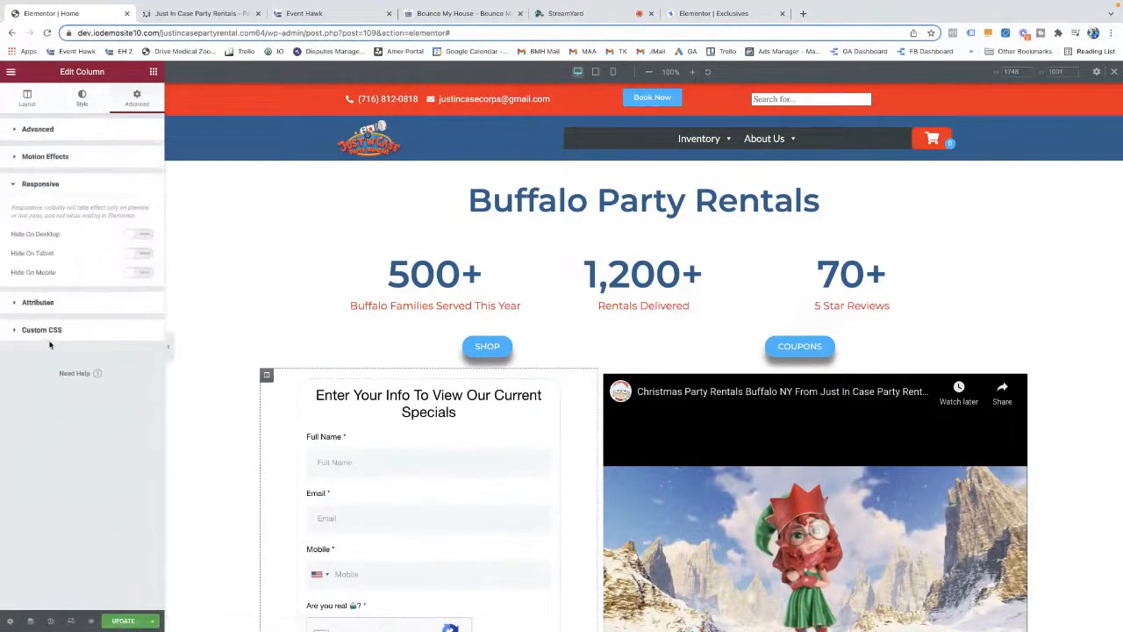
scroll(556, 333, down, 1)
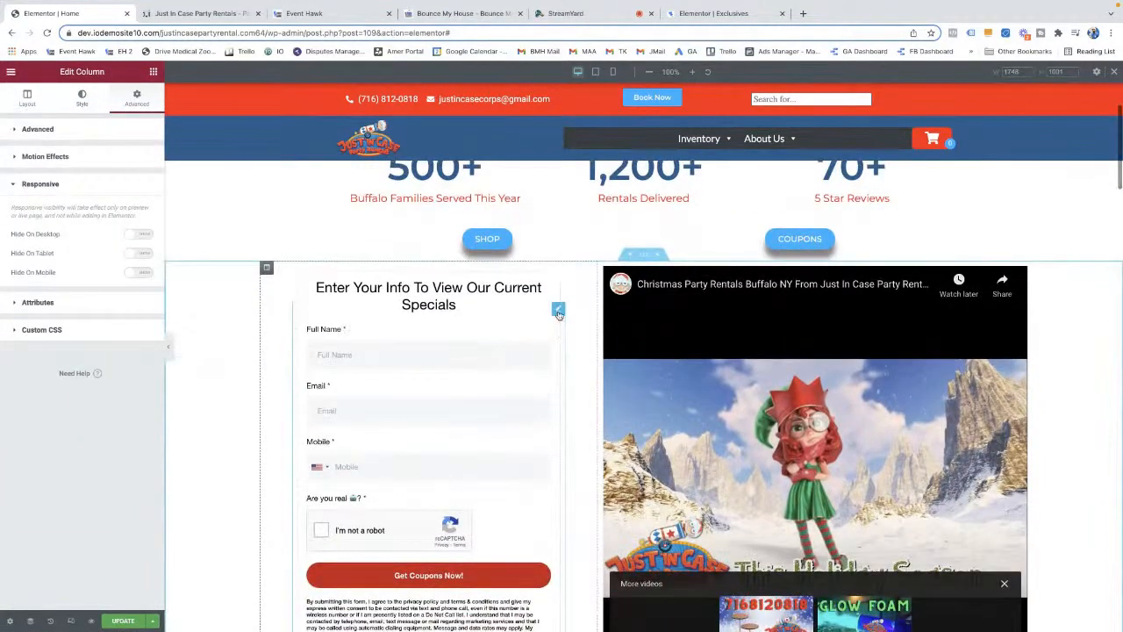
click(558, 311)
scroll(533, 321, up, 1)
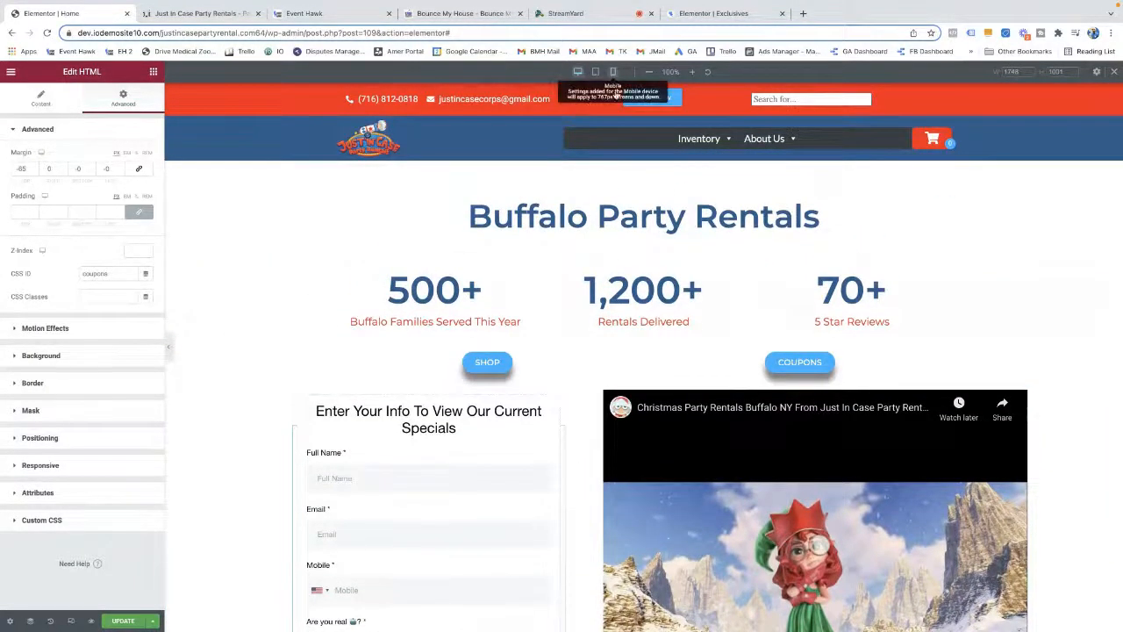
Review the page's lower sections in mobile view and return to the desktop view of the counters and form
click(613, 72)
scroll(664, 252, down, 2)
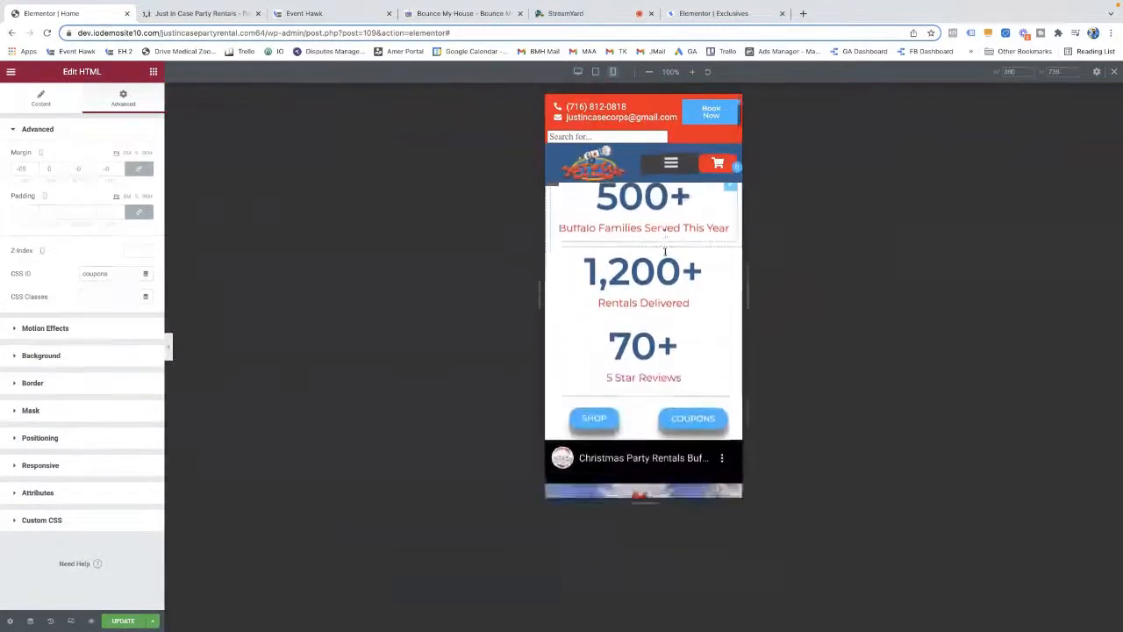
scroll(664, 252, down, 10)
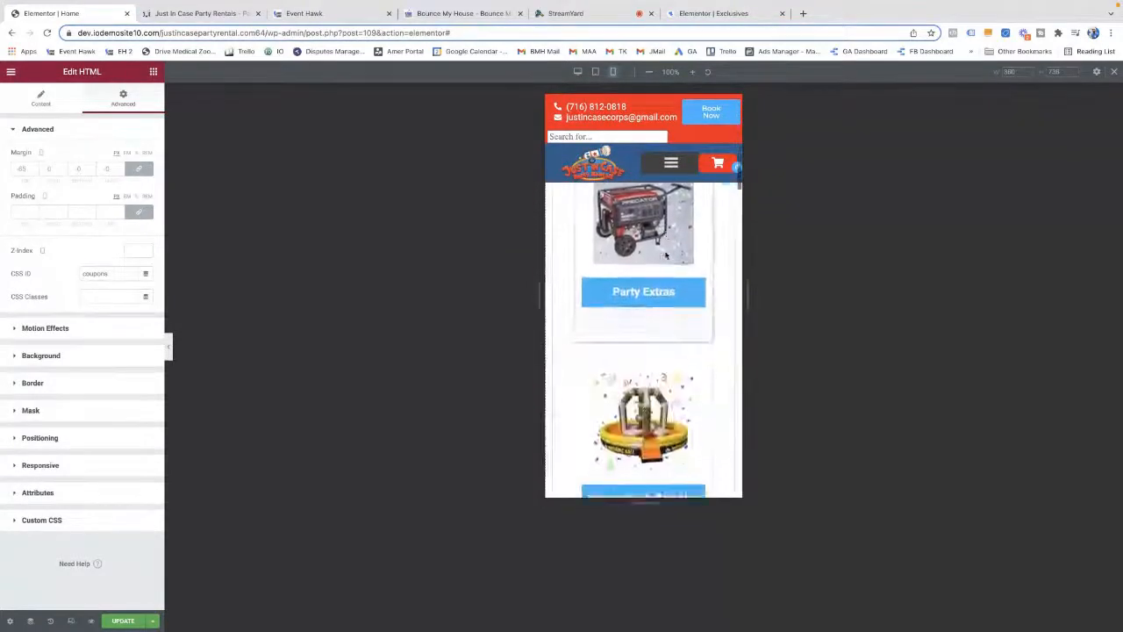
scroll(665, 255, down, 10)
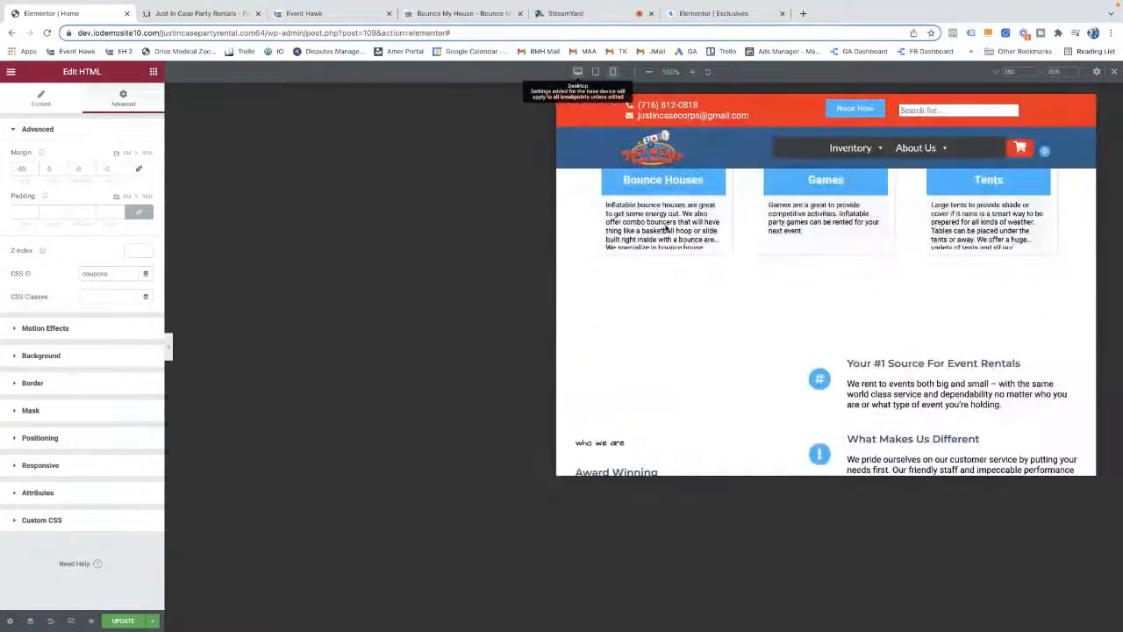
scroll(639, 235, up, 15)
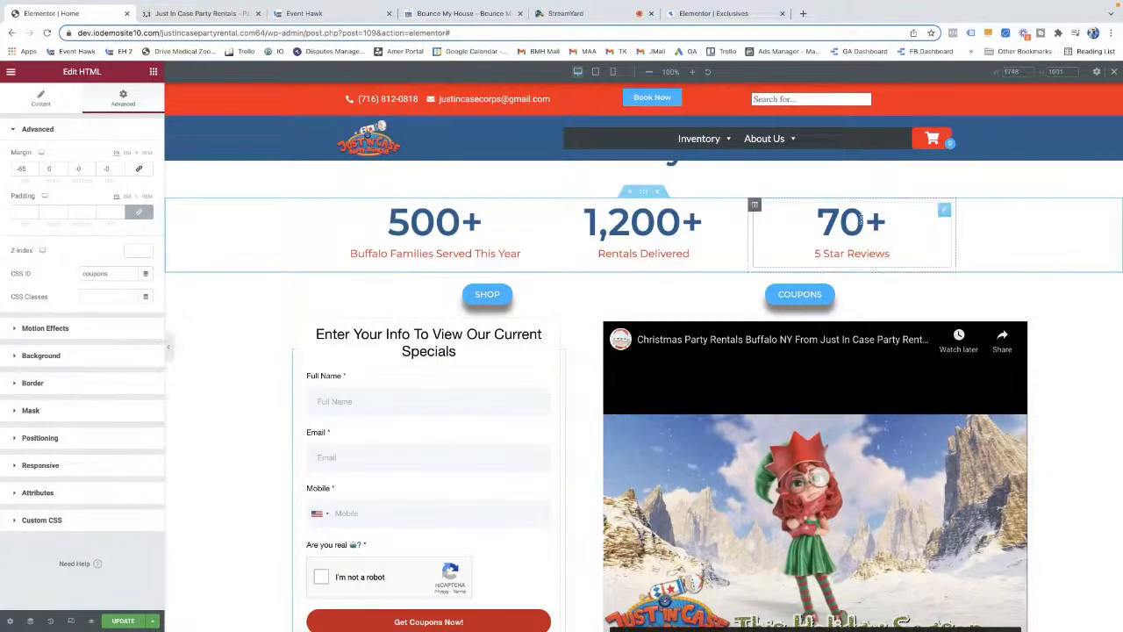
Switch to the StreamYard studio to read the live viewer comments
click(600, 17)
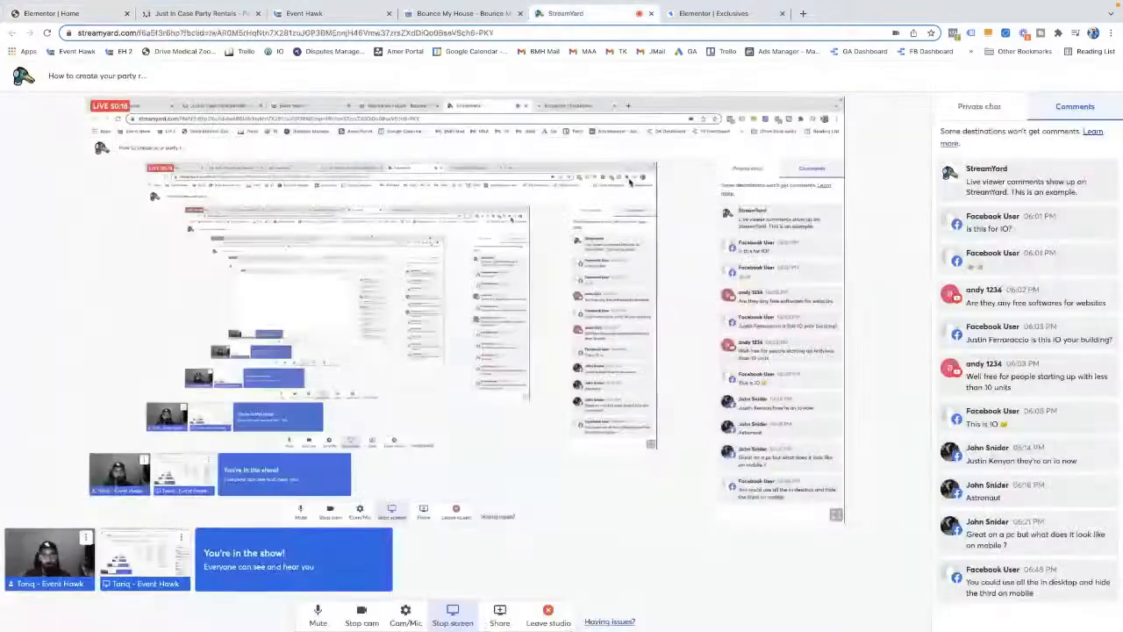